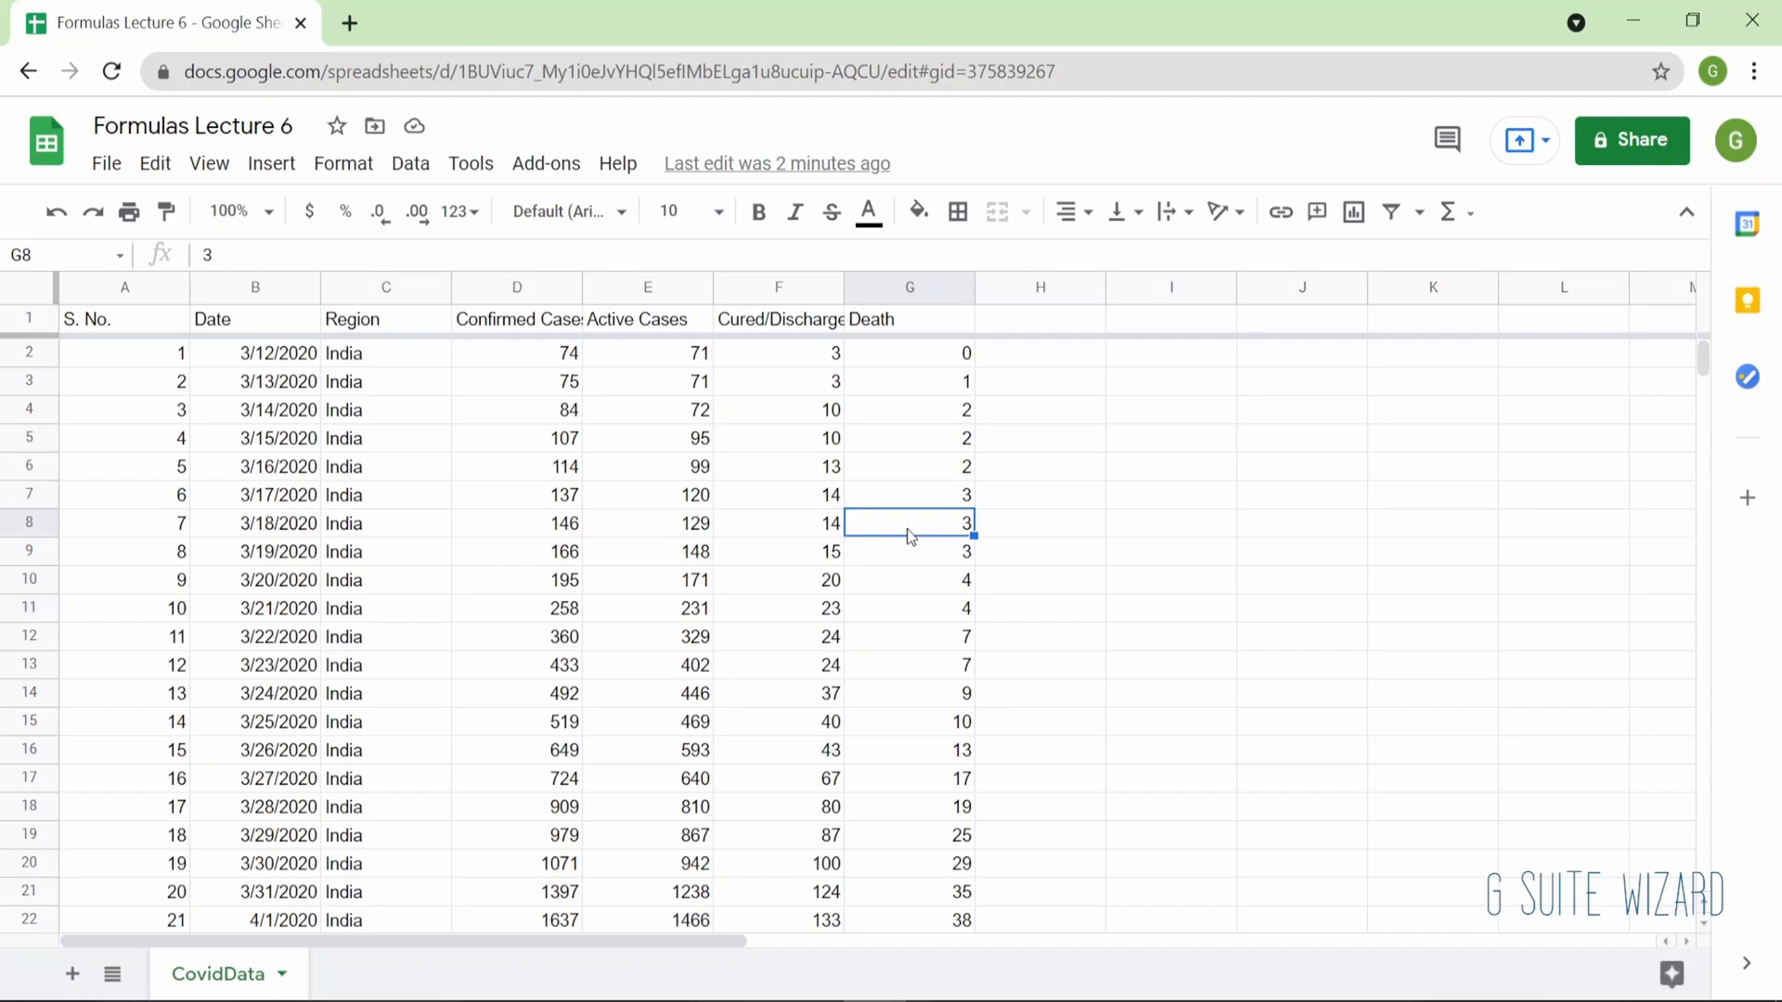
# Widen column F to fit its Cured/Discharged header.
pyautogui.press('Up')
pyautogui.press('Up')
pyautogui.press('Up')
pyautogui.press('Up')
pyautogui.press('Up')
pyautogui.press('Up')
pyautogui.press('Up')
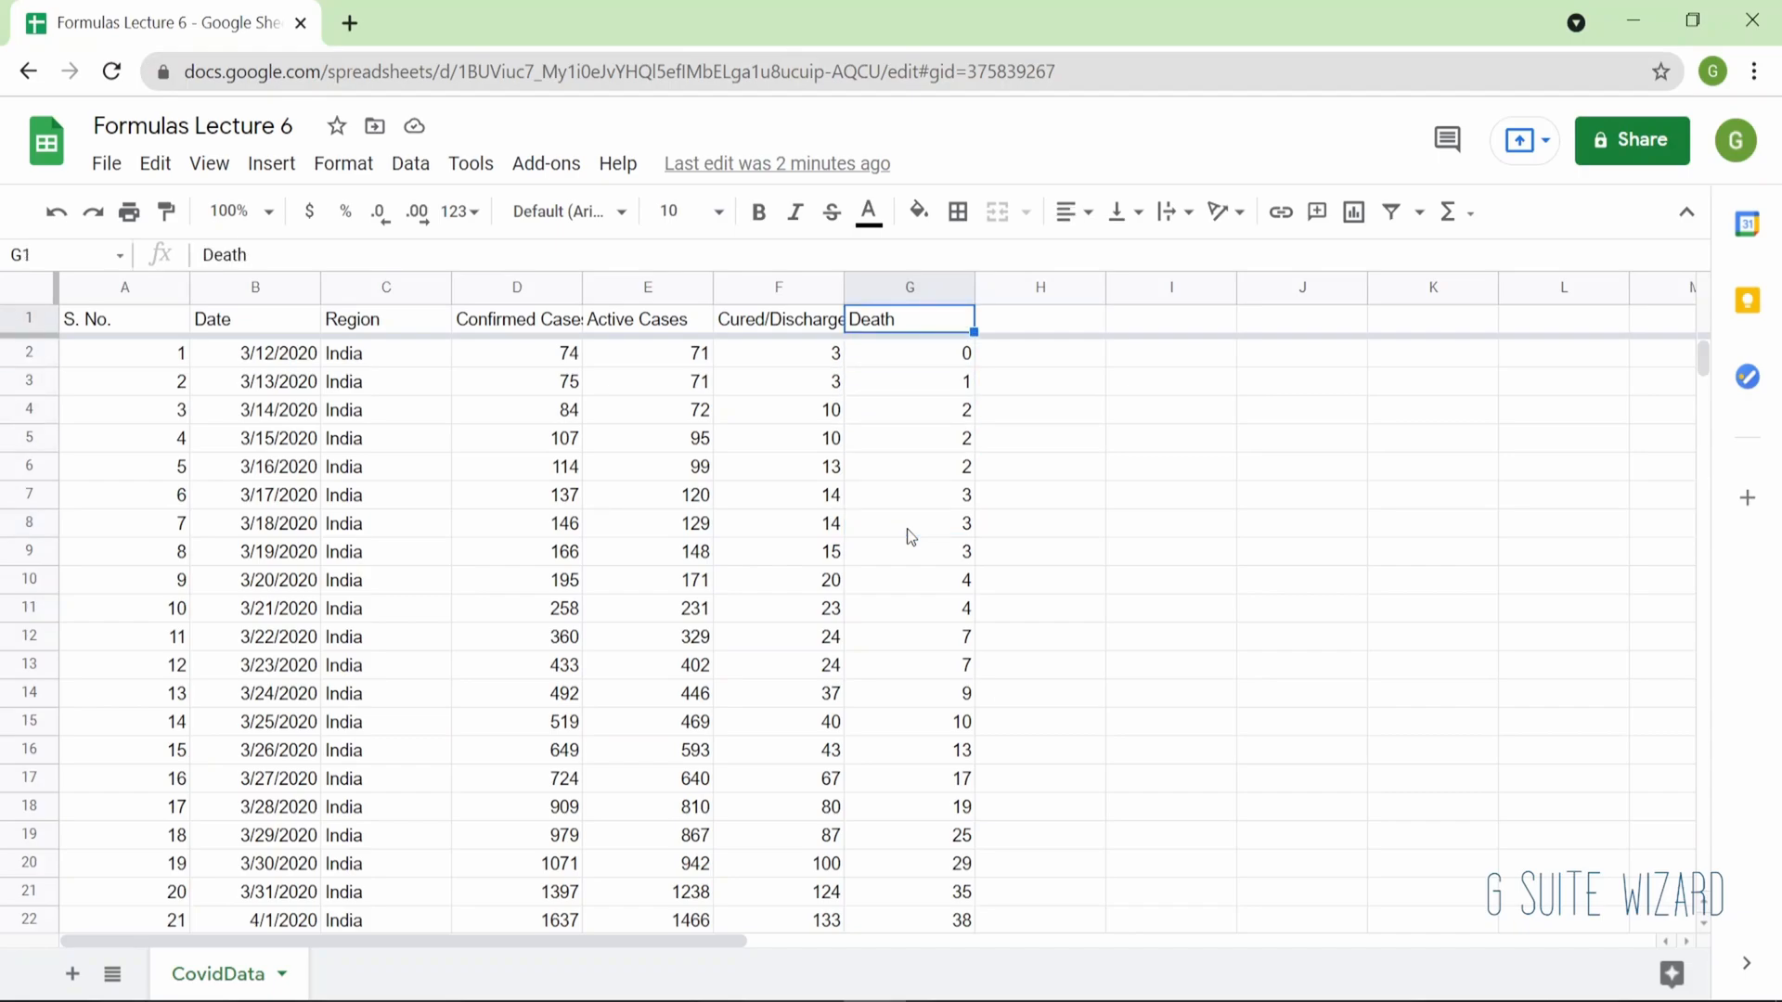
pyautogui.press('Left')
pyautogui.doubleClick(843, 294)
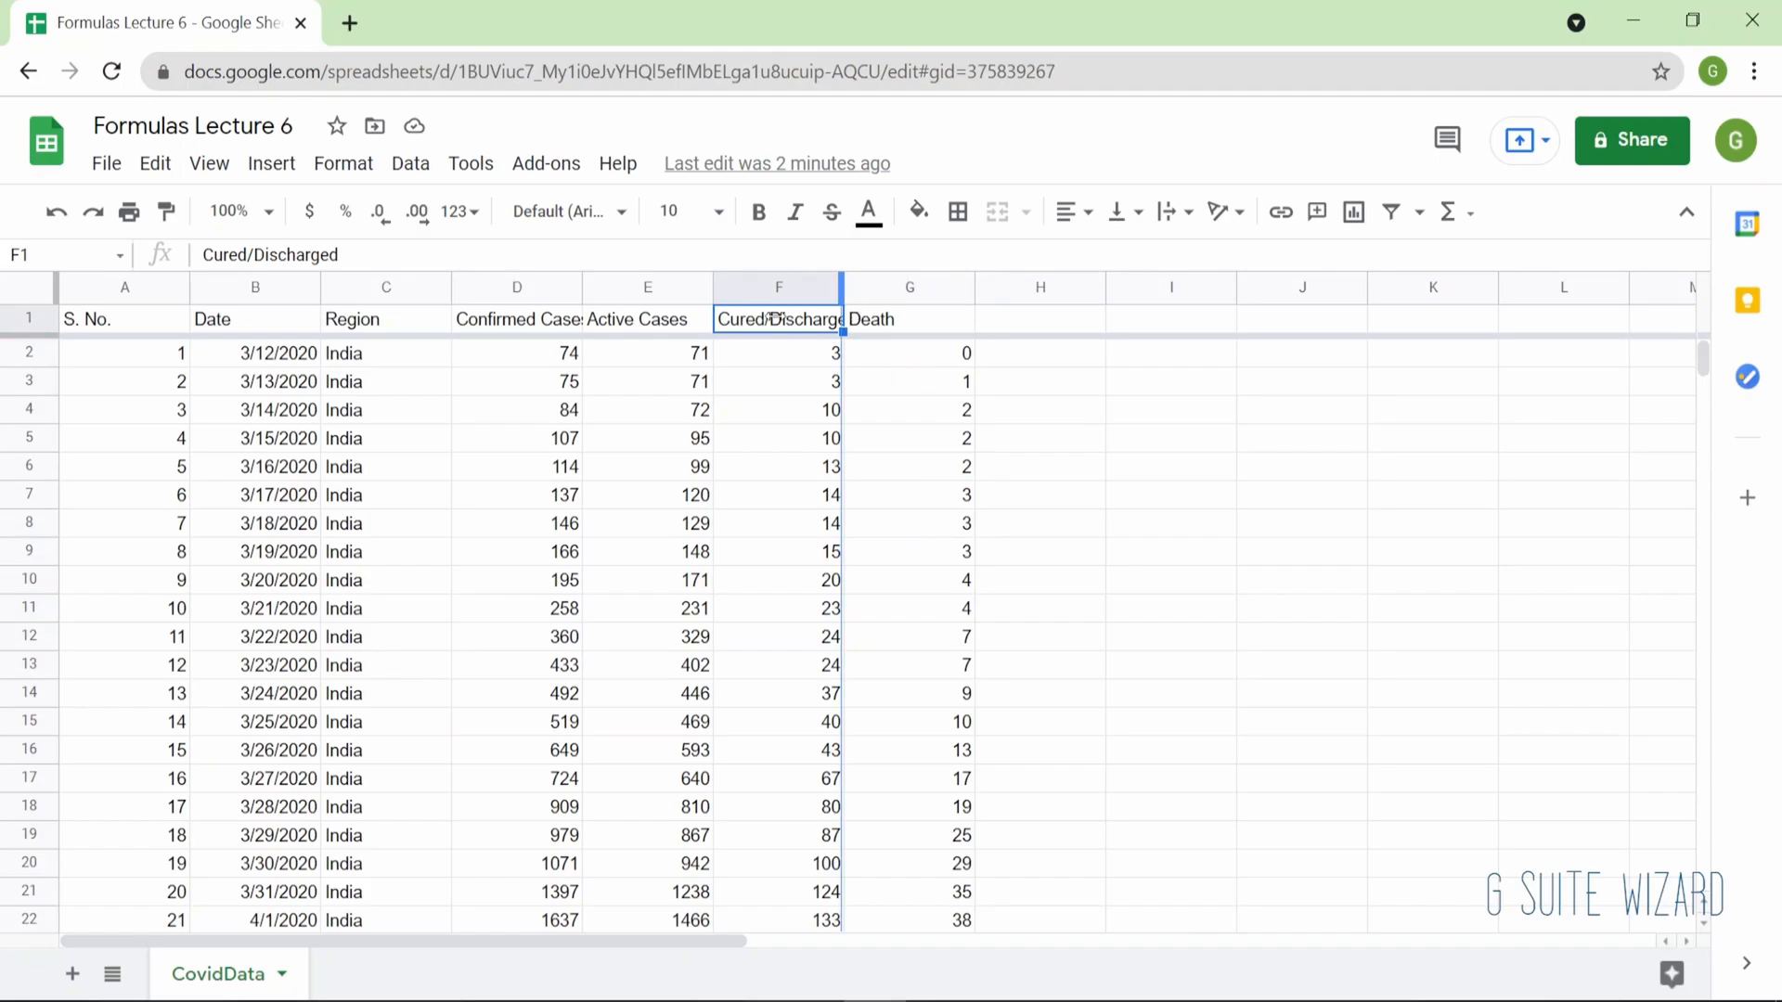
# Add a filter to the data table and show only the Arunachal Pradesh rows in the Region column.
pyautogui.click(400, 381)
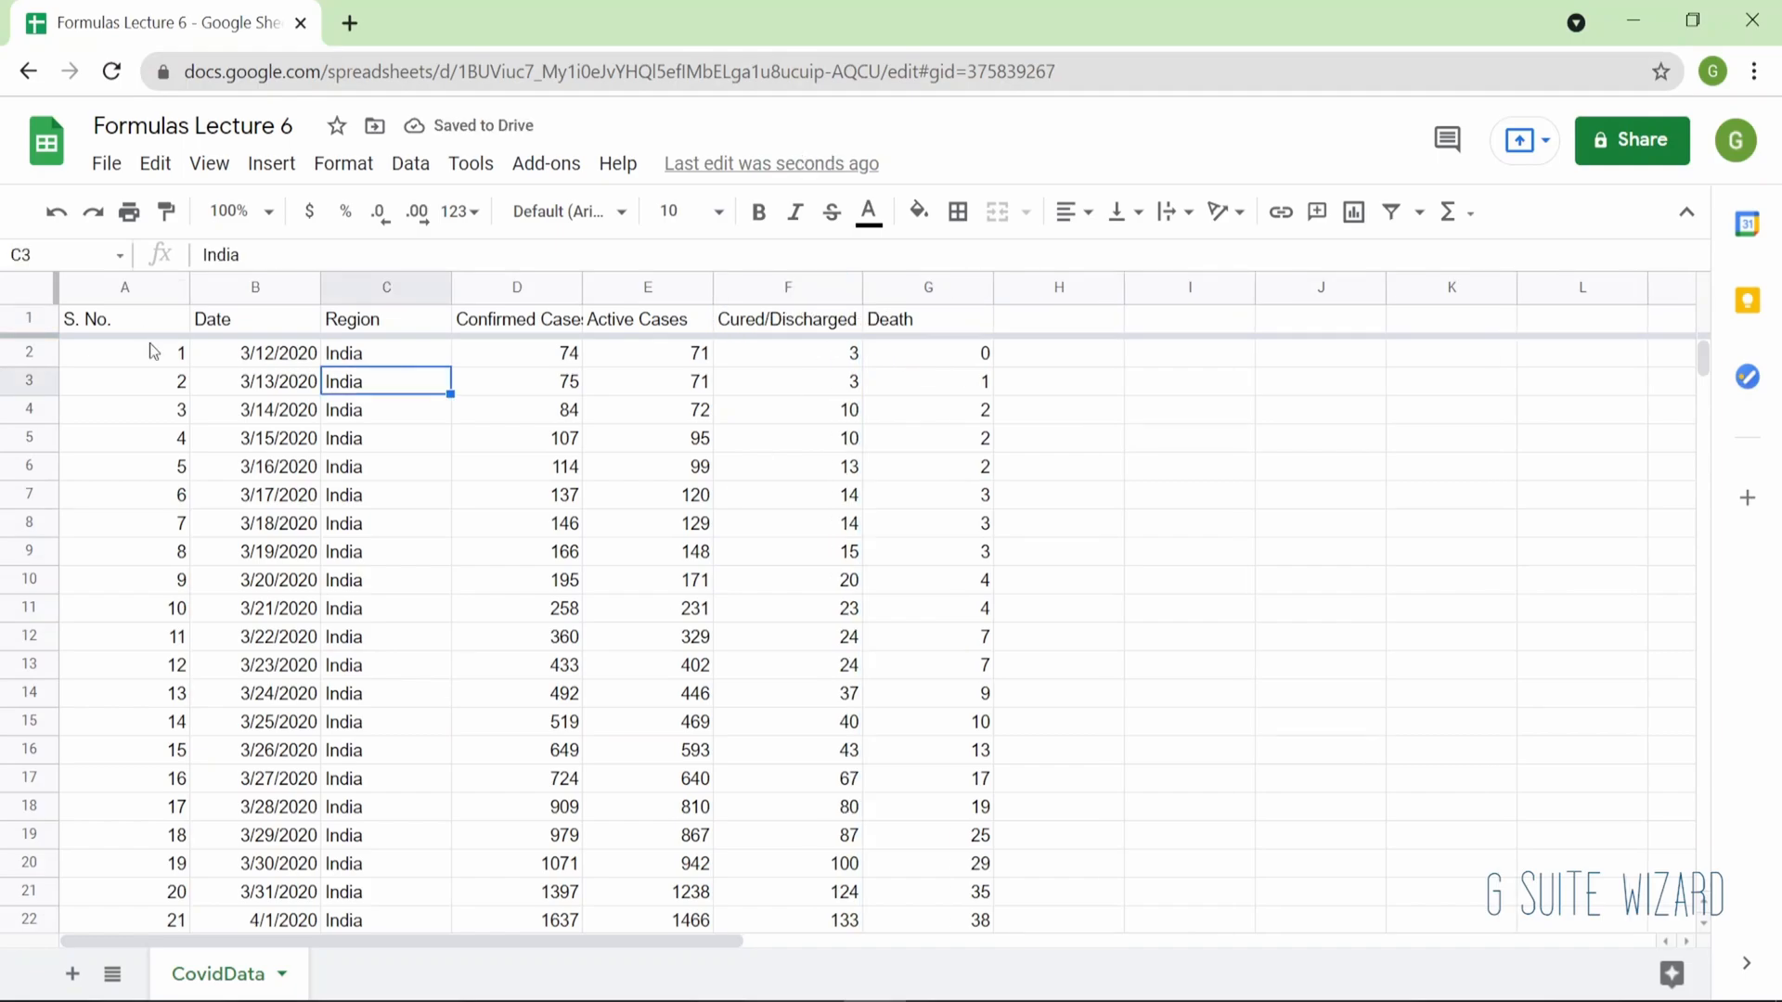
pyautogui.click(1390, 213)
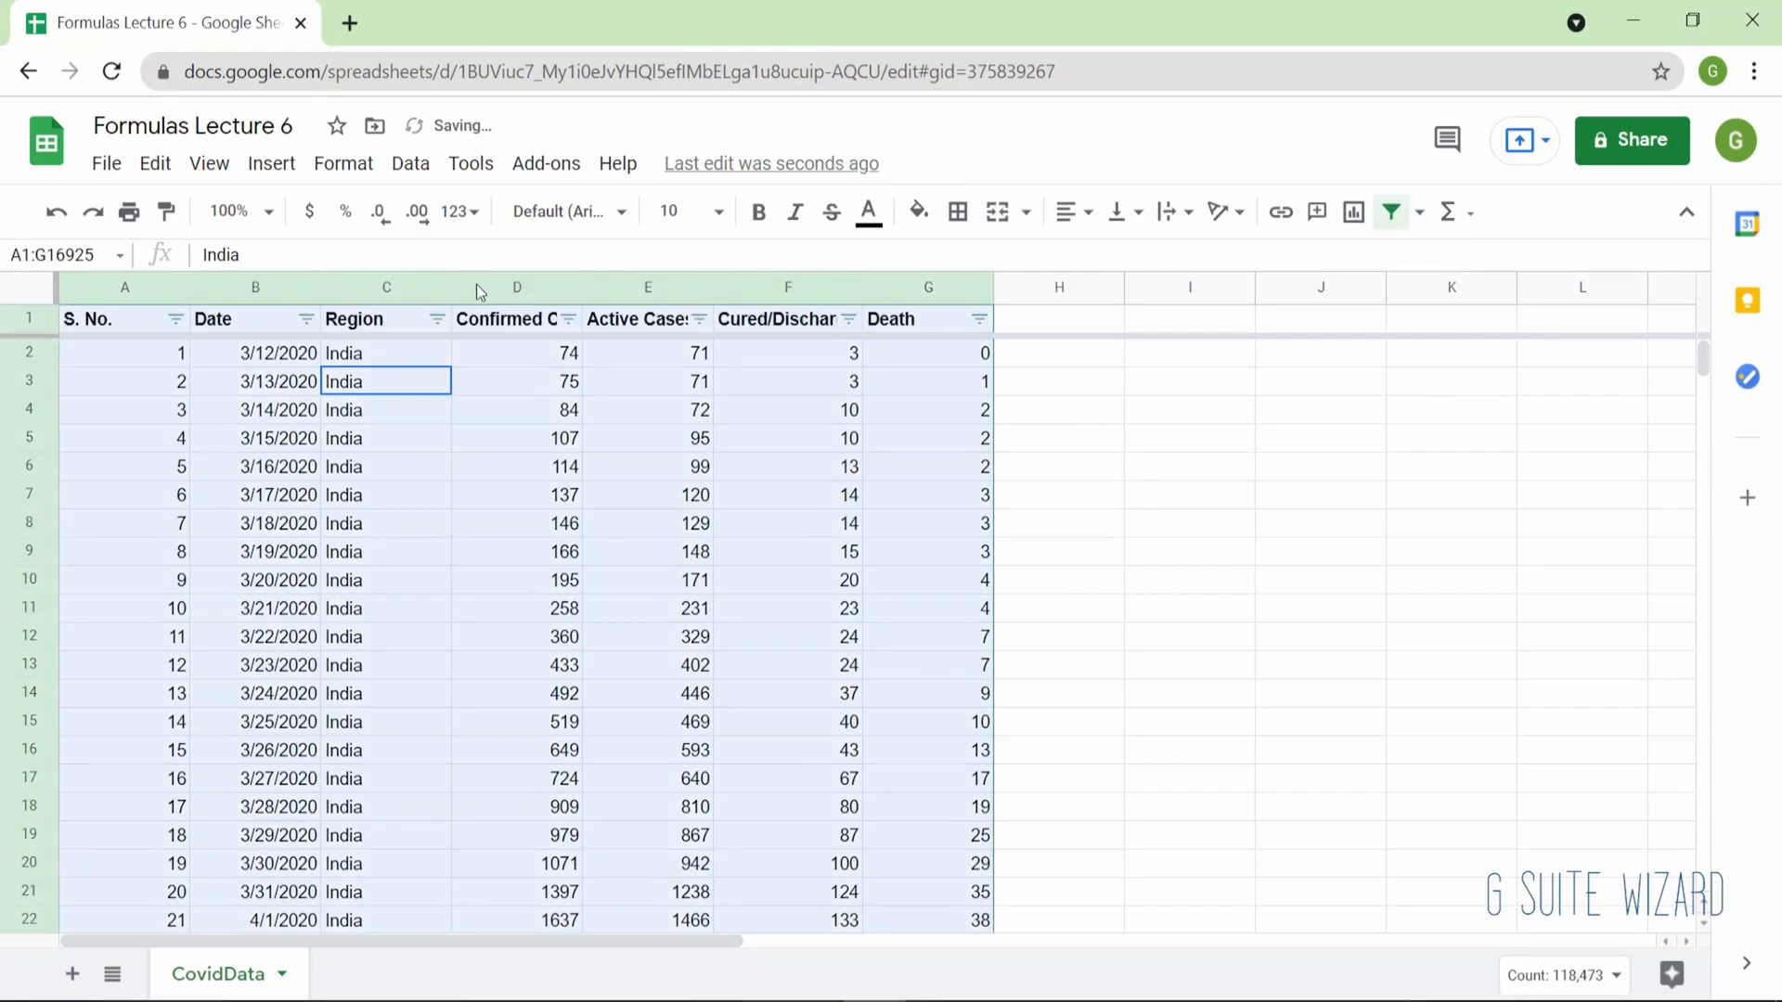
pyautogui.click(439, 321)
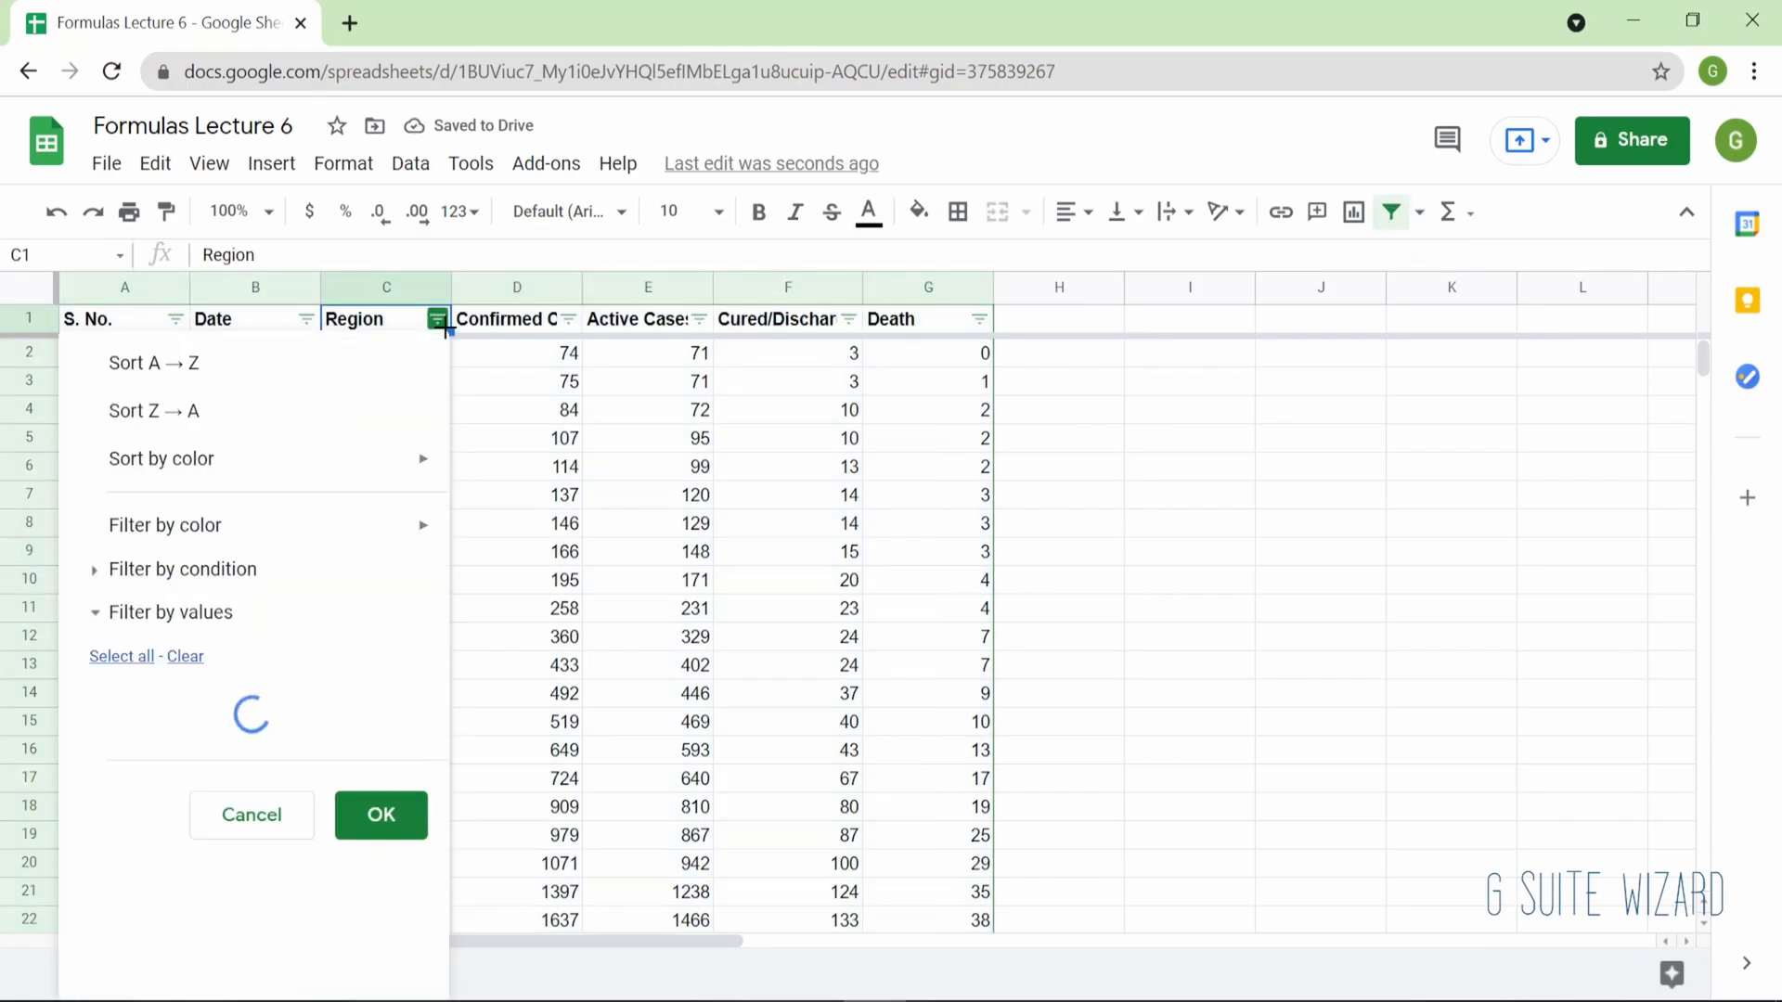
pyautogui.click(185, 656)
pyautogui.click(233, 900)
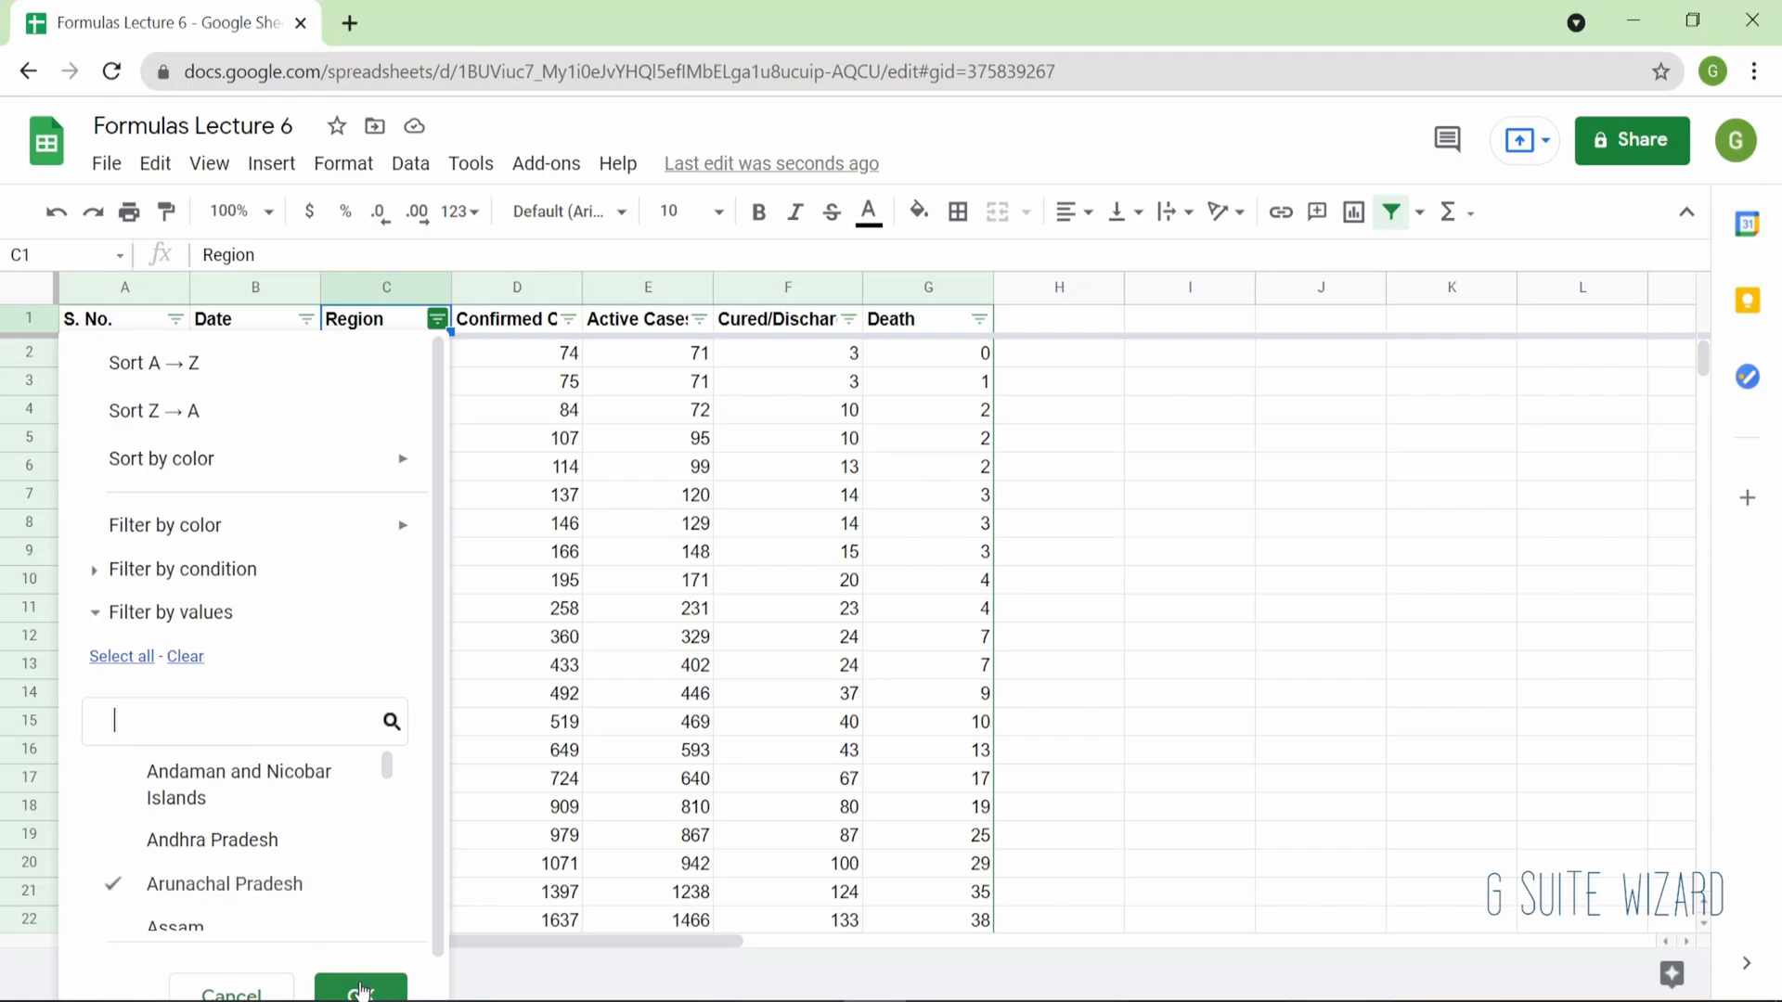
pyautogui.click(361, 991)
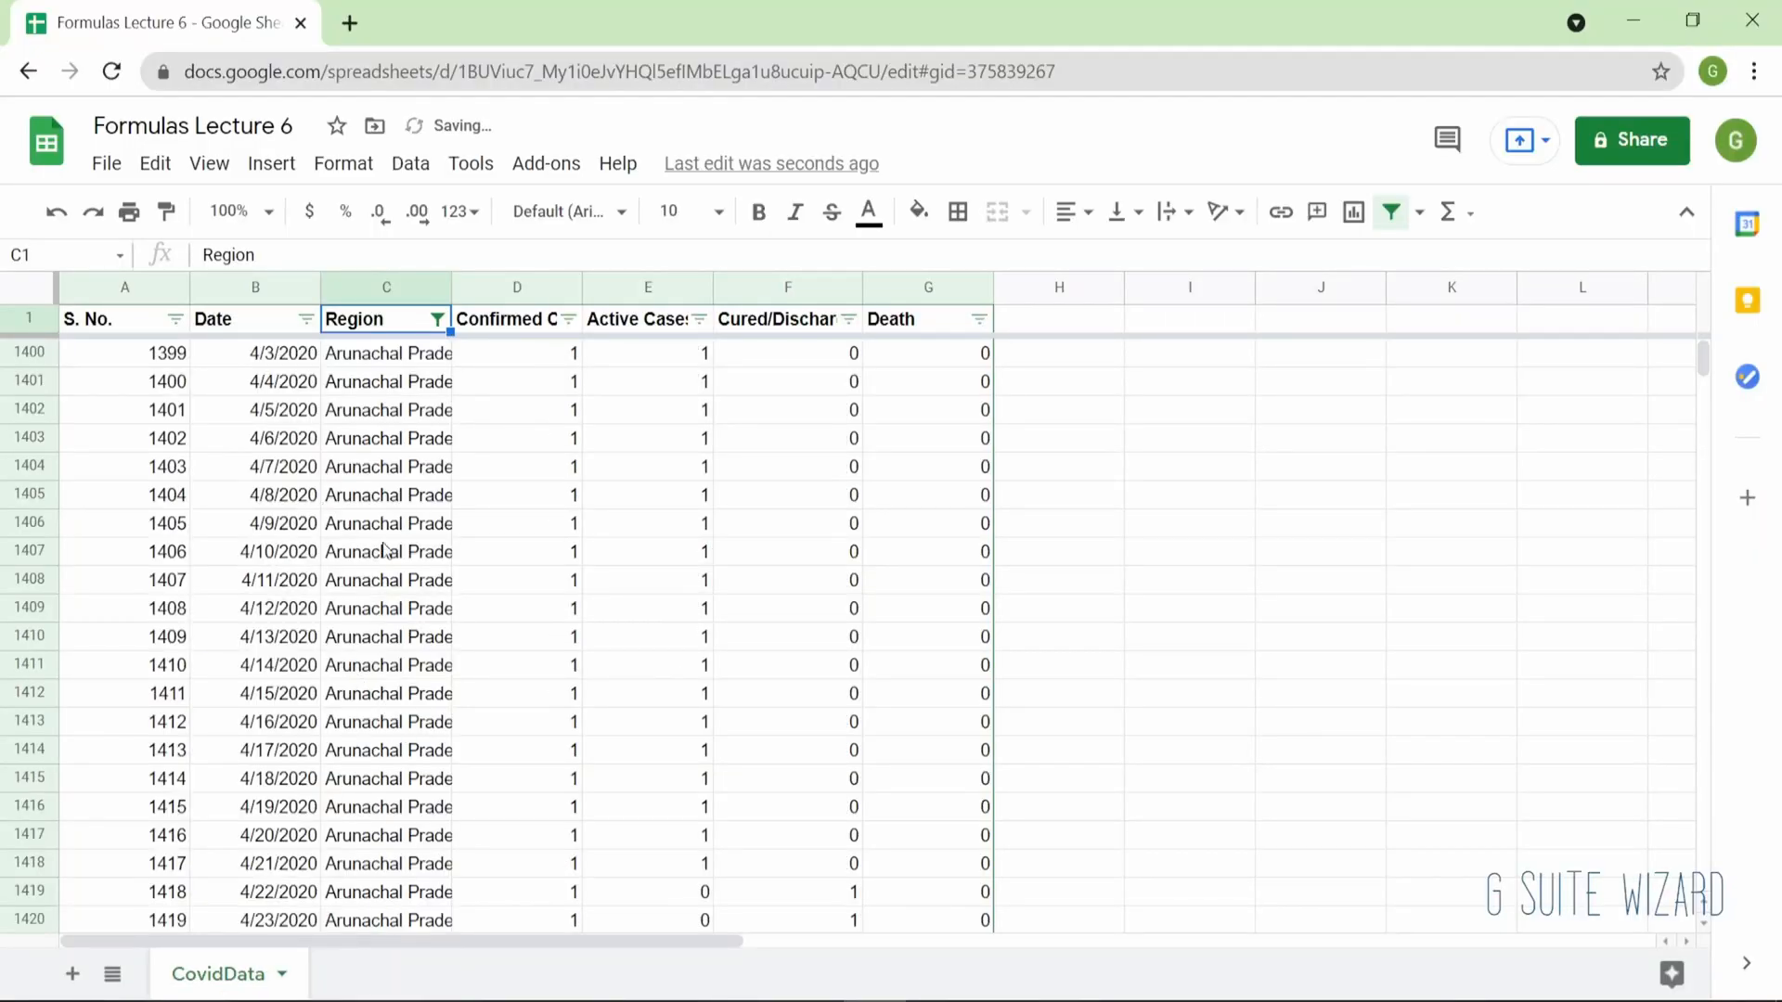
# Switch the Region filter to show only Andhra Pradesh, and remove the filter from the table.
pyautogui.scroll(-19, 497, 633)
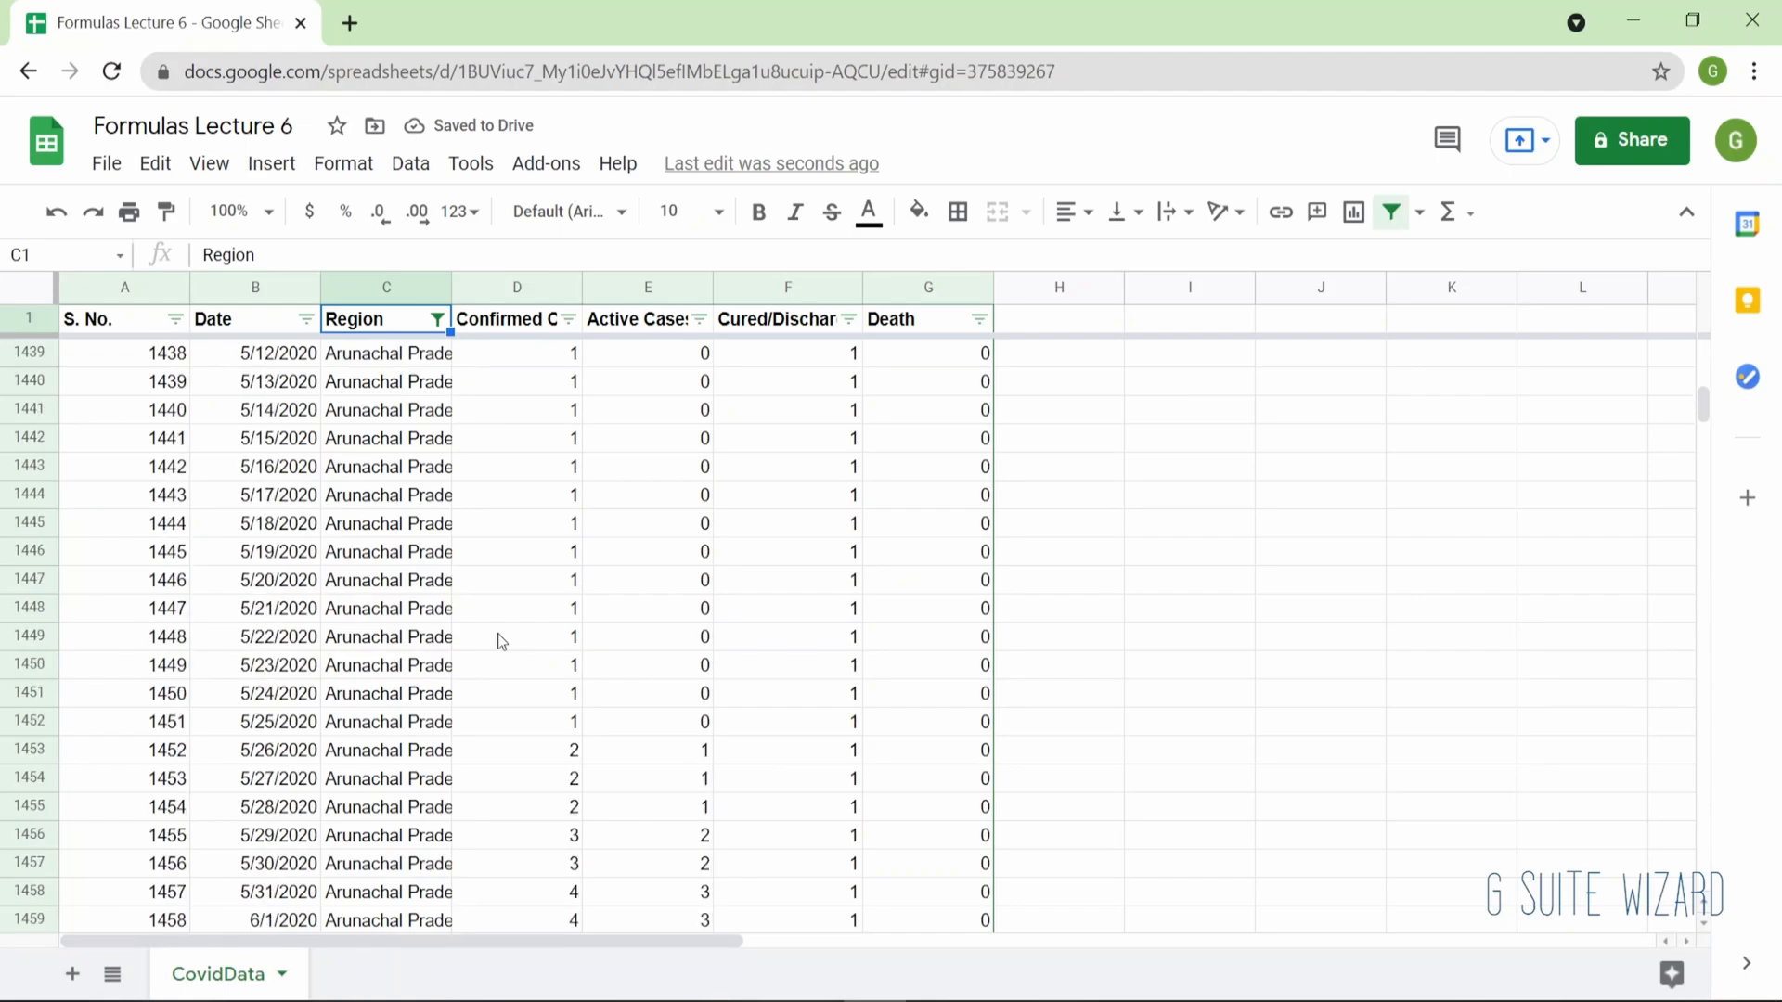
pyautogui.scroll(19, 497, 633)
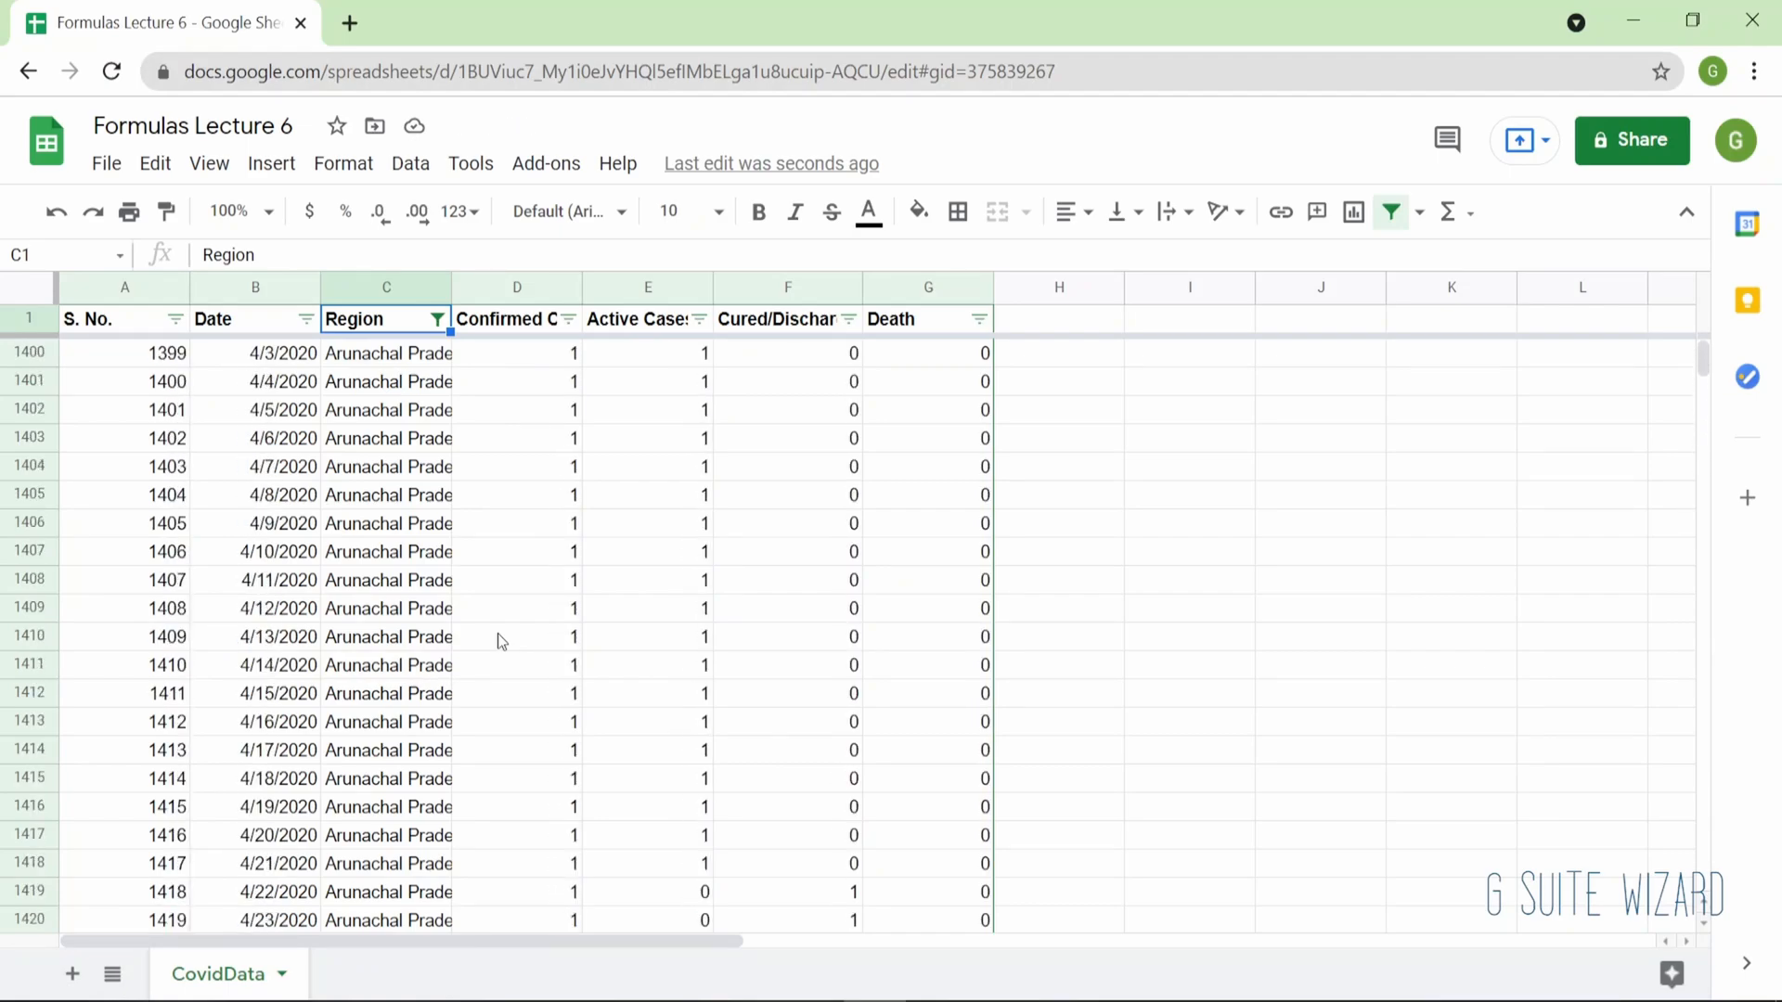
pyautogui.scroll(-6, 497, 633)
pyautogui.scroll(3, 498, 633)
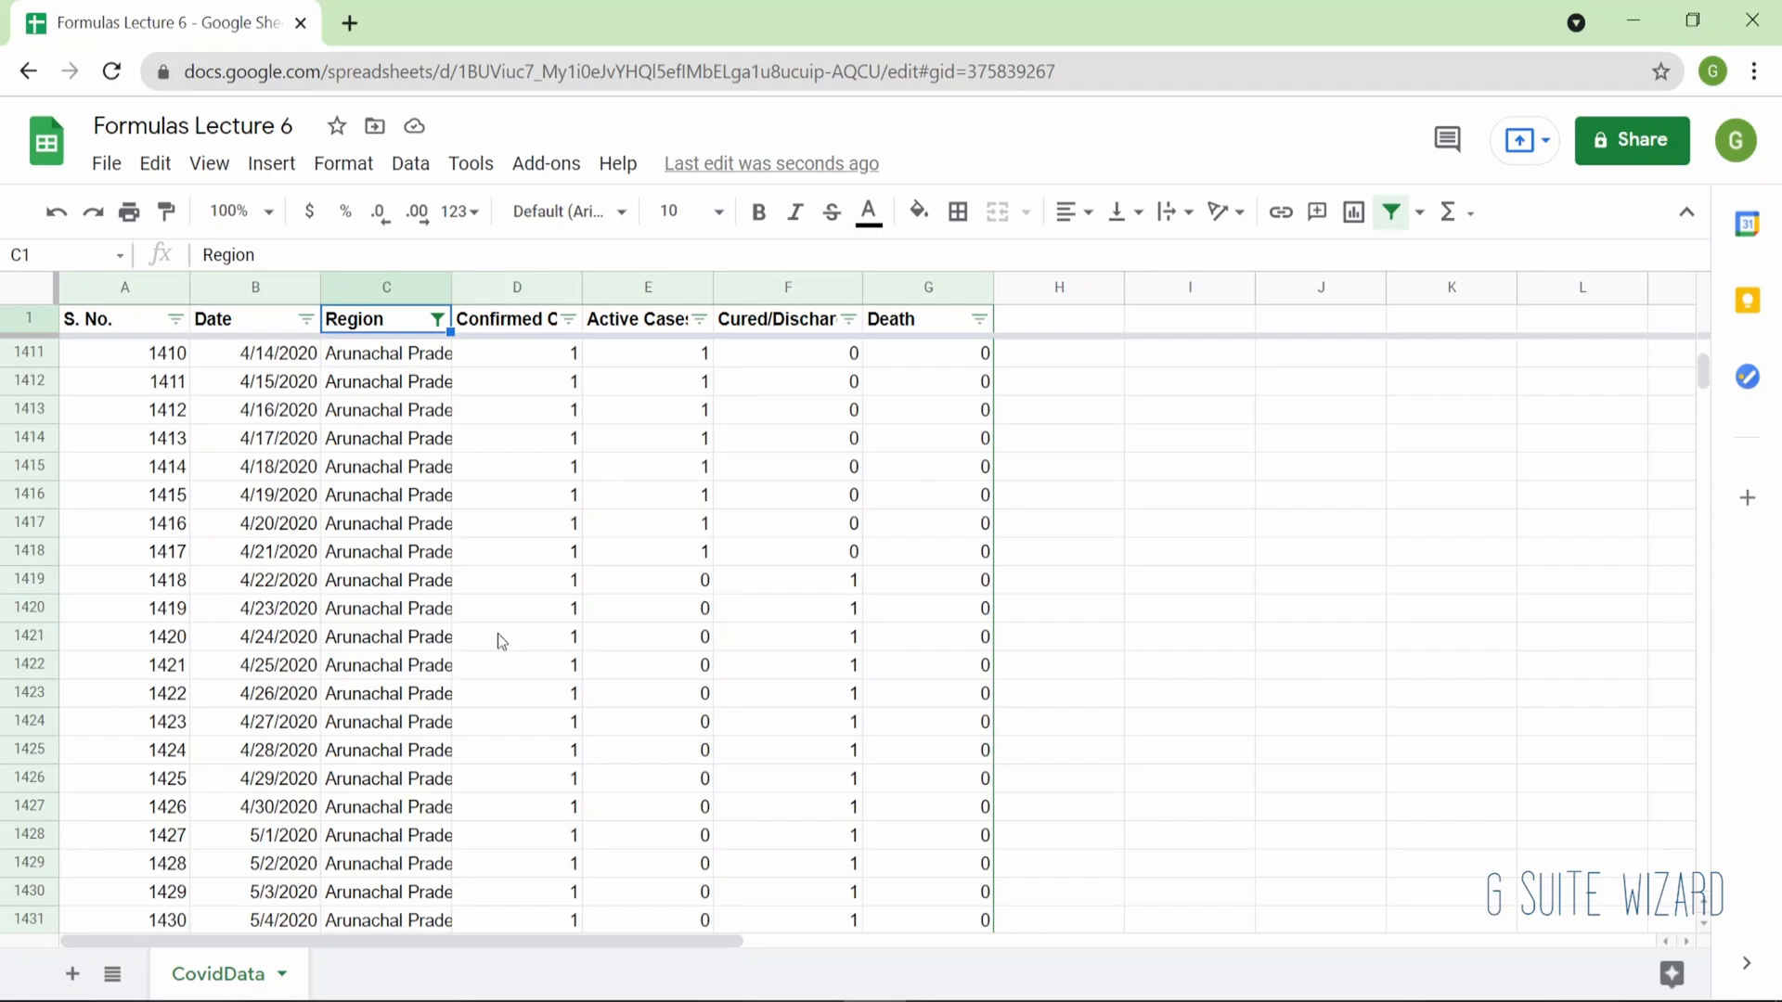
pyautogui.scroll(-1, 497, 633)
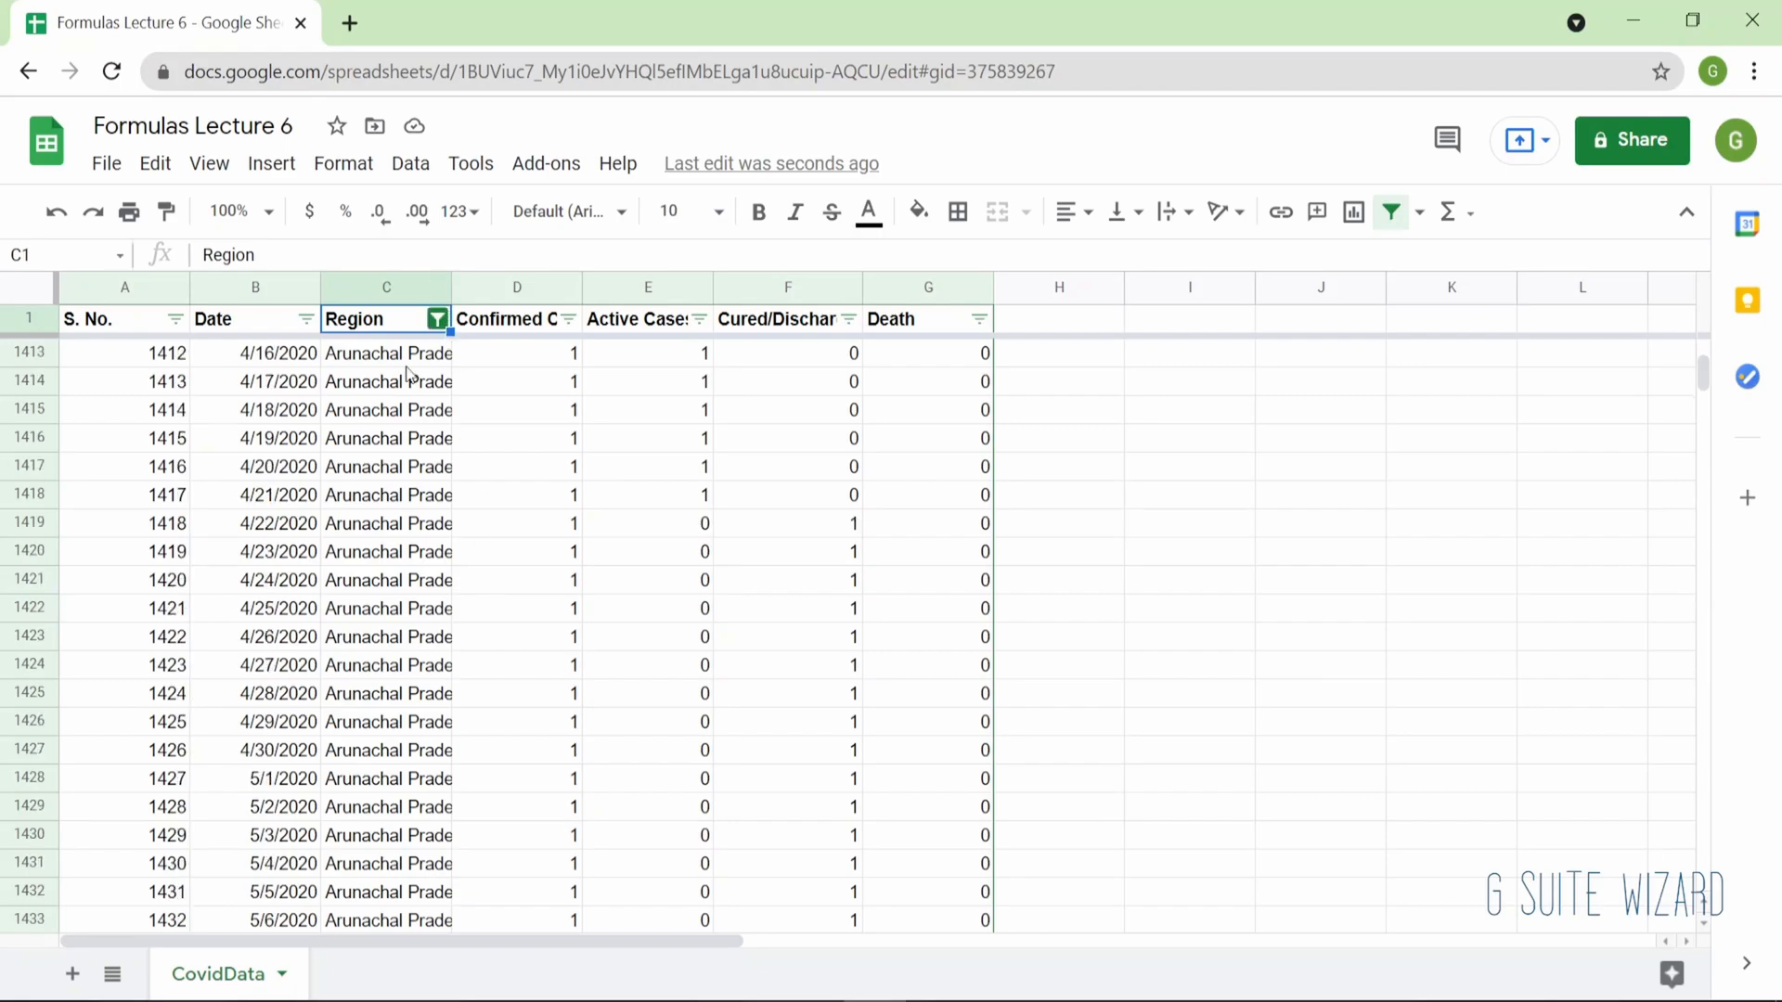
pyautogui.click(443, 325)
pyautogui.click(194, 772)
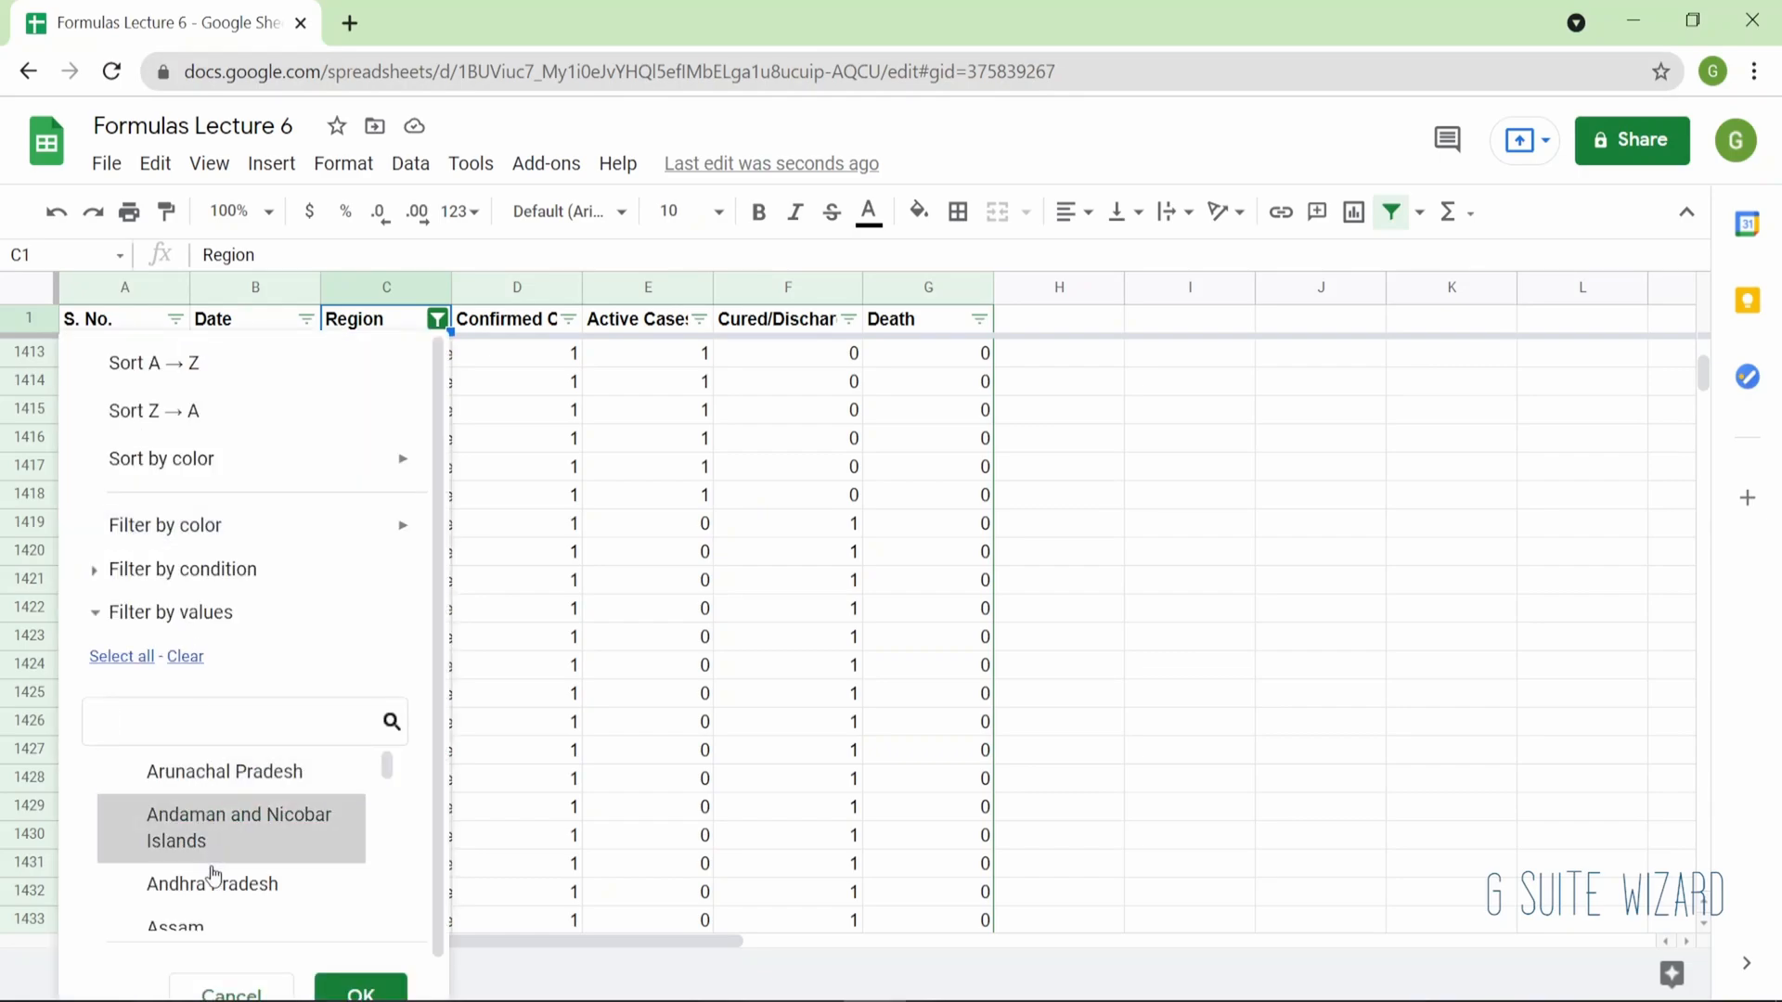
pyautogui.click(215, 883)
pyautogui.scroll(-1, 298, 955)
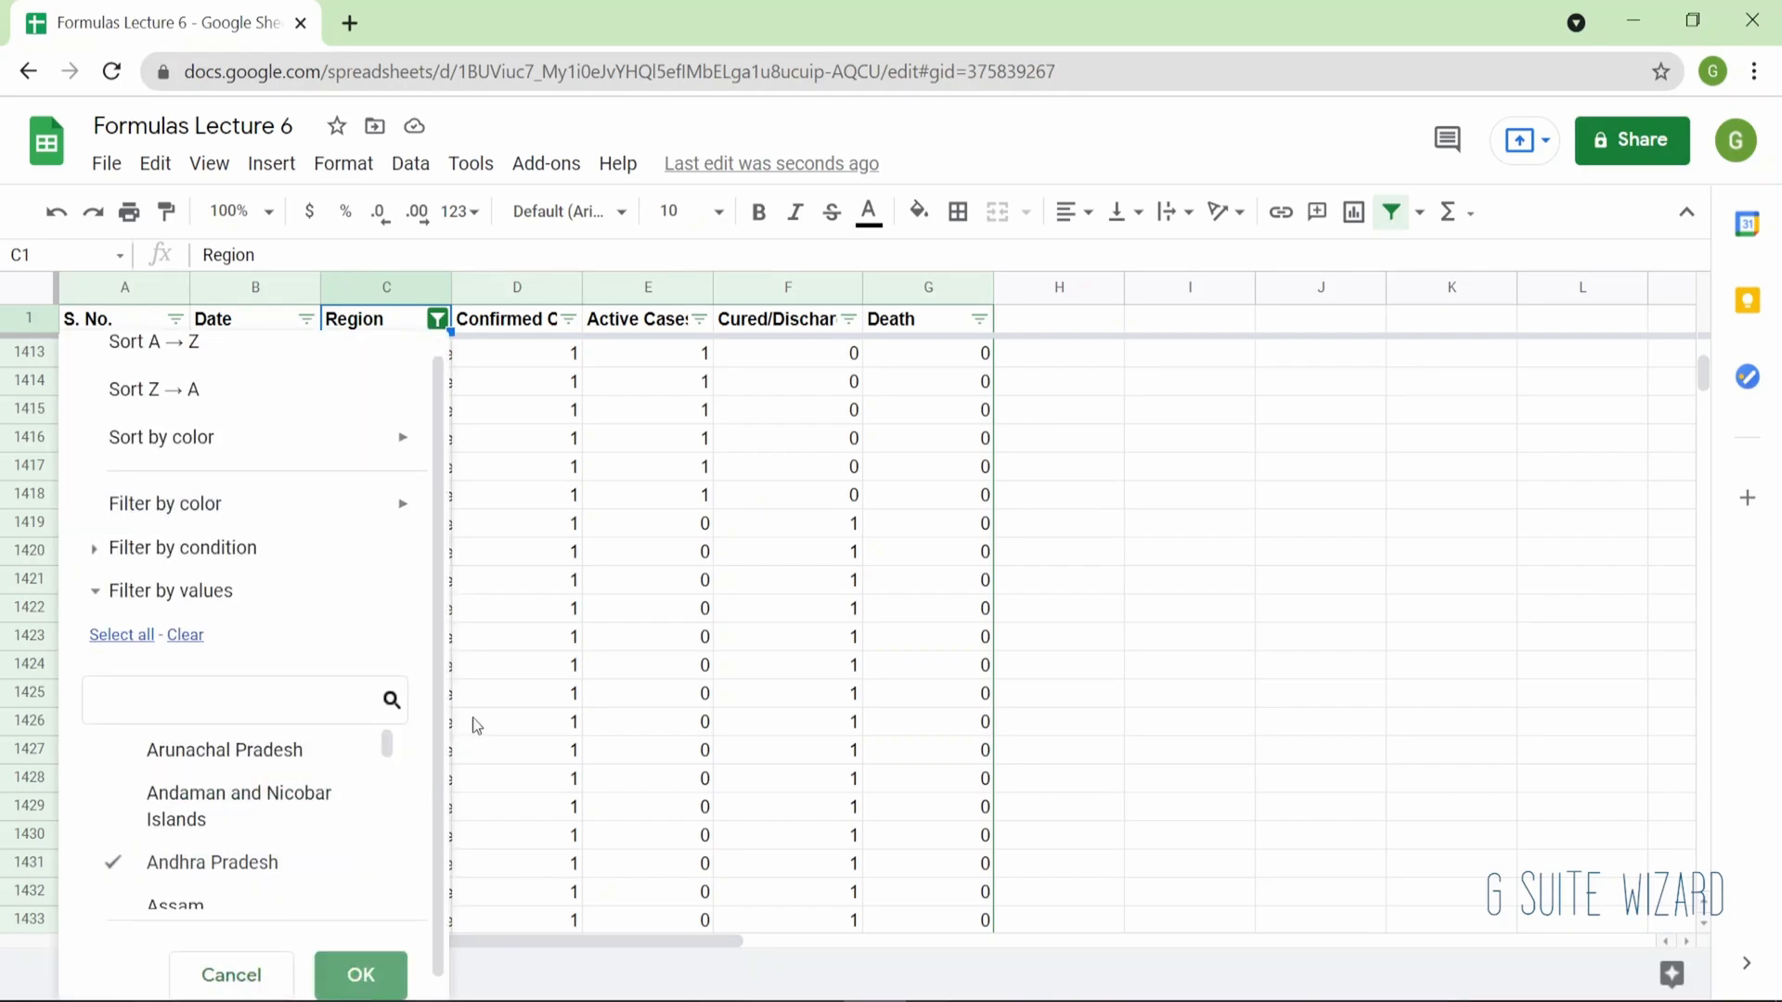
pyautogui.press('Return')
pyautogui.scroll(20, 563, 618)
pyautogui.scroll(20, 563, 618)
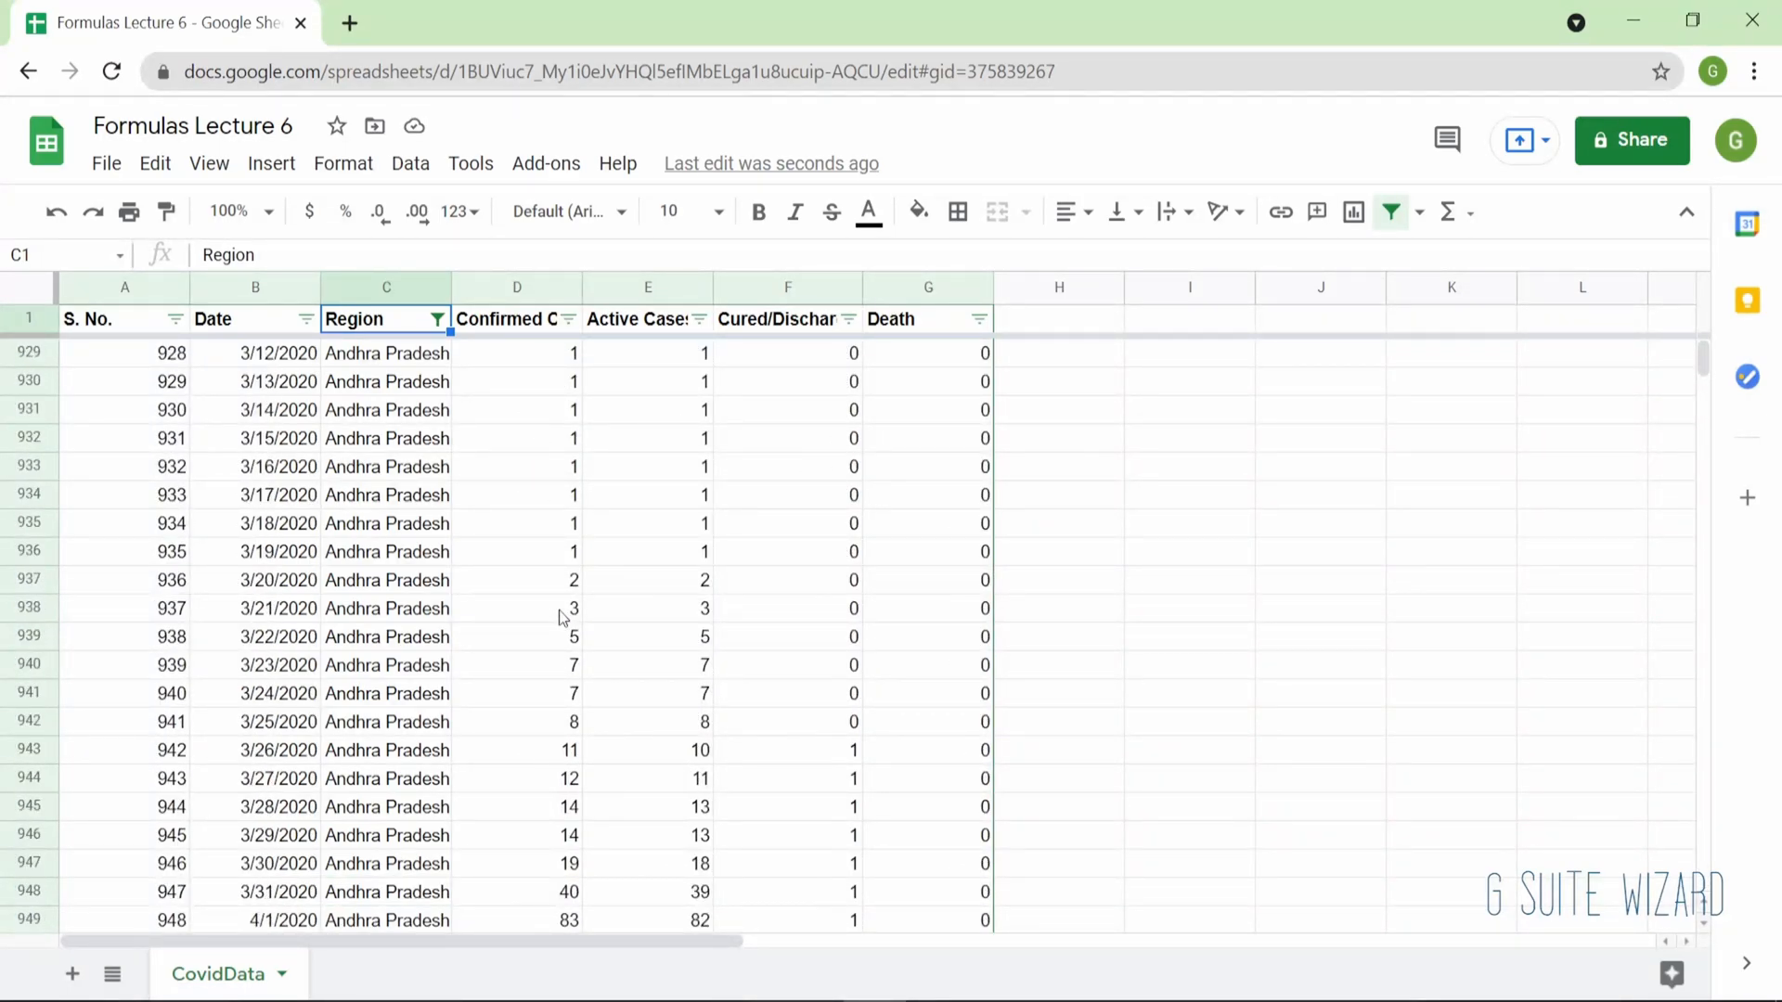
pyautogui.click(1398, 215)
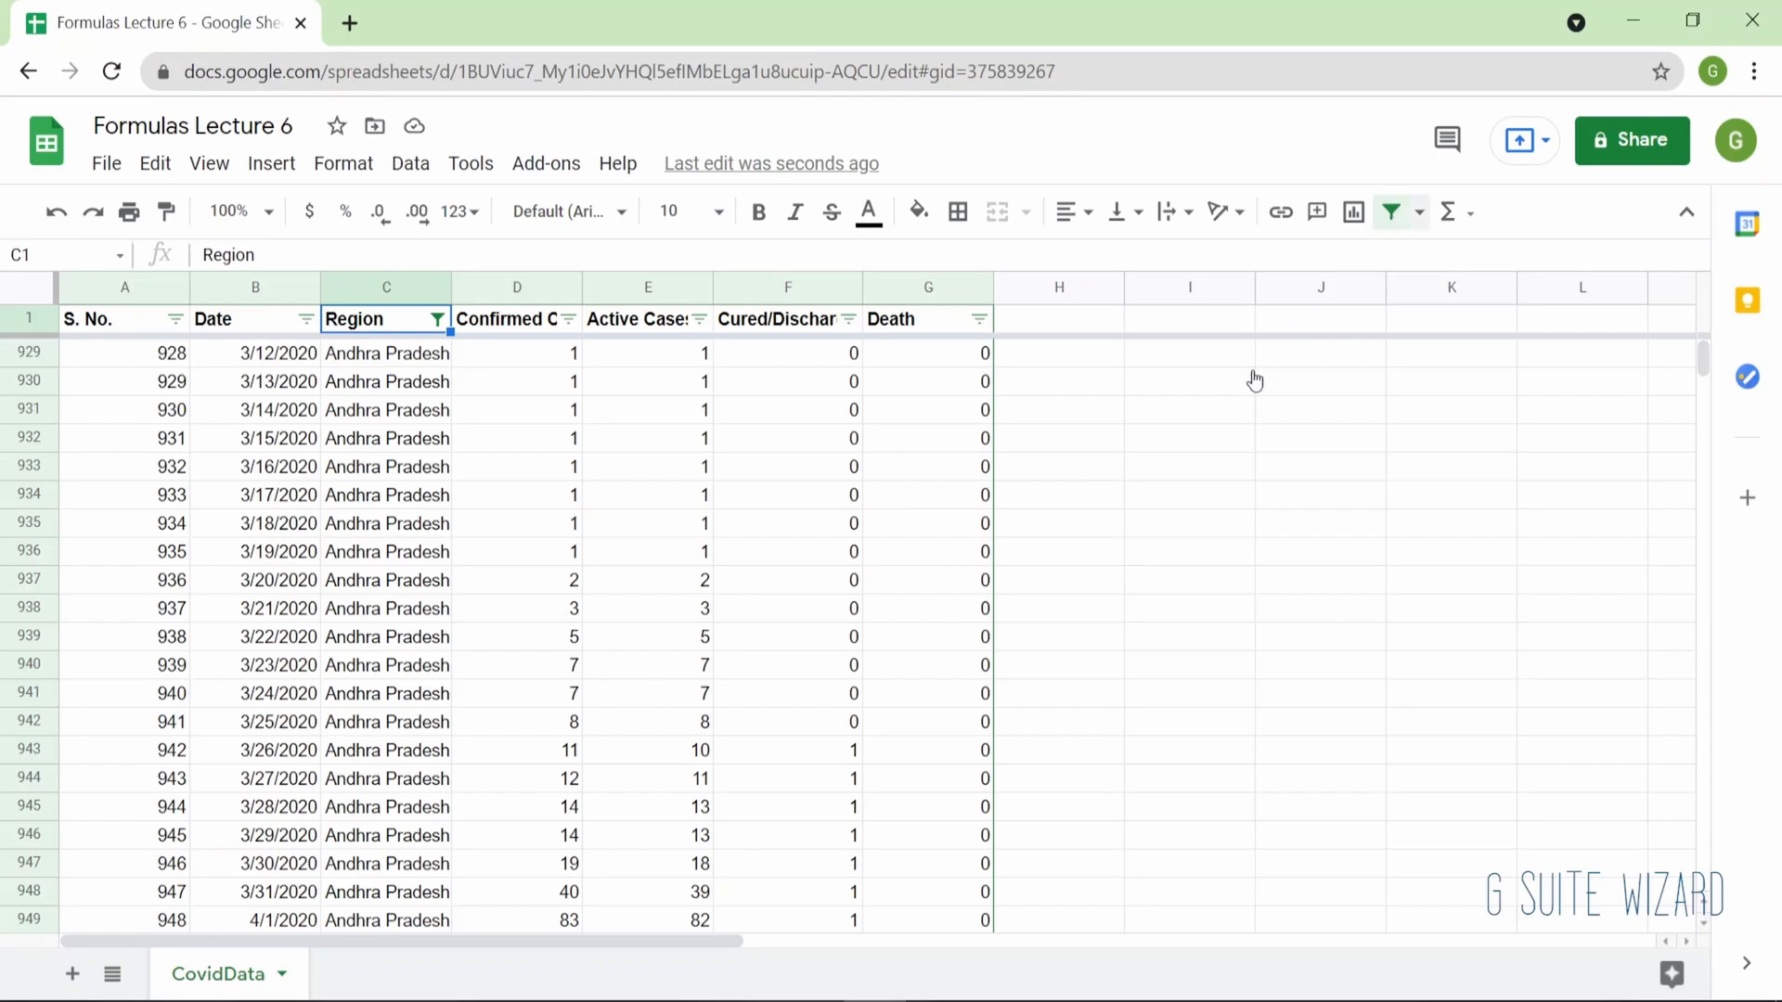
# Start a QUERY formula in cell K929 with the whole columns A:G as its data range.
pyautogui.click(1152, 354)
pyautogui.press('Right')
pyautogui.press('Right')
pyautogui.write('=q')
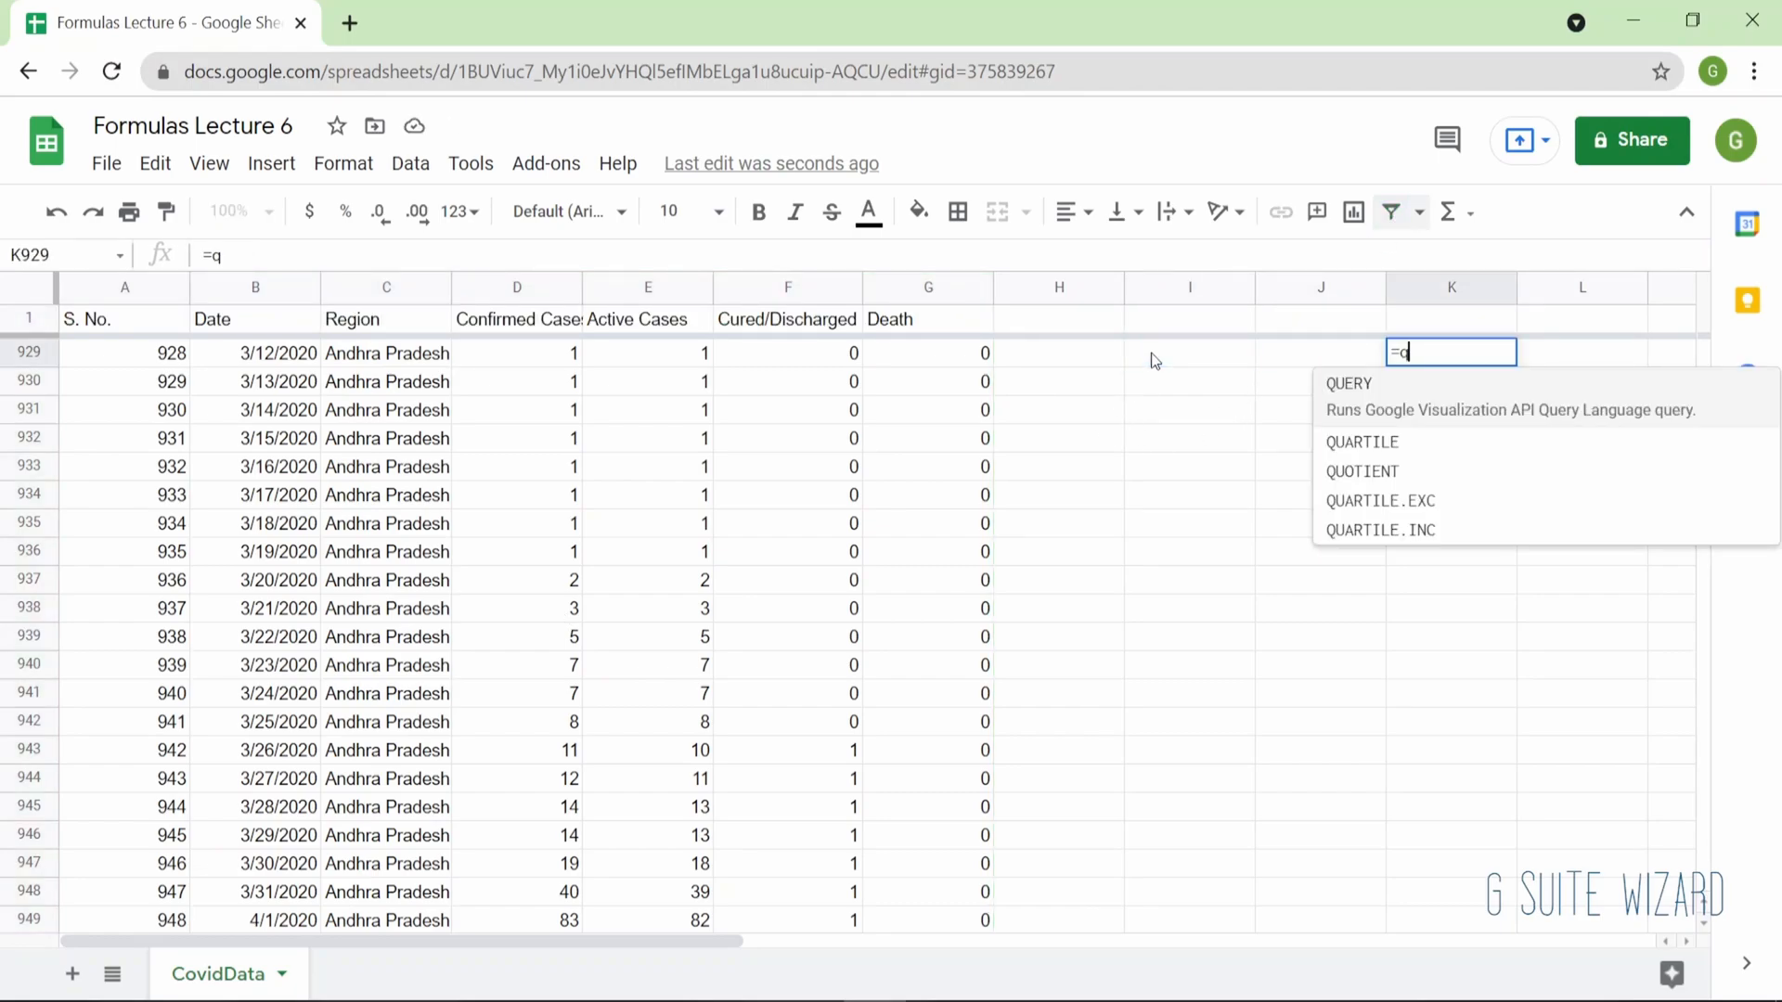
pyautogui.press('Tab')
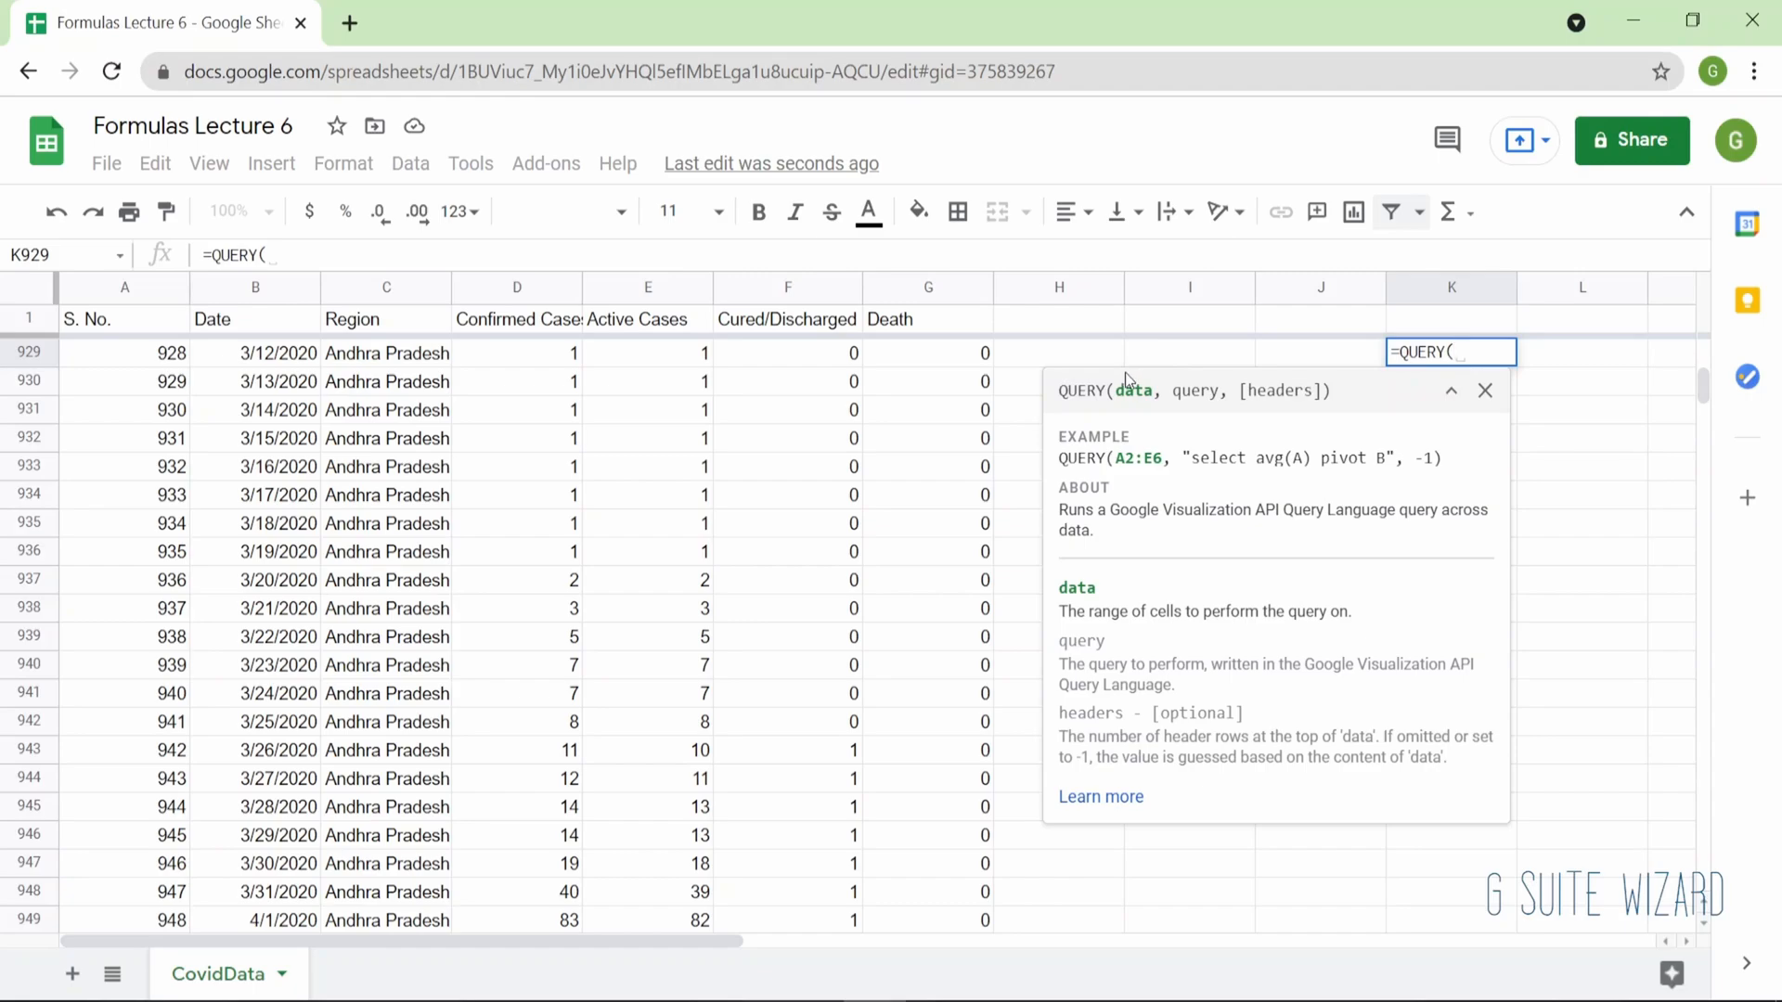
pyautogui.click(141, 295)
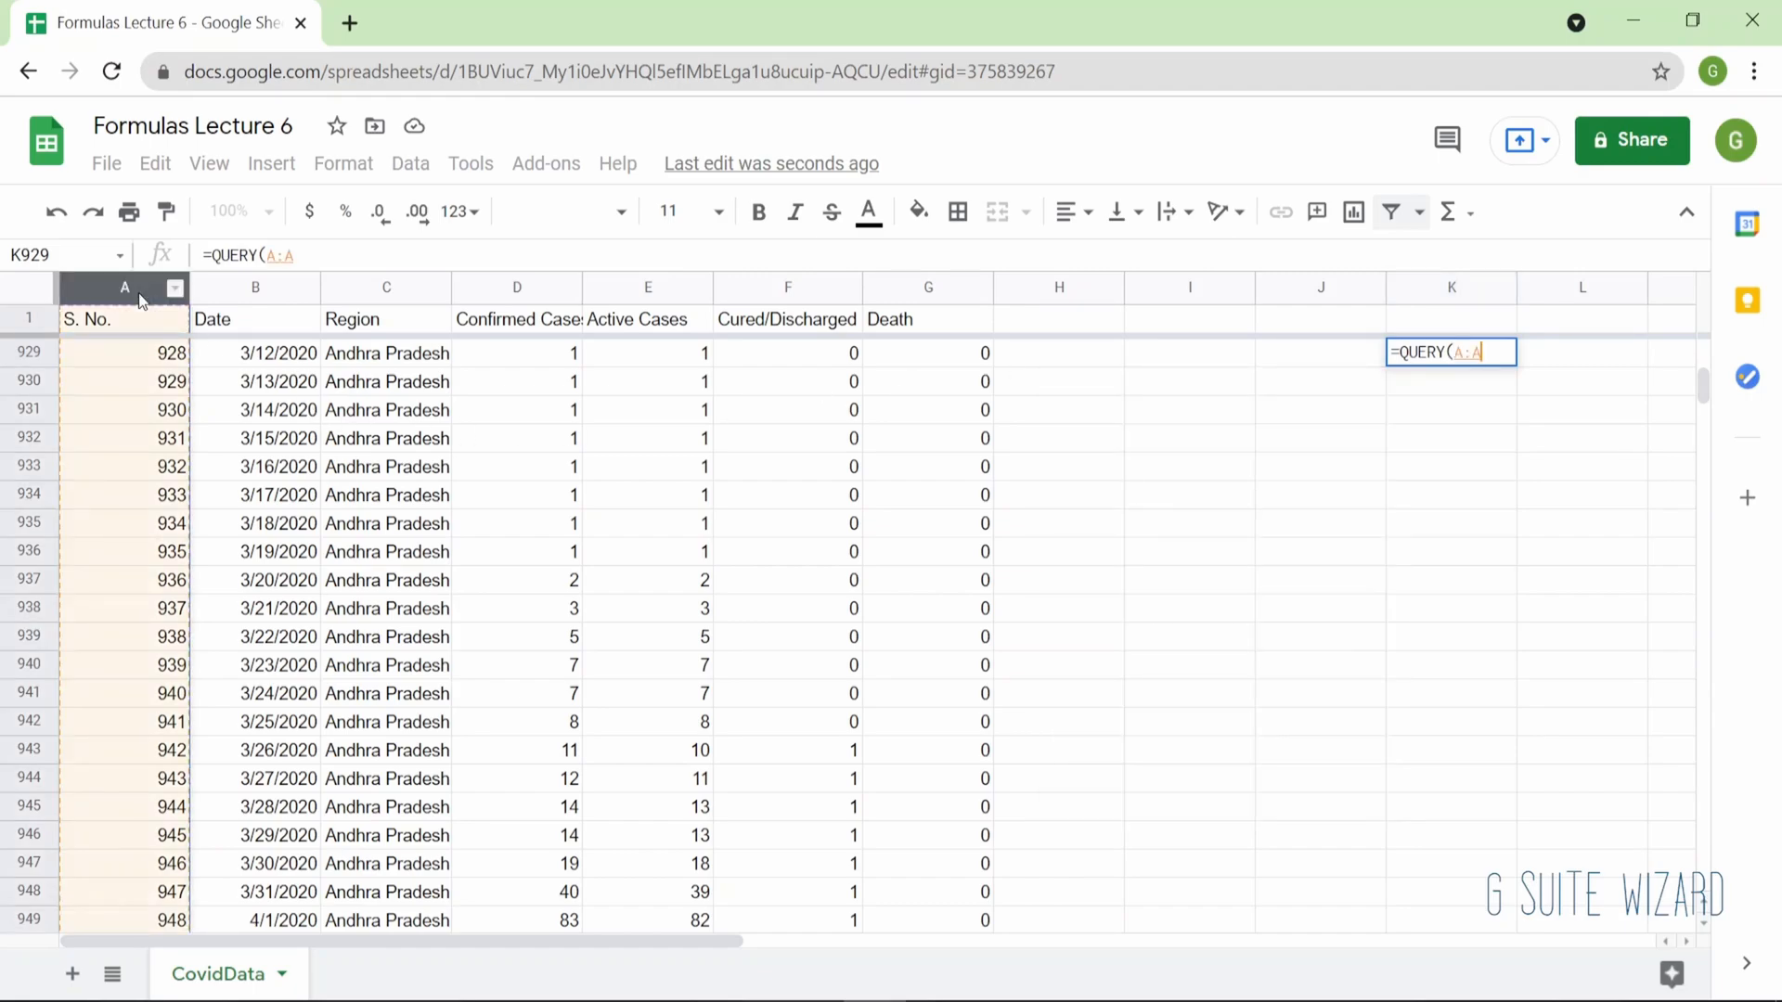
pyautogui.hotkey('shift', 'Right')
pyautogui.hotkey('shift', 'Right')
pyautogui.hotkey('shift', 'Right')
pyautogui.hotkey('shift', 'Right')
pyautogui.hotkey('shift', 'Right')
pyautogui.hotkey('shift', 'Right')
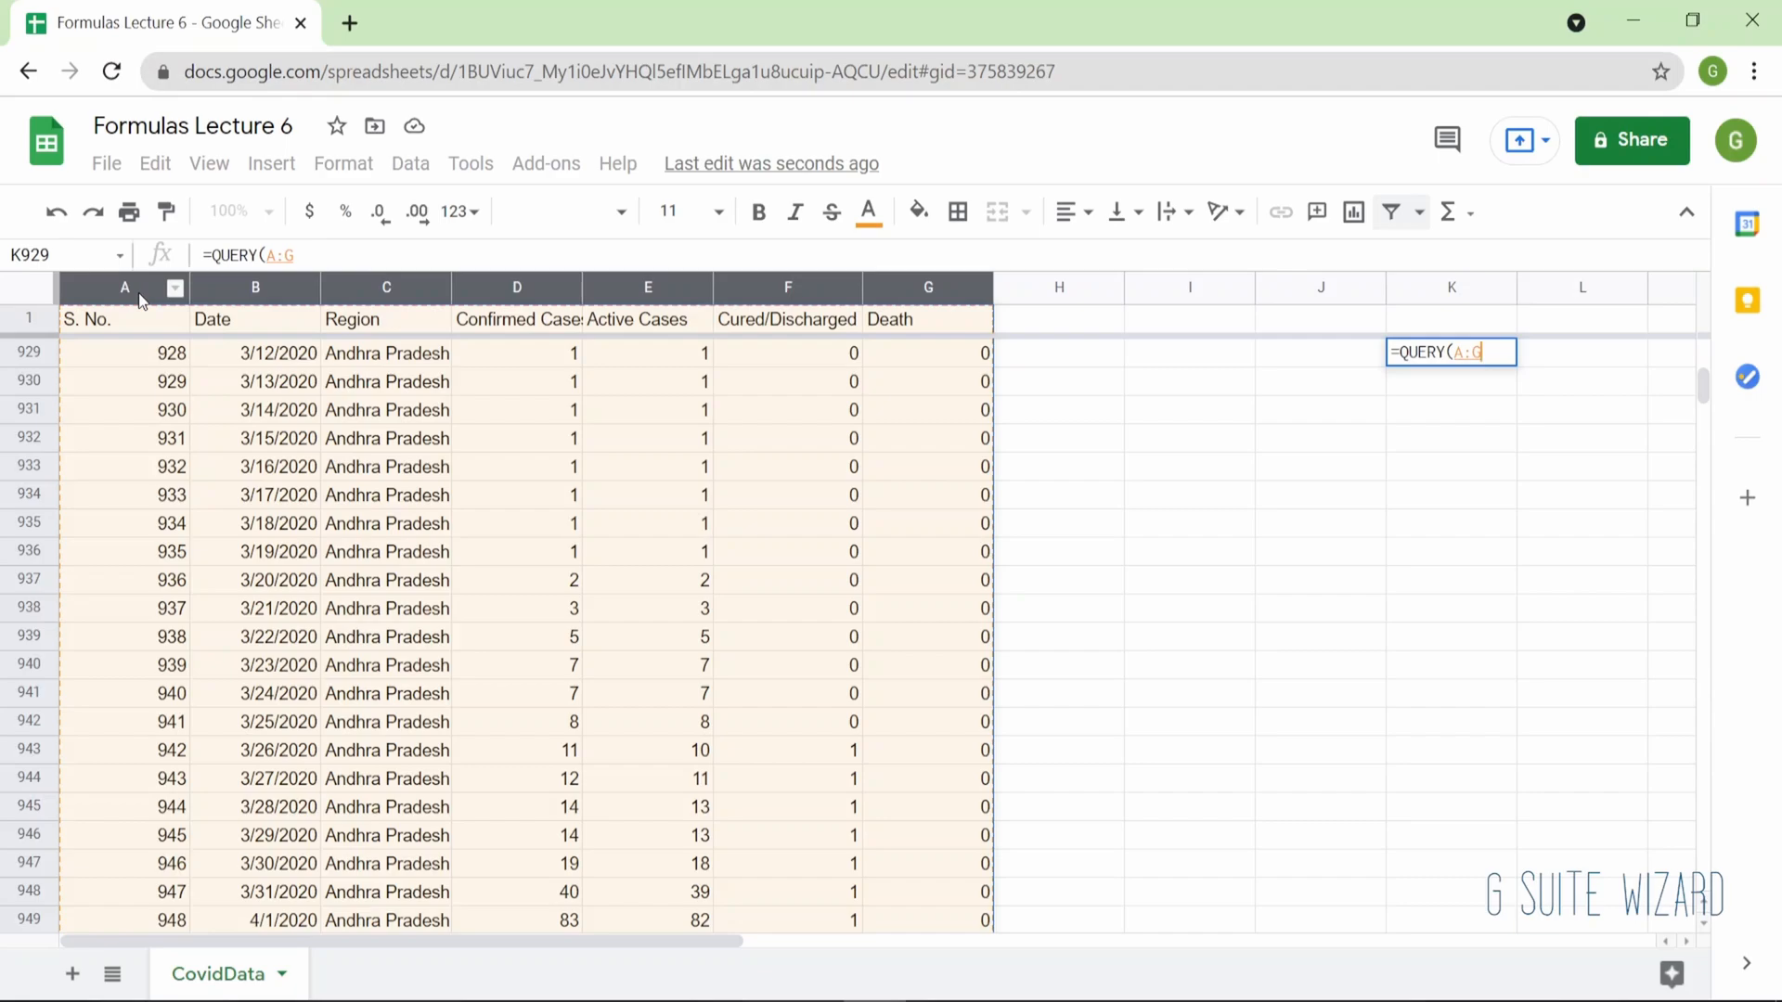
pyautogui.write(',')
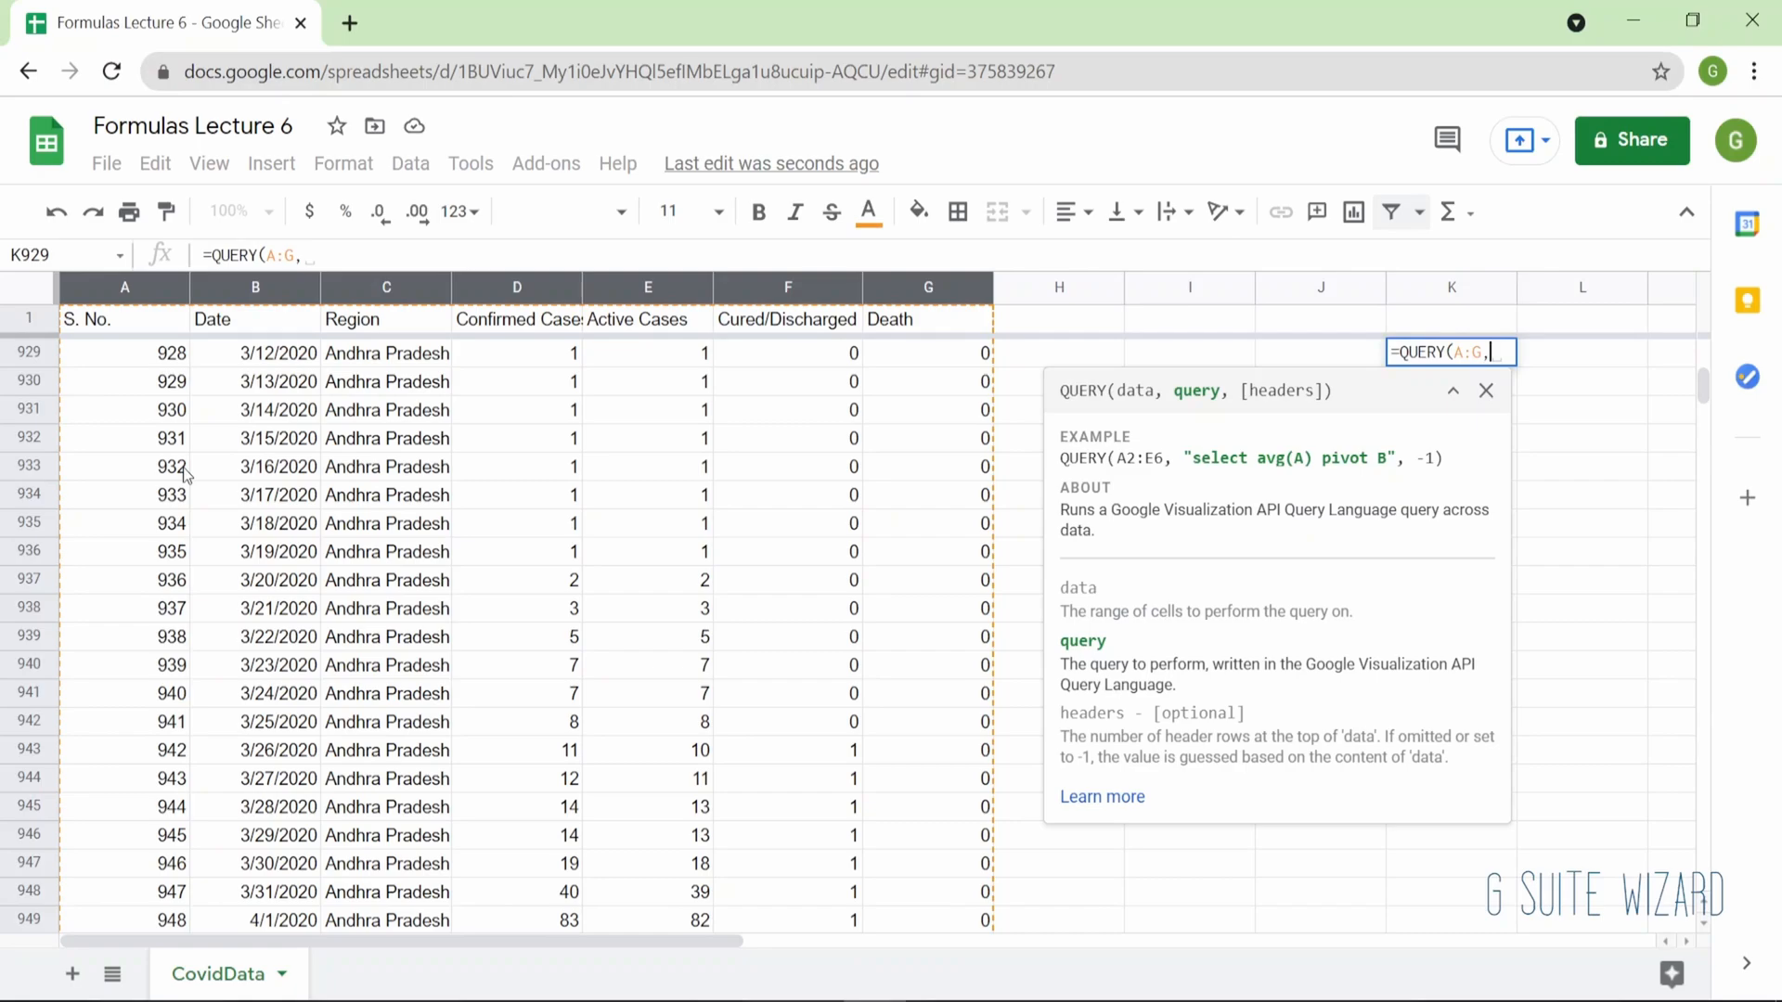
# Complete the QUERY formula with "select * where C = 'Andhra Pradesh'", leaving out the headers argument.
pyautogui.write('"')
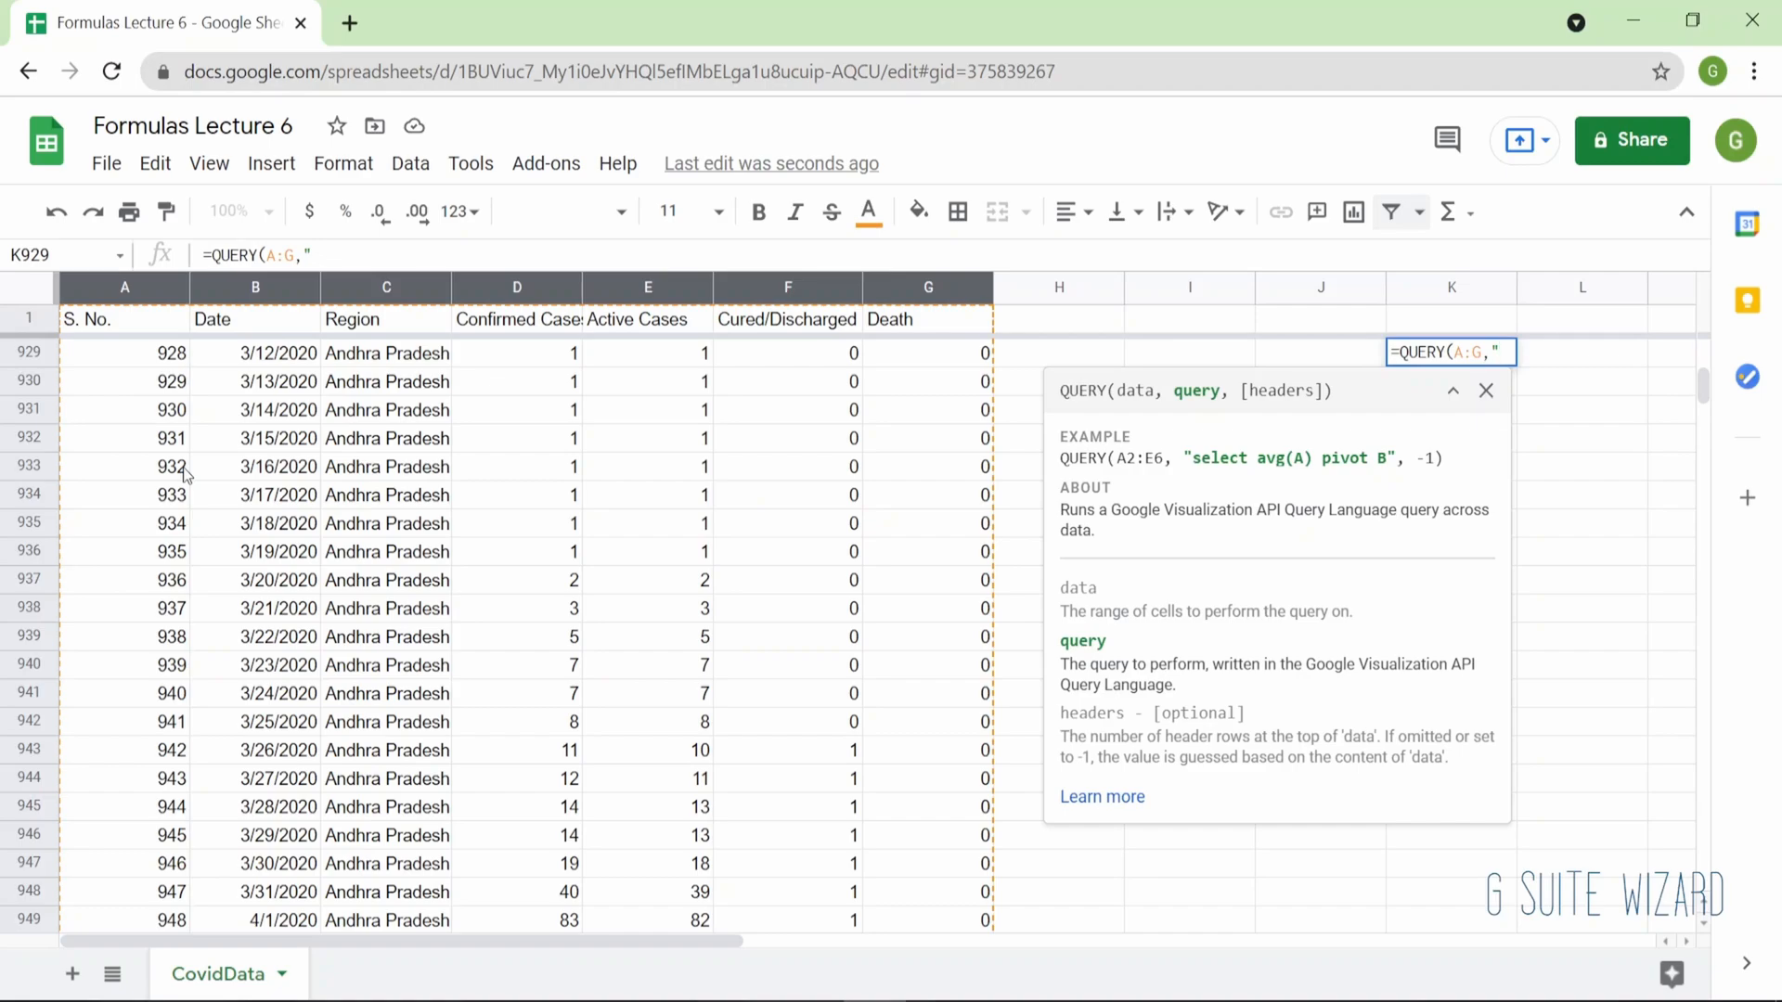
pyautogui.write('select')
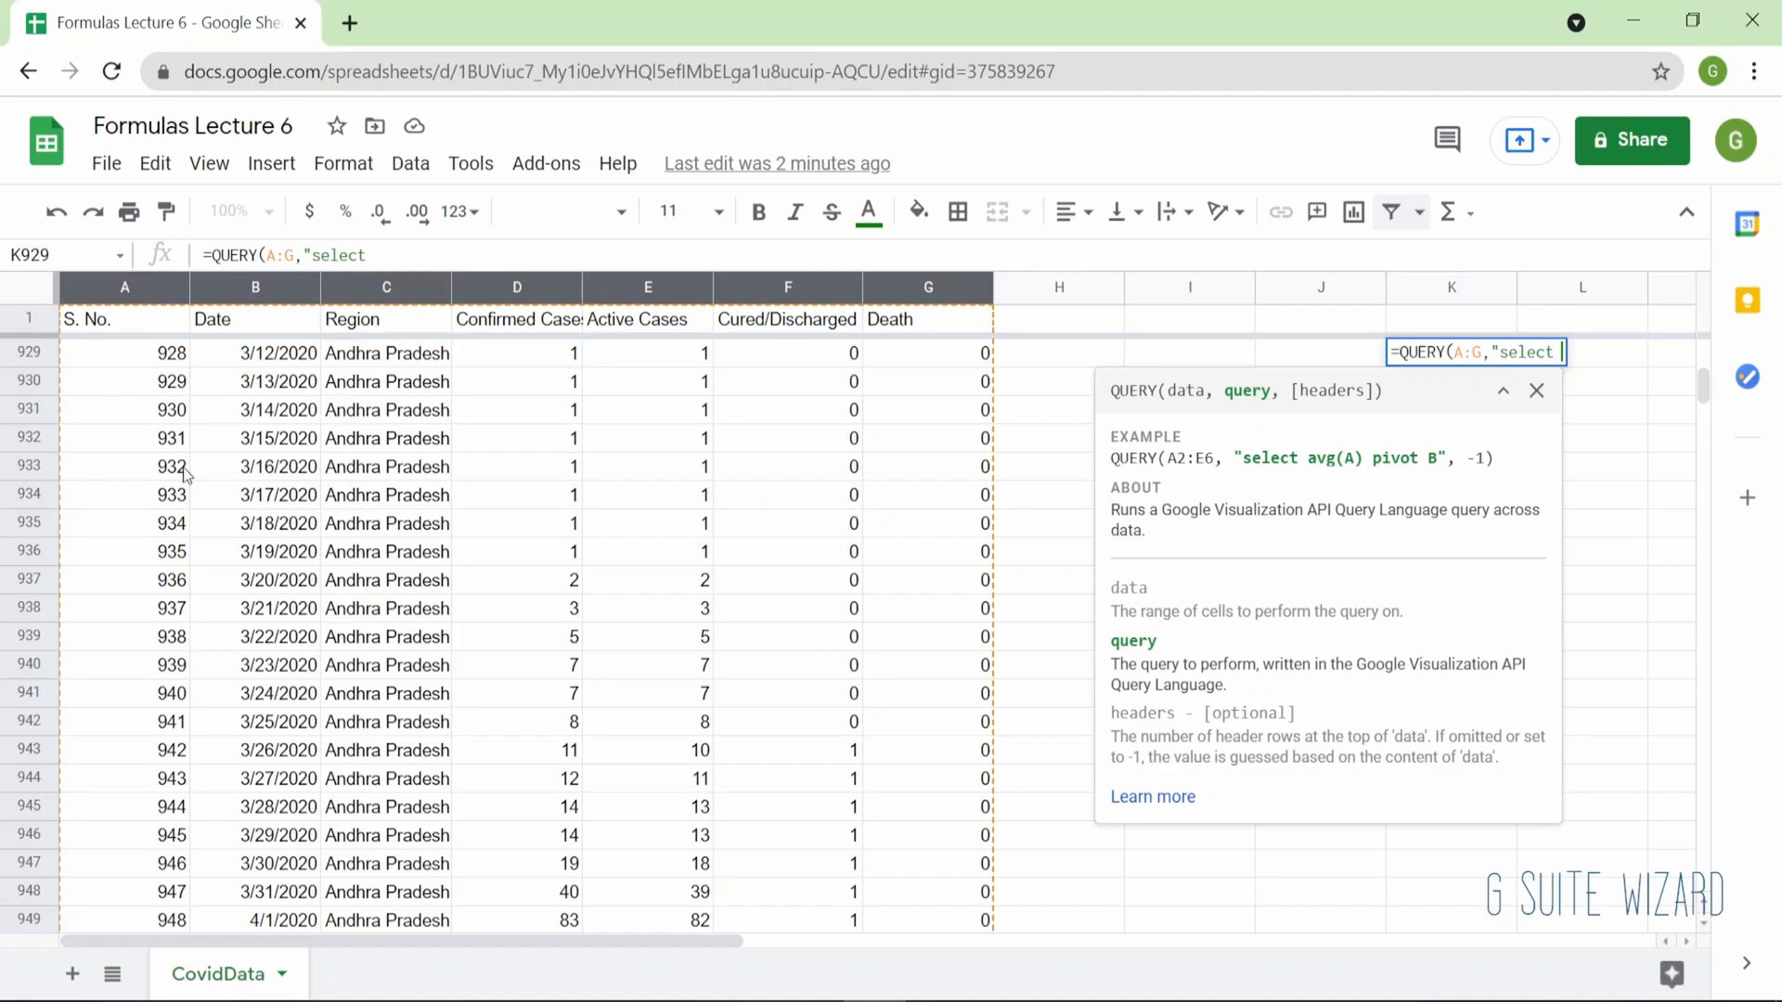
pyautogui.write('*')
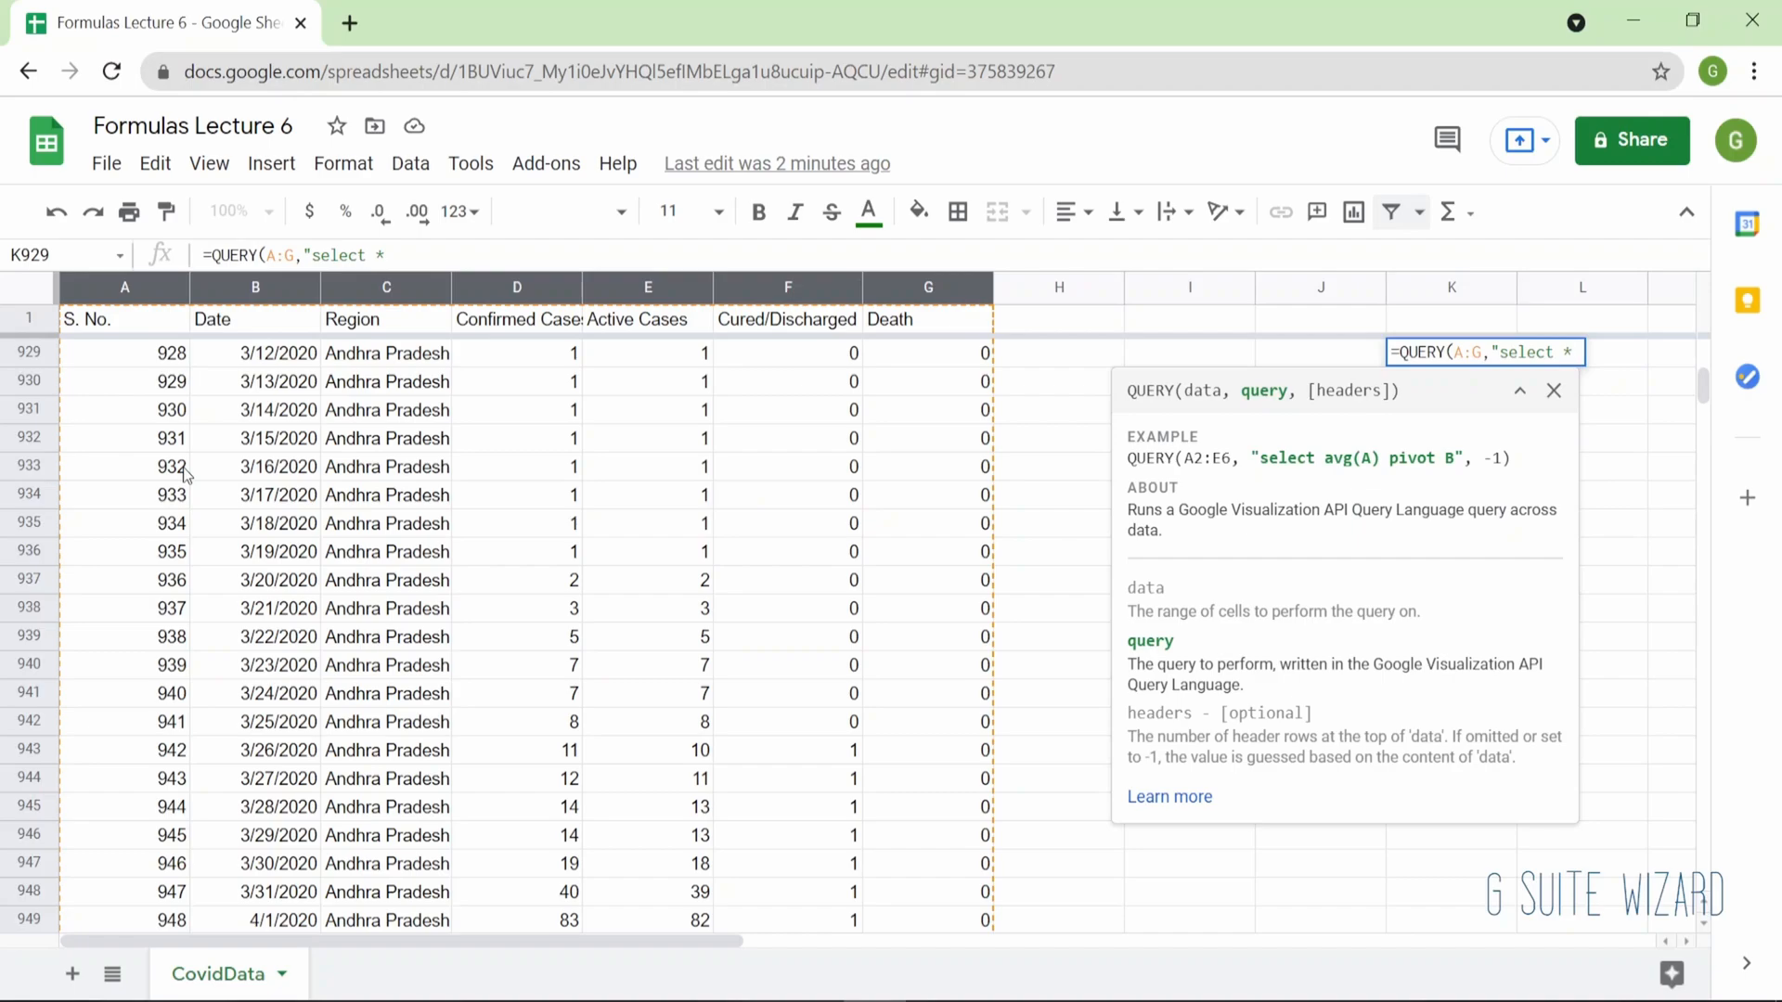
pyautogui.write('where')
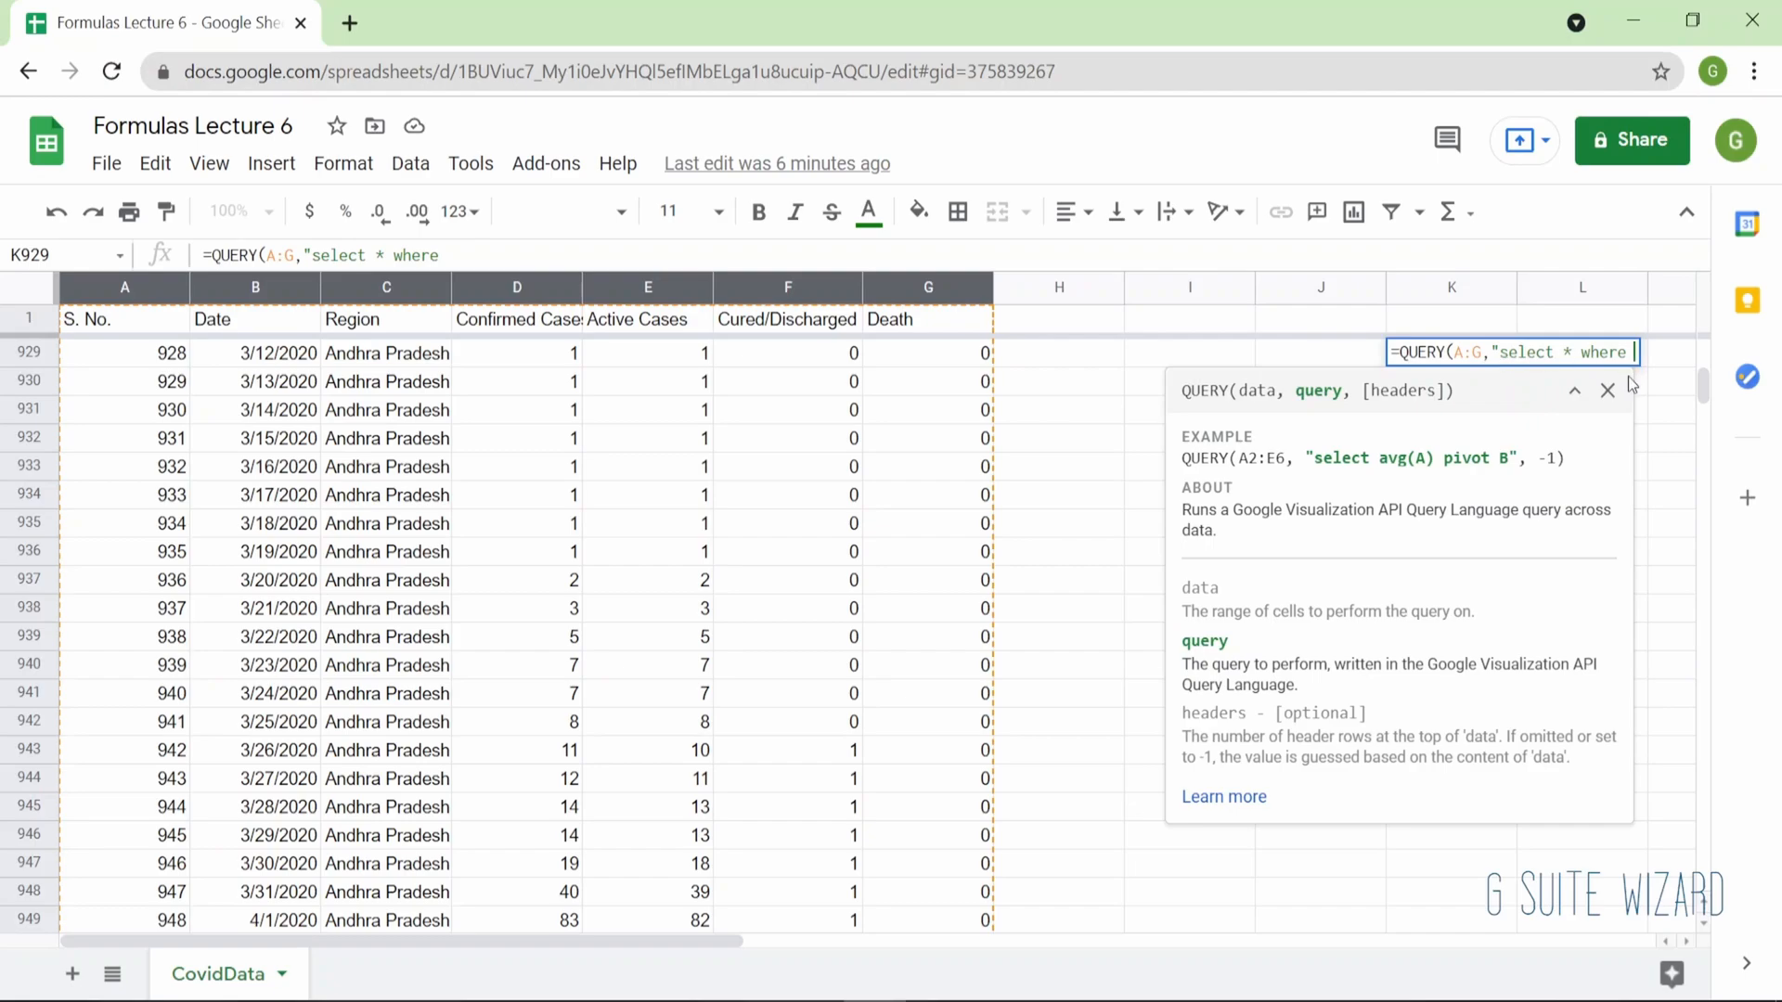
pyautogui.write('C')
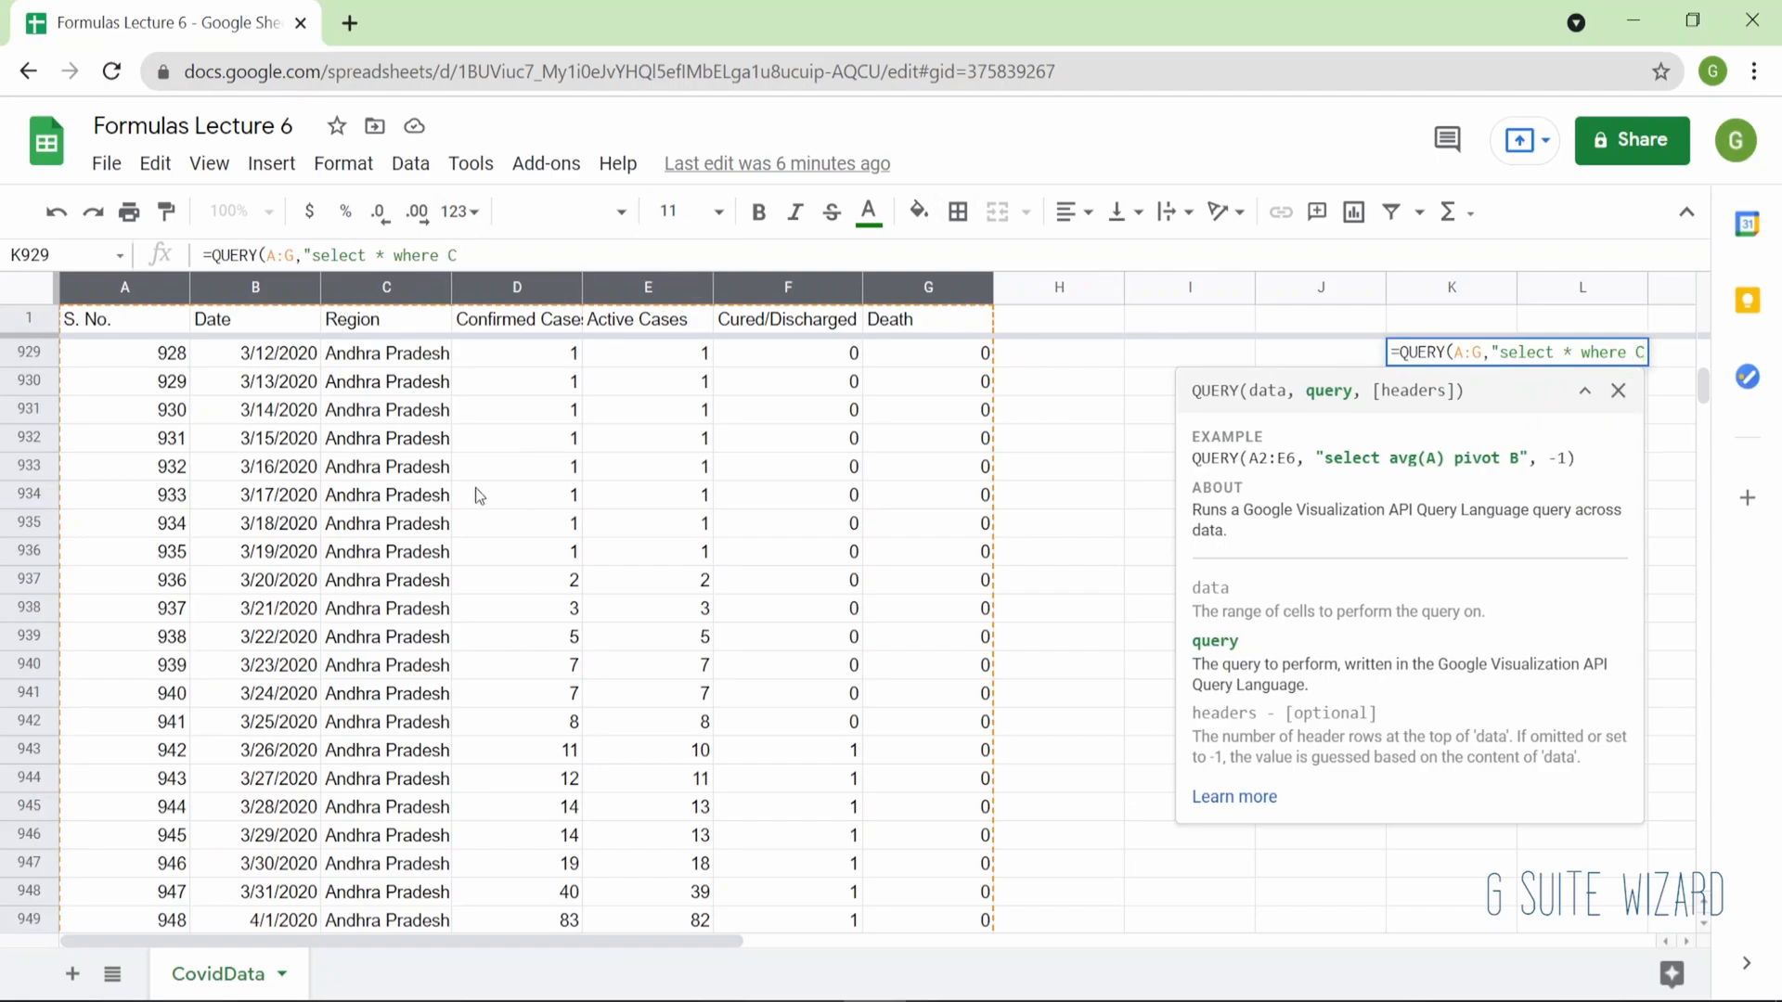
pyautogui.write(' =')
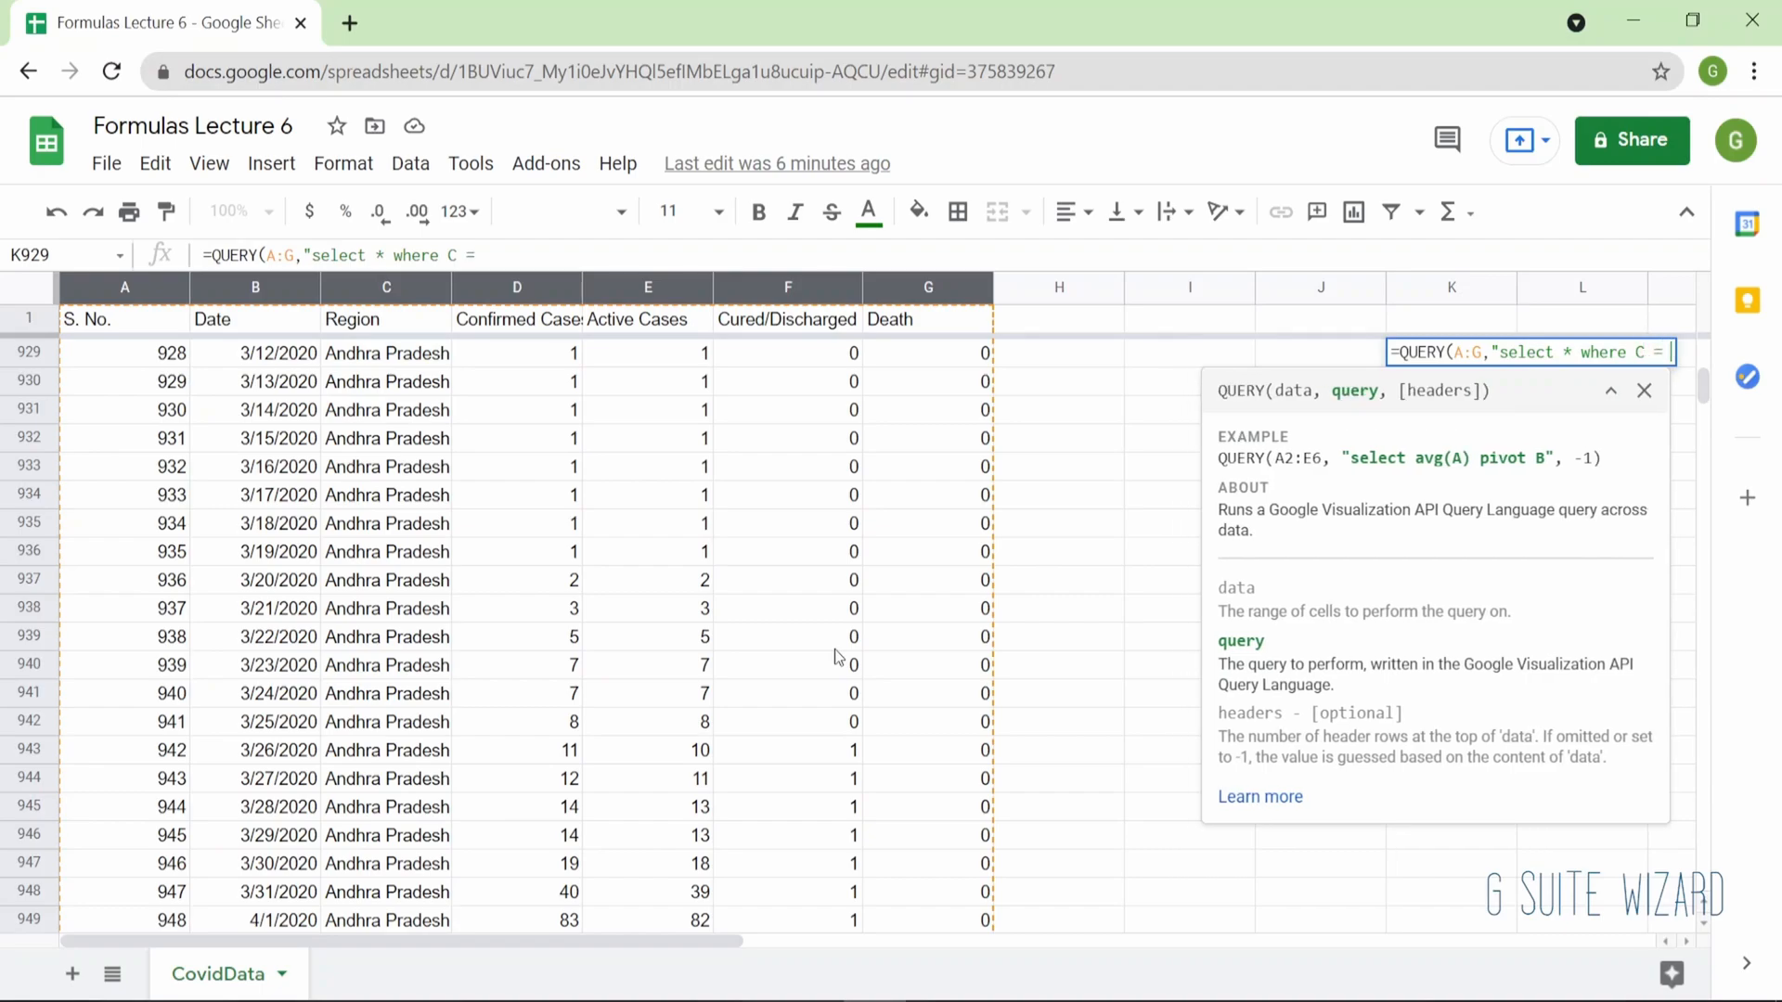
pyautogui.write(" ''")
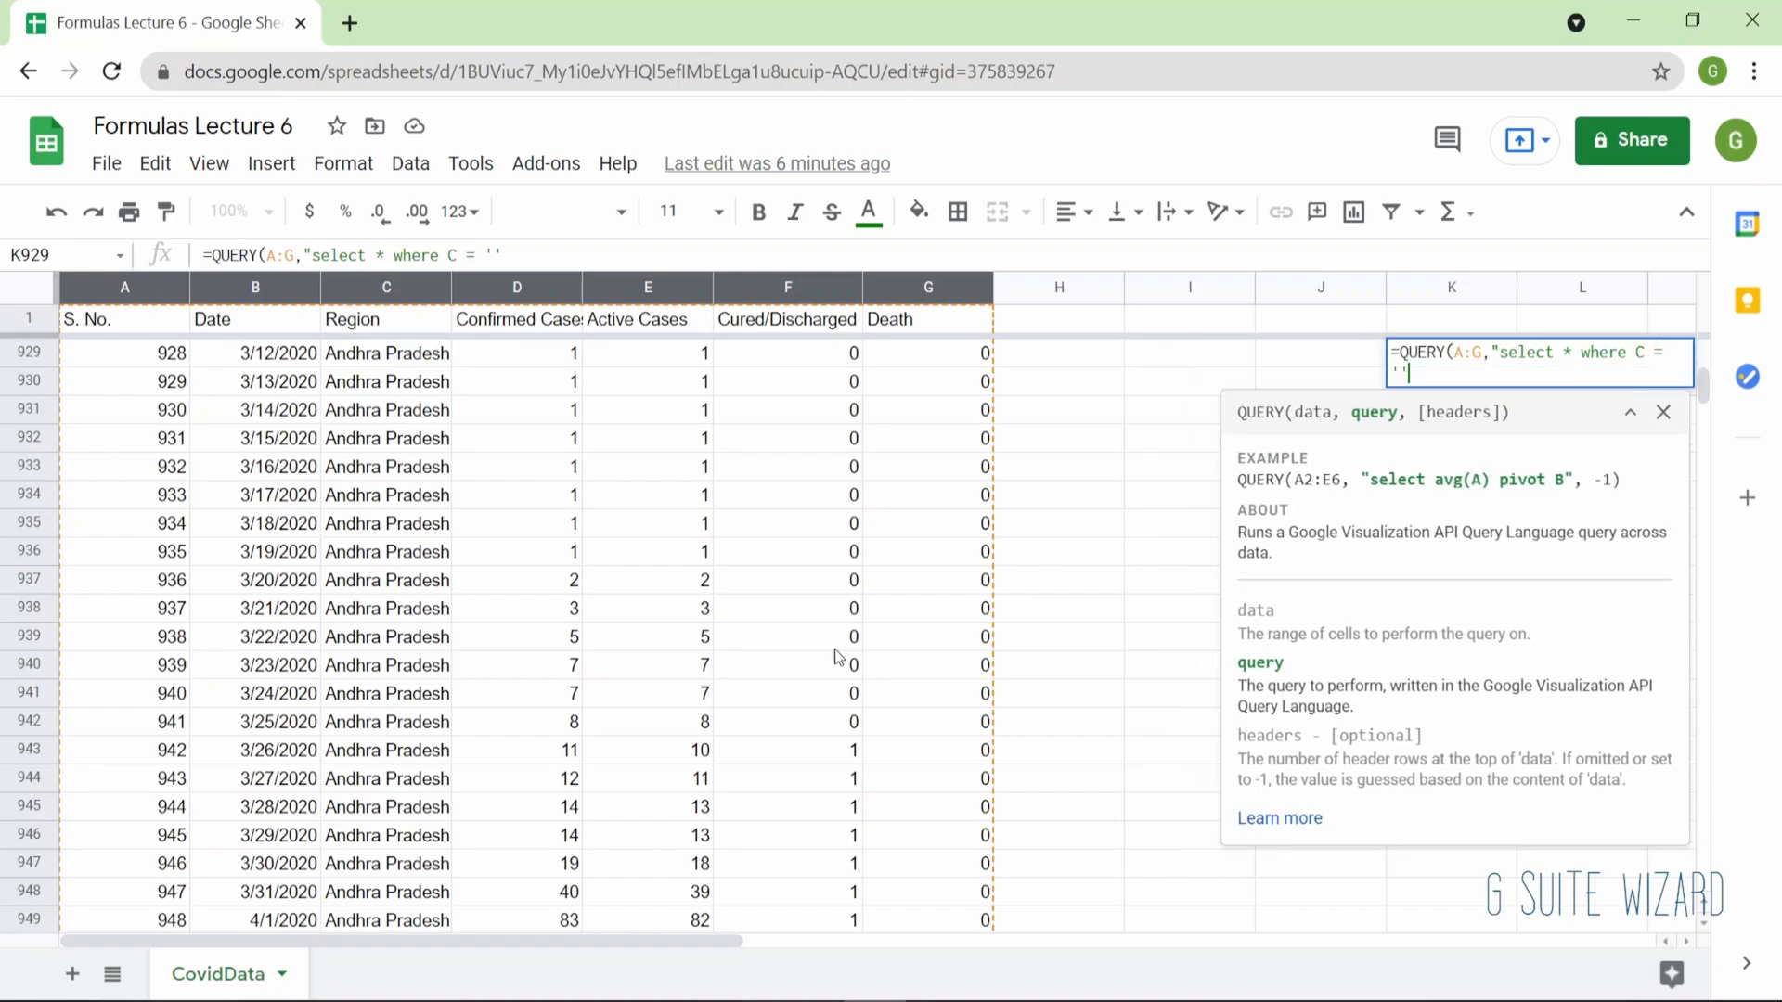
pyautogui.press('Left')
pyautogui.write('Andhra')
pyautogui.write(' Prades')
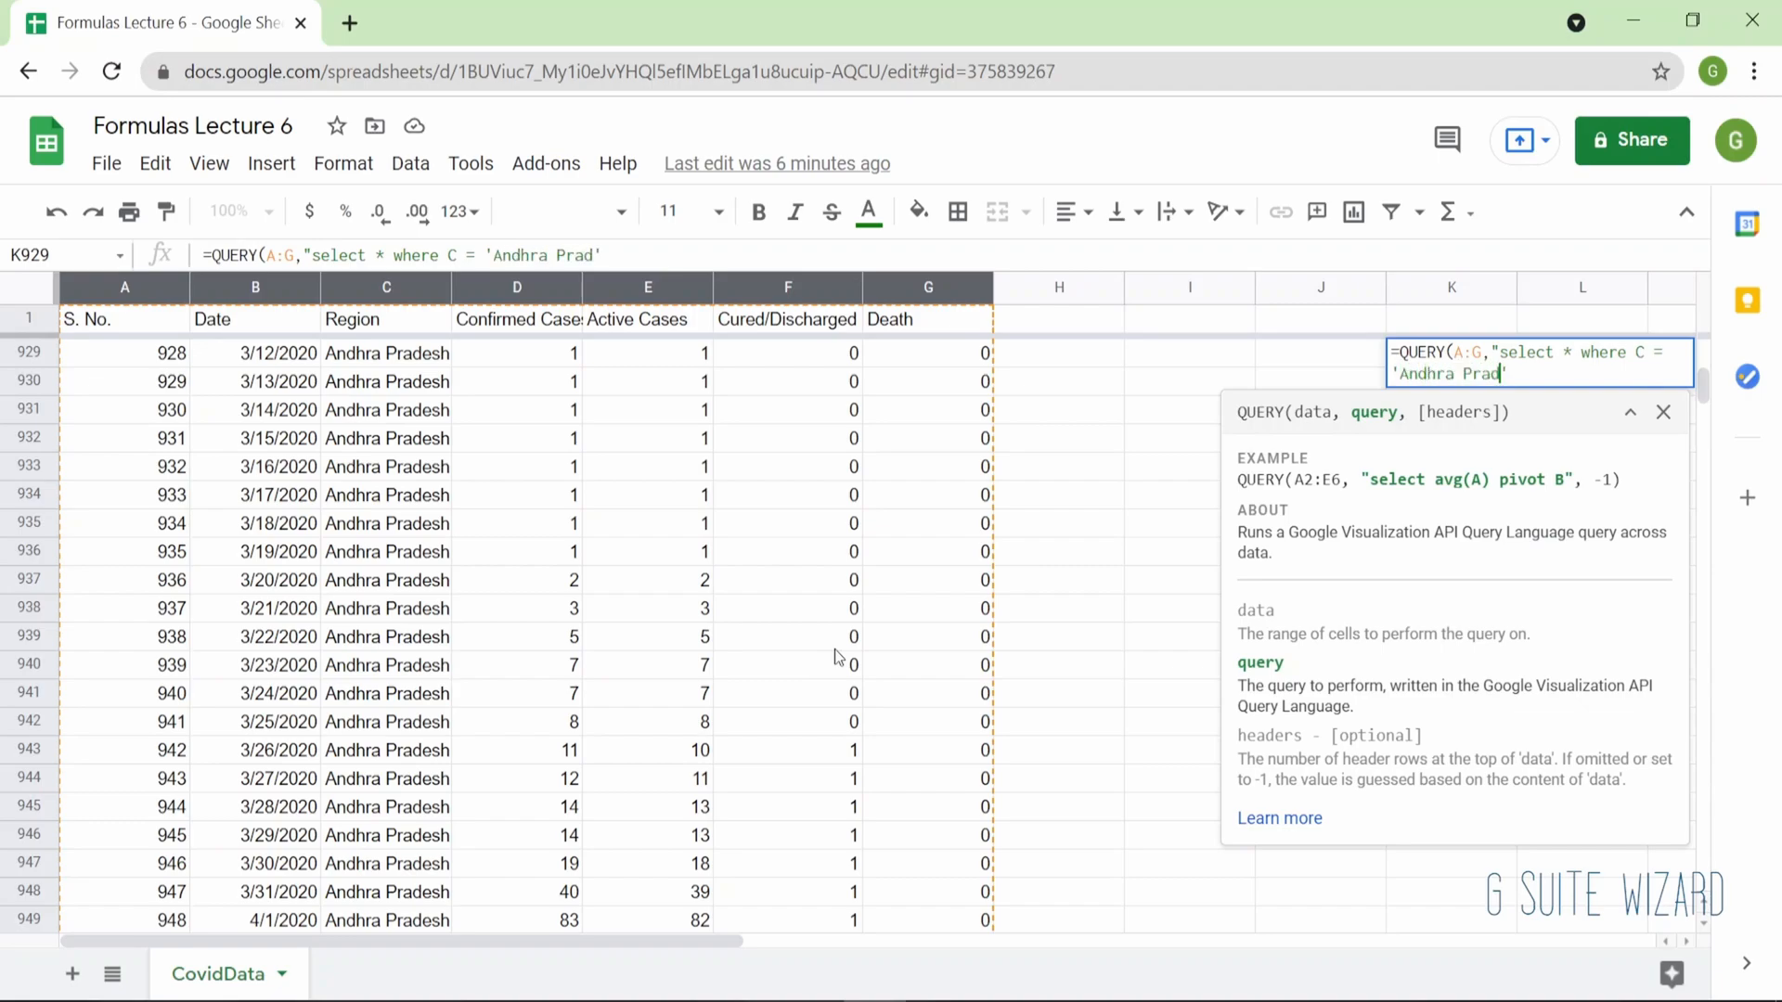
pyautogui.write('h\'",')
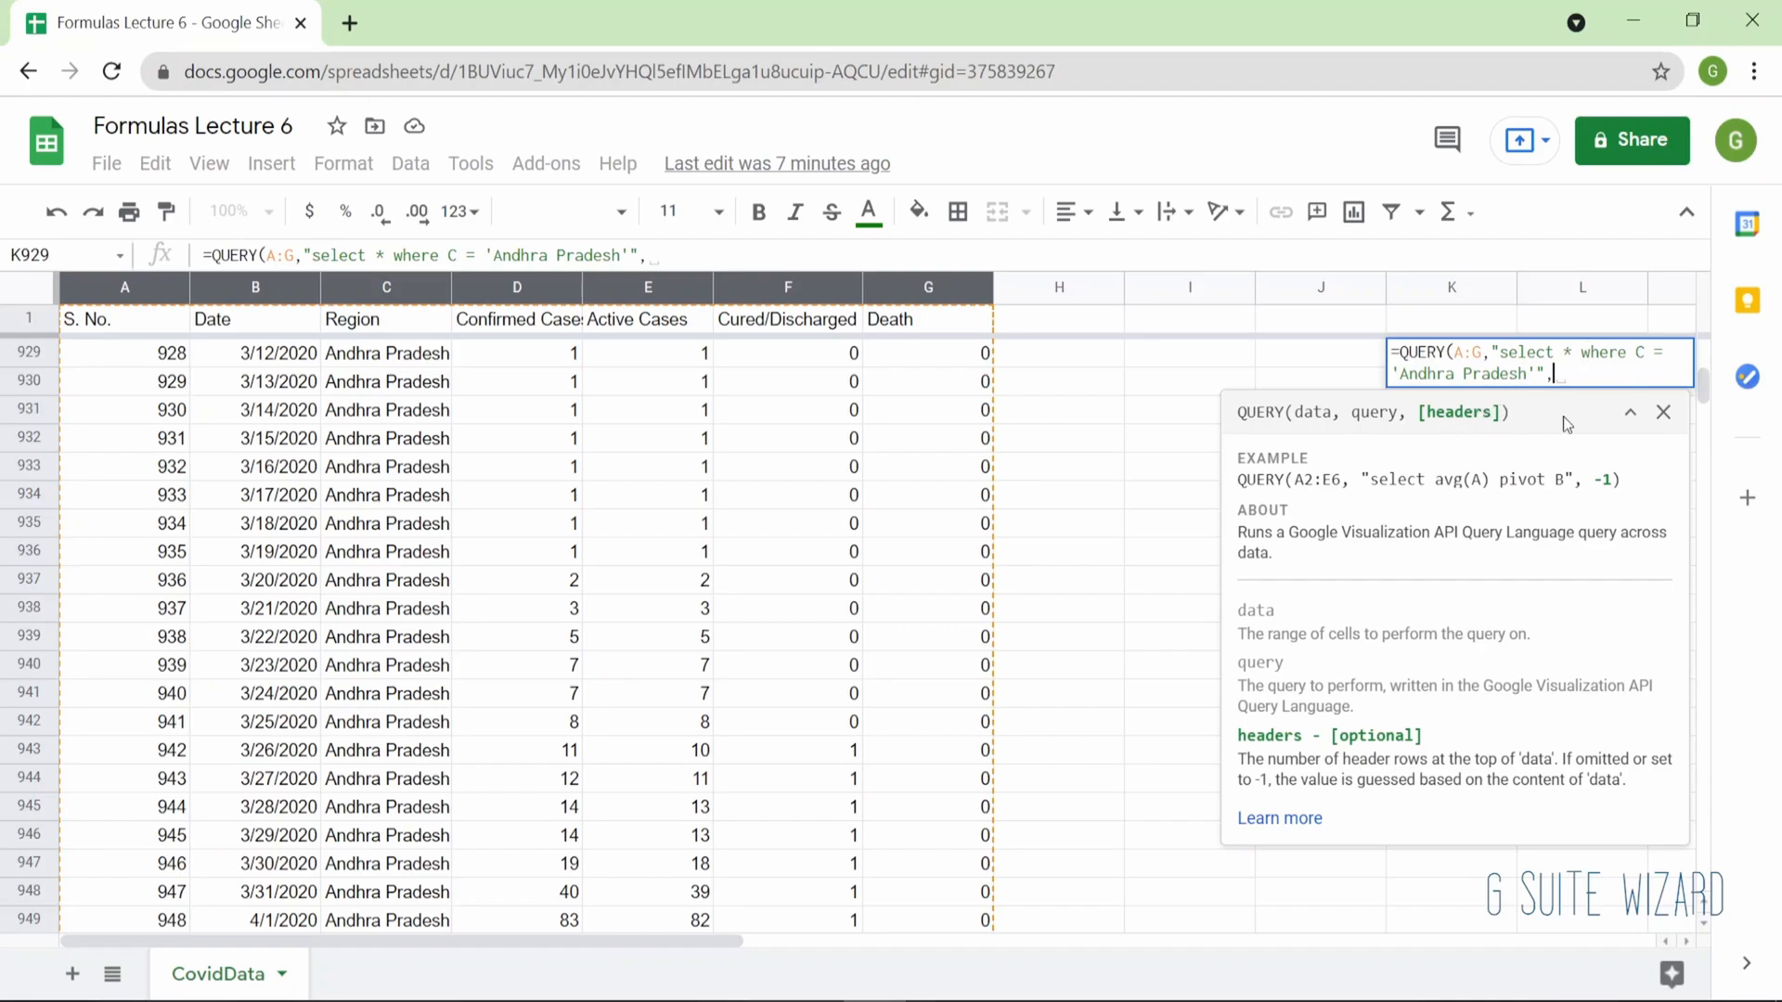
pyautogui.press('BackSpace')
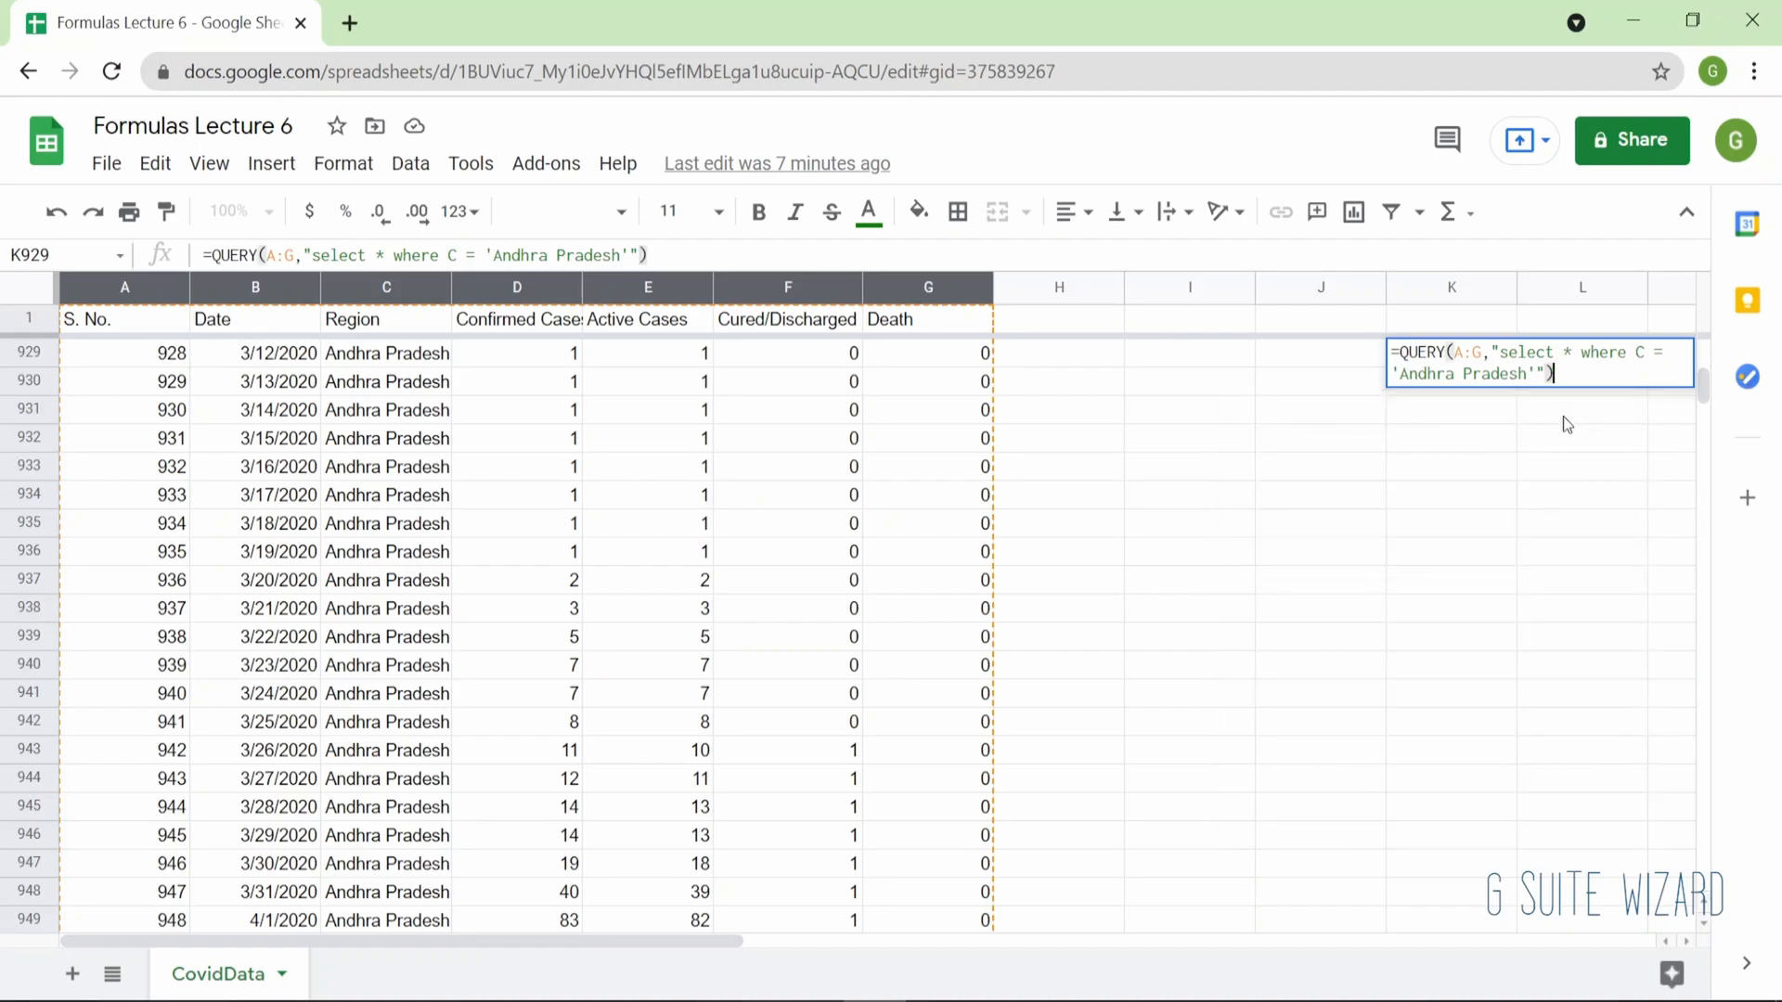
pyautogui.press('Return')
pyautogui.press('Up')
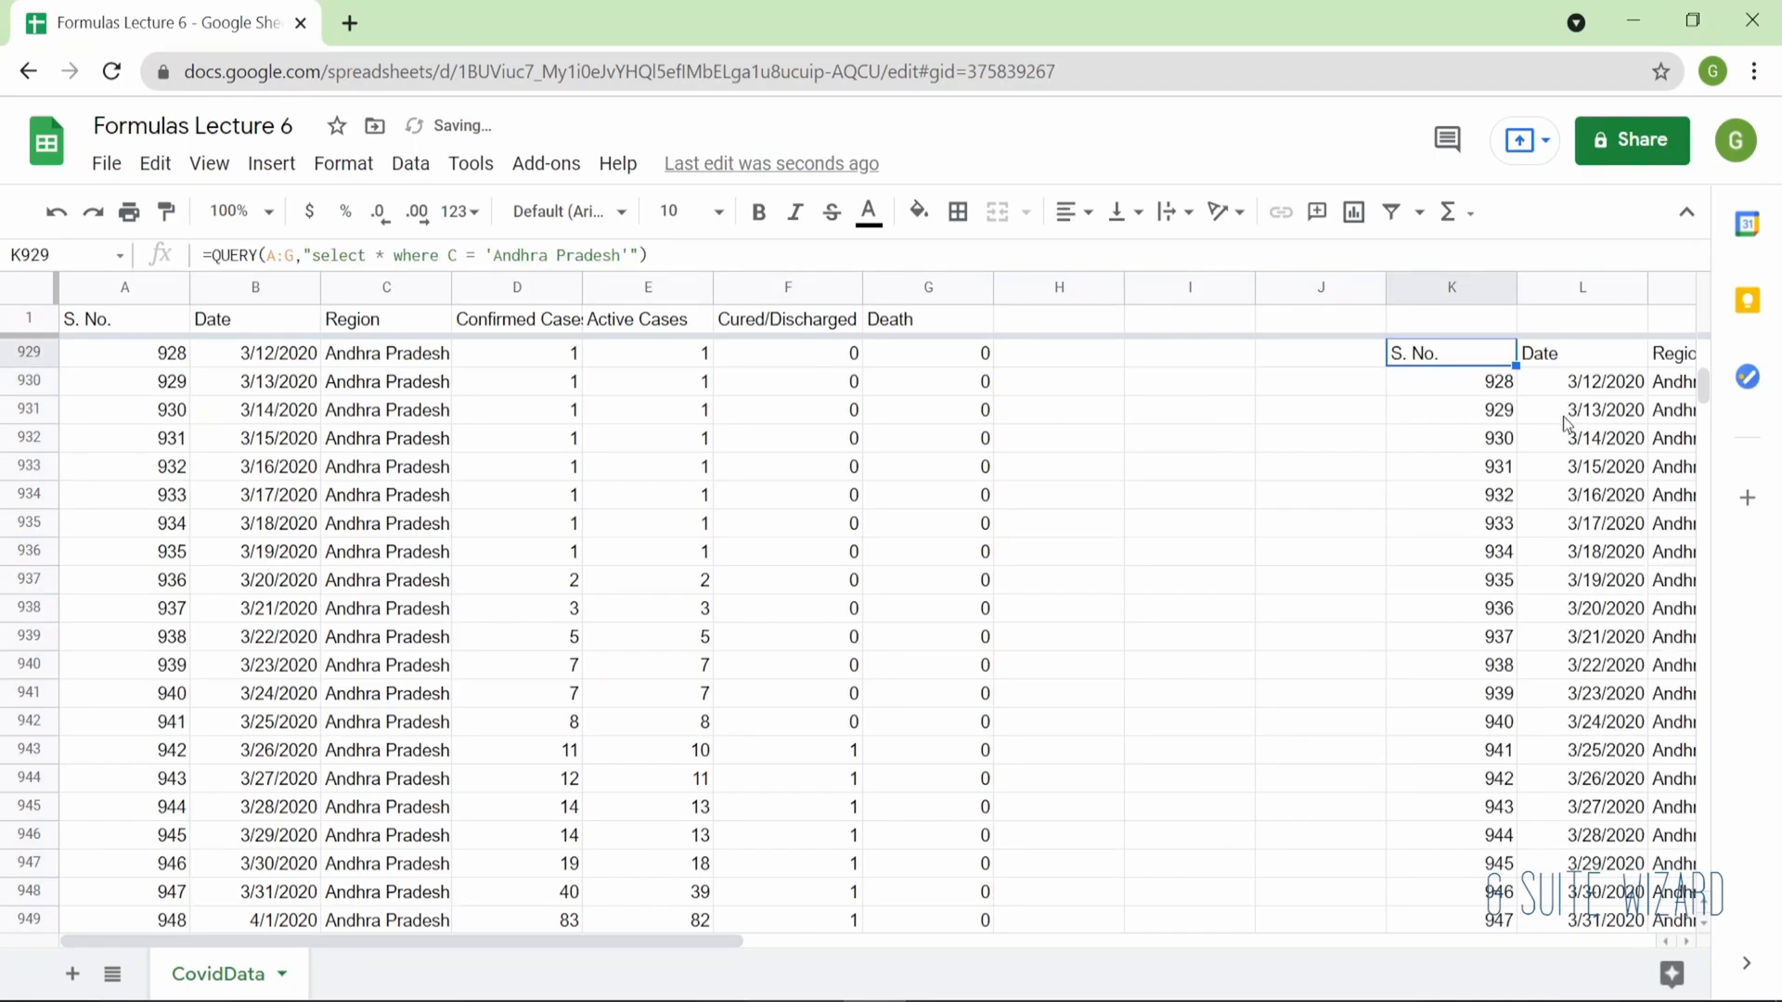
# Examine the query output starting at K929, including its formula, its columns and the Region values.
pyautogui.hscroll(4, 1563, 416)
pyautogui.hscroll(6, 1563, 415)
pyautogui.hscroll(-4, 1563, 415)
pyautogui.click(759, 476)
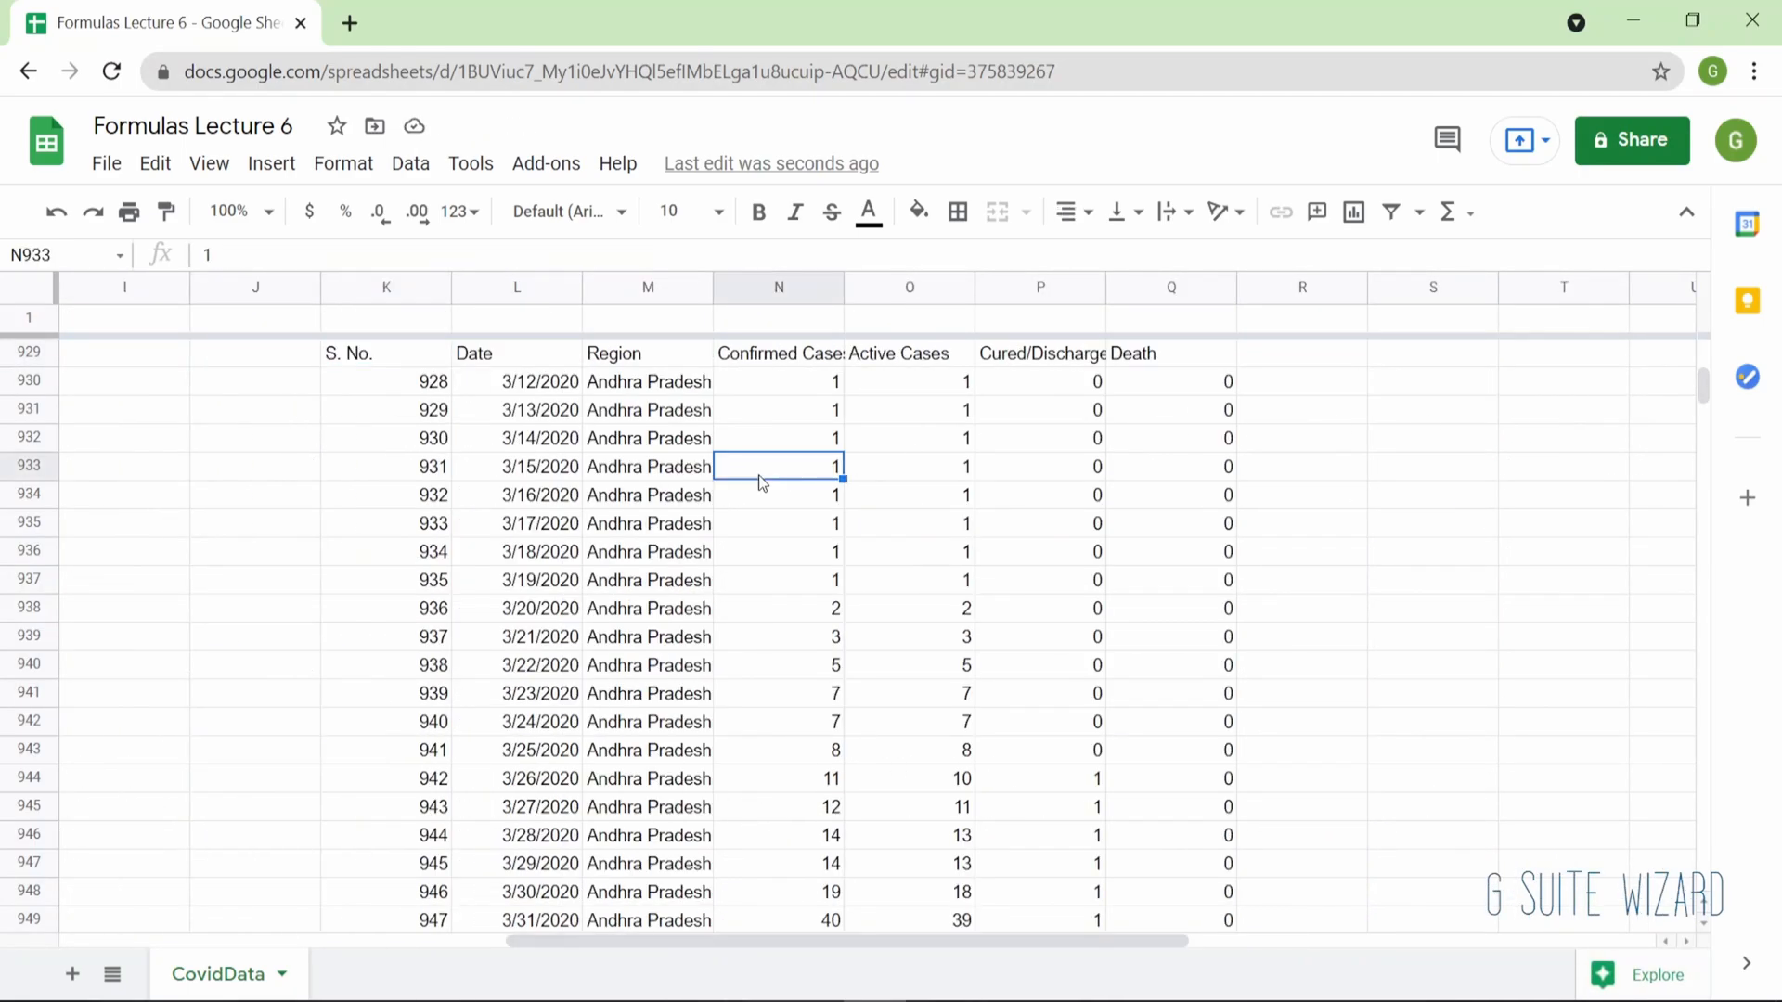
pyautogui.press('Left')
pyautogui.press('Up')
pyautogui.press('Up')
pyautogui.press('Up')
pyautogui.press('Up')
pyautogui.press('Left')
pyautogui.press('Left')
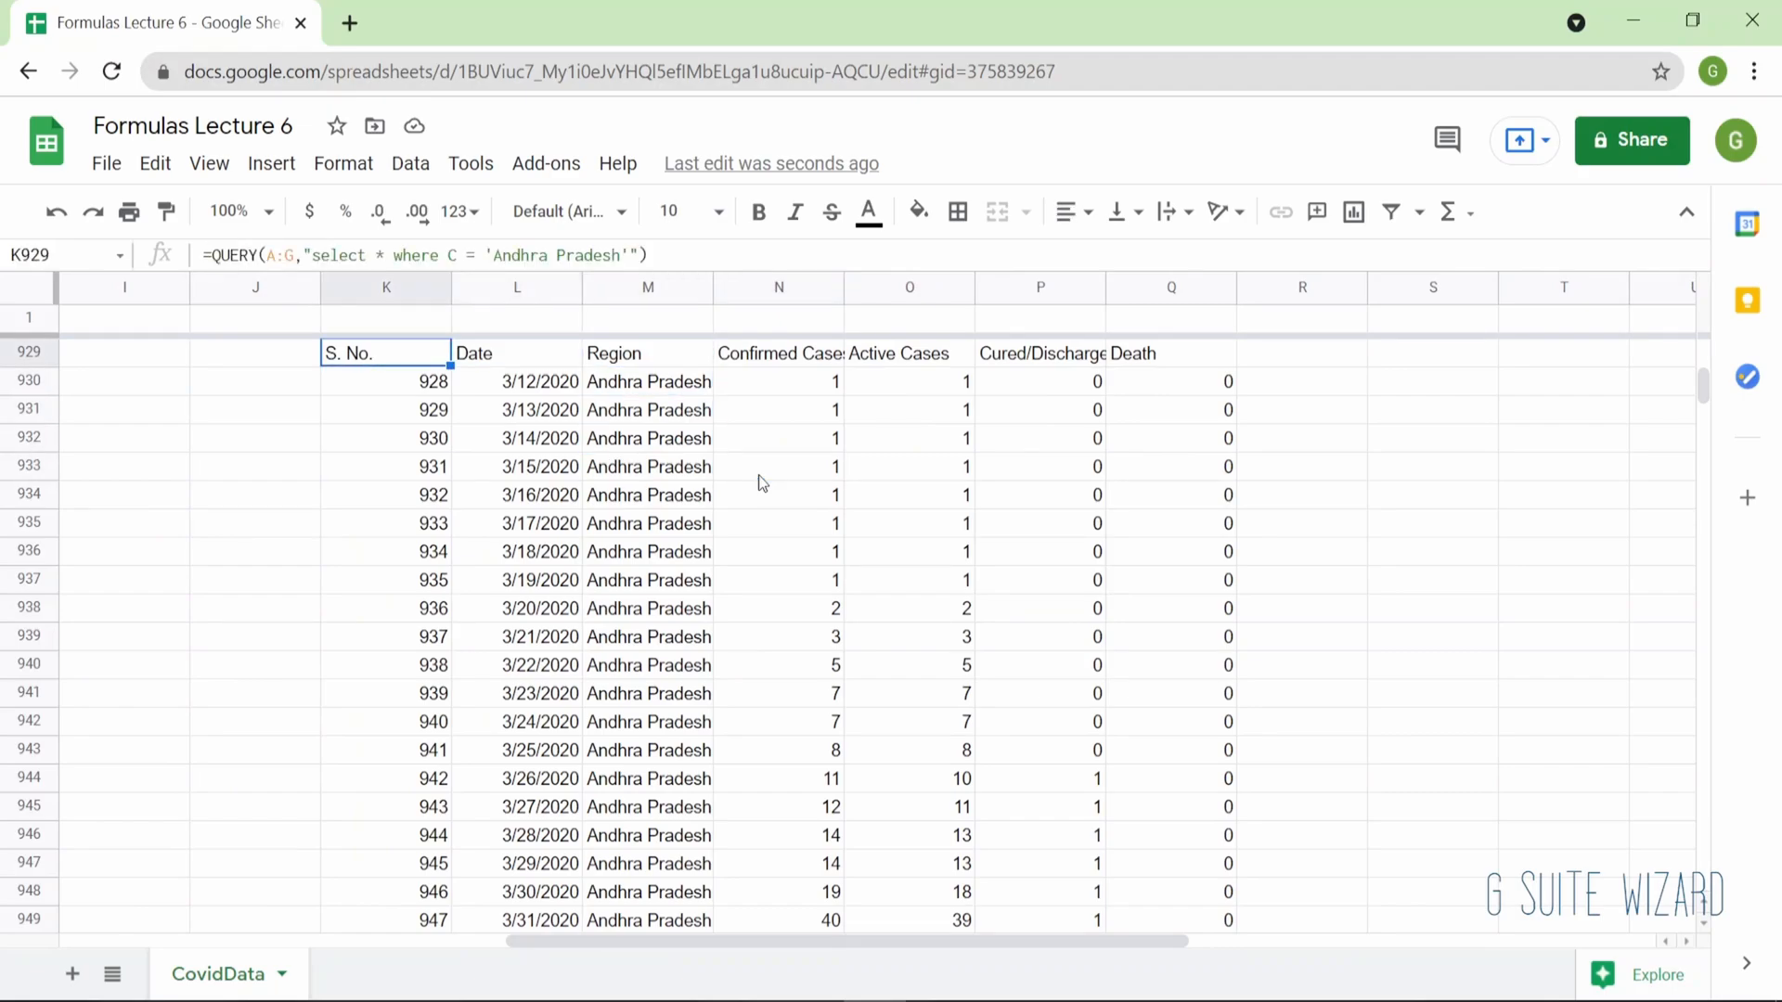
pyautogui.press('Left')
pyautogui.press('Right')
pyautogui.press('Right')
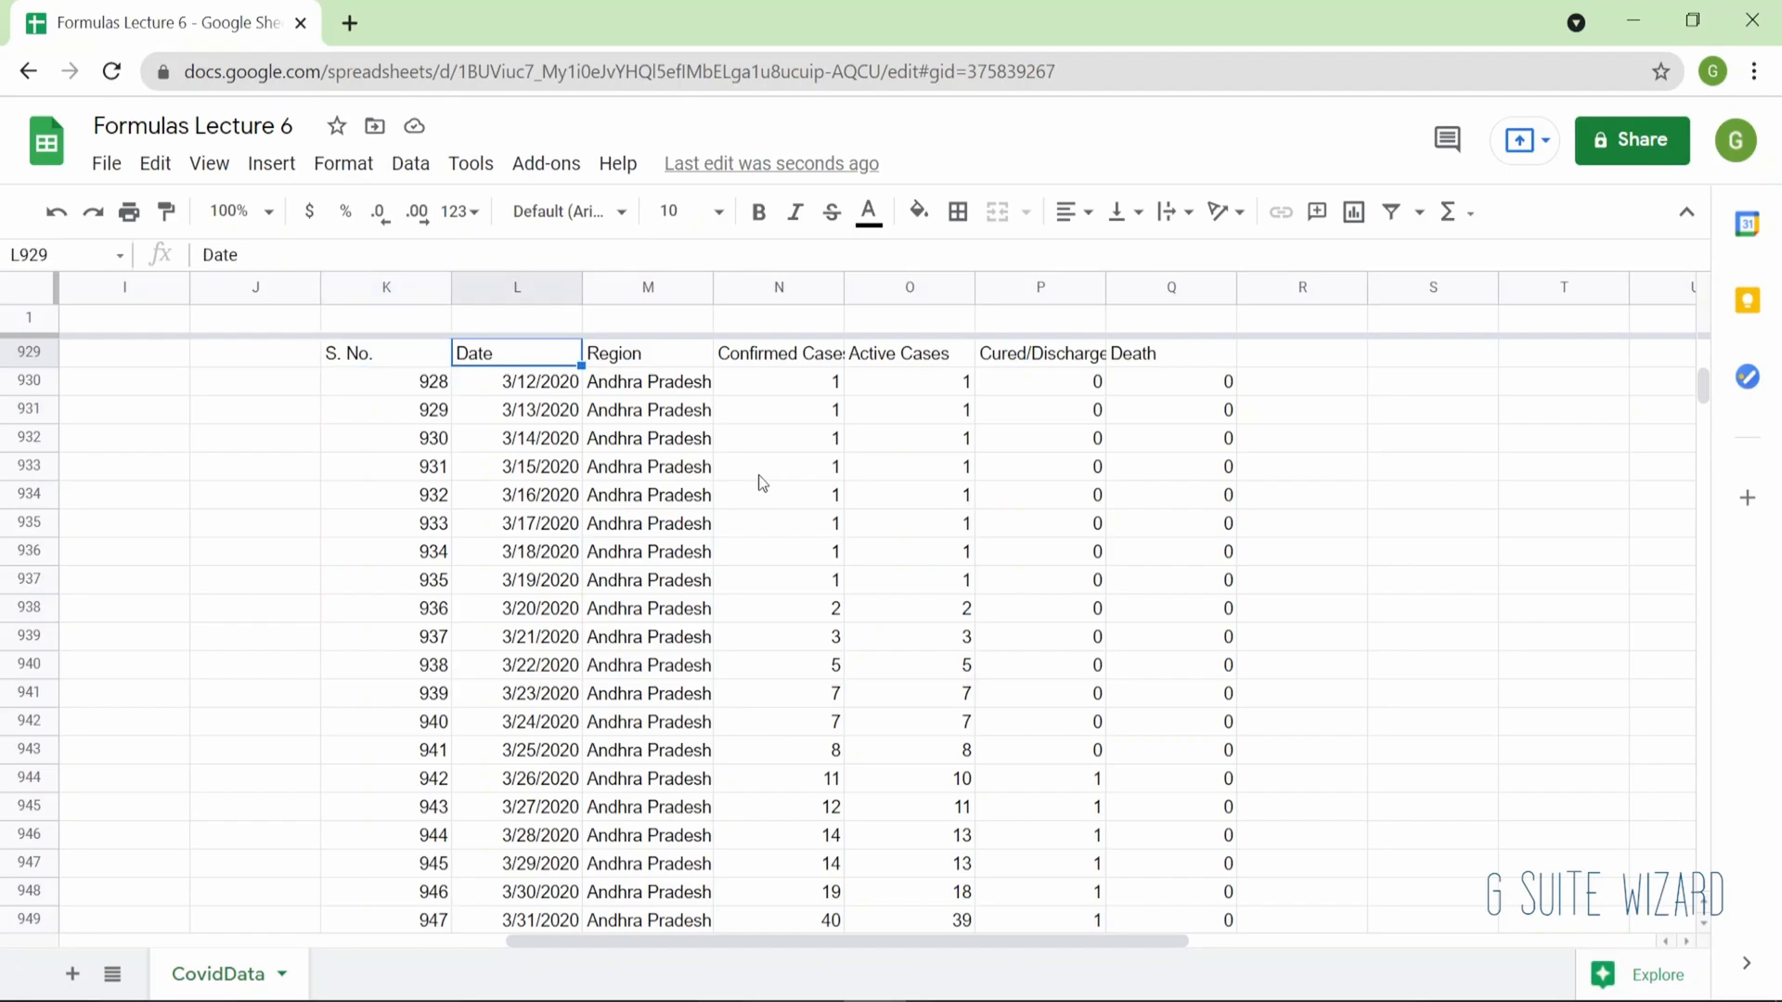
pyautogui.press('Right')
pyautogui.hotkey('ctrl', 'Down')
pyautogui.press('Up')
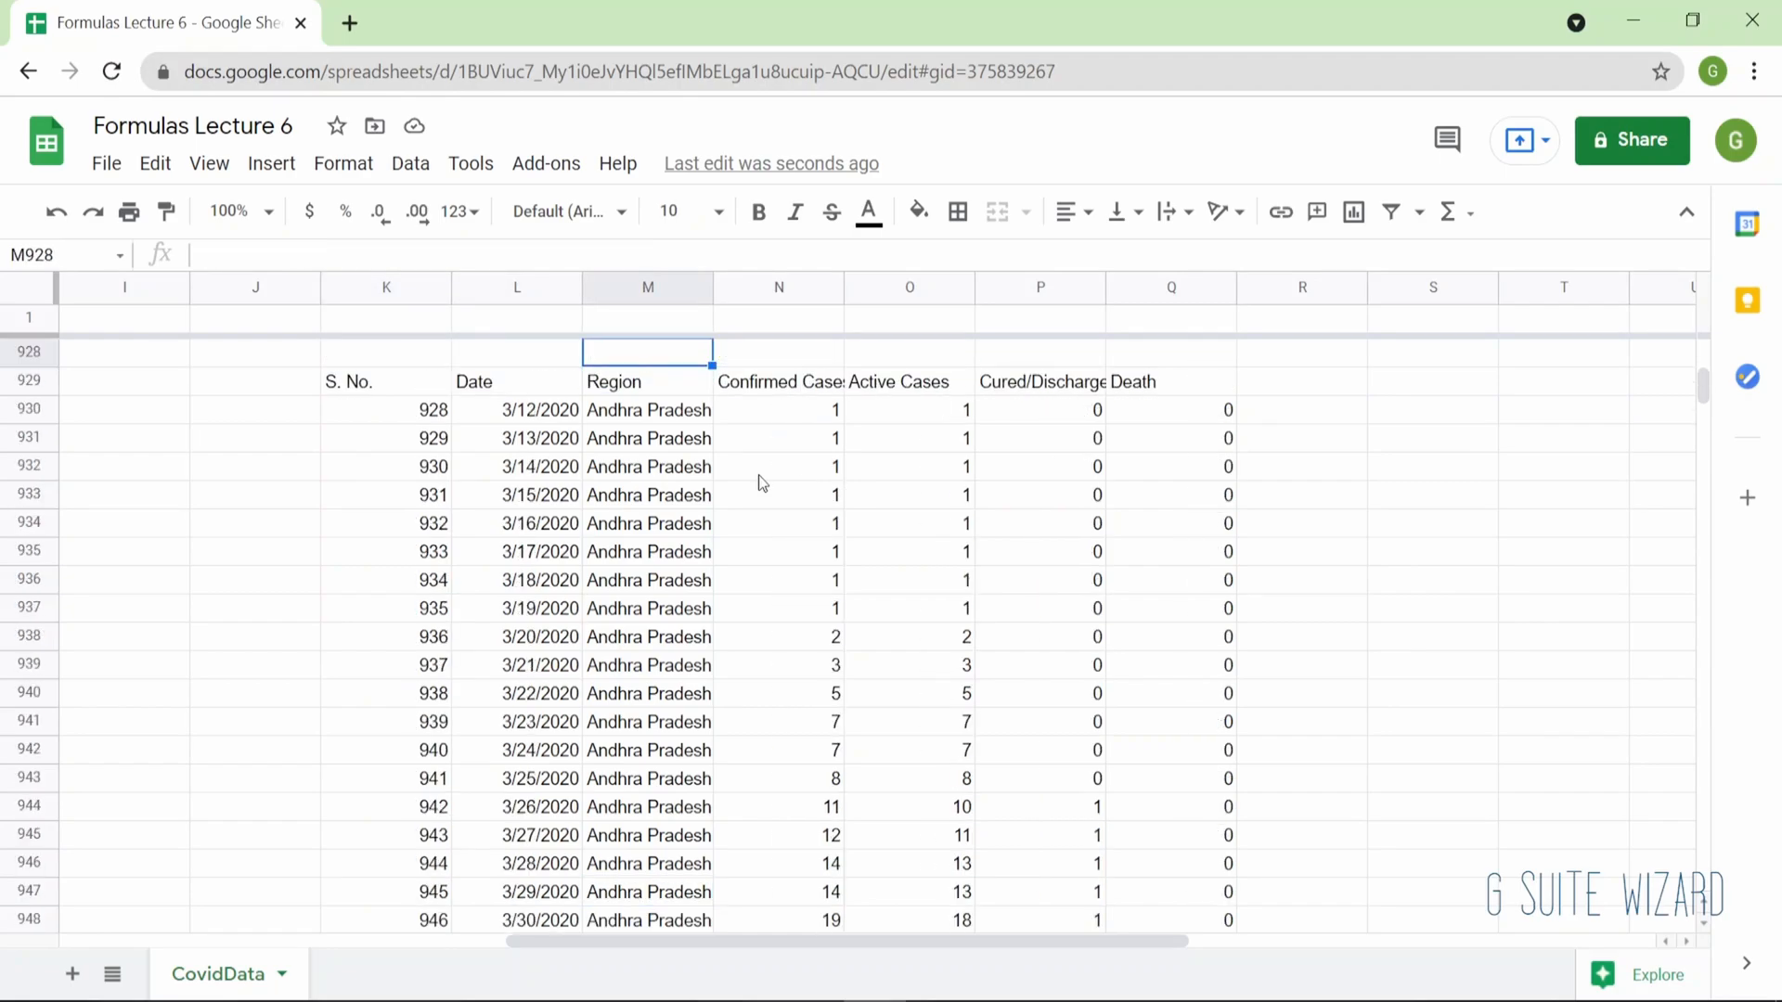
# Try the QUERY formula in K929 without the single quotes around Andhra Pradesh, and inspect the cell's error details.
pyautogui.press('Down')
pyautogui.press('Down')
pyautogui.press('Up')
pyautogui.press('Up')
pyautogui.press('Left')
pyautogui.press('Left')
pyautogui.press('Left')
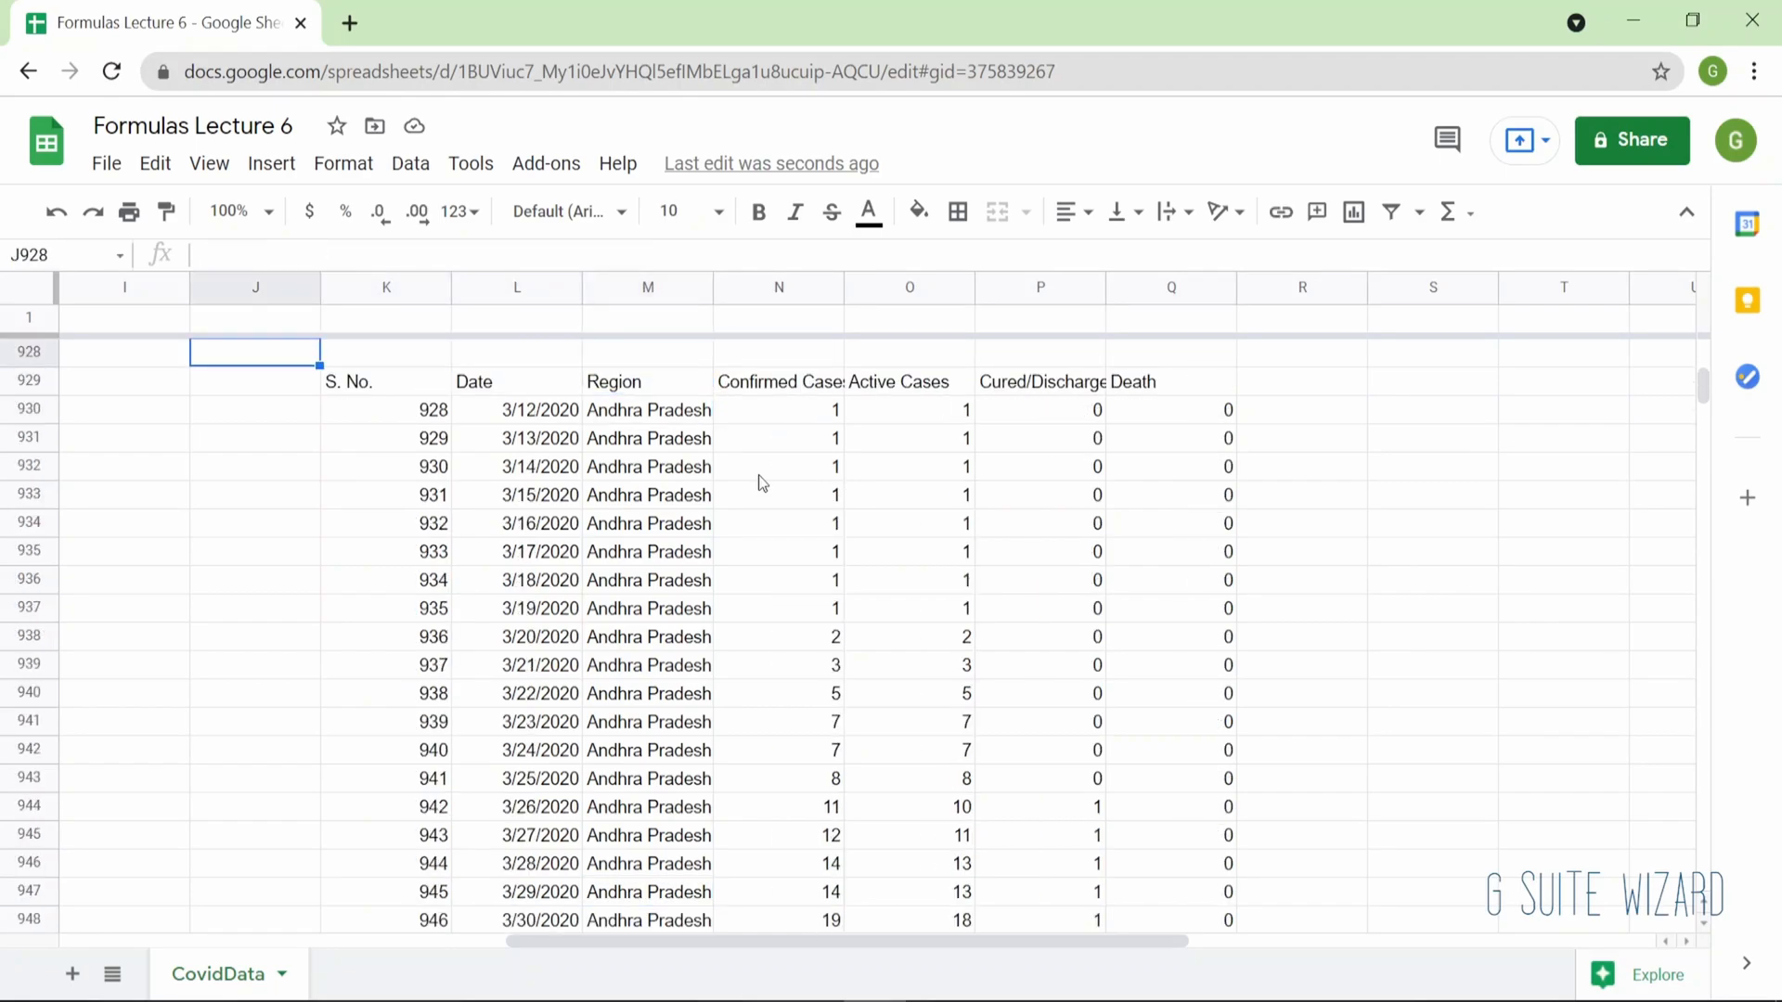
pyautogui.press('Down')
pyautogui.press('Right')
pyautogui.press('Return')
pyautogui.press('Left')
pyautogui.press('Left')
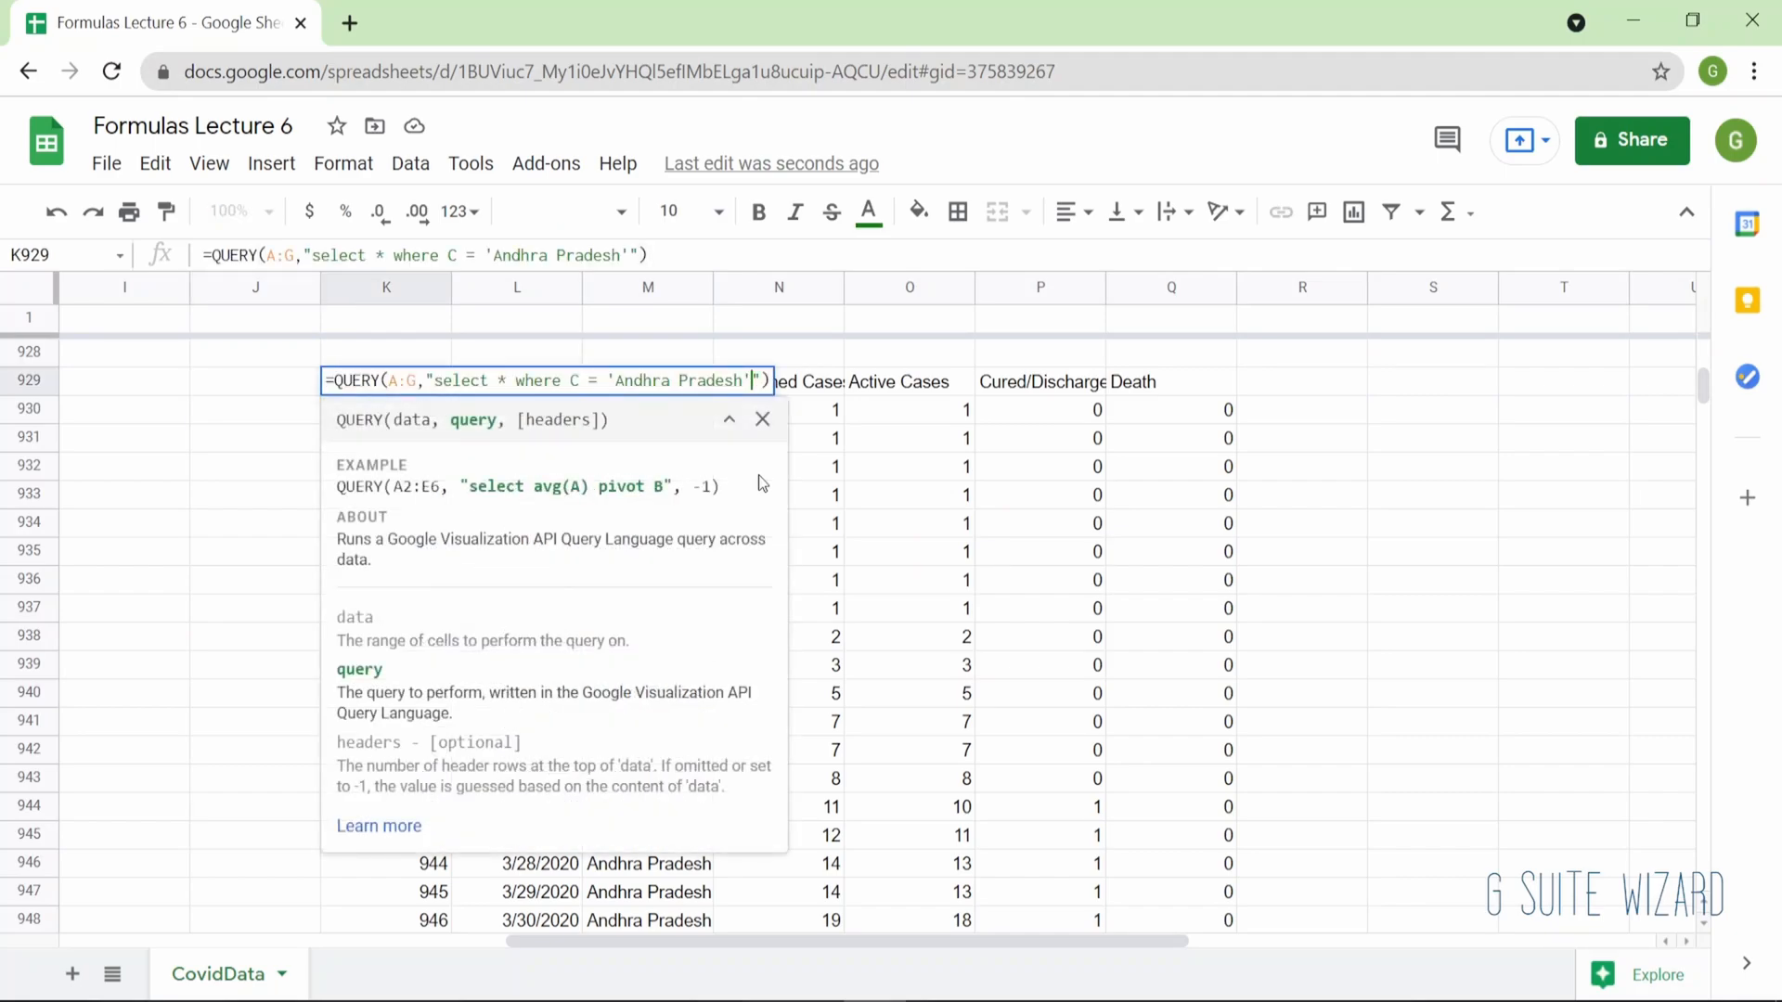
pyautogui.press('Left')
pyautogui.press('Left')
pyautogui.press('Left')
pyautogui.press('Left')
pyautogui.press('Left')
pyautogui.press('Left')
pyautogui.press('Left')
pyautogui.press('Left')
pyautogui.press('Left')
pyautogui.press('Left')
pyautogui.press('Left')
pyautogui.press('Left')
pyautogui.press('Right')
pyautogui.press('Left')
pyautogui.press('Left')
pyautogui.press('Right')
pyautogui.press('Right')
pyautogui.press('Right')
pyautogui.press('Right')
pyautogui.press('Right')
pyautogui.press('Right')
pyautogui.press('Right')
pyautogui.press('Right')
pyautogui.press('Right')
pyautogui.press('Right')
pyautogui.press('Right')
pyautogui.press('Right')
pyautogui.press('Right')
pyautogui.press('Delete')
pyautogui.press('Left')
pyautogui.press('BackSpace')
pyautogui.press('Return')
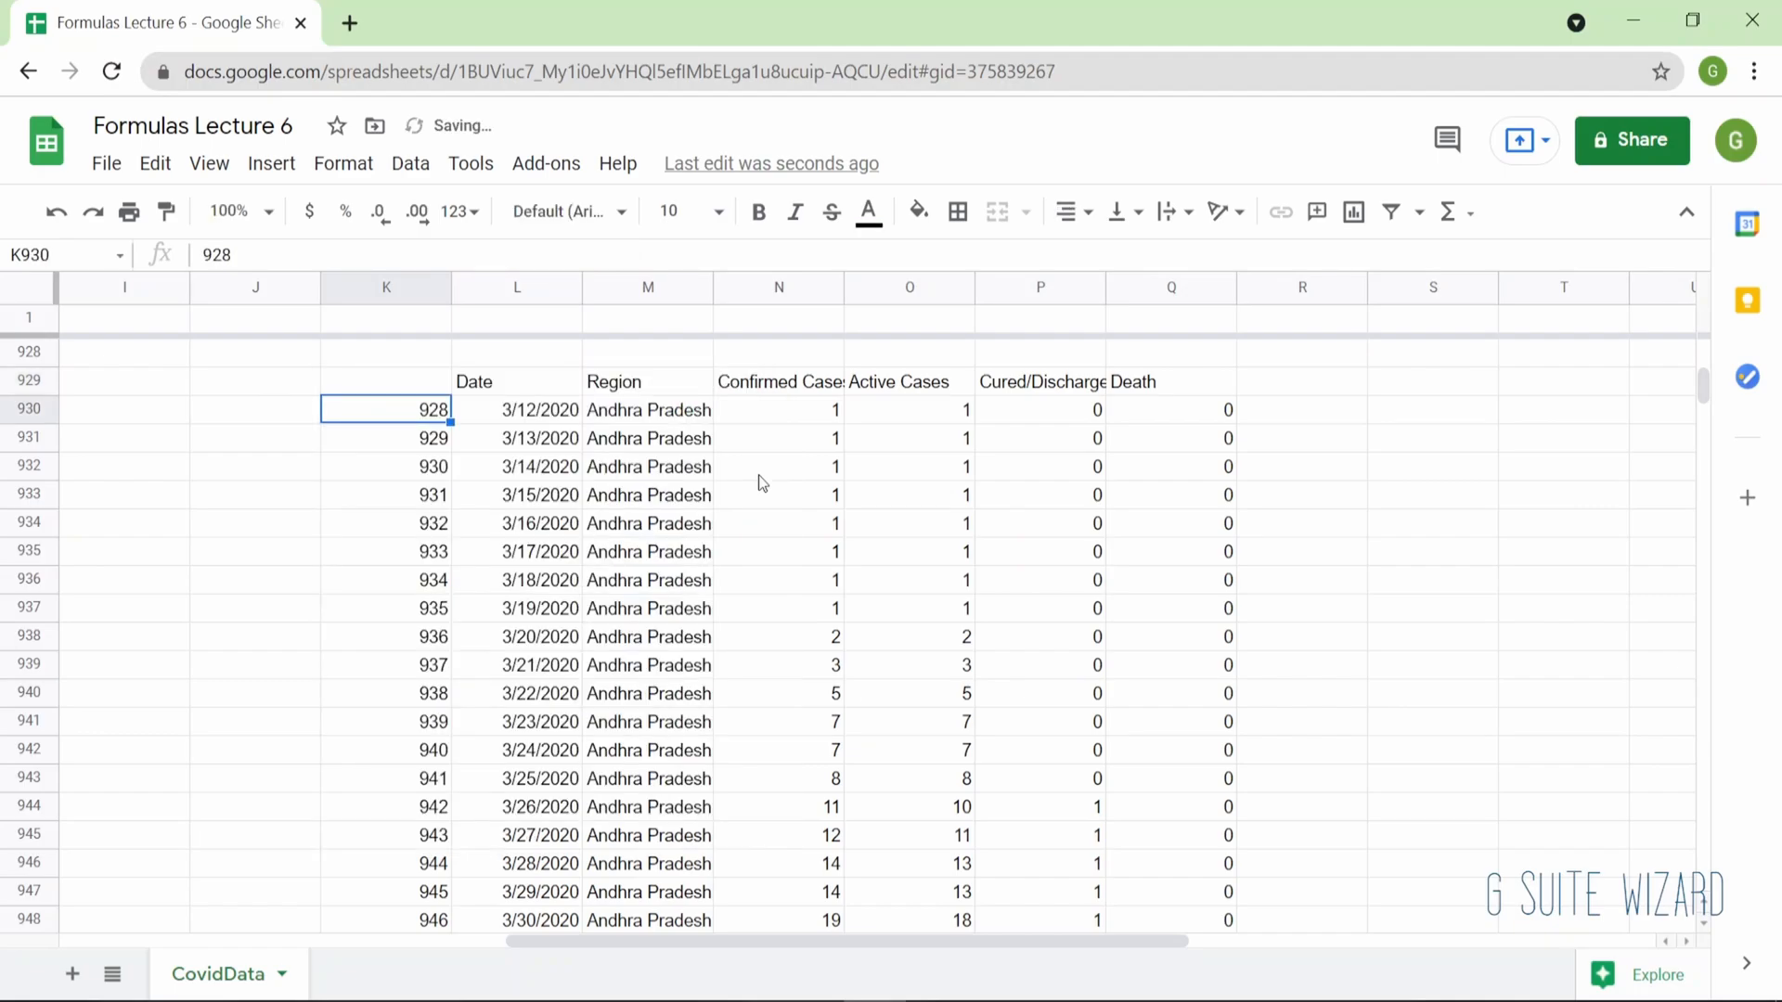
pyautogui.press('Up')
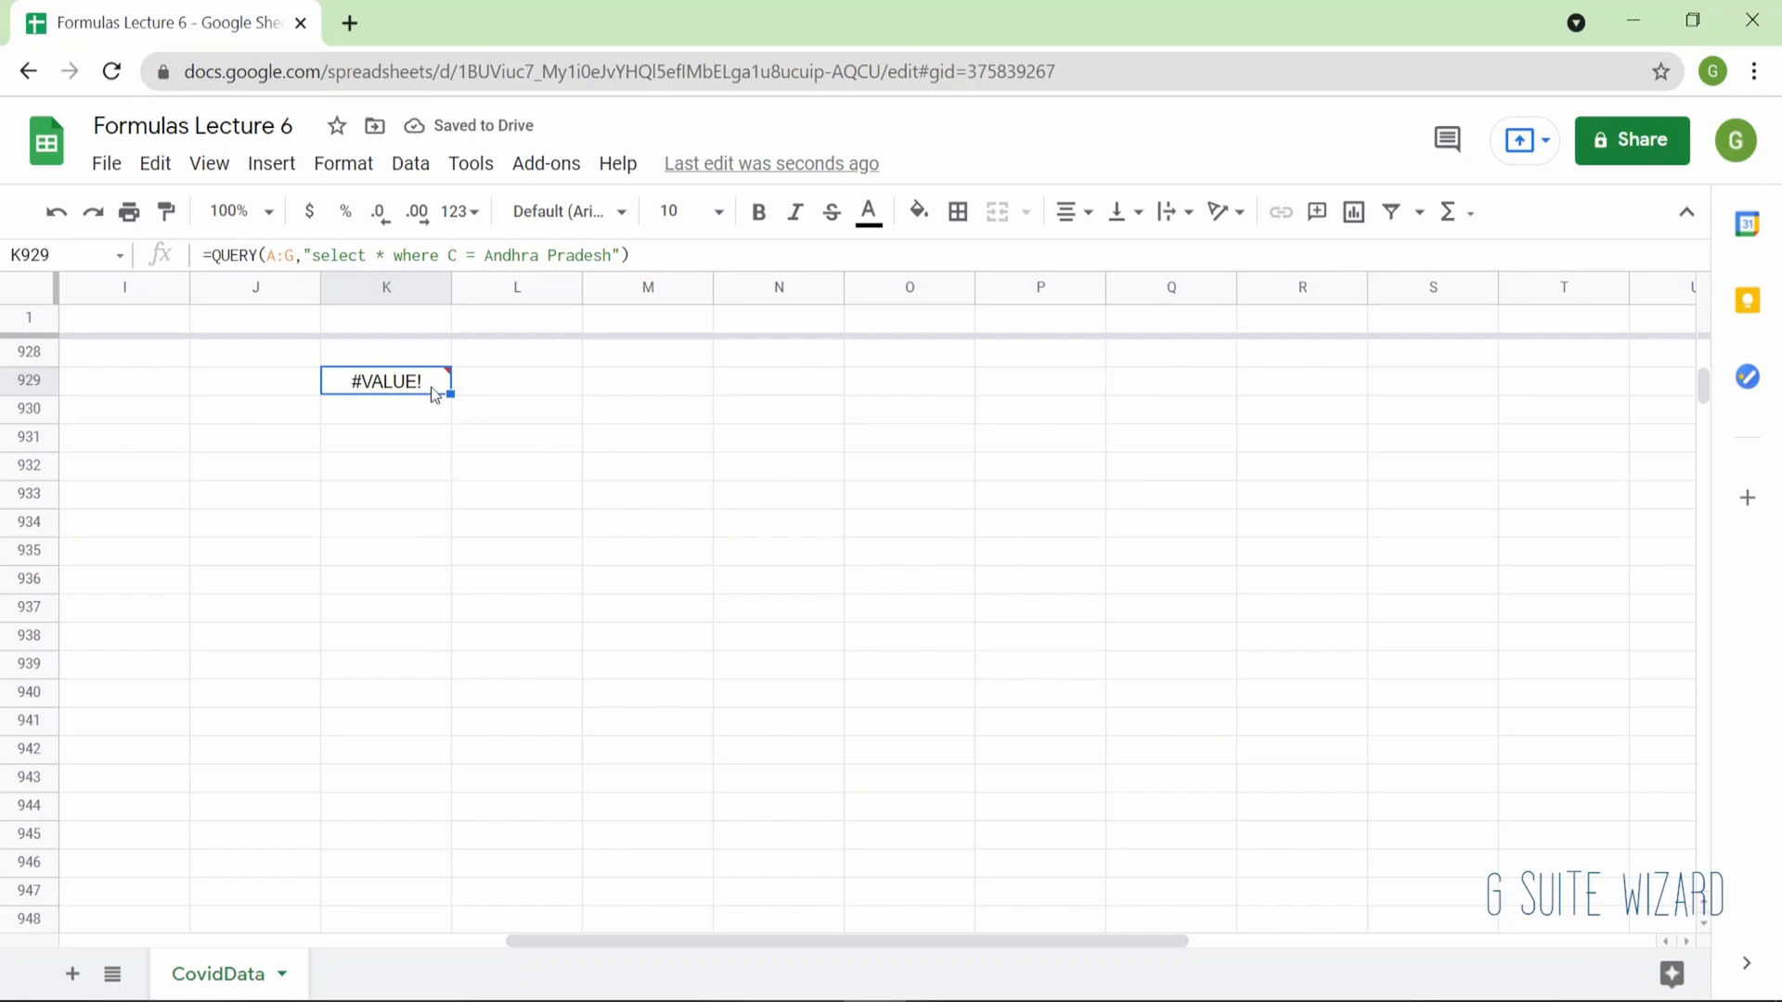
pyautogui.moveTo(437, 397)
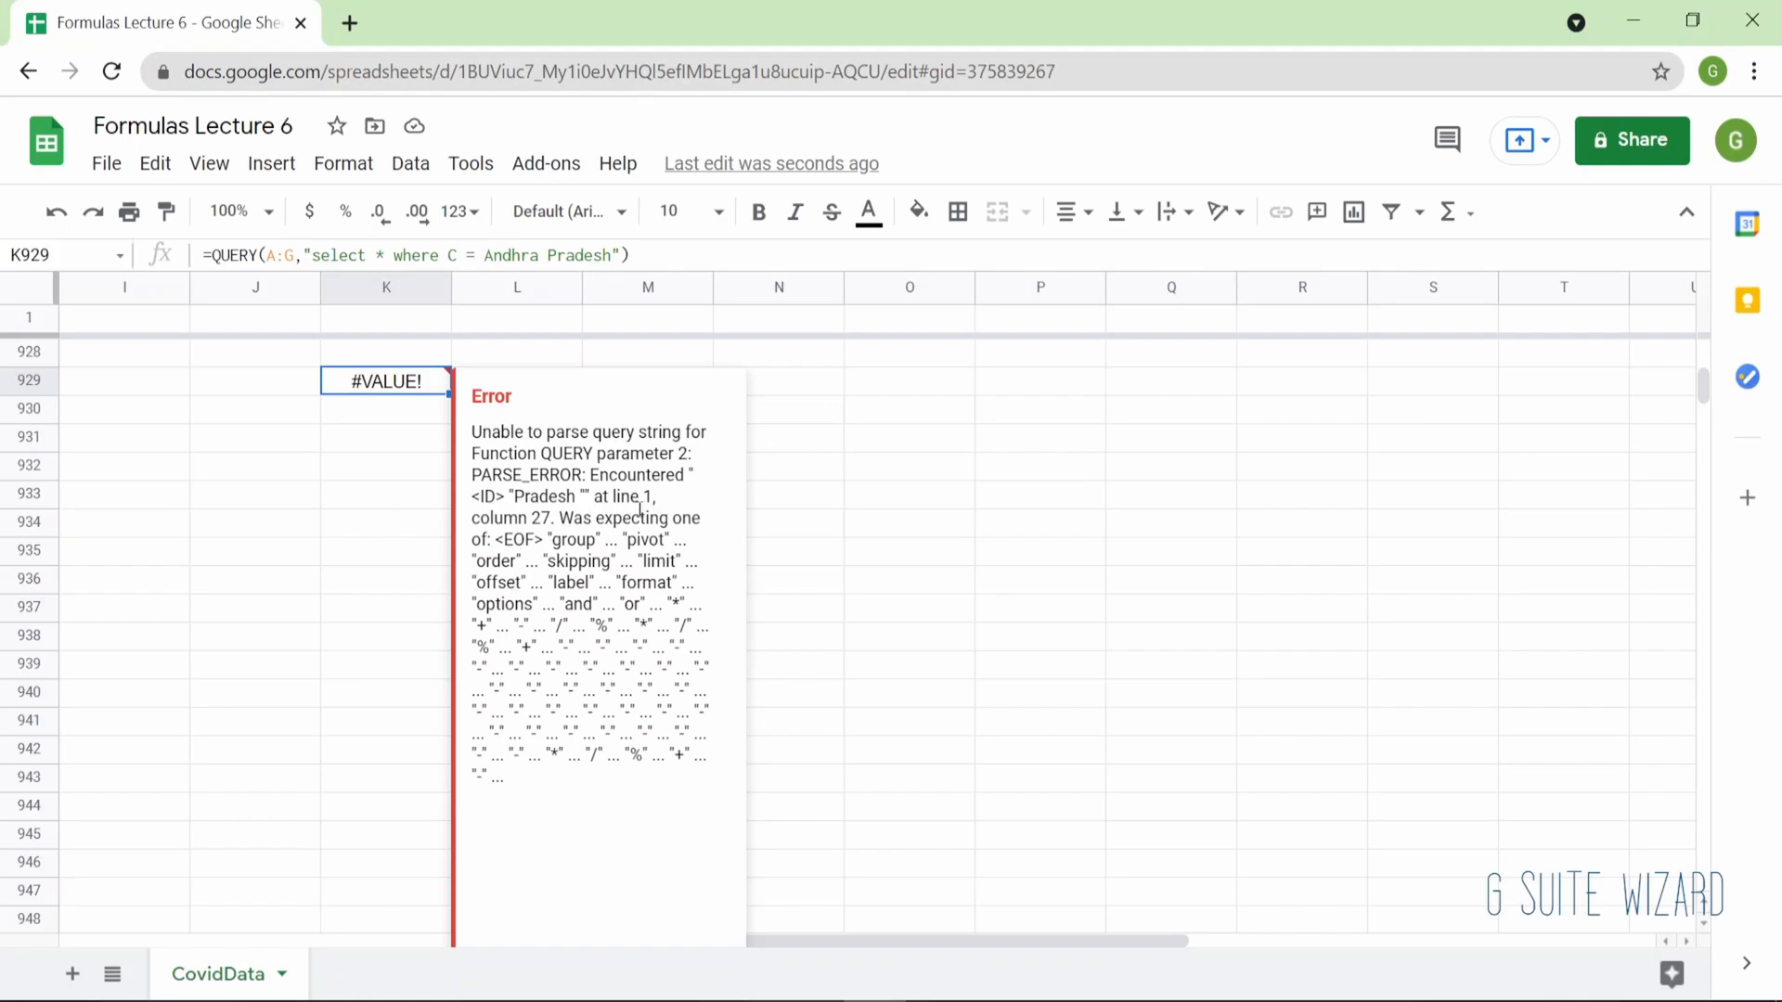
# Put the single quotes back in the K929 query with the region misspelled as 'Andra Pradesh', and review that criterion in the formula.
pyautogui.doubleClick(440, 398)
pyautogui.write("'")
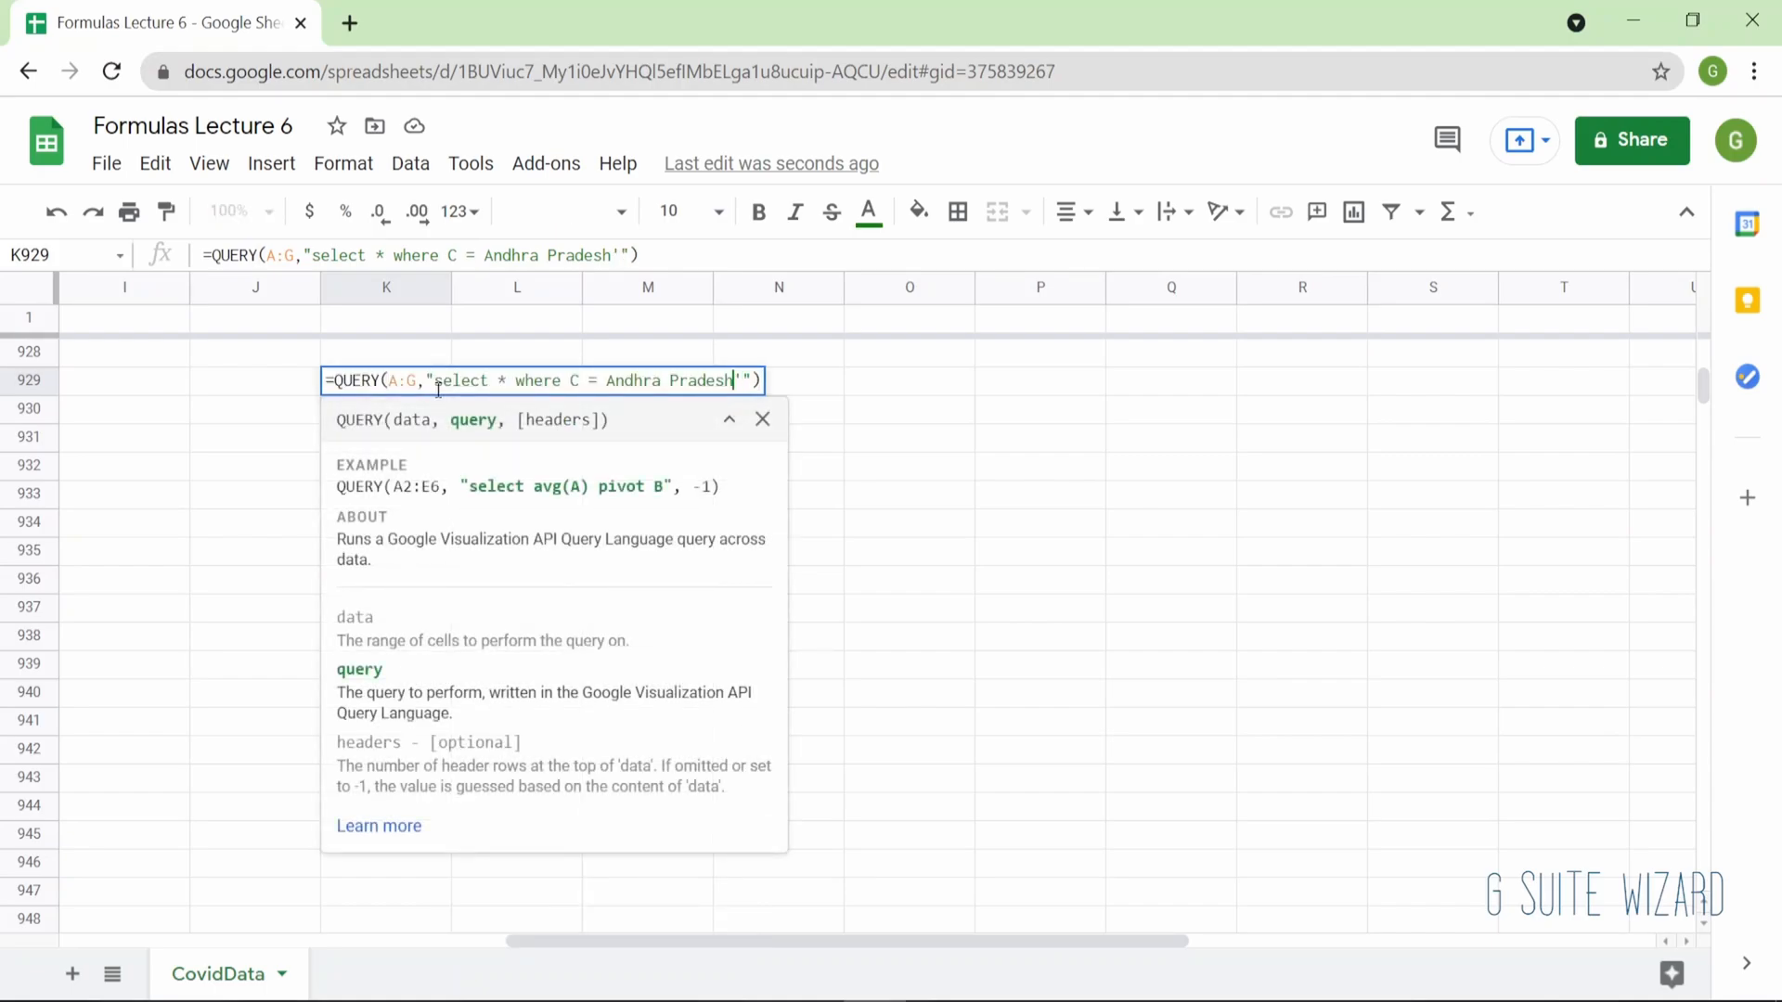
pyautogui.write("'")
pyautogui.press('Return')
pyautogui.click(437, 391)
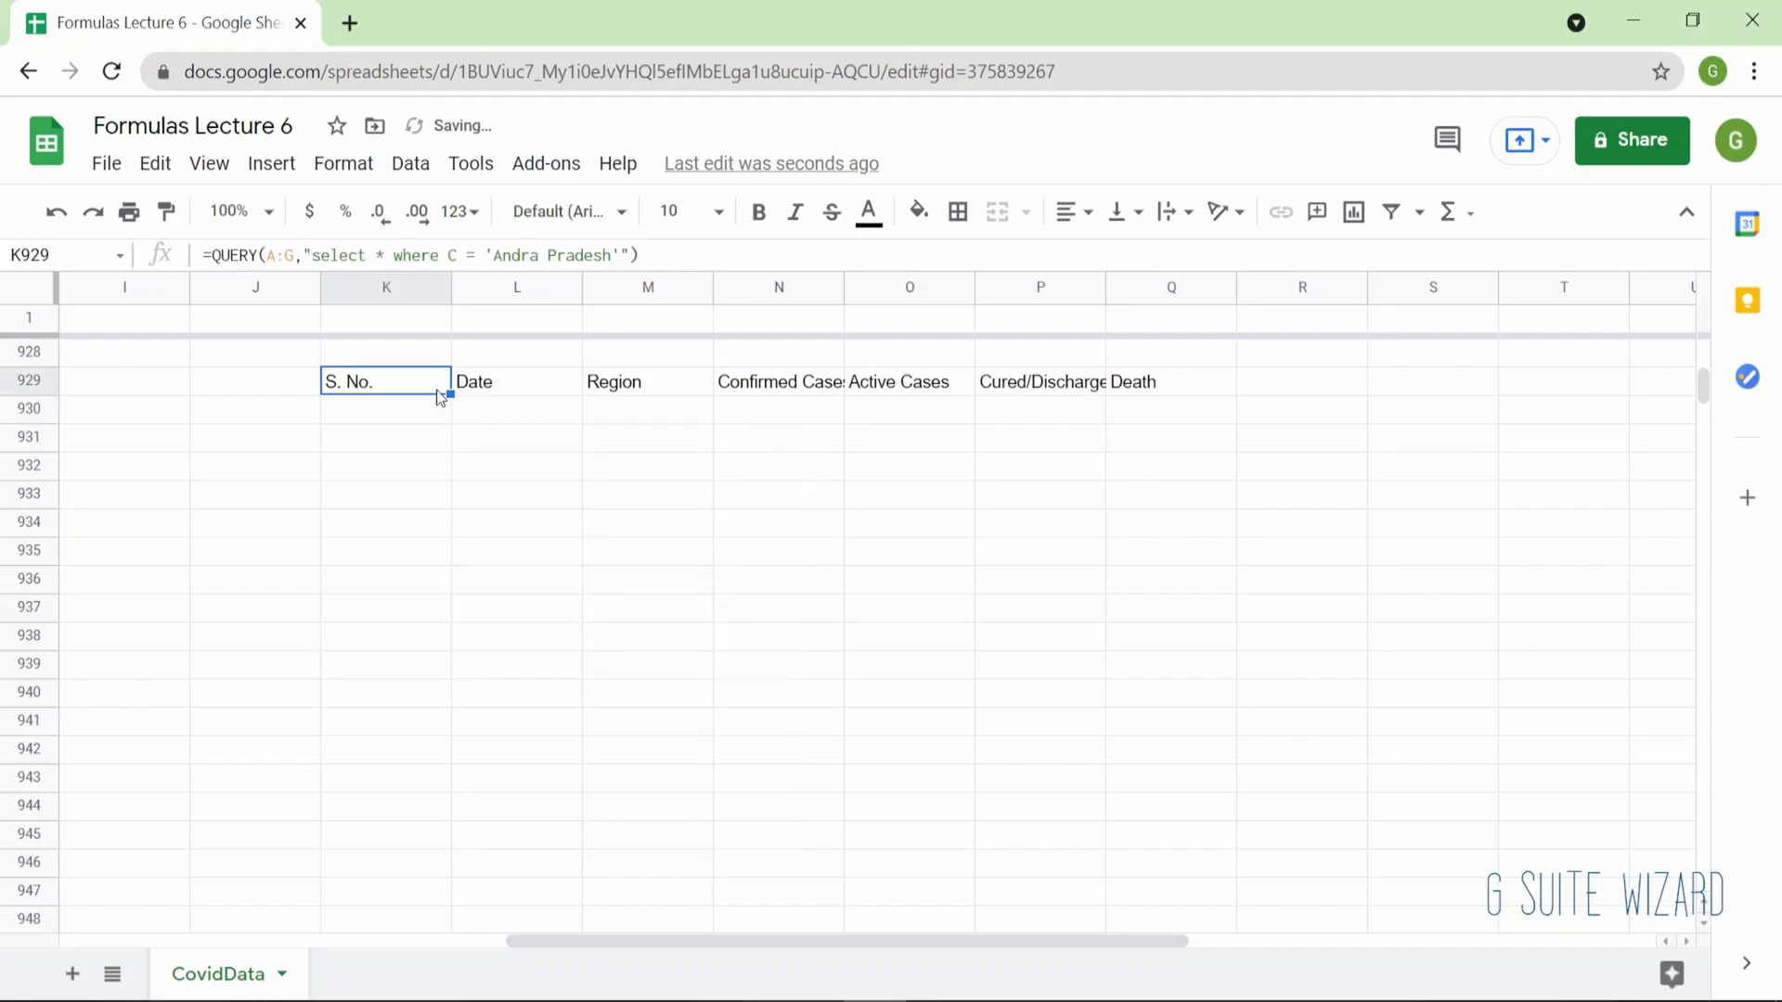
pyautogui.doubleClick(390, 399)
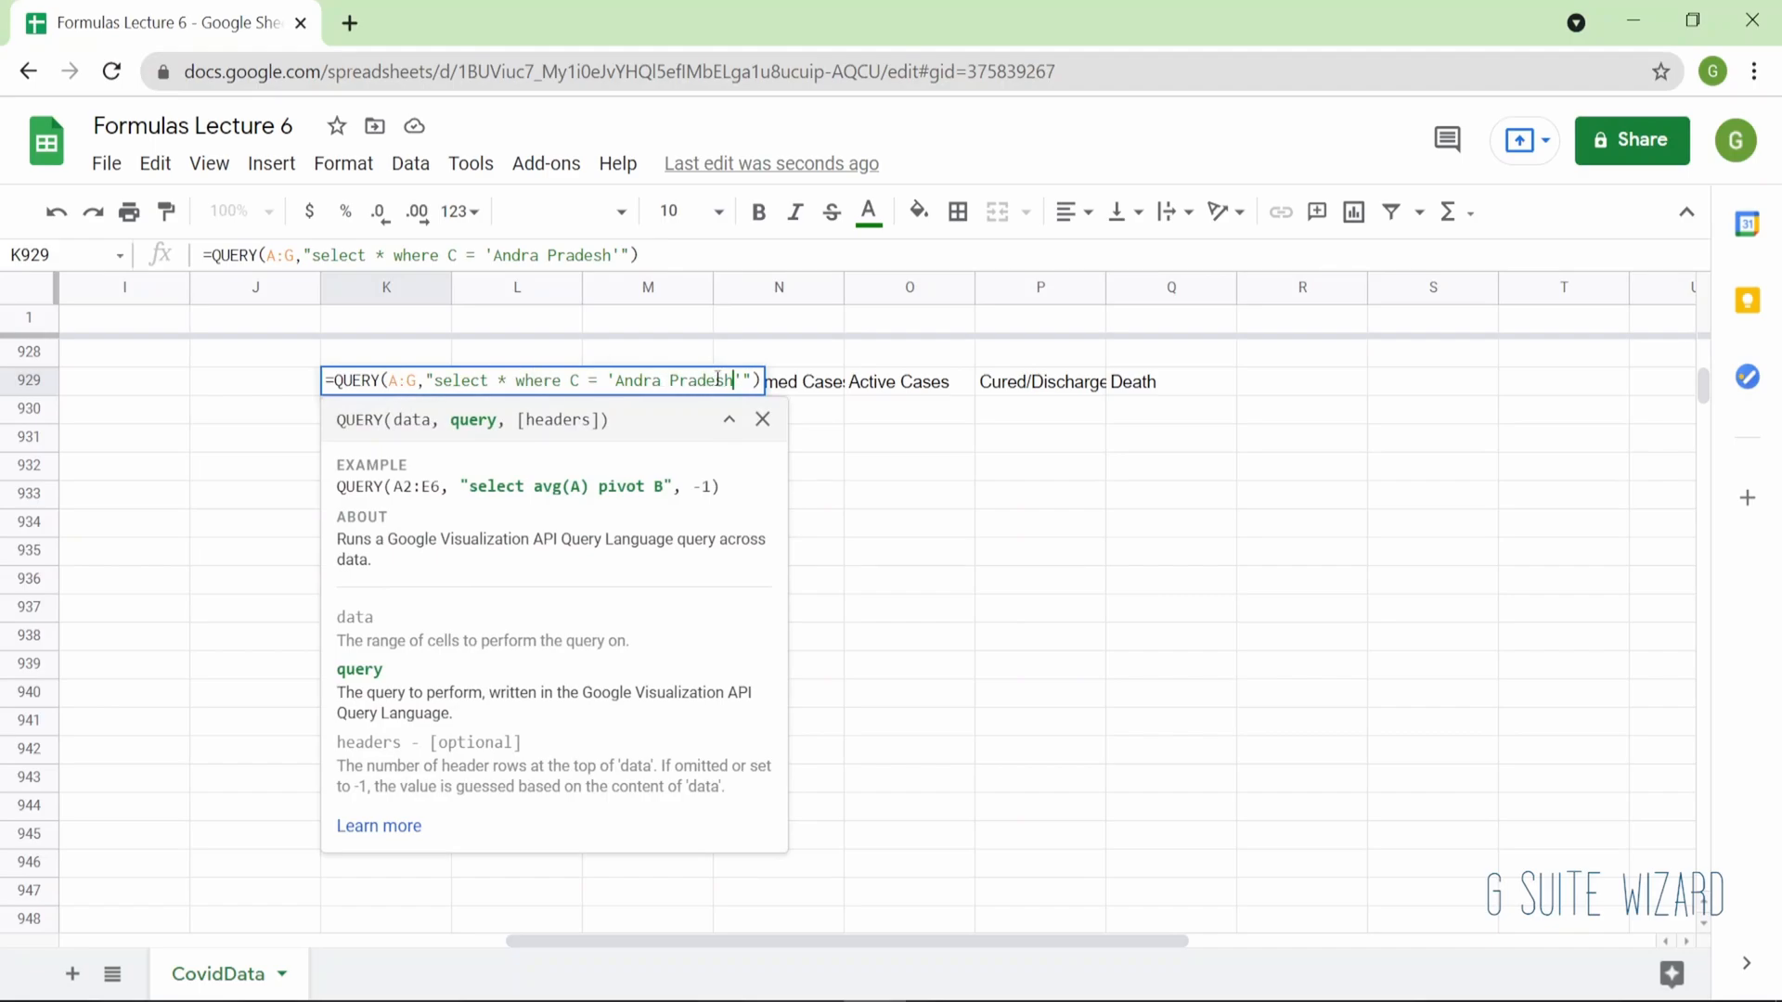
pyautogui.moveTo(732, 381); pyautogui.dragTo(615, 381)
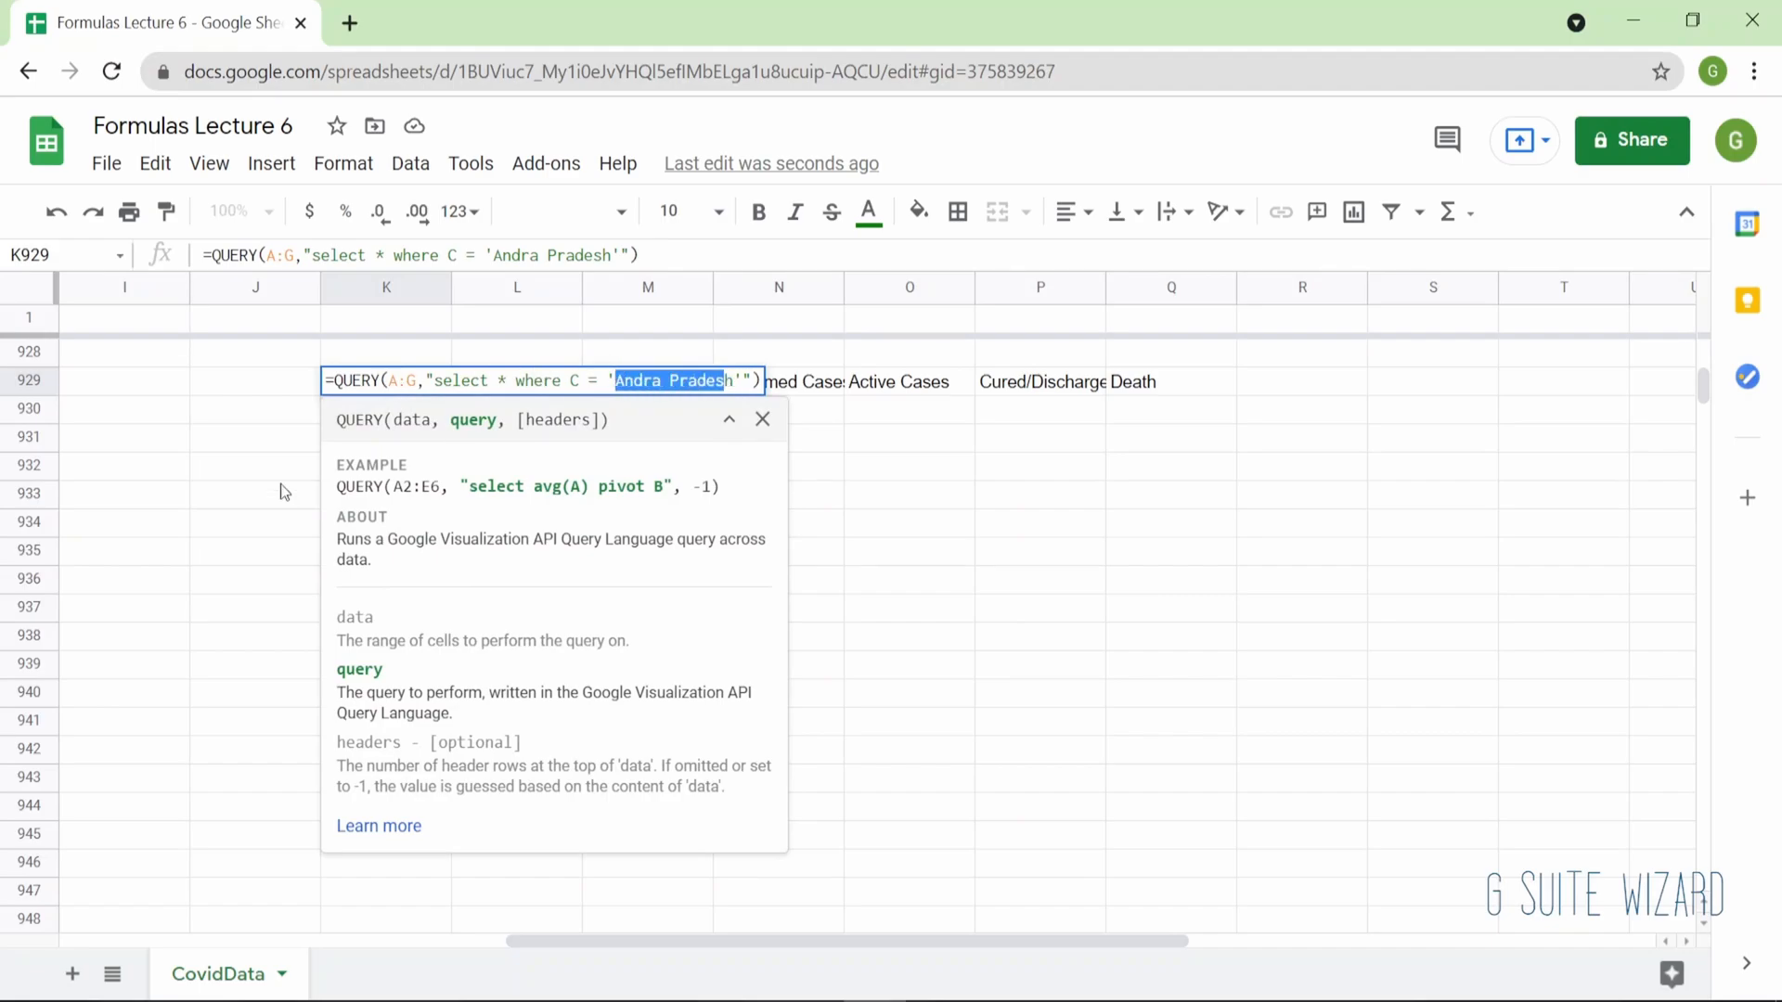
pyautogui.click(247, 498)
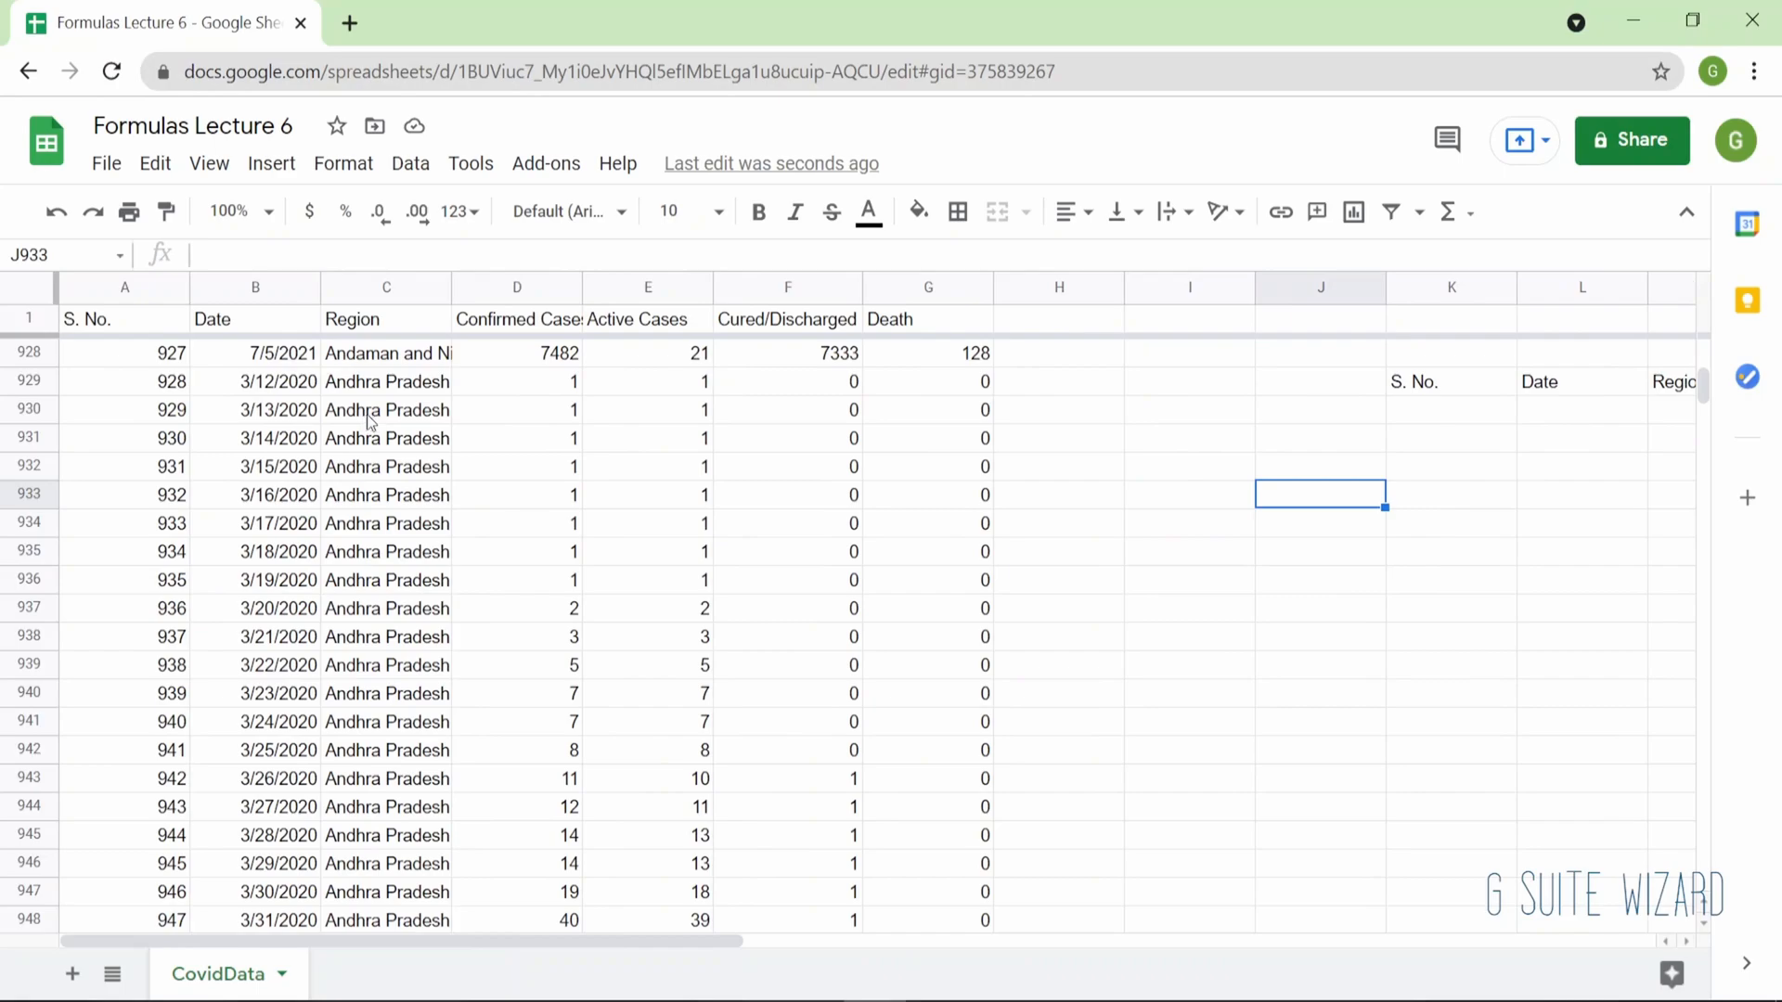
# Change the Region value in C929 to Andra Pradesh and check the query output starting at K929.
pyautogui.doubleClick(382, 391)
pyautogui.press('Left')
pyautogui.press('Left')
pyautogui.press('Left')
pyautogui.press('Left')
pyautogui.press('Left')
pyautogui.press('Left')
pyautogui.press('Left')
pyautogui.press('Left')
pyautogui.press('Left')
pyautogui.press('Left')
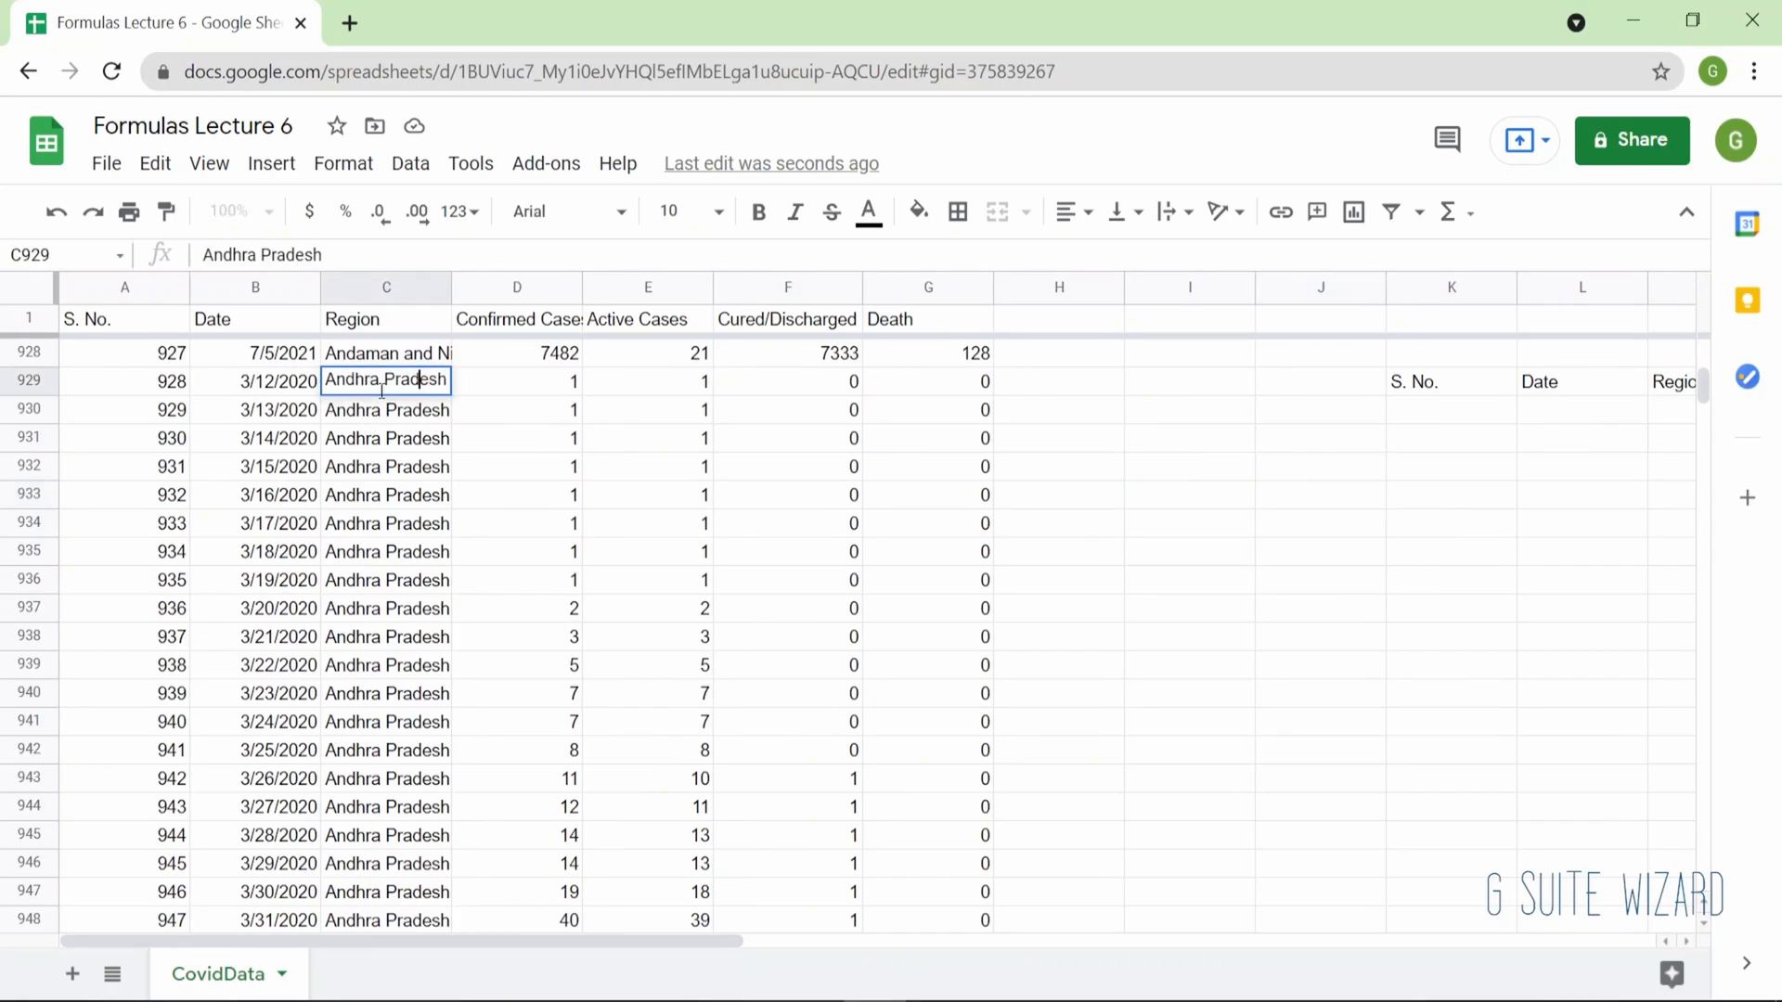
pyautogui.press('BackSpace')
pyautogui.press('Return')
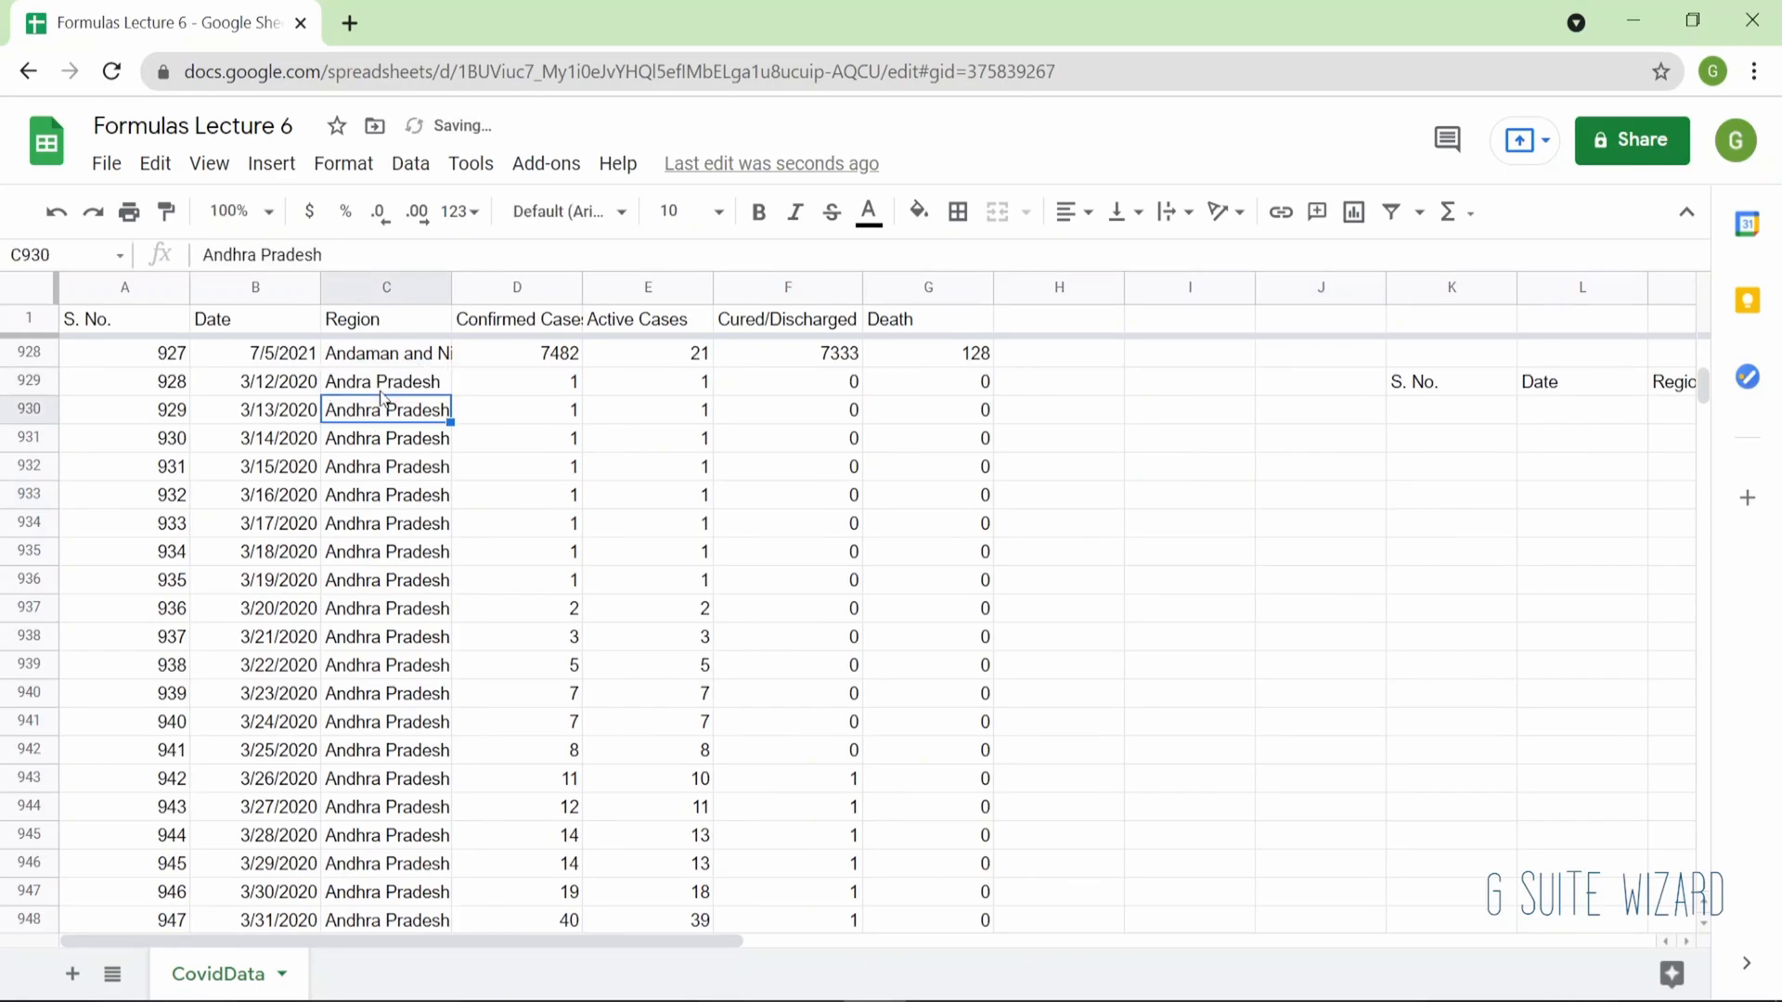
pyautogui.hscroll(8, 382, 393)
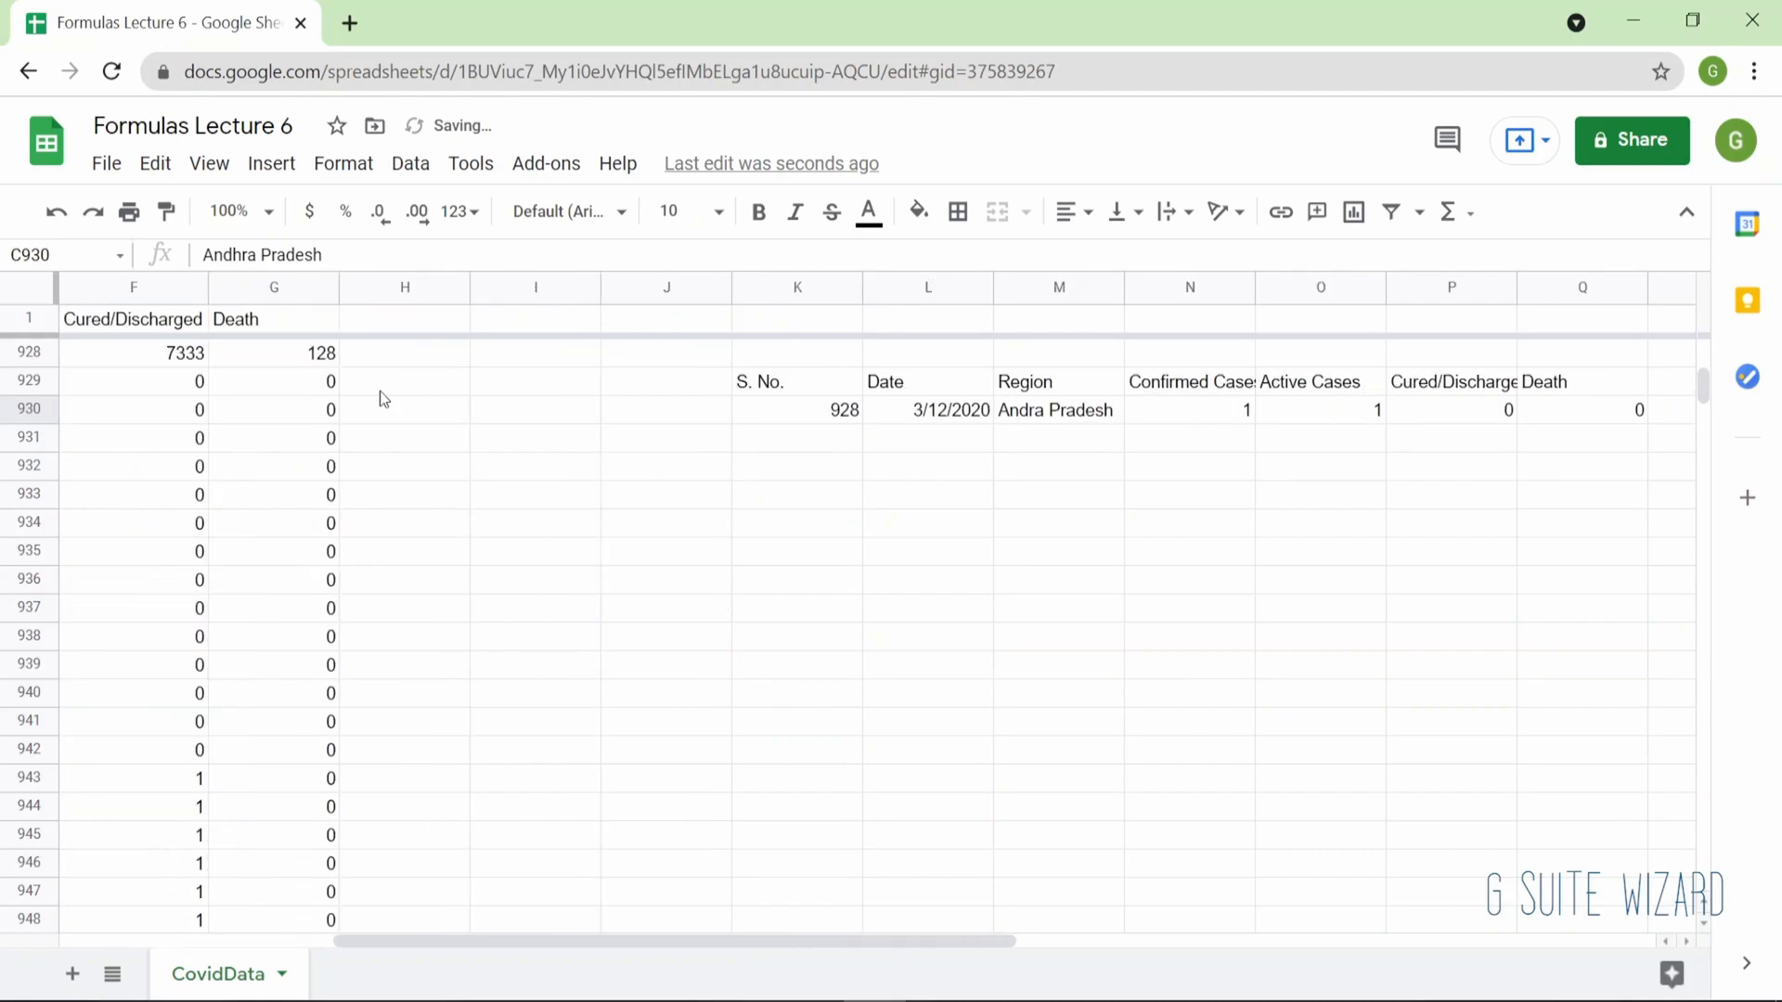
pyautogui.click(515, 406)
pyautogui.hscroll(-8, 516, 405)
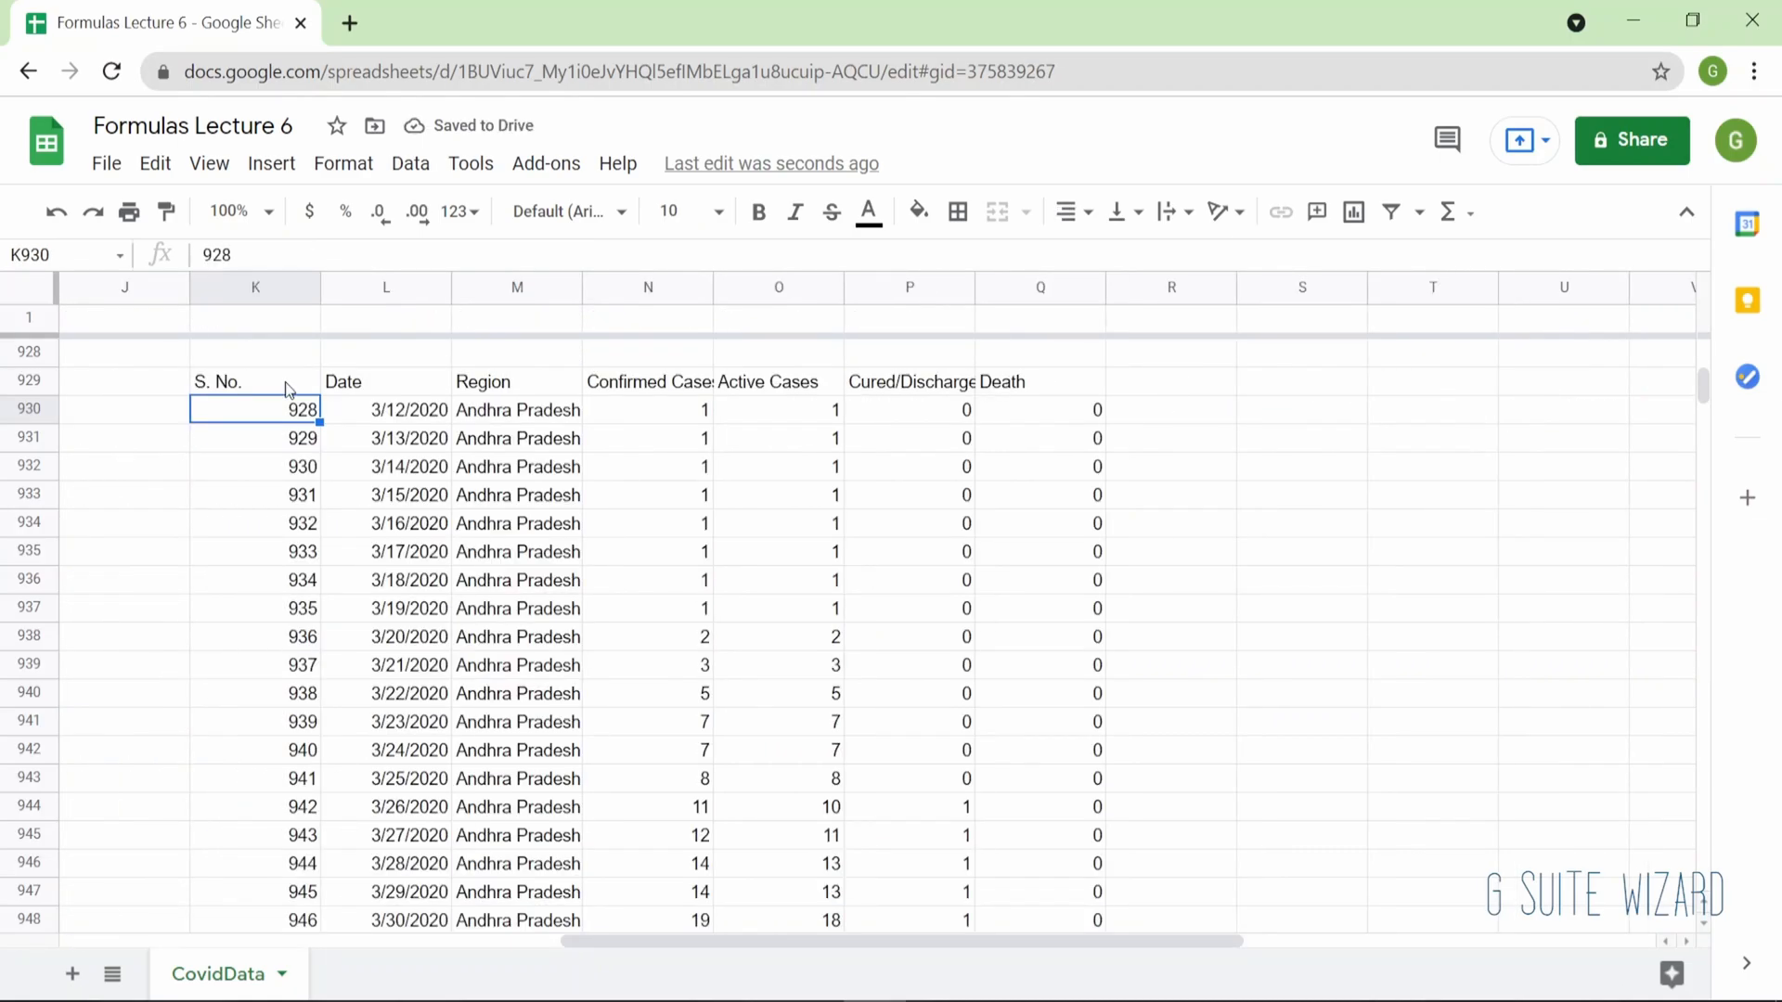
# Examine the rows of the query output below K929, going through its Confirmed Cases column.
pyautogui.press('Right')
pyautogui.press('Right')
pyautogui.press('Right')
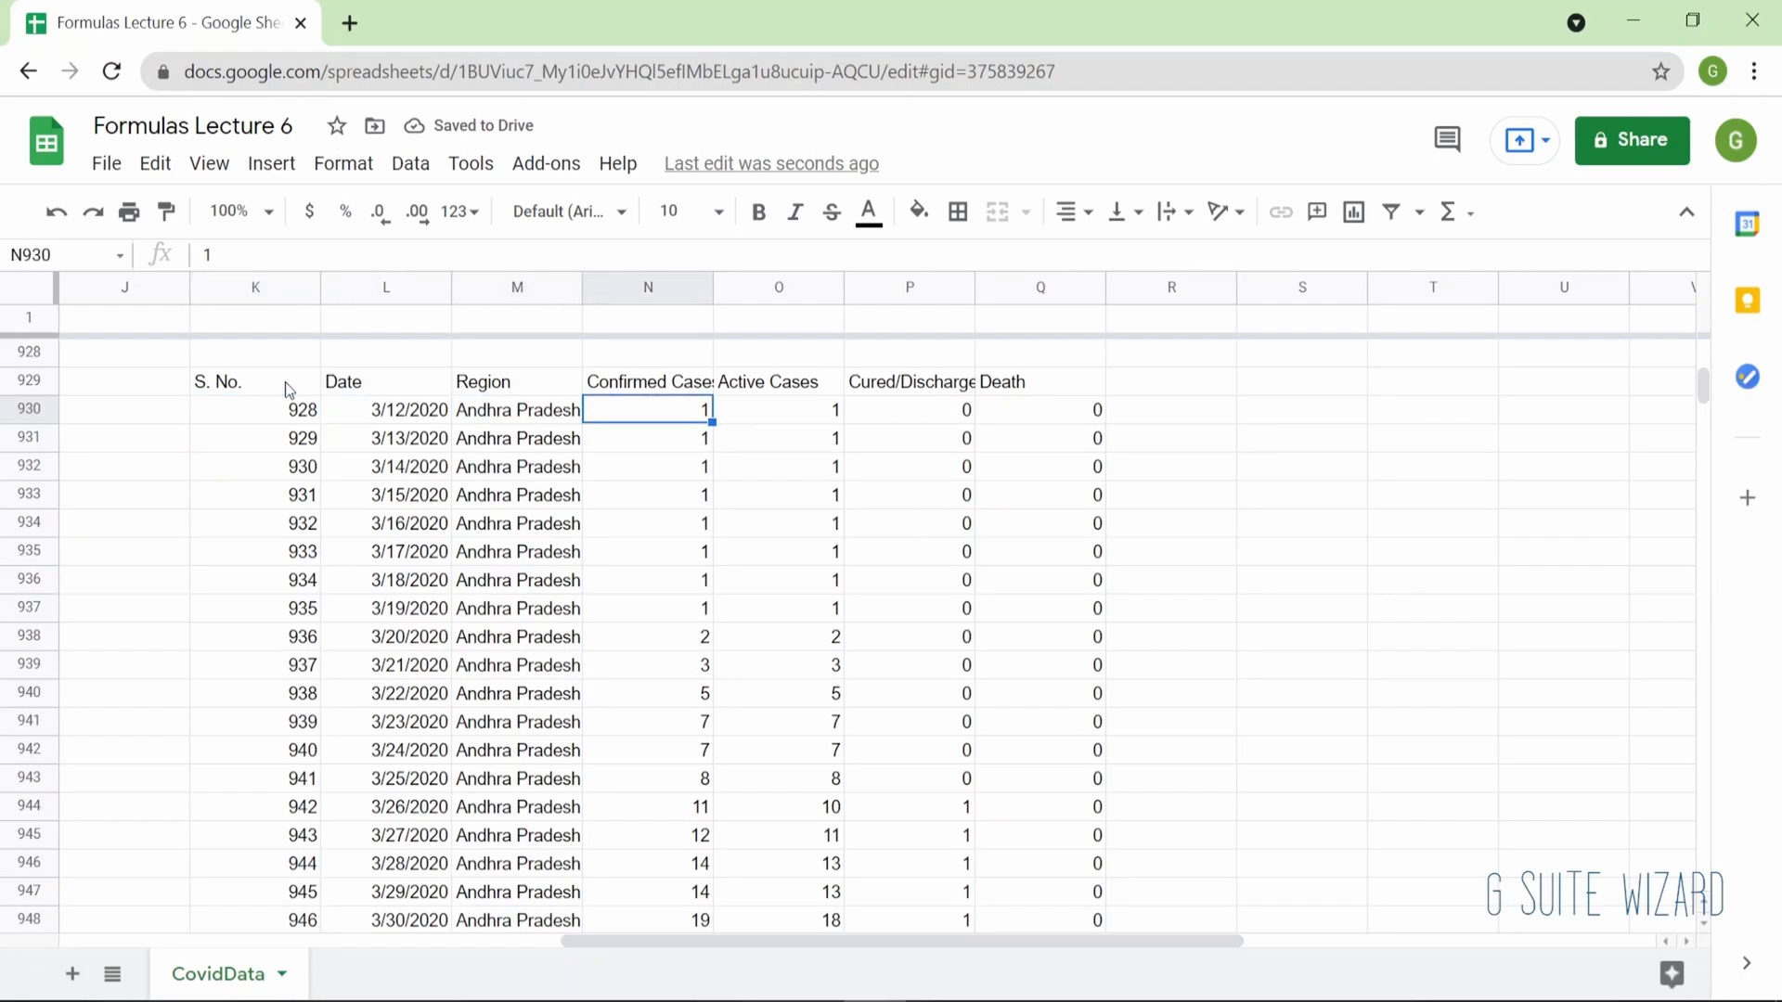
pyautogui.press('Down')
pyautogui.press('Down')
pyautogui.press('Down')
pyautogui.press('Down')
pyautogui.press('Down')
pyautogui.press('Down')
pyautogui.press('Down')
pyautogui.press('Down')
pyautogui.press('Down')
pyautogui.press('Down')
pyautogui.press('Down')
pyautogui.press('Down')
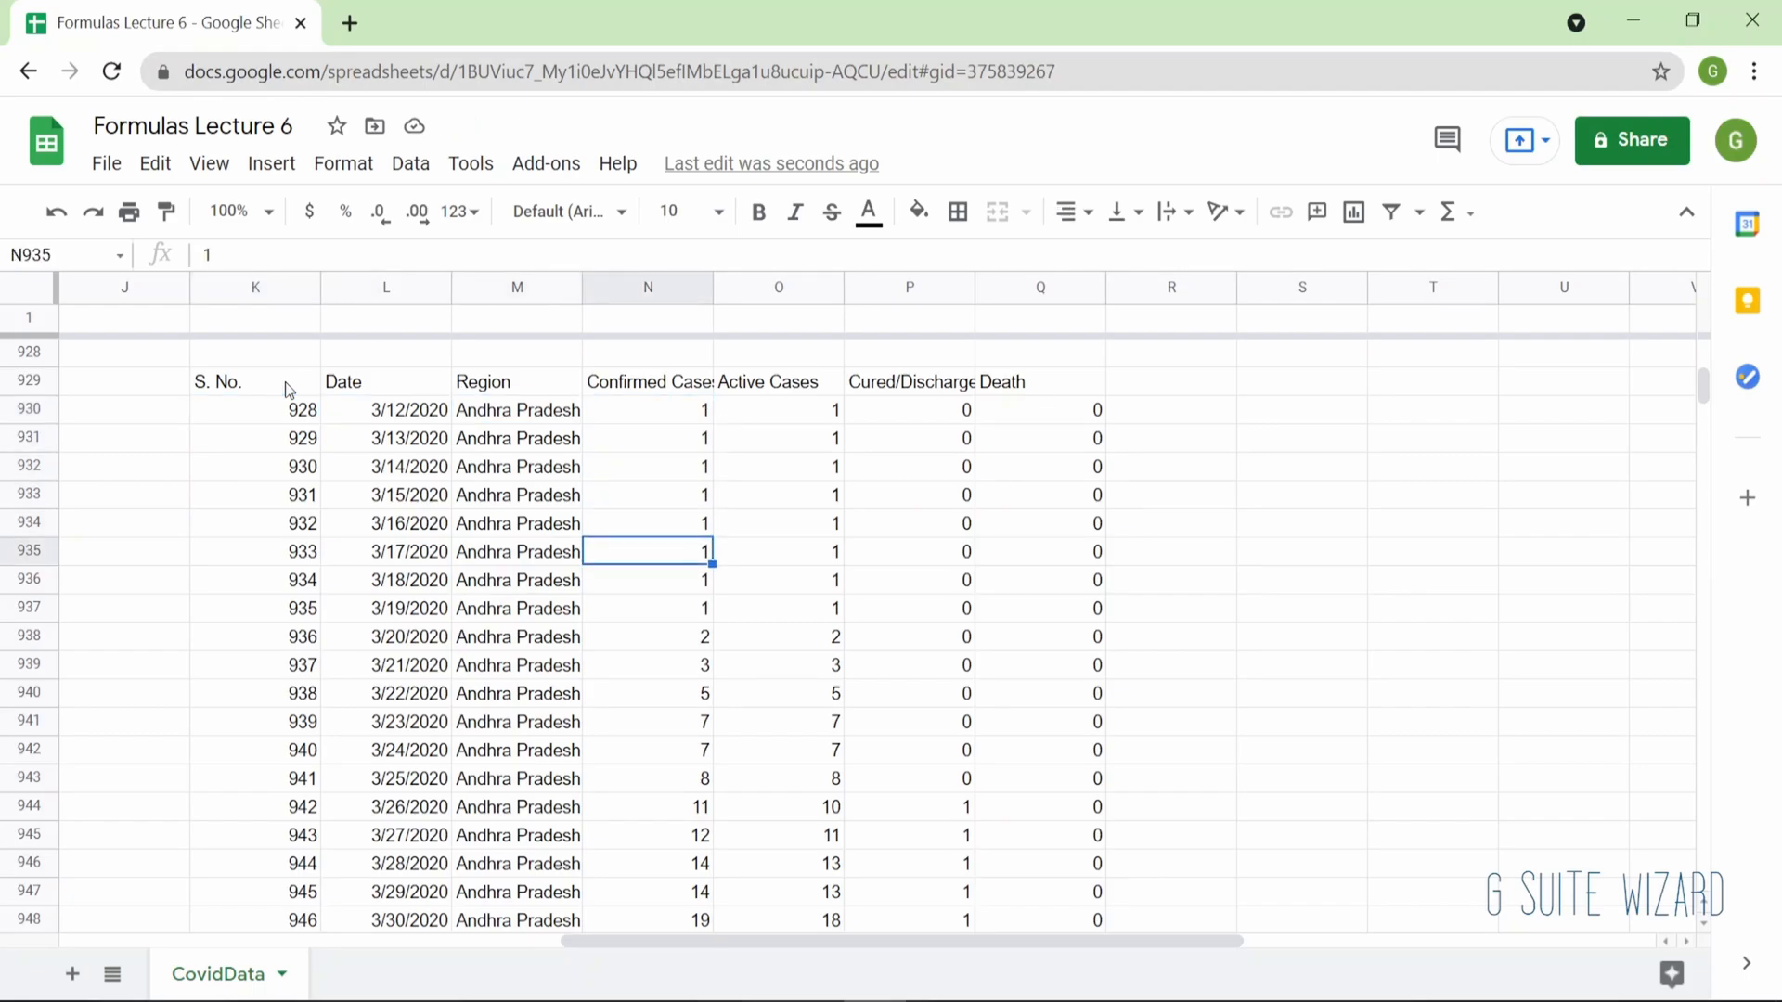
pyautogui.press('Down')
pyautogui.press('Down')
pyautogui.press('Down')
pyautogui.press('Down')
pyautogui.press('Down')
pyautogui.press('Up')
pyautogui.press('Up')
pyautogui.press('Up')
pyautogui.press('Up')
pyautogui.press('Up')
pyautogui.press('Up')
pyautogui.press('Up')
pyautogui.press('Up')
pyautogui.press('Up')
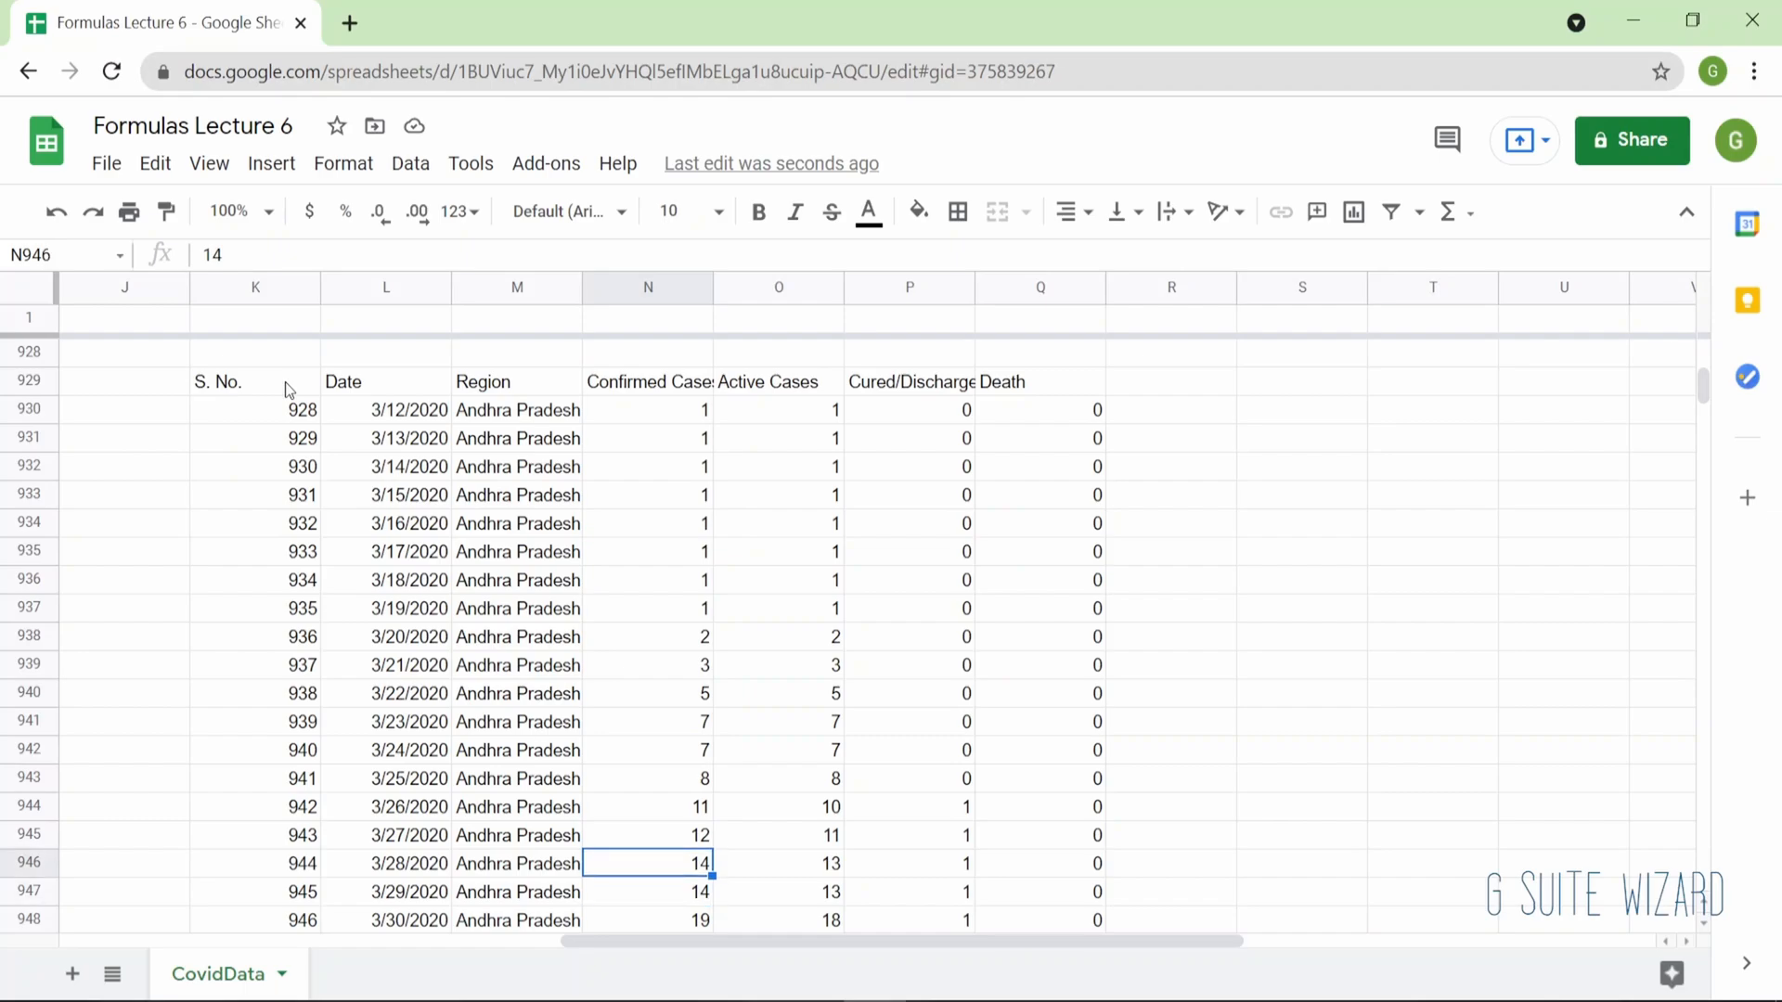
pyautogui.press('Up')
pyautogui.press('Up')
pyautogui.press('Up')
pyautogui.press('Up')
pyautogui.press('Up')
pyautogui.press('Up')
pyautogui.press('Up')
pyautogui.press('Up')
pyautogui.press('Up')
pyautogui.press('Up')
pyautogui.press('Up')
pyautogui.press('Up')
pyautogui.press('Up')
# Paste the QUERY formula from K929 into K1.
pyautogui.press('Left')
pyautogui.press('Down')
pyautogui.press('Down')
pyautogui.press('Down')
pyautogui.press('Down')
pyautogui.press('Left')
pyautogui.press('Left')
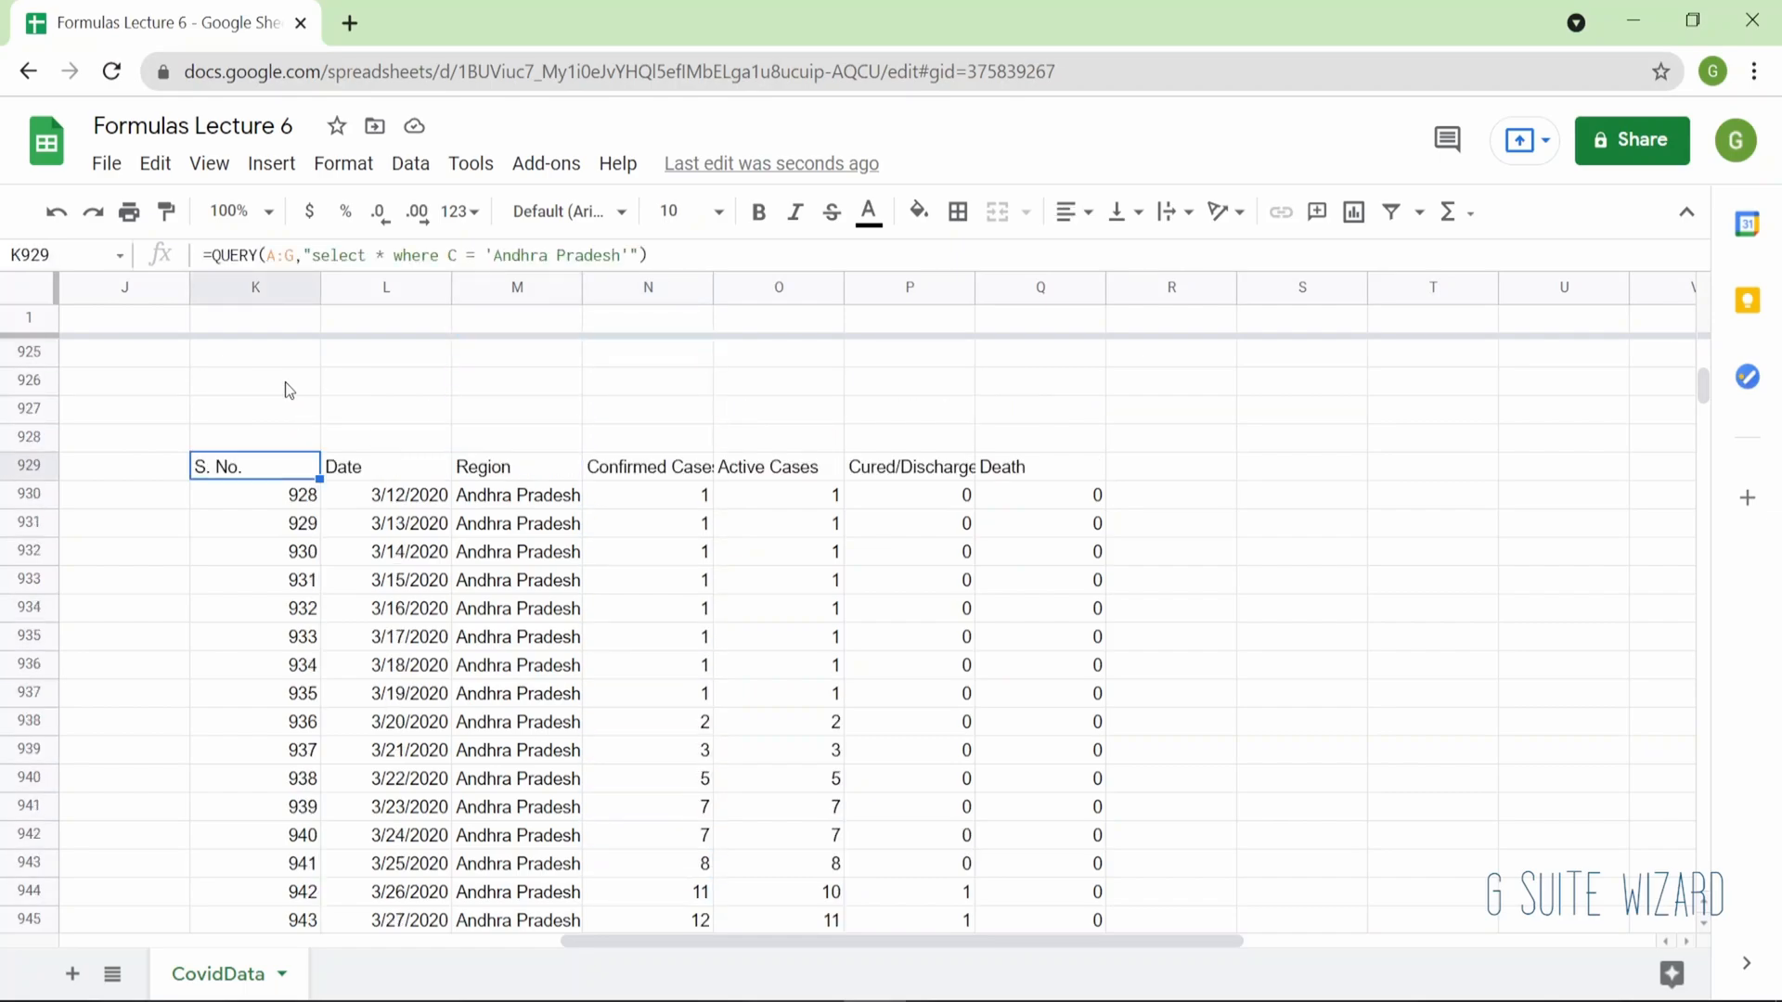
pyautogui.hotkey('ctrl', 'Up')
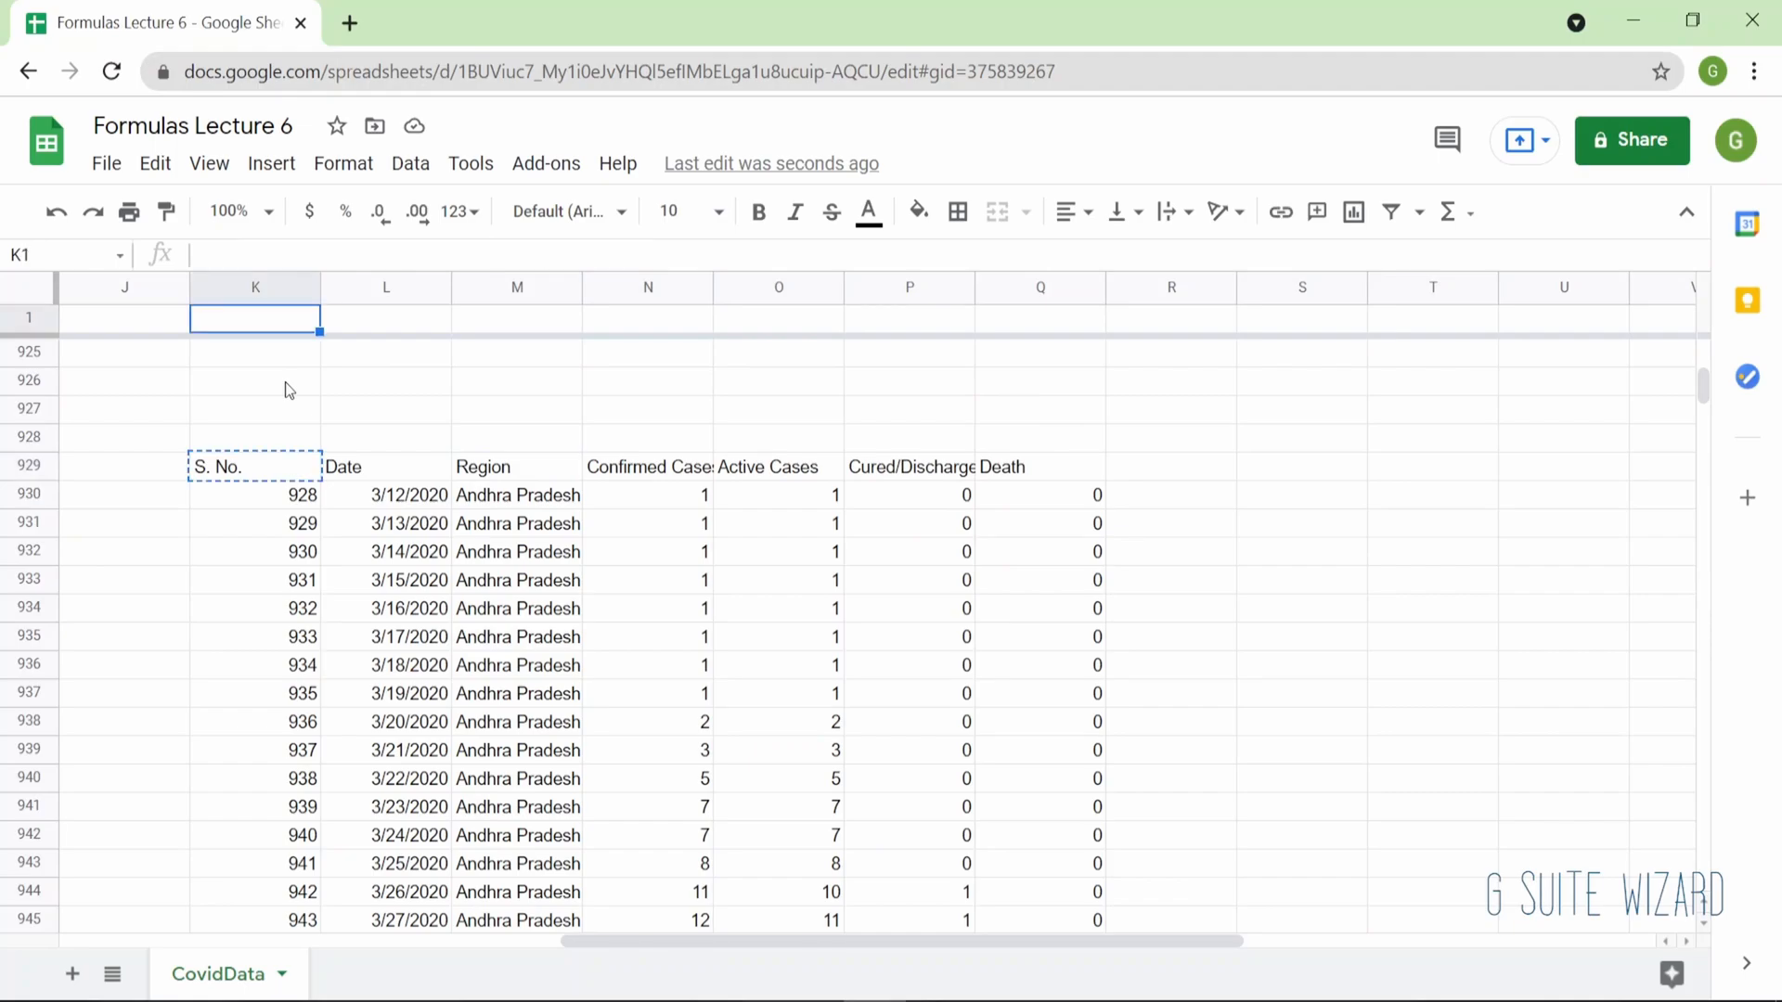
pyautogui.hotkey('ctrl', 'v')
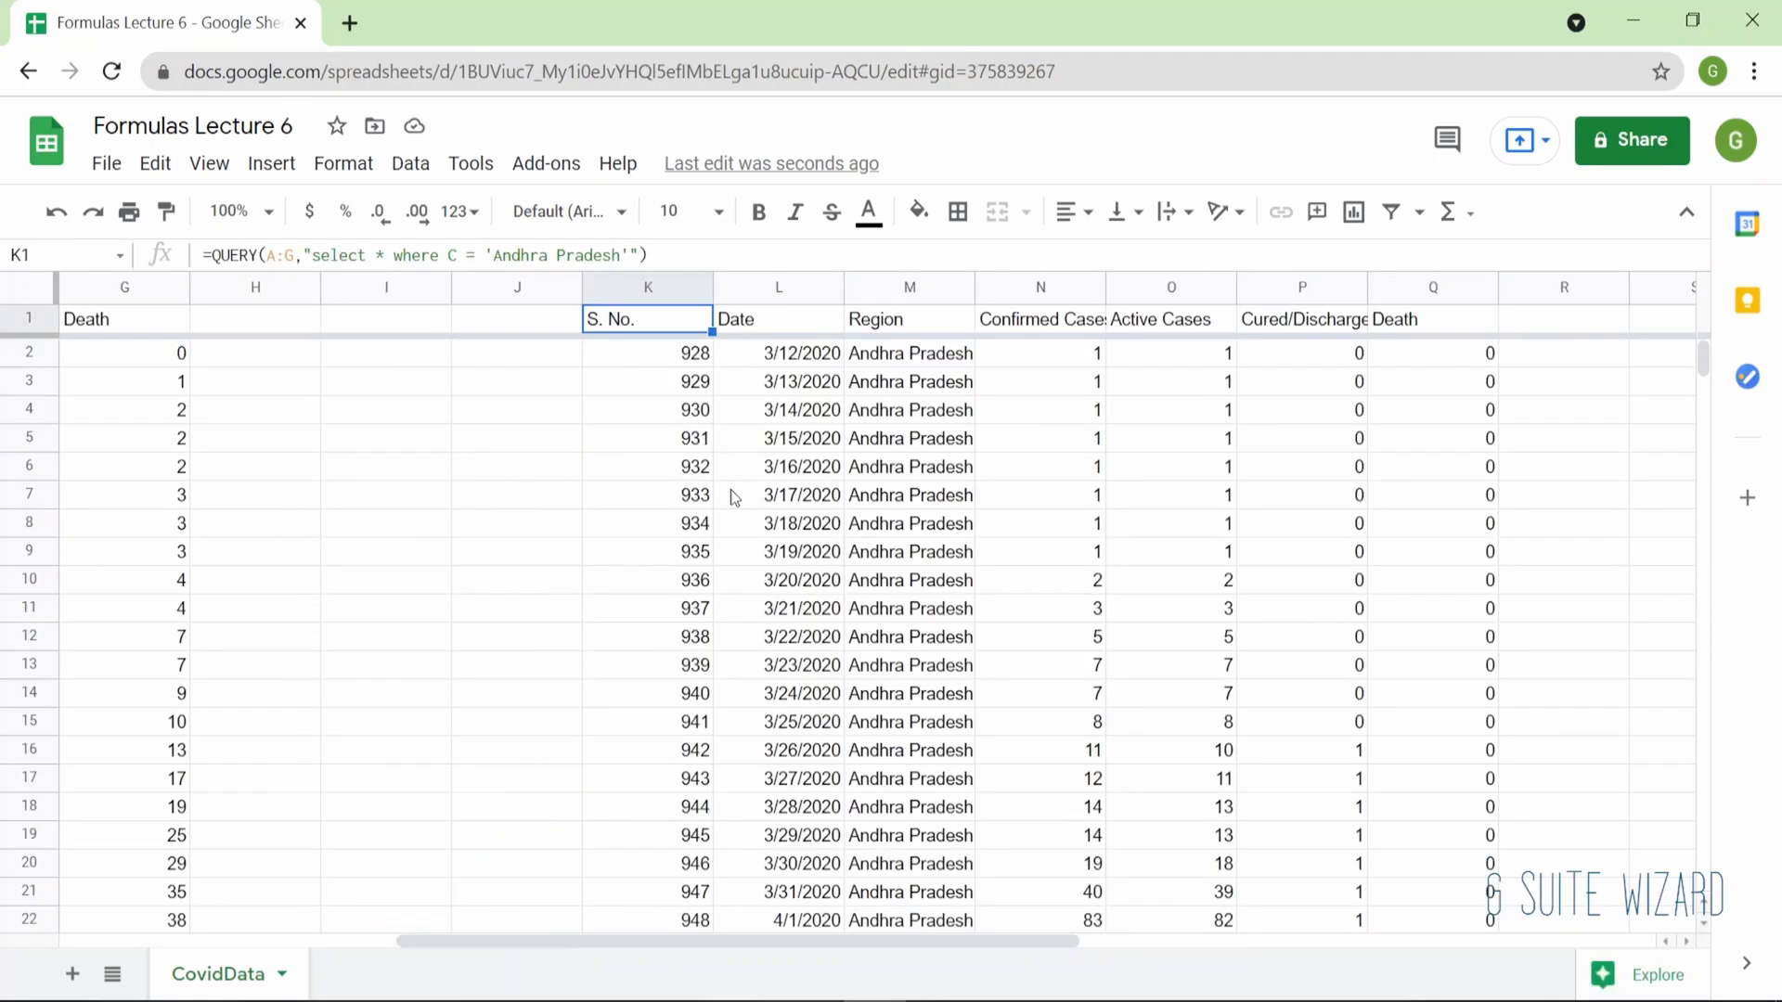
# Examine the query output starting at K1 next to the source data, including its Region column.
pyautogui.hscroll(-2, 733, 497)
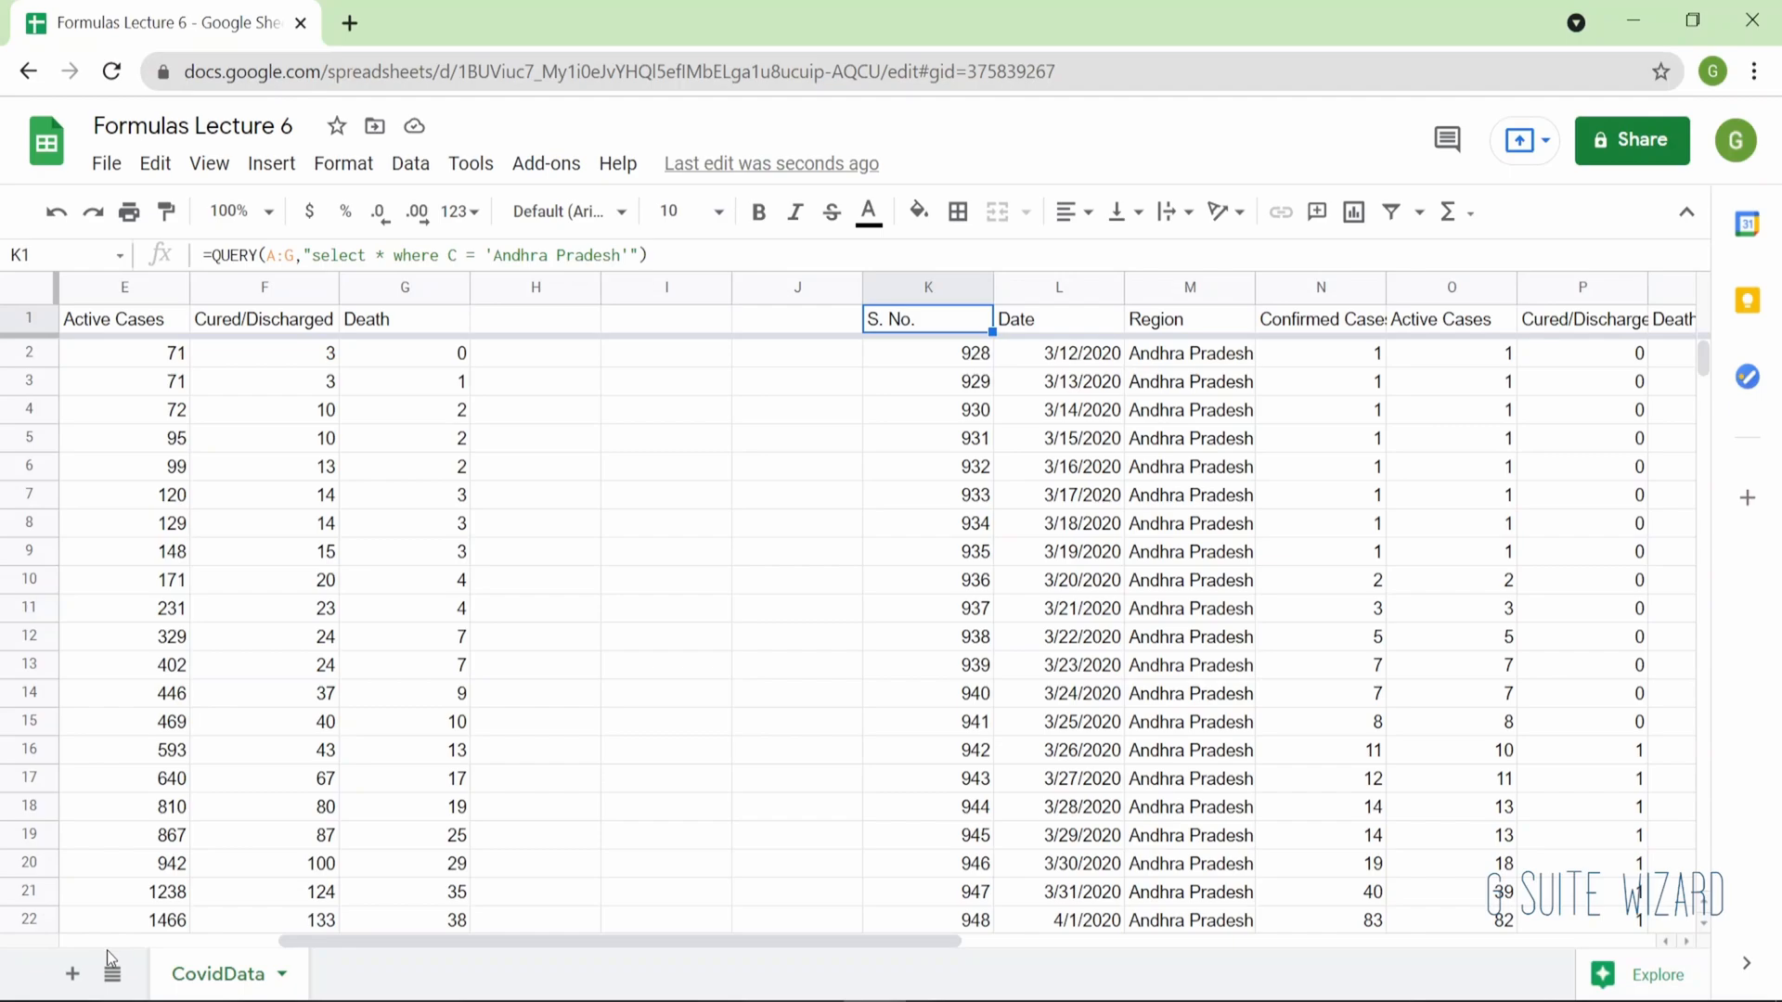
pyautogui.hscroll(3, 654, 720)
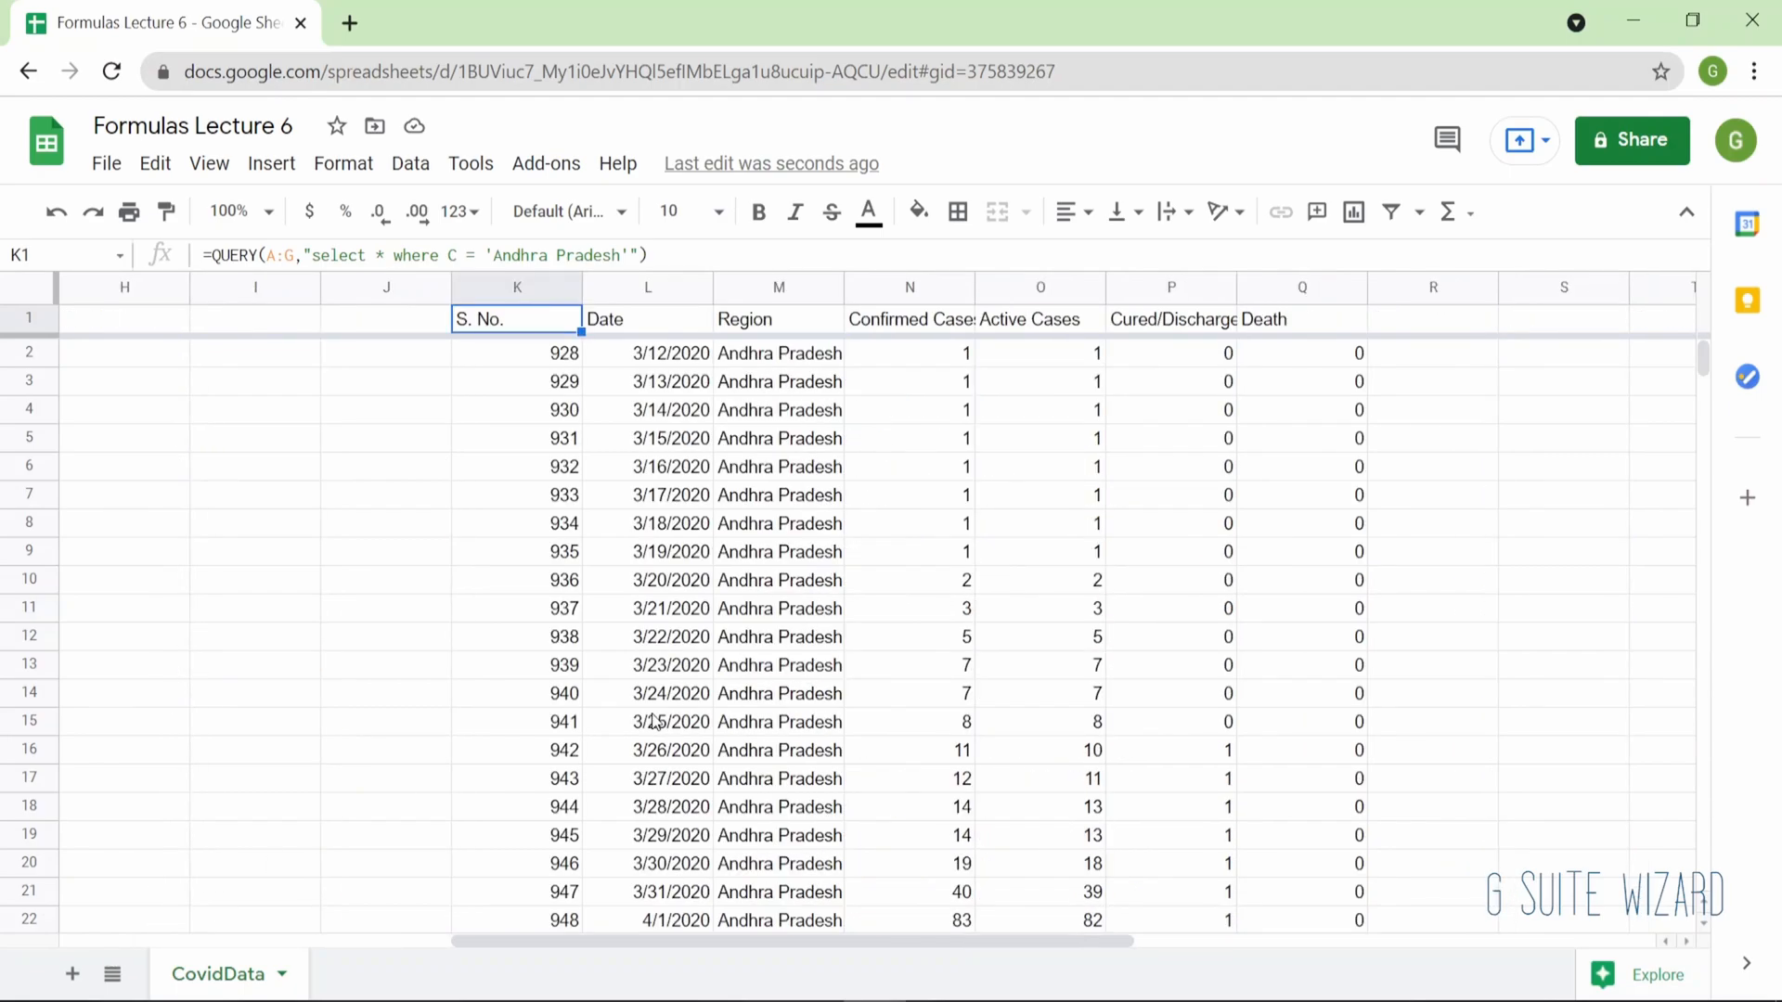
pyautogui.press('Right')
pyautogui.press('Right')
pyautogui.press('Right')
pyautogui.press('Down')
pyautogui.press('Down')
pyautogui.press('Down')
pyautogui.press('Left')
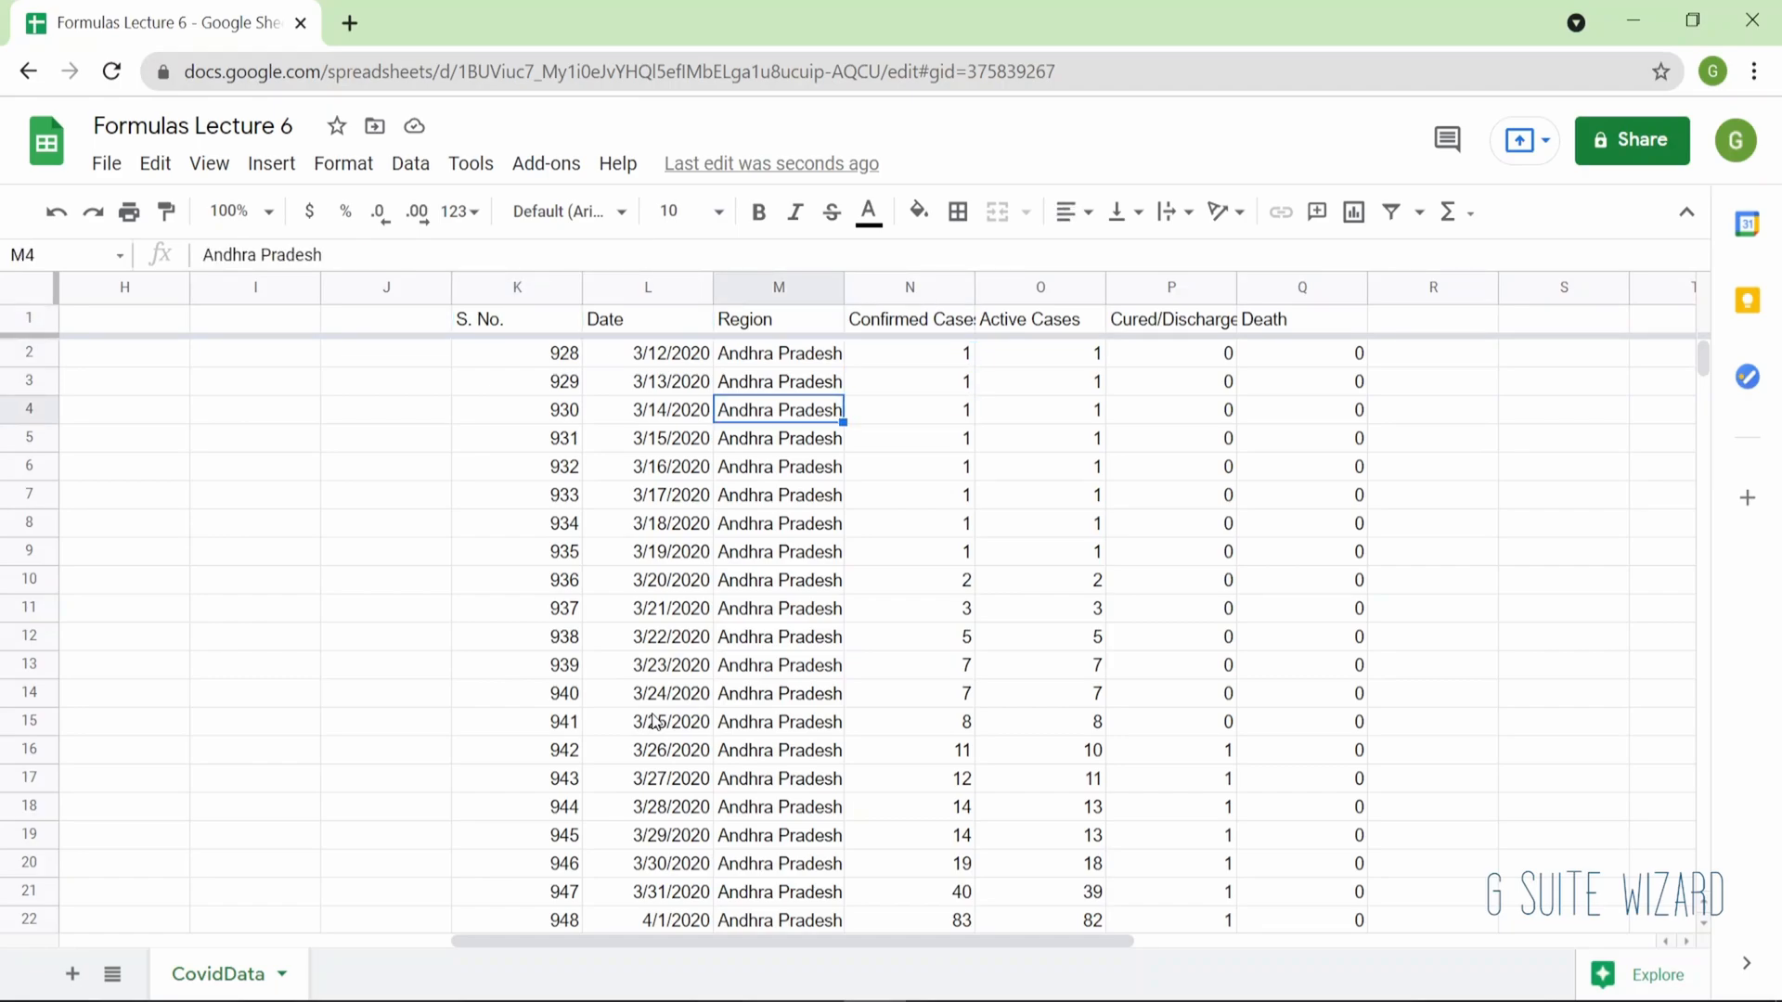
# Overwrite O4 inside the query output with 0 to test the effect on K1, and clear that cell again.
pyautogui.press('Right')
pyautogui.press('Right')
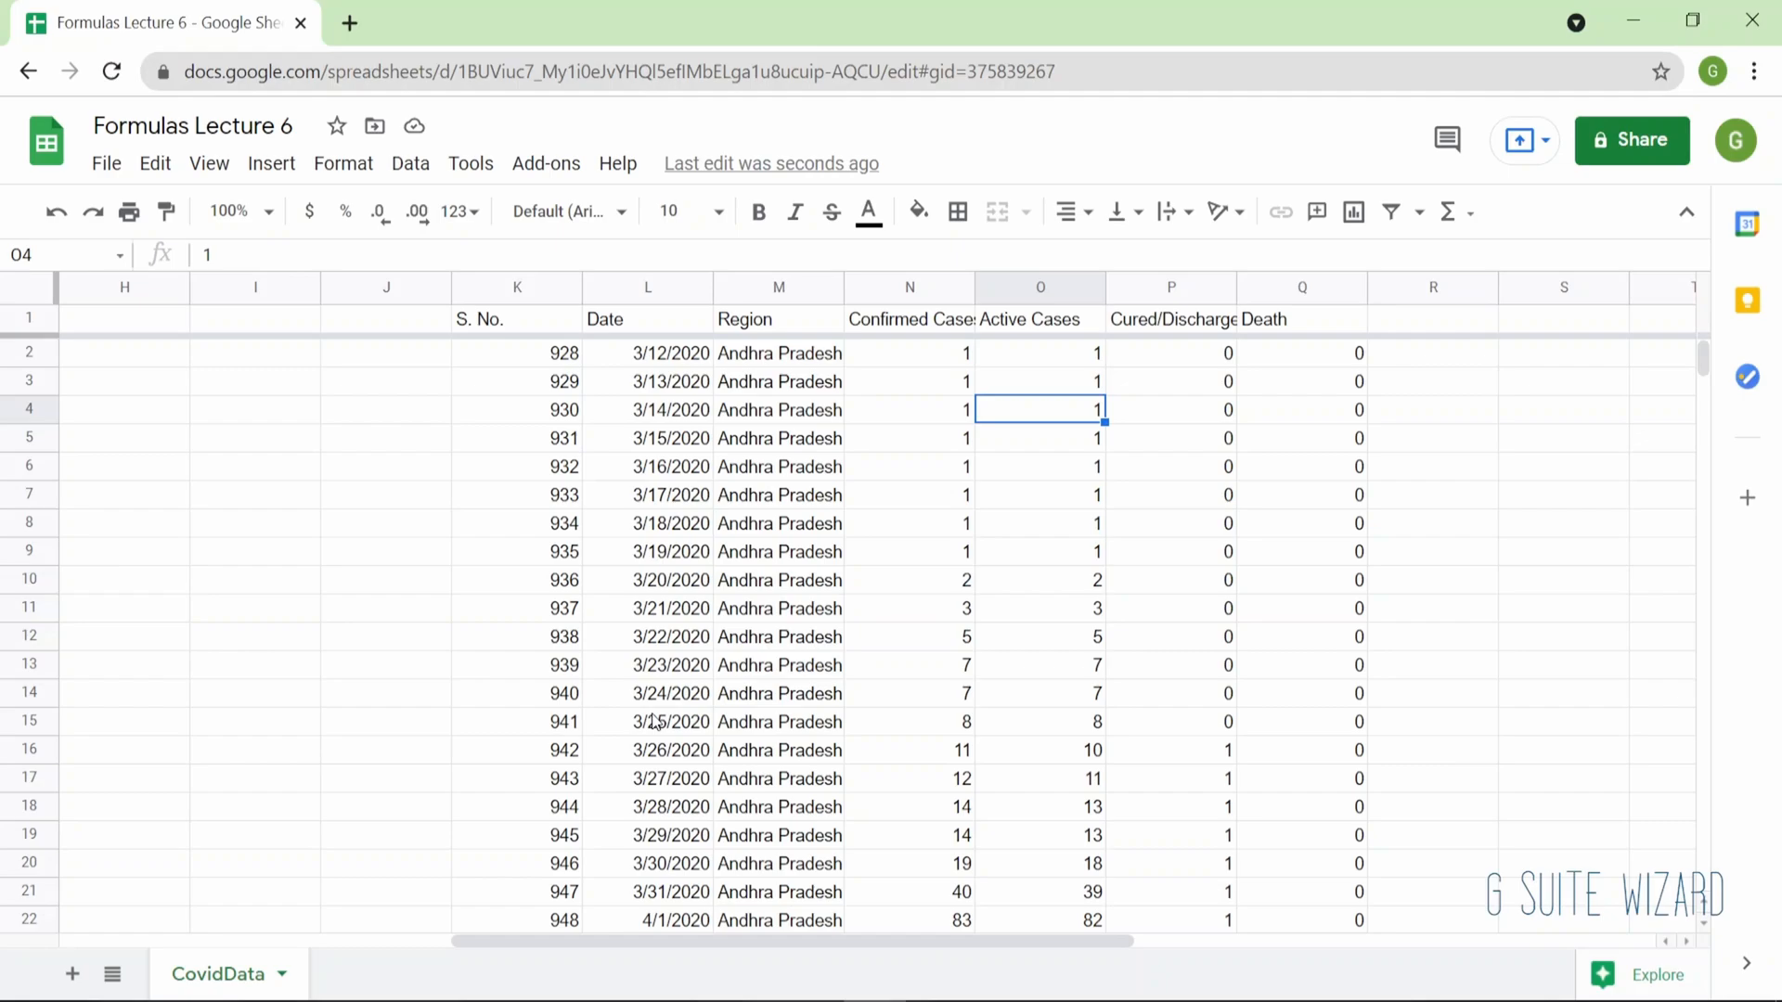
pyautogui.write('0')
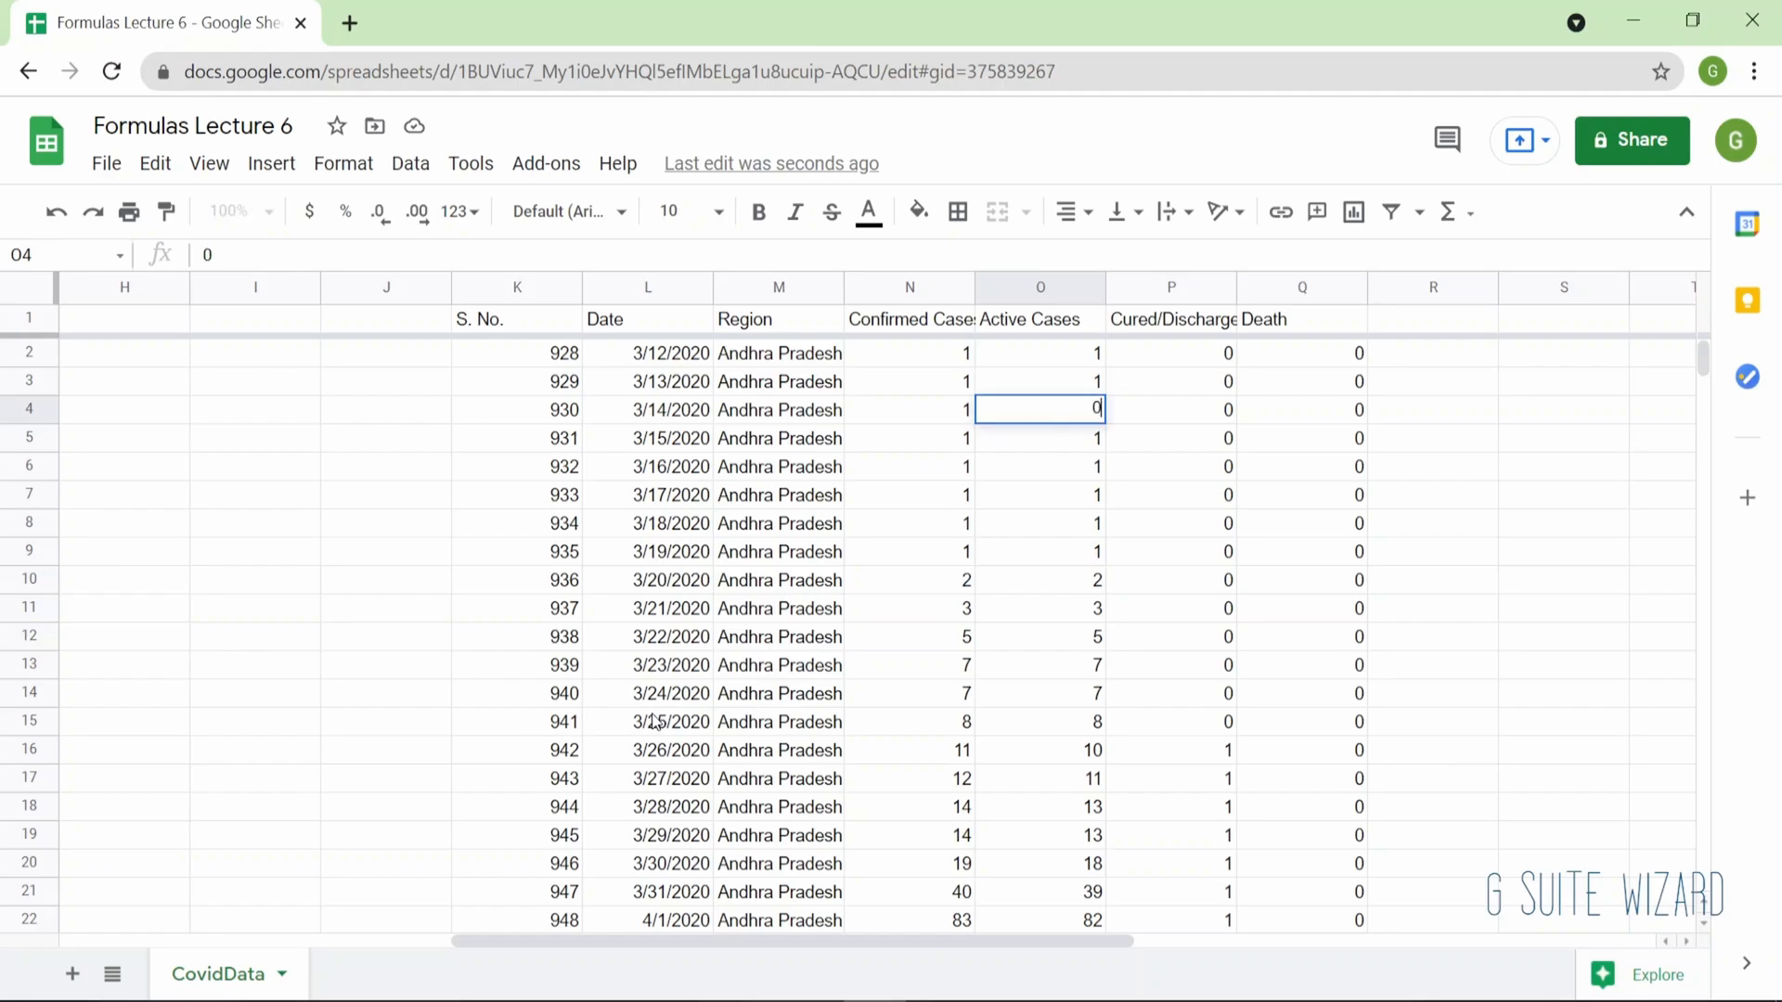
pyautogui.press('Return')
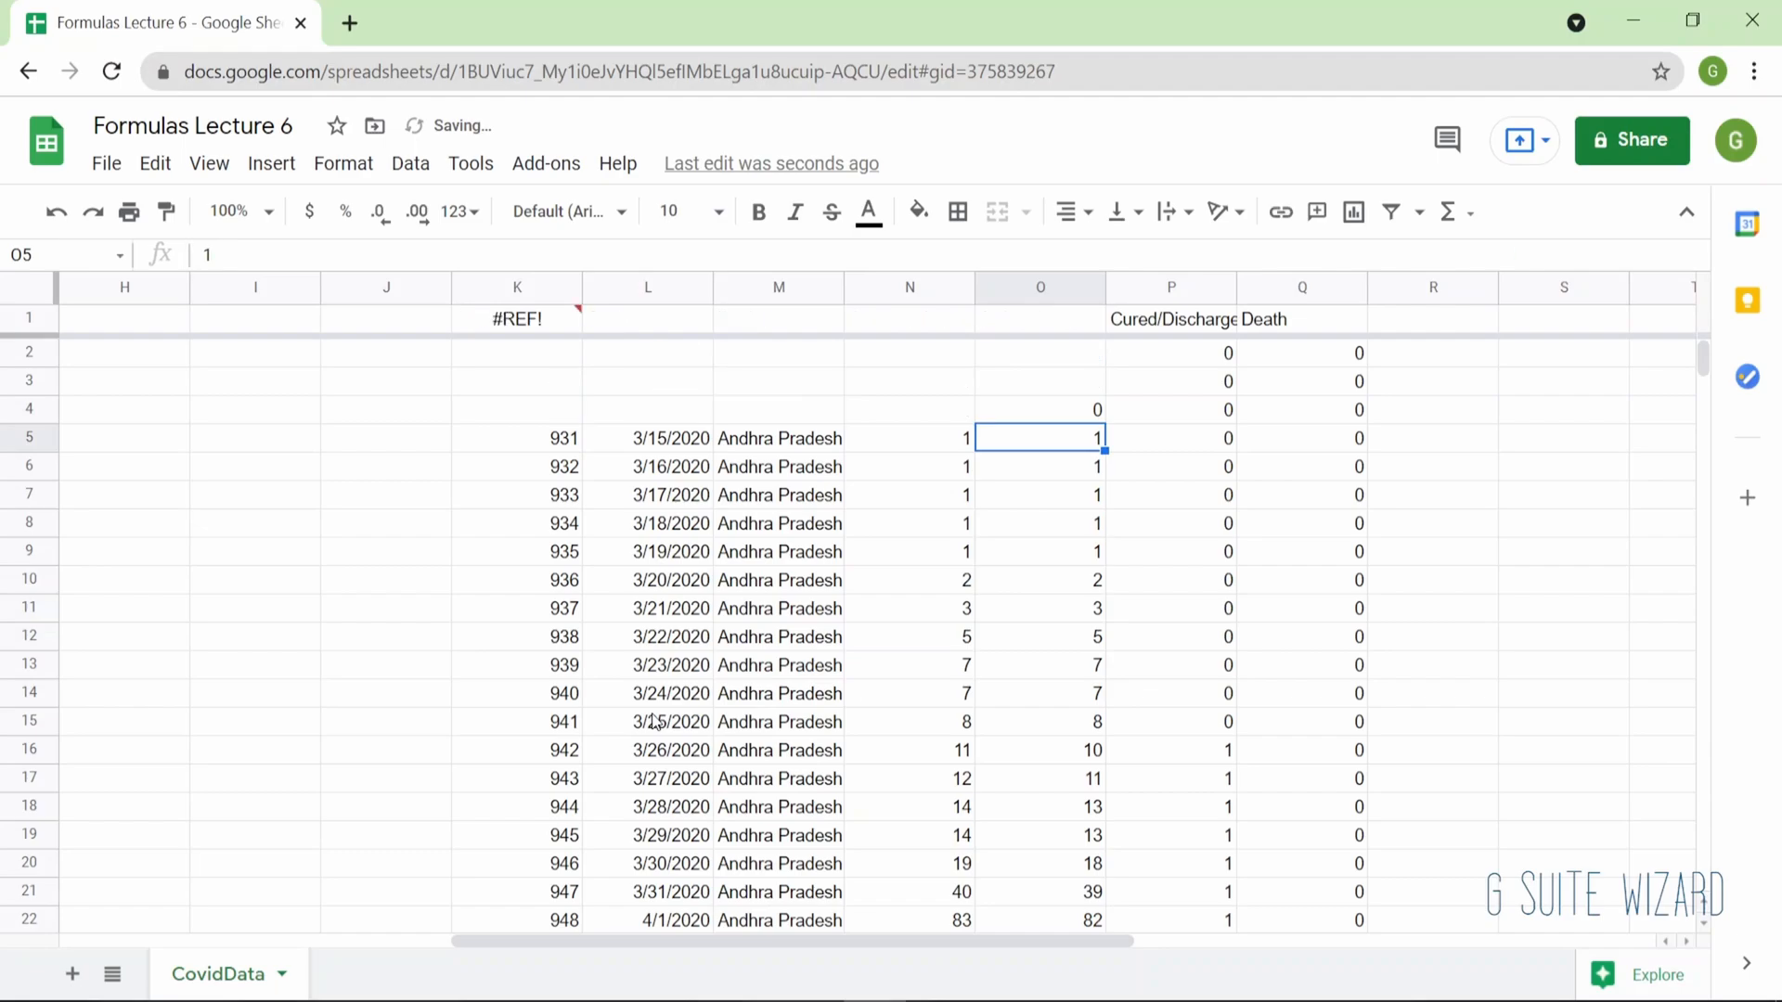
pyautogui.press('Up')
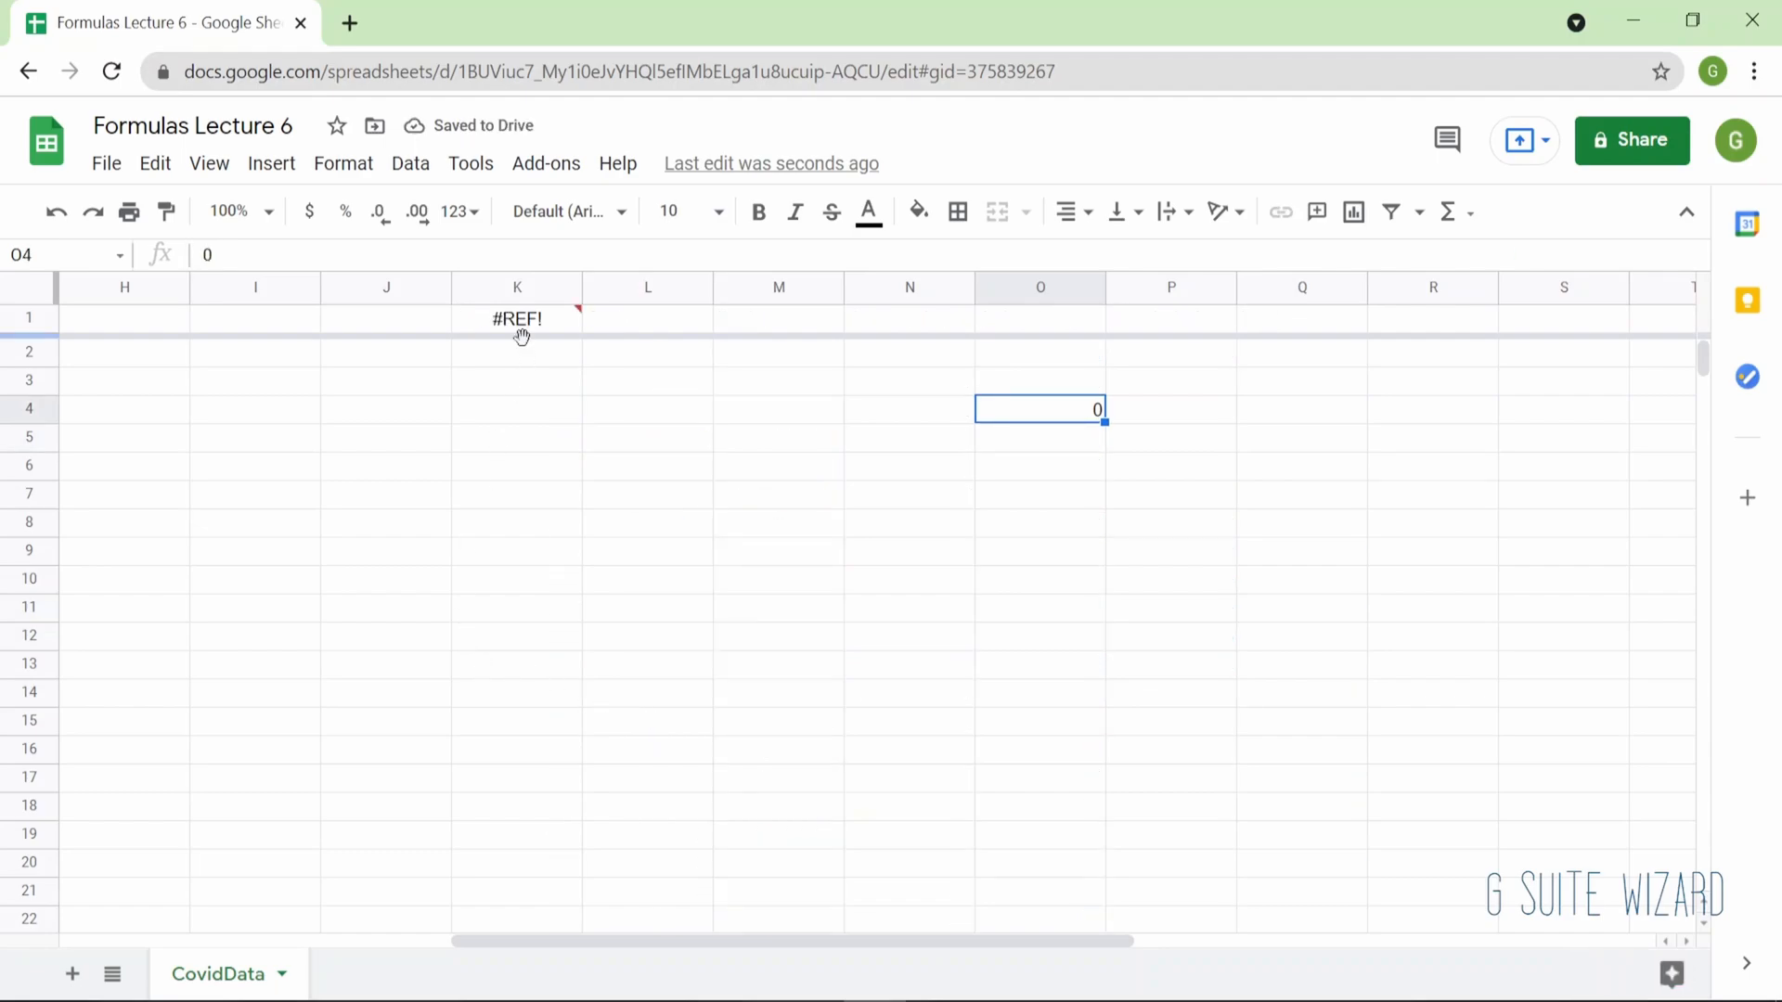
pyautogui.moveTo(535, 327)
pyautogui.press('Delete')
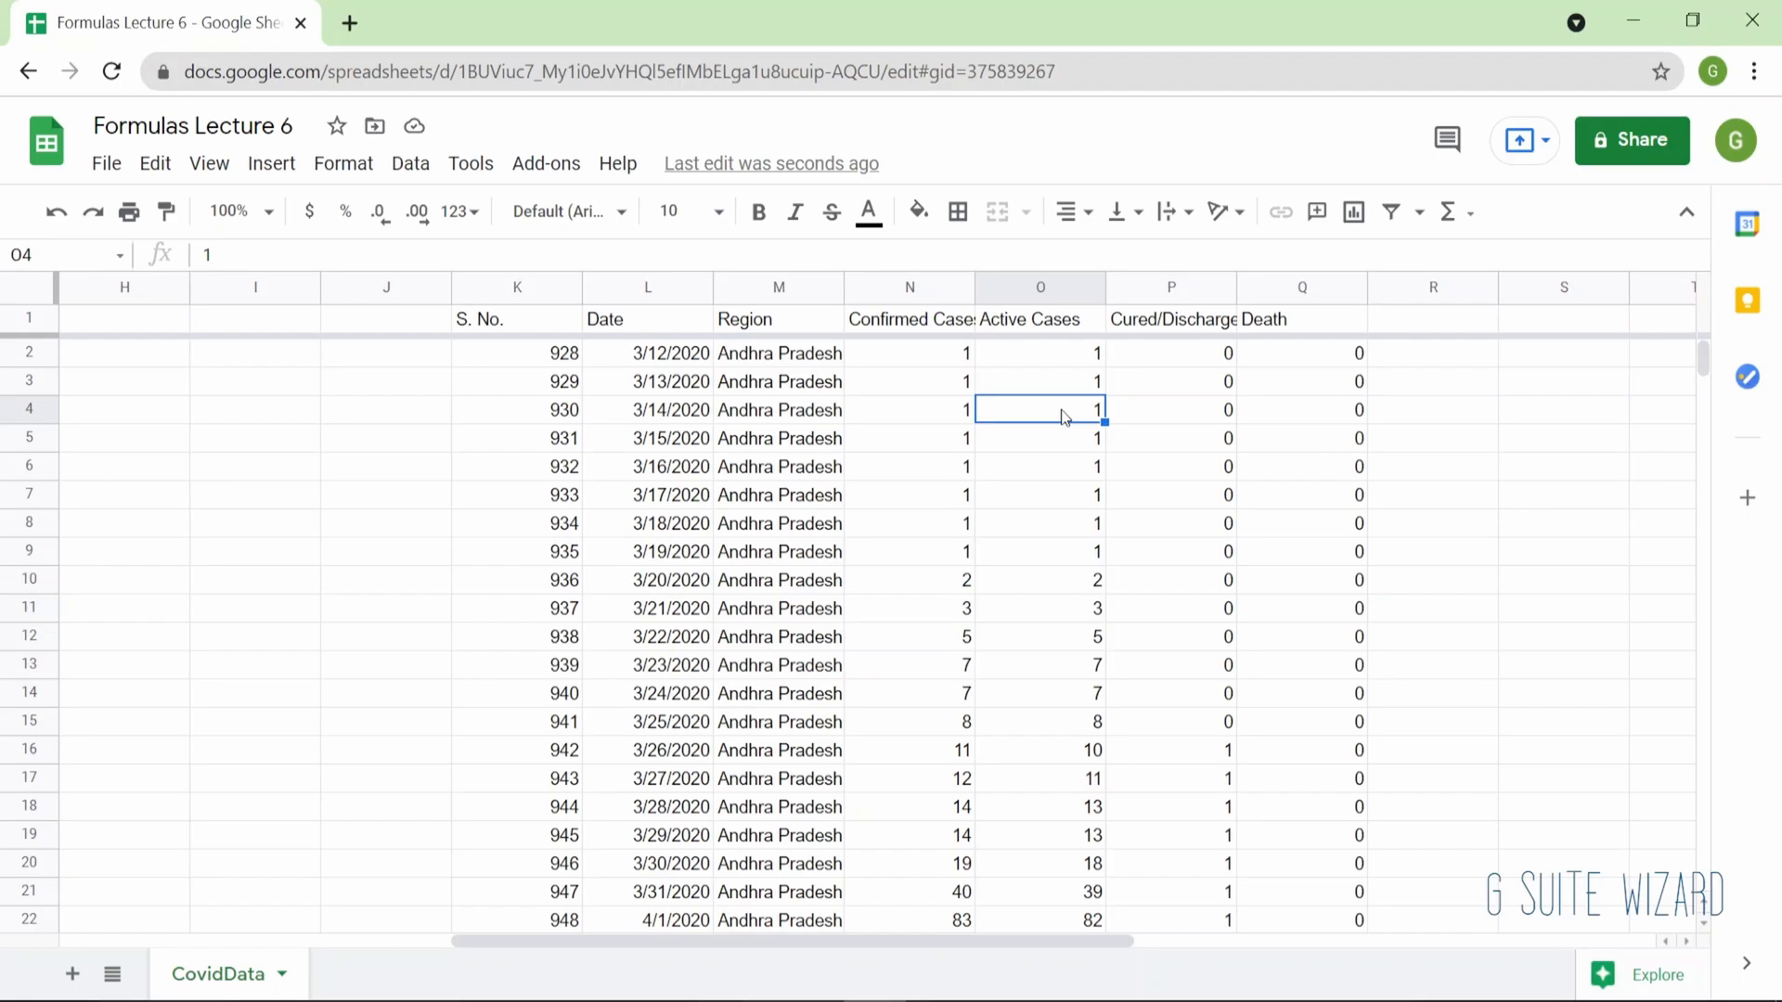
# Examine the Confirmed Cases values in the first rows of the query output.
pyautogui.press('Left')
pyautogui.press('Down')
pyautogui.press('Down')
pyautogui.press('Down')
pyautogui.press('Down')
pyautogui.press('Up')
pyautogui.press('Up')
pyautogui.press('Up')
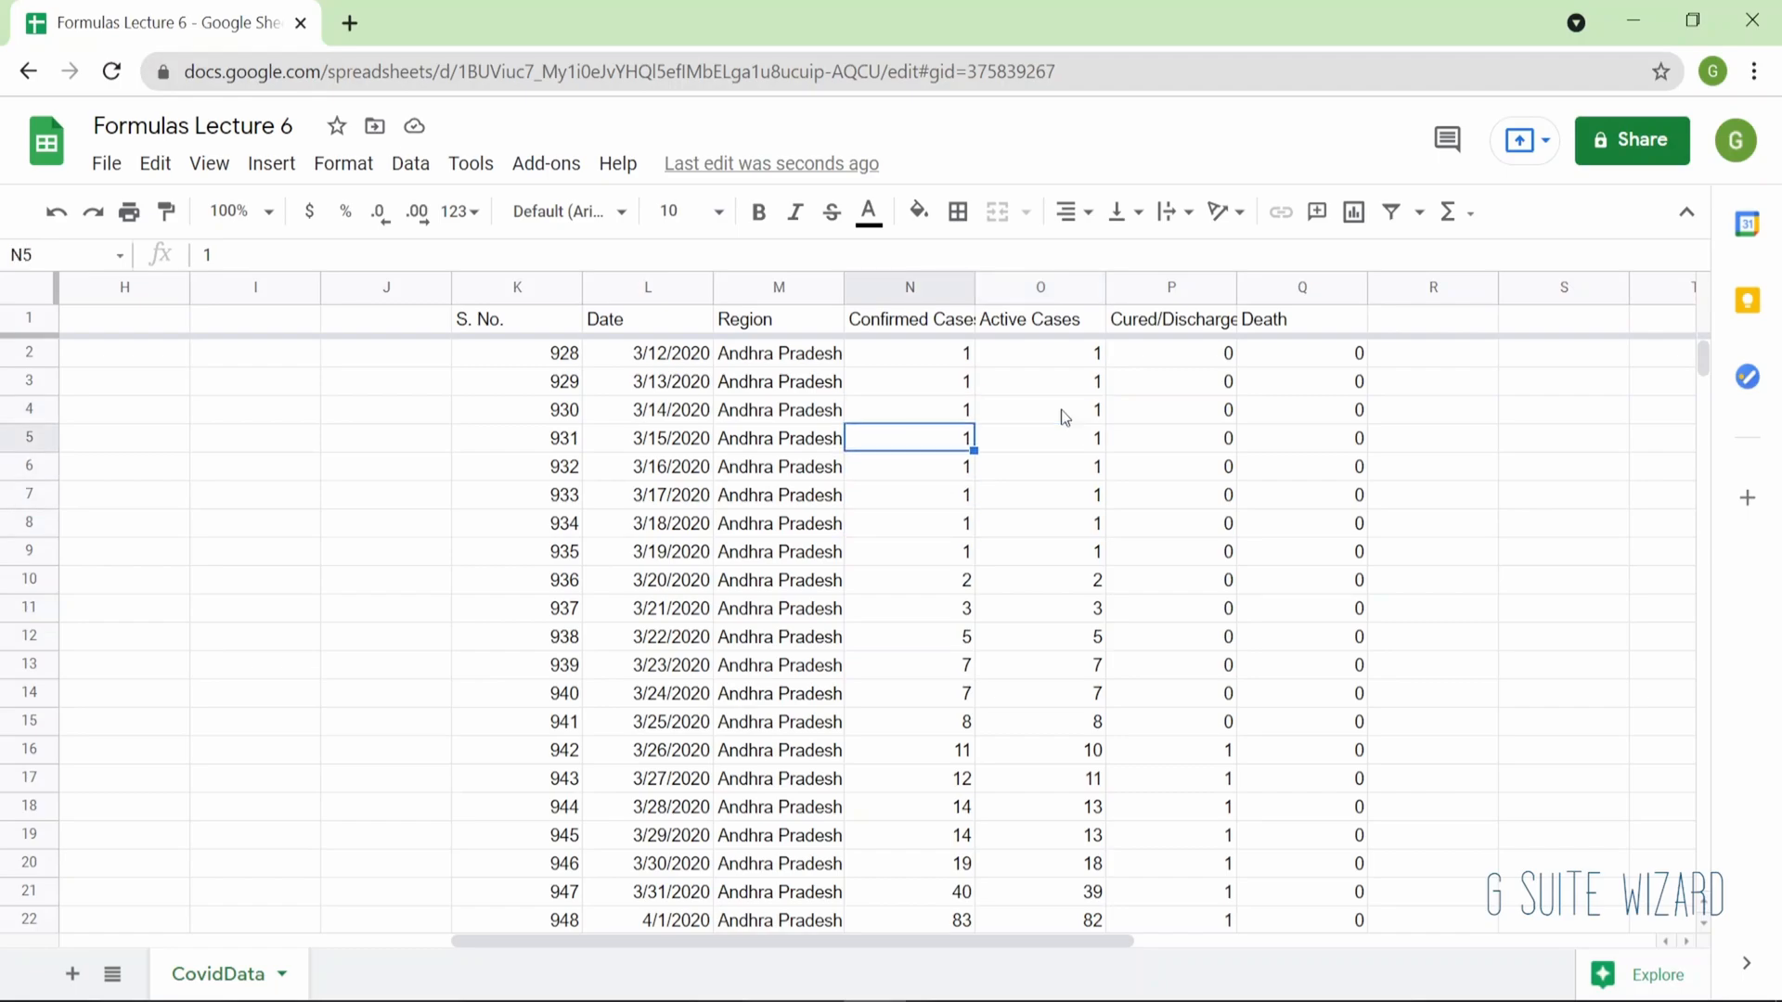
pyautogui.press('Up')
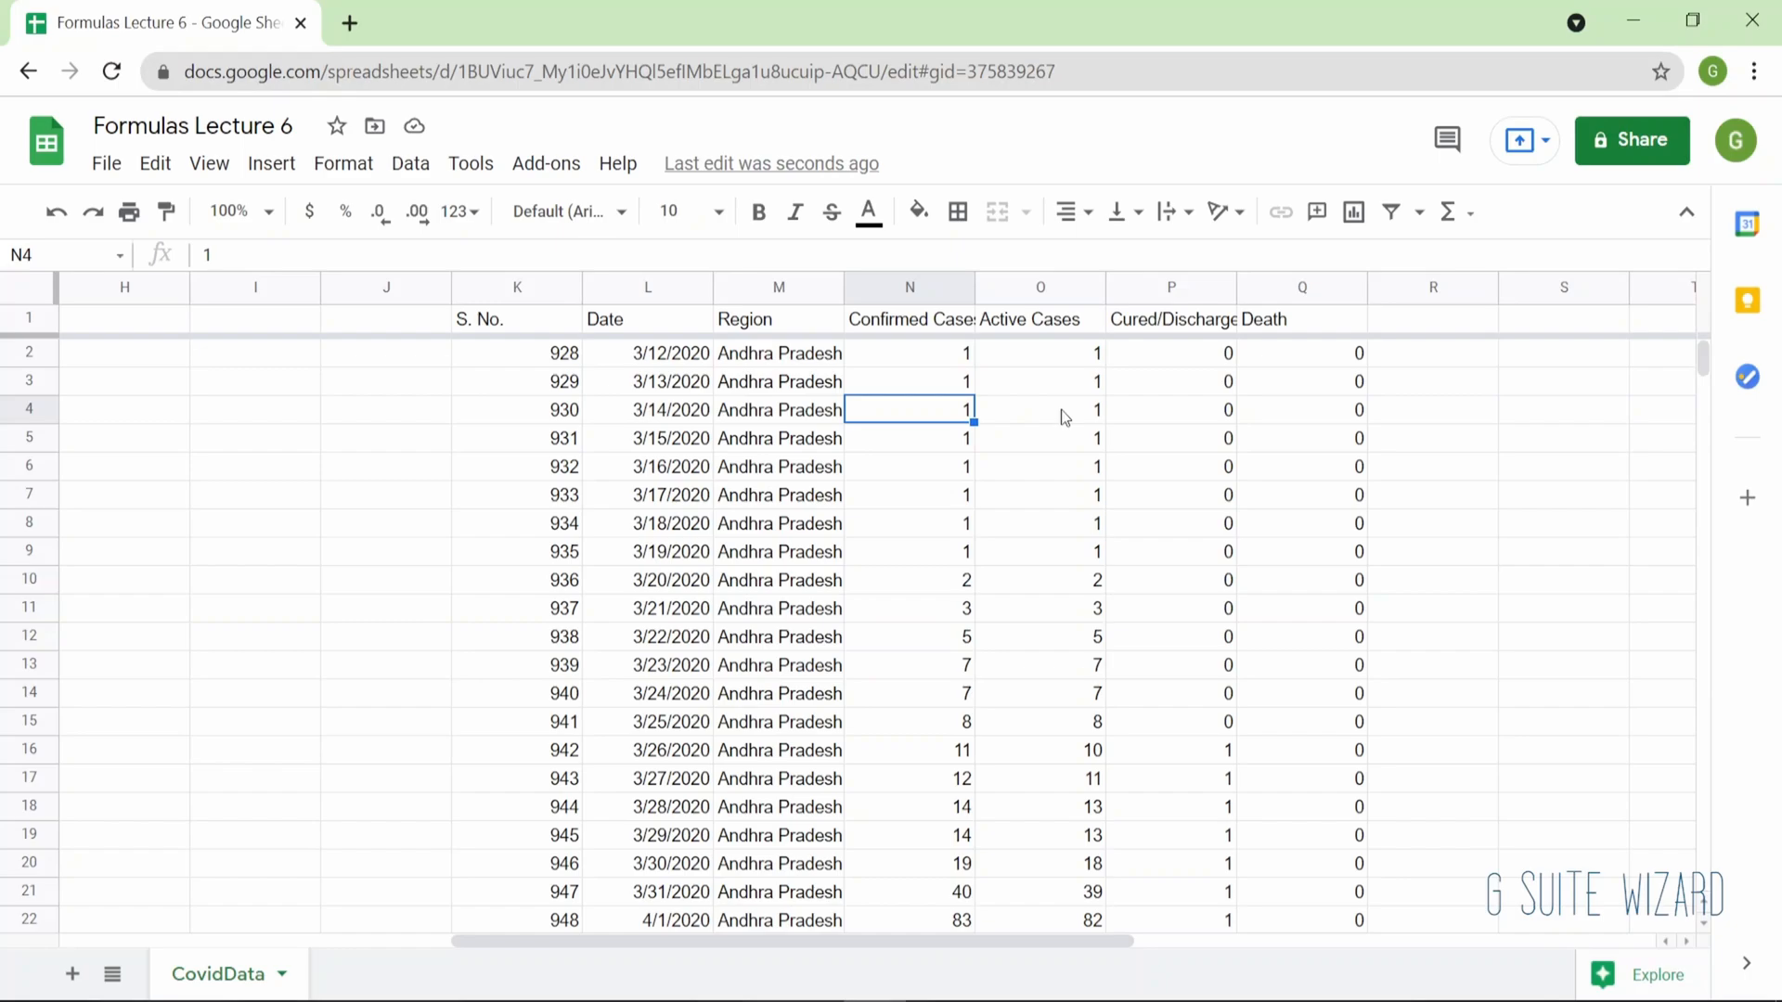
# Examine the header row of the source data, from S. No. in A1 across to Death in G1.
pyautogui.press('Left')
pyautogui.press('Left')
pyautogui.press('Left')
pyautogui.press('Left')
pyautogui.press('Left')
pyautogui.press('Left')
pyautogui.press('Left')
pyautogui.press('Left')
pyautogui.press('Left')
pyautogui.press('Left')
pyautogui.press('Left')
pyautogui.press('Left')
pyautogui.press('Left')
pyautogui.press('Up')
pyautogui.press('Up')
pyautogui.press('Up')
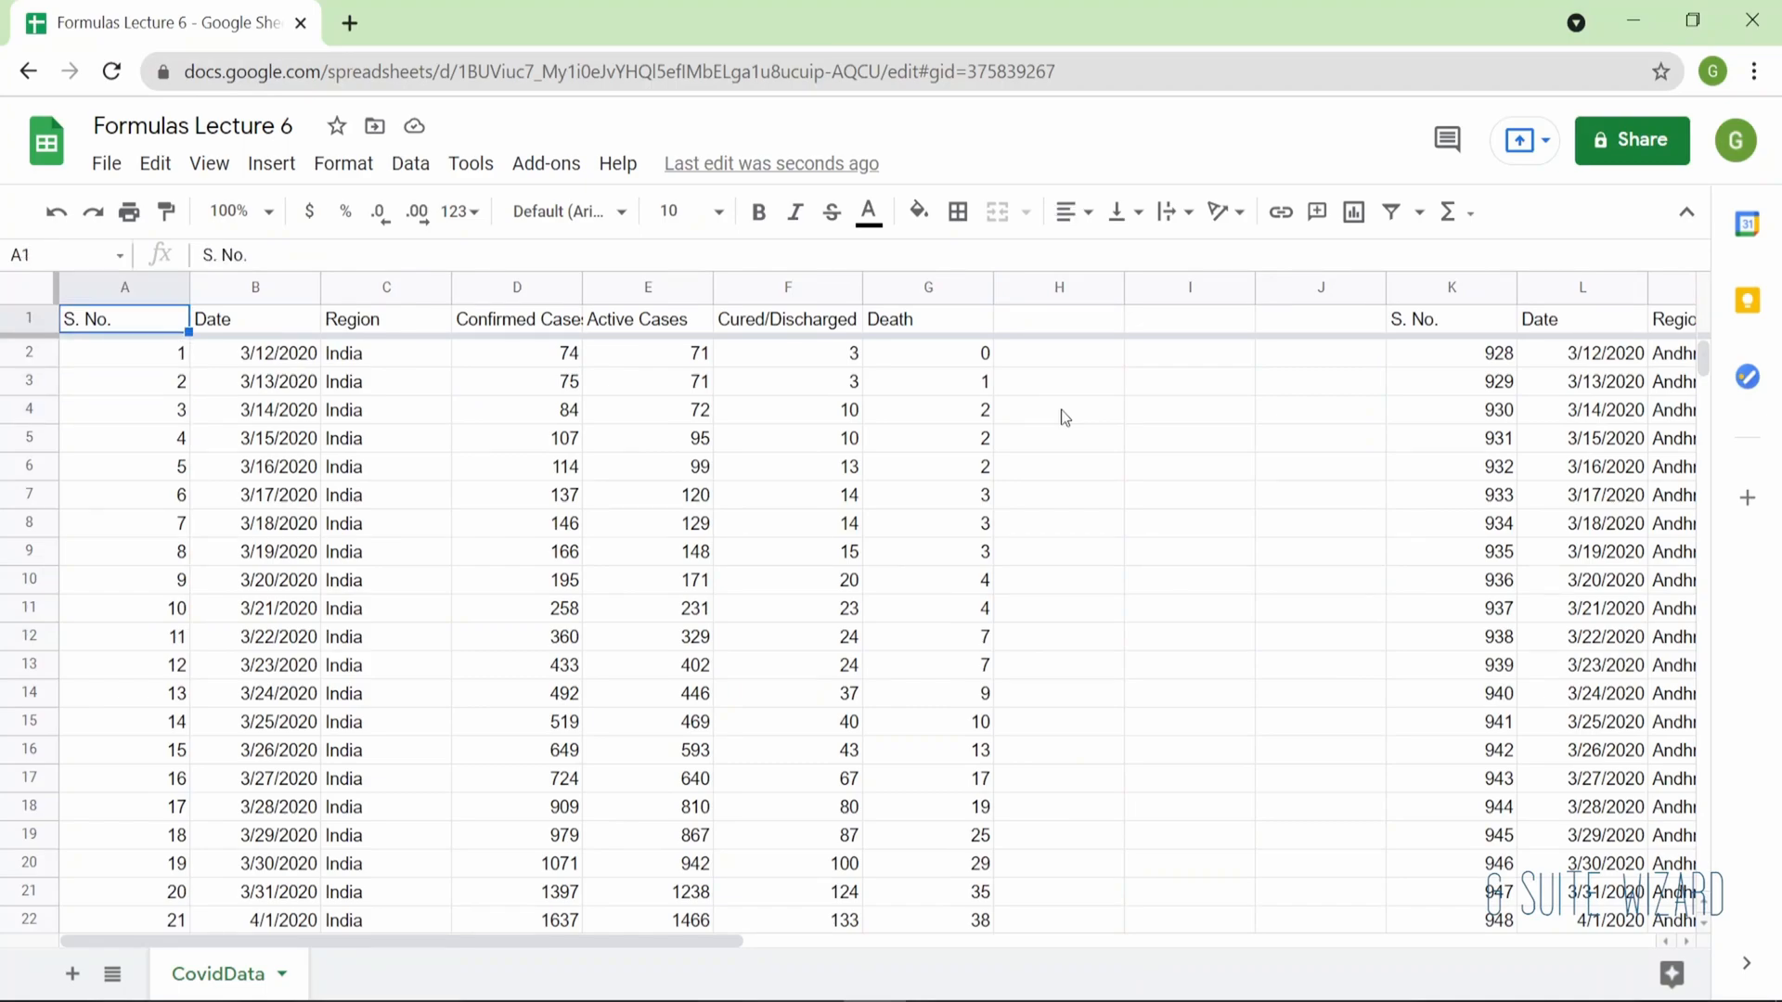
pyautogui.press('Right')
pyautogui.press('Right')
pyautogui.press('Right')
pyautogui.press('Right')
pyautogui.press('Right')
pyautogui.press('Right')
pyautogui.press('Right')
pyautogui.press('Right')
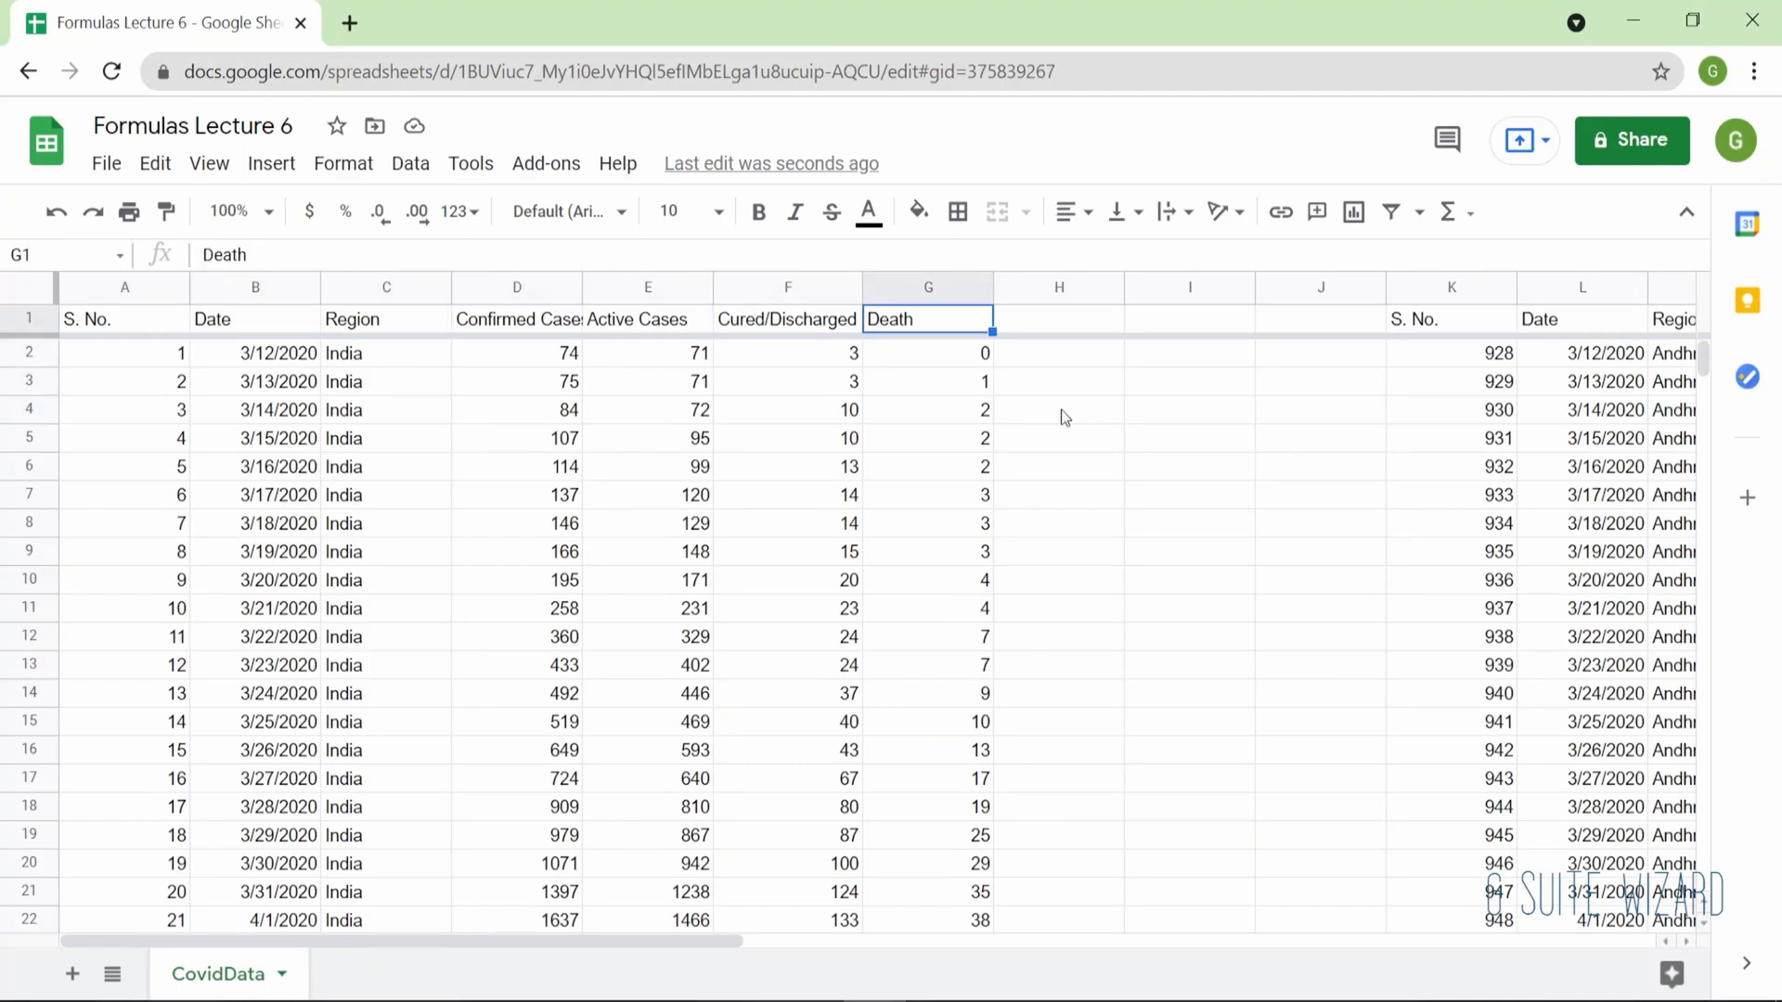
# Examine the query output from K1 across its columns and first rows, including the Region values.
pyautogui.press('Right')
pyautogui.press('Right')
pyautogui.press('Right')
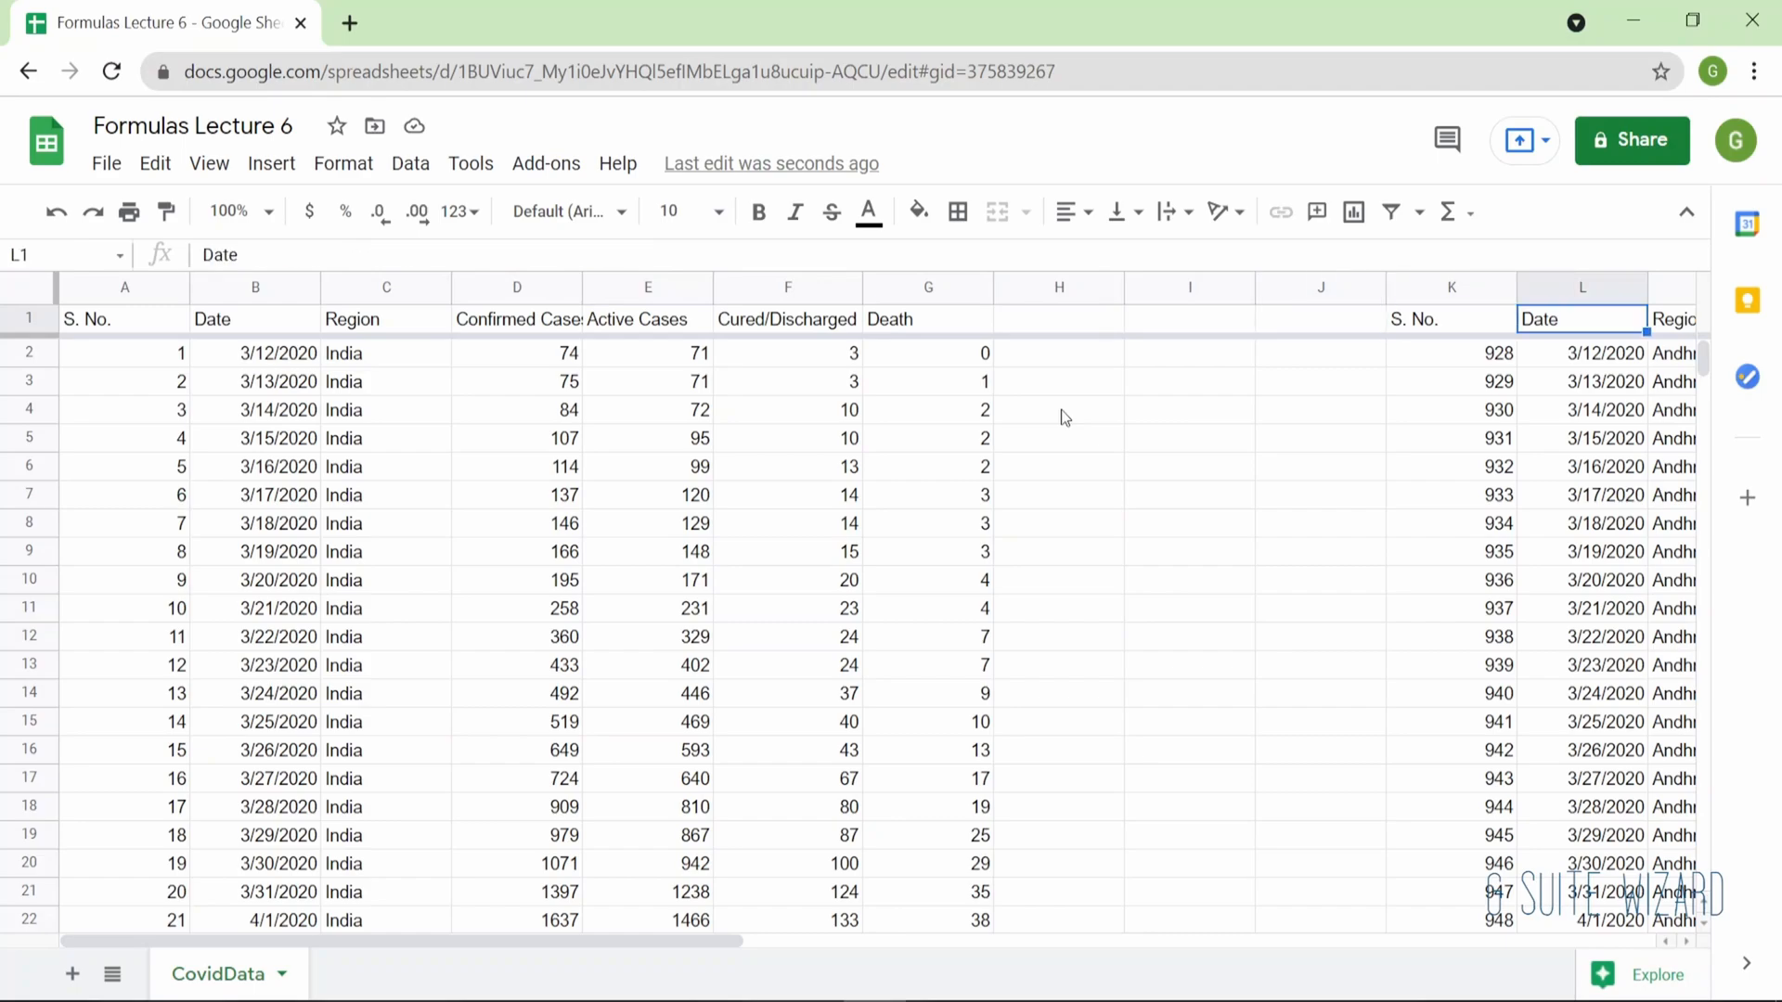
pyautogui.press('Right')
pyautogui.press('Right')
pyautogui.press('Down')
pyautogui.press('Down')
pyautogui.press('Down')
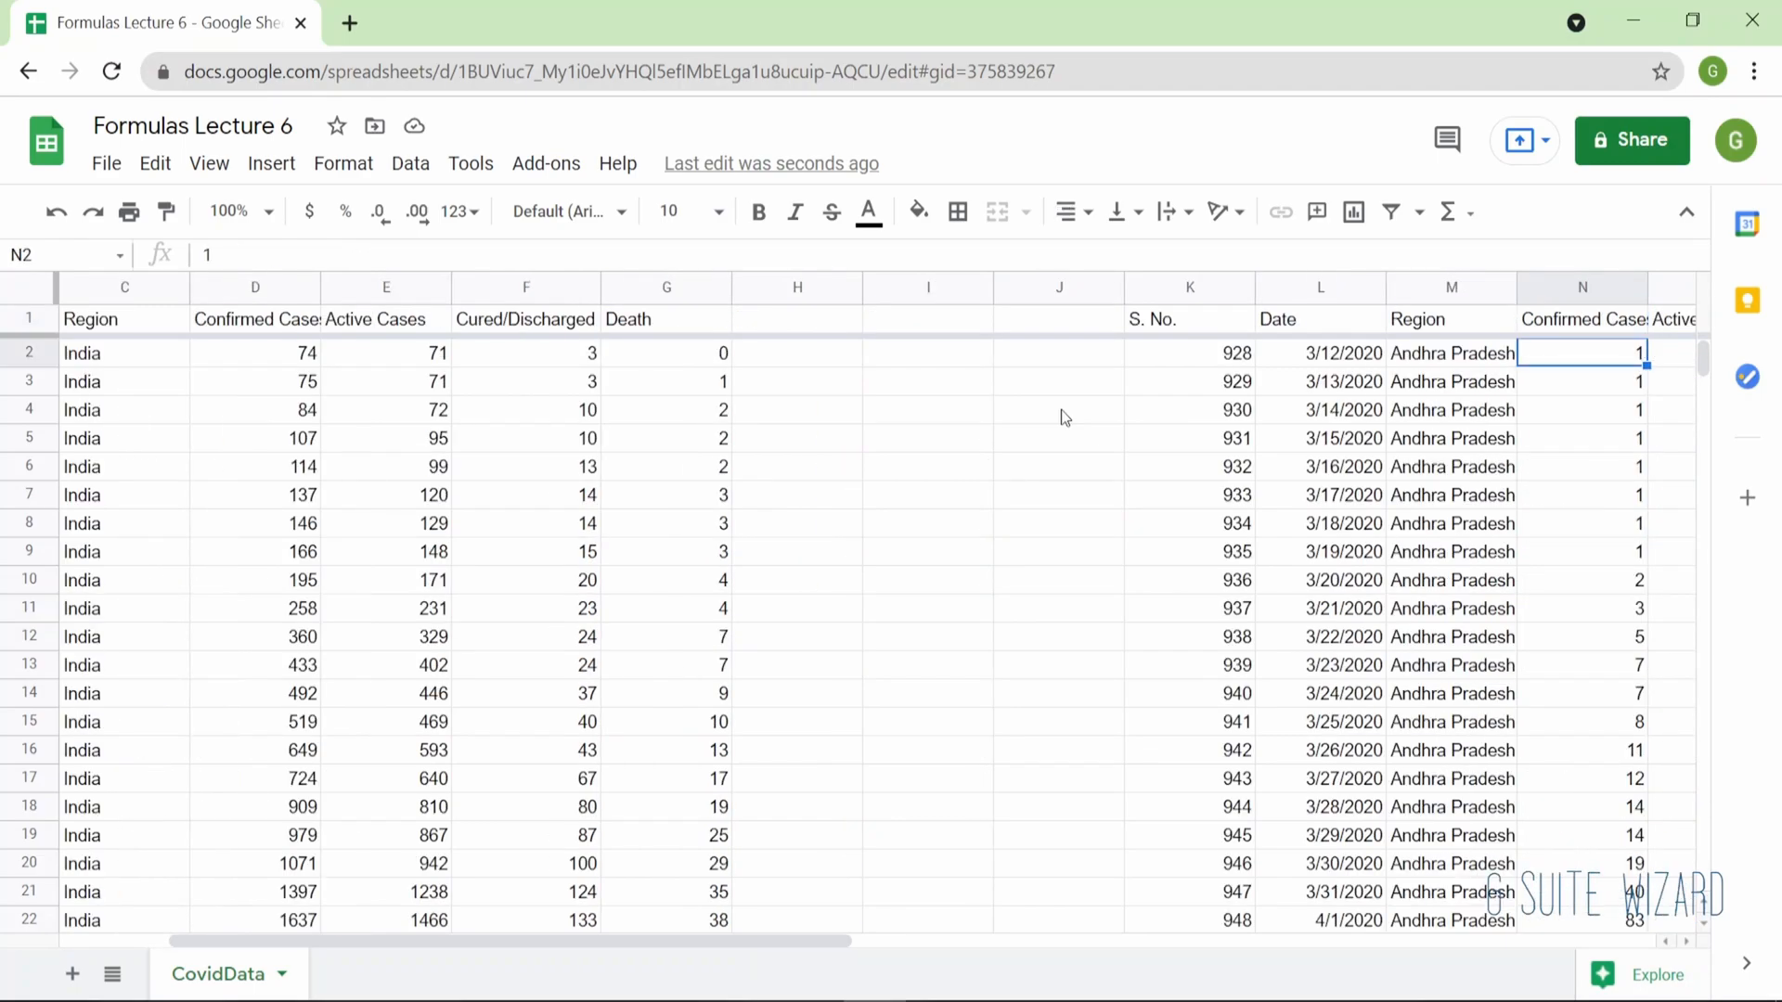
pyautogui.press('Right')
pyautogui.press('Right')
pyautogui.press('Right')
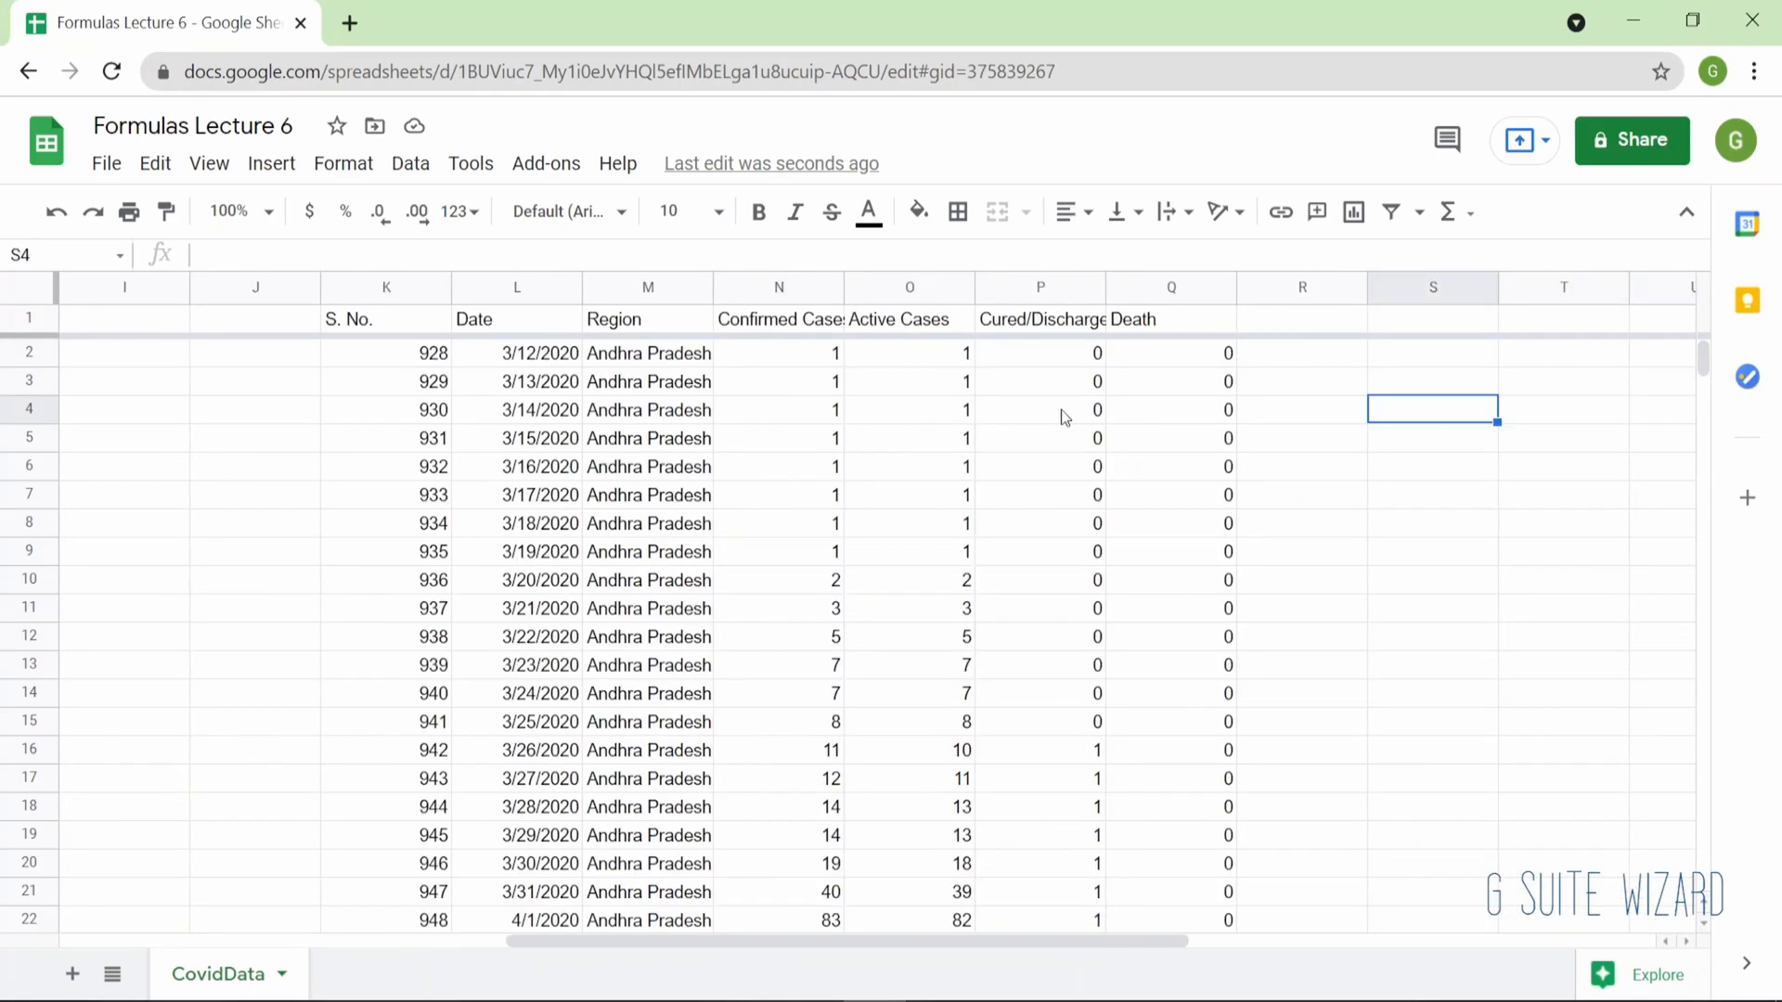
pyautogui.press('Left')
pyautogui.press('Left')
pyautogui.press('Left')
pyautogui.press('Left')
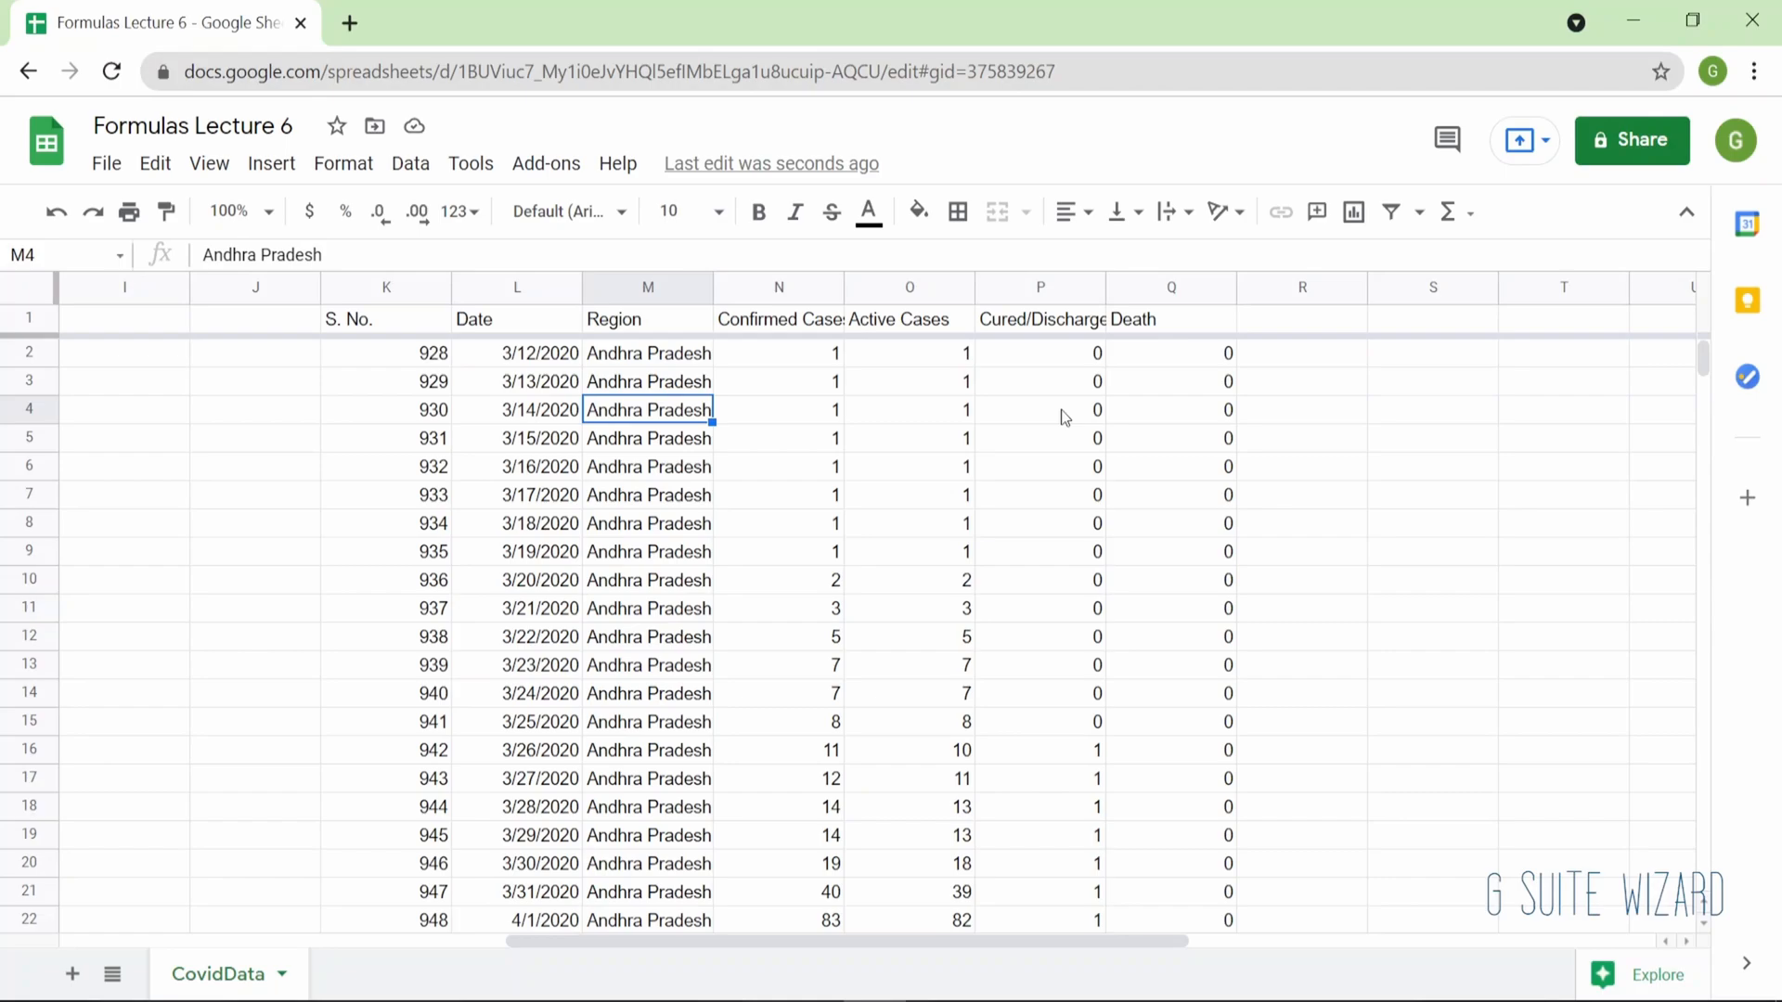
# Extend the QUERY condition in K1 with a second requirement: and C = 'India'.
pyautogui.press('Up')
pyautogui.press('Up')
pyautogui.press('Up')
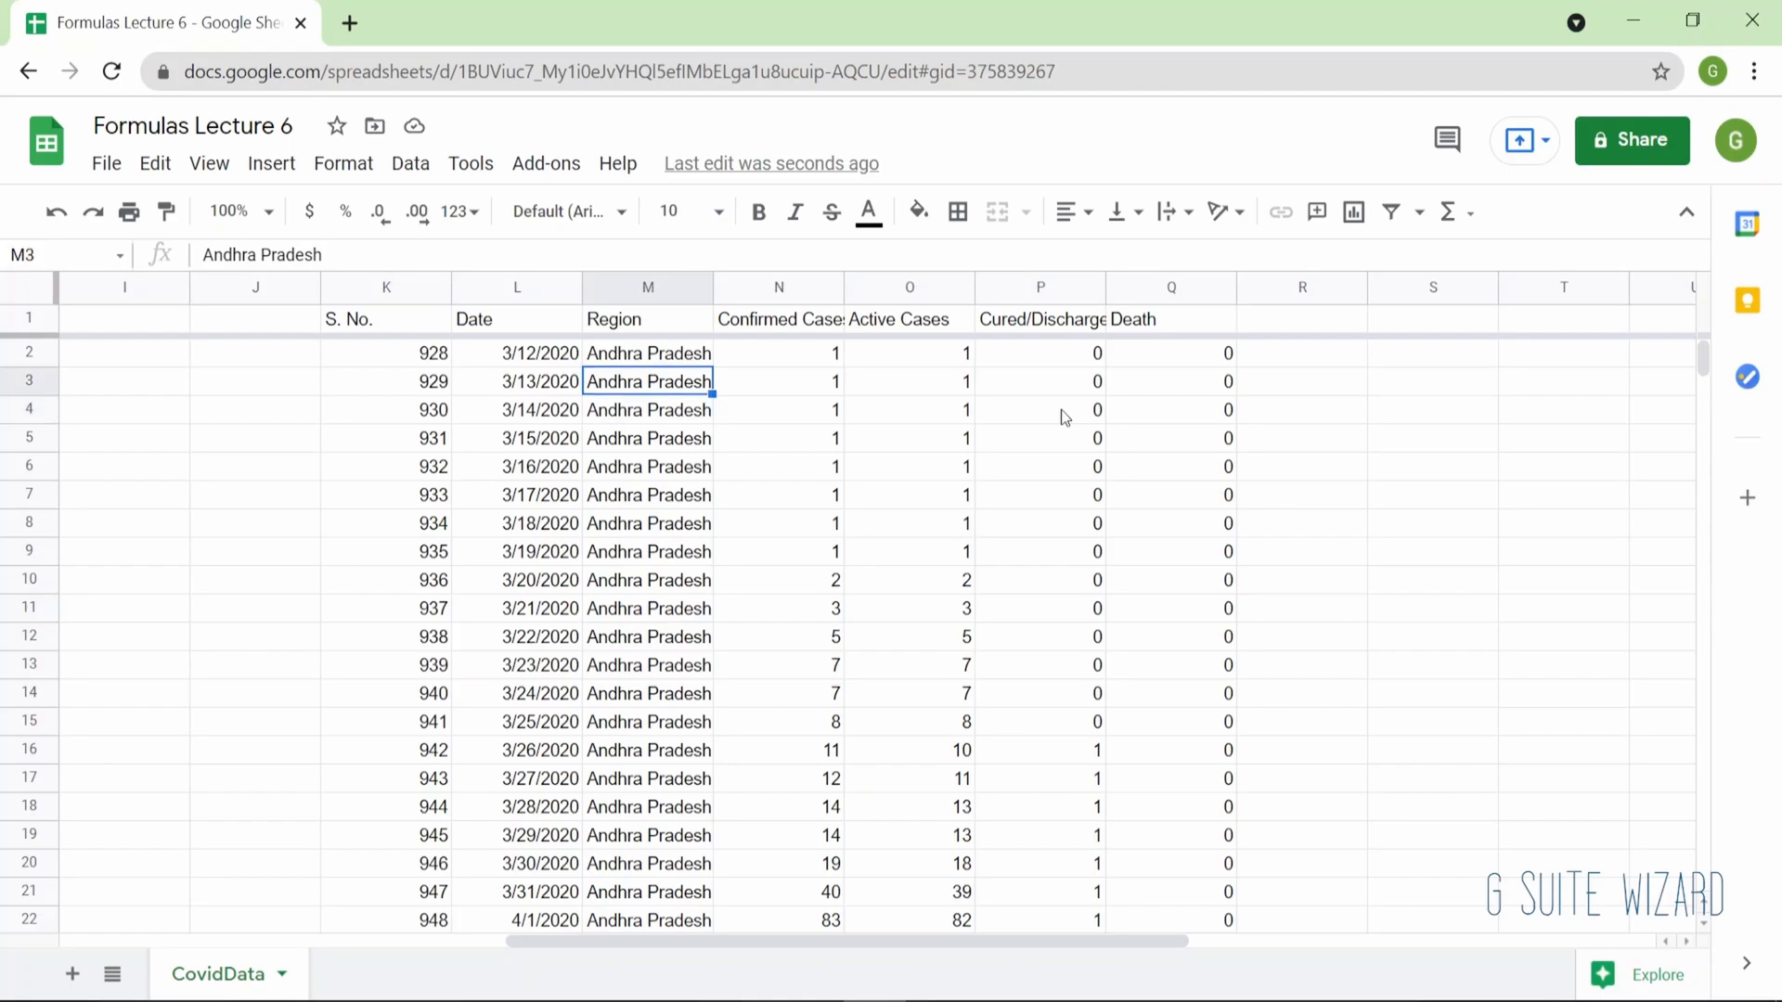
pyautogui.press('Left')
pyautogui.press('Left')
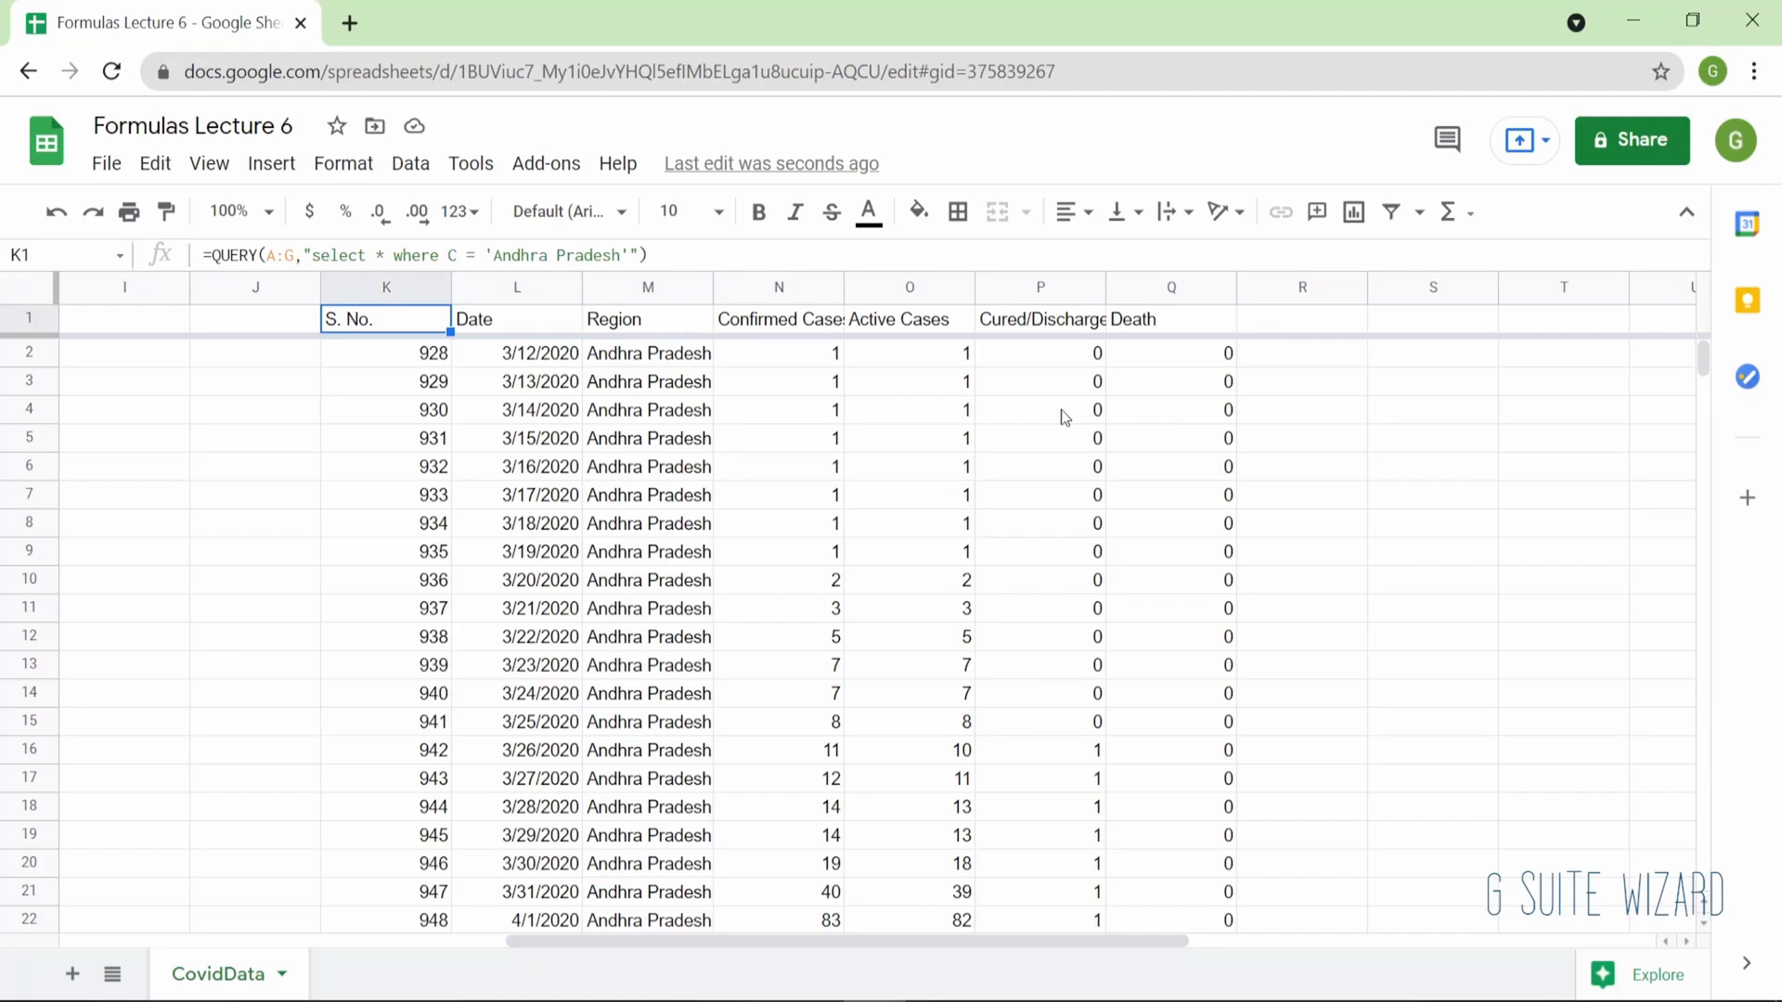
pyautogui.press('Return')
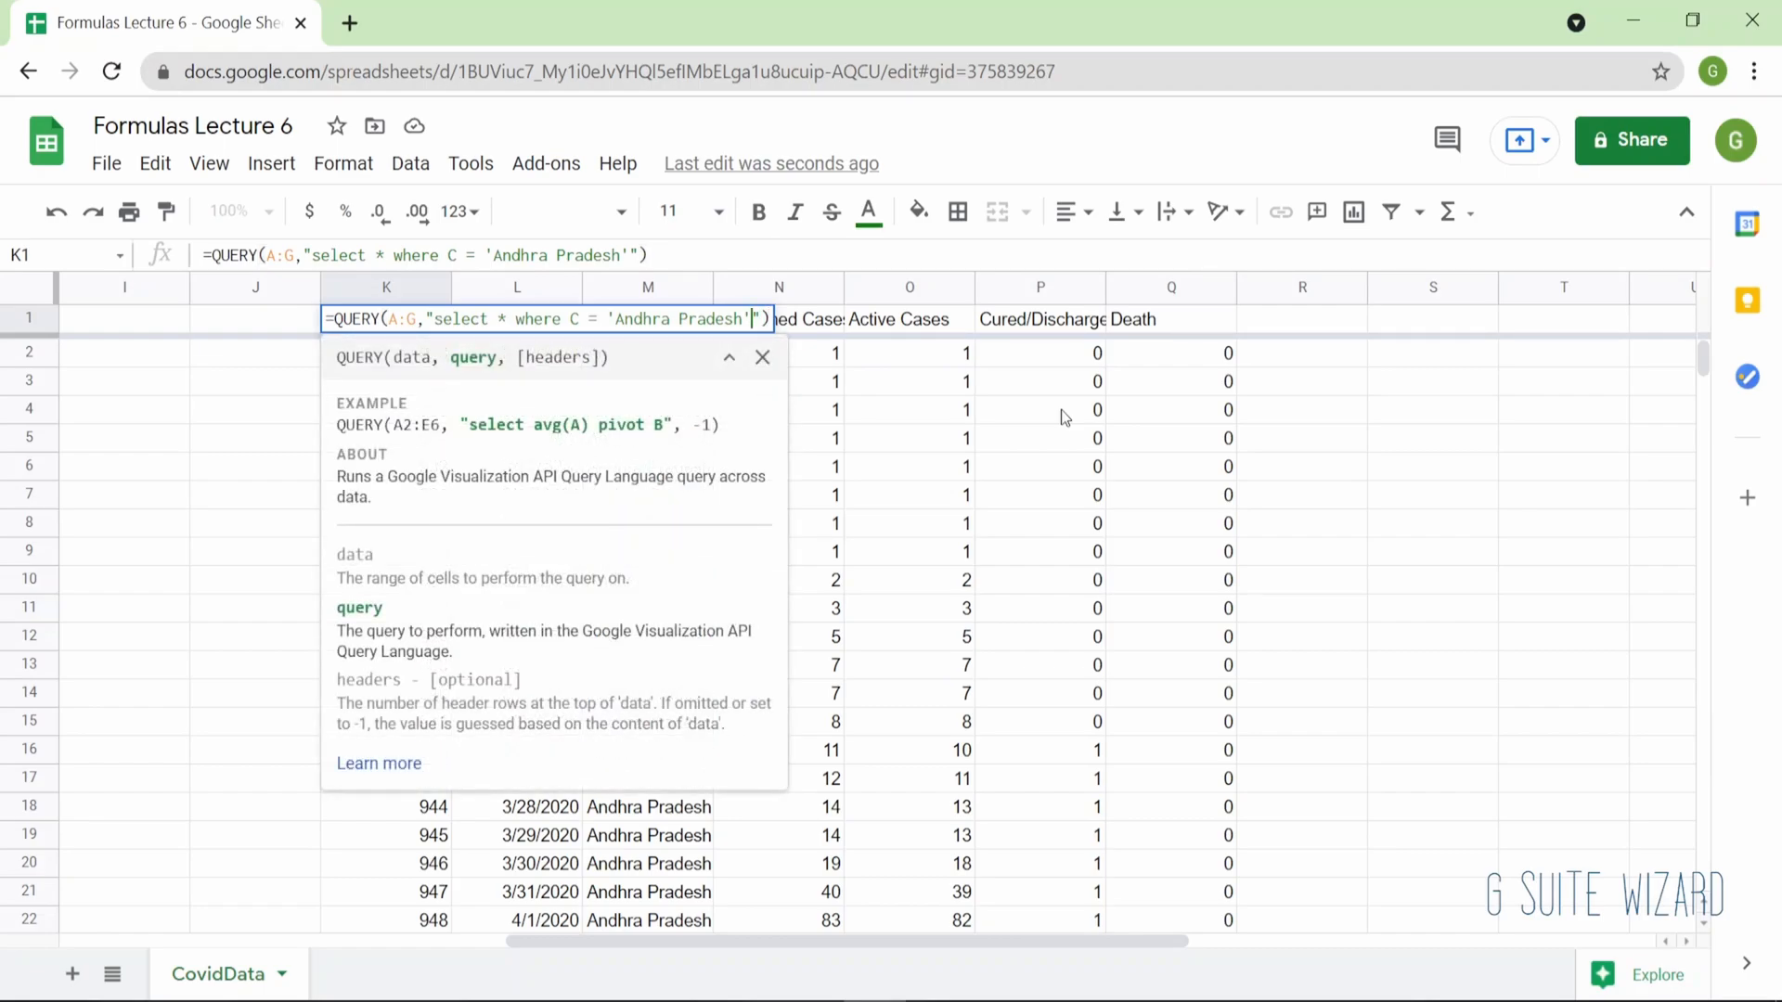
pyautogui.press('Left')
pyautogui.press('Left')
pyautogui.hscroll(-10, 142, 651)
pyautogui.scroll(-1, 141, 651)
pyautogui.scroll(-1, 141, 650)
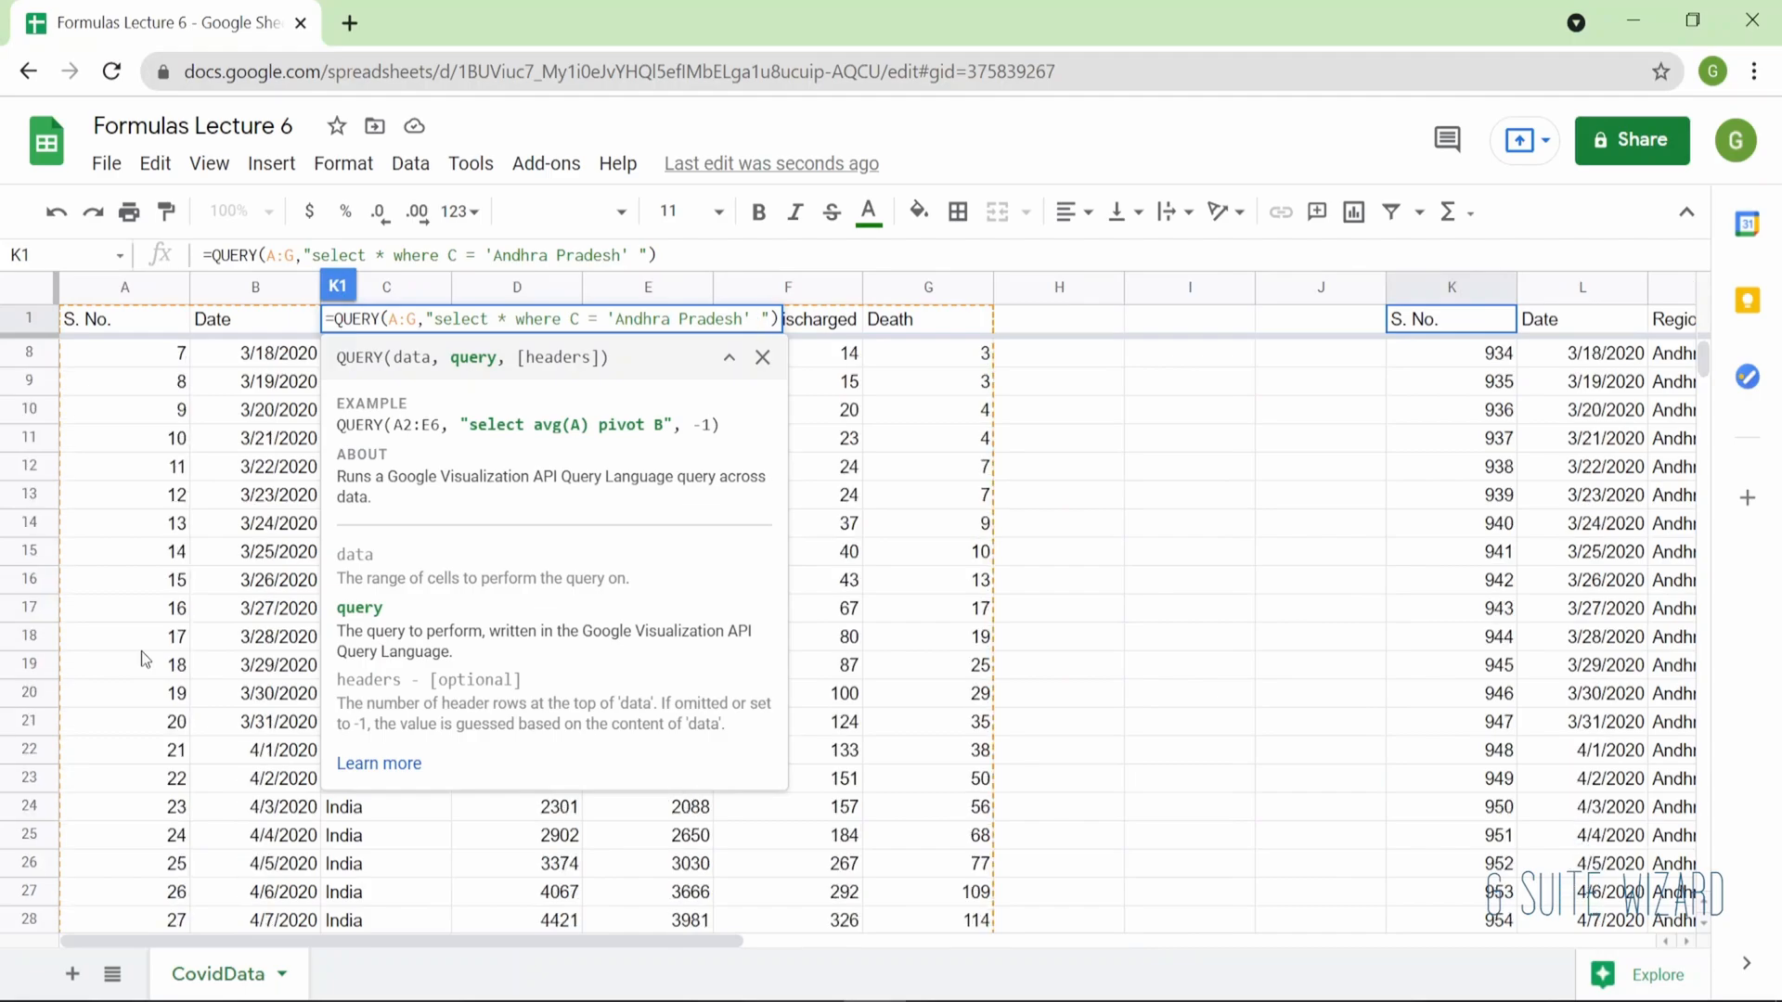
pyautogui.hscroll(4, 141, 650)
pyautogui.hscroll(3, 142, 650)
pyautogui.scroll(-1, 141, 650)
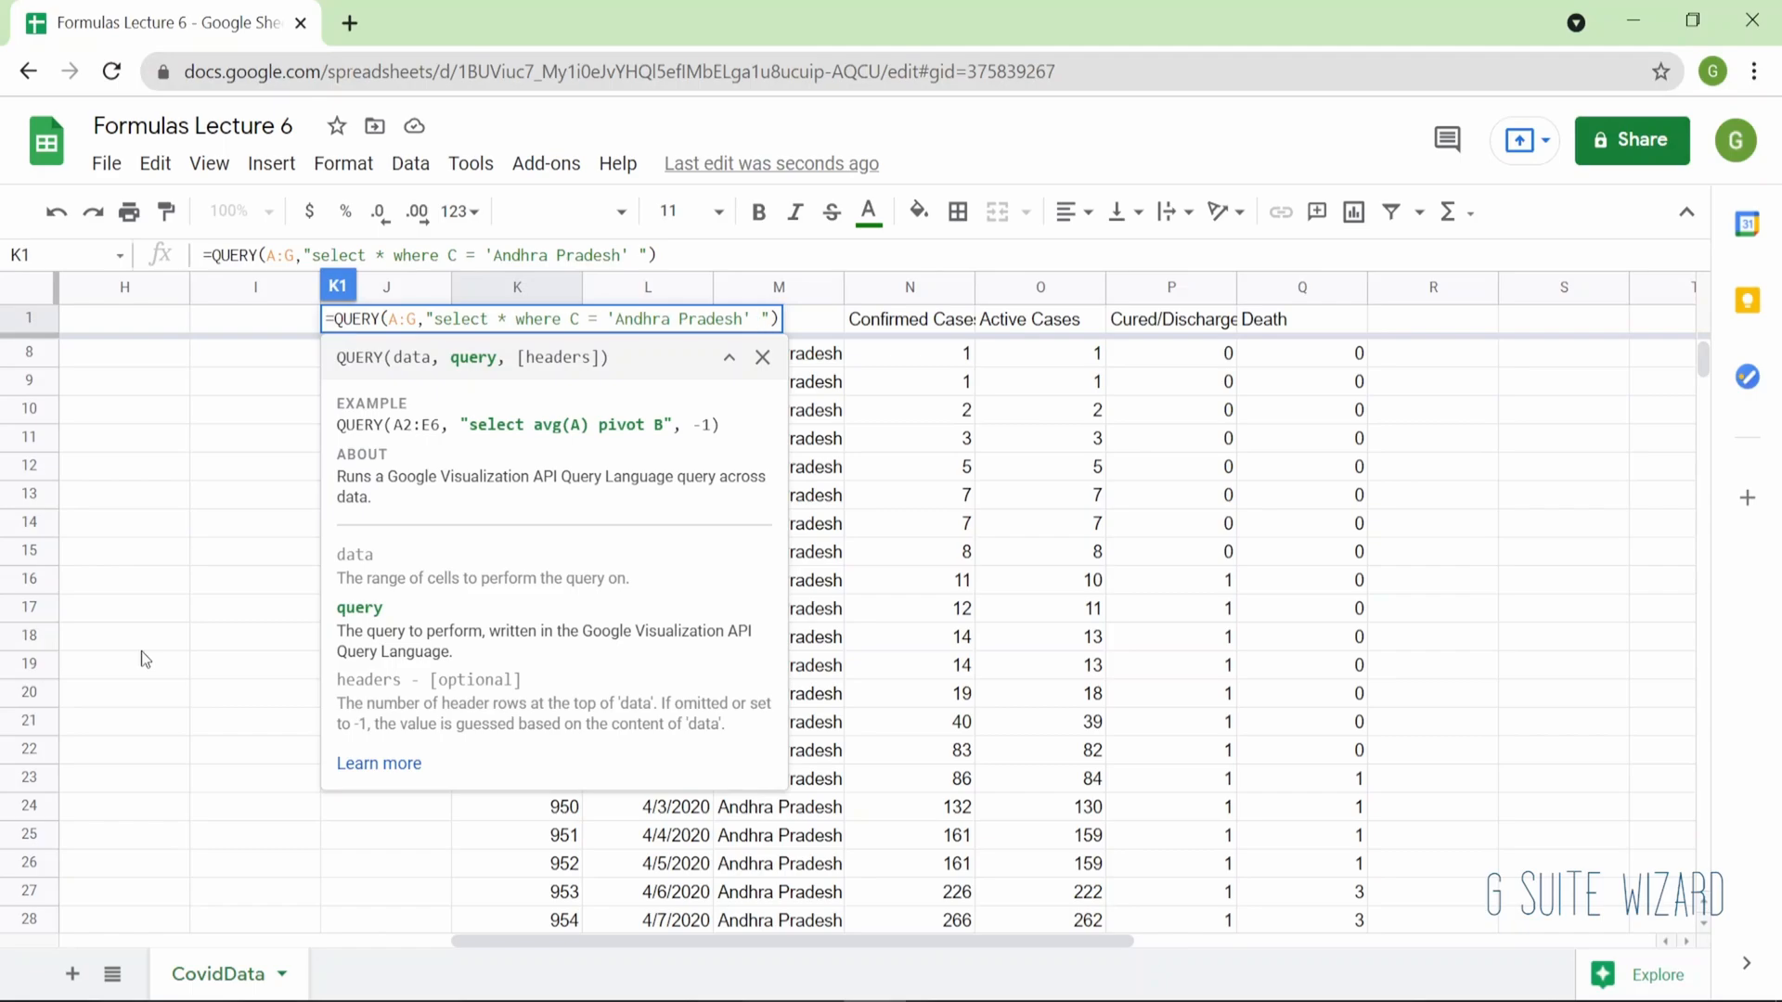
pyautogui.write('and C')
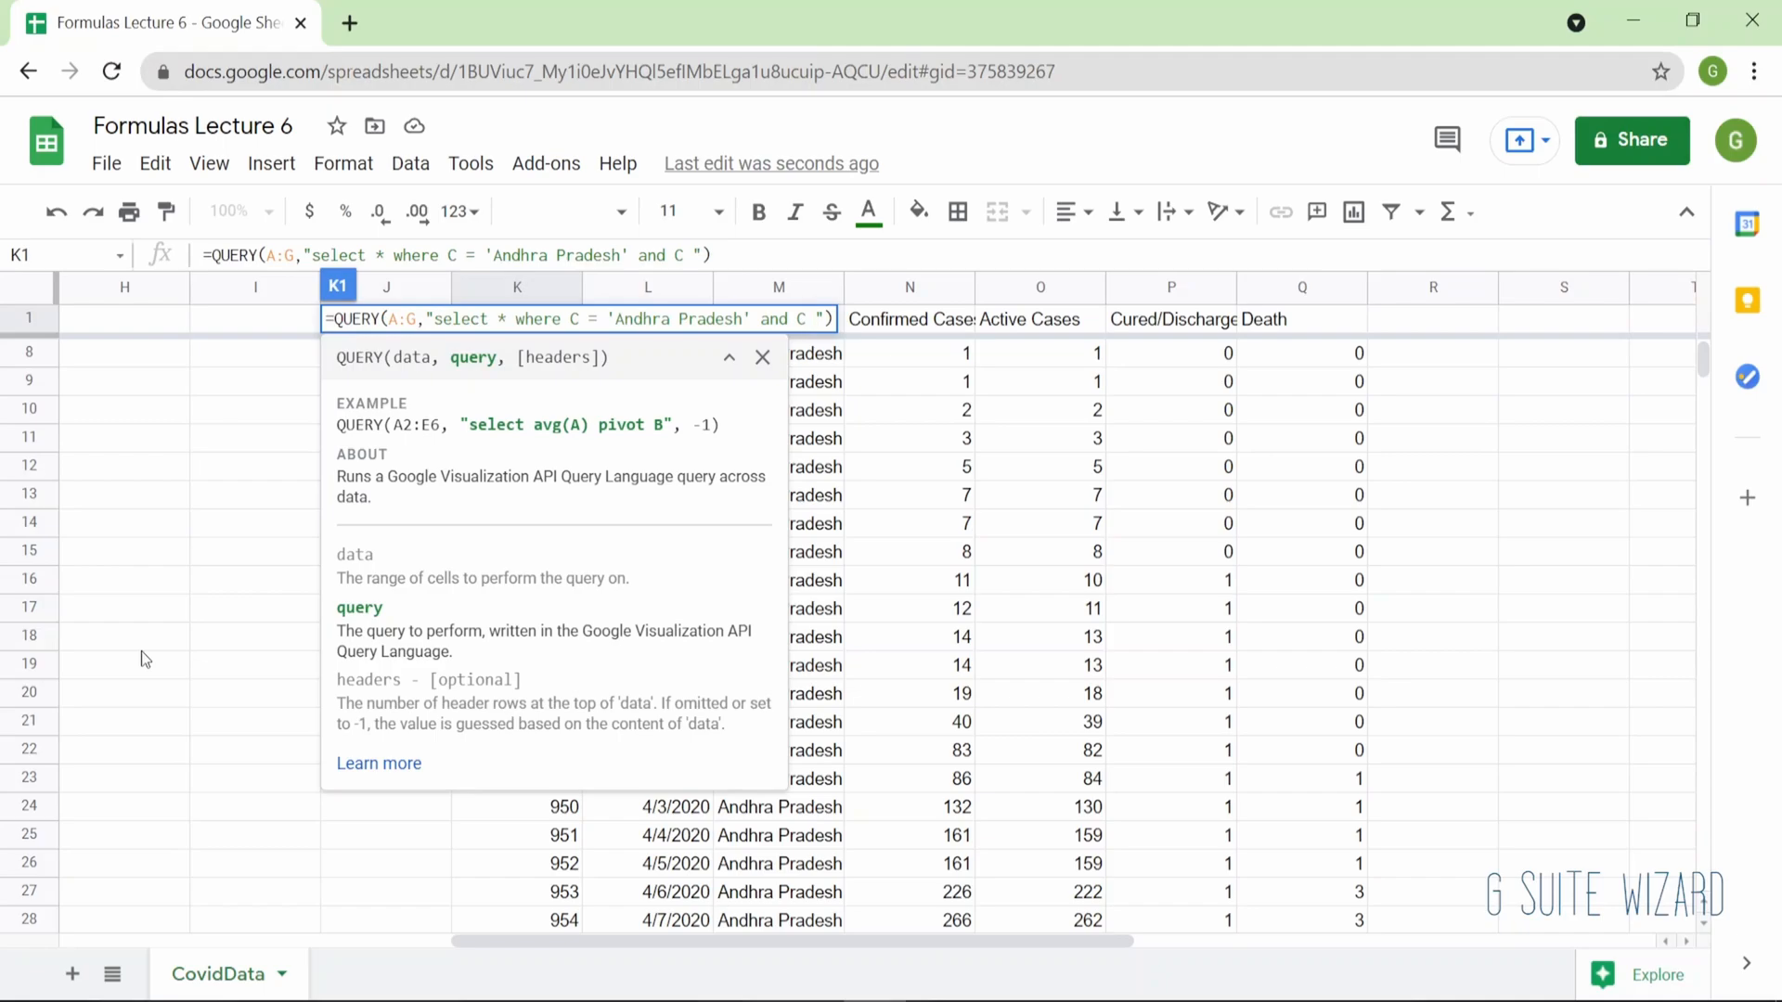
pyautogui.write("= '")
pyautogui.write('Indi')
pyautogui.write("'")
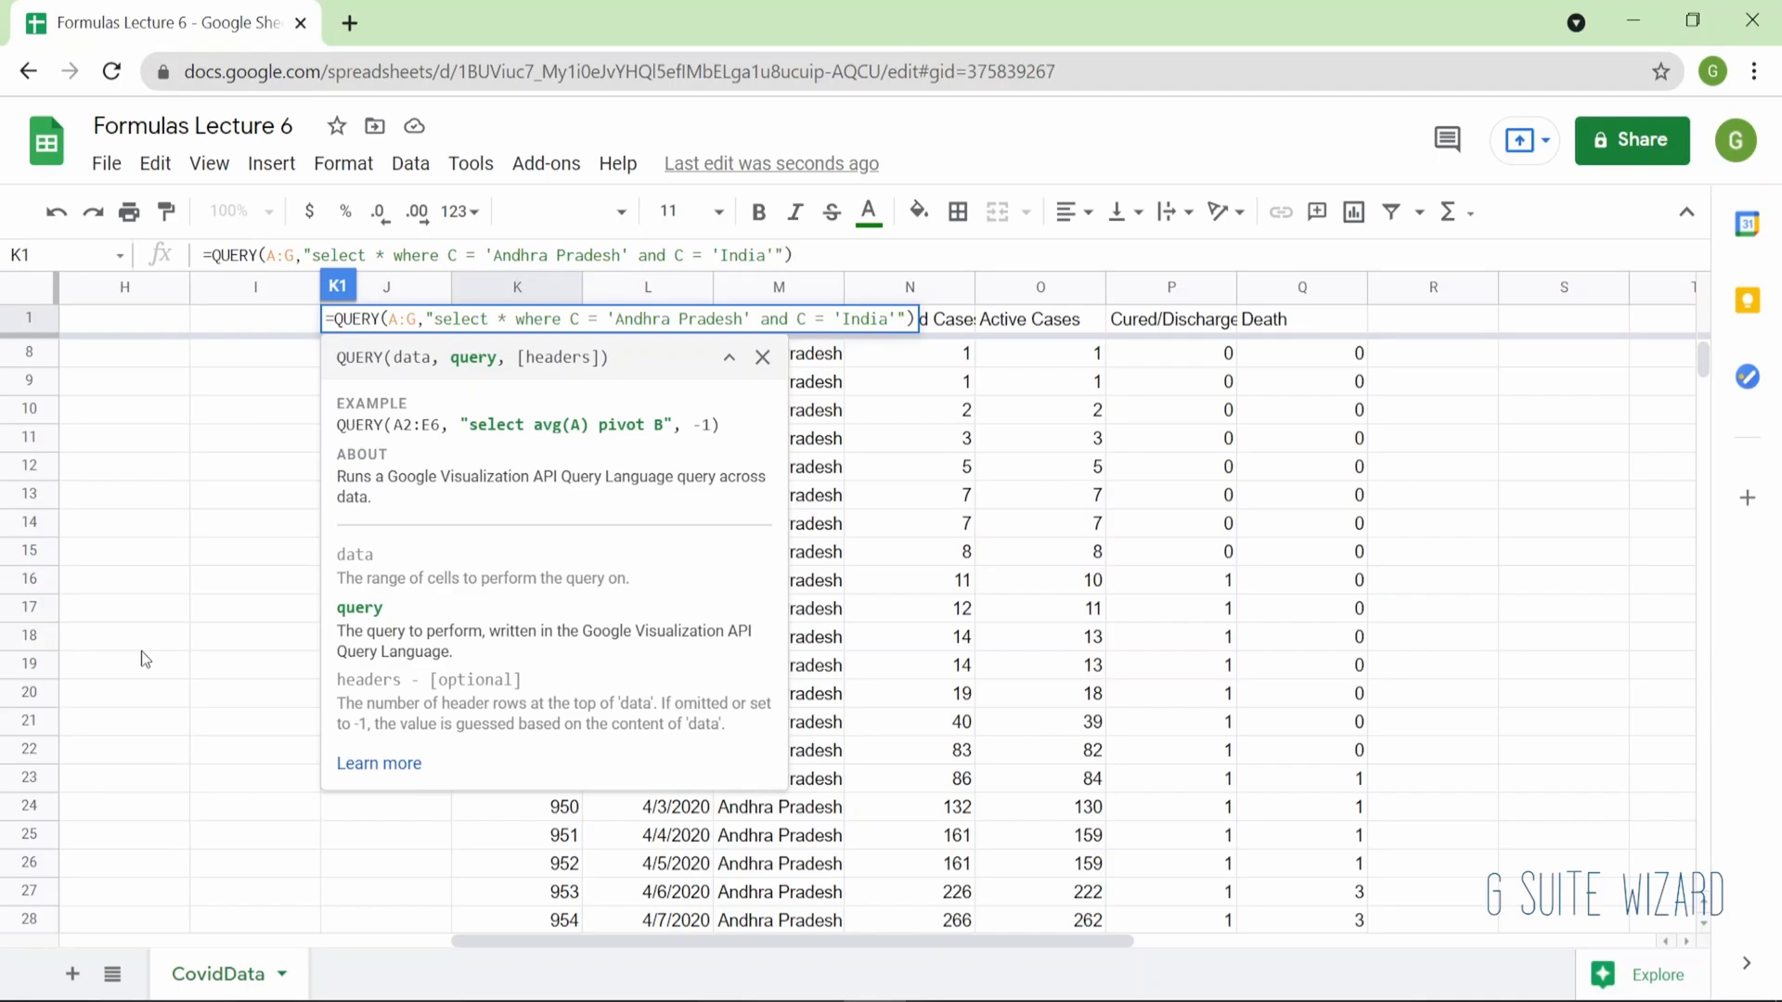
pyautogui.press('Return')
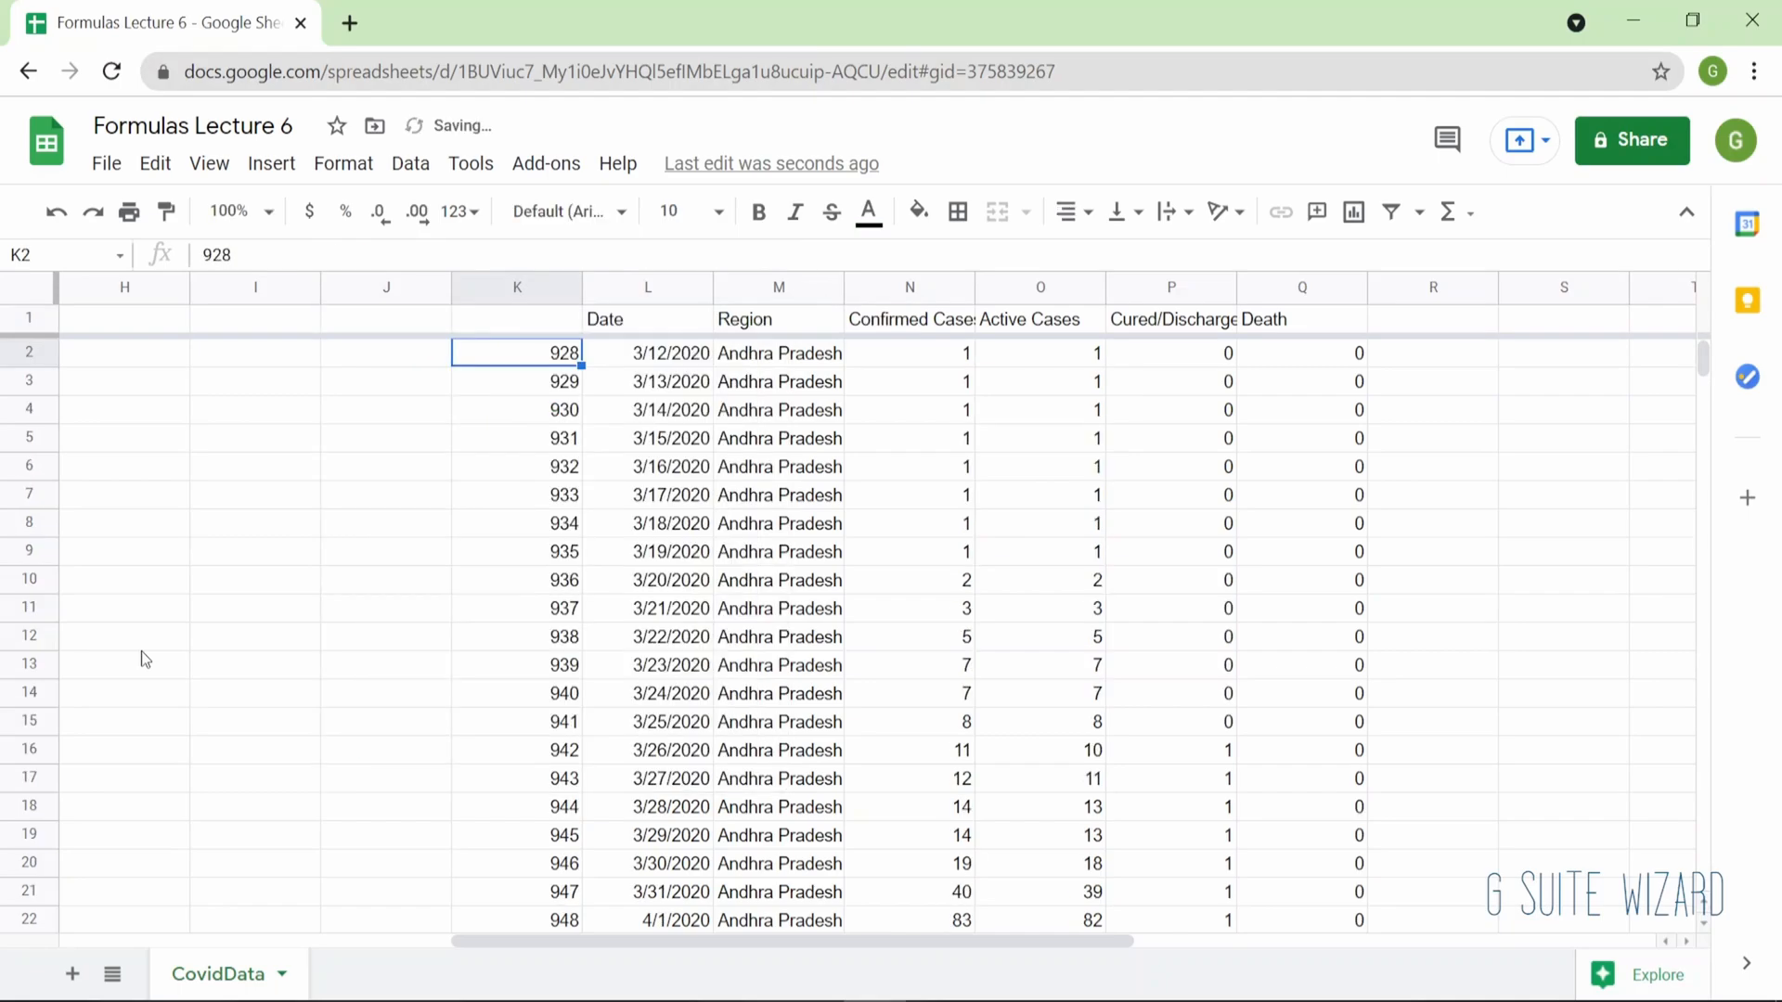
# Review the two-condition QUERY formula in K1 against the output rows below it.
pyautogui.press('Up')
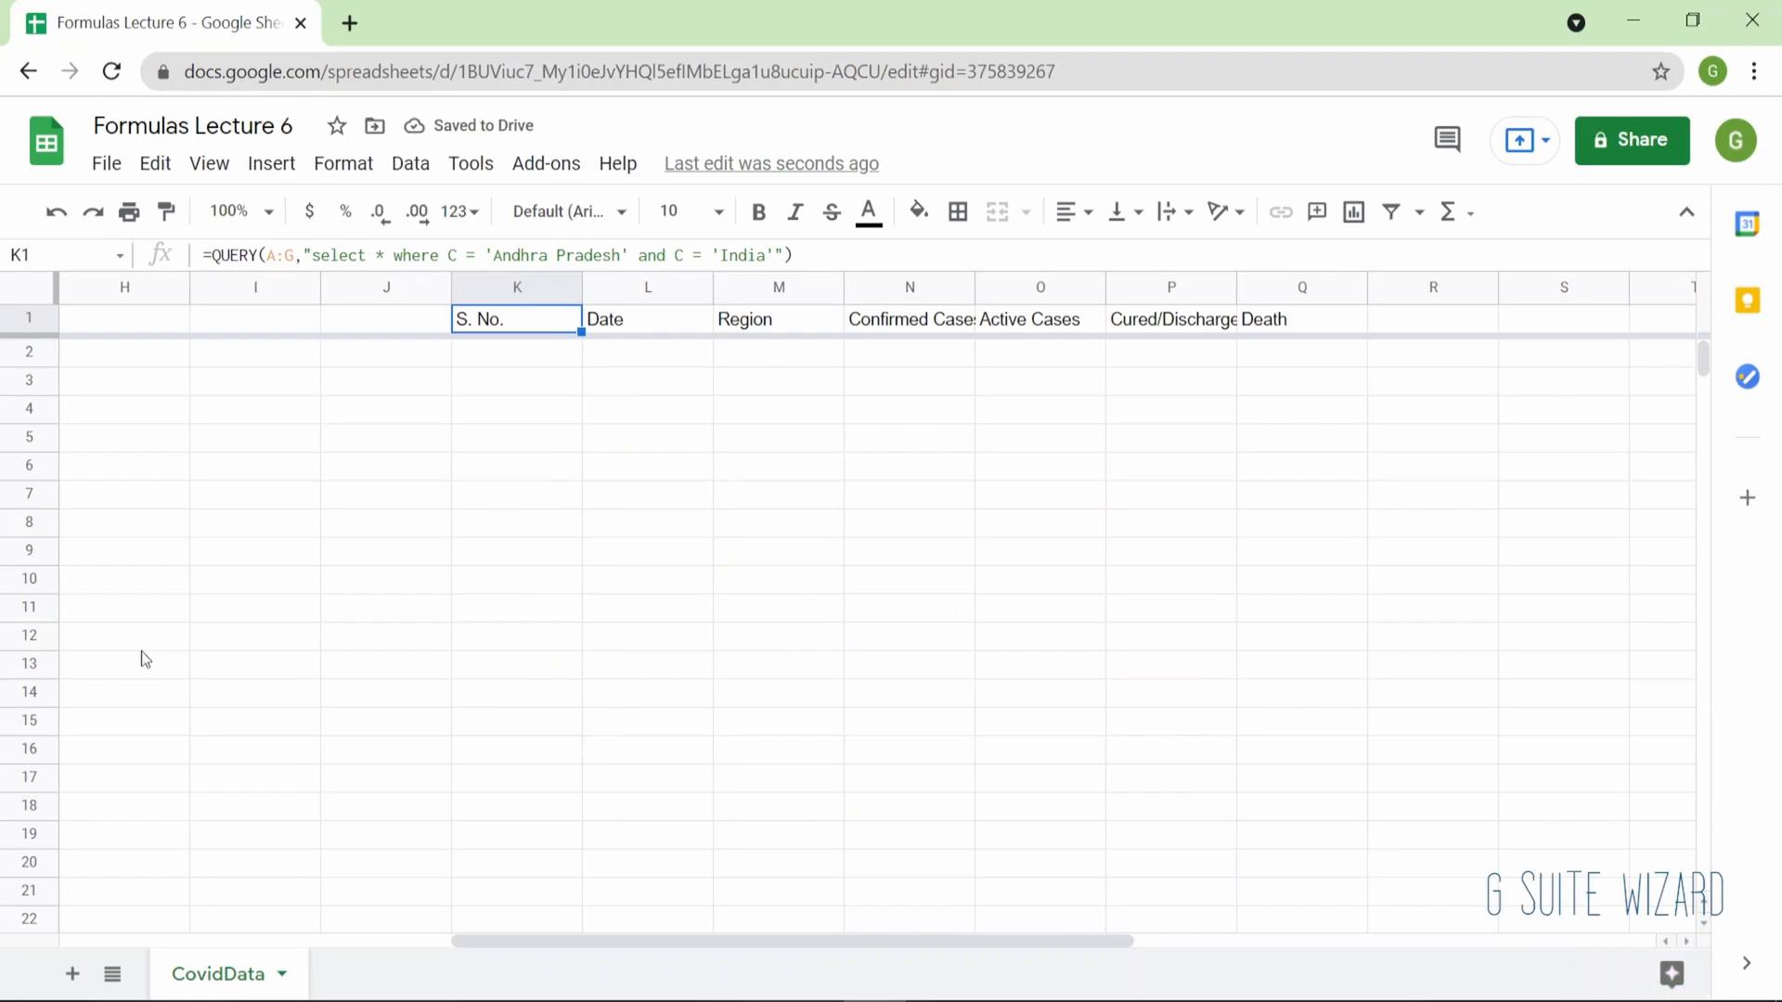
pyautogui.press('Return')
pyautogui.press('Return')
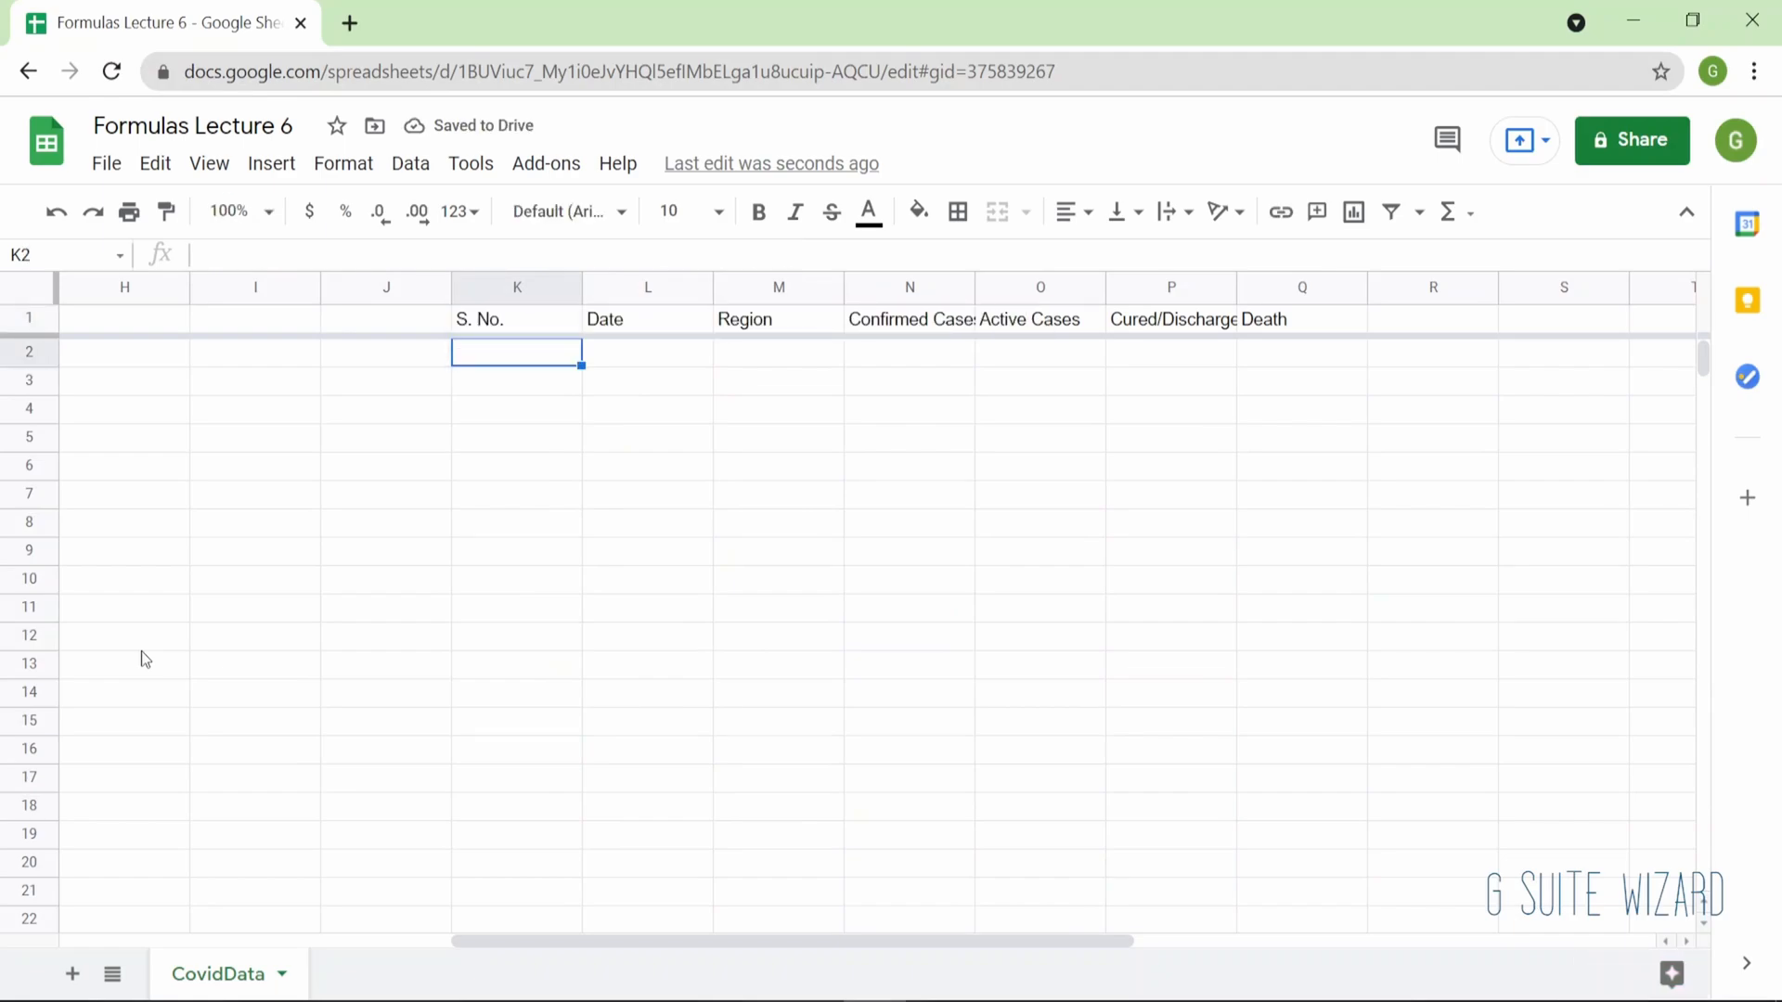
pyautogui.press('Up')
pyautogui.press('Return')
pyautogui.press('Return')
pyautogui.press('Down')
pyautogui.press('Up')
pyautogui.press('Up')
pyautogui.press('Down')
pyautogui.press('Up')
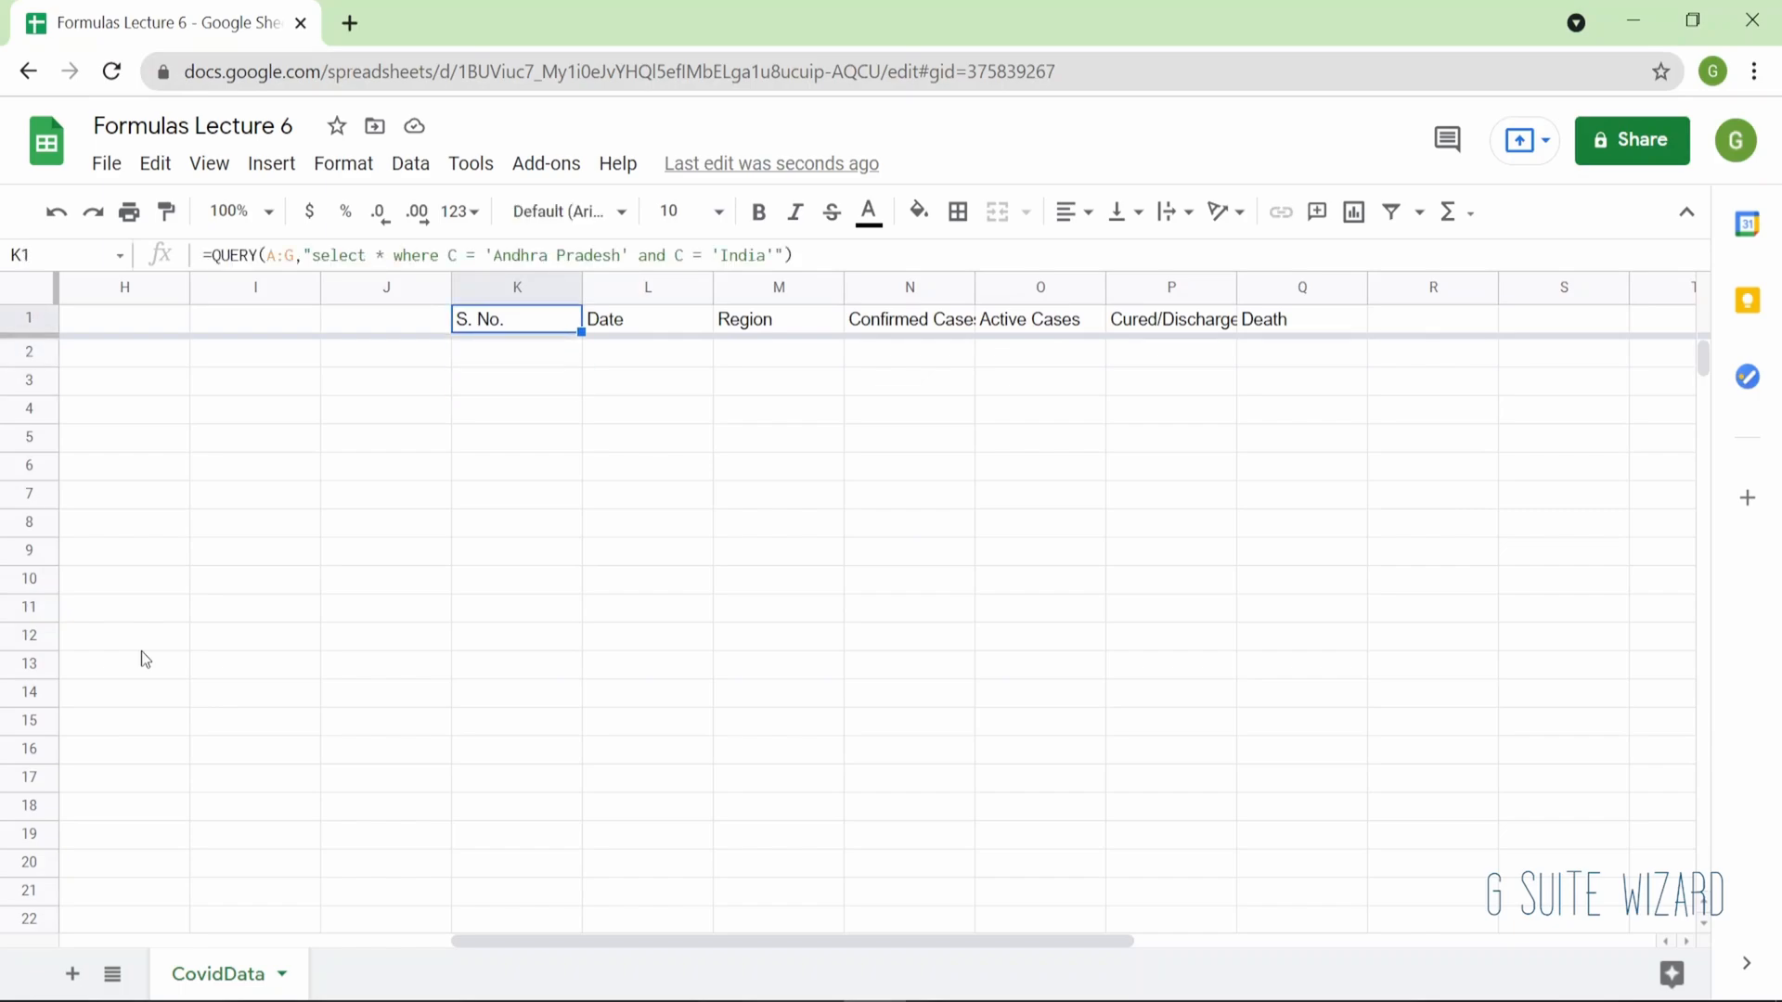
pyautogui.press('Return')
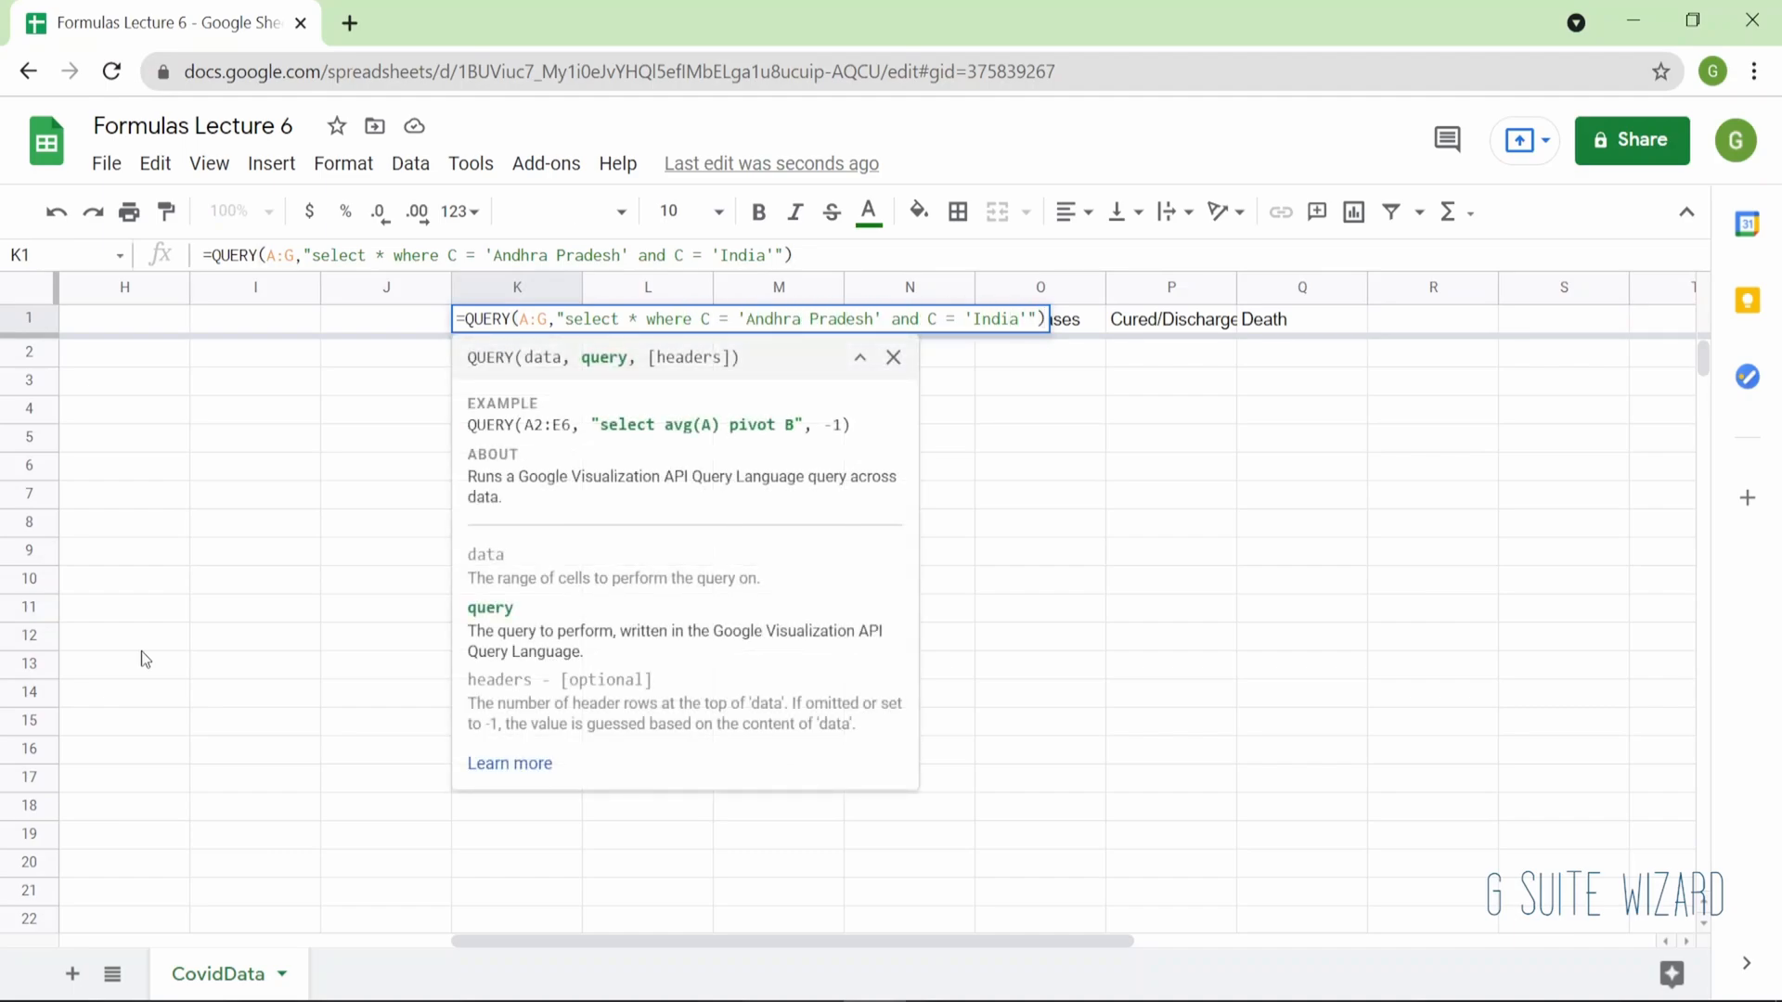
pyautogui.press('Right')
pyautogui.press('Return')
# Examine the Region column of the source data from C2 down to about row 98.
pyautogui.press('Left')
pyautogui.press('Home')
pyautogui.press('Right')
pyautogui.press('Right')
pyautogui.press('Right')
pyautogui.press('Left')
pyautogui.press('F2')
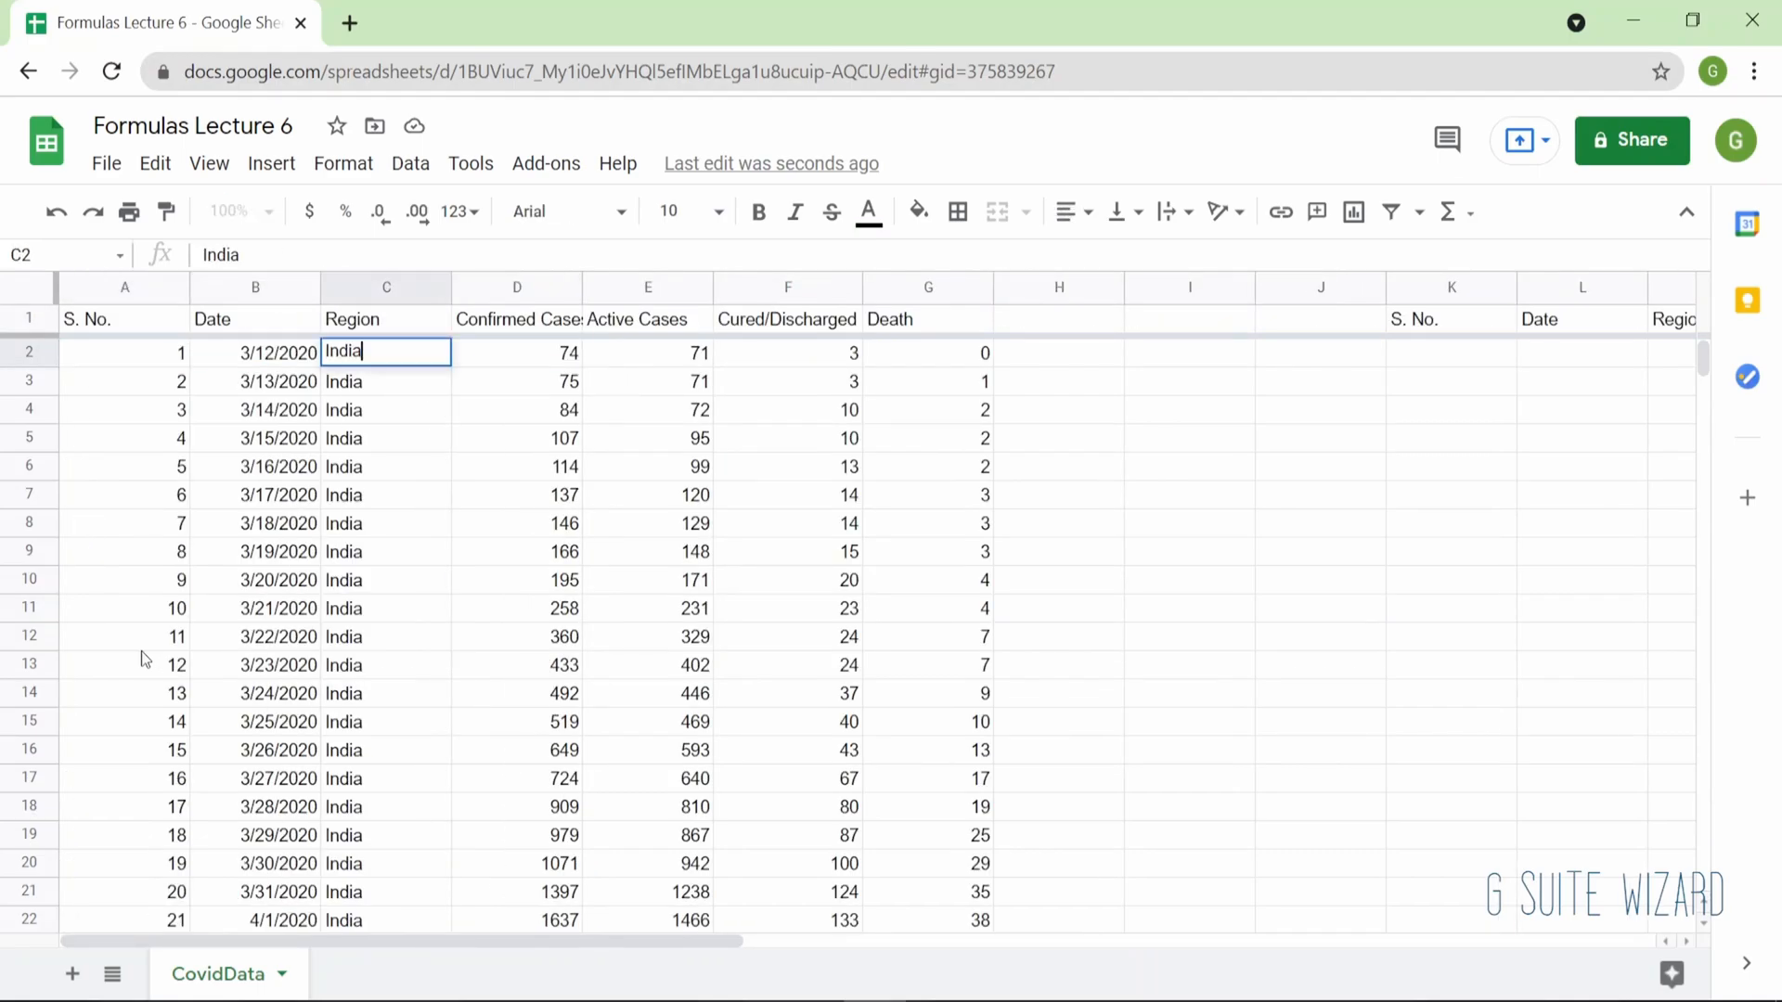
pyautogui.press('Escape')
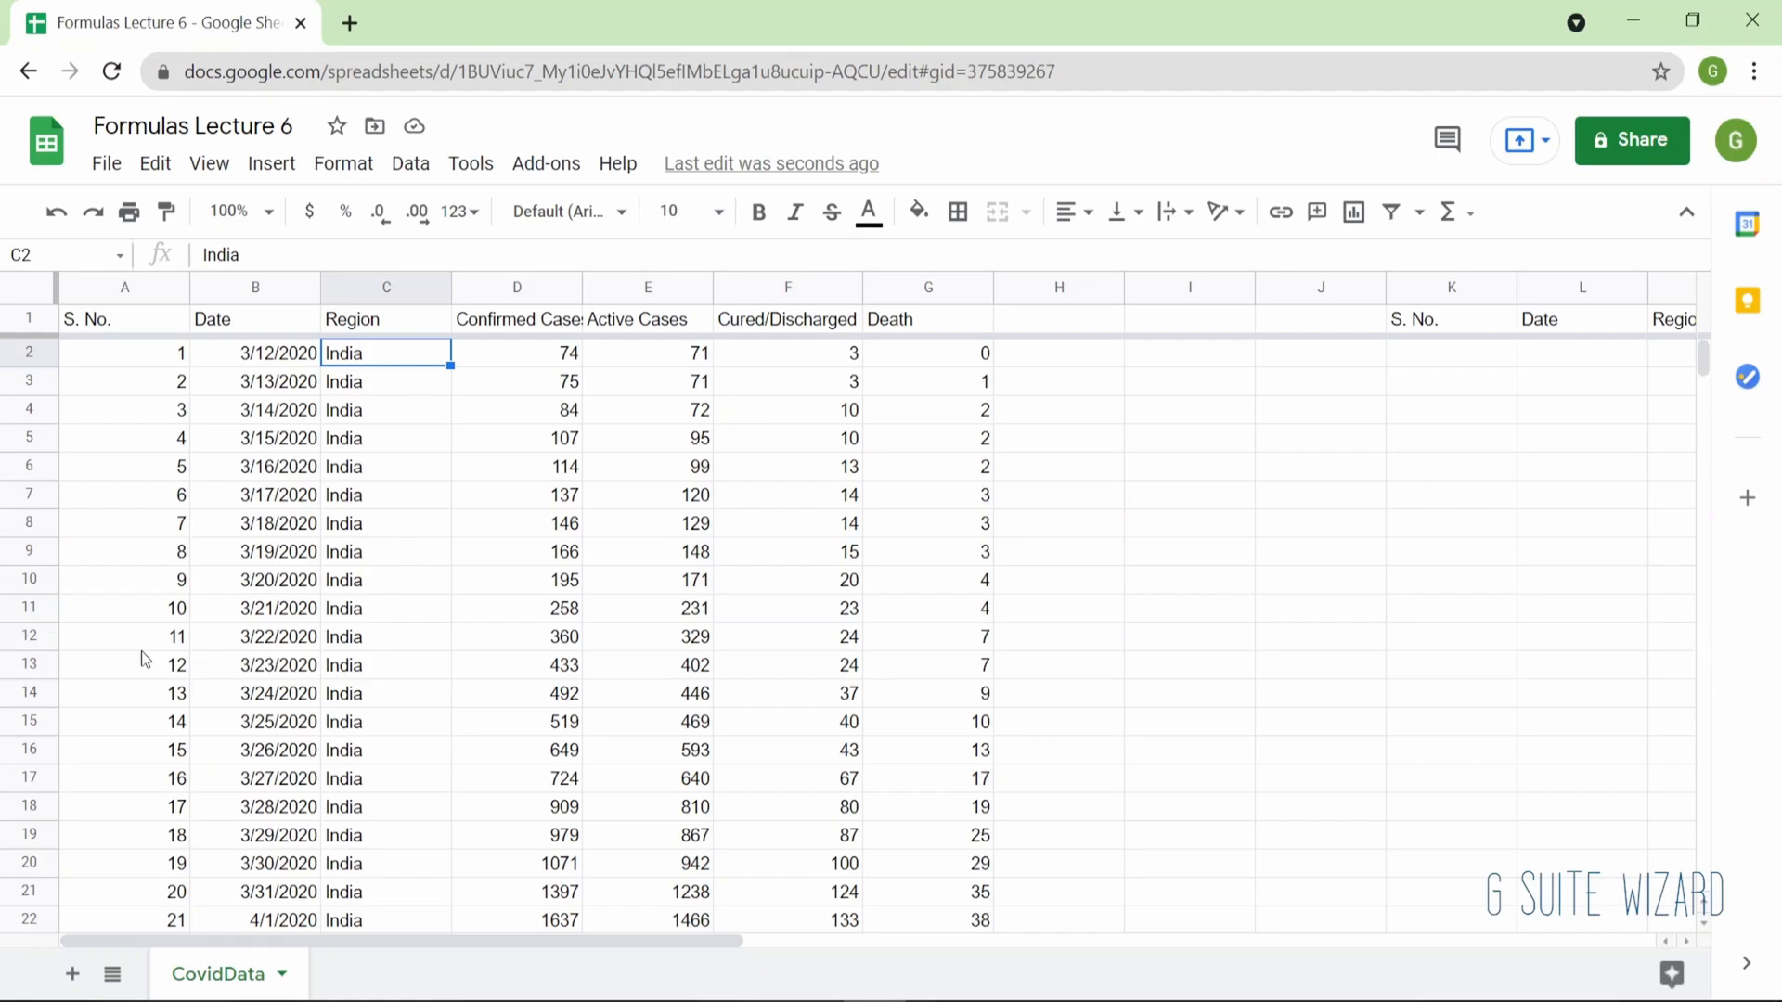
pyautogui.press('Down')
pyautogui.press('Down')
pyautogui.press('Down')
pyautogui.press('Down')
pyautogui.press('Down')
pyautogui.press('Down')
pyautogui.press('Down')
pyautogui.press('Down')
pyautogui.press('Down')
pyautogui.press('Down')
pyautogui.press('Down')
pyautogui.press('Down')
pyautogui.press('Down')
pyautogui.press('Down')
pyautogui.press('Down')
pyautogui.press('Down')
pyautogui.press('Down')
pyautogui.press('Down')
pyautogui.press('Down')
pyautogui.press('Down')
pyautogui.press('Down')
pyautogui.press('Down')
pyautogui.press('Down')
pyautogui.press('Down')
pyautogui.press('Down')
pyautogui.press('Down')
pyautogui.press('Down')
pyautogui.press('Down')
pyautogui.press('Down')
pyautogui.press('Down')
pyautogui.press('Down')
pyautogui.press('Down')
pyautogui.press('Down')
pyautogui.press('Down')
pyautogui.press('Down')
pyautogui.press('Down')
pyautogui.press('Down')
pyautogui.press('Down')
pyautogui.press('Down')
pyautogui.press('Down')
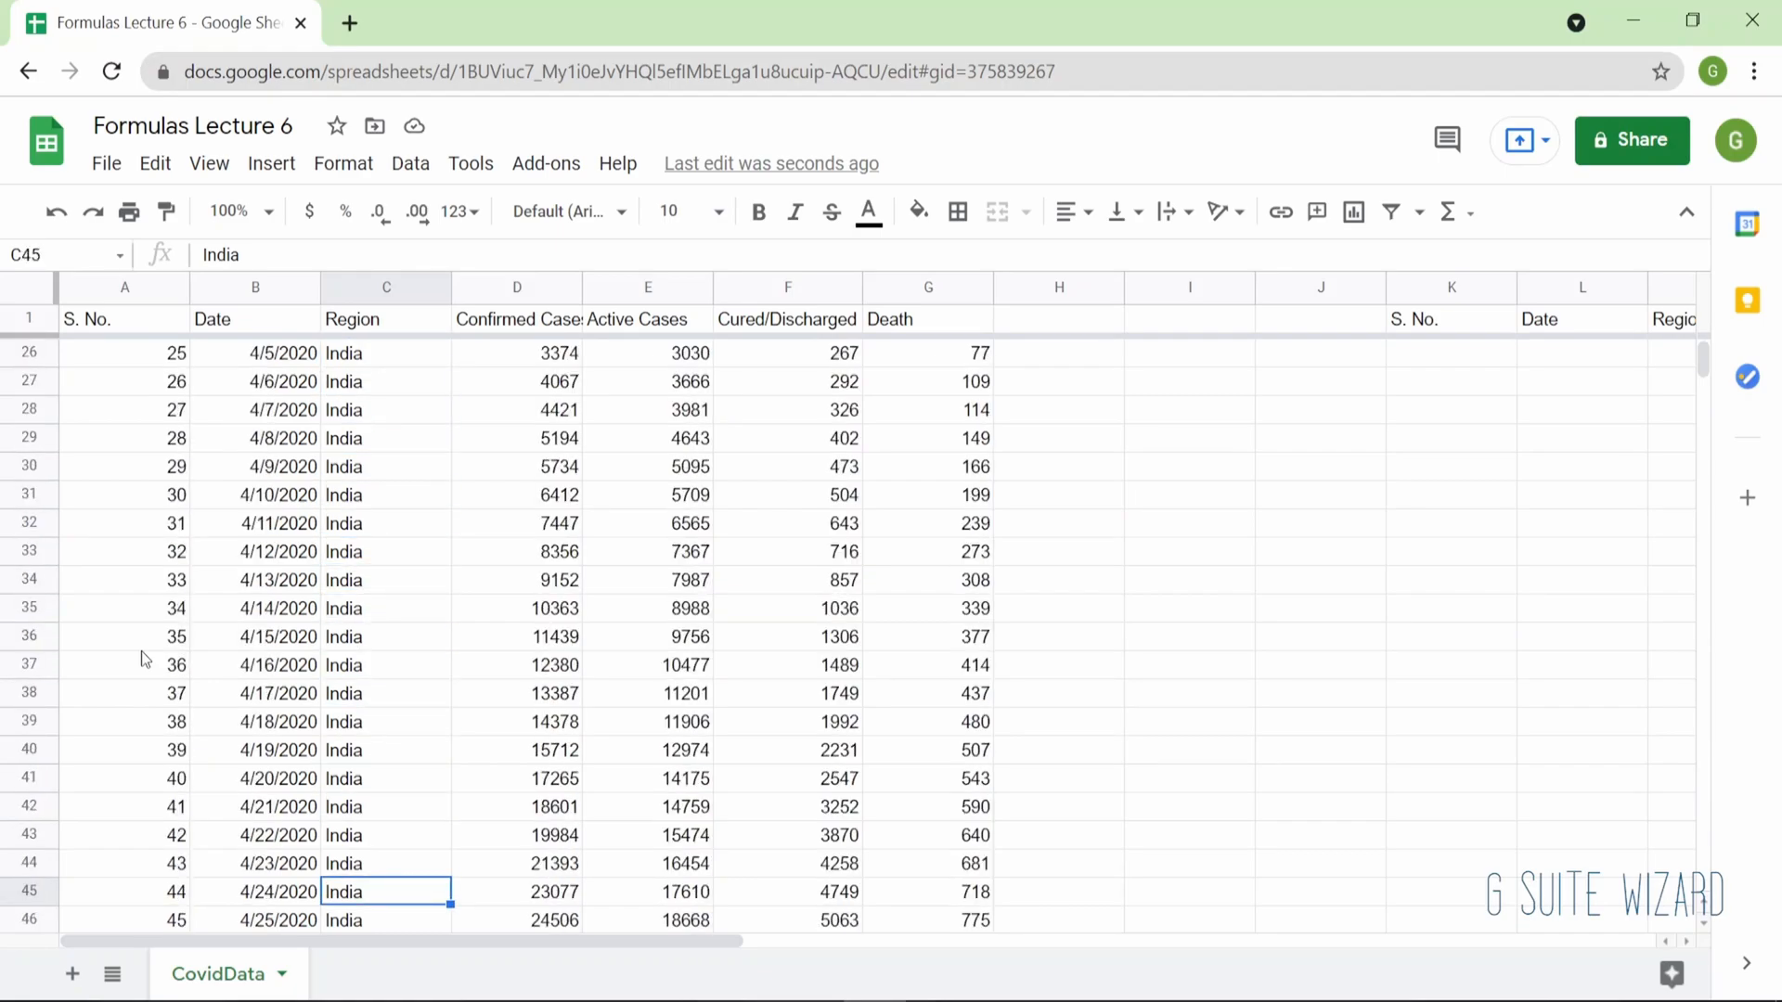
pyautogui.press('Down')
pyautogui.press('Down')
pyautogui.press('Down')
pyautogui.press('Down')
pyautogui.press('Down')
pyautogui.press('Down')
pyautogui.press('Down')
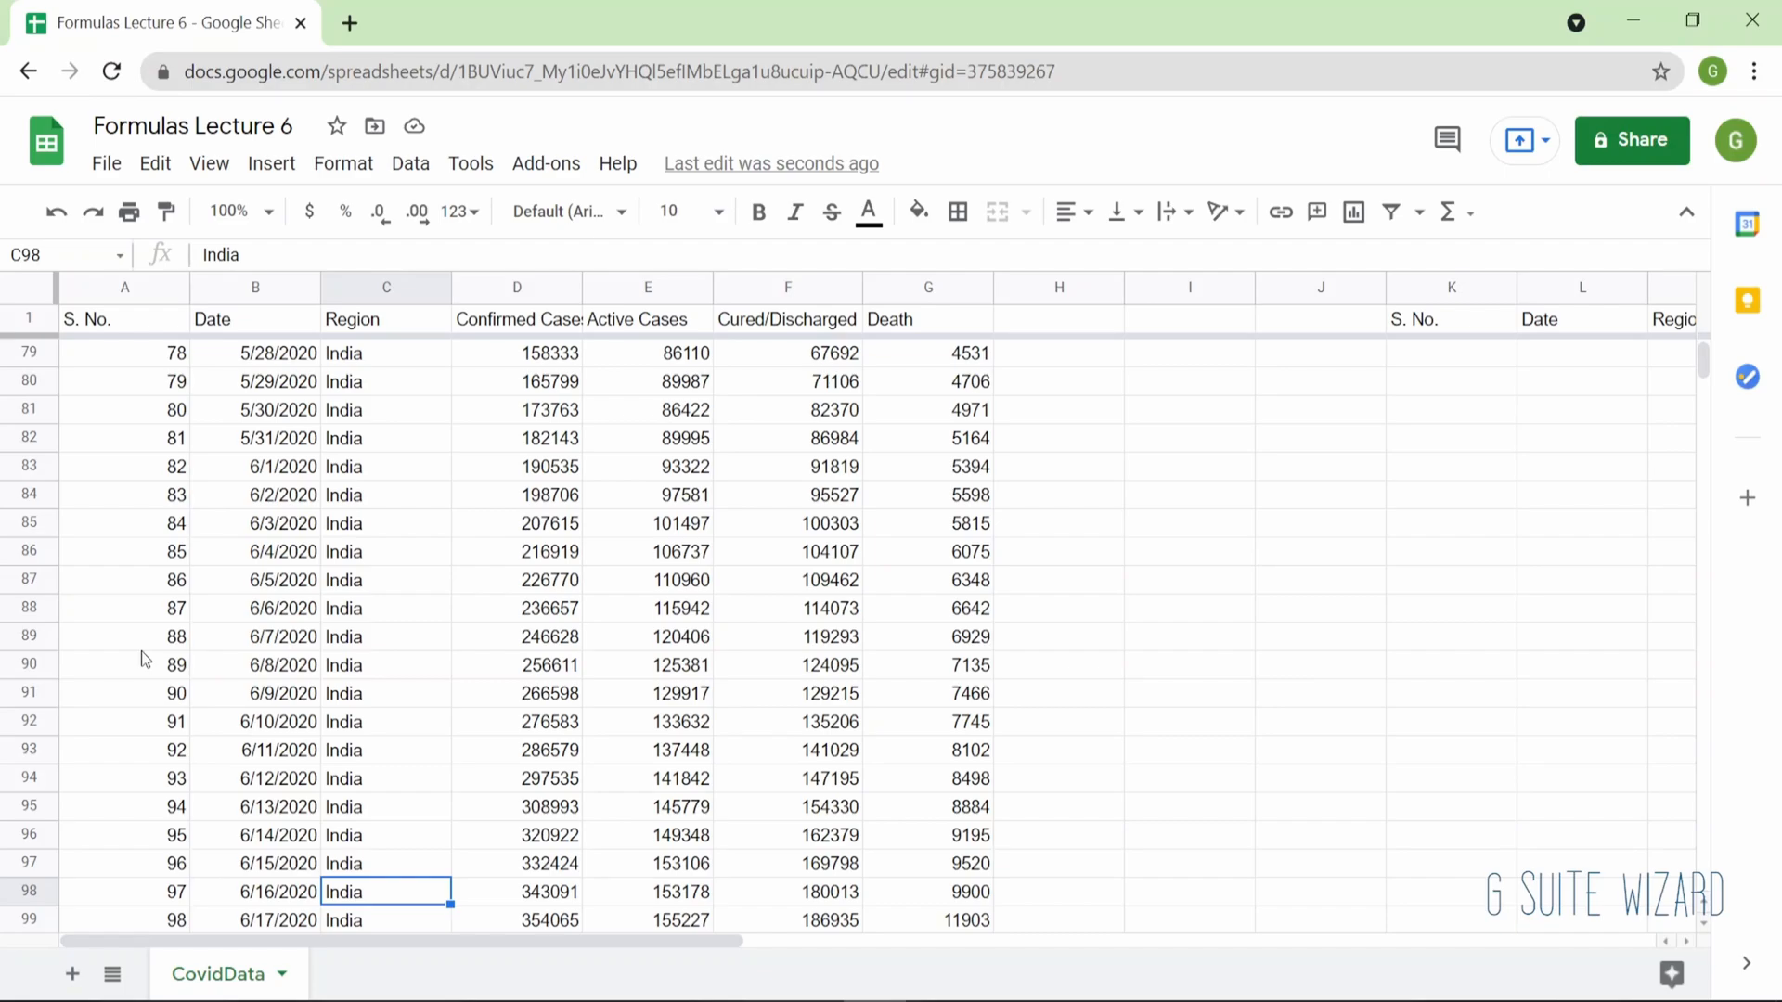
# Replace the second condition of the QUERY in K1 with D > 10000, keeping the Andhra Pradesh condition.
pyautogui.hotkey('ctrl', 'Up')
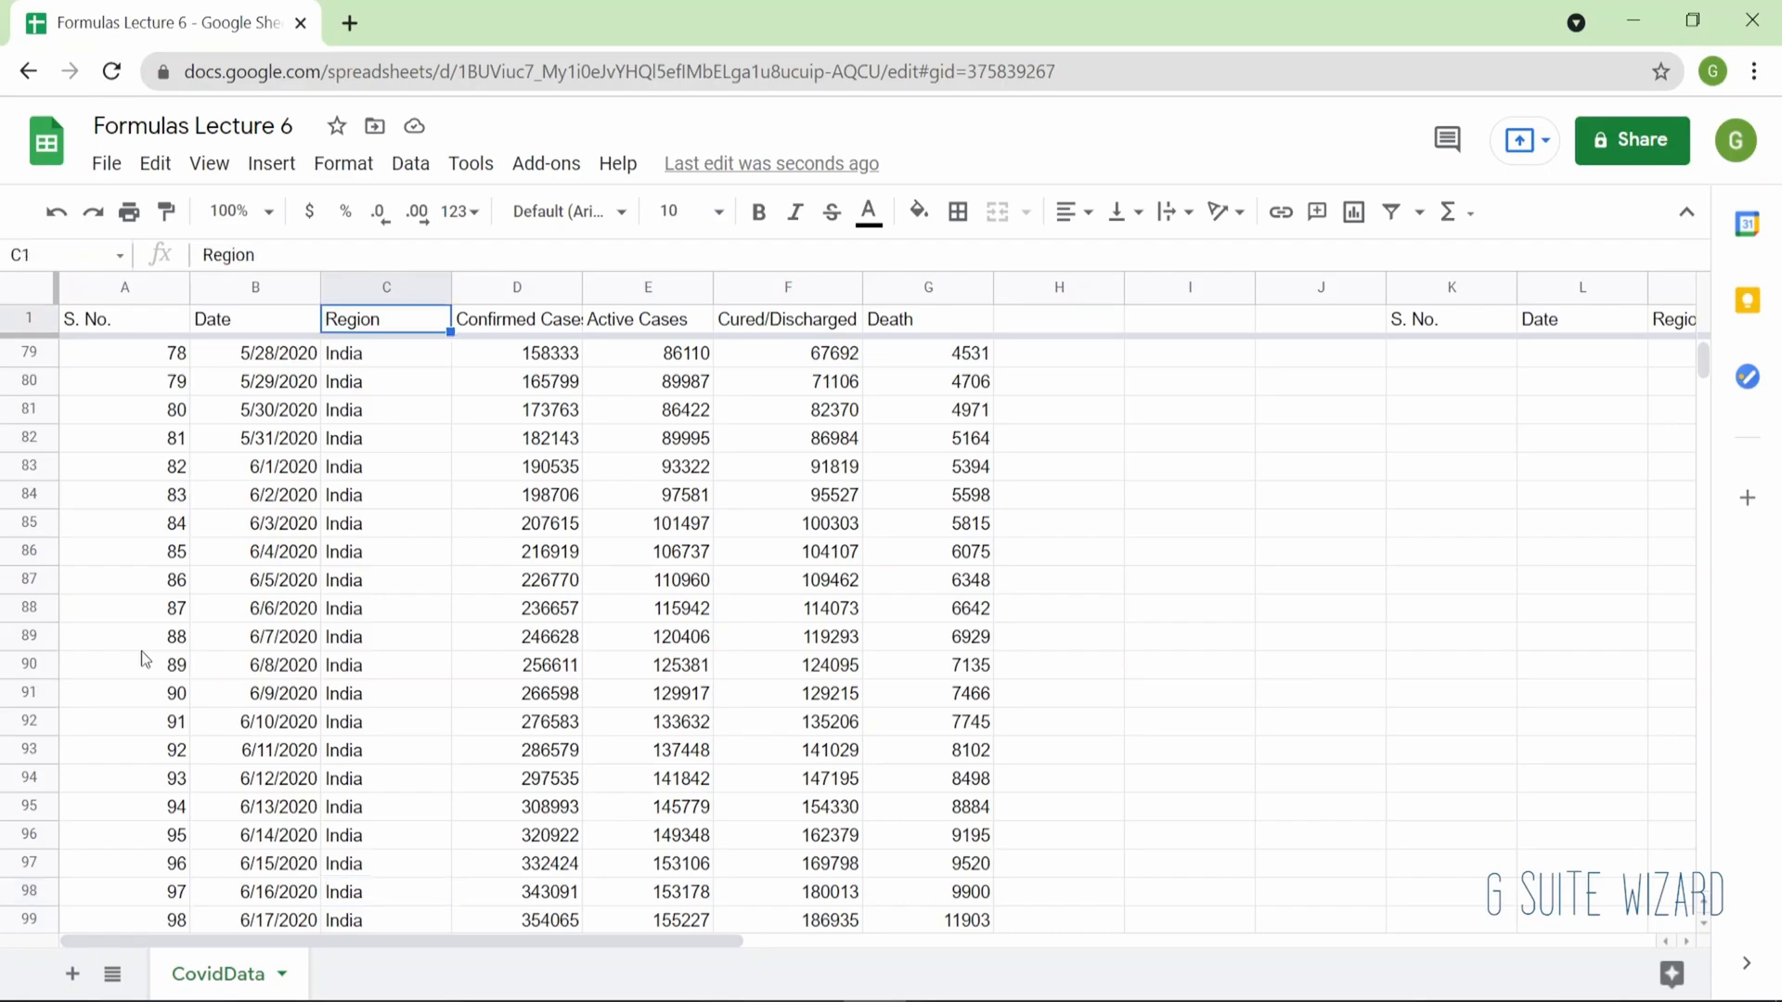
pyautogui.press('Right')
pyautogui.press('Right')
pyautogui.hotkey('ctrl', 'Right')
pyautogui.hotkey('ctrl', 'Right')
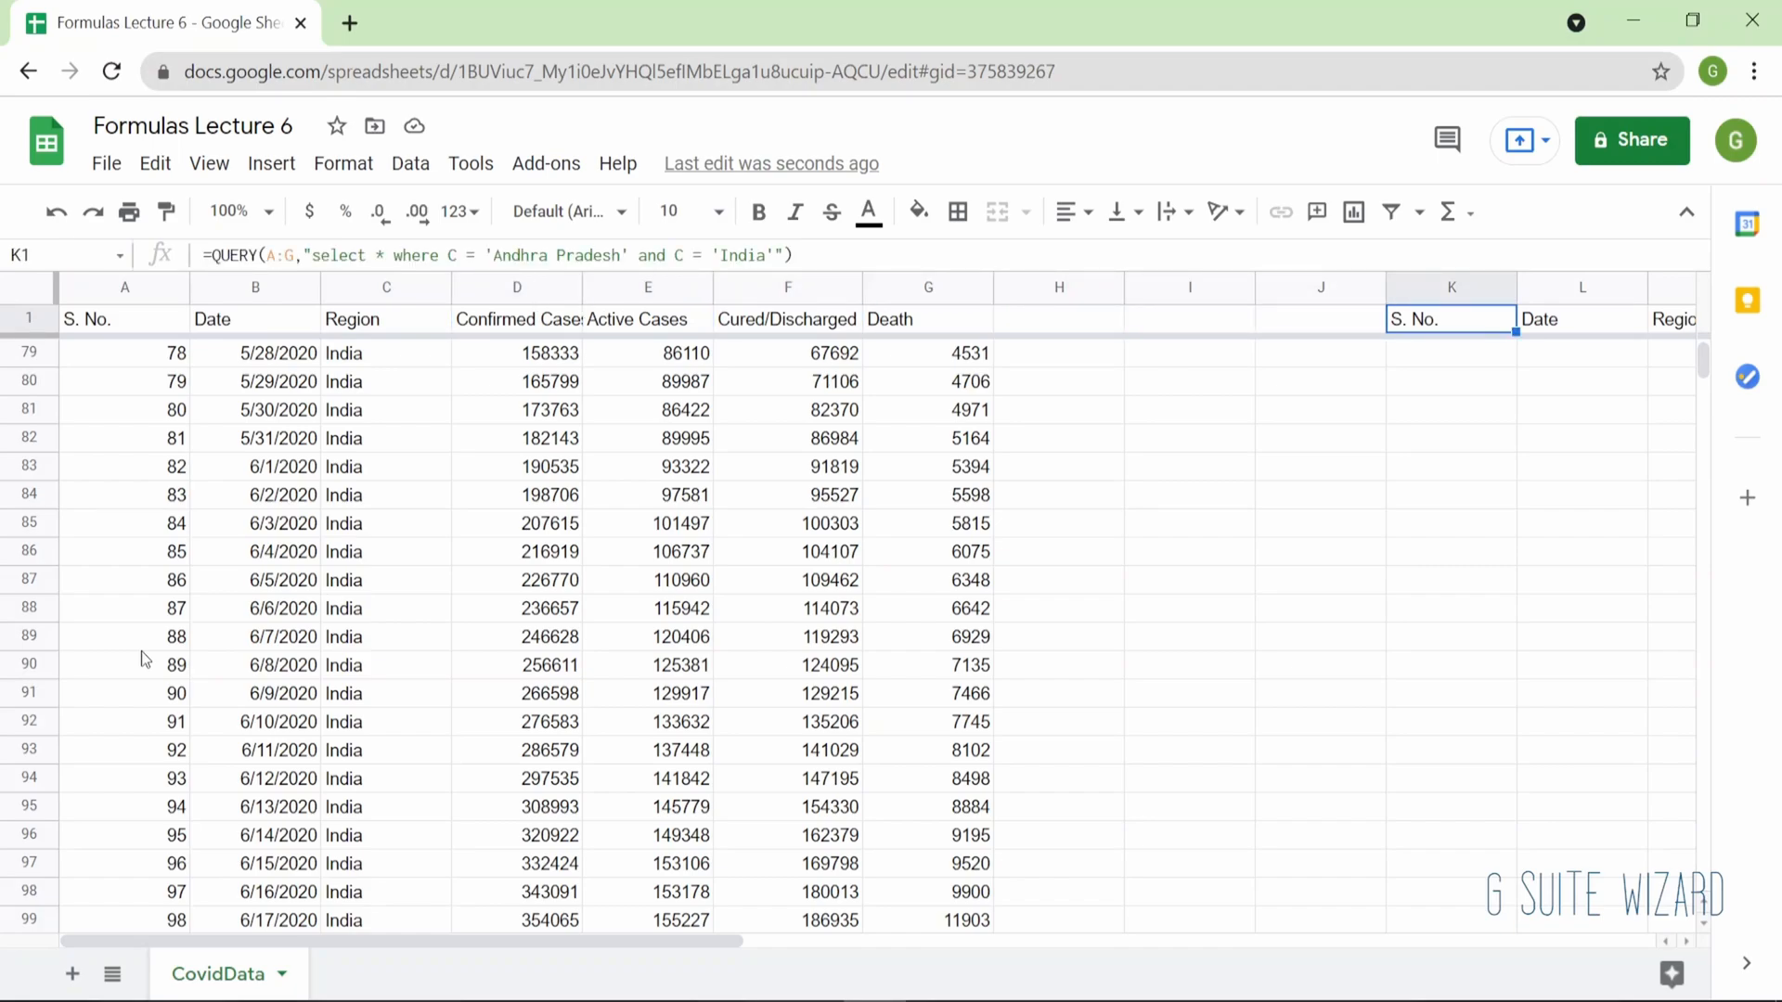
pyautogui.press('F2')
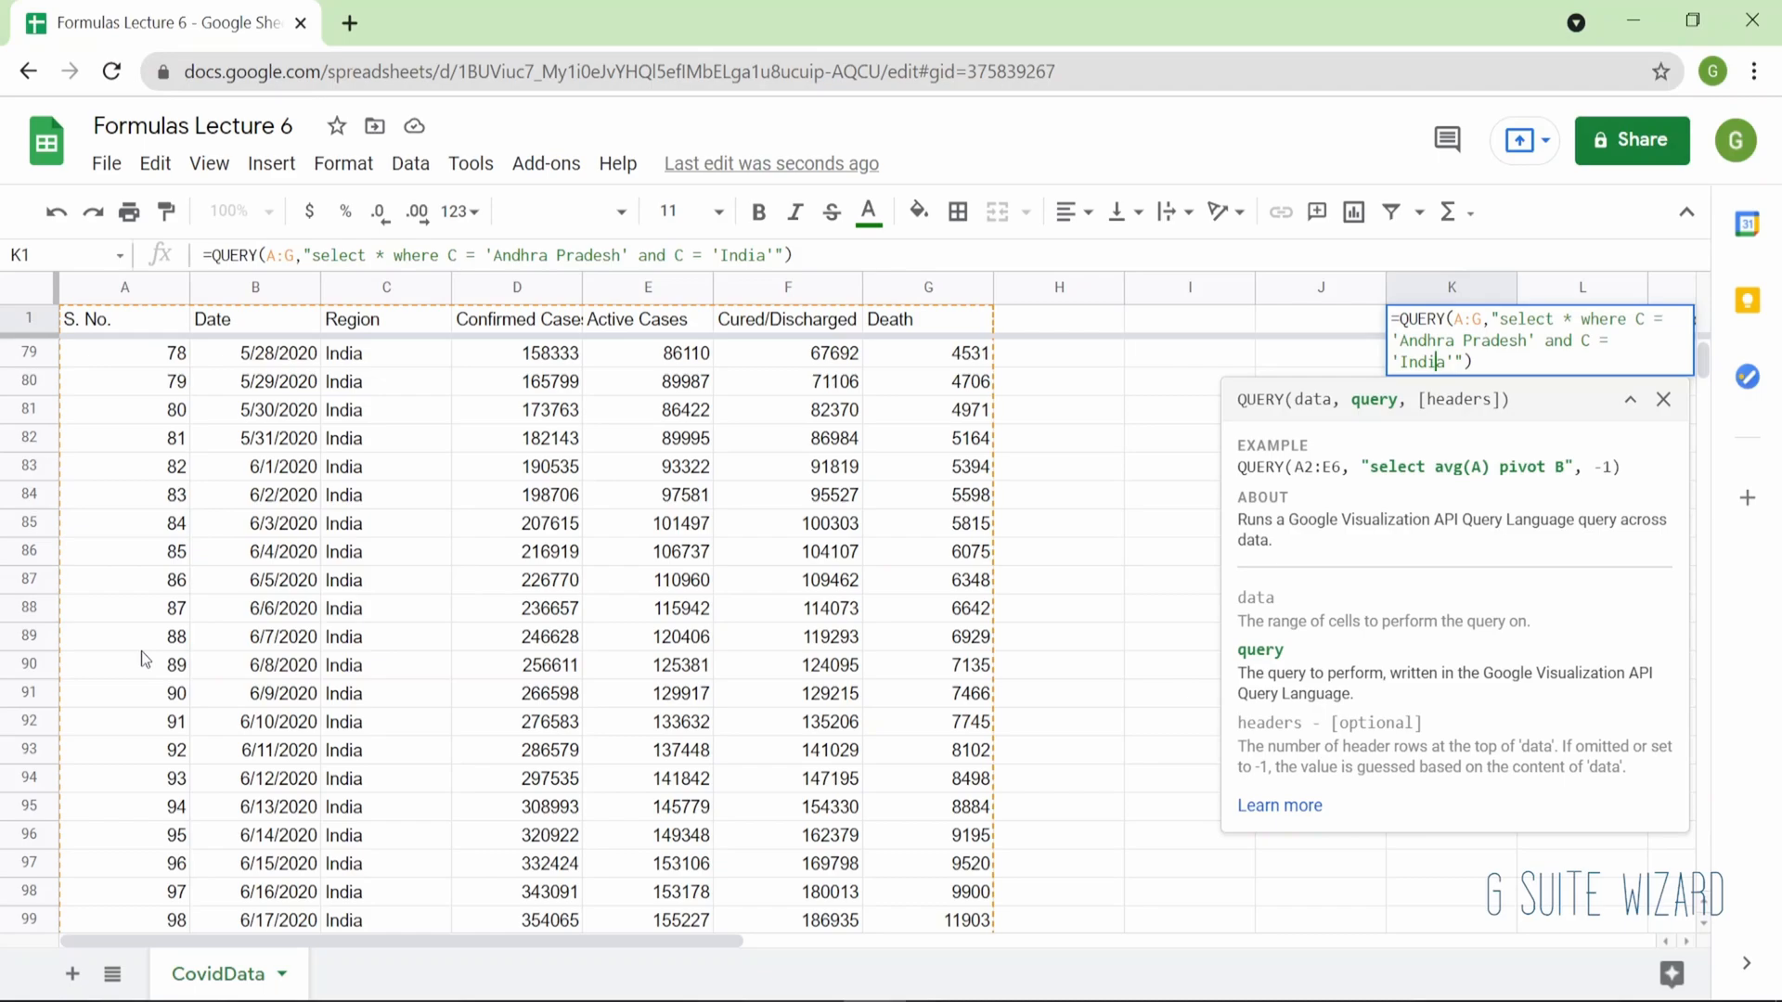
pyautogui.press('BackSpace')
pyautogui.press('BackSpace')
pyautogui.press('BackSpace')
pyautogui.press('BackSpace')
pyautogui.press('BackSpace')
pyautogui.press('BackSpace')
pyautogui.press('BackSpace')
pyautogui.press('BackSpace')
pyautogui.press('BackSpace')
pyautogui.press('BackSpace')
pyautogui.press('BackSpace')
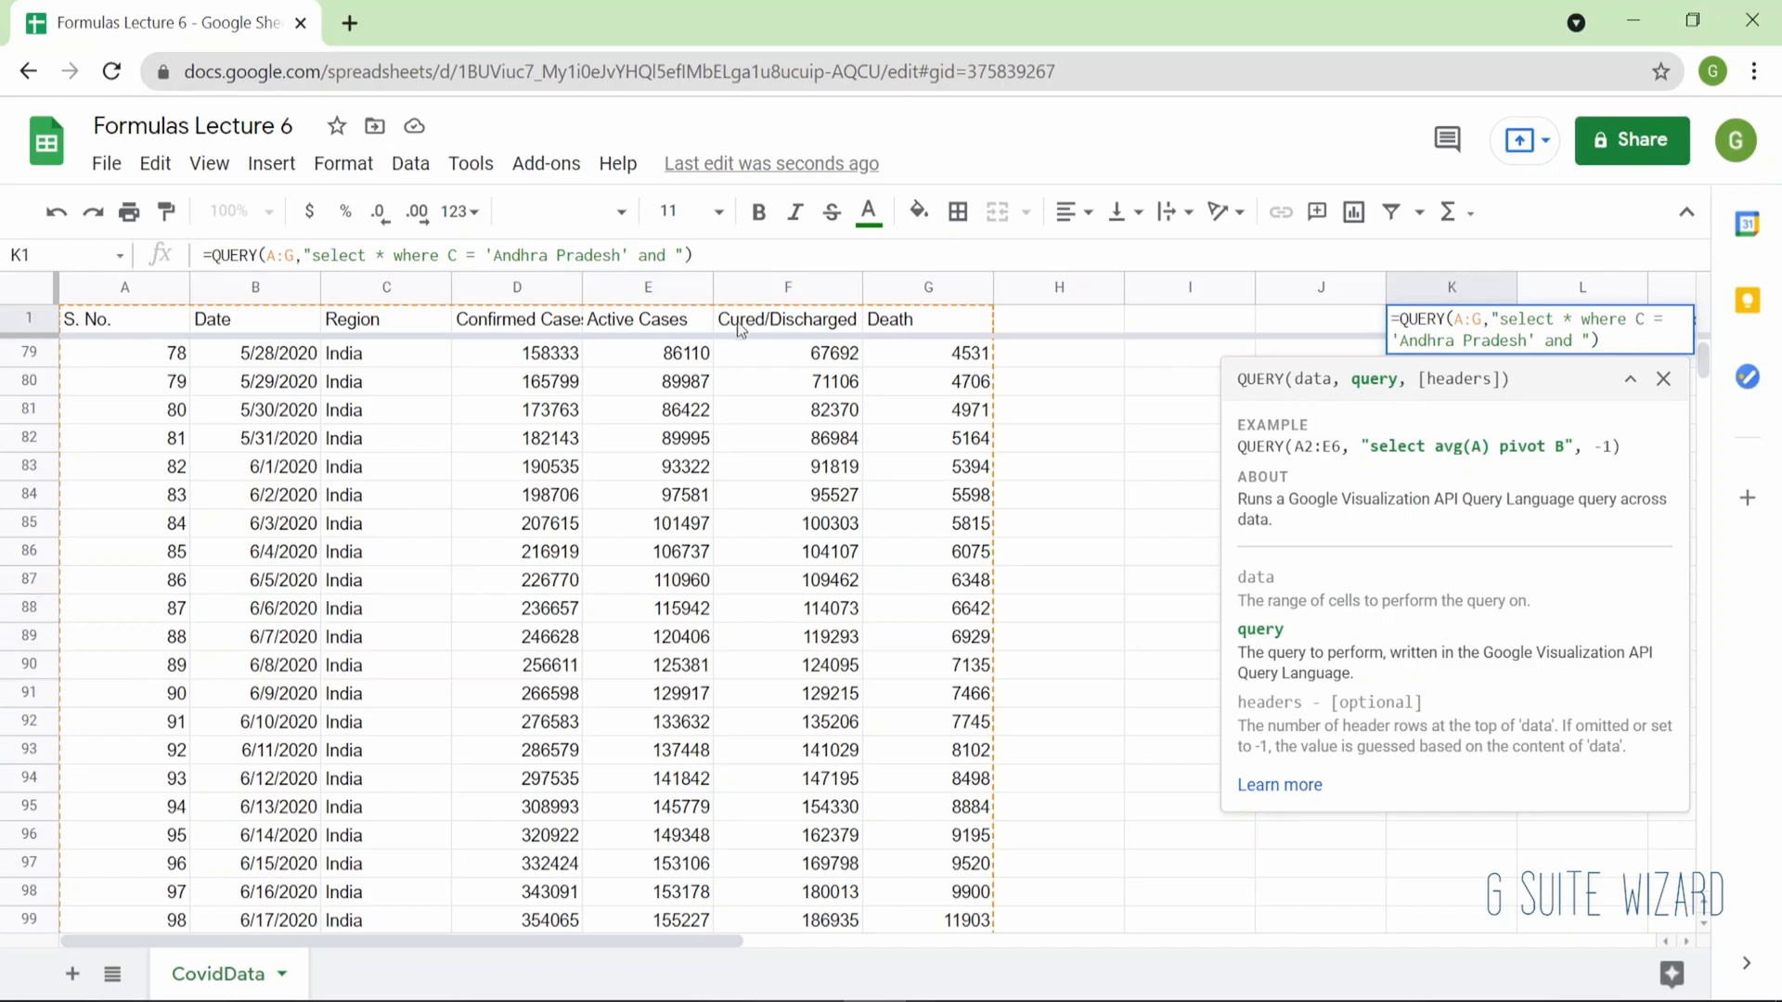
pyautogui.write('D > 10000')
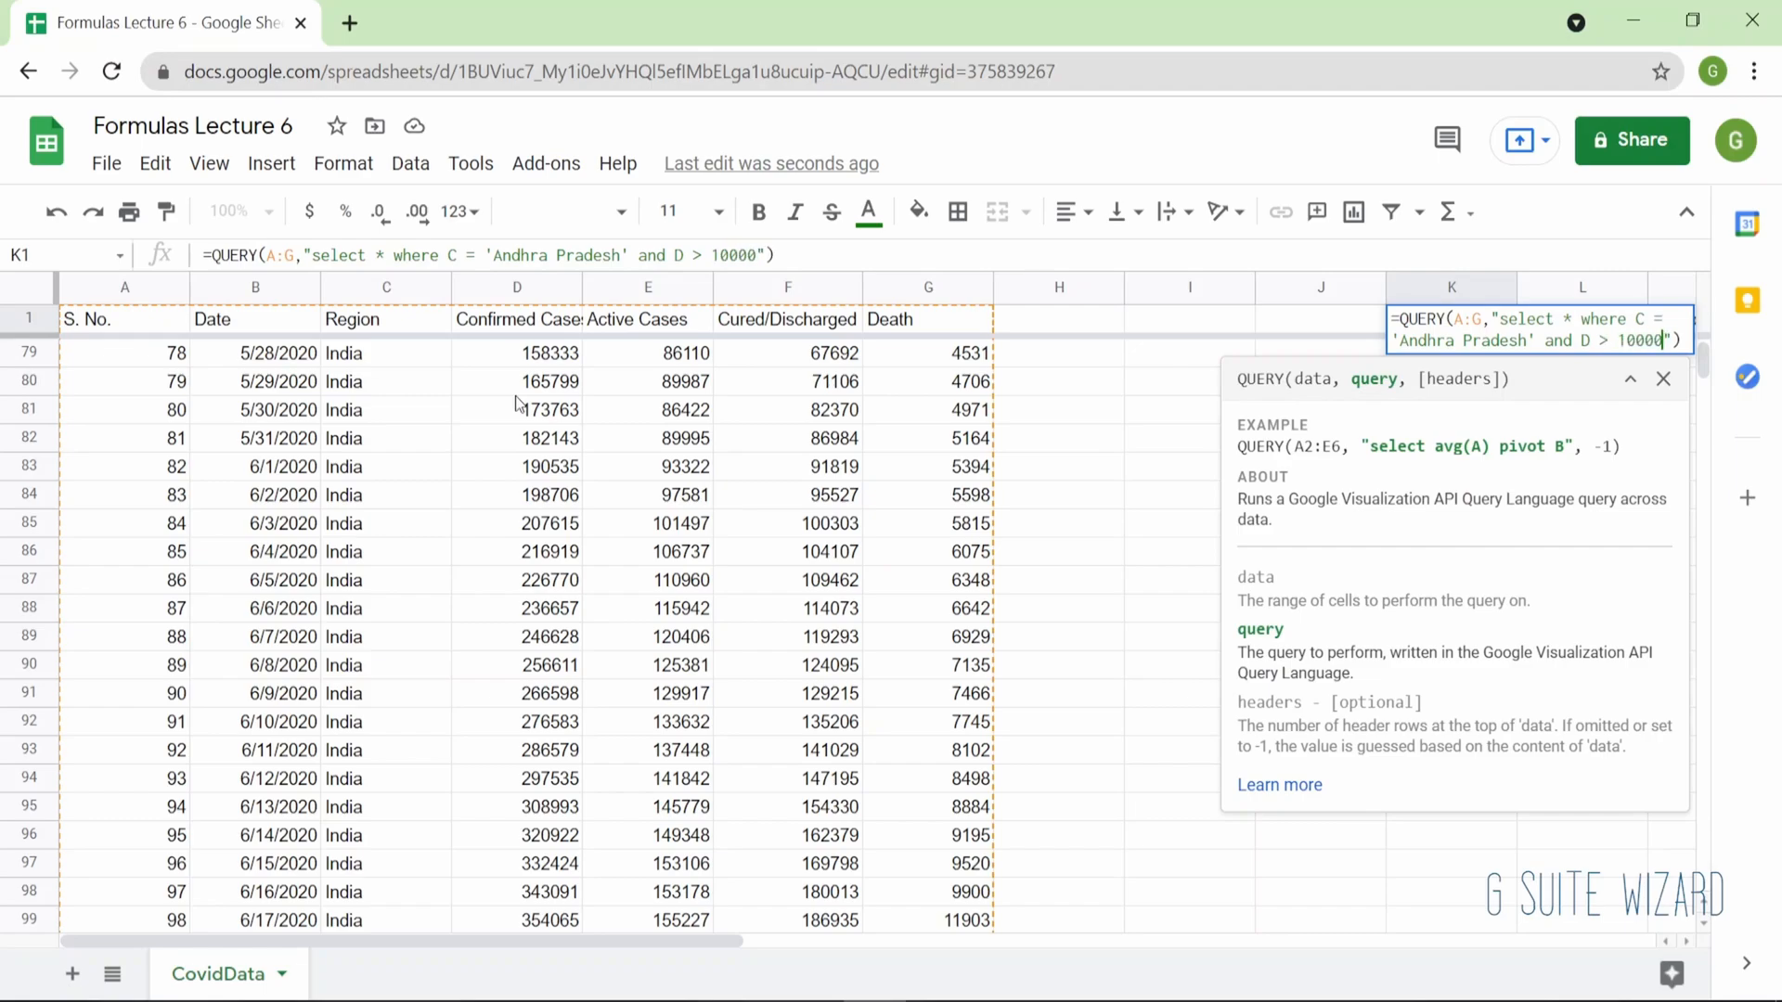
pyautogui.press('Return')
# Examine the first query output rows across columns K to Q, checking Region and Confirmed Cases against the two conditions.
pyautogui.press('Up')
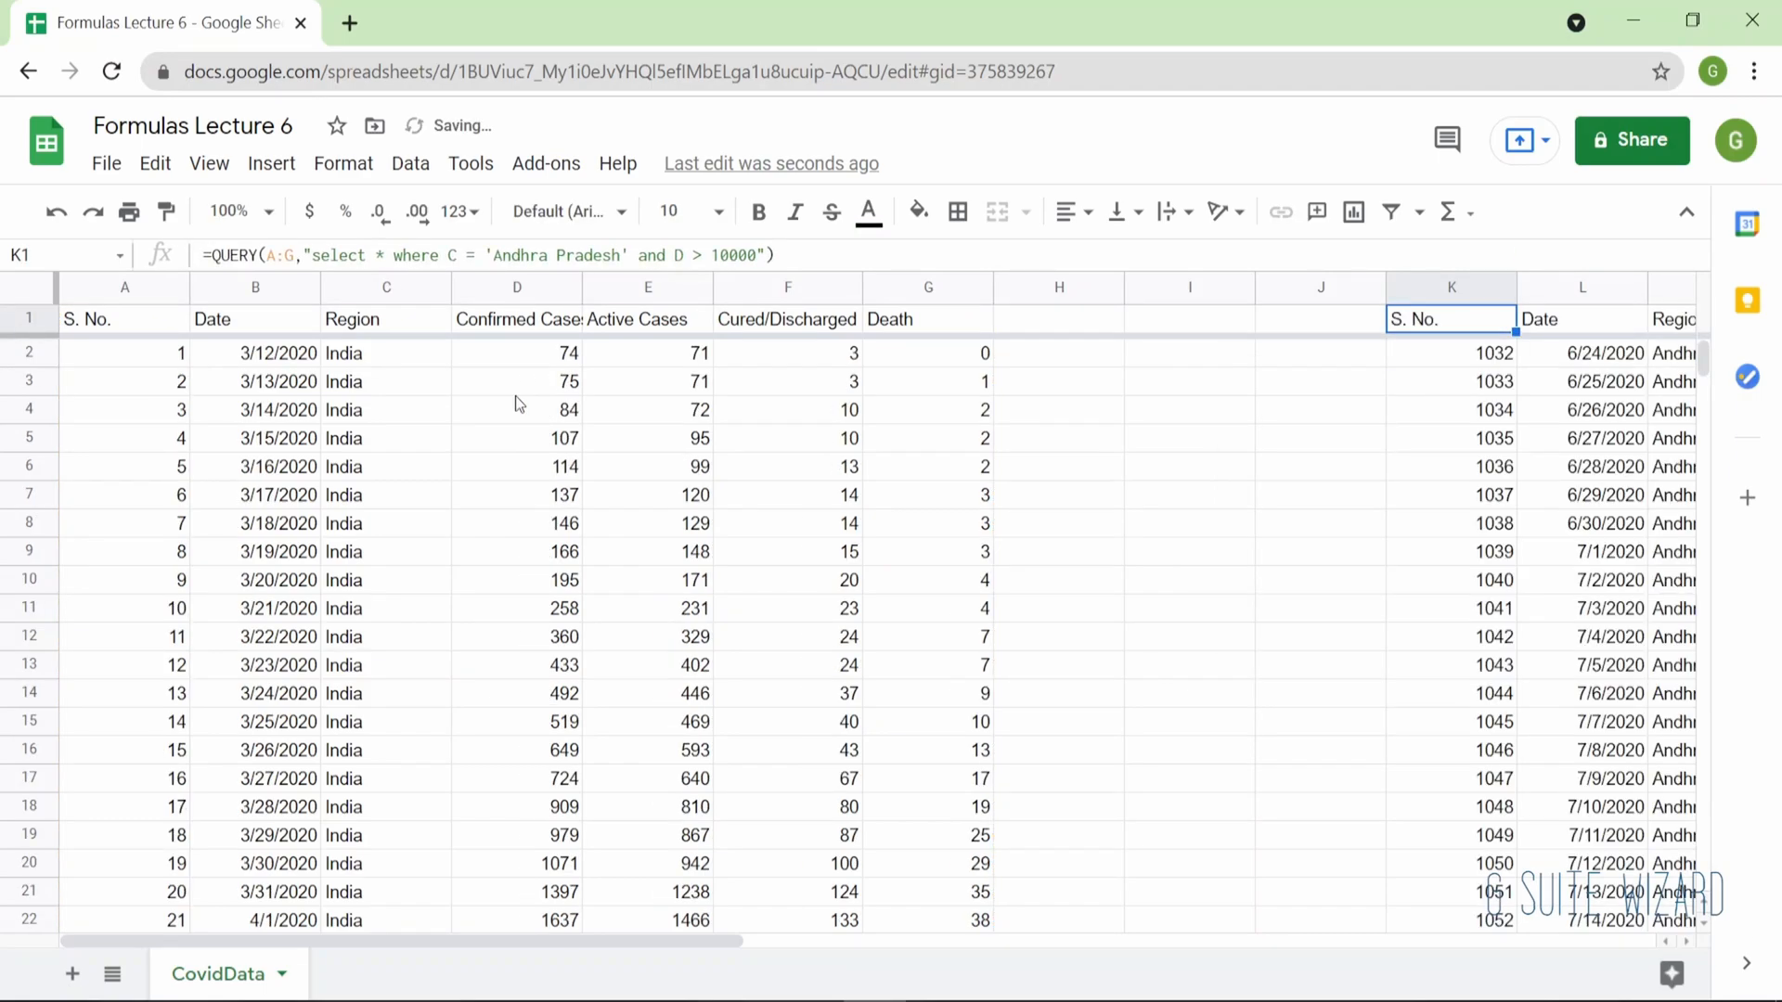
pyautogui.press('Right')
pyautogui.press('Right')
pyautogui.press('Right')
pyautogui.press('Left')
pyautogui.press('Down')
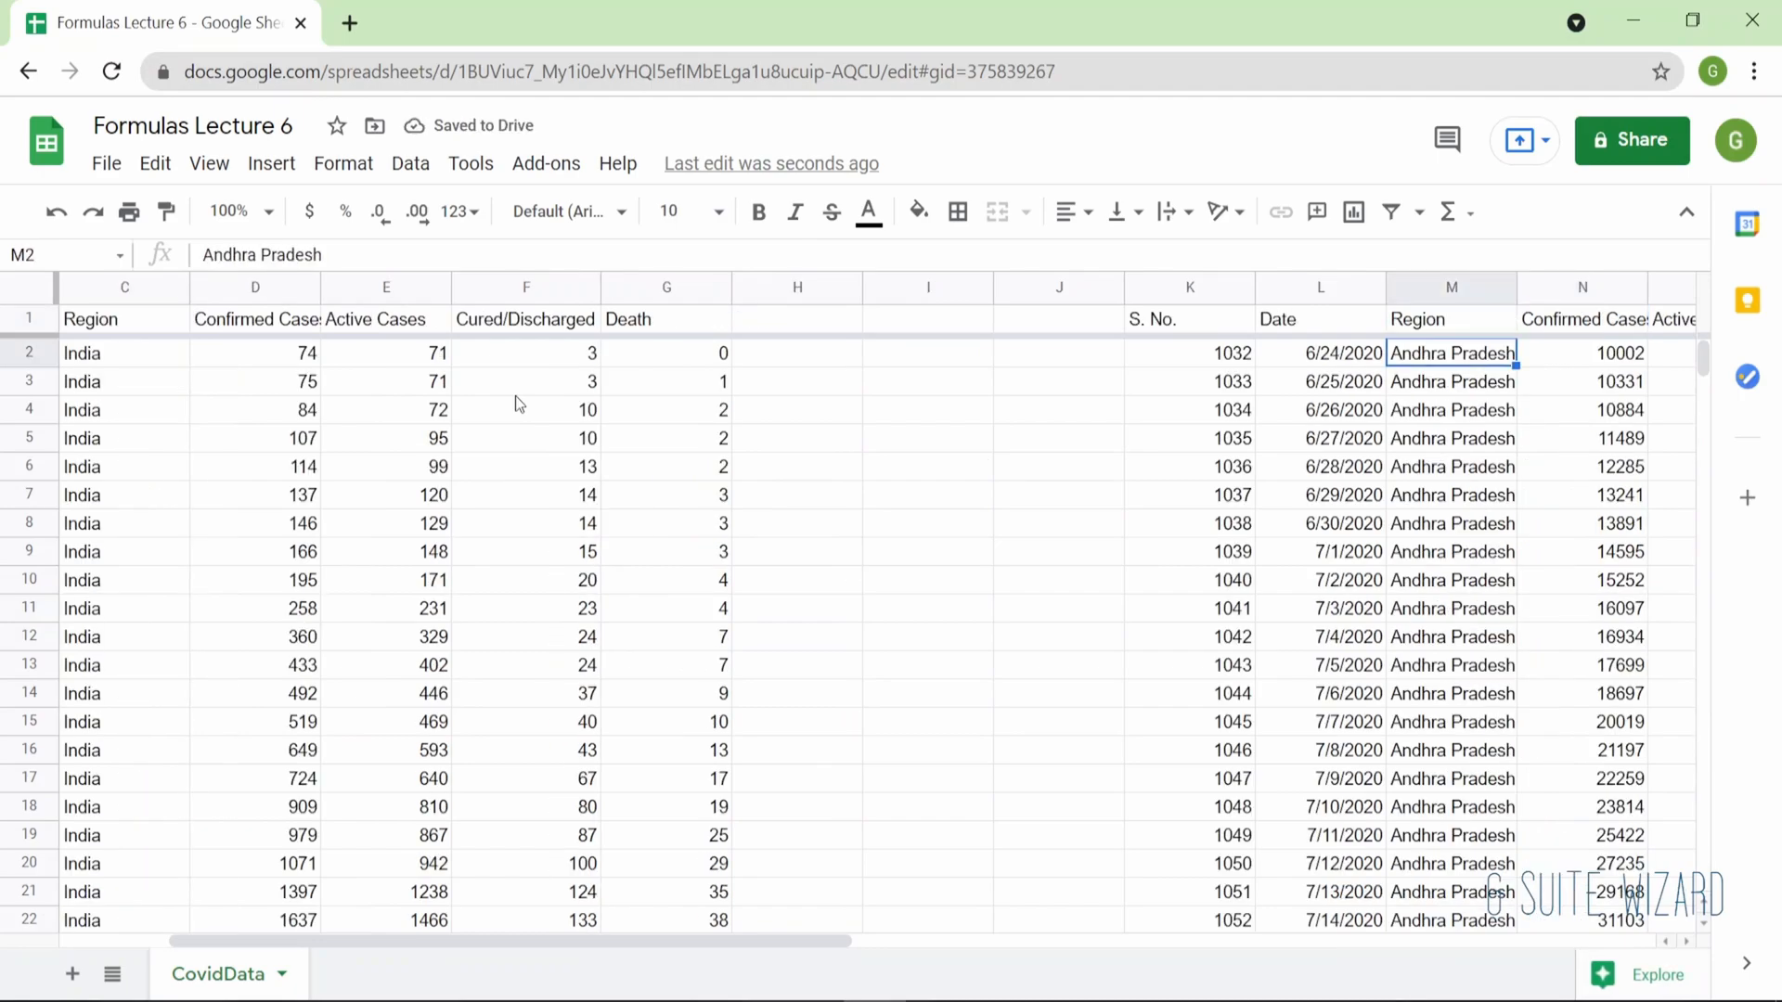
pyautogui.press('Up')
pyautogui.press('Left')
pyautogui.press('Left')
pyautogui.press('Down')
pyautogui.press('Right')
pyautogui.press('Right')
pyautogui.press('Right')
pyautogui.press('Right')
pyautogui.press('Right')
pyautogui.press('Right')
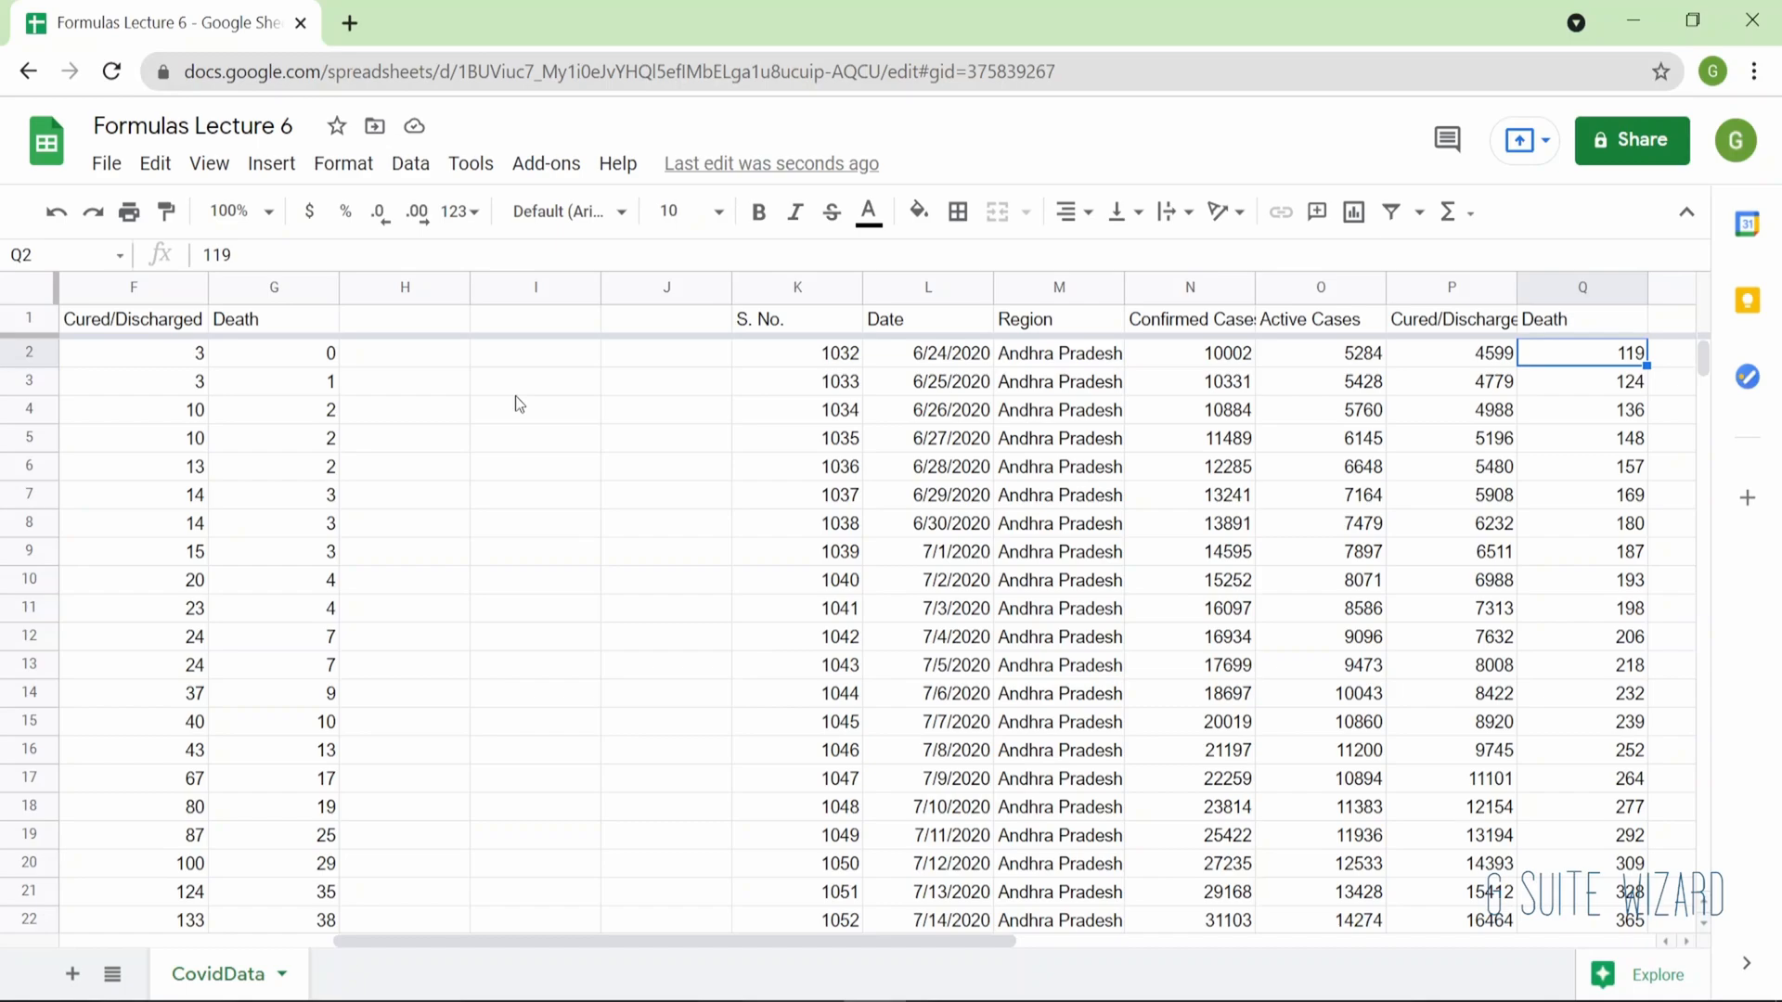
pyautogui.press('Left')
pyautogui.press('Left')
pyautogui.press('Left')
pyautogui.press('Up')
pyautogui.press('Down')
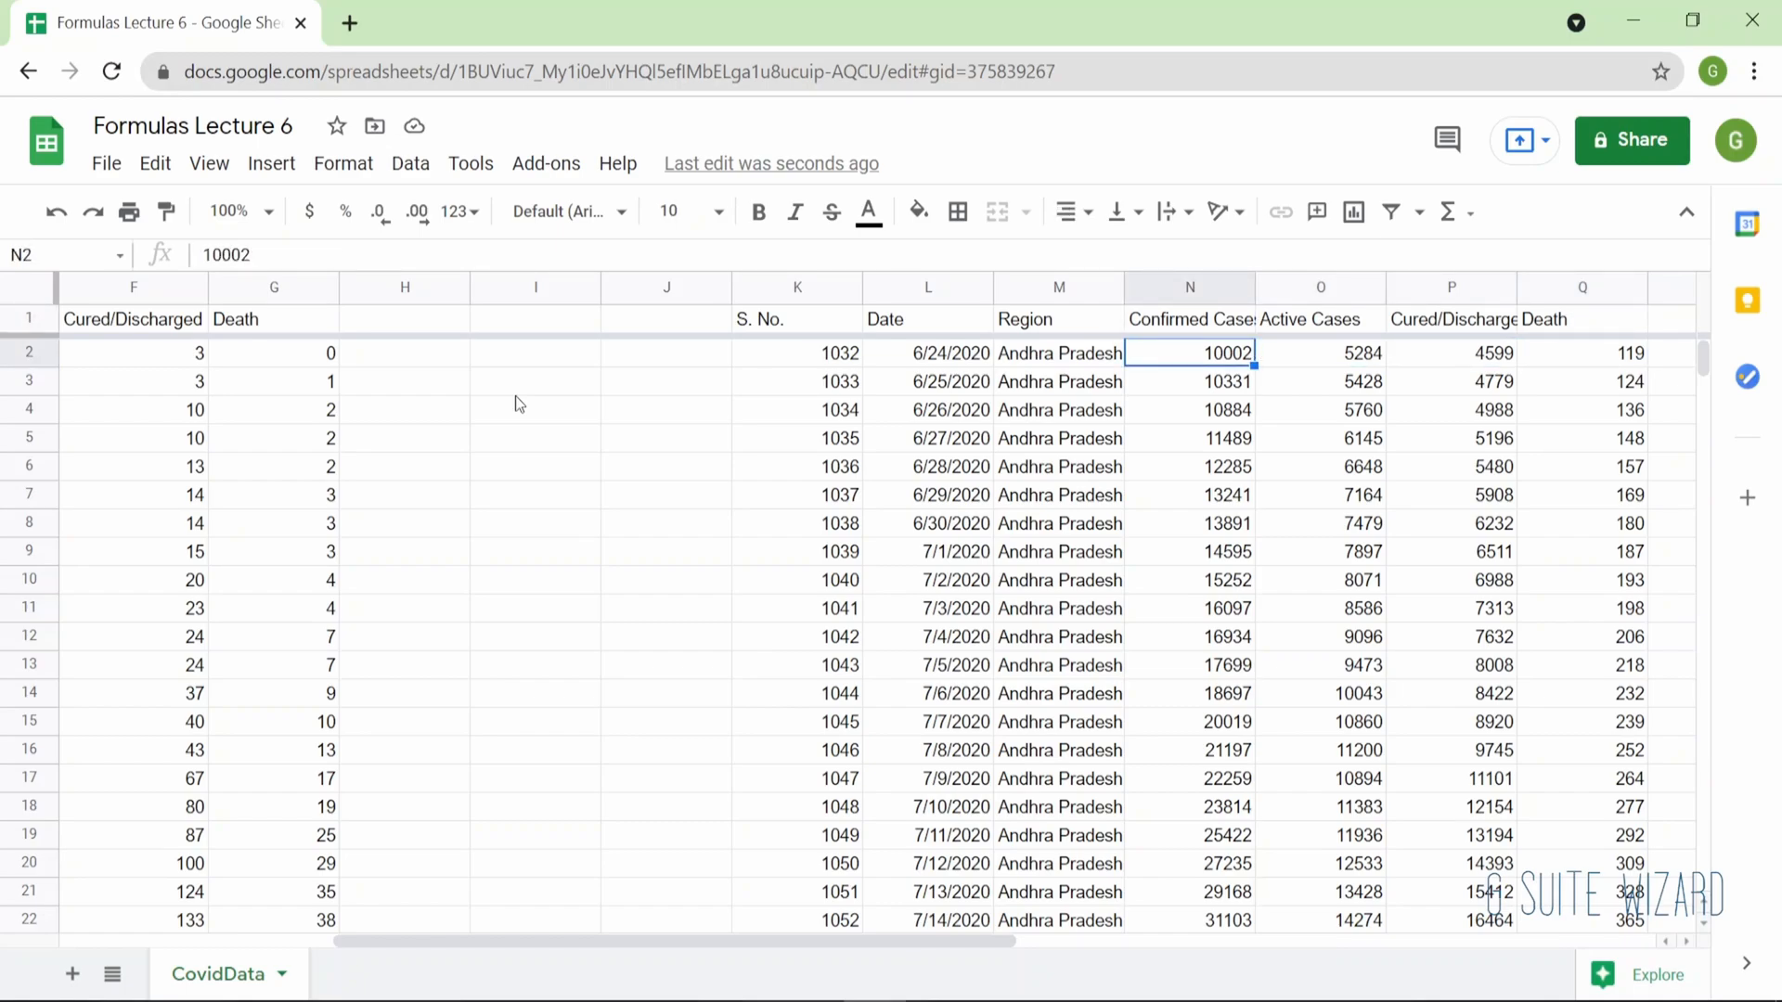
pyautogui.press('Left')
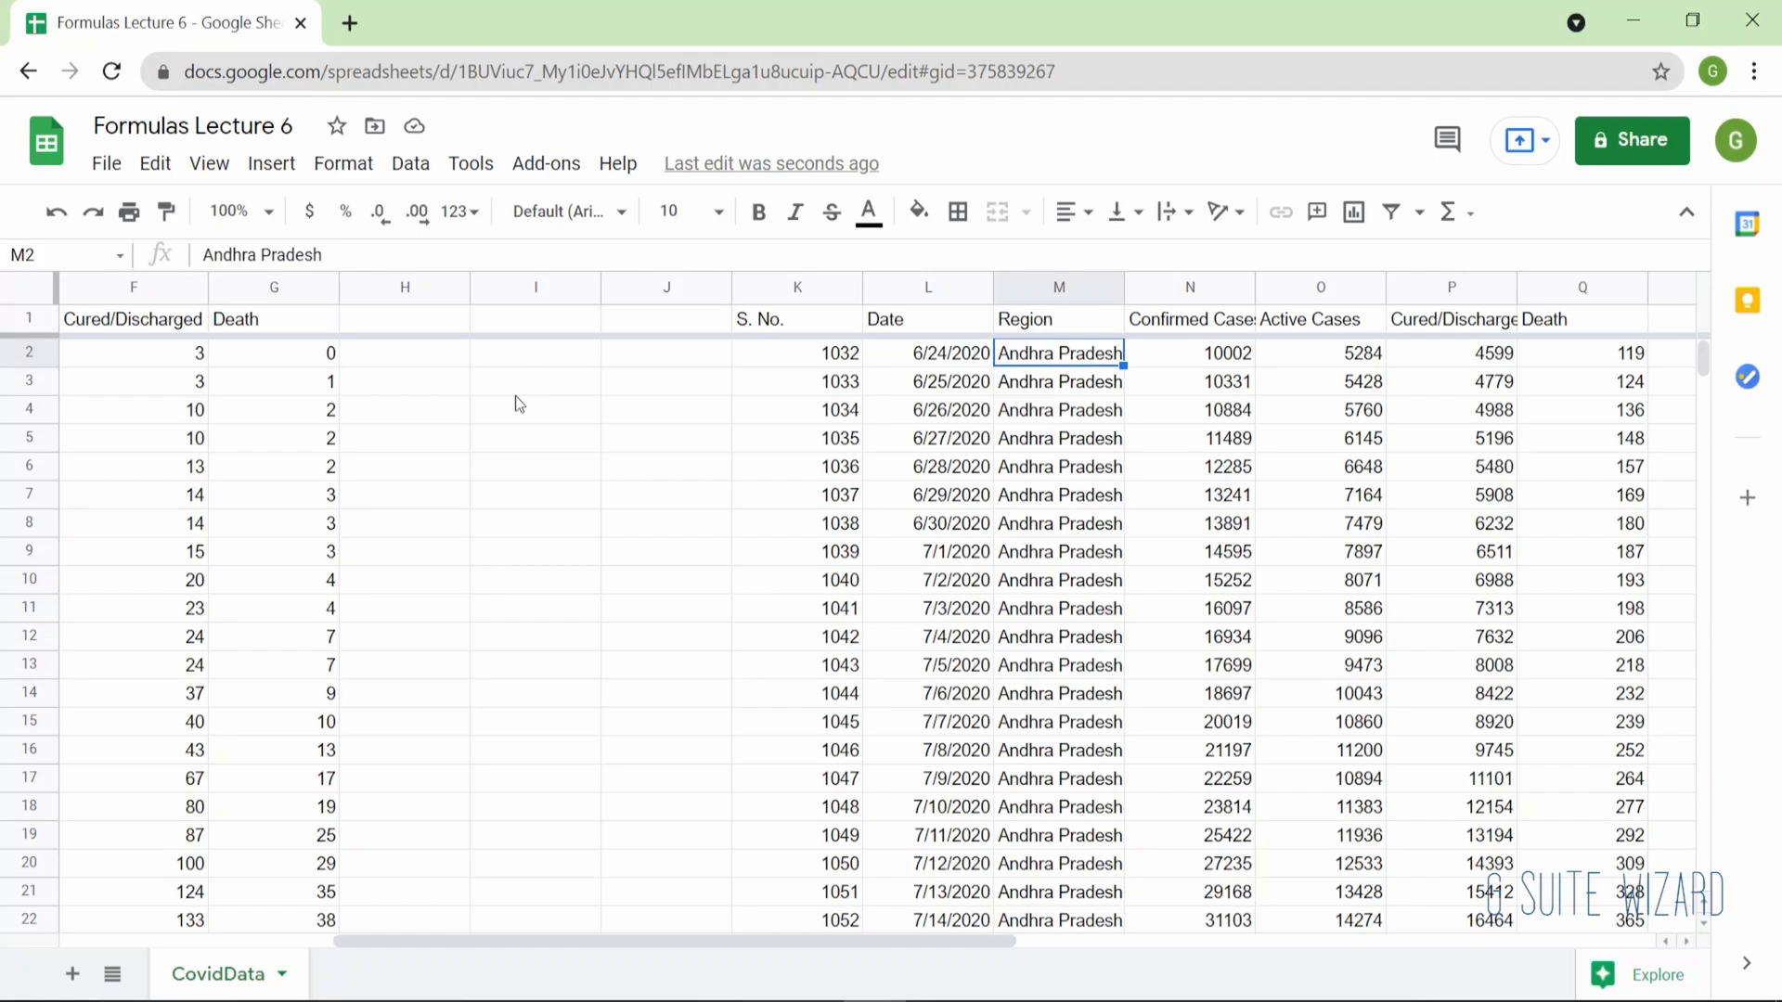
pyautogui.press('Left')
pyautogui.press('Up')
pyautogui.press('Left')
pyautogui.hscroll(-5, 518, 401)
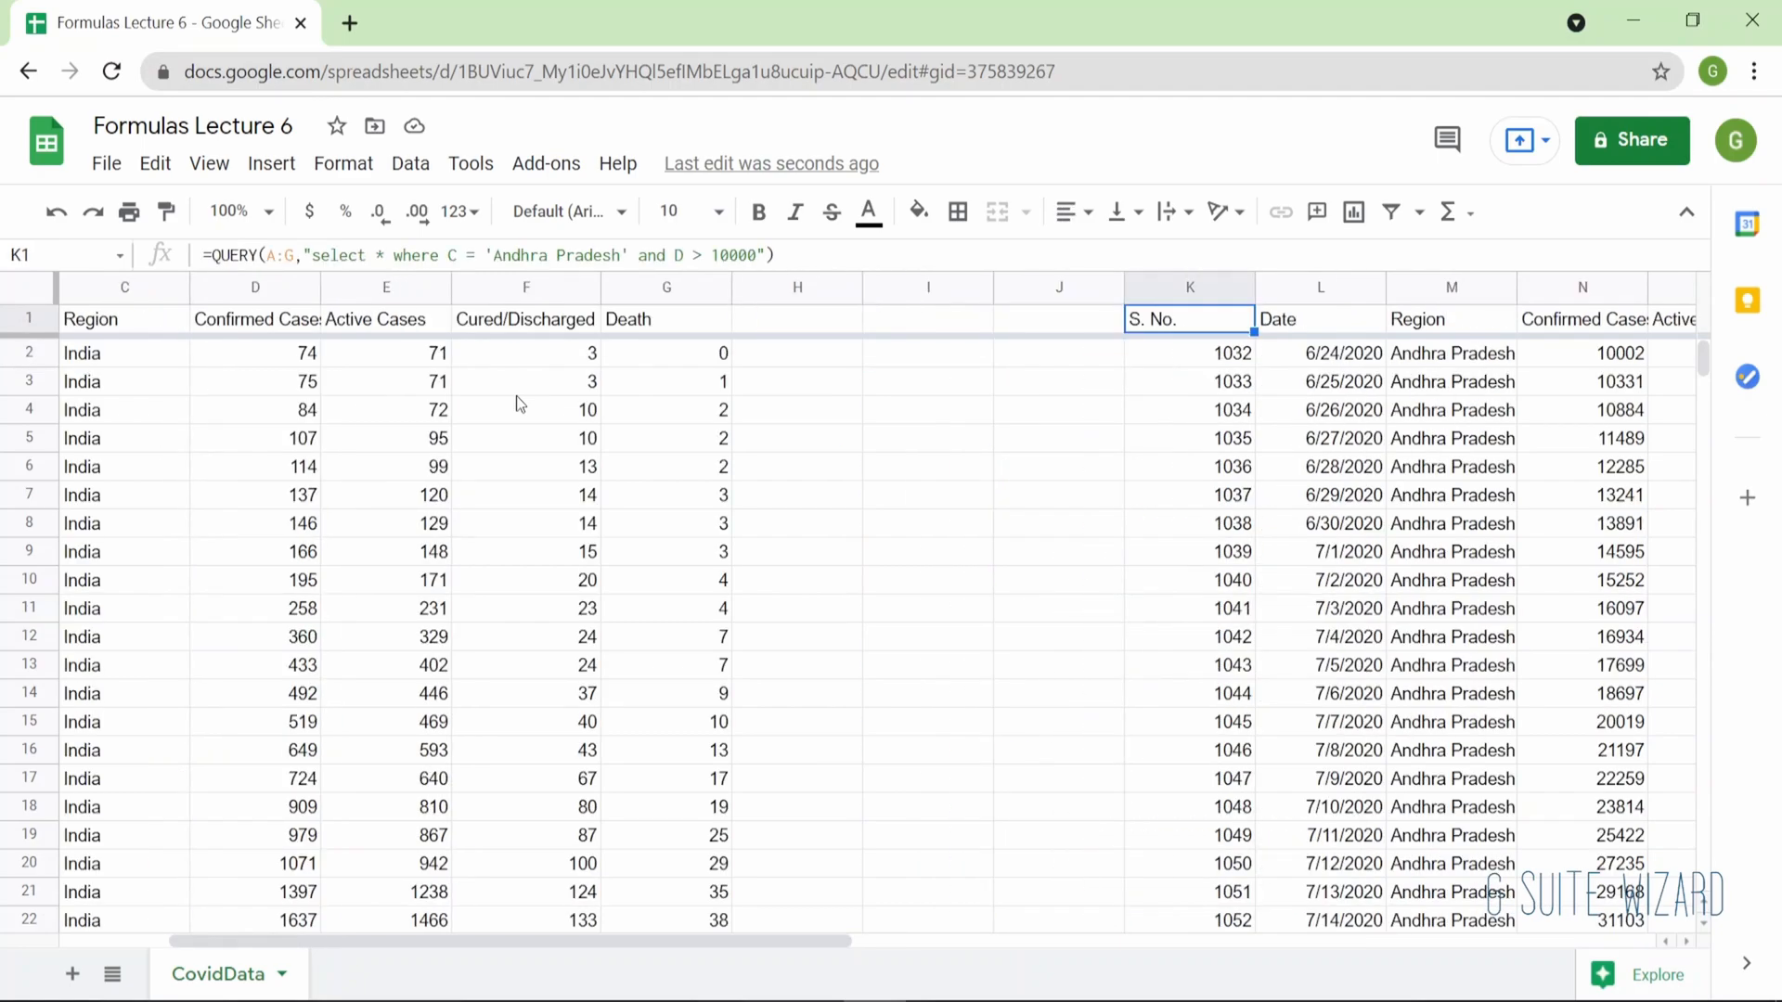
# Look through the query output down to about row 310, then return to the header row at L1.
pyautogui.scroll(-10, 362, 490)
pyautogui.scroll(-20, 362, 490)
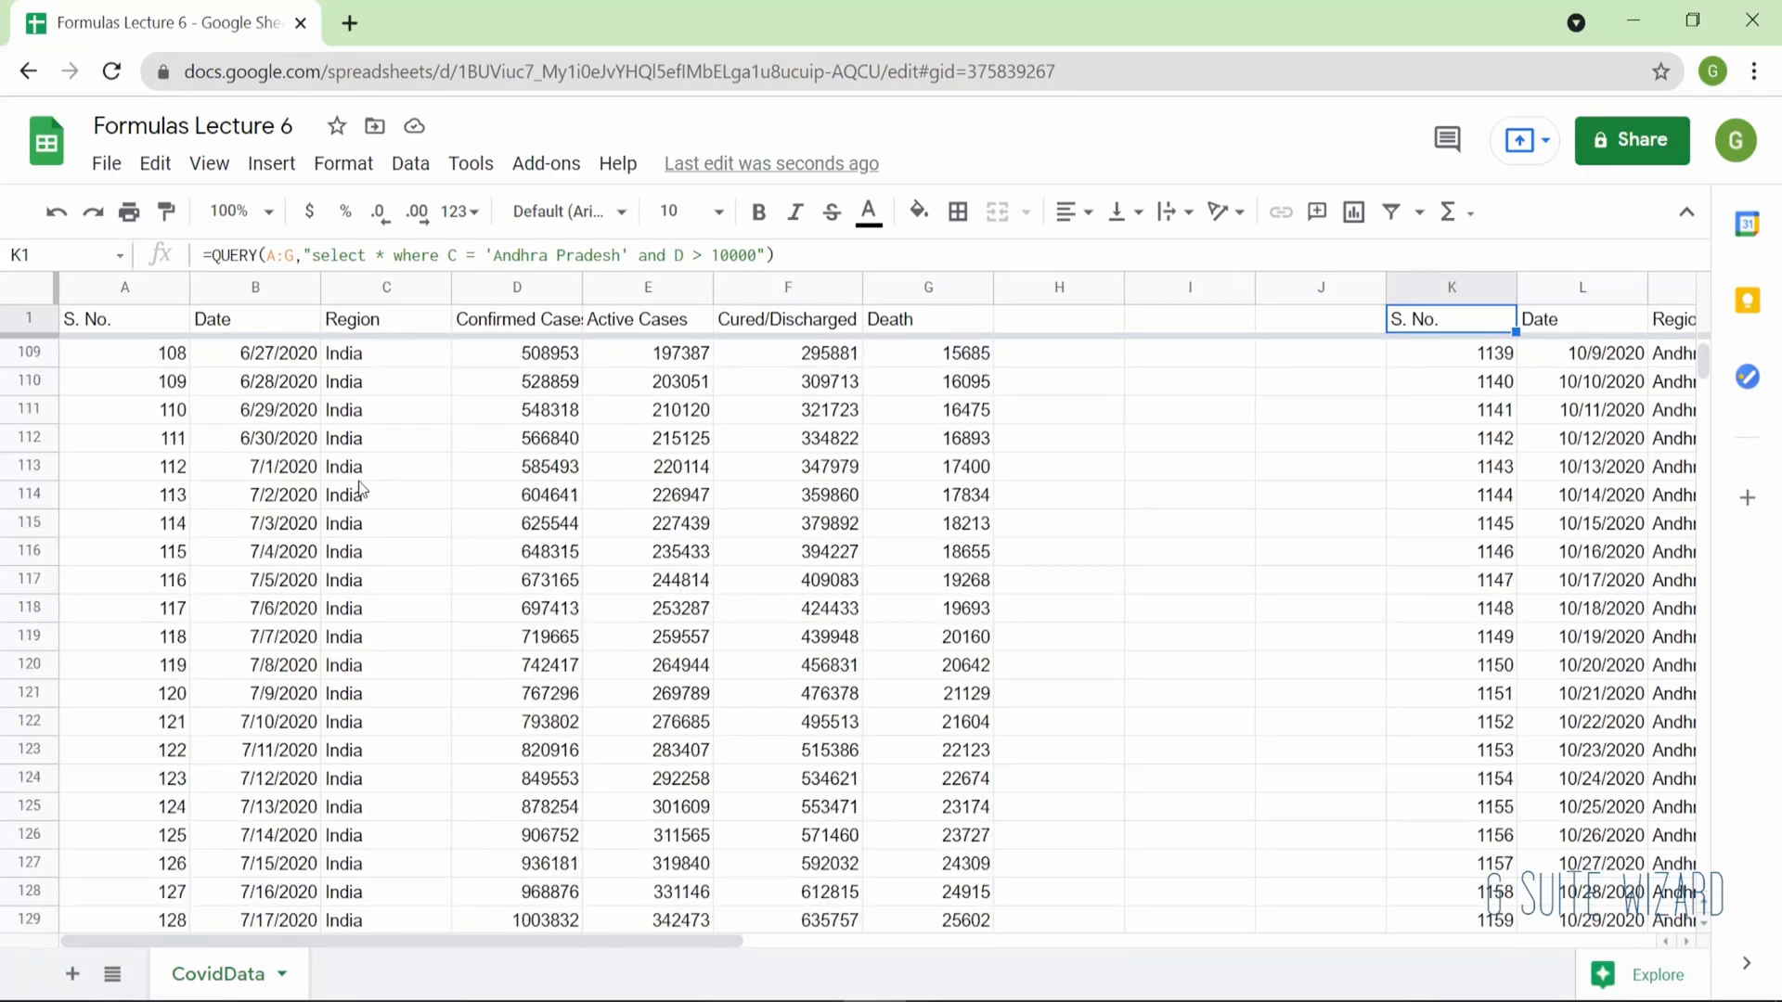
pyautogui.scroll(-20, 362, 490)
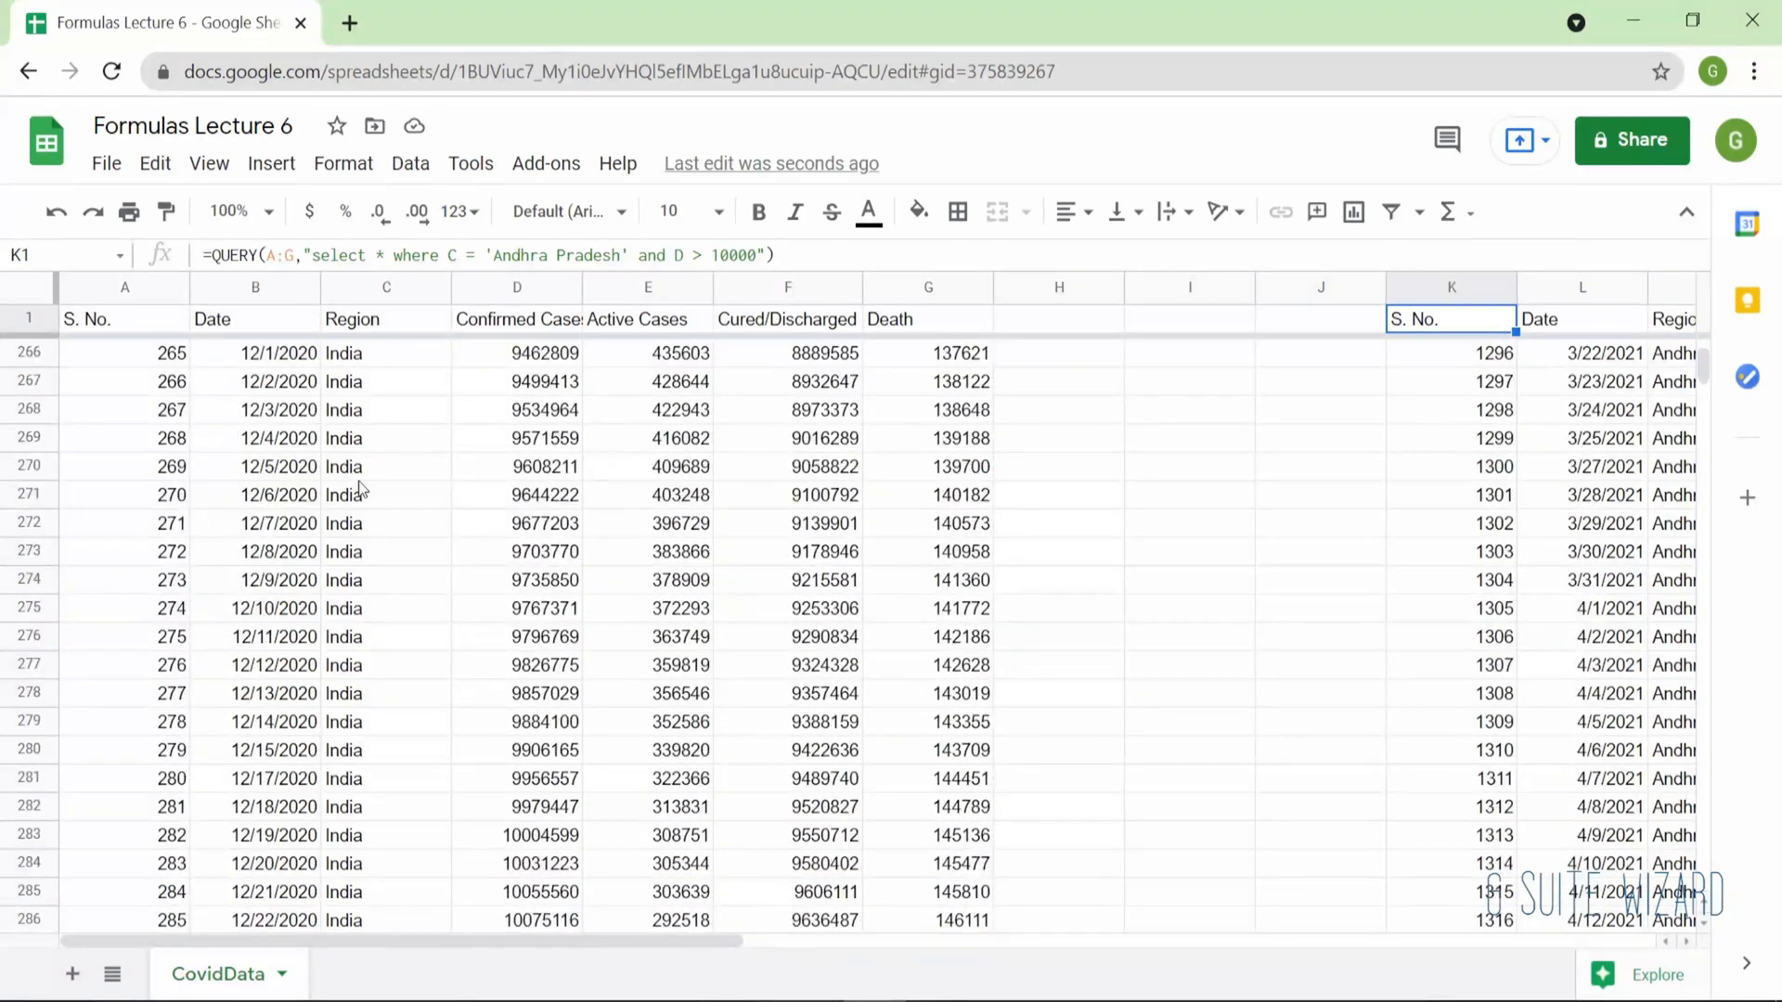
pyautogui.scroll(-15, 429, 724)
pyautogui.hscroll(17, 430, 724)
pyautogui.scroll(20, 429, 724)
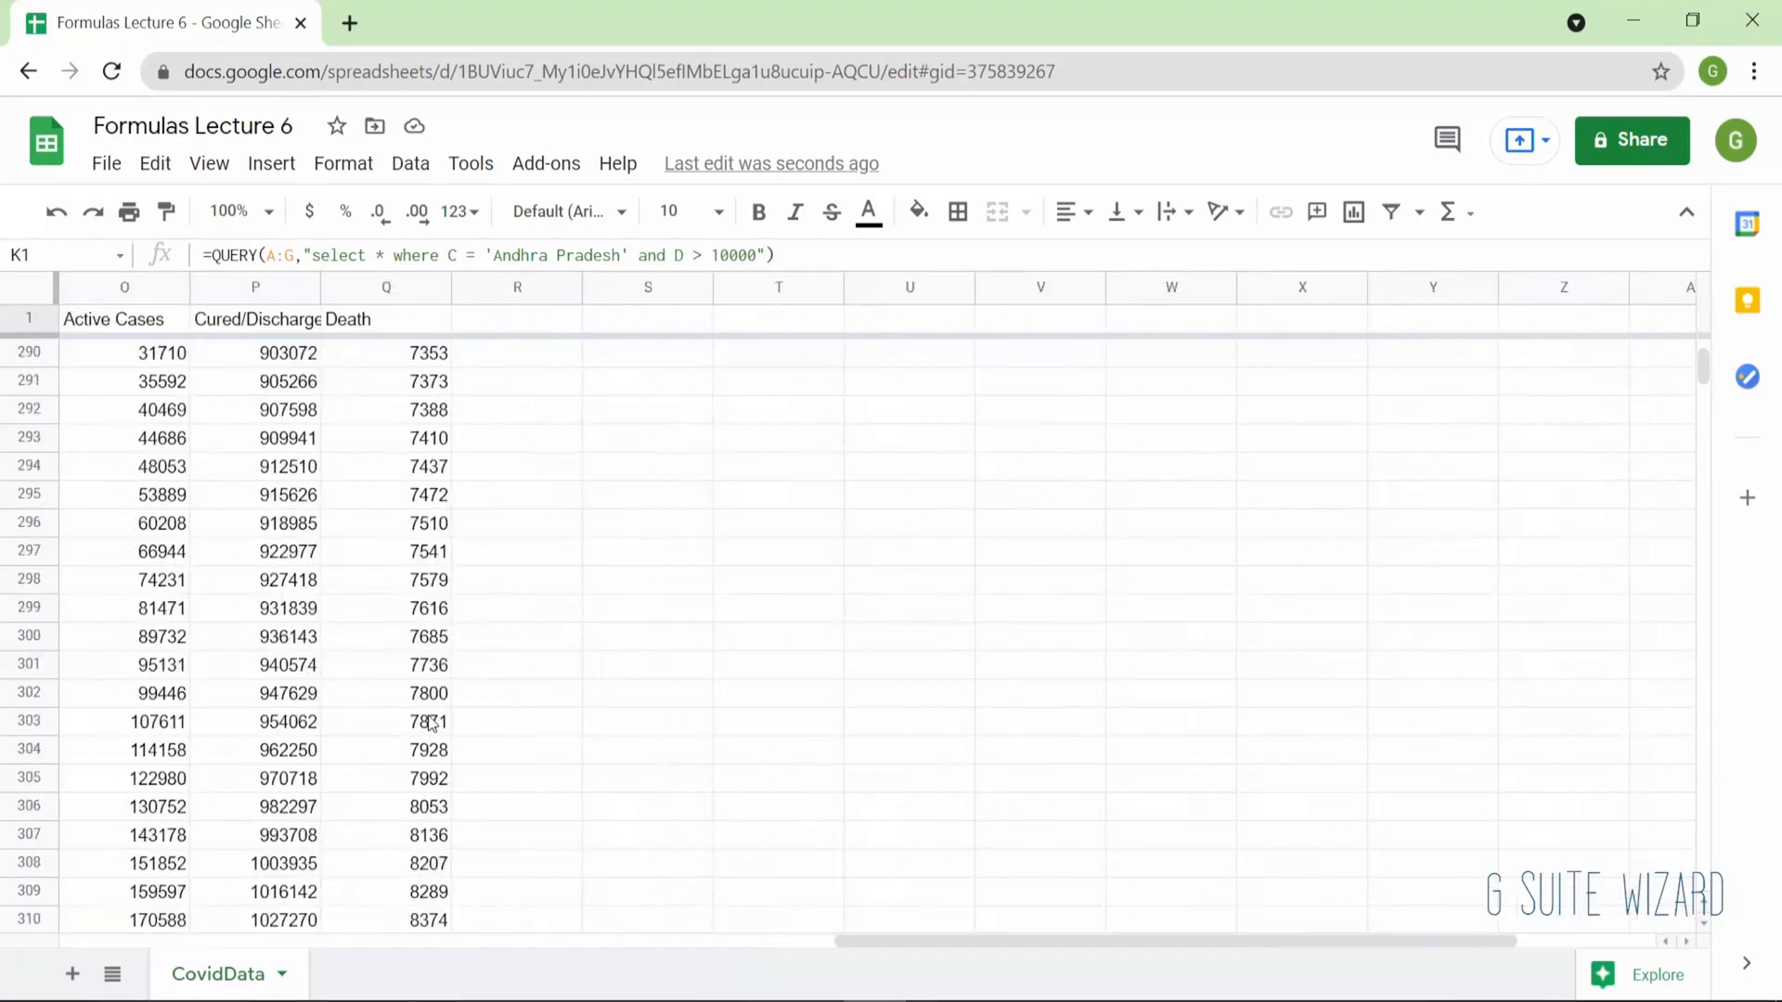
pyautogui.click(560, 647)
pyautogui.hotkey('ctrl', 'Up')
pyautogui.hotkey('ctrl', 'Left')
pyautogui.hotkey('ctrl', 'Left')
pyautogui.hotkey('ctrl', 'Left')
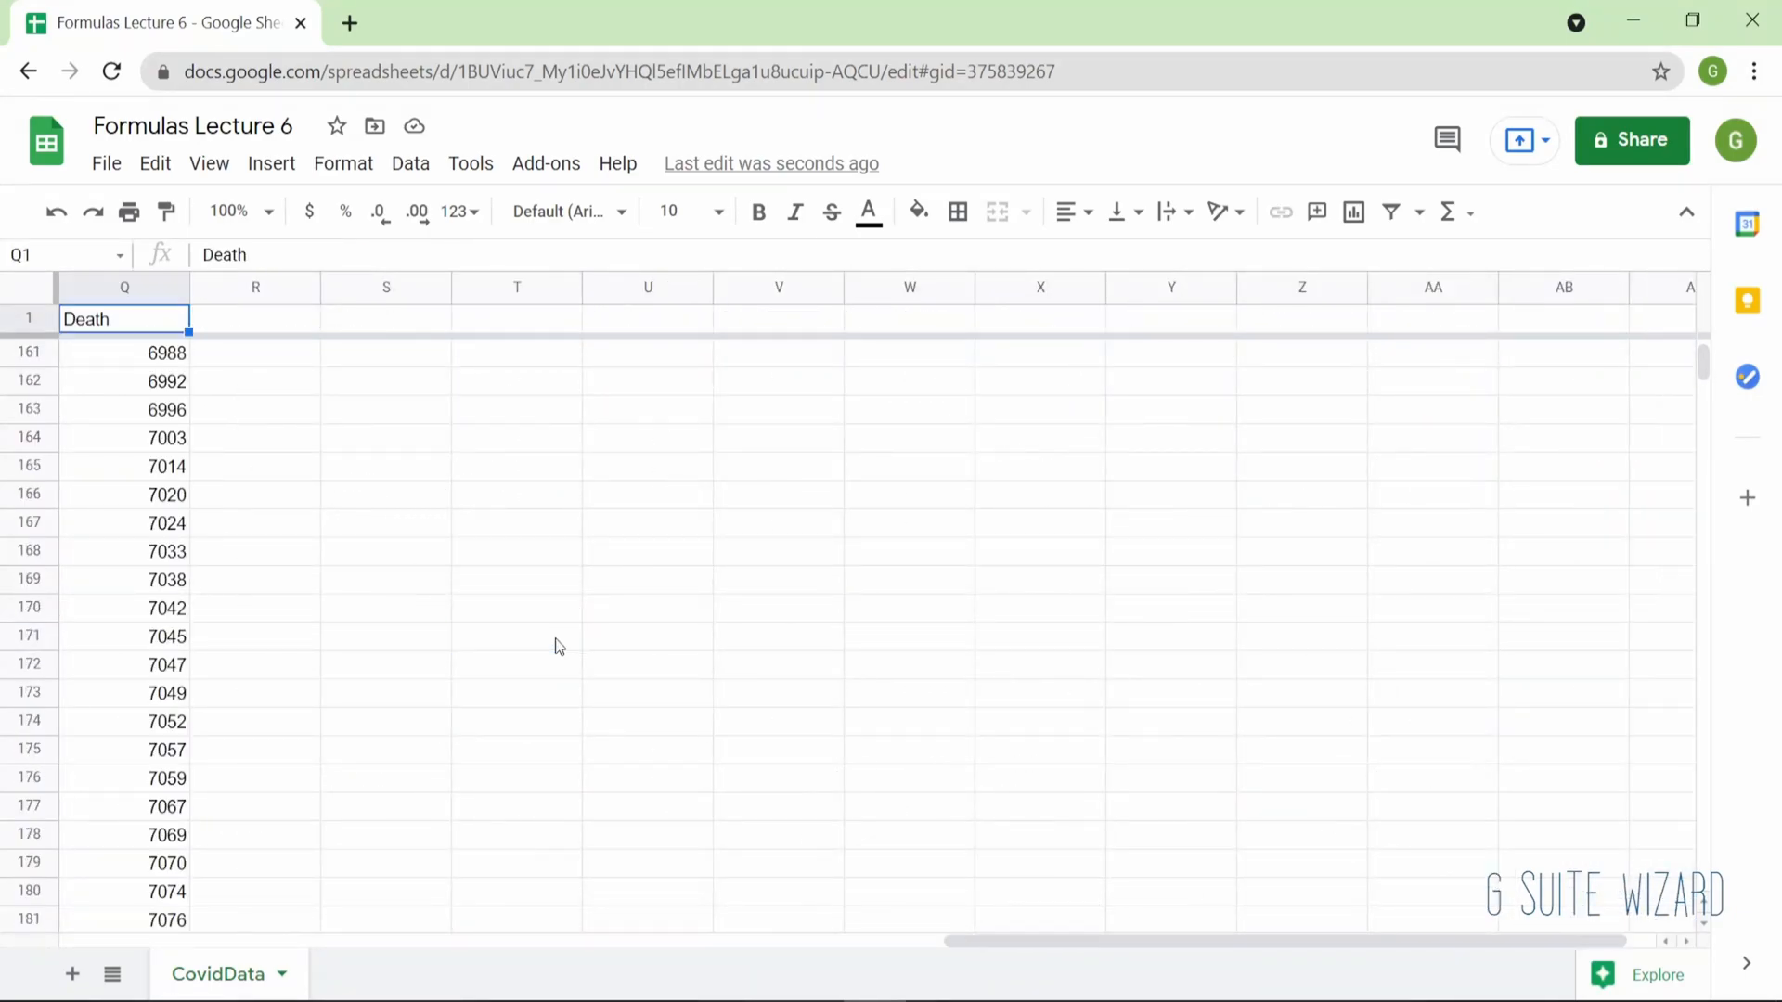
pyautogui.press('Right')
pyautogui.press('Right')
pyautogui.press('Right')
pyautogui.press('Right')
pyautogui.press('Right')
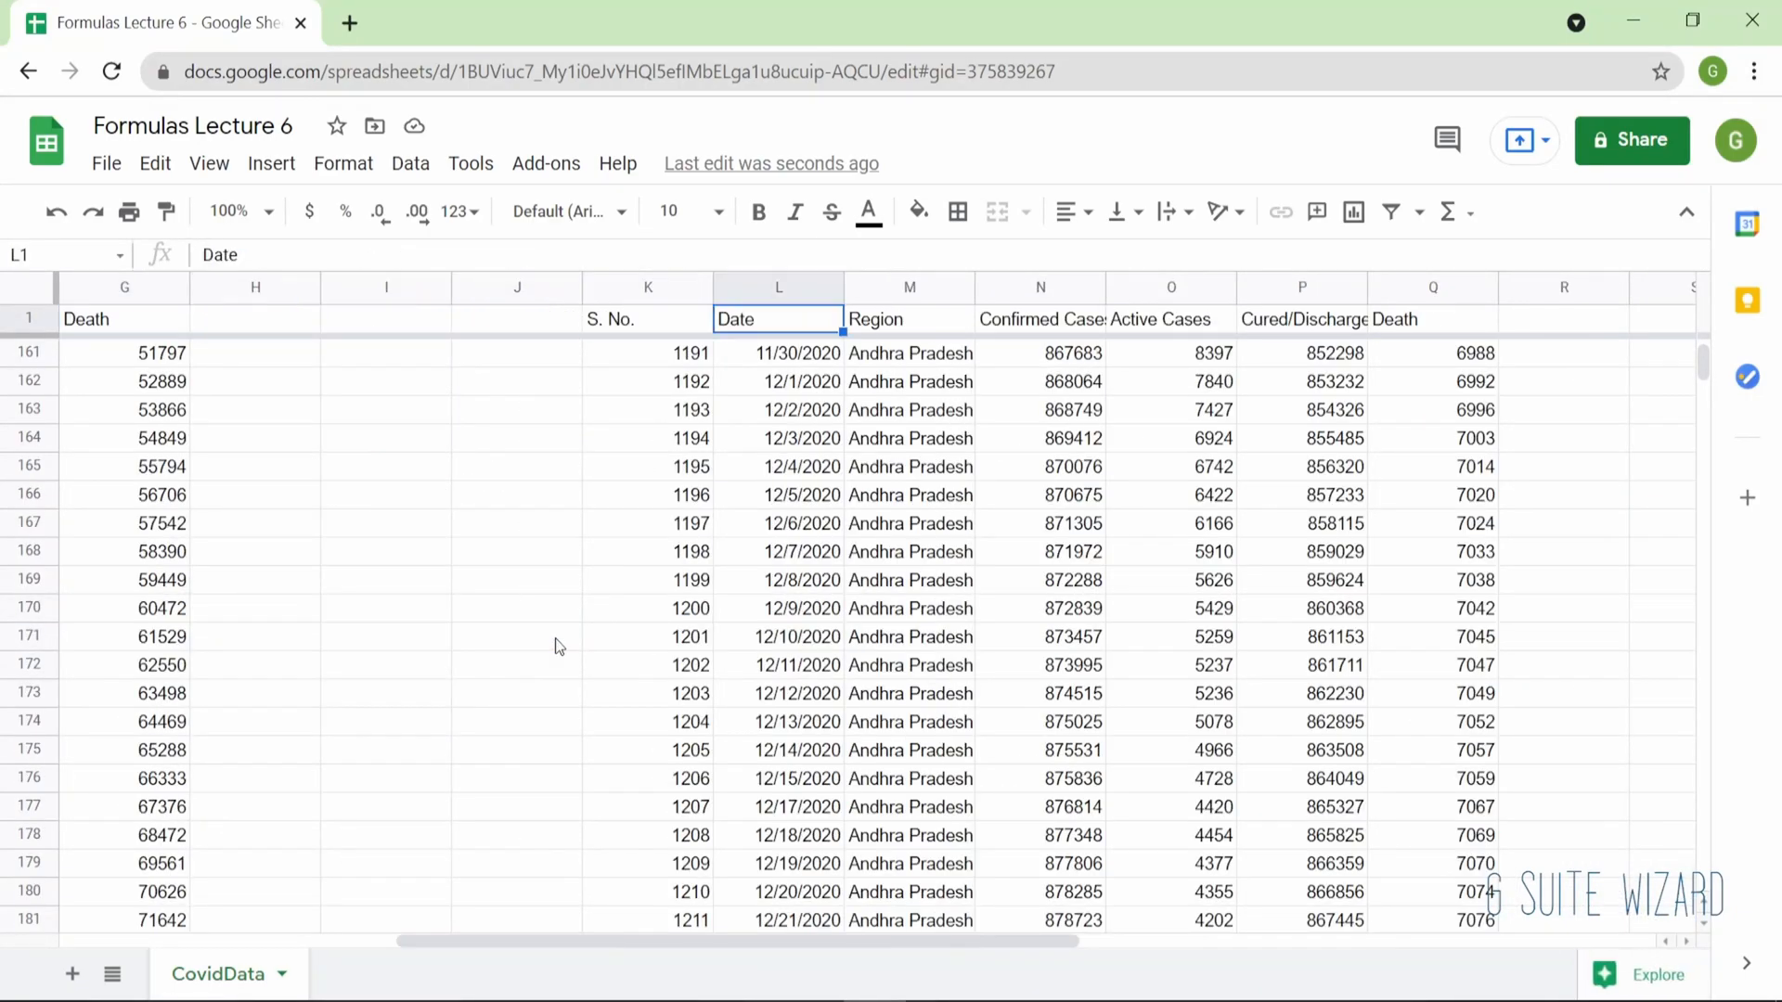
pyautogui.press('Down')
pyautogui.press('Up')
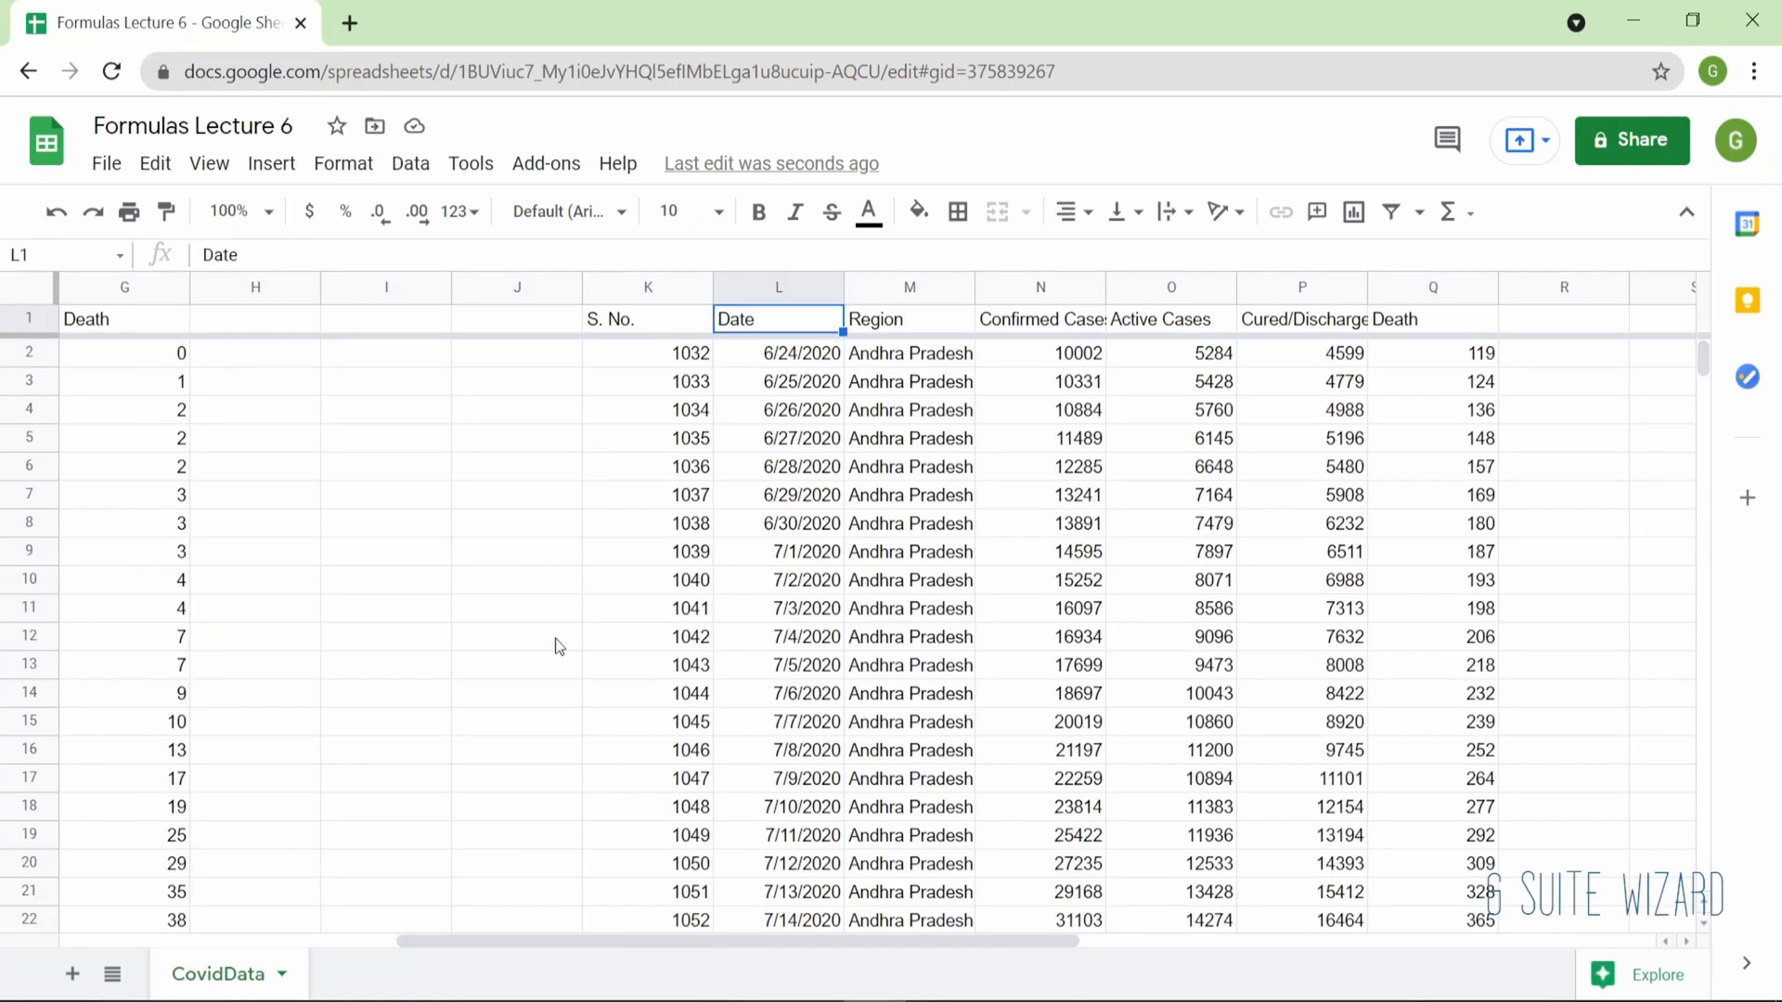
# Replace the and operator with or between the two conditions of the QUERY in K1.
pyautogui.press('Left')
pyautogui.press('Return')
pyautogui.press('Left')
pyautogui.press('Left')
pyautogui.press('Left')
pyautogui.press('Left')
pyautogui.press('Left')
pyautogui.press('Left')
pyautogui.press('Left')
pyautogui.press('Left')
pyautogui.press('Left')
pyautogui.press('Left')
pyautogui.press('Left')
pyautogui.press('BackSpace')
pyautogui.press('BackSpace')
pyautogui.press('BackSpace')
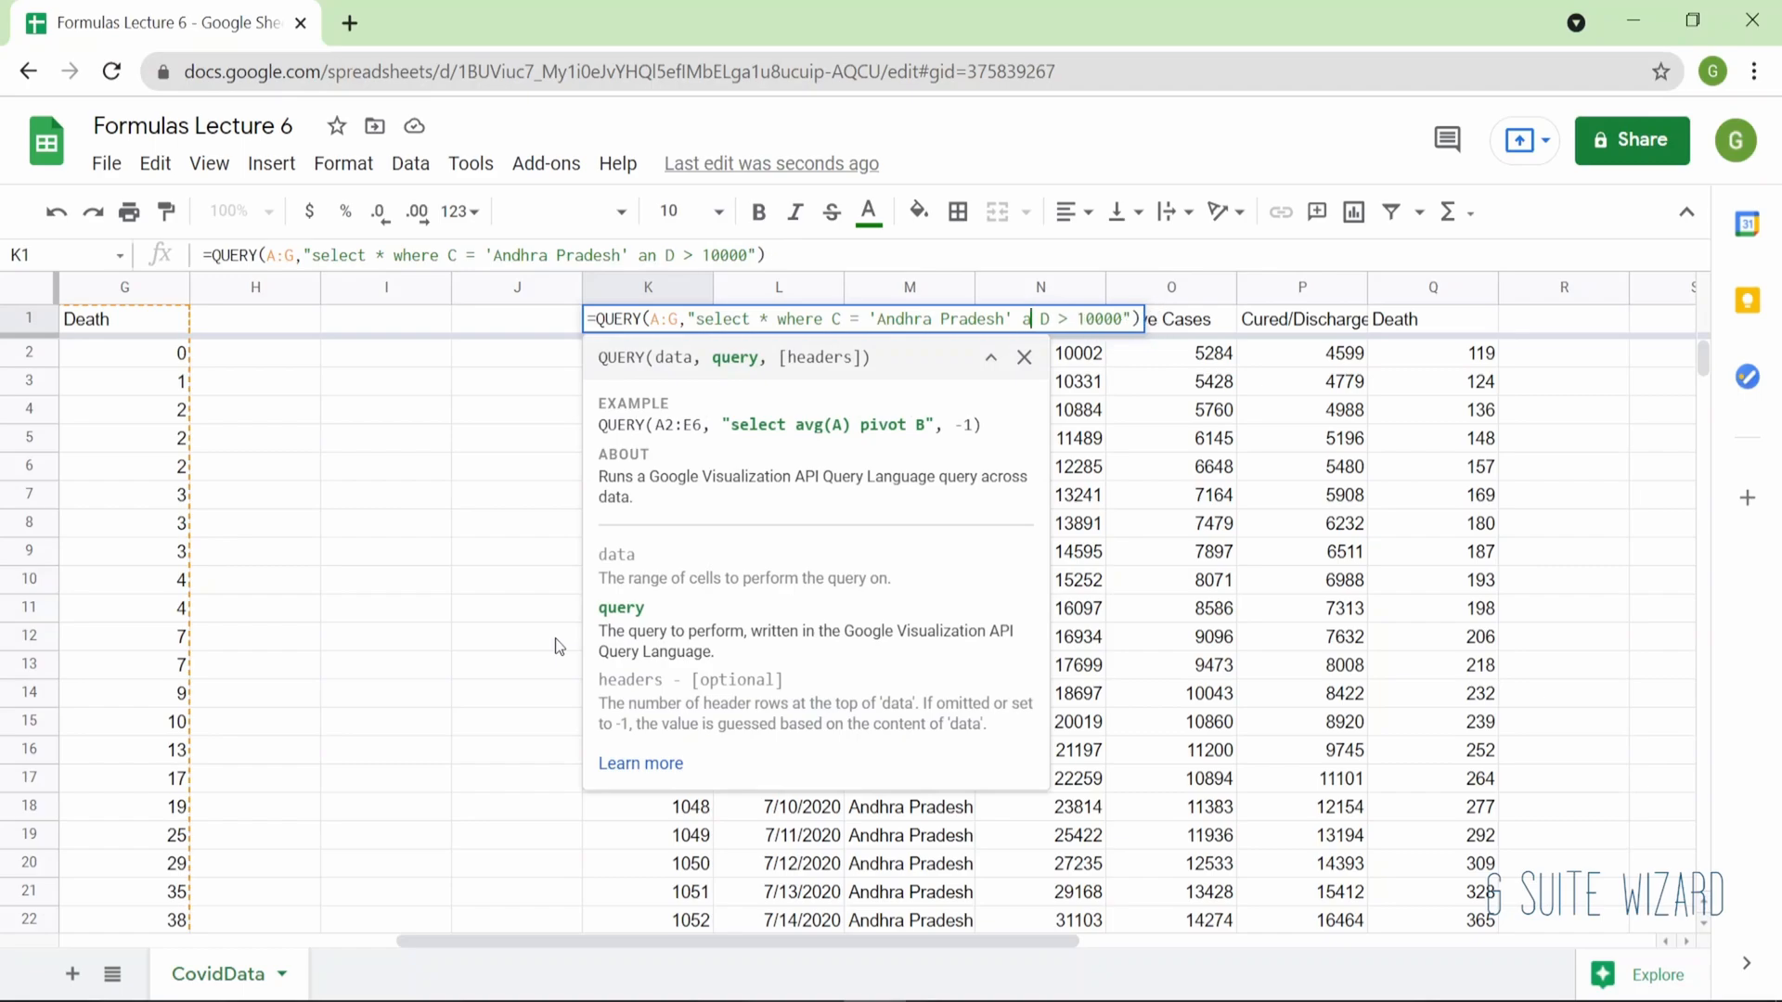
pyautogui.write('or')
pyautogui.press('Return')
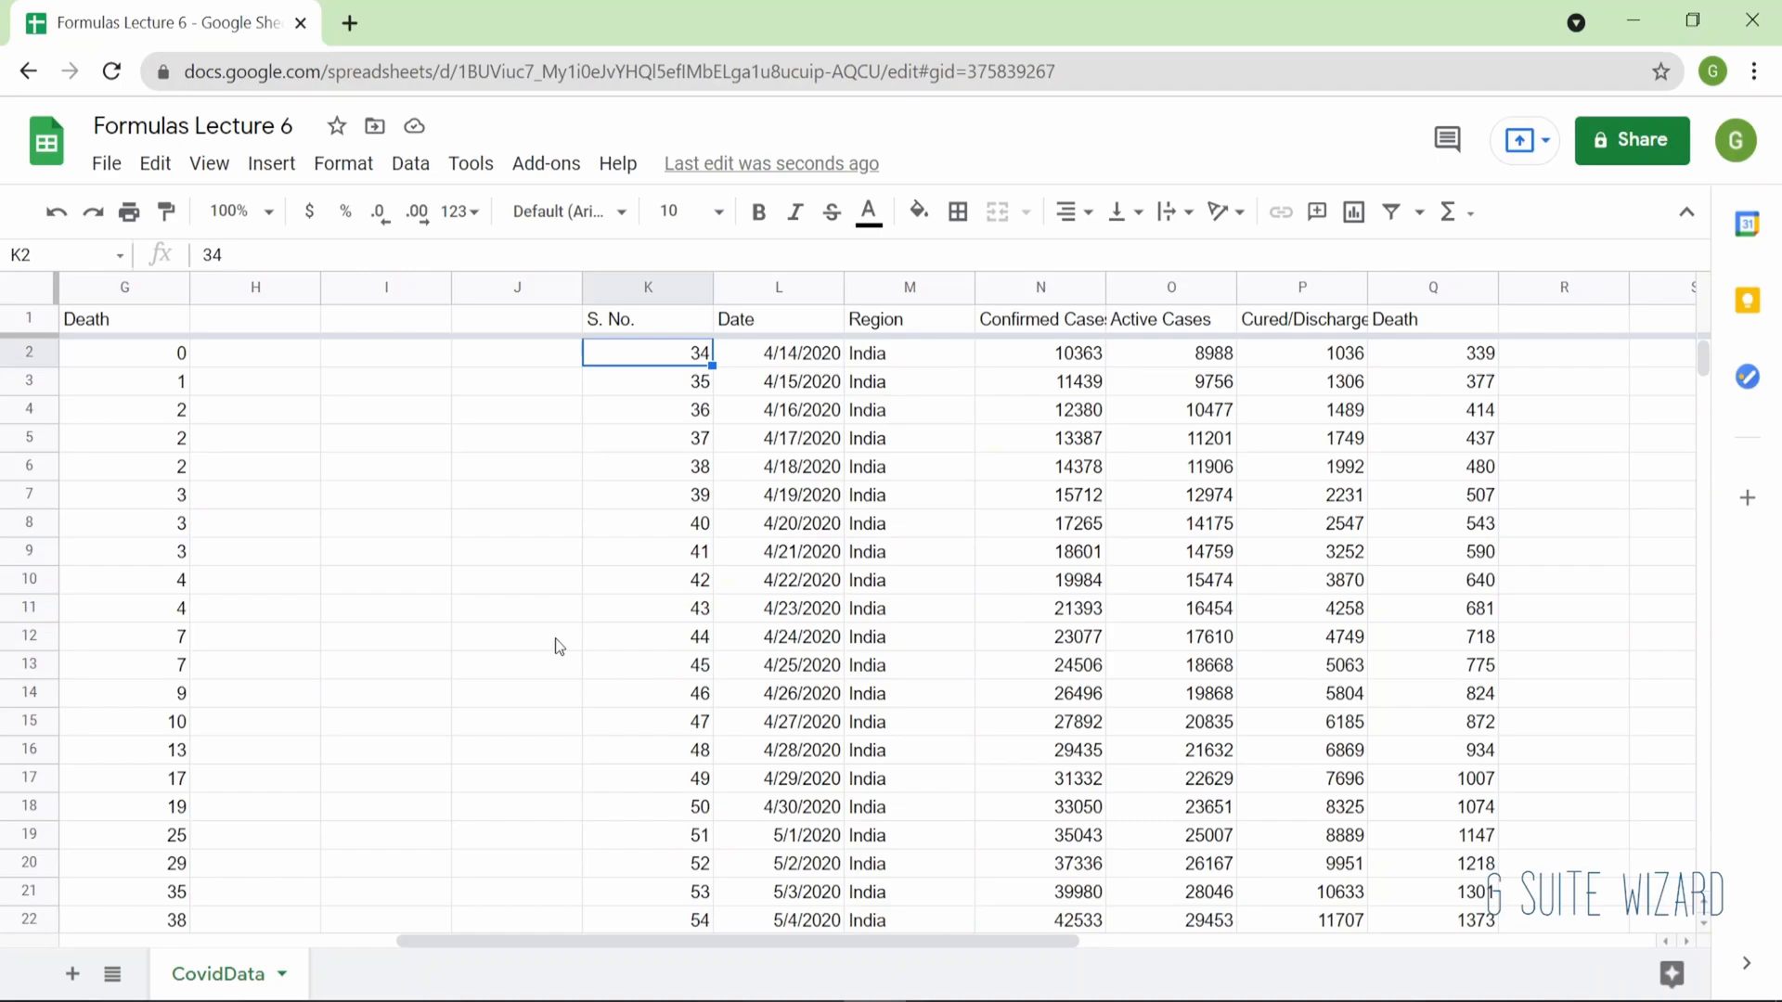
pyautogui.press('Up')
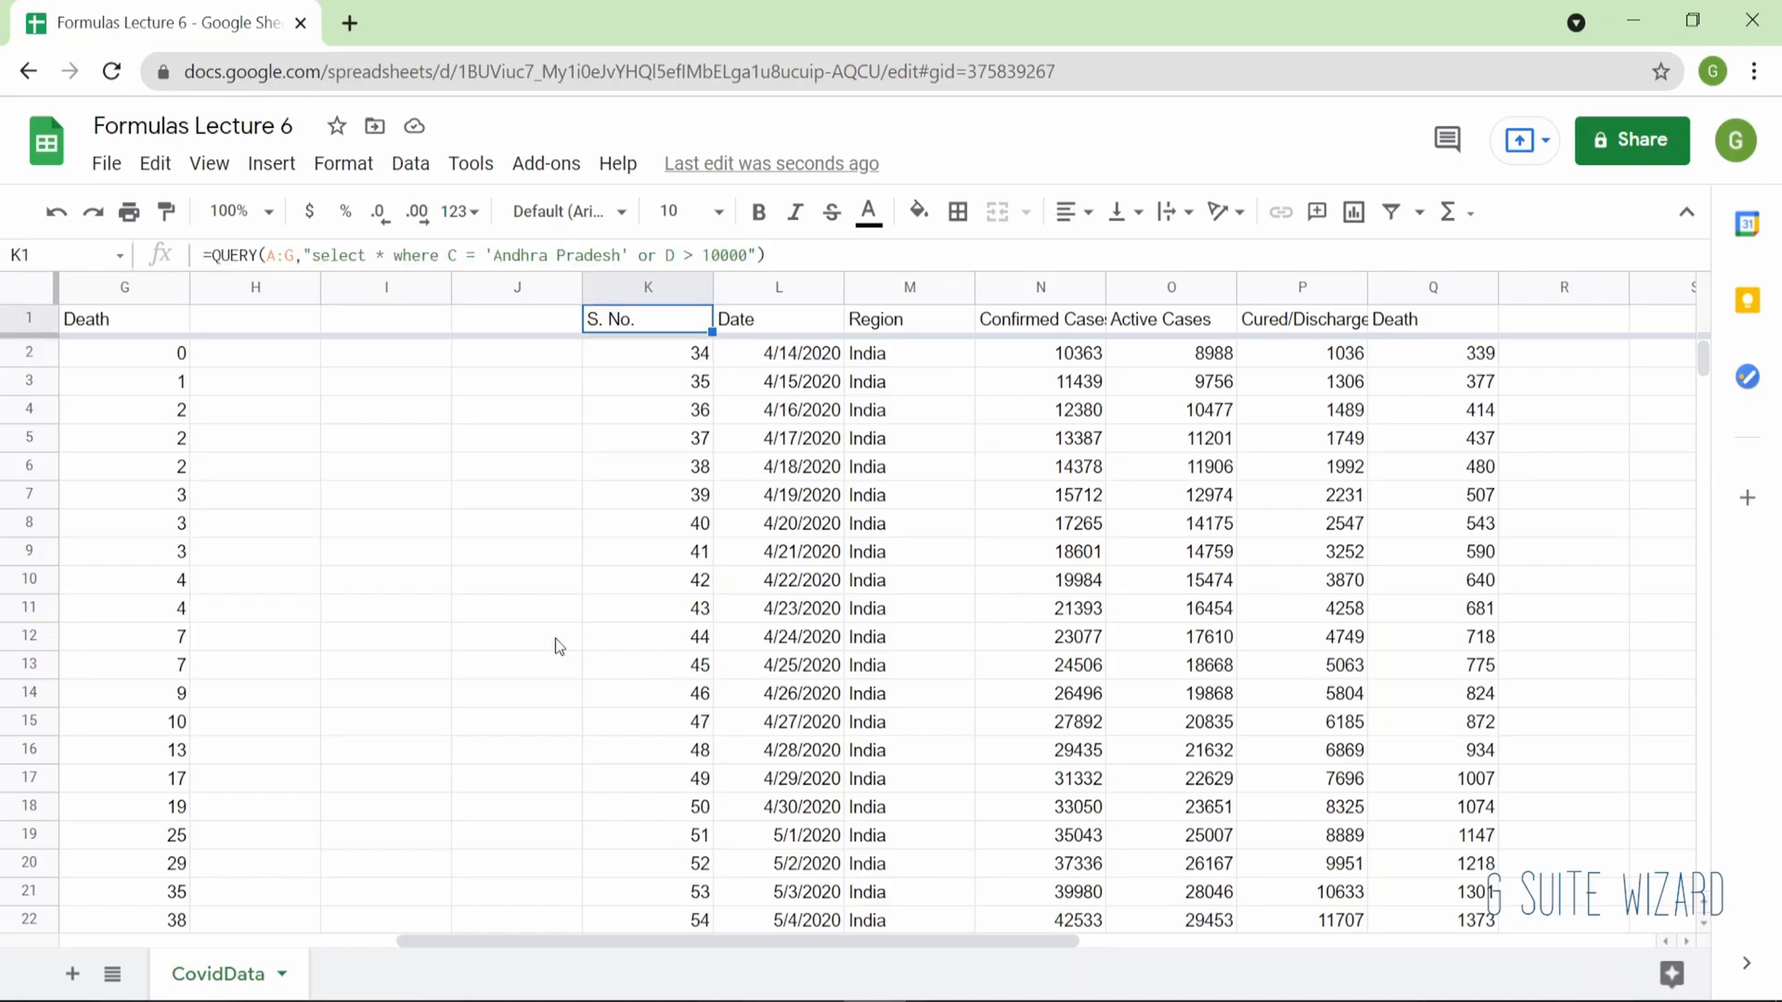
# Review the Andhra Pradesh and D > 10000 conditions joined by or in the K1 QUERY formula, leaving it unedited.
pyautogui.press('Return')
pyautogui.press('Left')
pyautogui.press('Left')
pyautogui.press('Left')
pyautogui.press('Left')
pyautogui.press('Left')
pyautogui.press('Left')
pyautogui.press('Left')
pyautogui.press('Left')
pyautogui.press('Left')
pyautogui.press('Left')
pyautogui.press('Left')
pyautogui.press('Left')
pyautogui.press('Left')
pyautogui.press('Left')
pyautogui.press('Left')
pyautogui.press('Left')
pyautogui.press('Left')
pyautogui.press('Left')
pyautogui.press('Left')
pyautogui.press('Left')
pyautogui.press('Left')
pyautogui.press('Left')
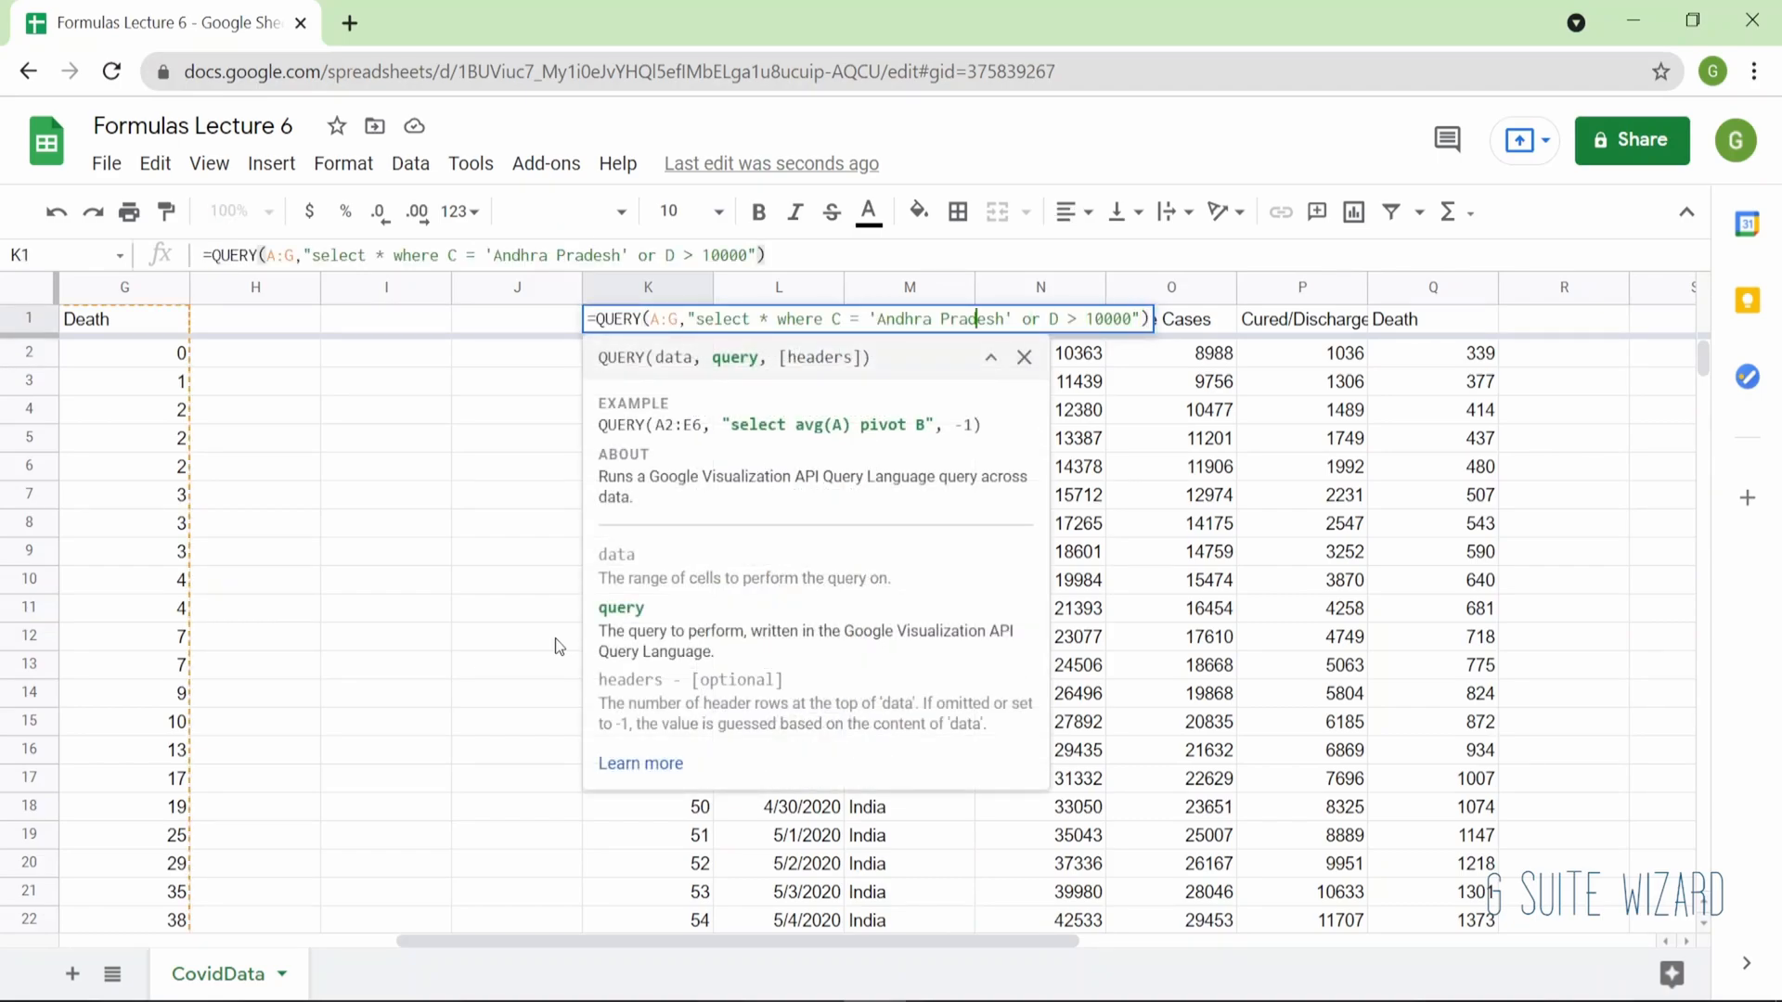
pyautogui.press('Right')
pyautogui.press('Right')
pyautogui.press('Right')
pyautogui.press('Right')
pyautogui.press('Right')
pyautogui.press('Right')
pyautogui.press('Right')
pyautogui.press('Right')
pyautogui.press('Right')
pyautogui.press('Right')
pyautogui.press('Right')
pyautogui.press('Right')
pyautogui.press('Right')
pyautogui.press('Right')
pyautogui.press('Right')
pyautogui.press('Right')
pyautogui.press('Left')
pyautogui.press('Left')
pyautogui.press('Left')
pyautogui.press('Left')
pyautogui.hotkey('shift', 'Left')
pyautogui.hotkey('shift', 'Left')
pyautogui.press('Return')
pyautogui.press('Up')
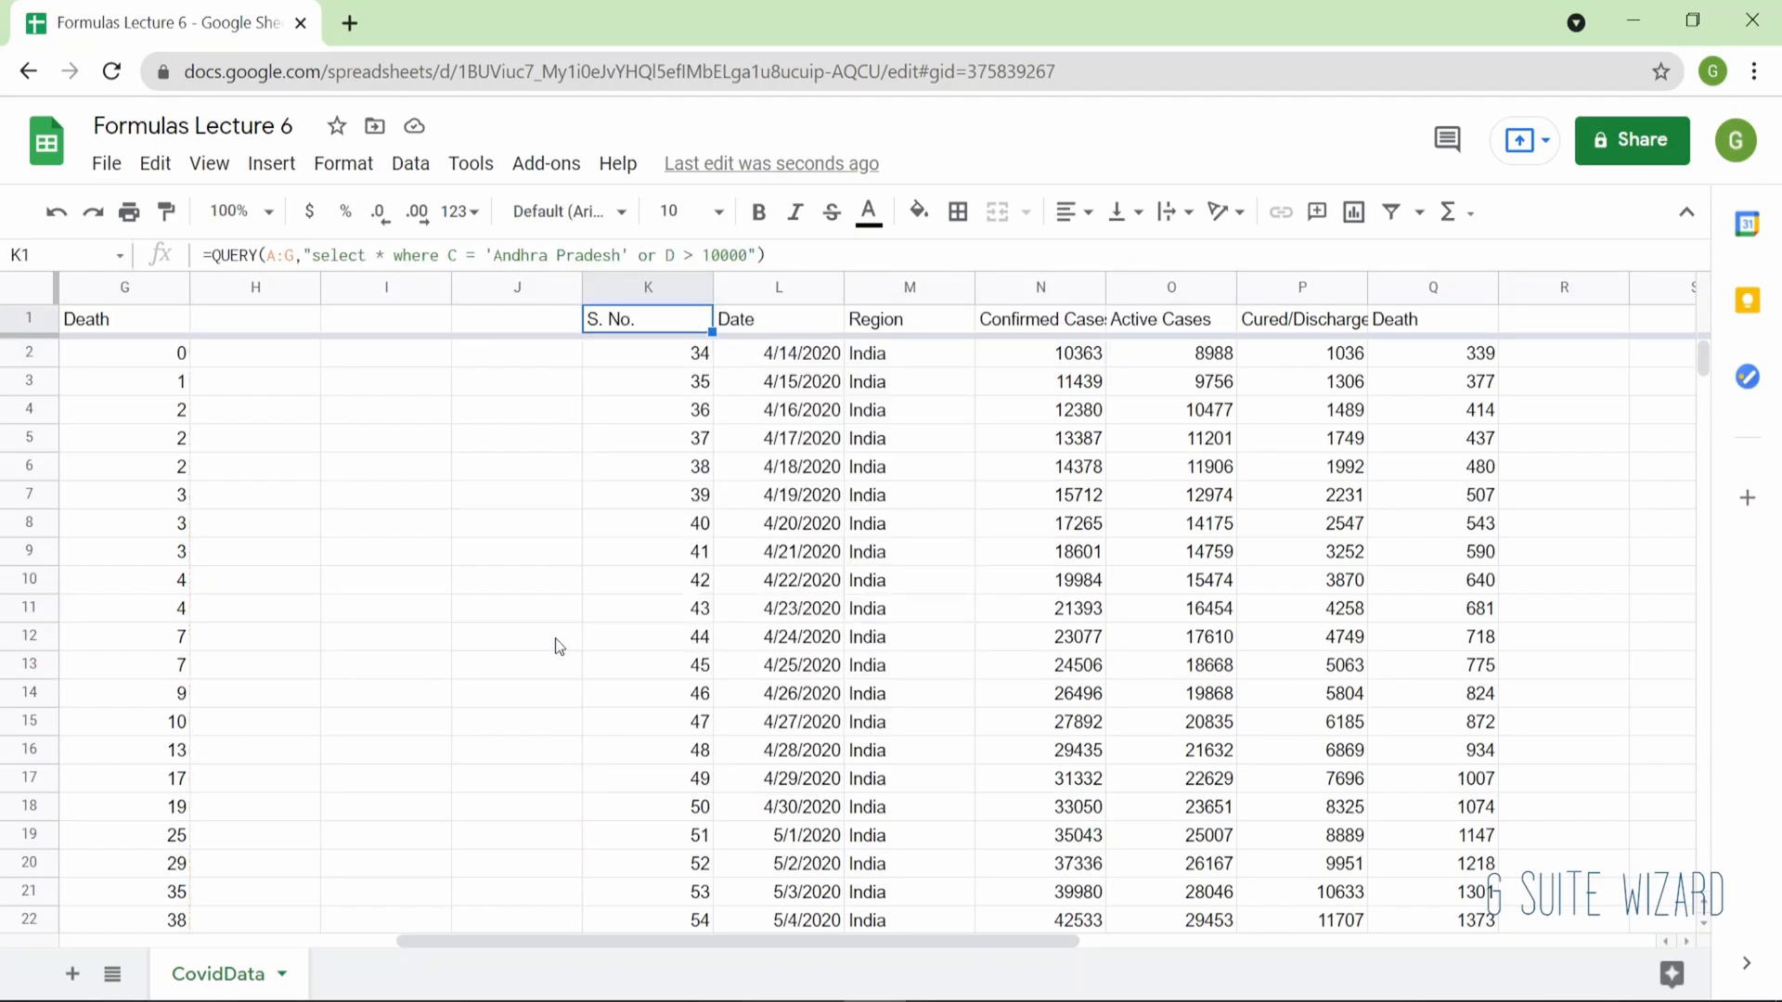
# Highlight the D > 10000 condition inside the K1 formula for reading, then leave the formula unedited.
pyautogui.press('Return')
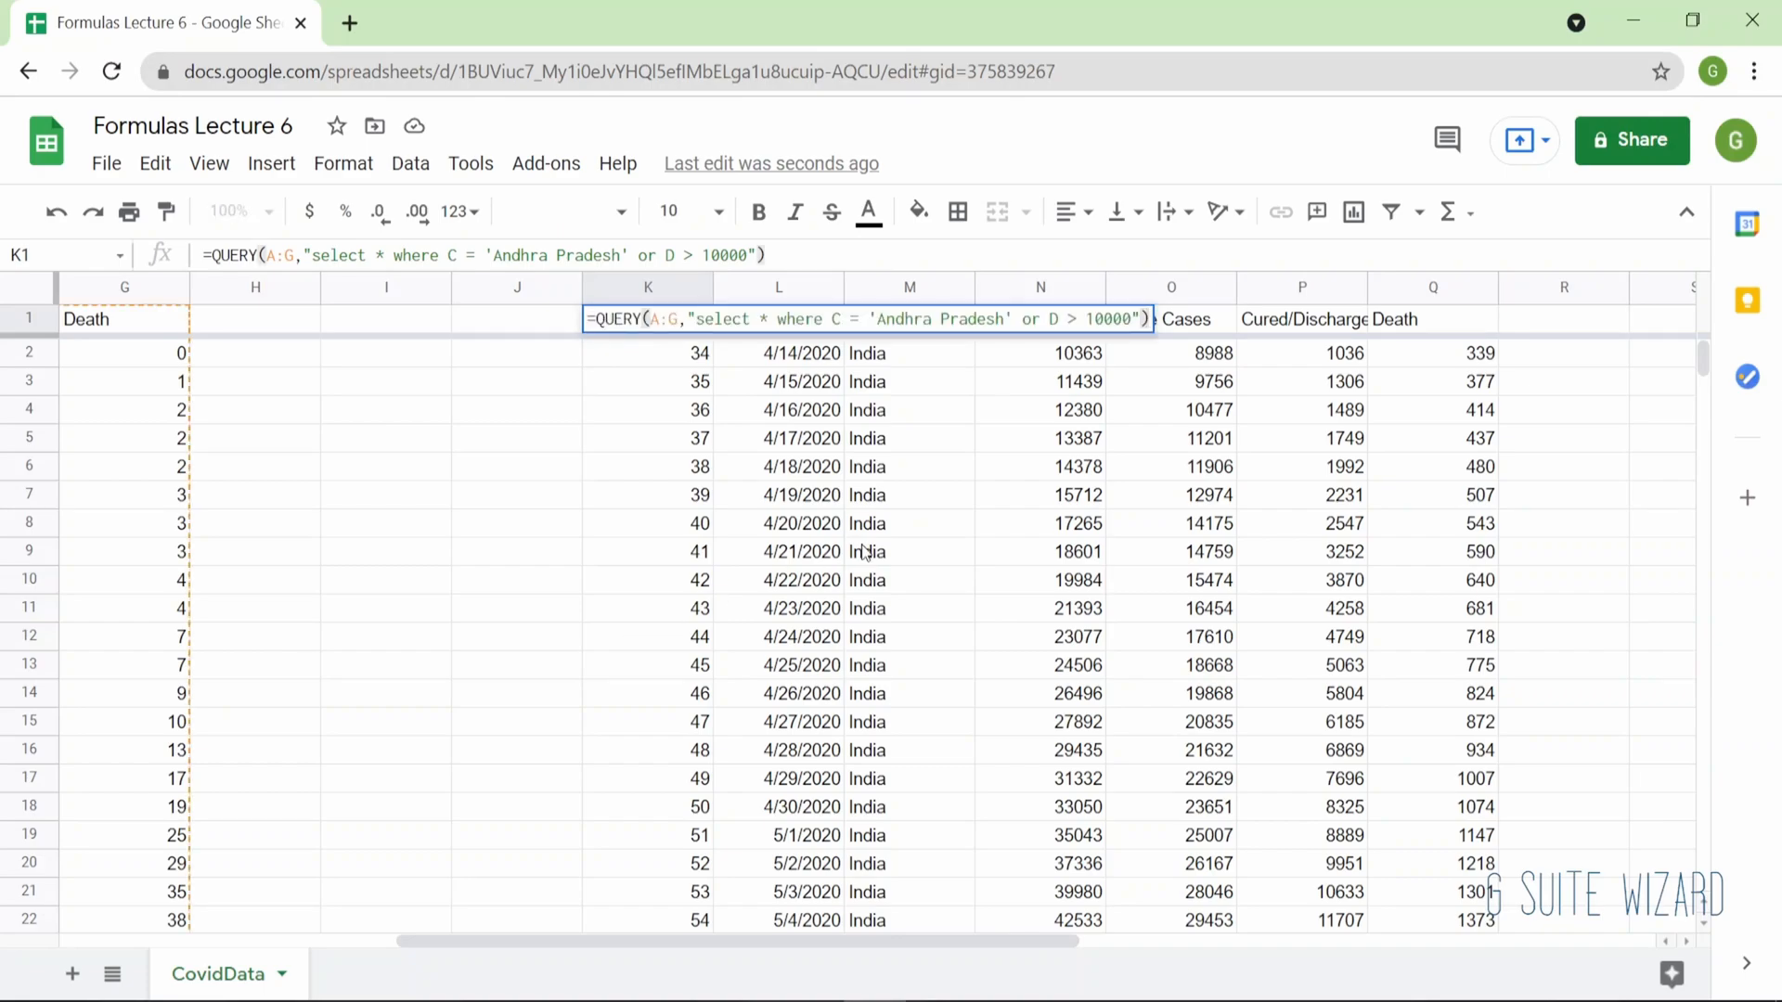
pyautogui.moveTo(833, 324); pyautogui.dragTo(1134, 318)
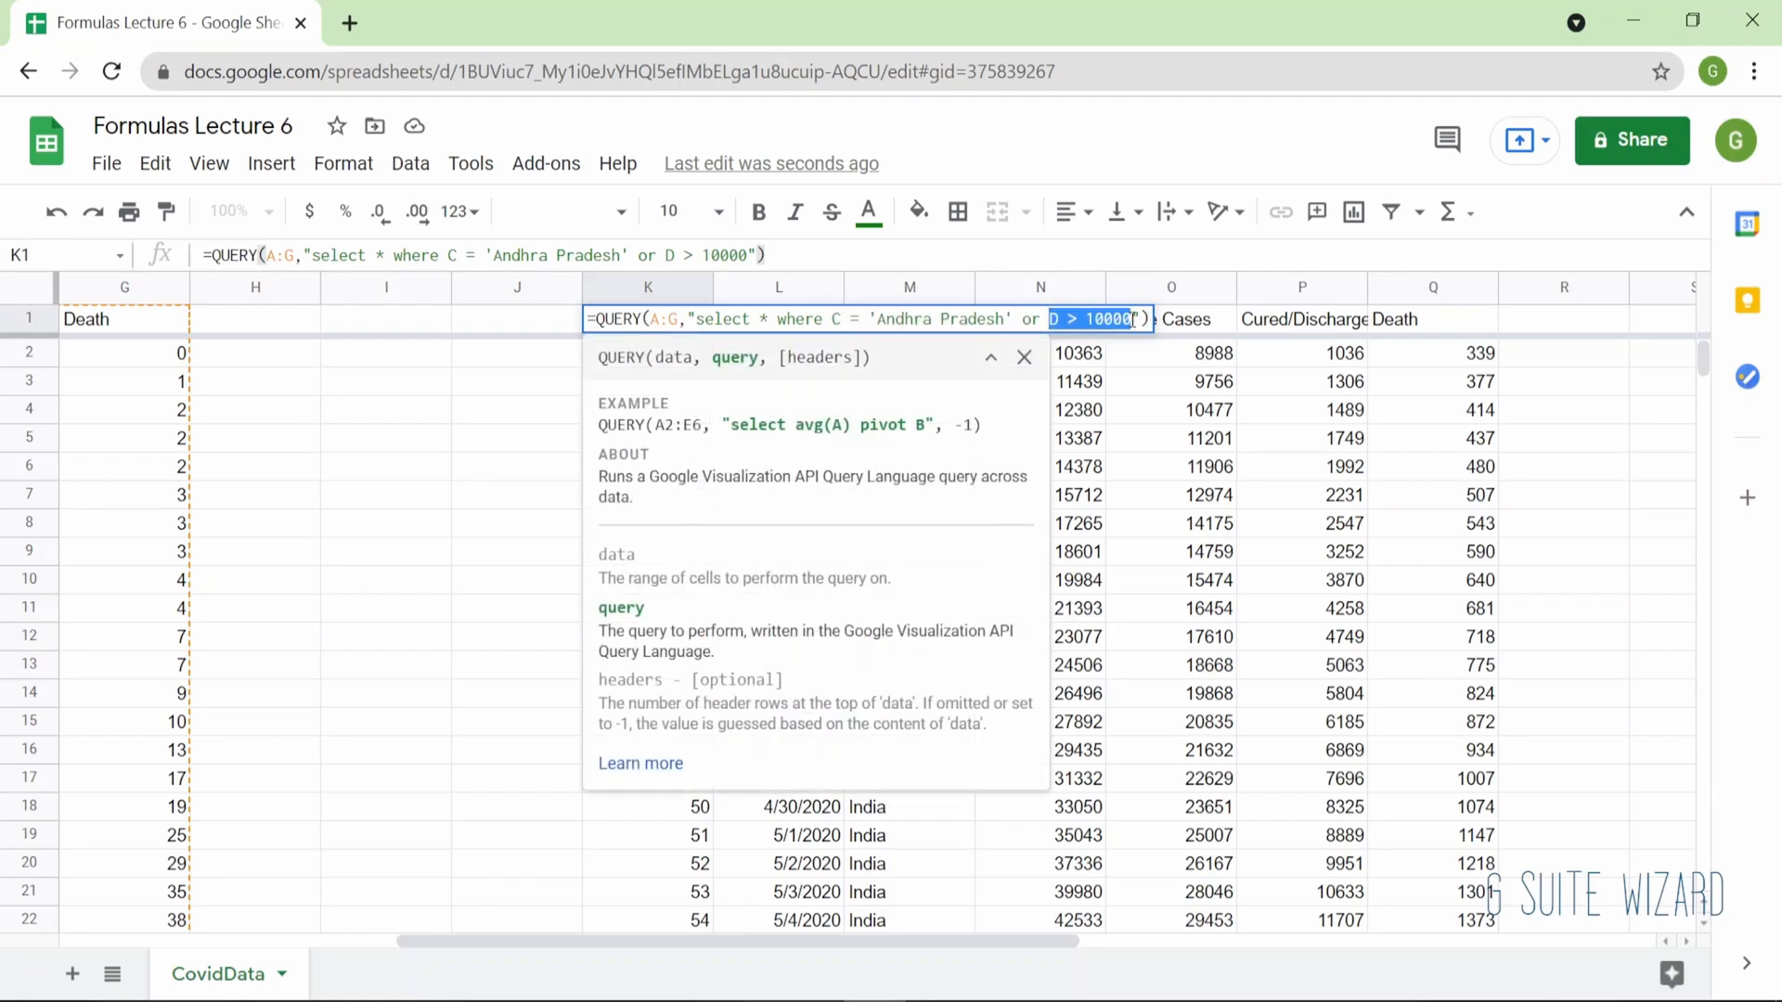
pyautogui.click(1172, 396)
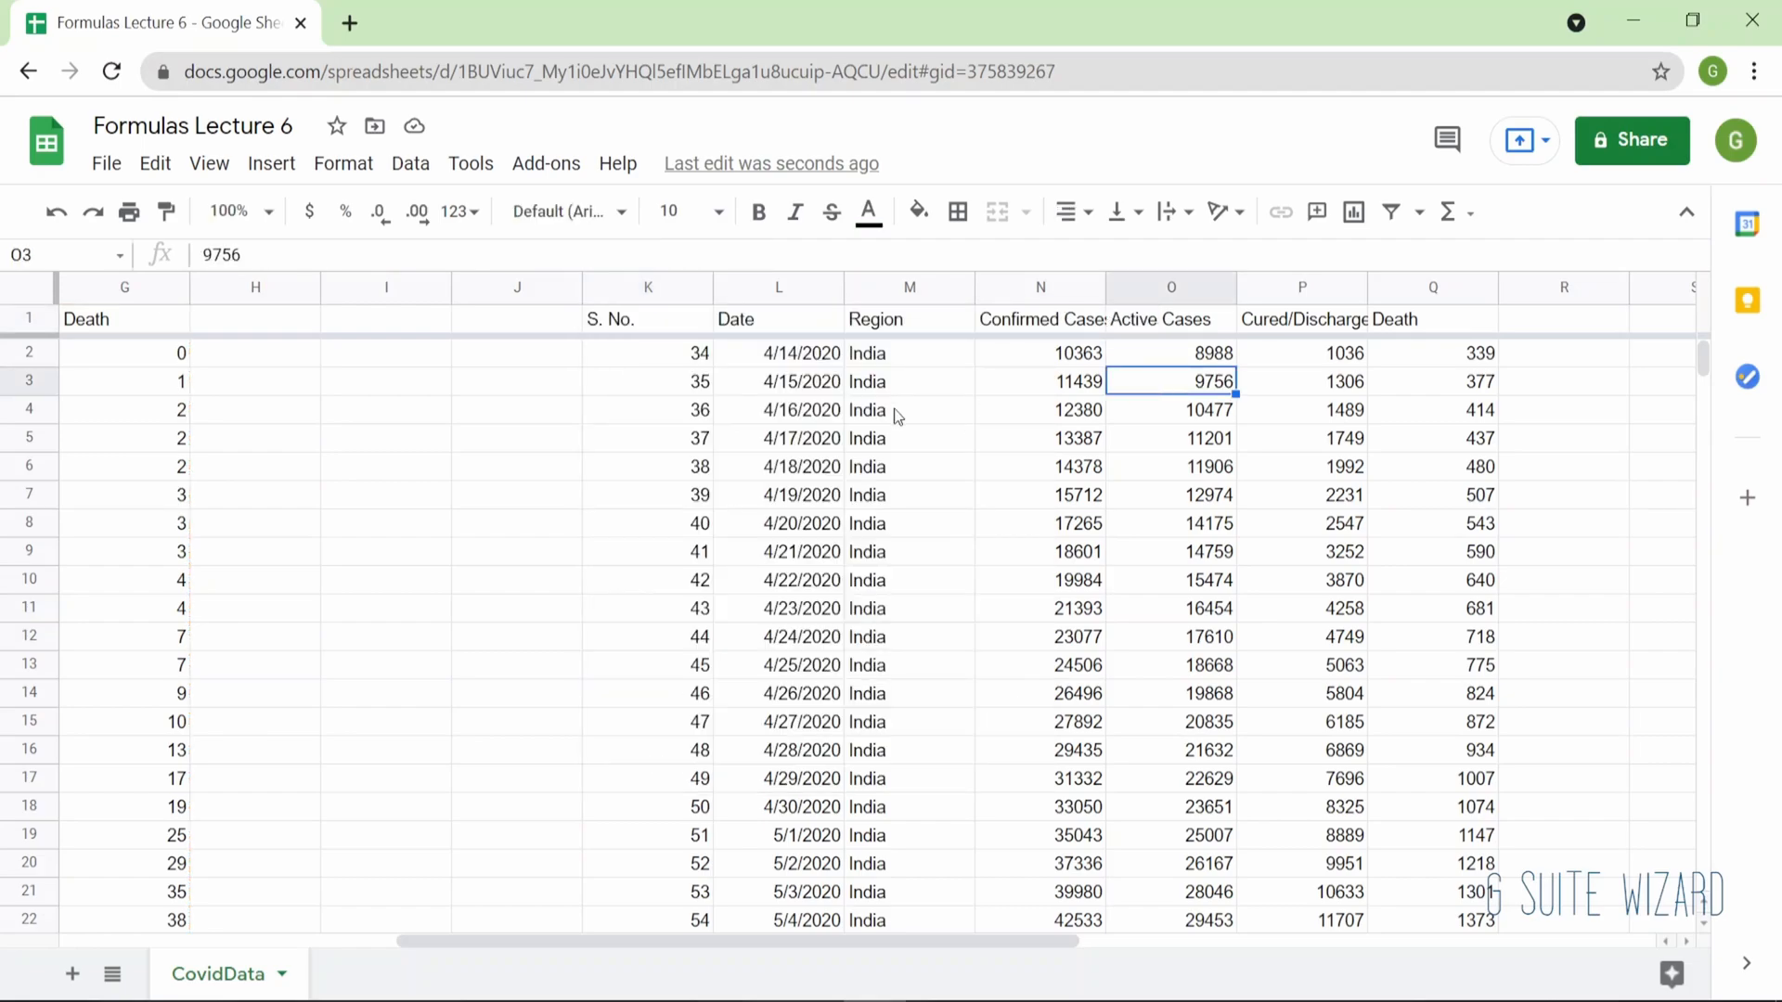
# Examine the Region and Confirmed Cases values in the first source data rows, from C3 to D6.
pyautogui.hscroll(-5, 872, 414)
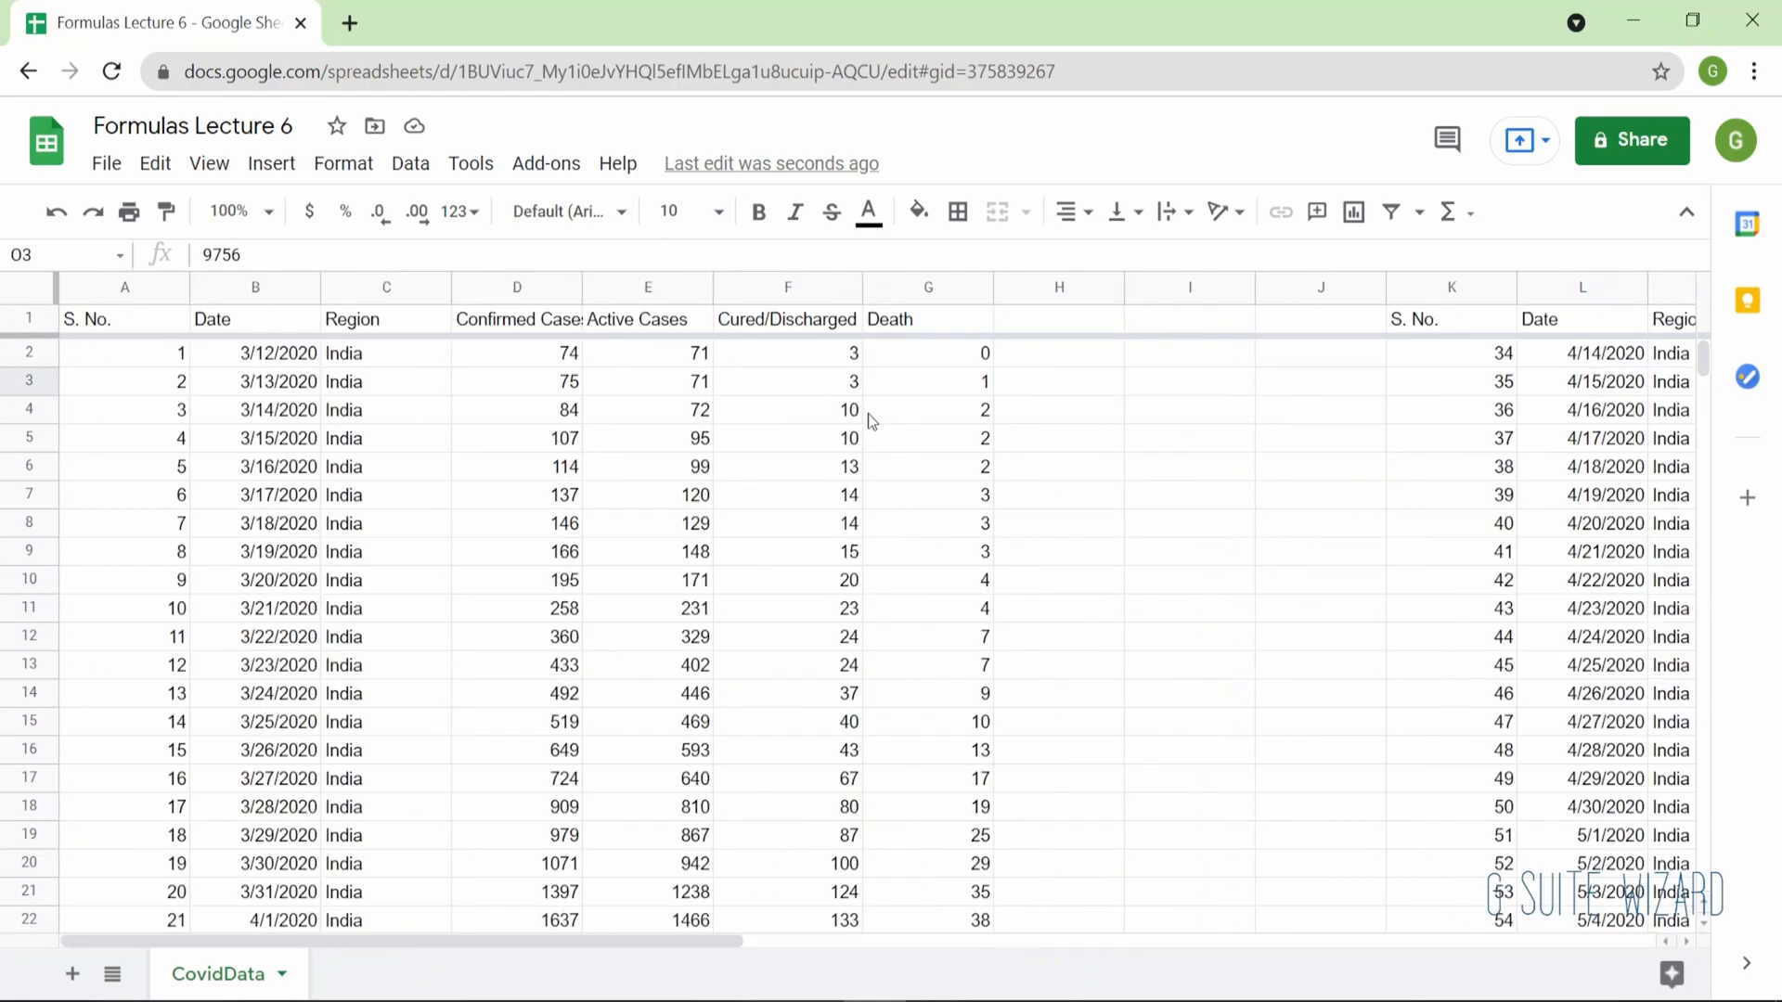
pyautogui.click(286, 390)
pyautogui.press('Right')
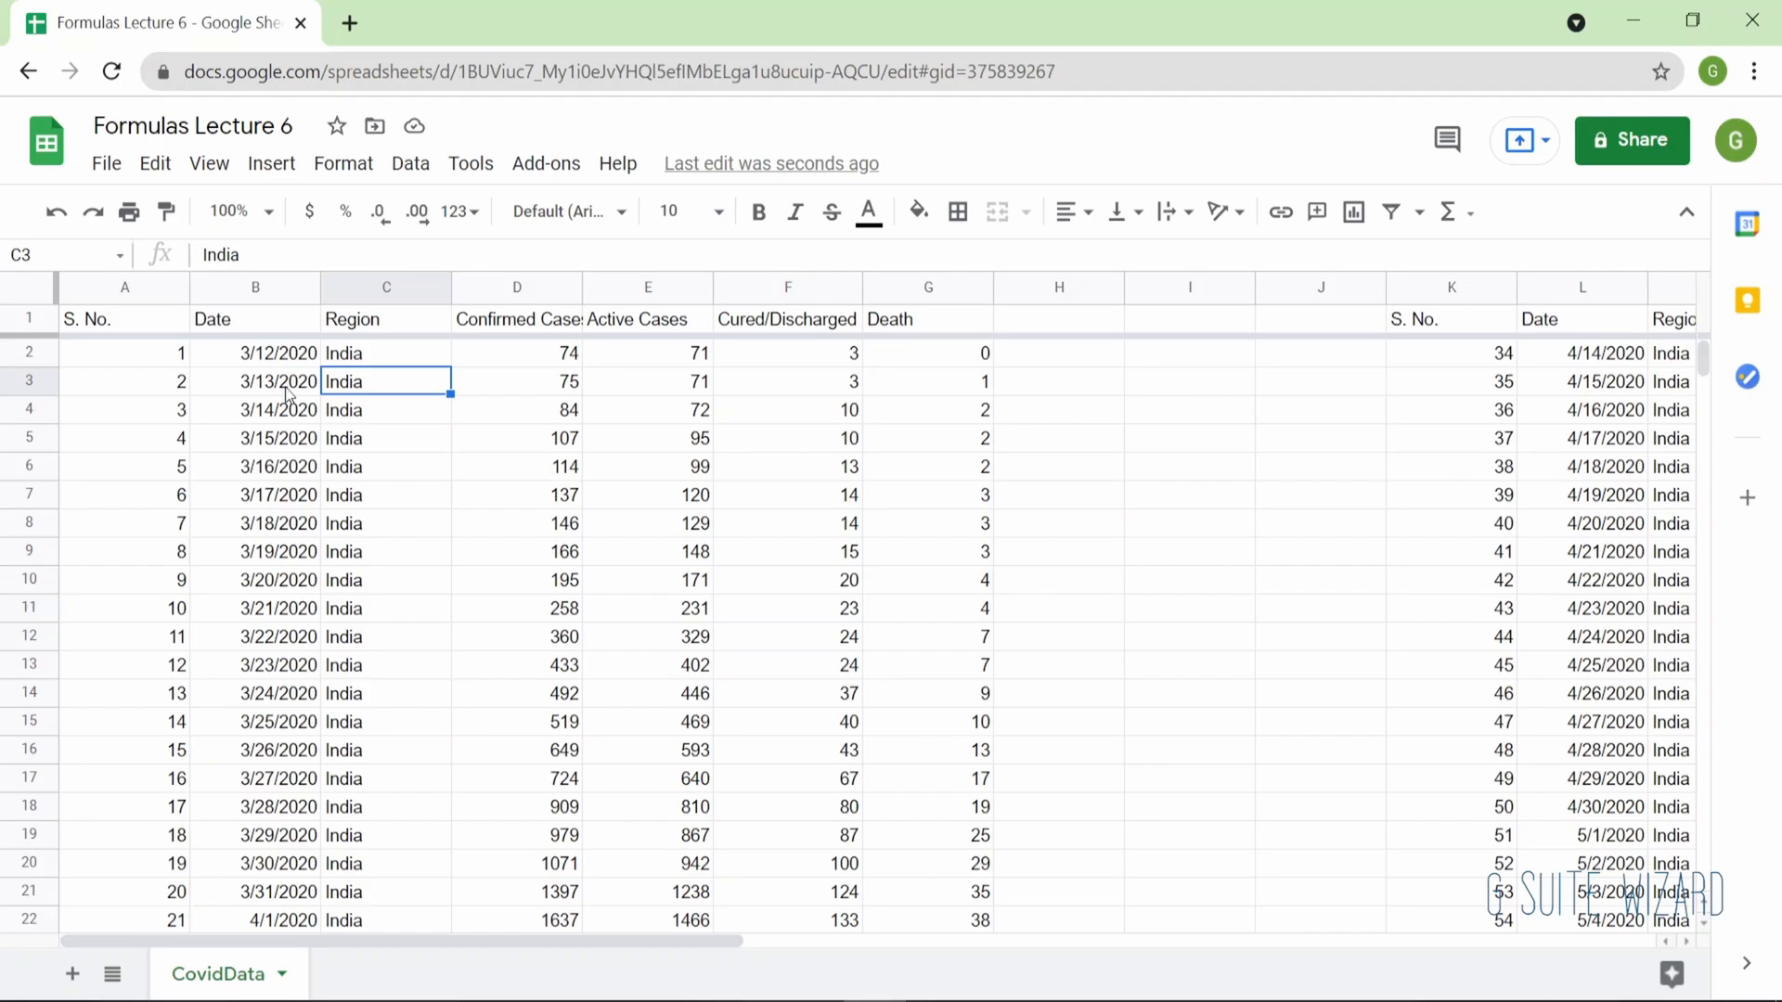
pyautogui.press('Down')
pyautogui.press('Down')
pyautogui.press('Down')
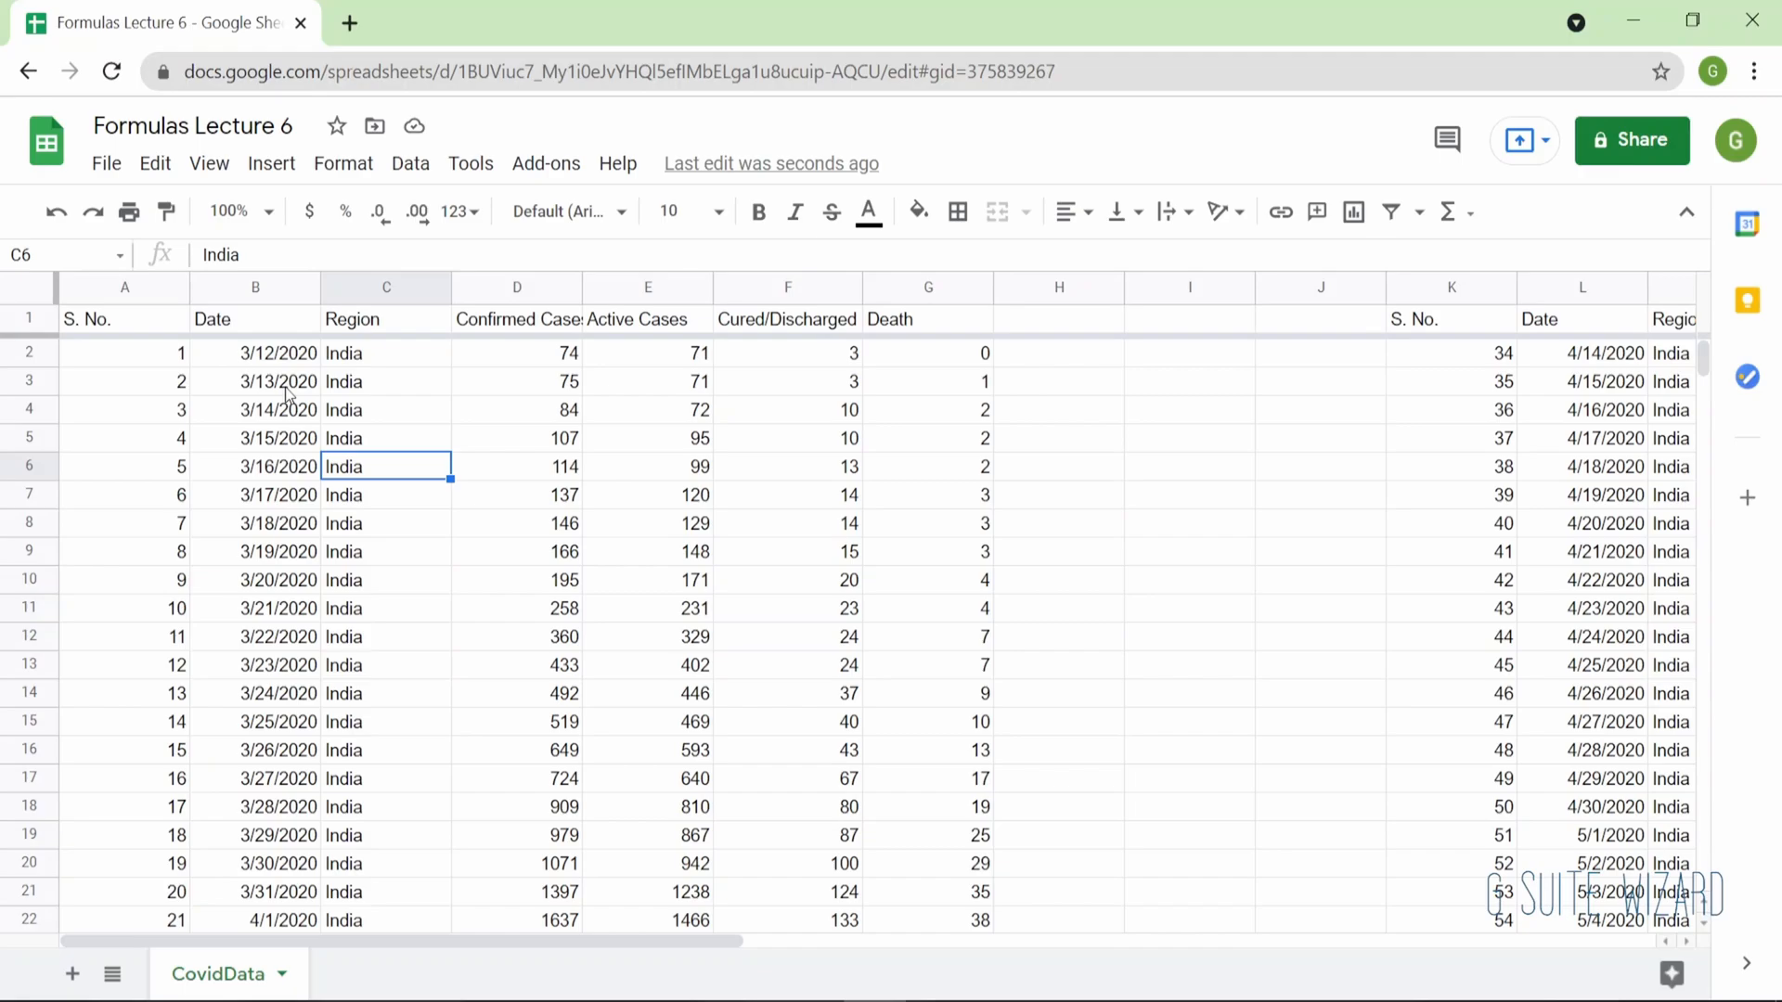
pyautogui.press('Right')
# Examine the or-query output from N2 down to where the Region column changes to Andhra Pradesh at row 440.
pyautogui.scroll(-5, 288, 394)
pyautogui.hscroll(5, 287, 394)
pyautogui.scroll(5, 288, 395)
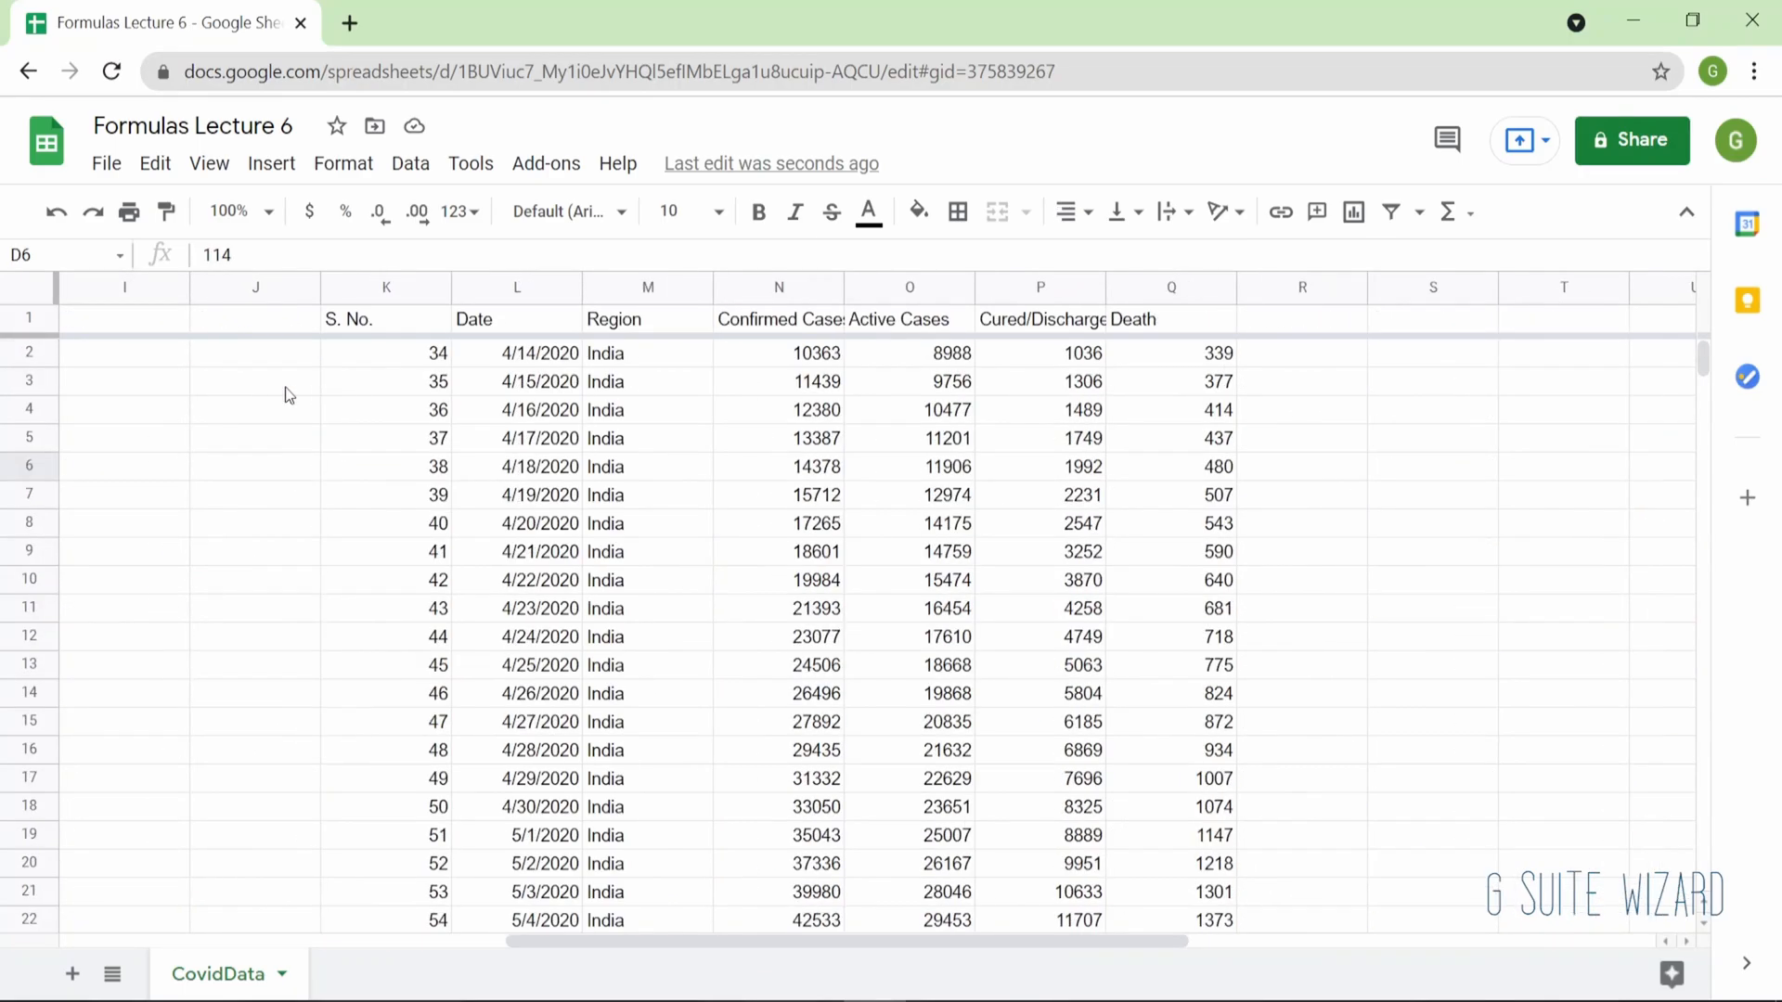
pyautogui.click(799, 390)
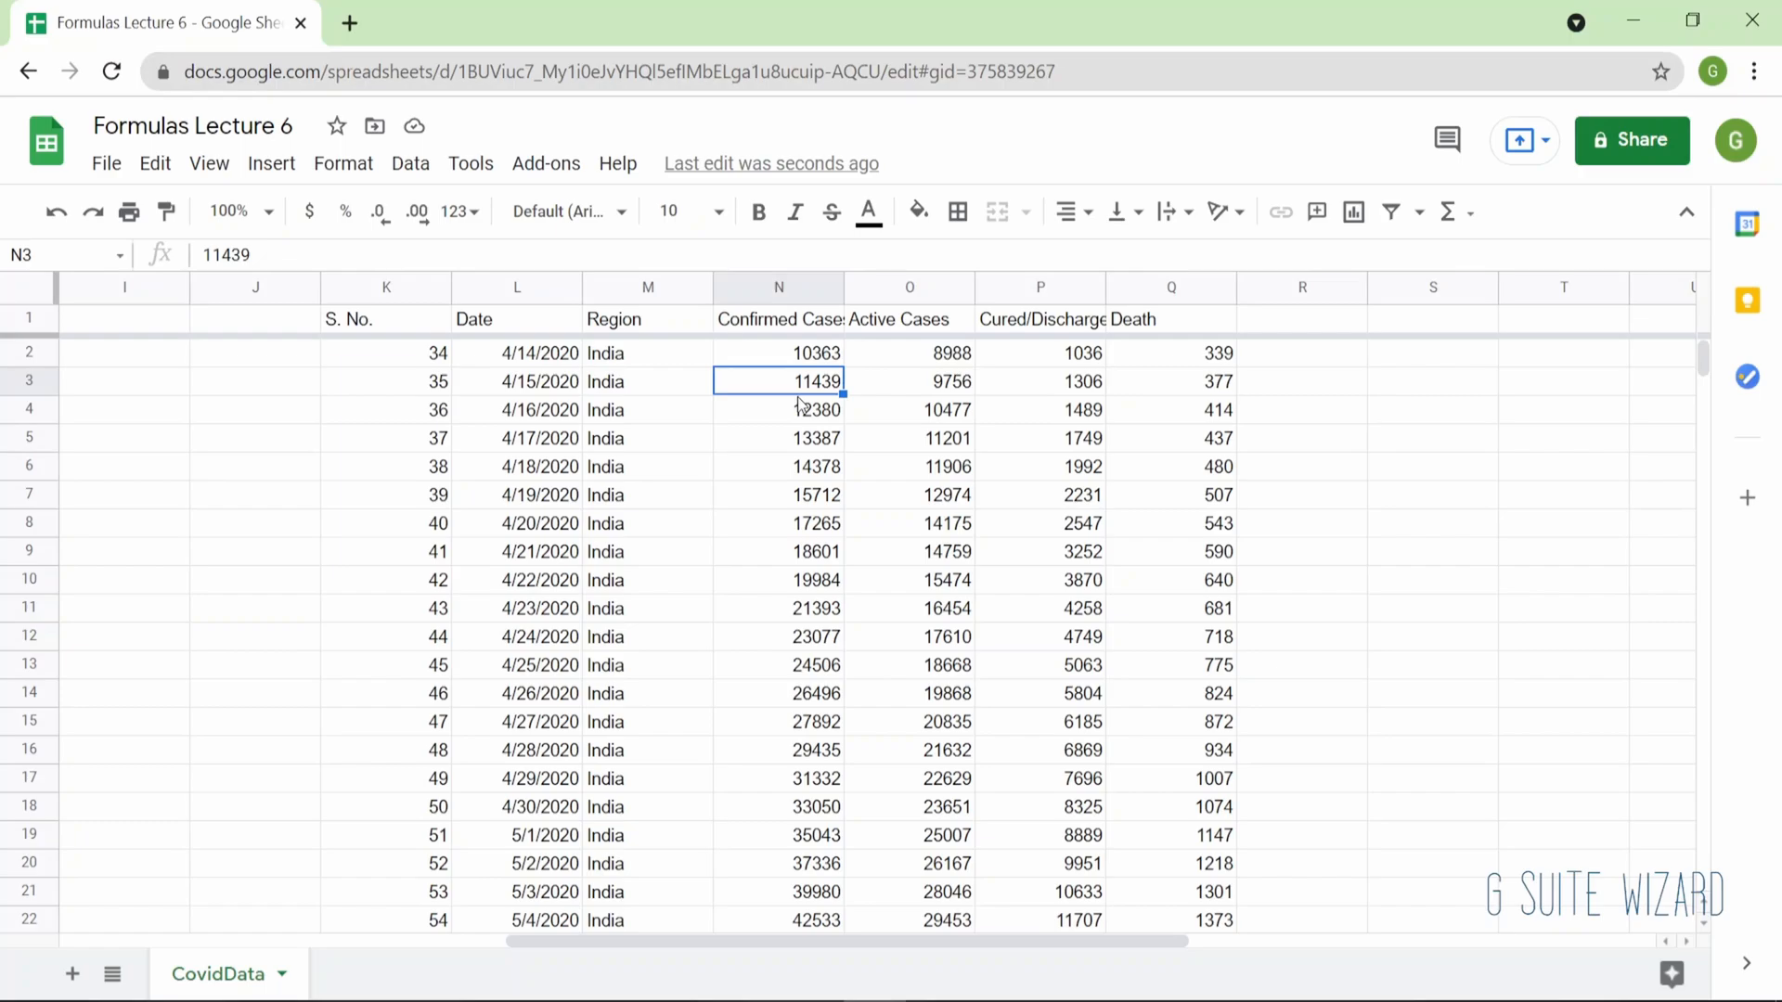
pyautogui.press('Up')
pyautogui.scroll(-15, 798, 397)
pyautogui.hscroll(2, 798, 398)
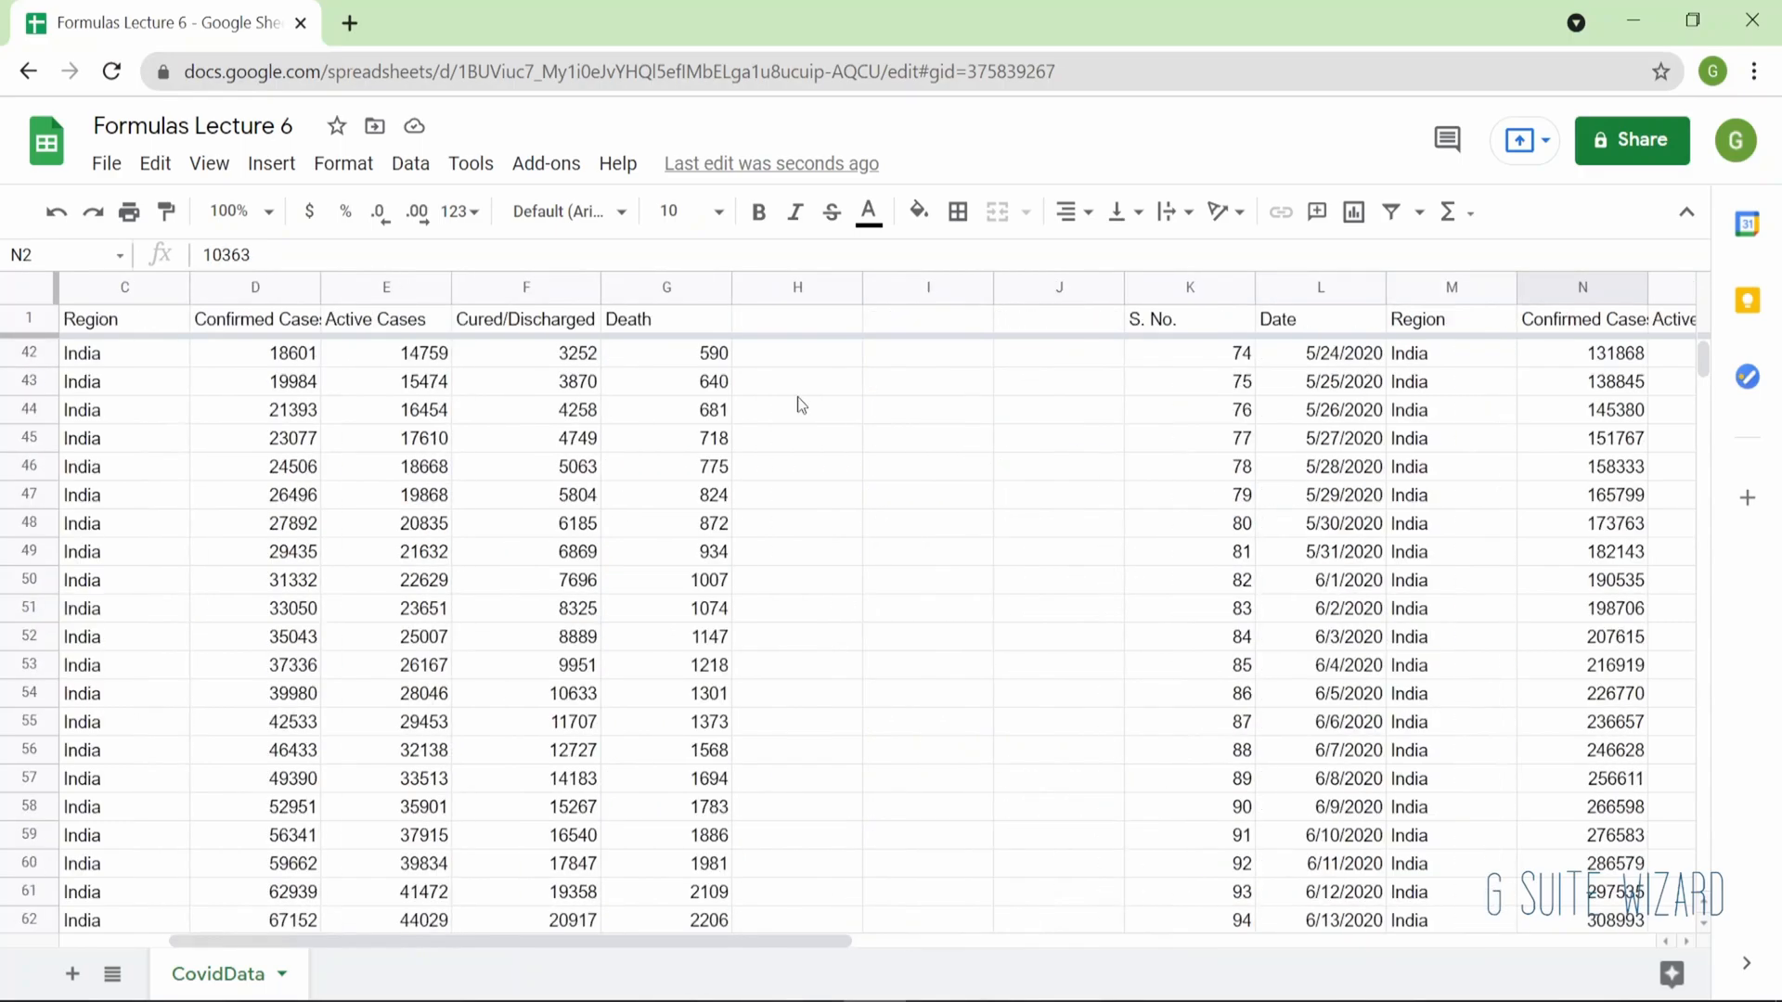
pyautogui.scroll(-20, 798, 401)
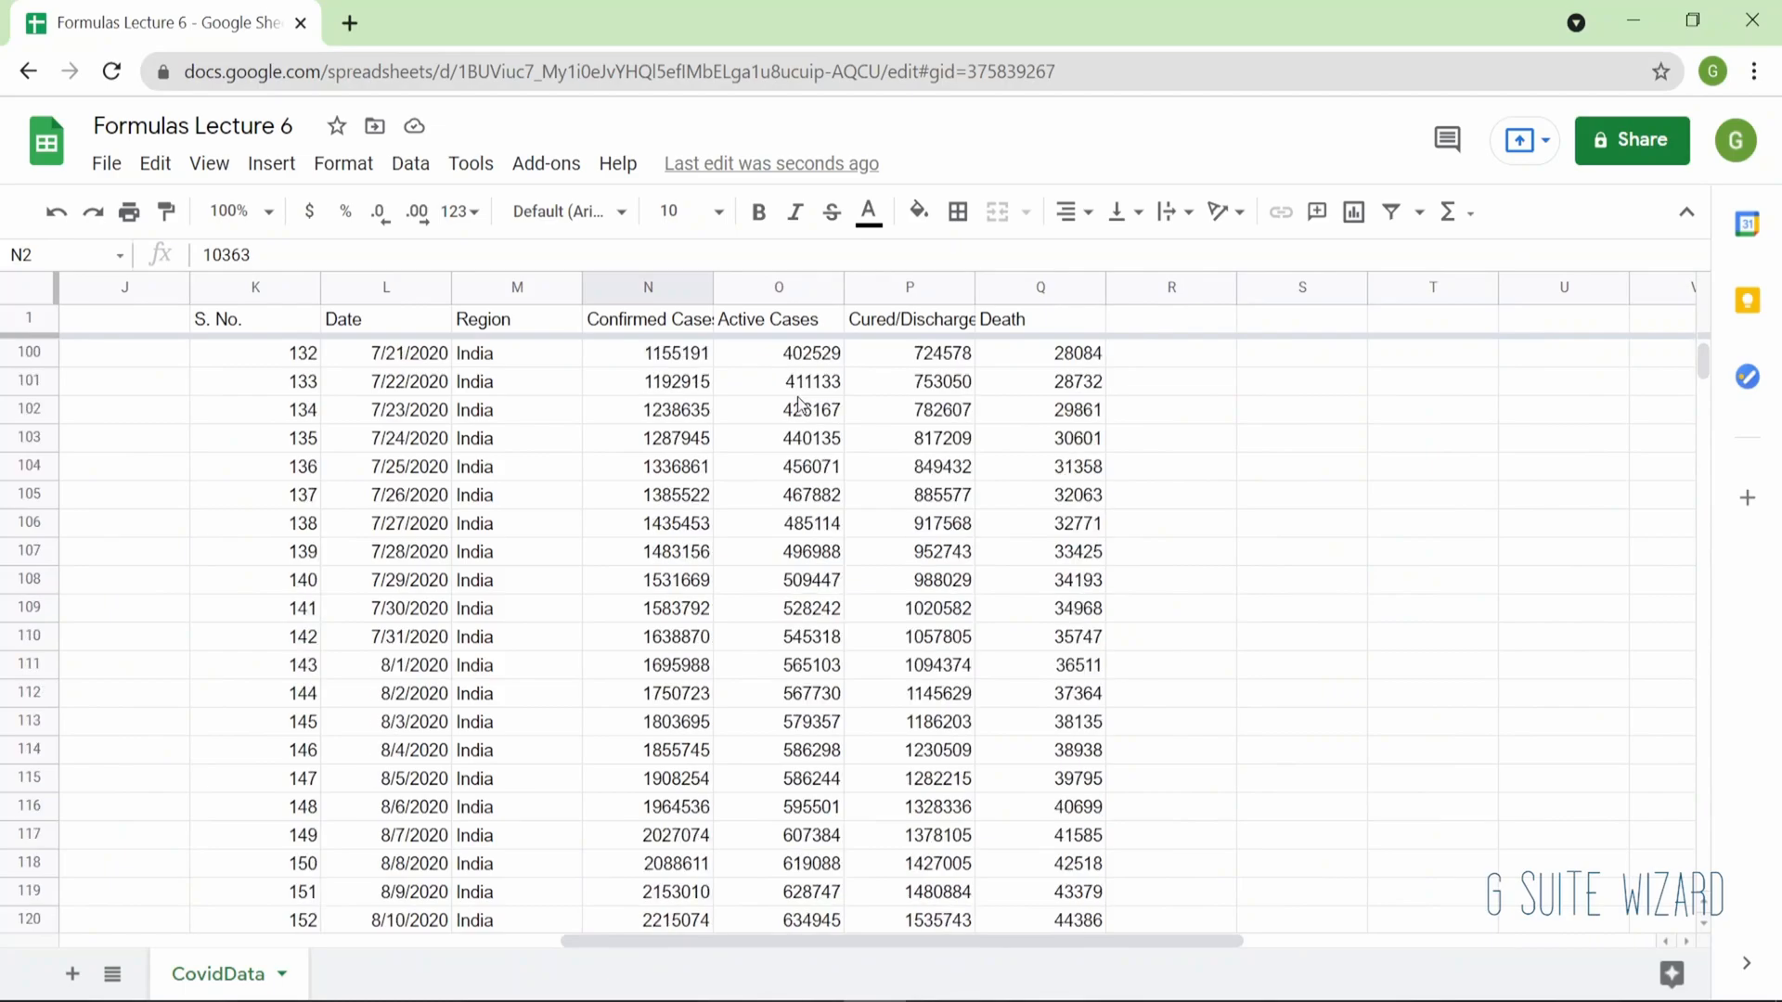
pyautogui.scroll(-20, 798, 404)
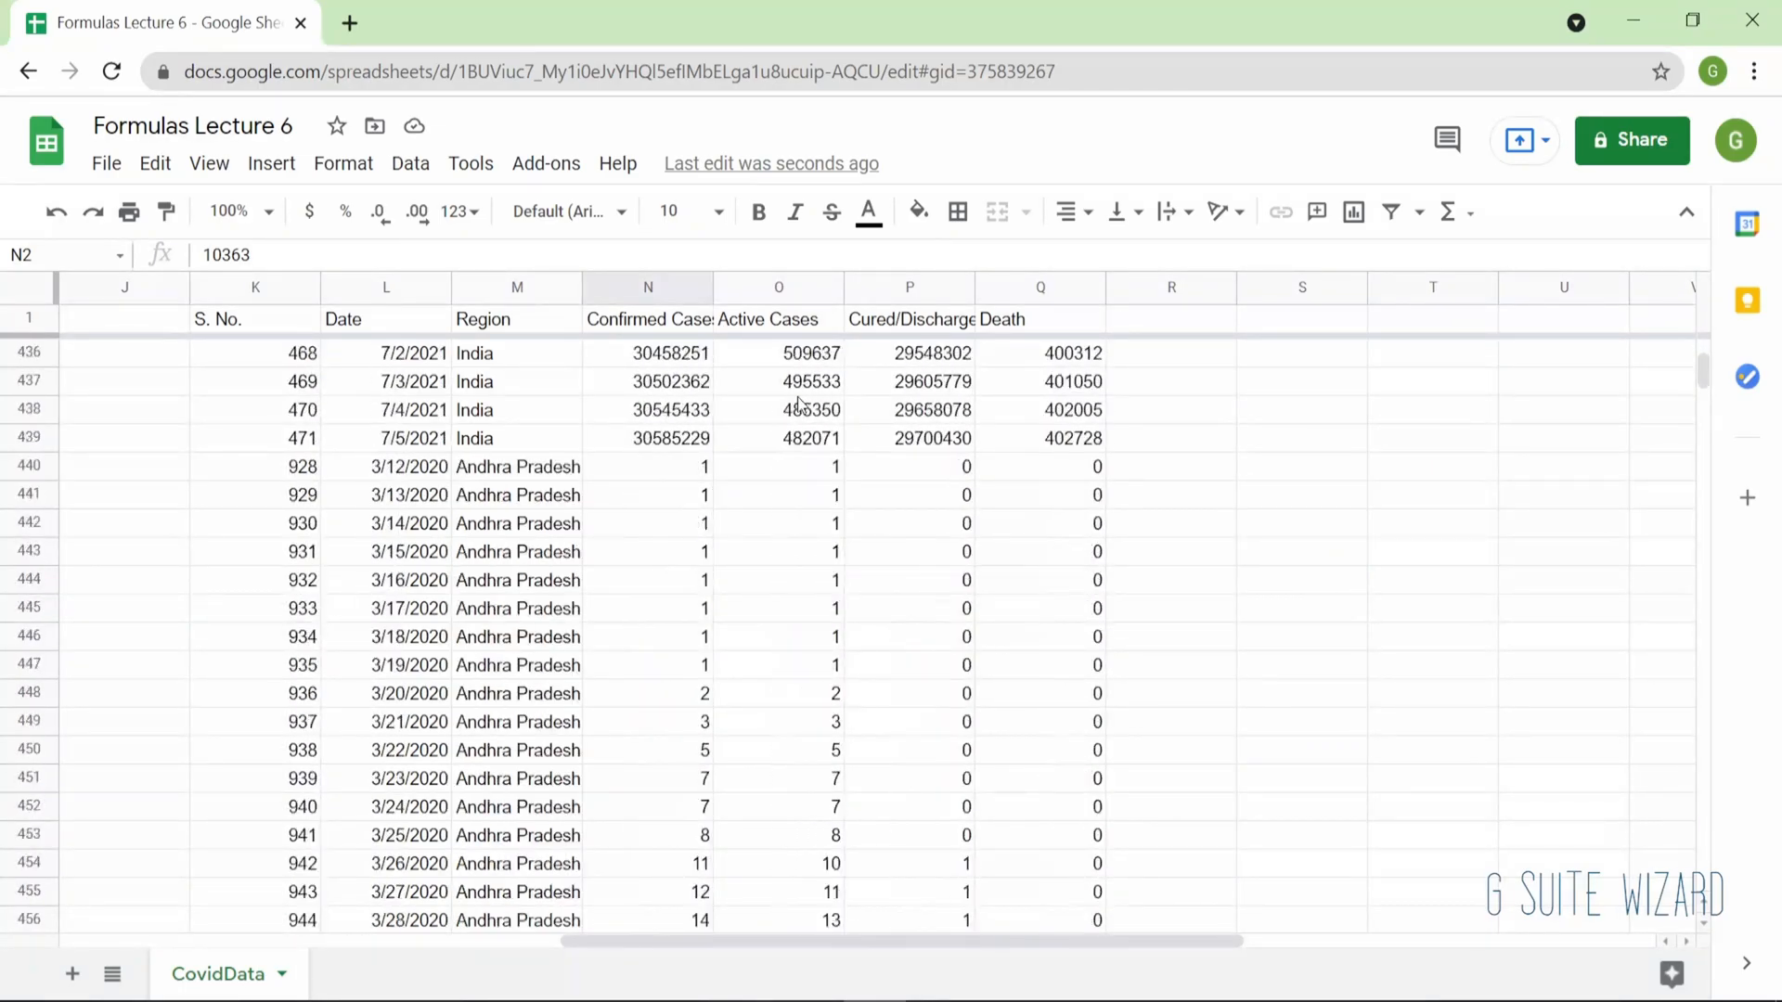
pyautogui.scroll(10, 798, 404)
pyautogui.hscroll(1, 799, 403)
pyautogui.scroll(1, 800, 405)
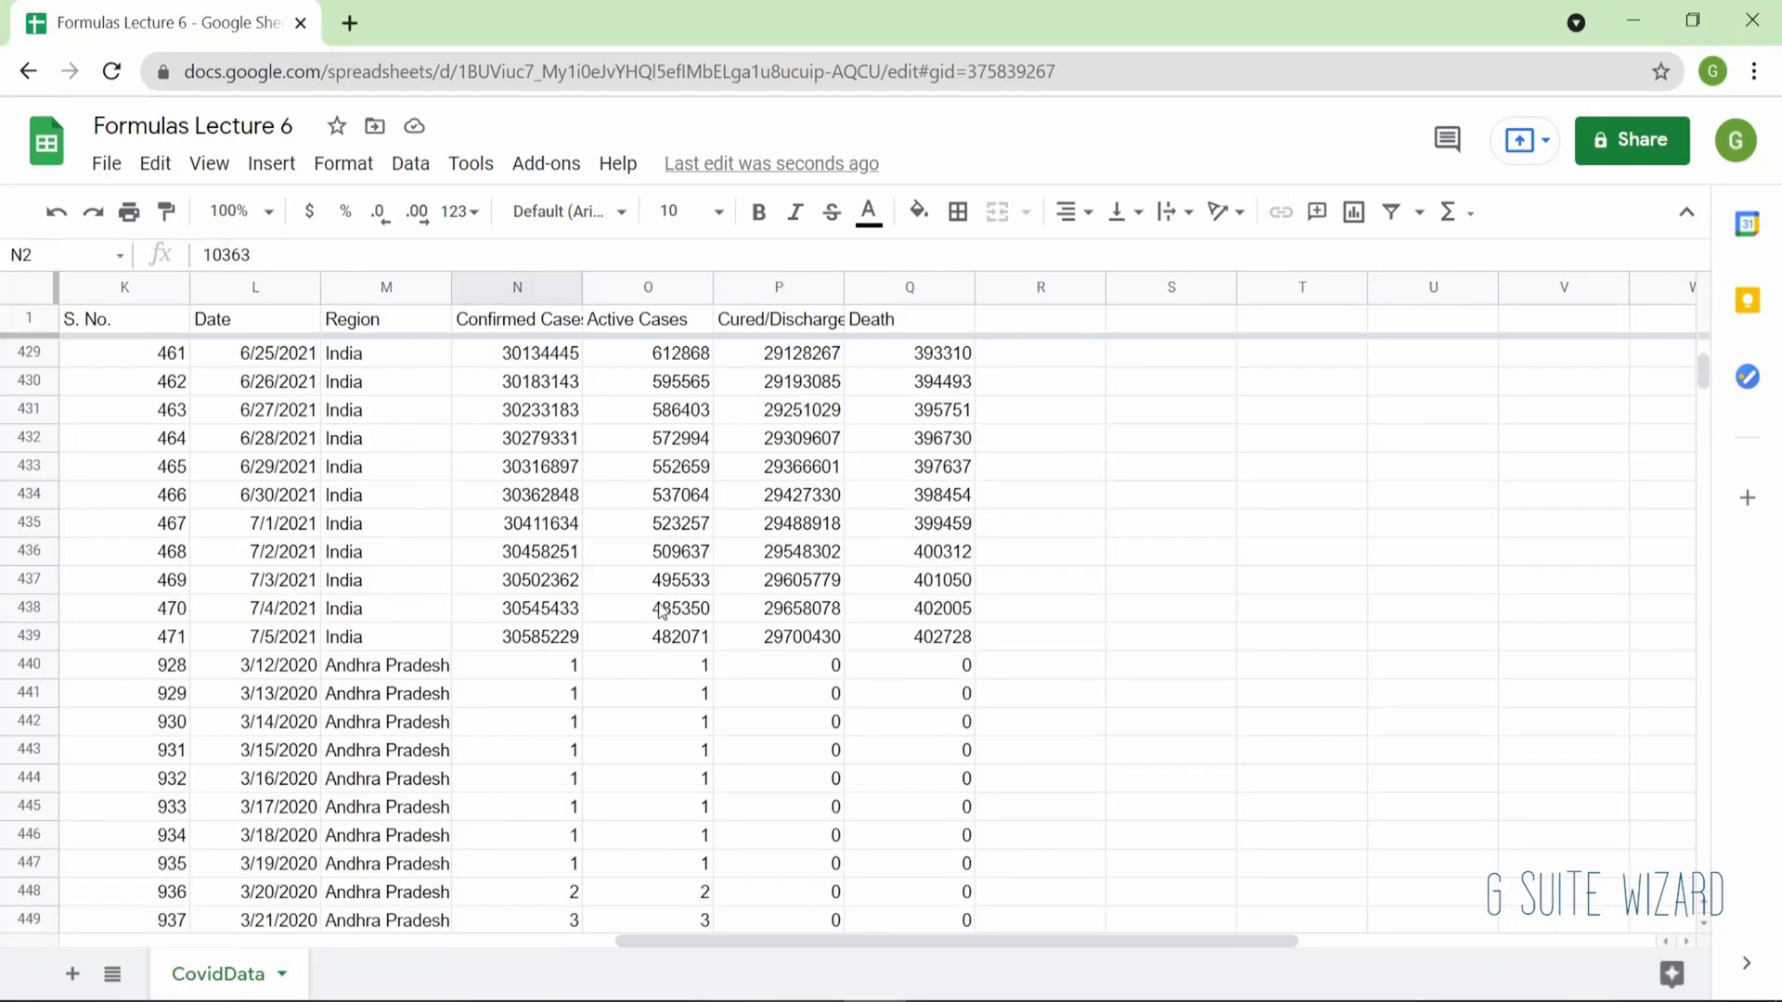
pyautogui.click(483, 671)
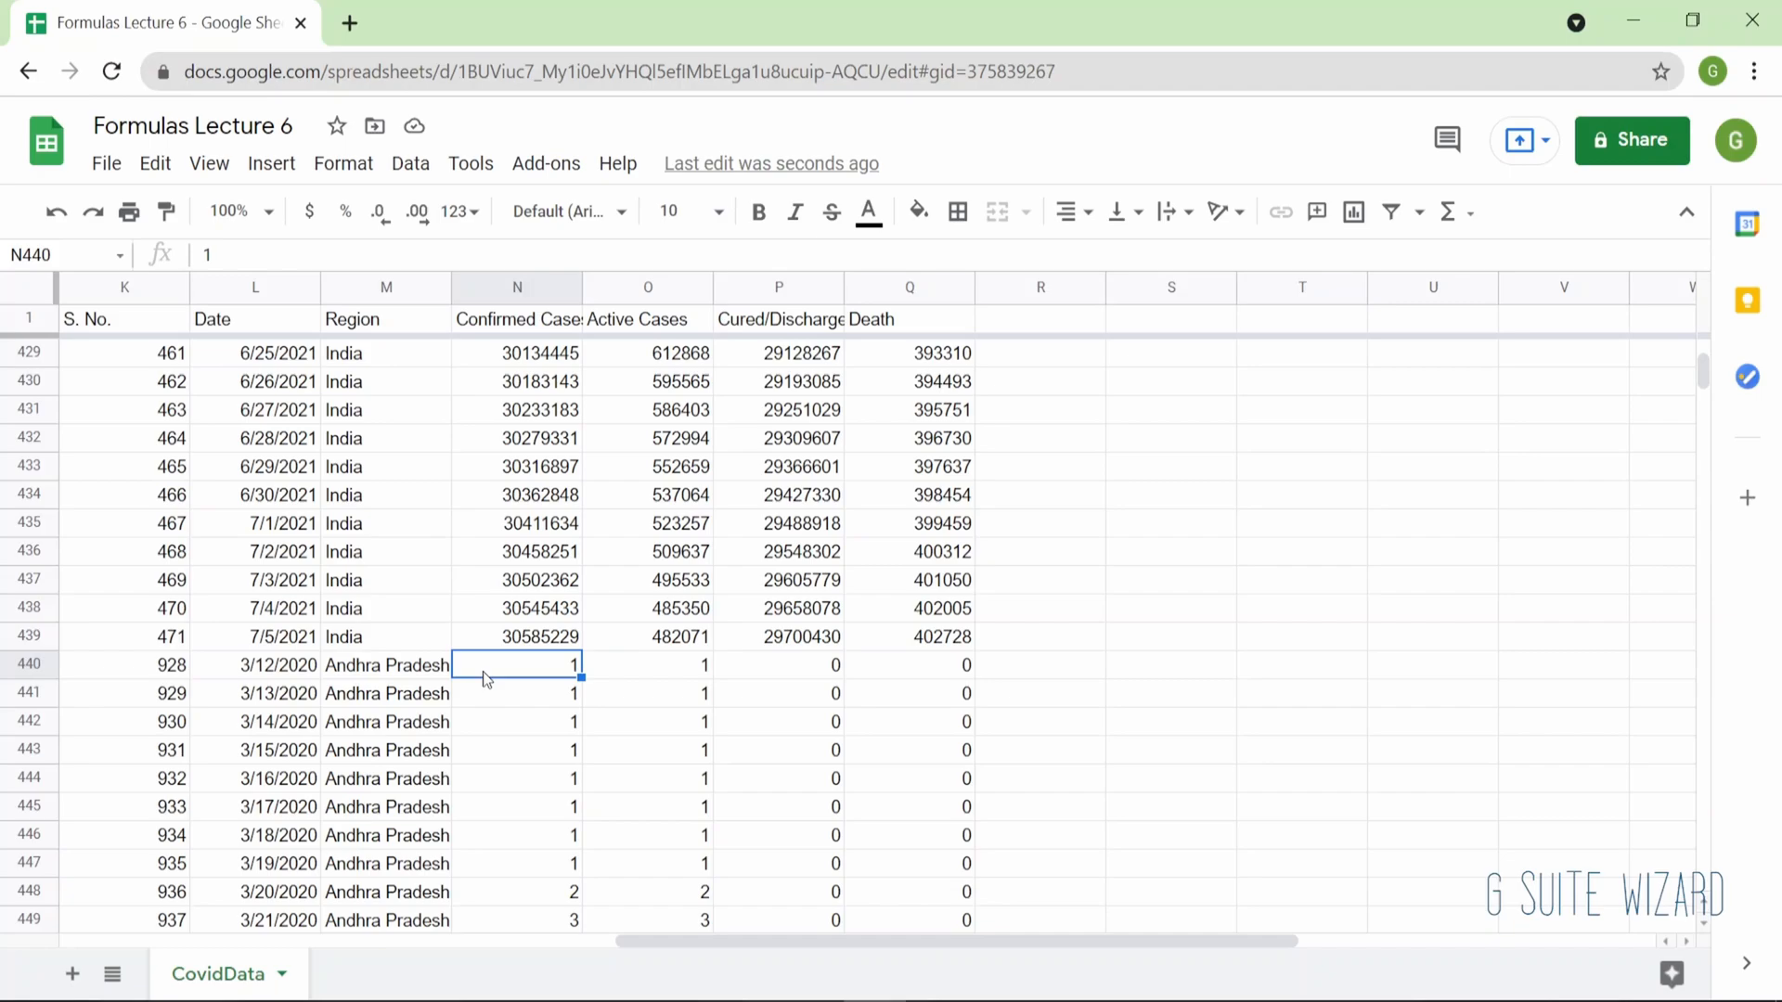
# Extend the QUERY condition in K1 with a third alternative: or G < 300.
pyautogui.hotkey('ctrl', 'Up')
pyautogui.press('Left')
pyautogui.press('Left')
pyautogui.press('Left')
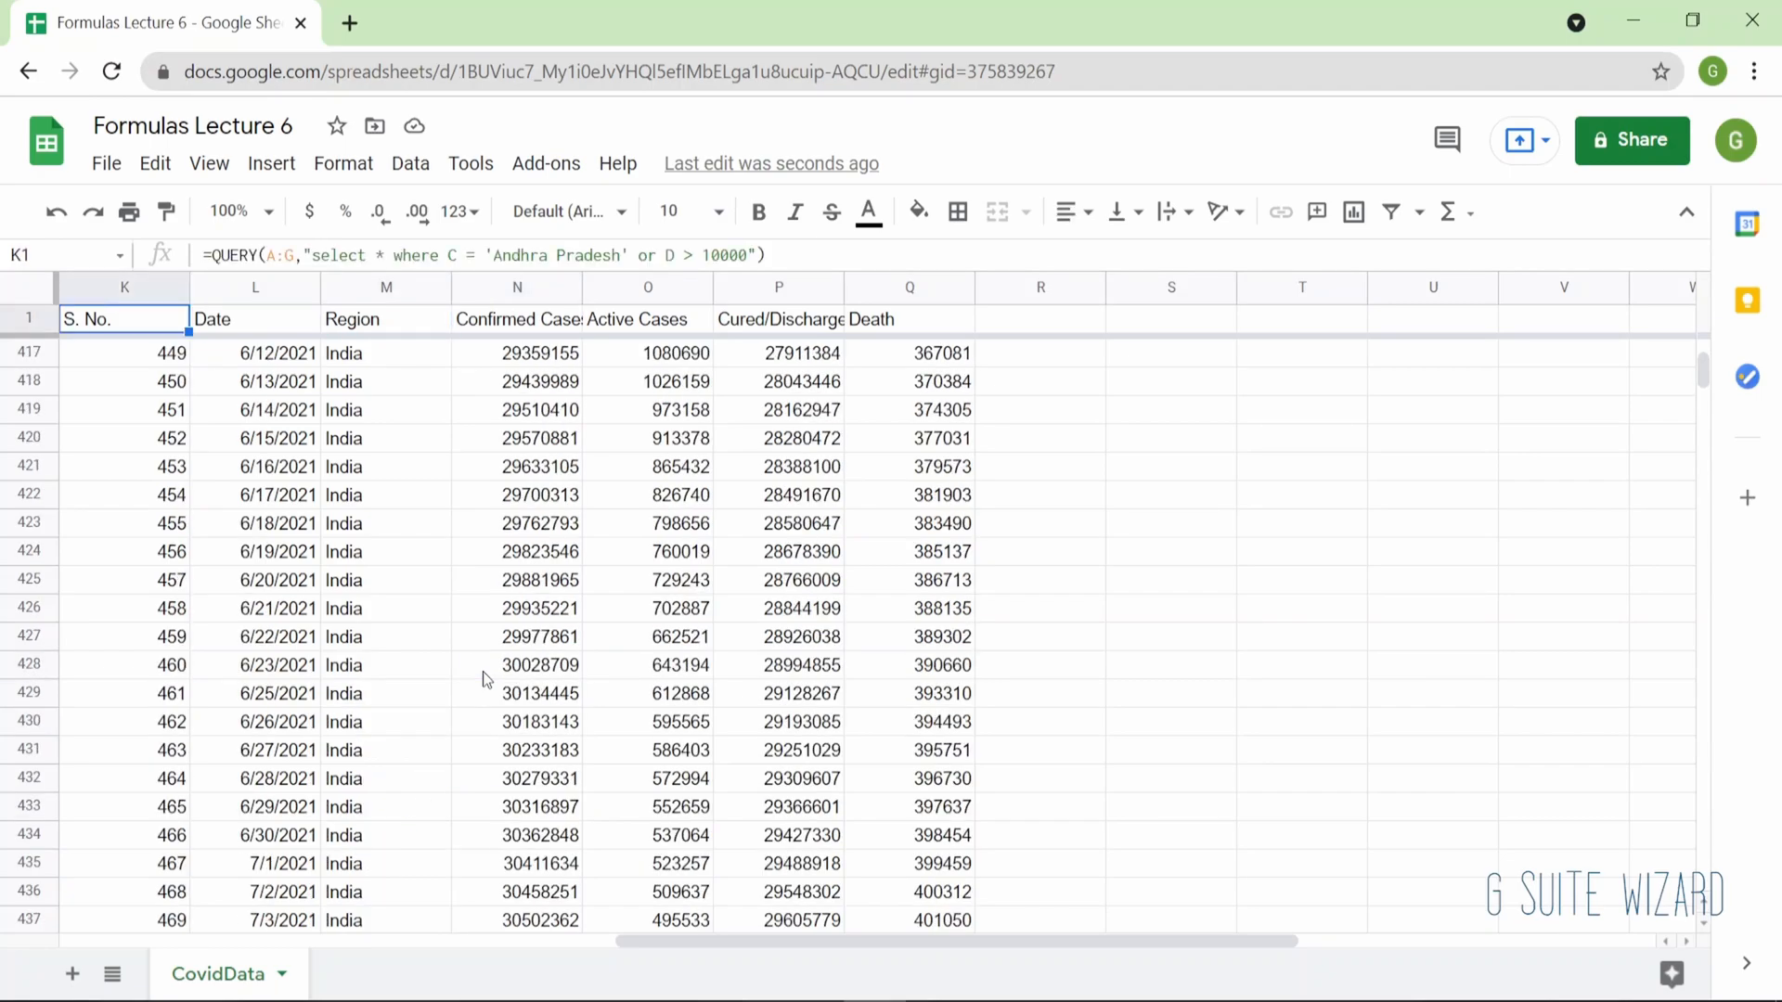
pyautogui.press('F2')
pyautogui.press('Left')
pyautogui.press('Left')
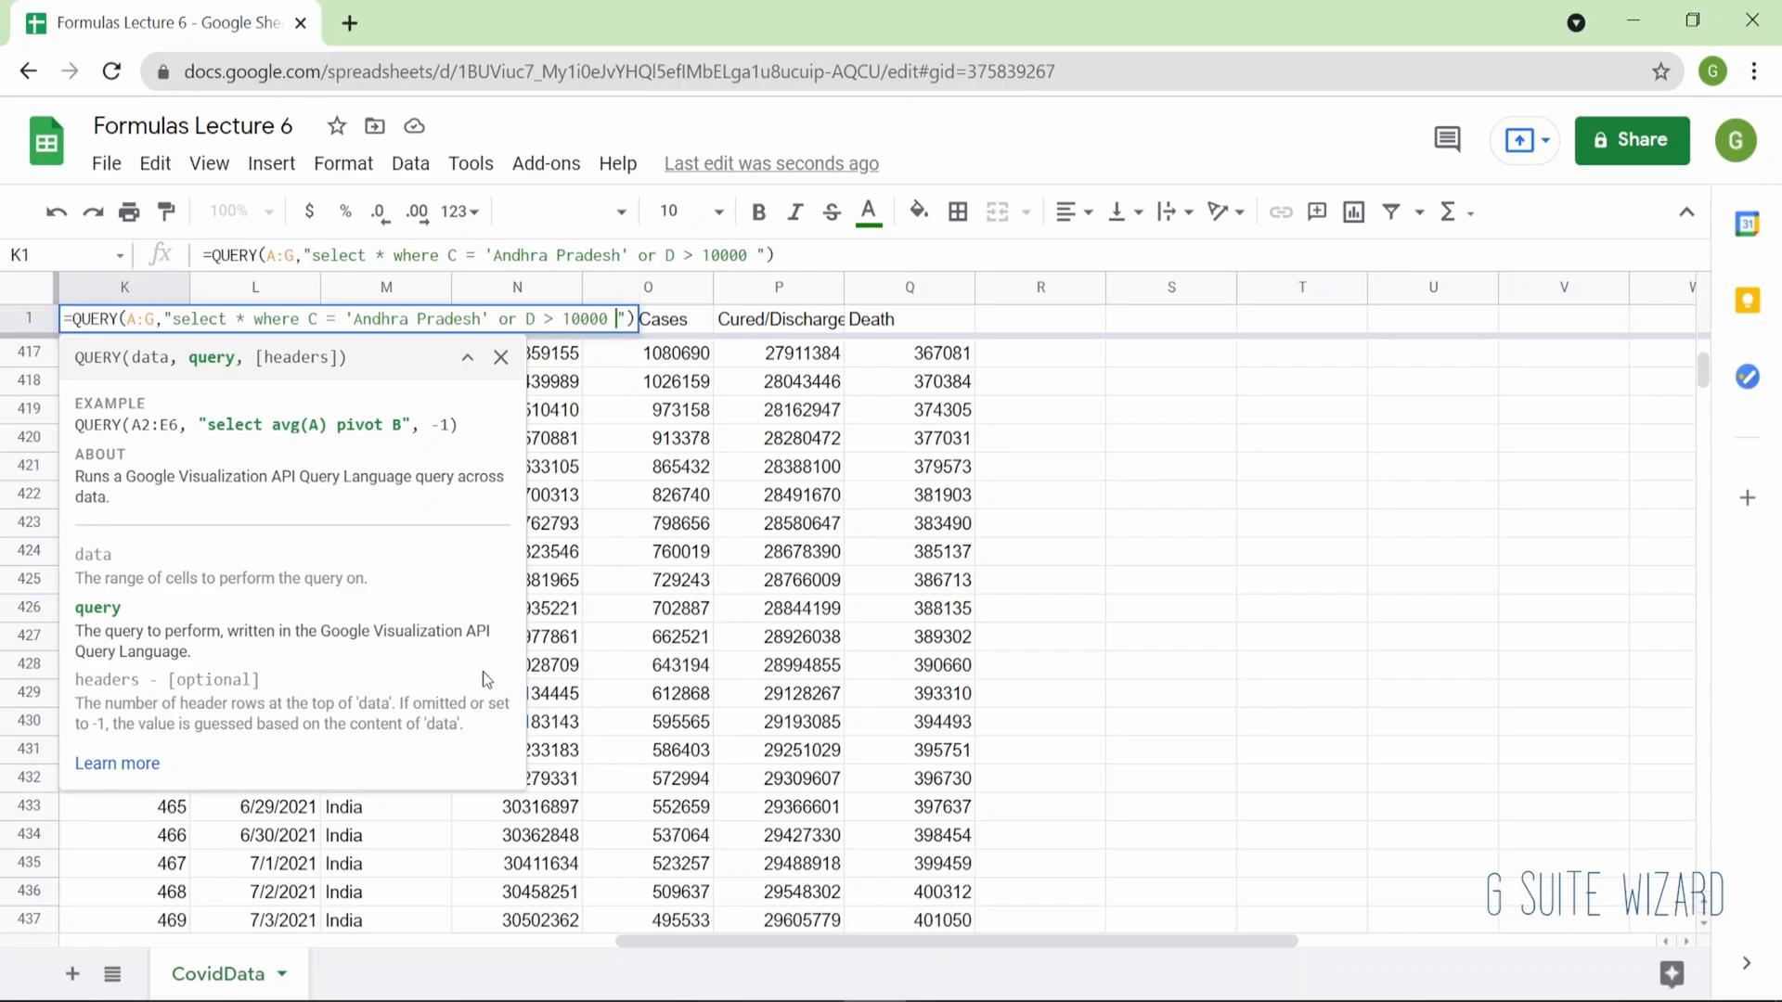
pyautogui.write('or ')
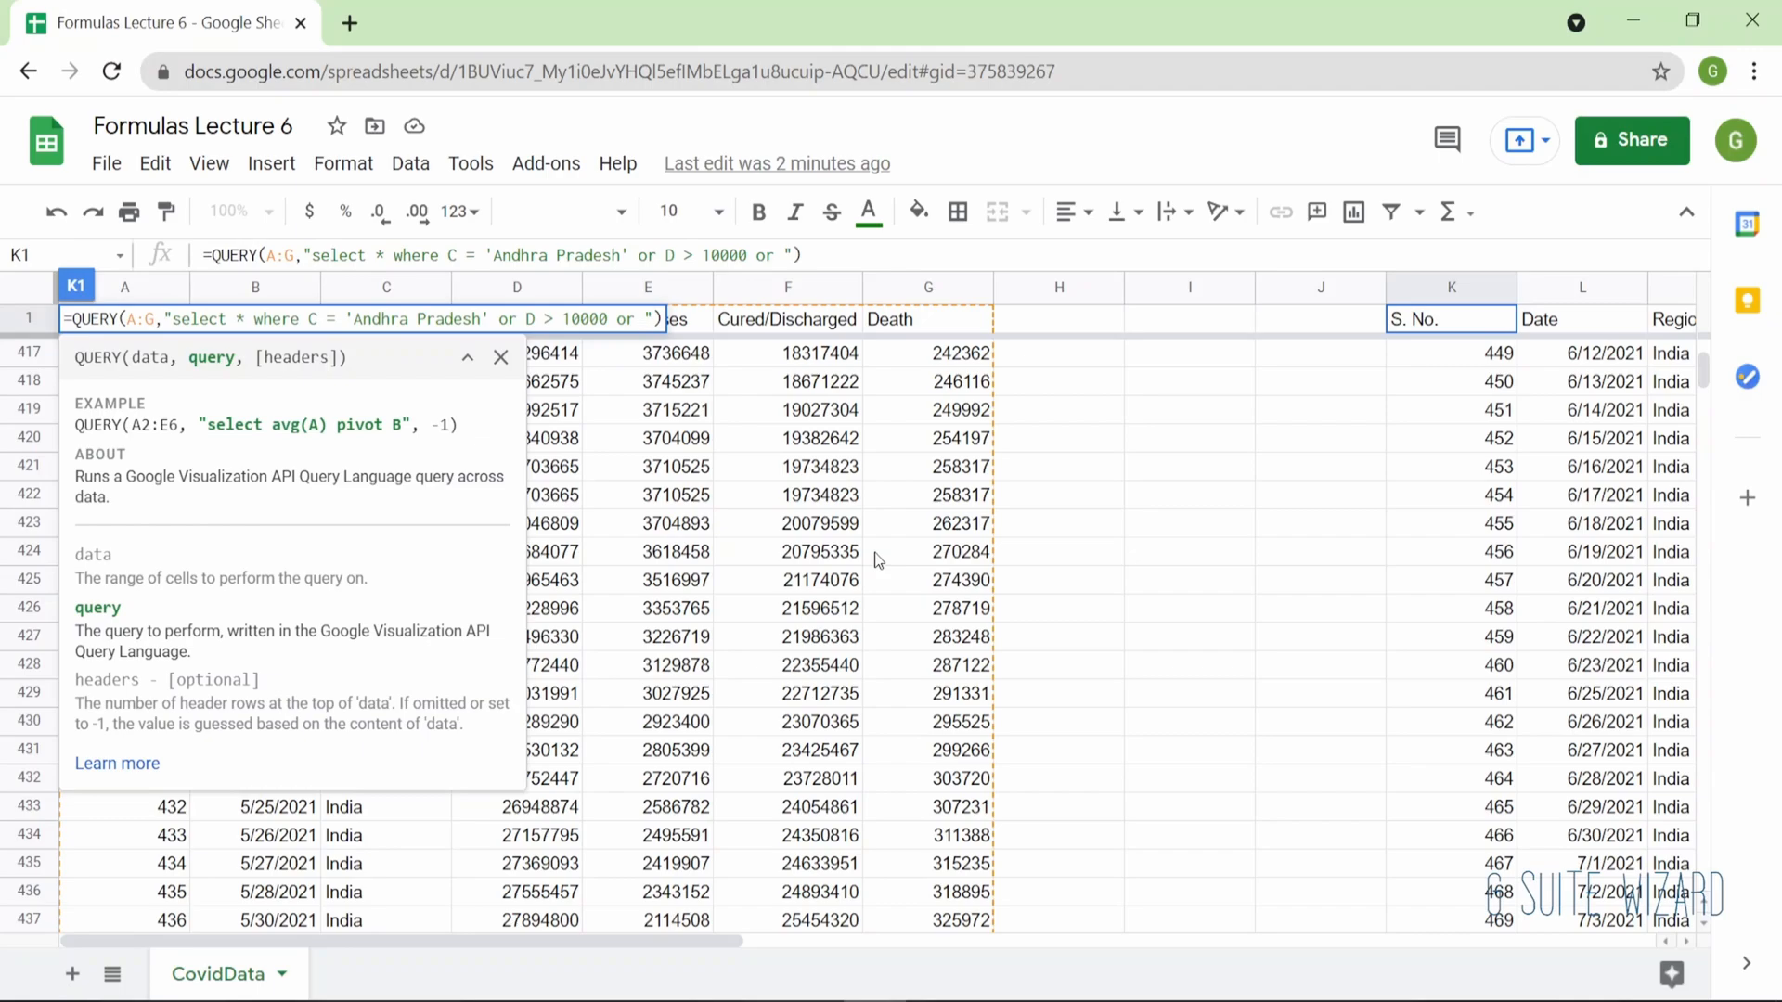
pyautogui.write('G')
pyautogui.write('>')
pyautogui.press('BackSpace')
pyautogui.write('<300')
pyautogui.press('Return')
pyautogui.press('Up')
pyautogui.press('Down')
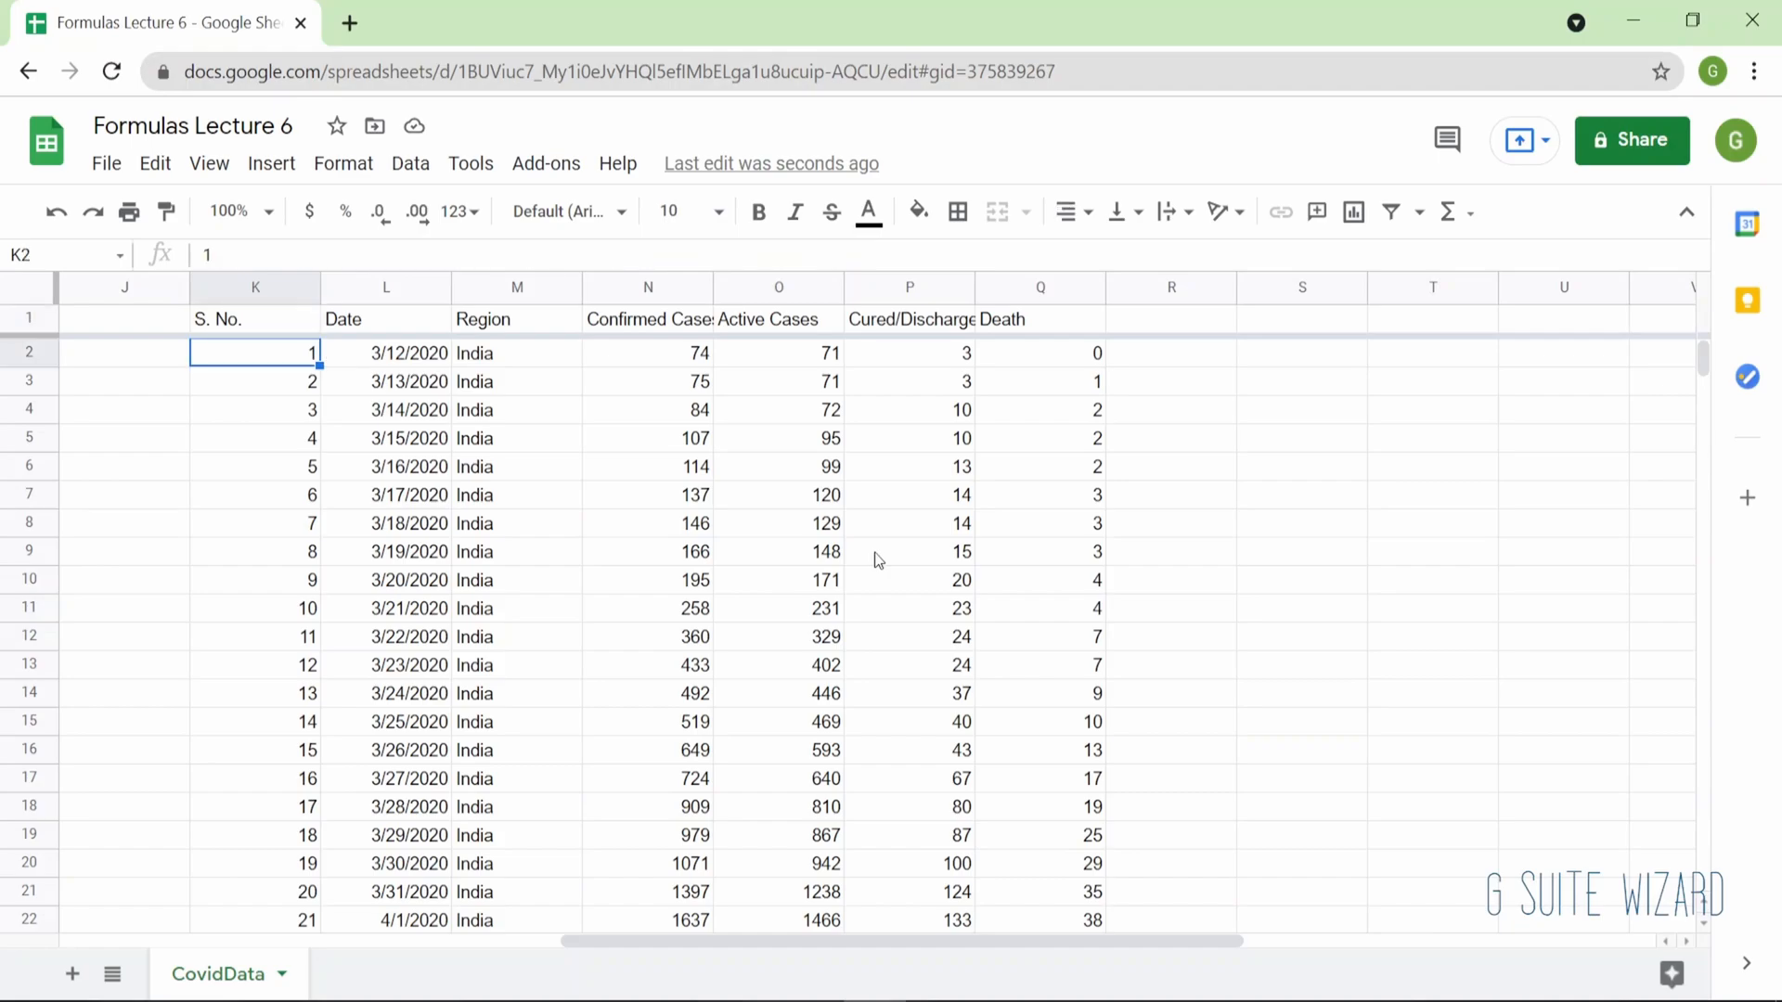
# Examine the first output row of the three-condition query from K2 to O2, then review the formula in K1.
pyautogui.press('Right')
pyautogui.press('Right')
pyautogui.press('Right')
pyautogui.press('Right')
pyautogui.press('Left')
pyautogui.press('Left')
pyautogui.press('Left')
pyautogui.press('Left')
pyautogui.press('Up')
pyautogui.press('Left')
pyautogui.press('Right')
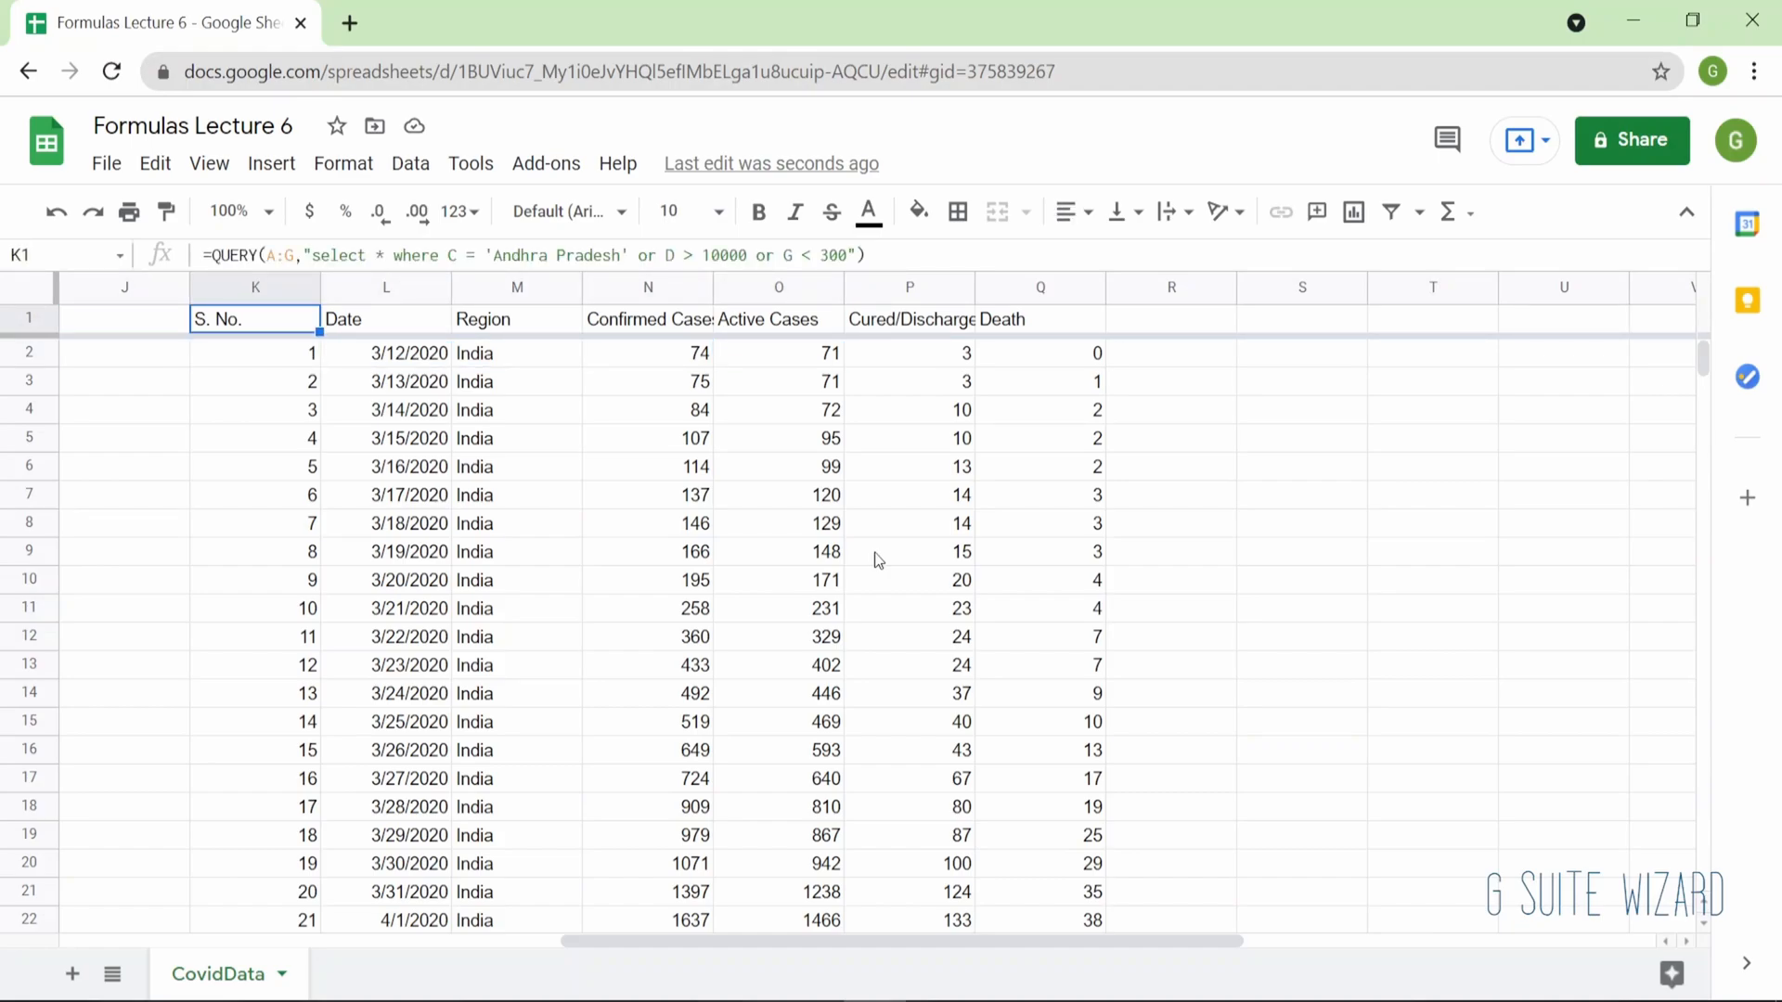
# Change the last or in K1's QUERY condition to and, so it reads D > 10000 and G < 300.
pyautogui.press('F2')
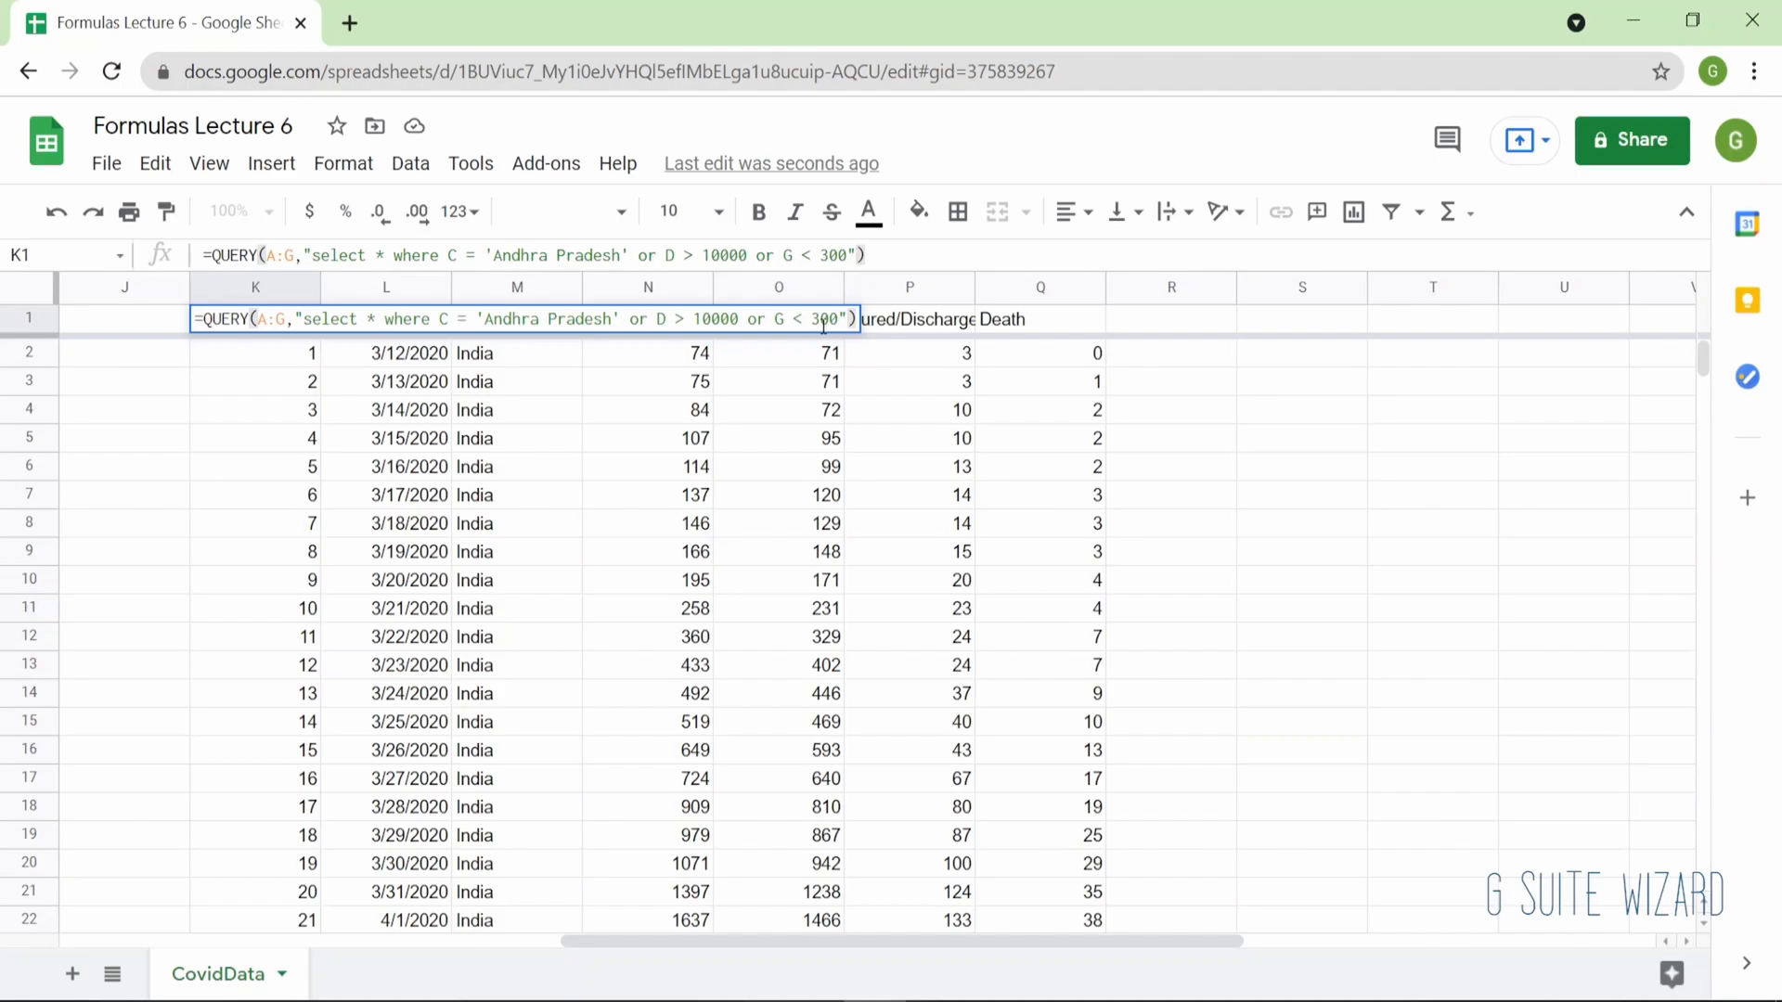
pyautogui.click(773, 317)
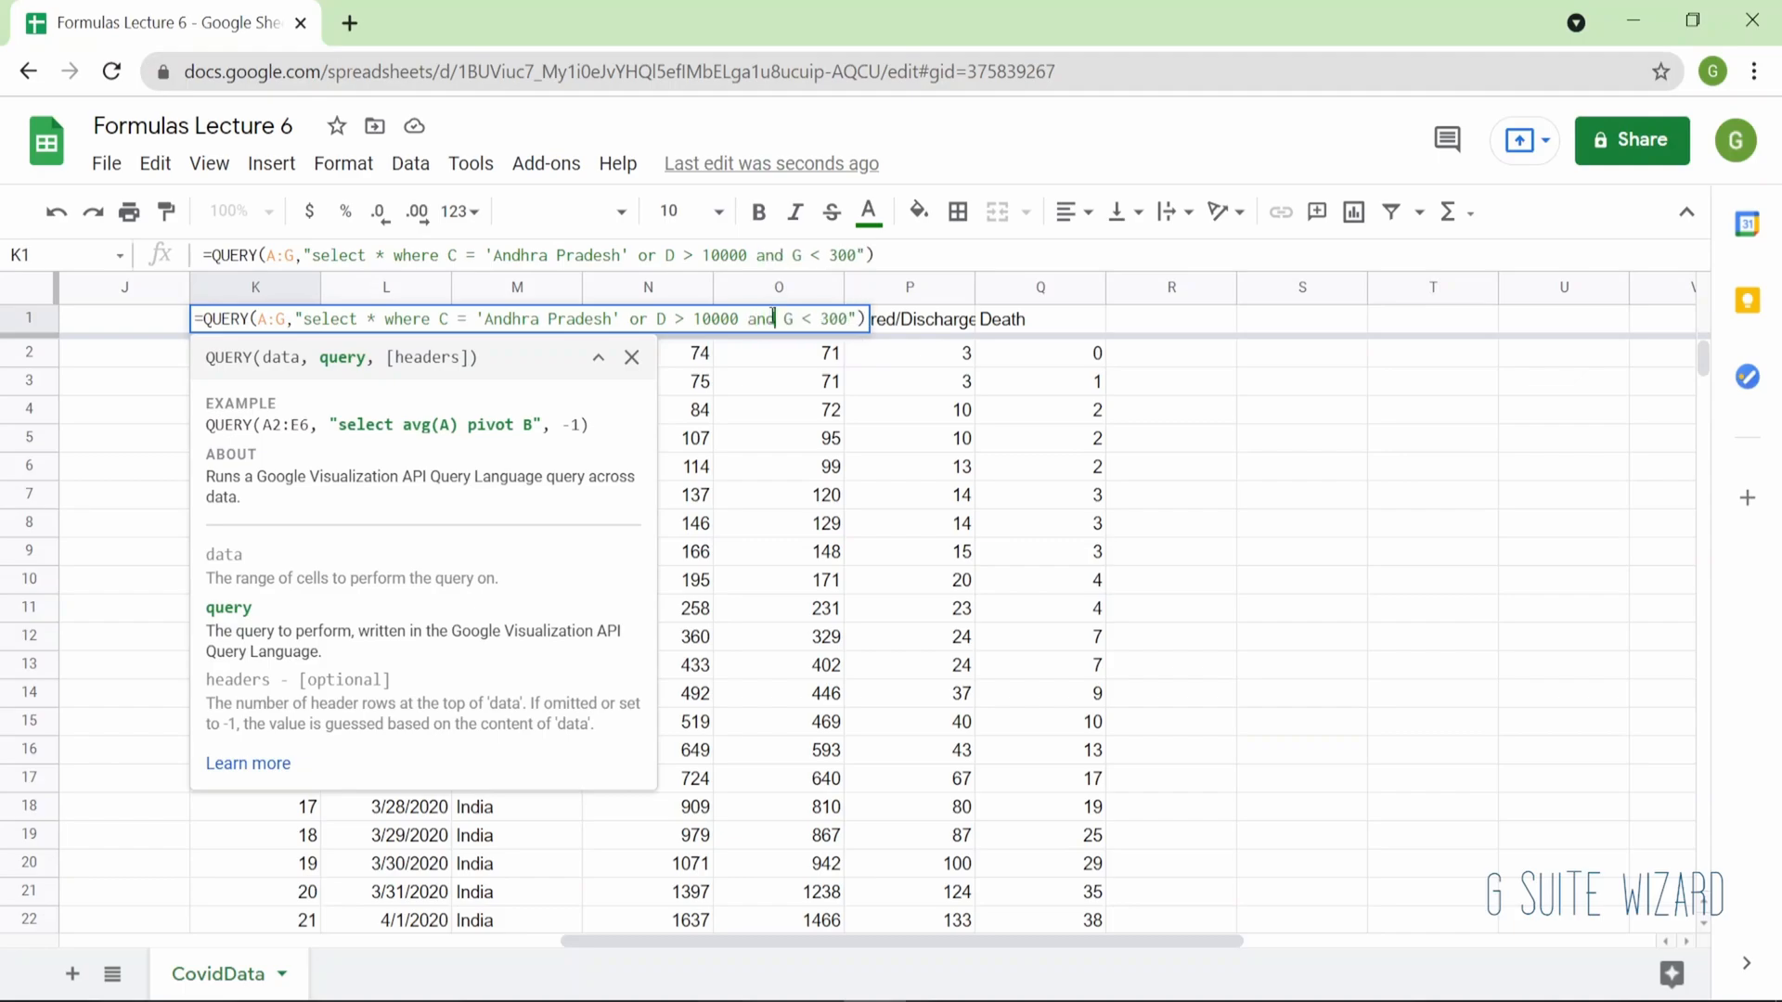
pyautogui.press('Return')
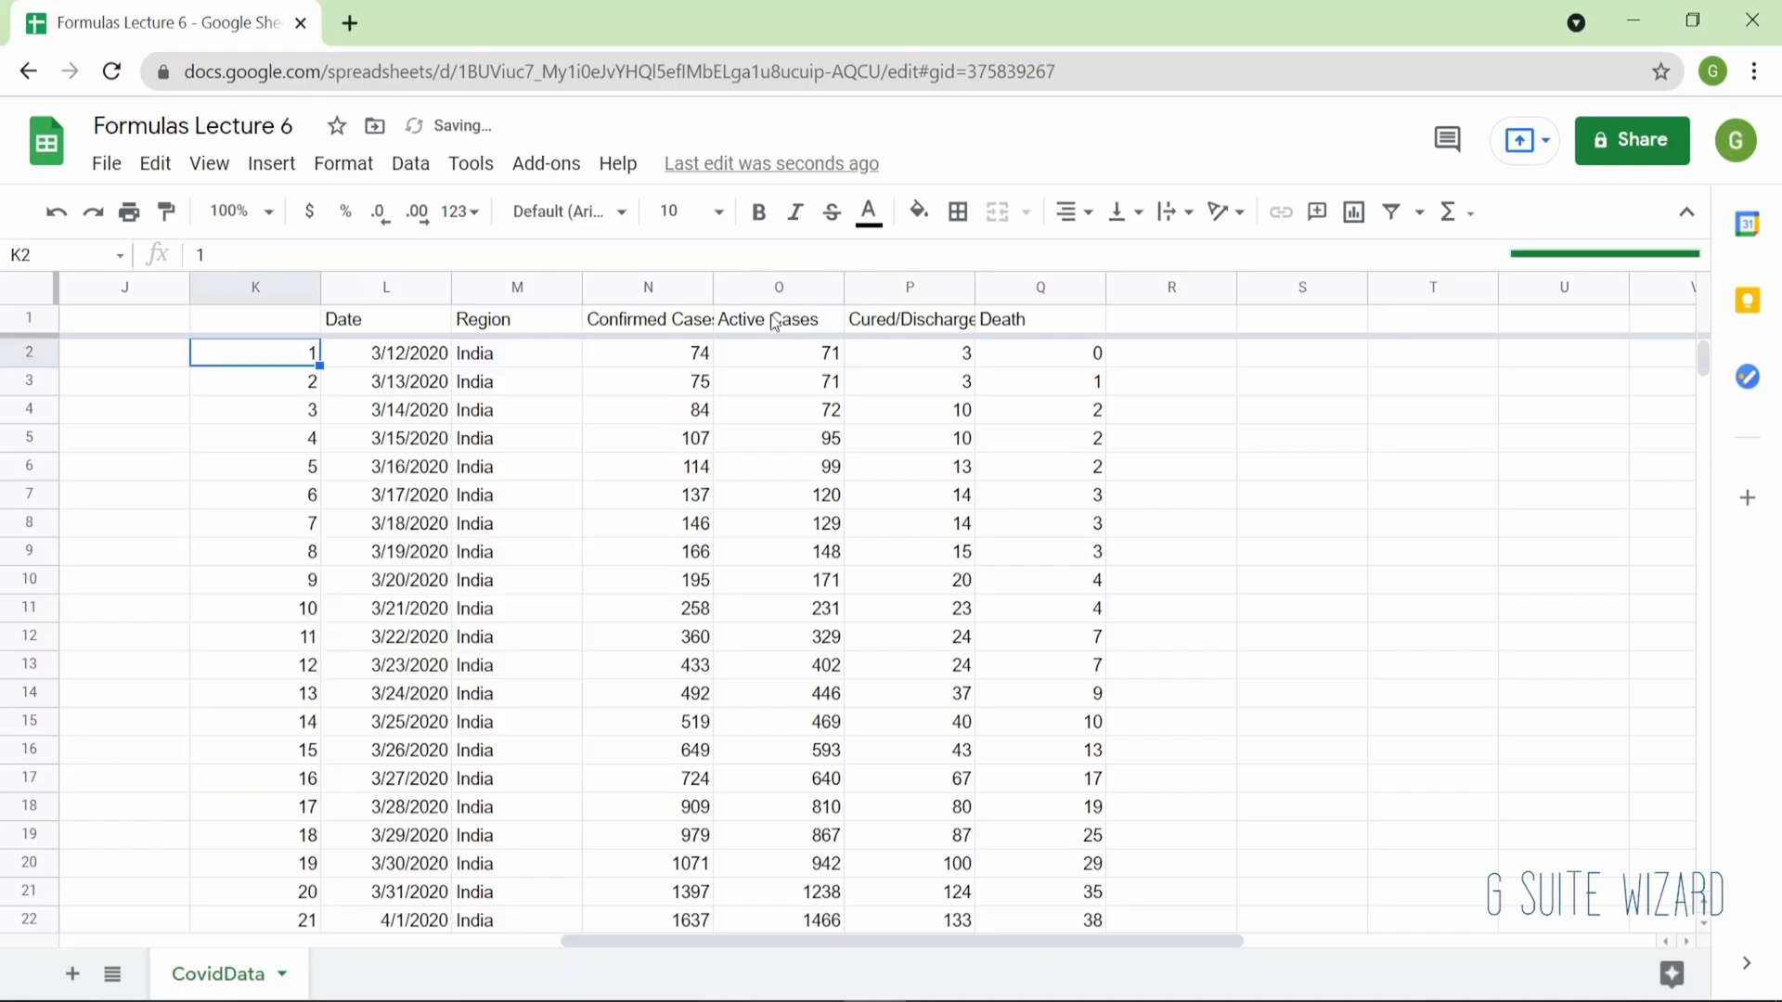
# Examine the rows returned by the combined or/and query alongside the source data, then return to K1.
pyautogui.scroll(-6, 766, 650)
pyautogui.scroll(-7, 723, 610)
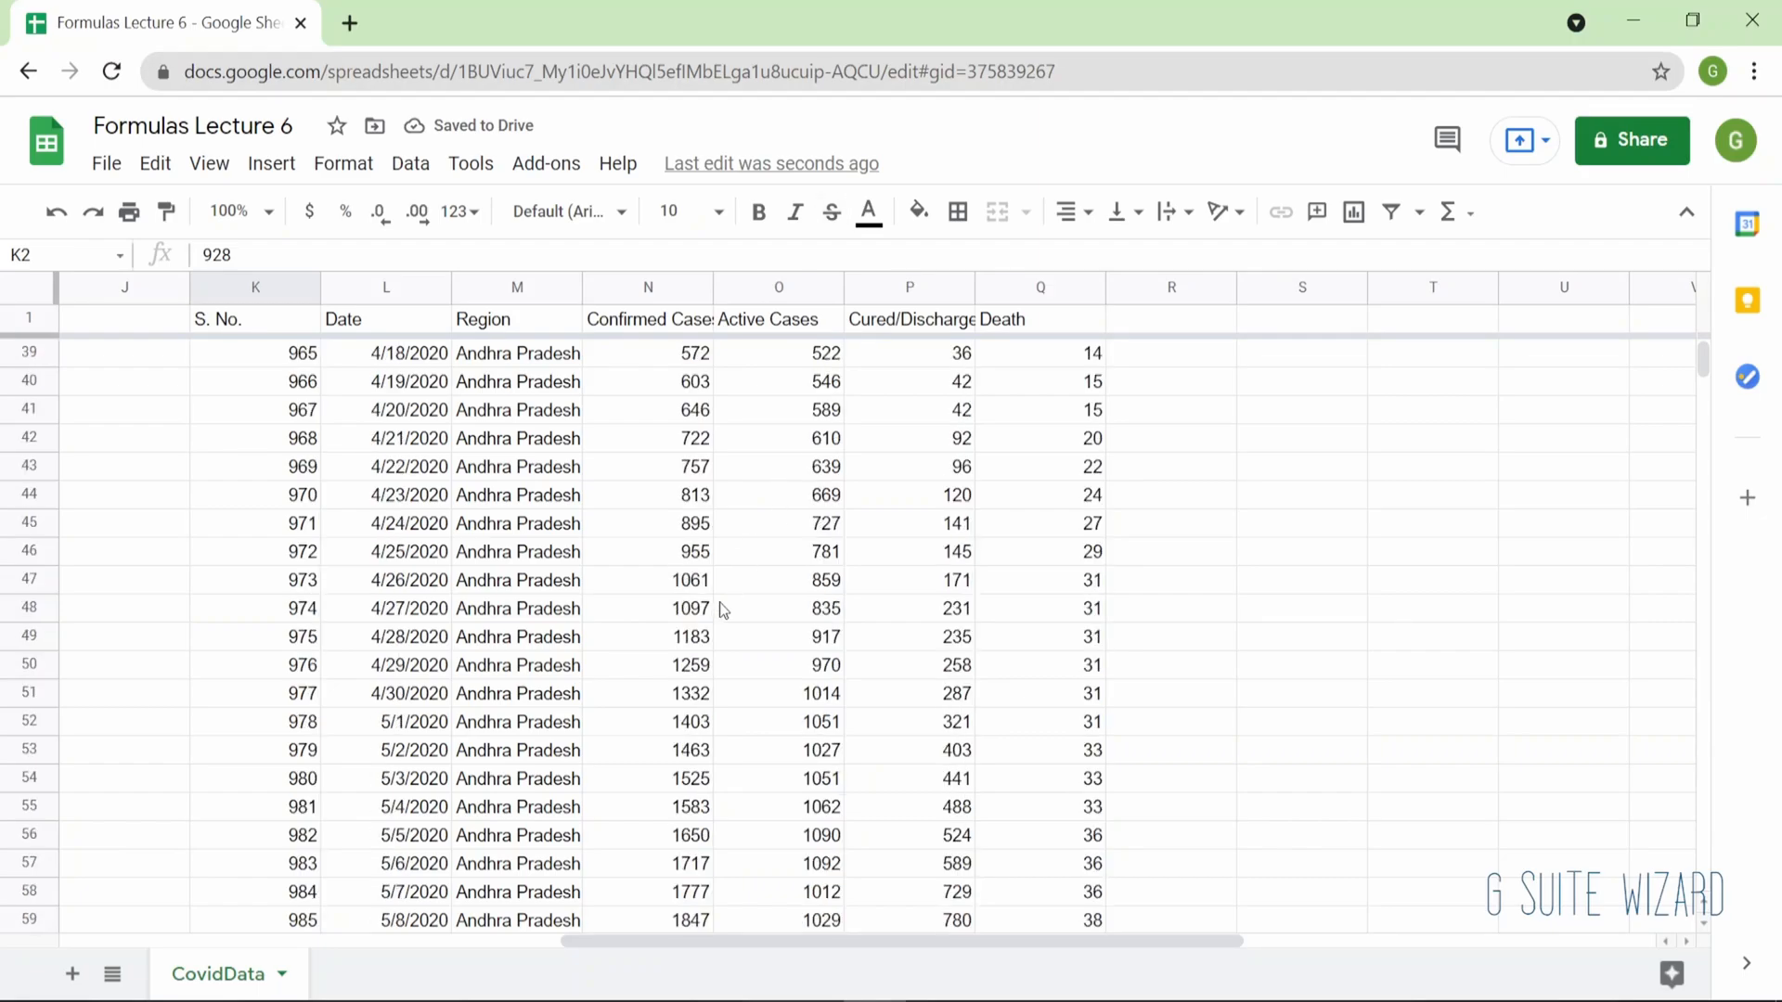
pyautogui.scroll(-20, 723, 610)
pyautogui.hscroll(-10, 723, 610)
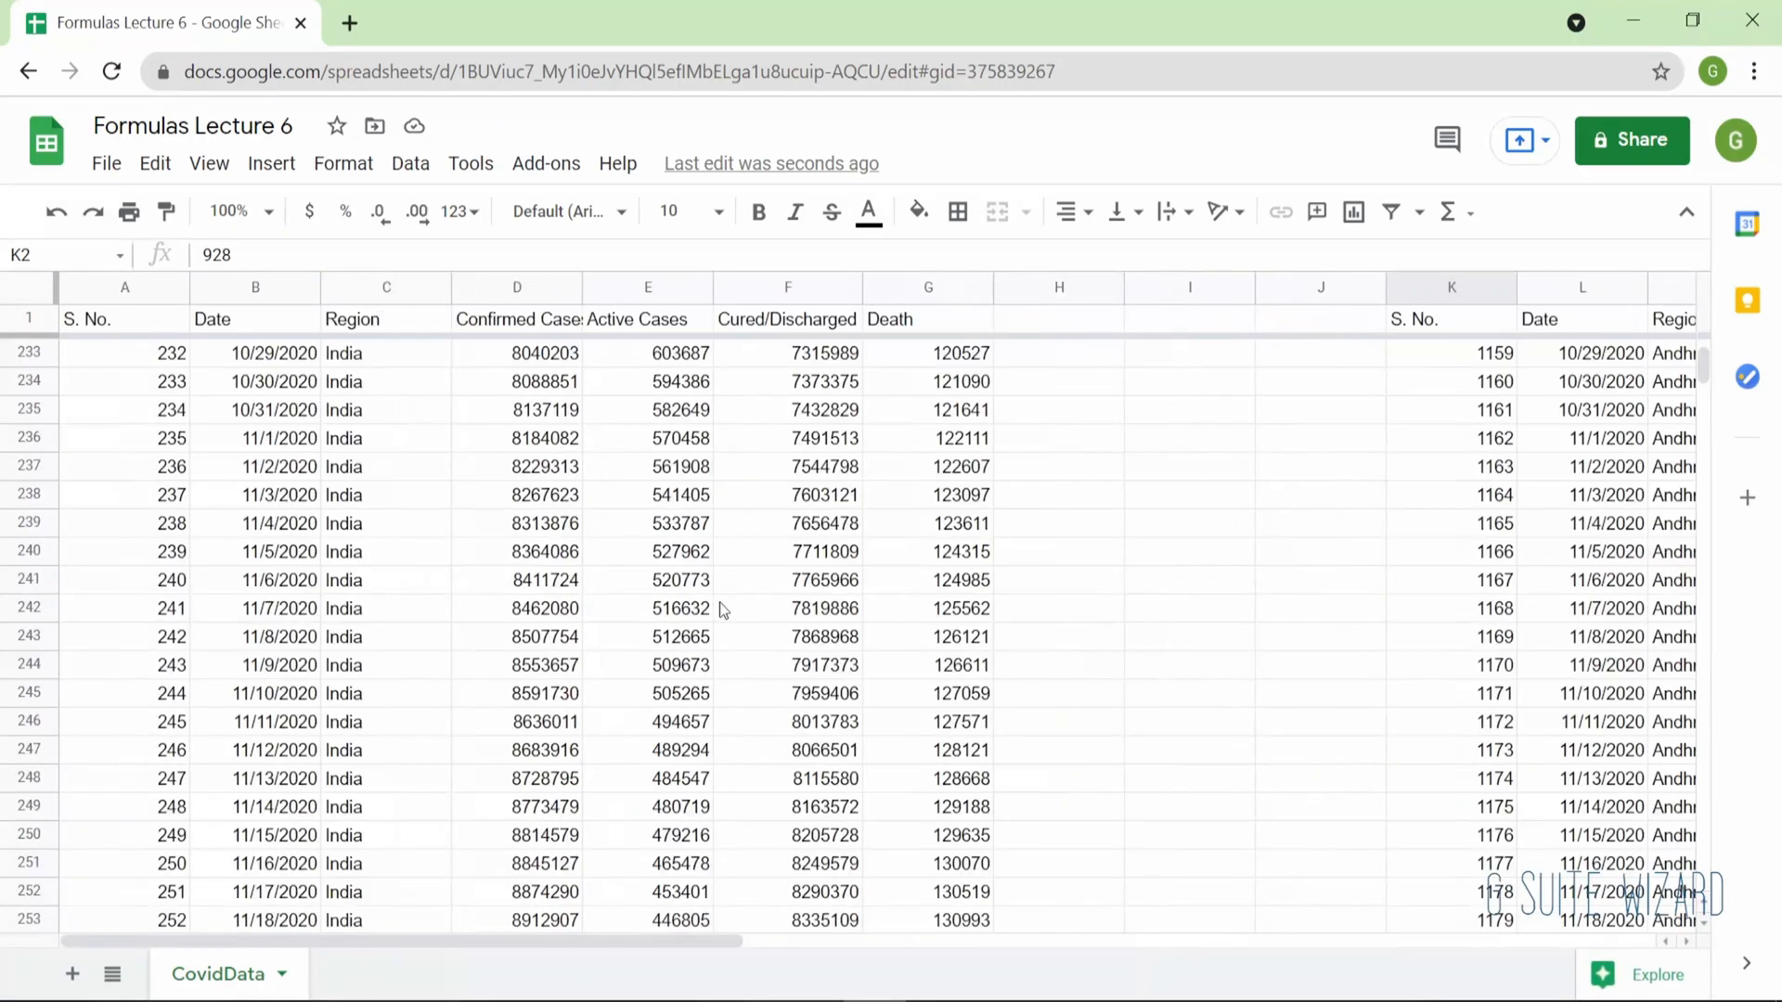
pyautogui.press('Right')
pyautogui.press('Right')
pyautogui.hotkey('ctrl', 'Down')
pyautogui.scroll(20, 723, 610)
pyautogui.scroll(20, 723, 610)
pyautogui.hotkey('ctrl', 'Up')
pyautogui.press('Left')
pyautogui.press('Left')
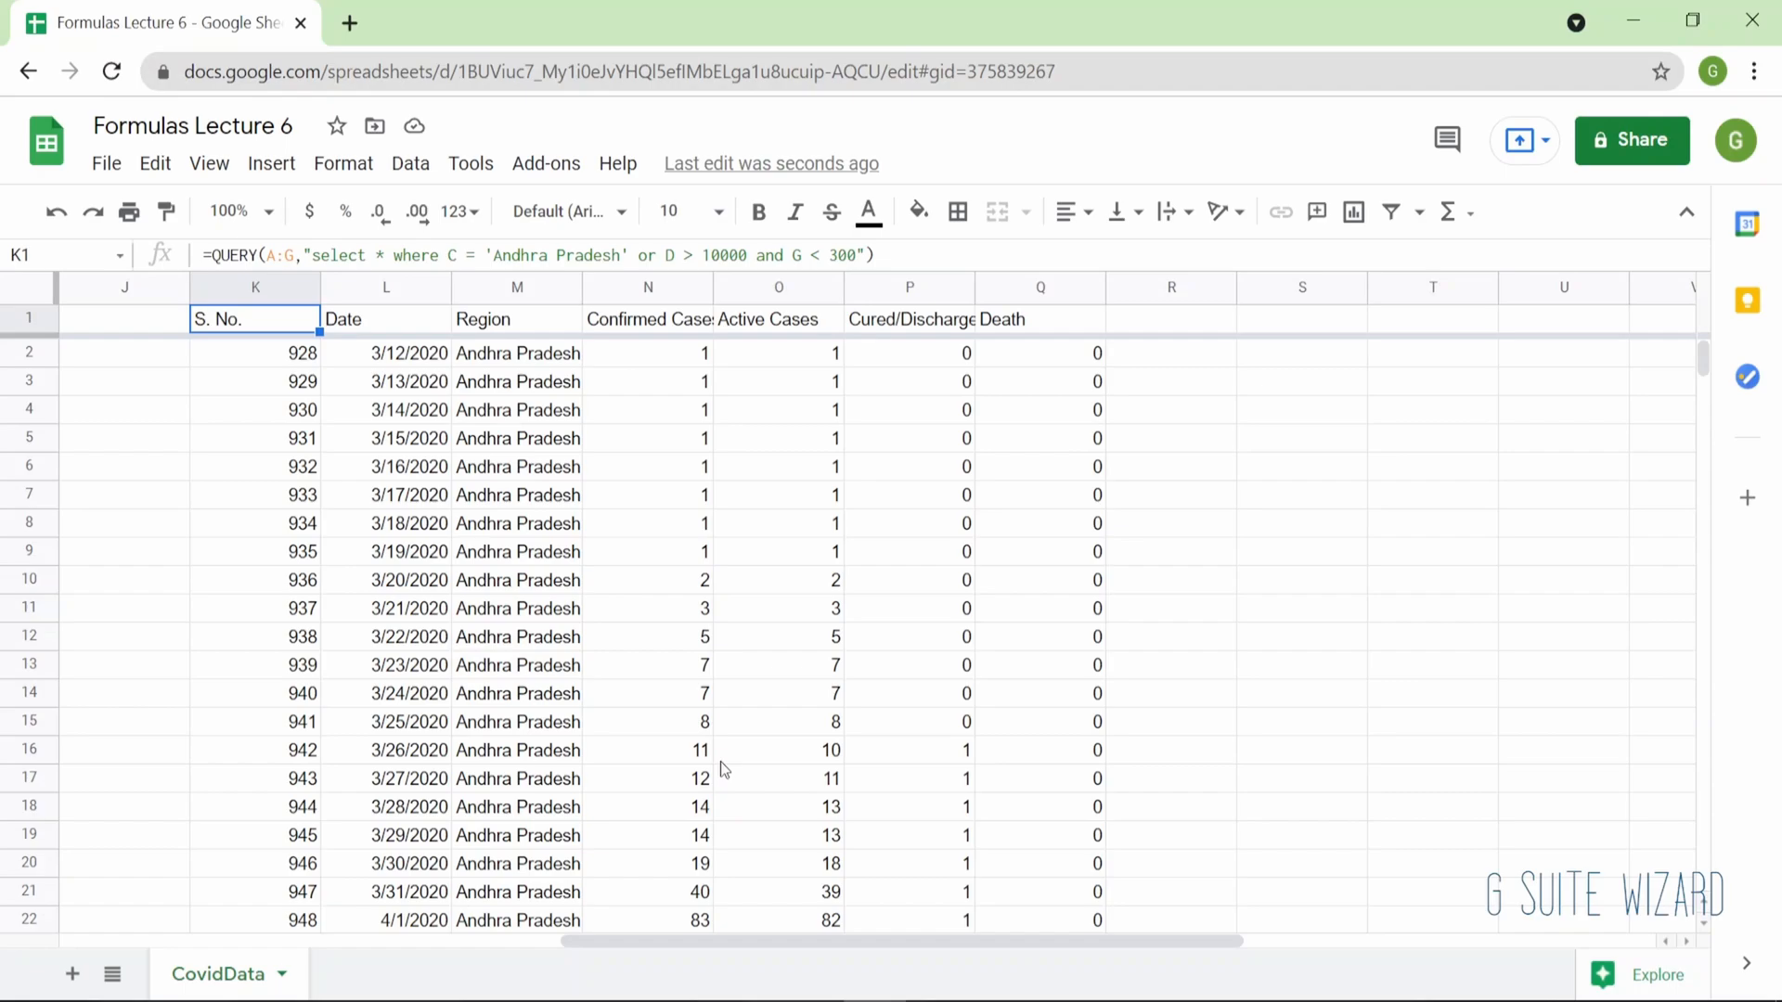
# Open K1's formula and review the paired conditions D > 10000 and G < 300, highlighting them within the query text.
pyautogui.press('Return')
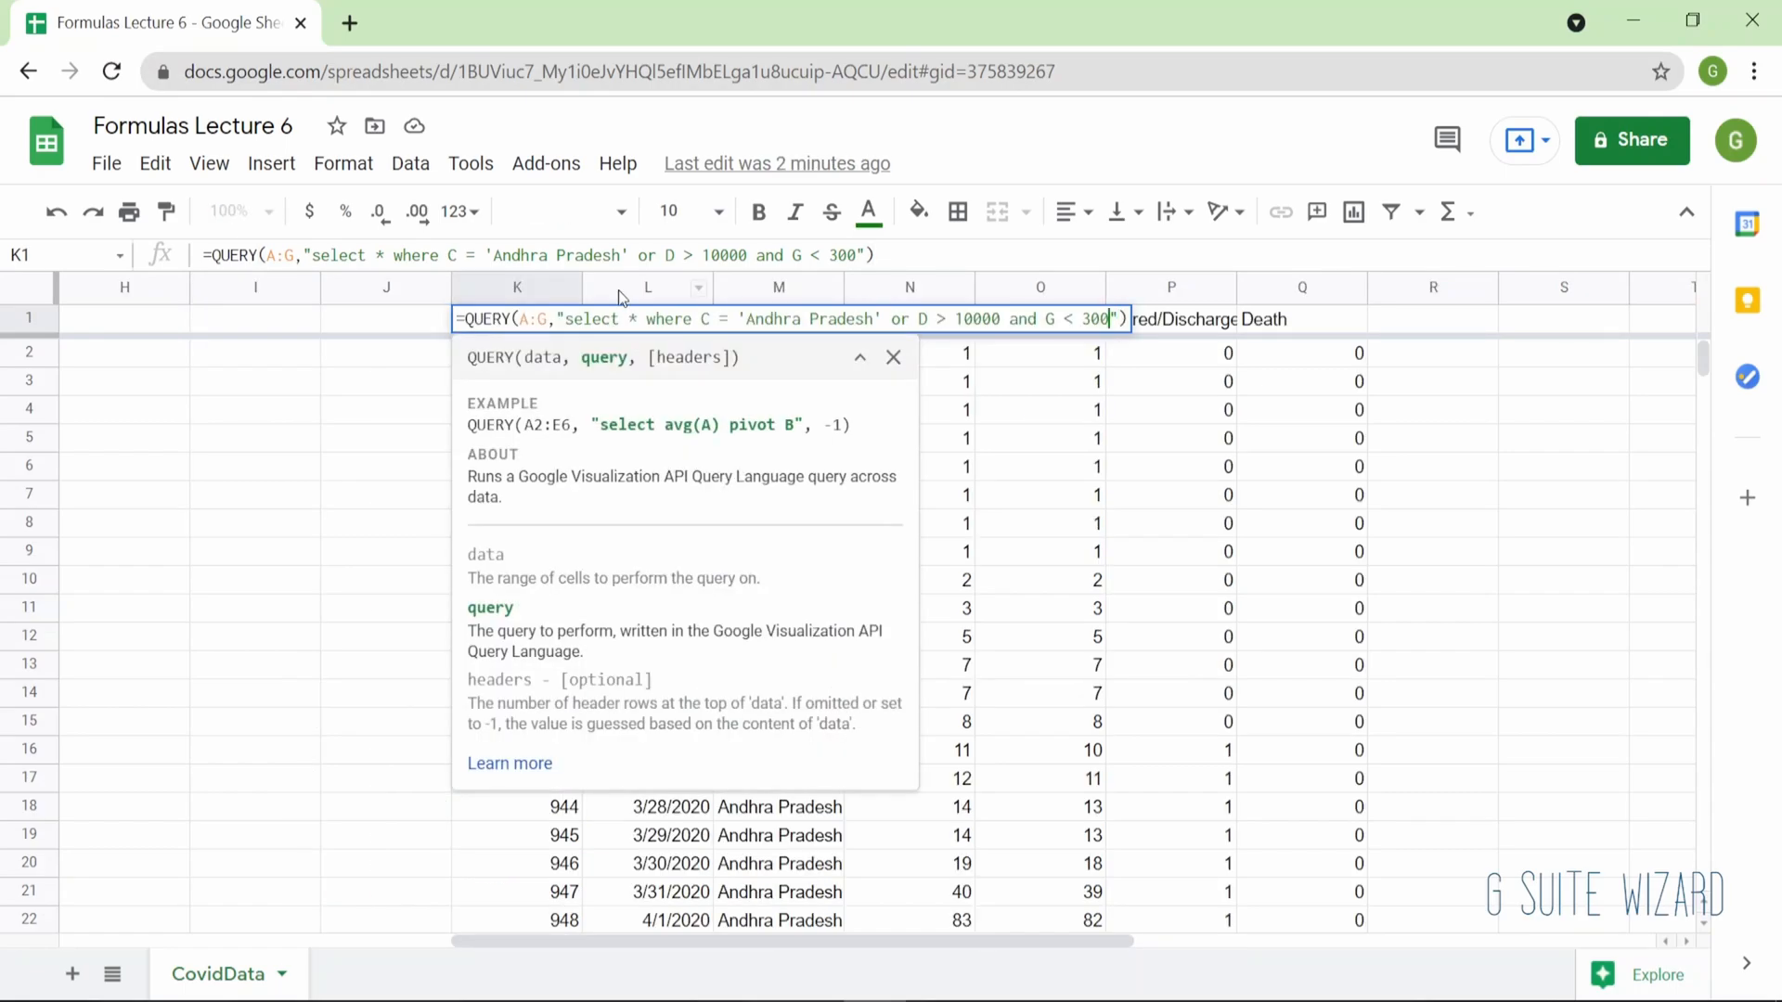
pyautogui.hotkey('shift', 'Left')
pyautogui.hotkey('shift', 'Left')
pyautogui.hotkey('shift', 'Left')
pyautogui.hotkey('shift', 'Left')
pyautogui.hotkey('shift', 'Left')
pyautogui.hotkey('shift', 'Left')
pyautogui.hotkey('shift', 'Left')
pyautogui.hotkey('shift', 'Left')
pyautogui.hotkey('shift', 'Left')
pyautogui.hotkey('shift', 'Left')
pyautogui.hotkey('shift', 'Left')
pyautogui.hotkey('shift', 'Left')
pyautogui.hotkey('shift', 'Left')
pyautogui.hotkey('shift', 'Left')
pyautogui.hotkey('shift', 'Left')
pyautogui.hotkey('shift', 'Left')
pyautogui.hotkey('shift', 'Left')
pyautogui.hotkey('shift', 'Left')
pyautogui.hotkey('shift', 'Left')
pyautogui.hotkey('shift', 'Left')
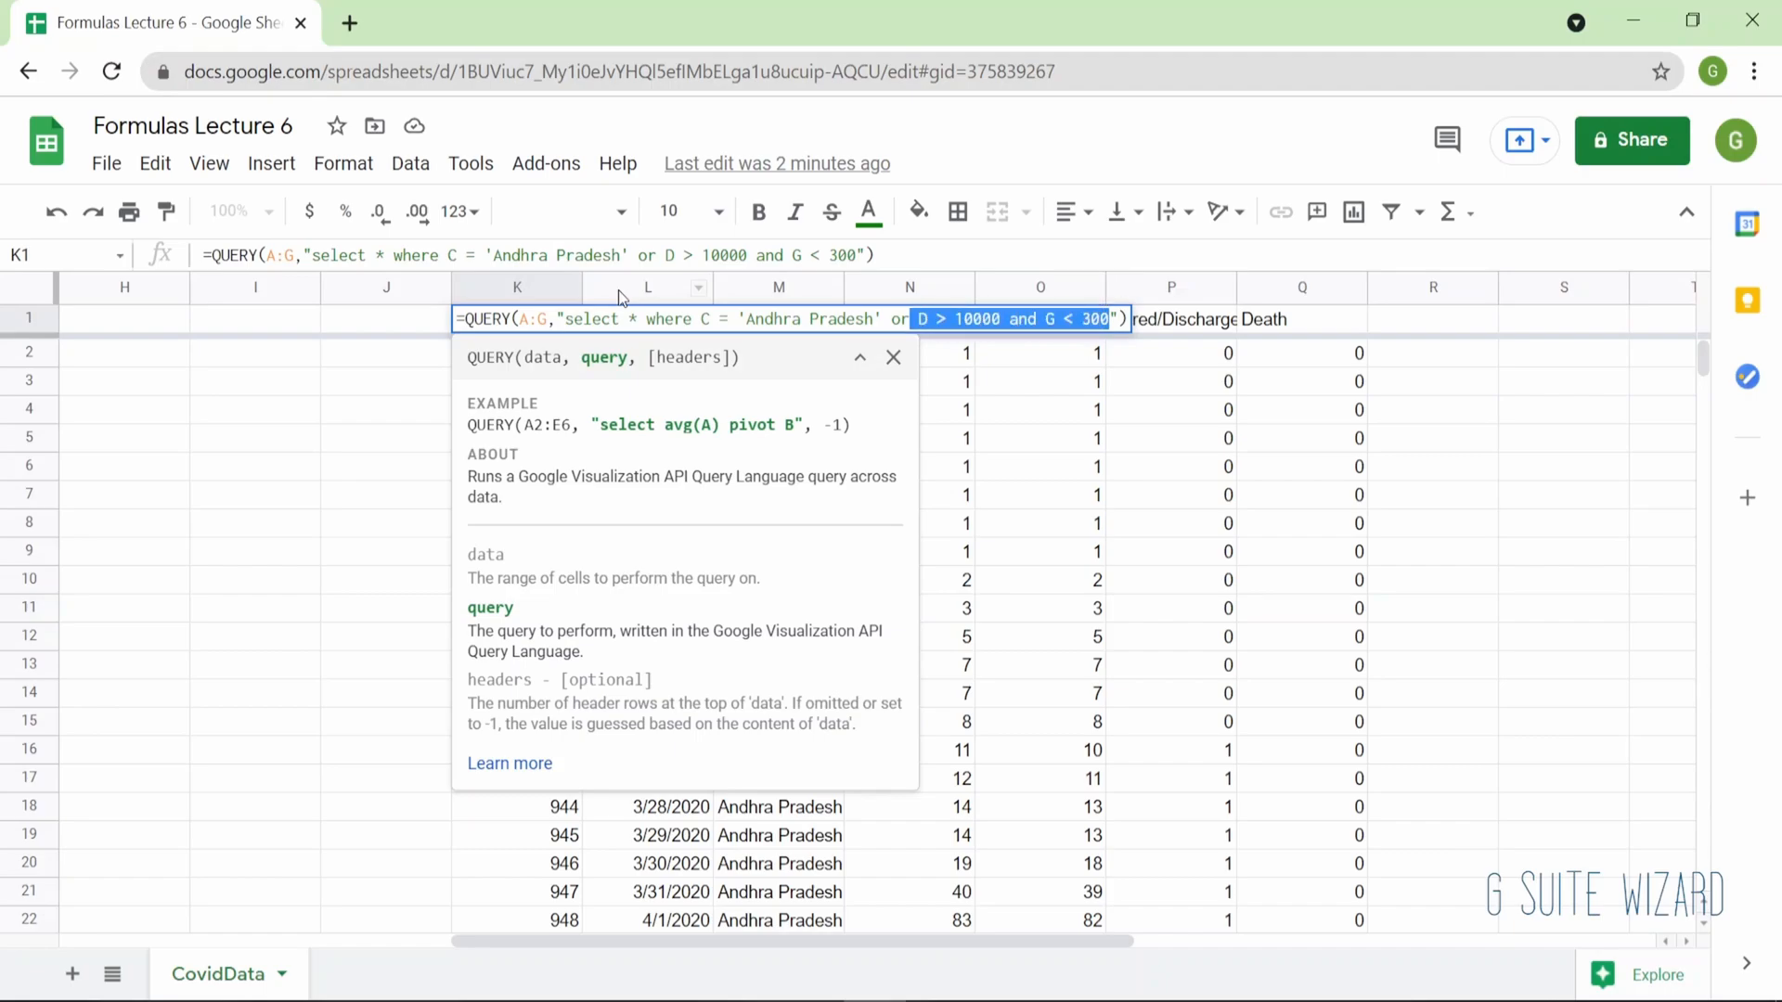
pyautogui.hotkey('shift', 'Right')
pyautogui.hotkey('shift', 'Right')
pyautogui.hotkey('shift', 'Right')
pyautogui.hotkey('shift', 'Right')
pyautogui.hotkey('shift', 'Right')
pyautogui.click(1031, 319)
pyautogui.moveTo(1046, 319); pyautogui.dragTo(1009, 318)
pyautogui.click(1044, 319)
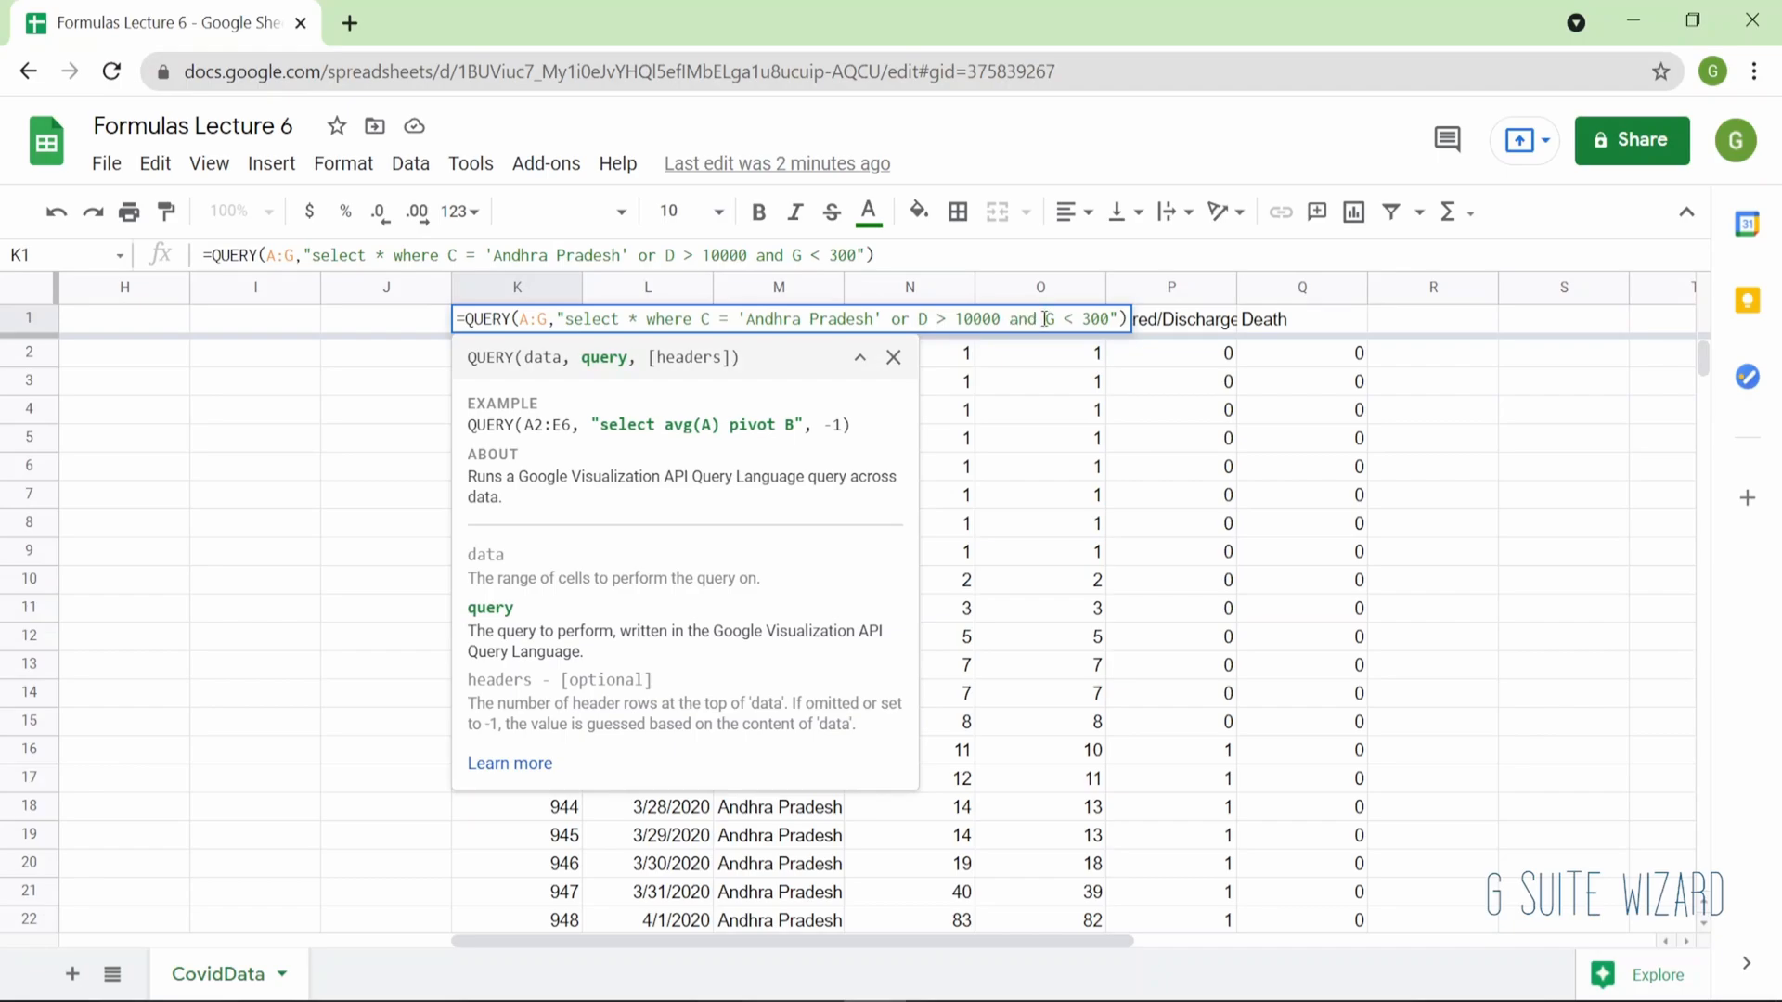
pyautogui.doubleClick(1106, 321)
pyautogui.click(1109, 323)
pyautogui.moveTo(1114, 323); pyautogui.dragTo(918, 318)
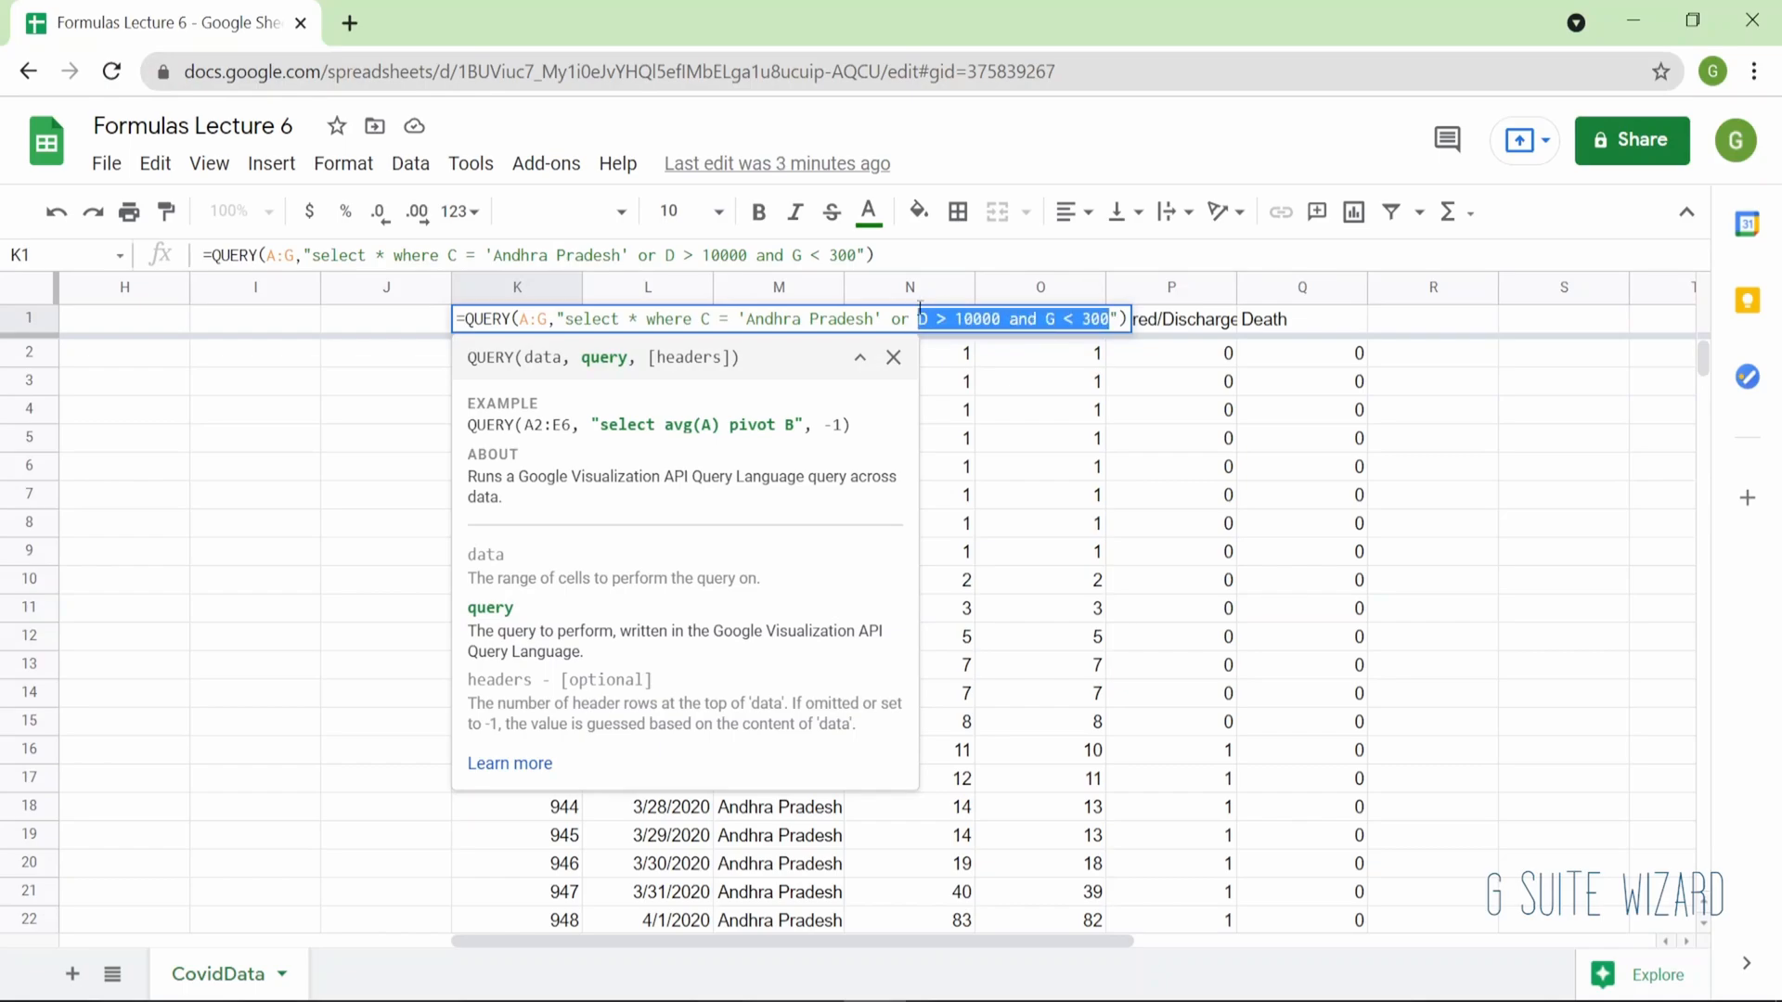
# Review the C = 'Andhra Pradesh' alternative against the D and G conditions in K1's query, then leave the formula unchanged.
pyautogui.click(884, 318)
pyautogui.moveTo(883, 319); pyautogui.dragTo(693, 316)
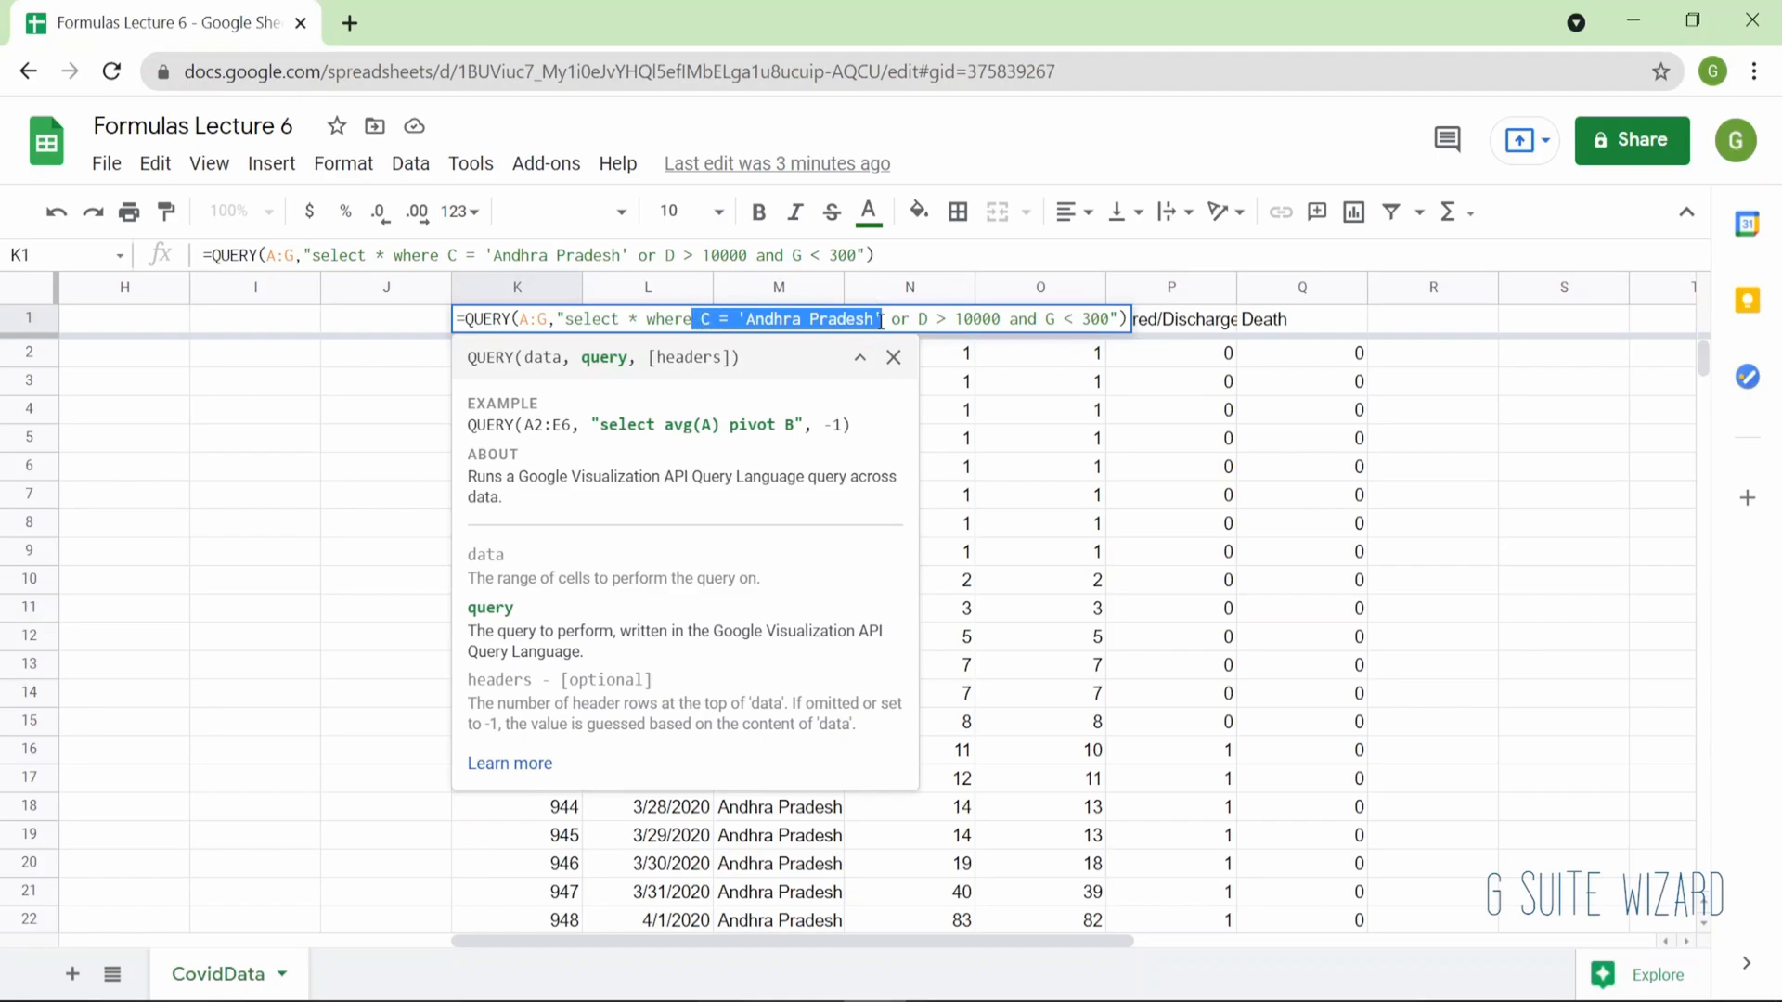
pyautogui.click(883, 320)
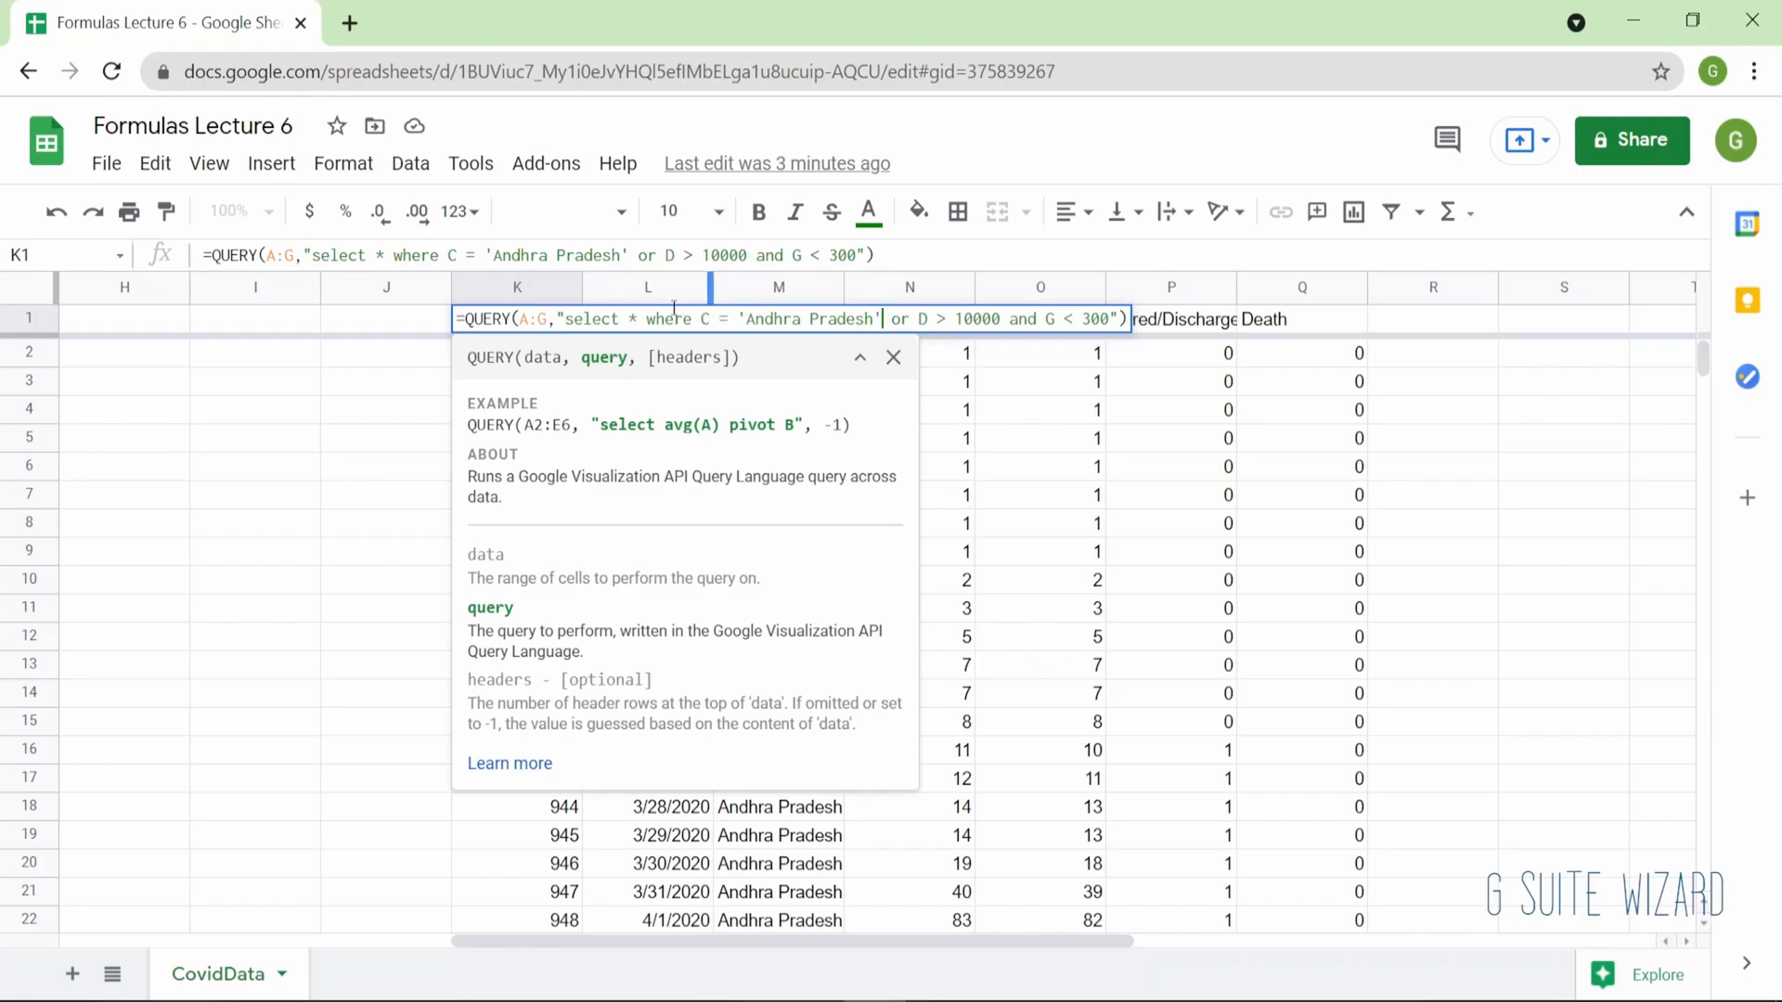
pyautogui.moveTo(703, 321); pyautogui.dragTo(884, 319)
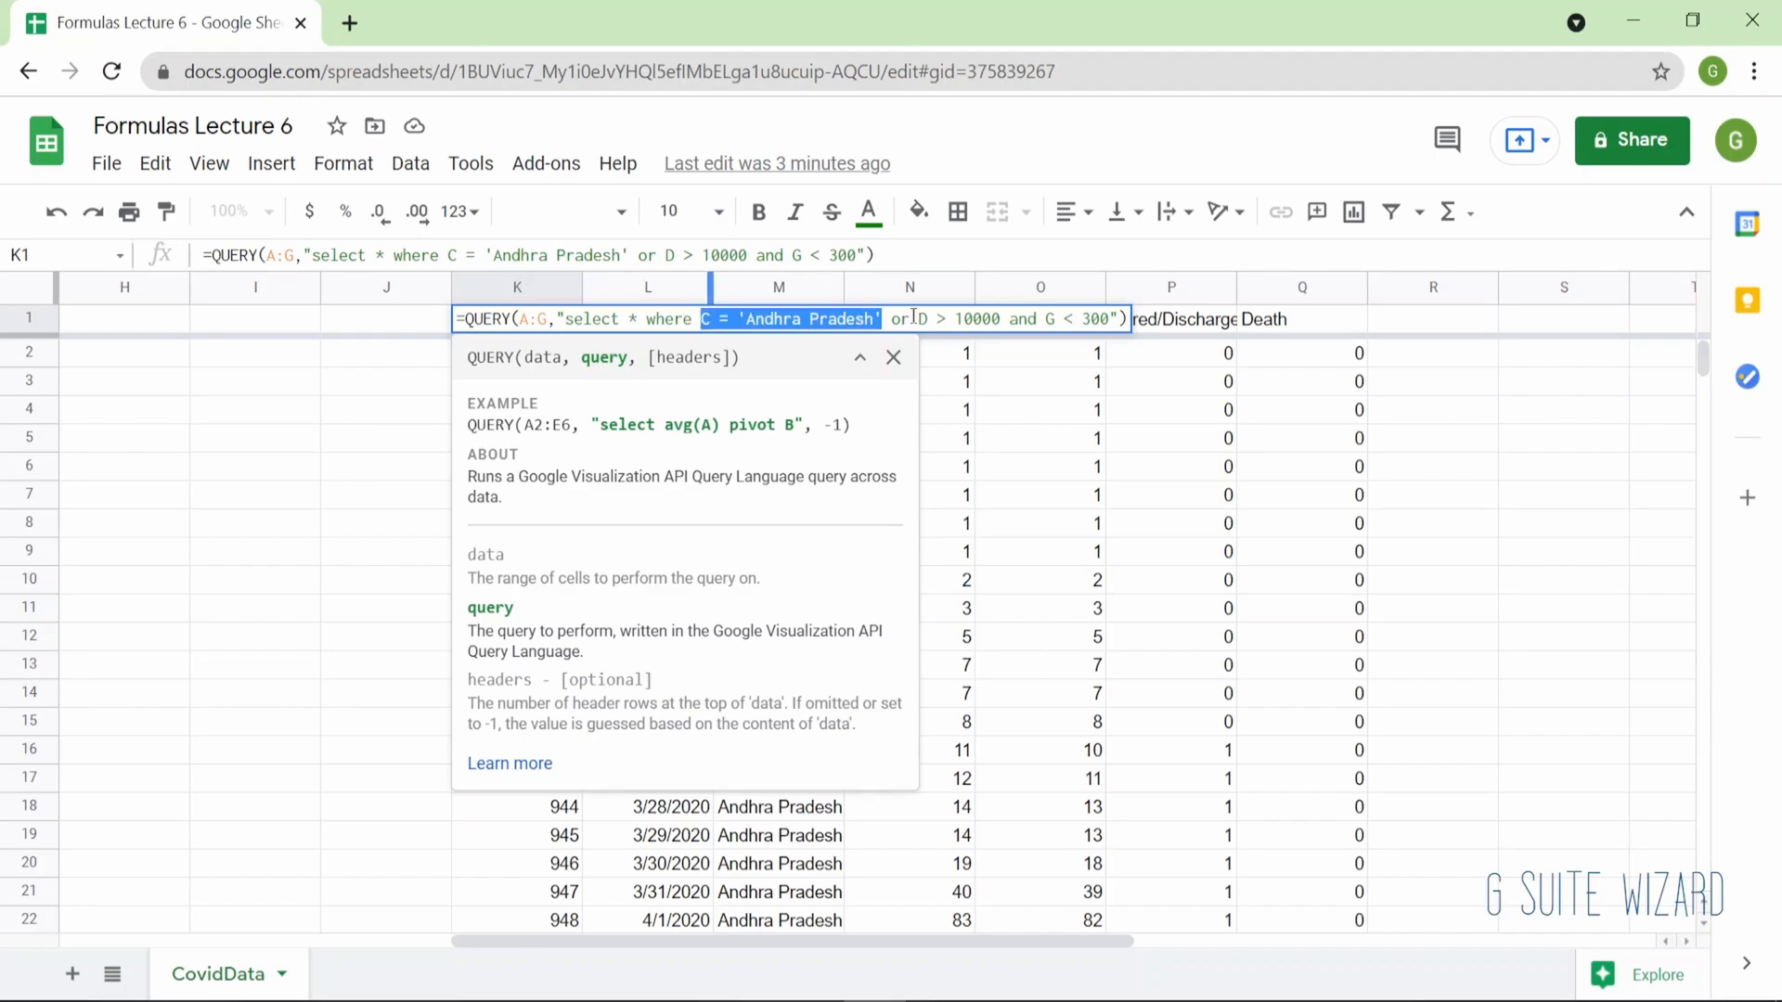
pyautogui.moveTo(911, 319); pyautogui.dragTo(1114, 330)
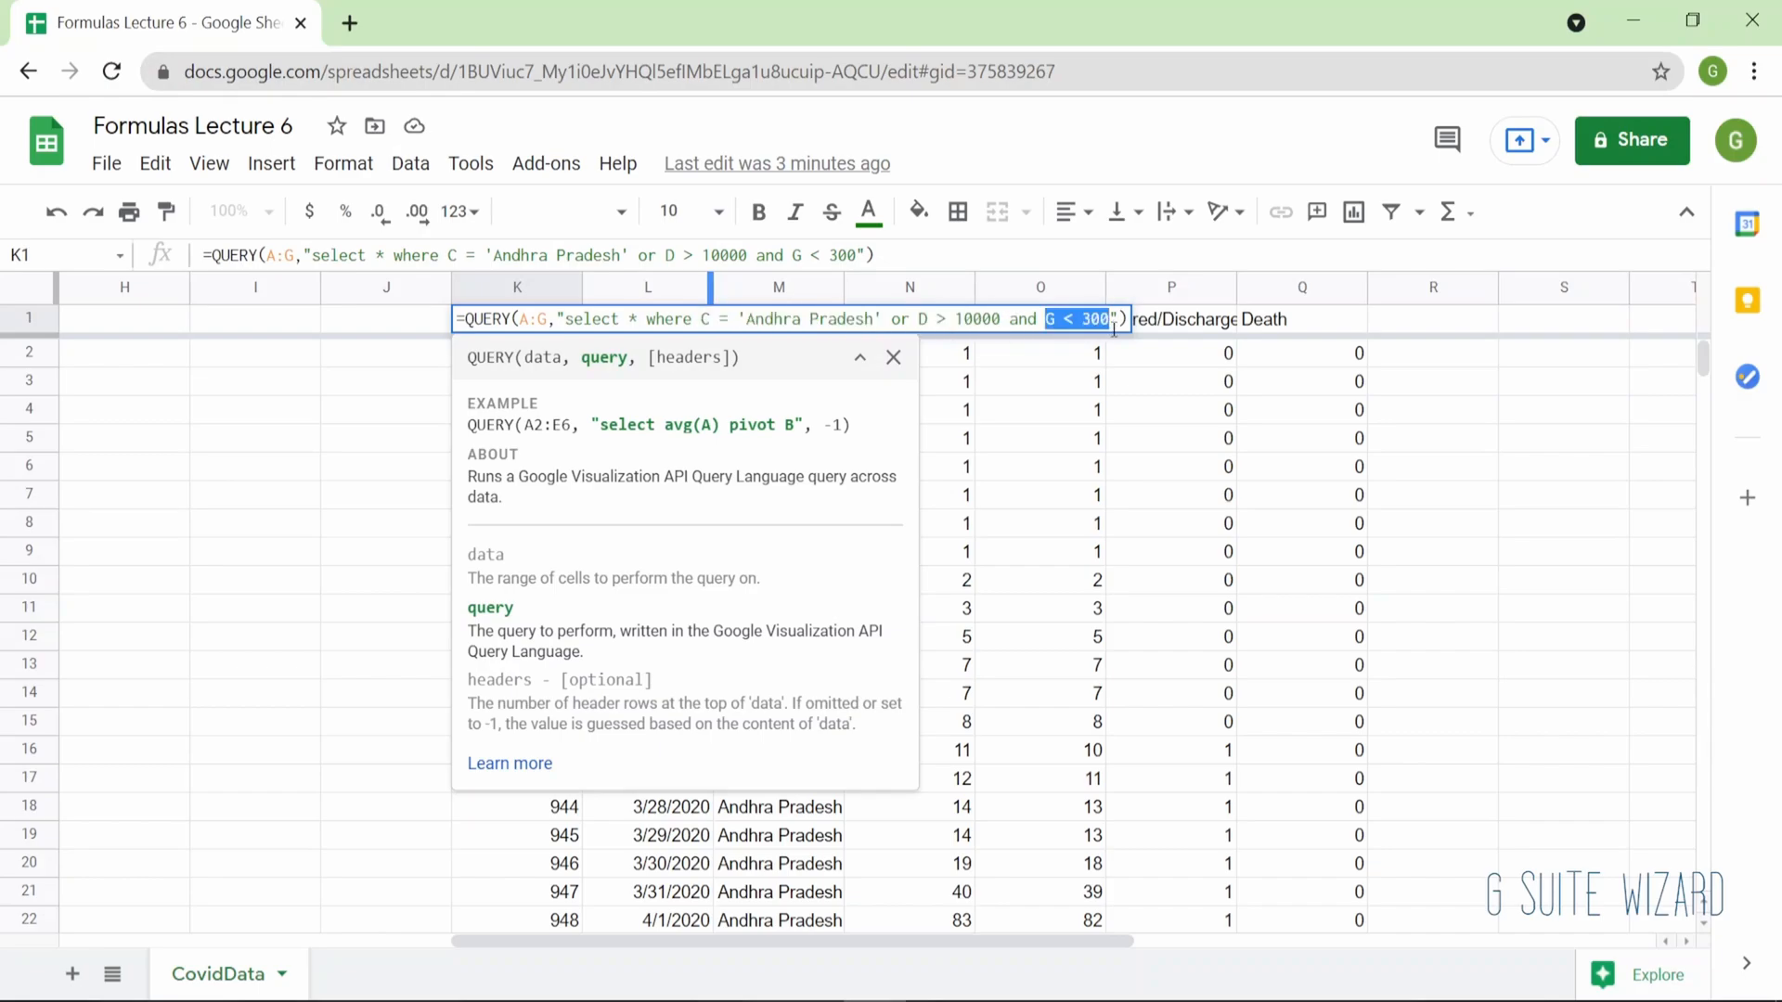
pyautogui.click(1010, 482)
# Examine the query output's Region column down to where Andhra Pradesh changes to Arunachal Pradesh at row 473.
pyautogui.scroll(-3, 1010, 483)
pyautogui.scroll(-3, 1012, 492)
pyautogui.hscroll(-2, 1012, 492)
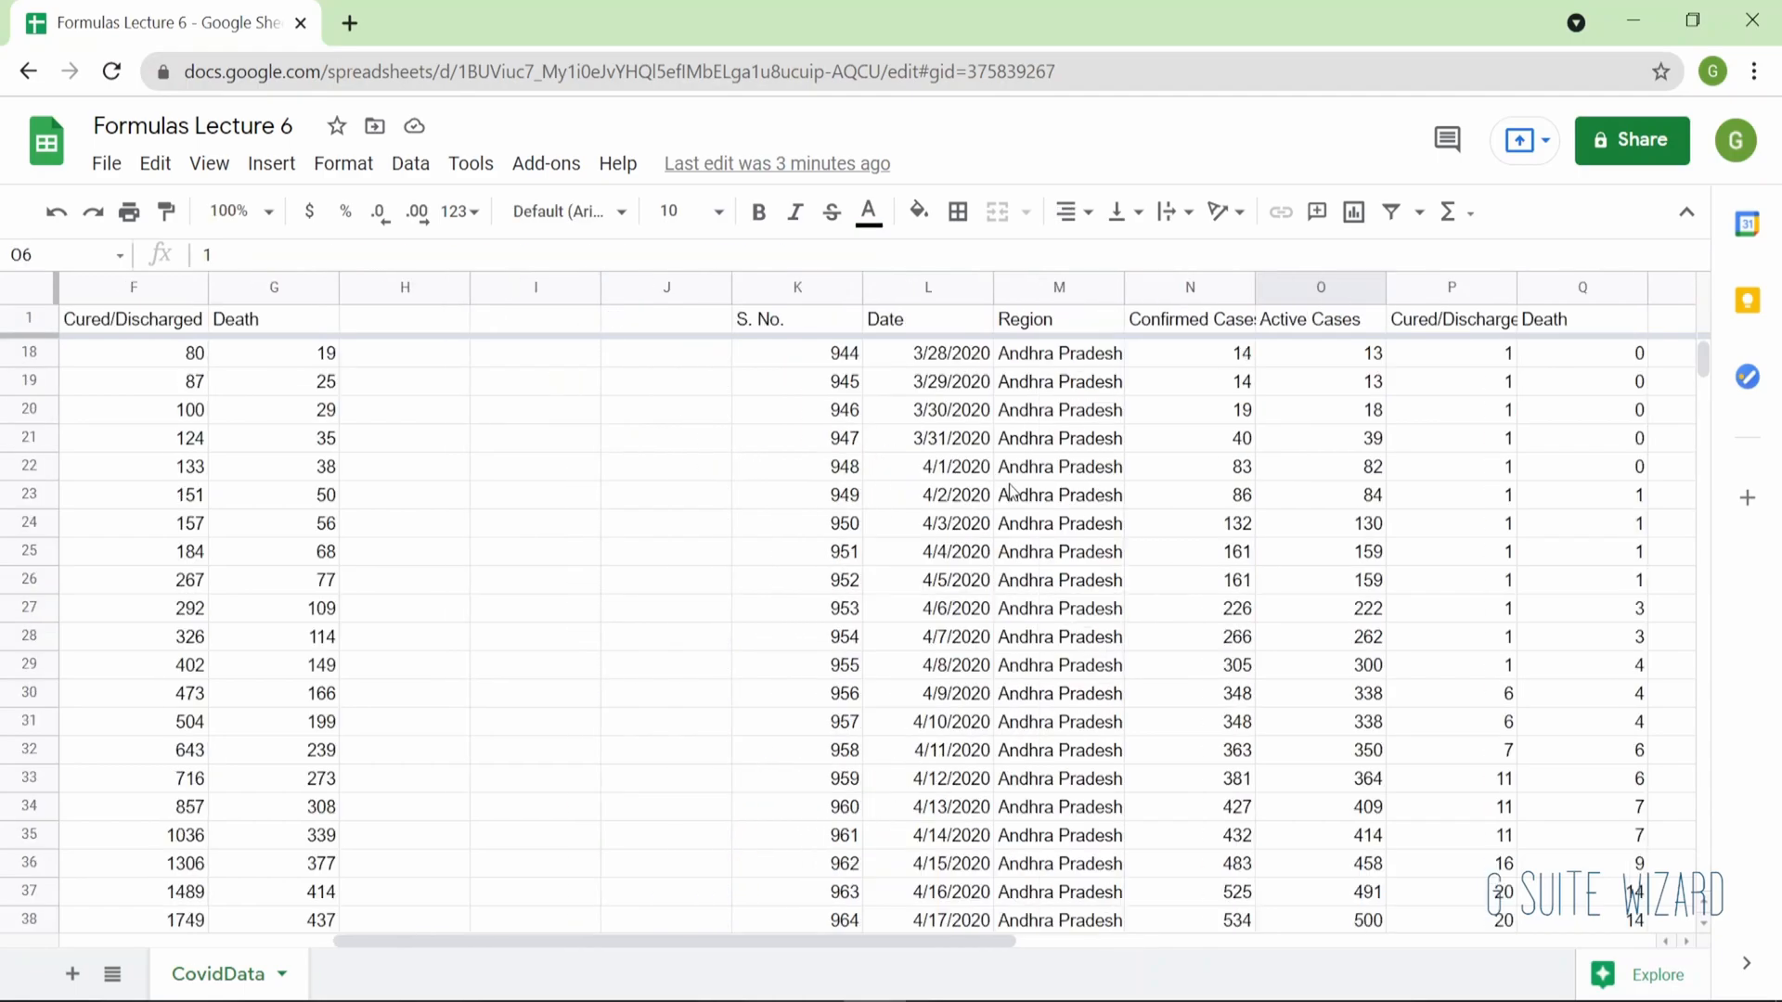
pyautogui.scroll(6, 1010, 483)
pyautogui.scroll(-3, 1010, 483)
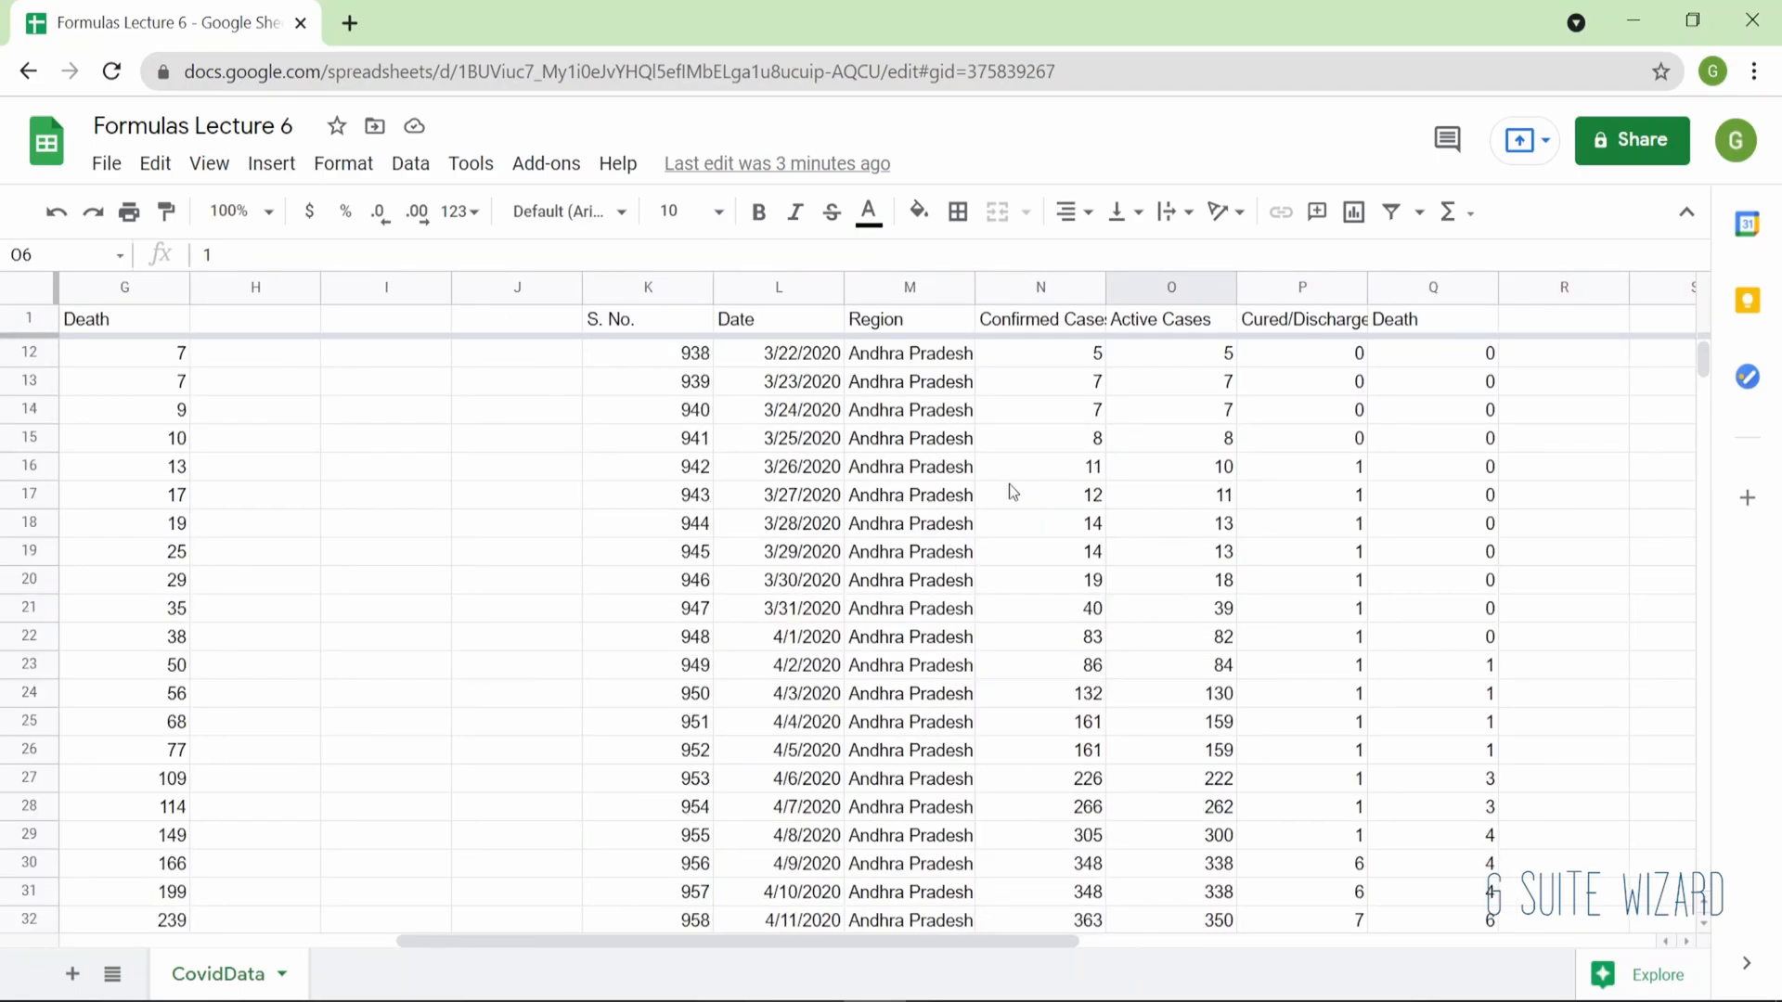
pyautogui.scroll(3, 1010, 483)
pyautogui.hscroll(2, 1101, 334)
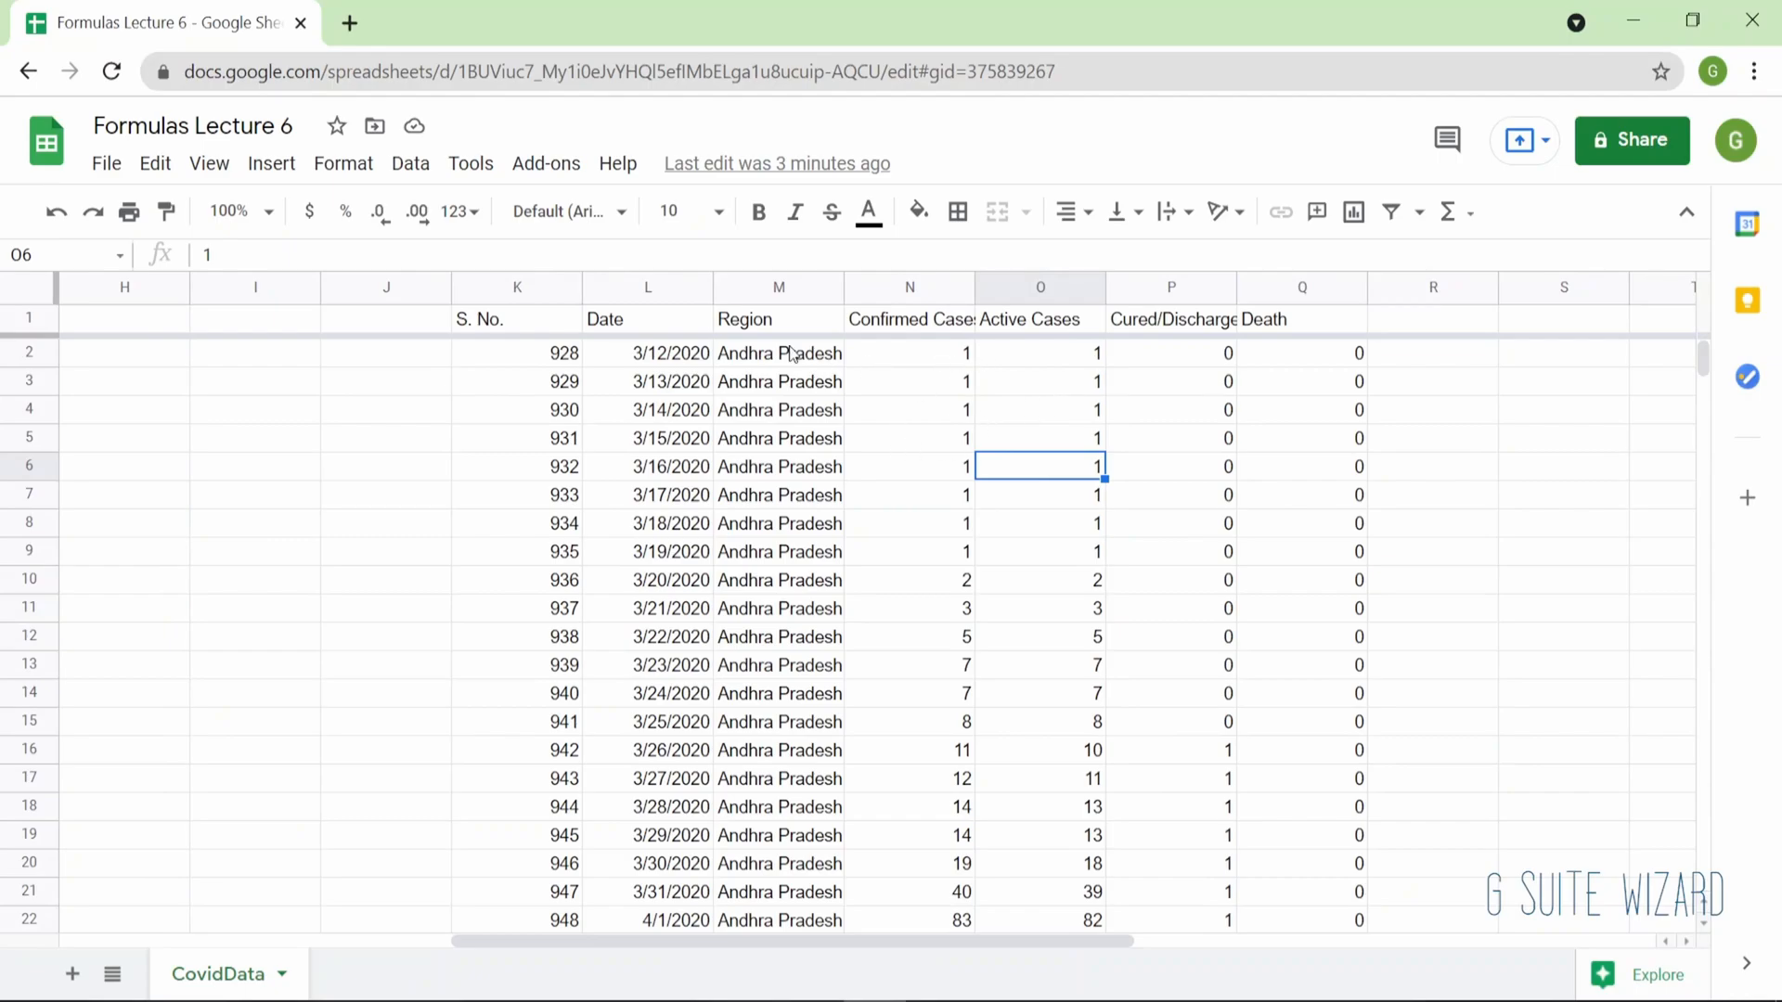
pyautogui.scroll(-20, 813, 501)
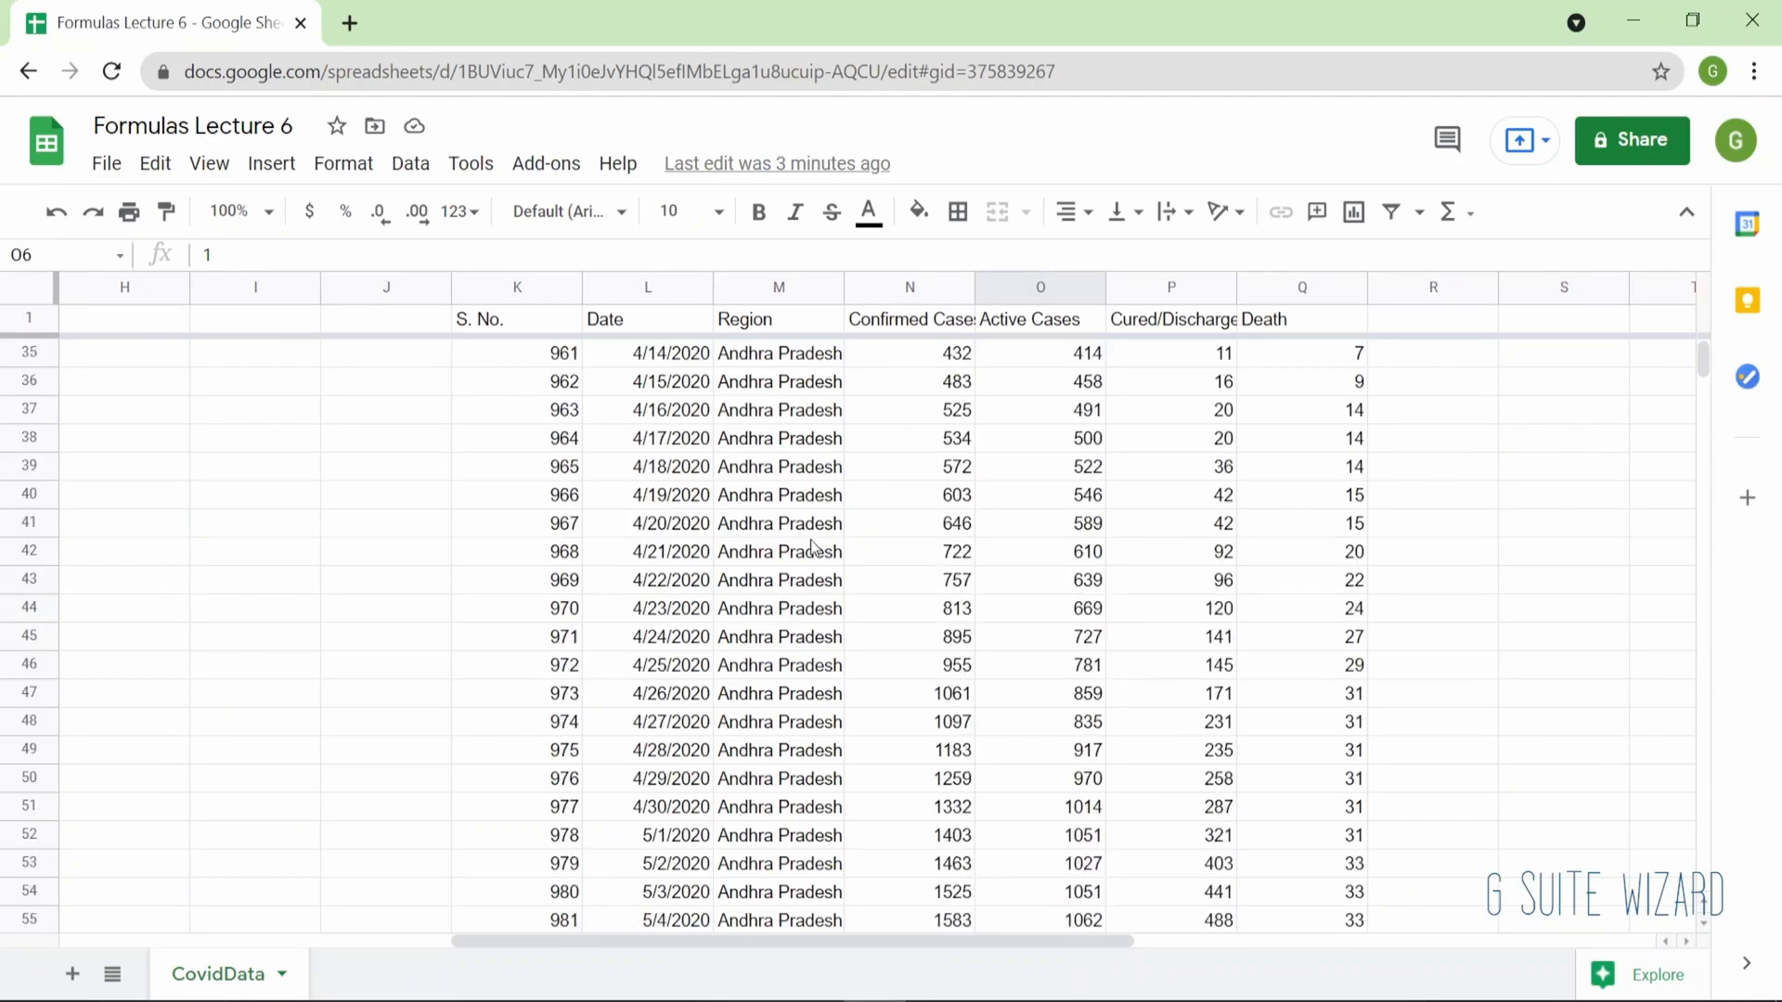
pyautogui.scroll(-20, 813, 548)
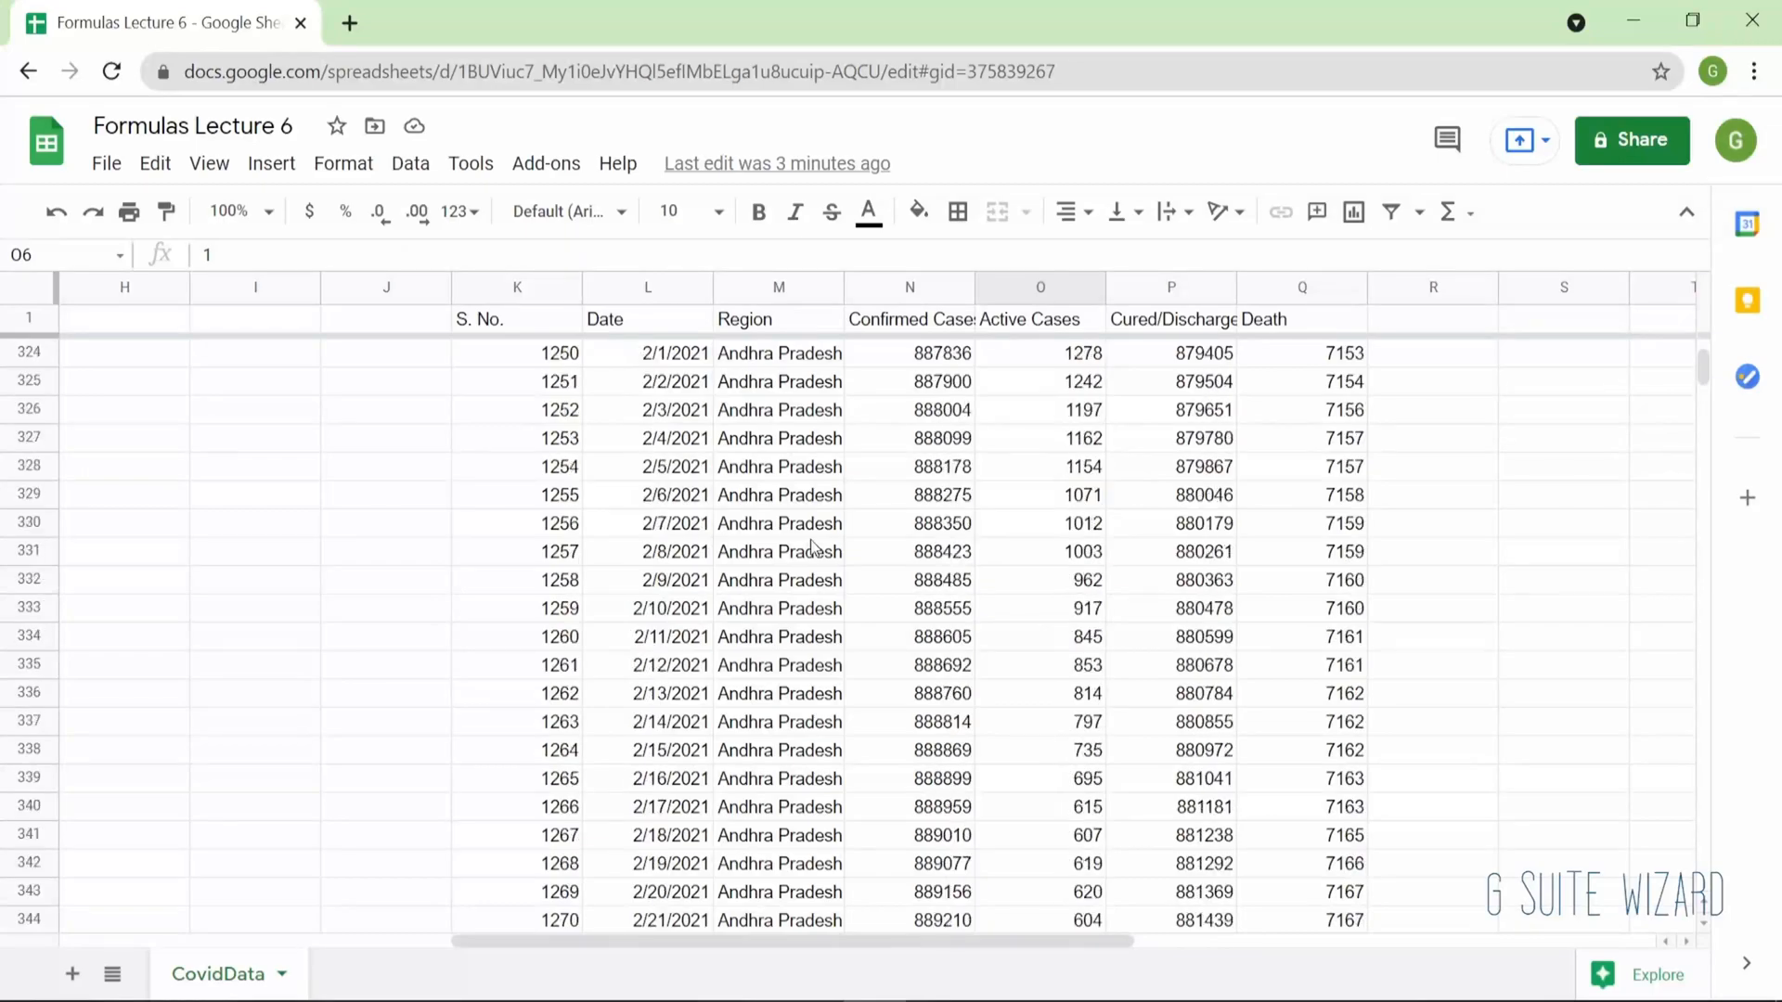
pyautogui.scroll(-20, 813, 548)
pyautogui.scroll(13, 813, 548)
pyautogui.scroll(20, 813, 547)
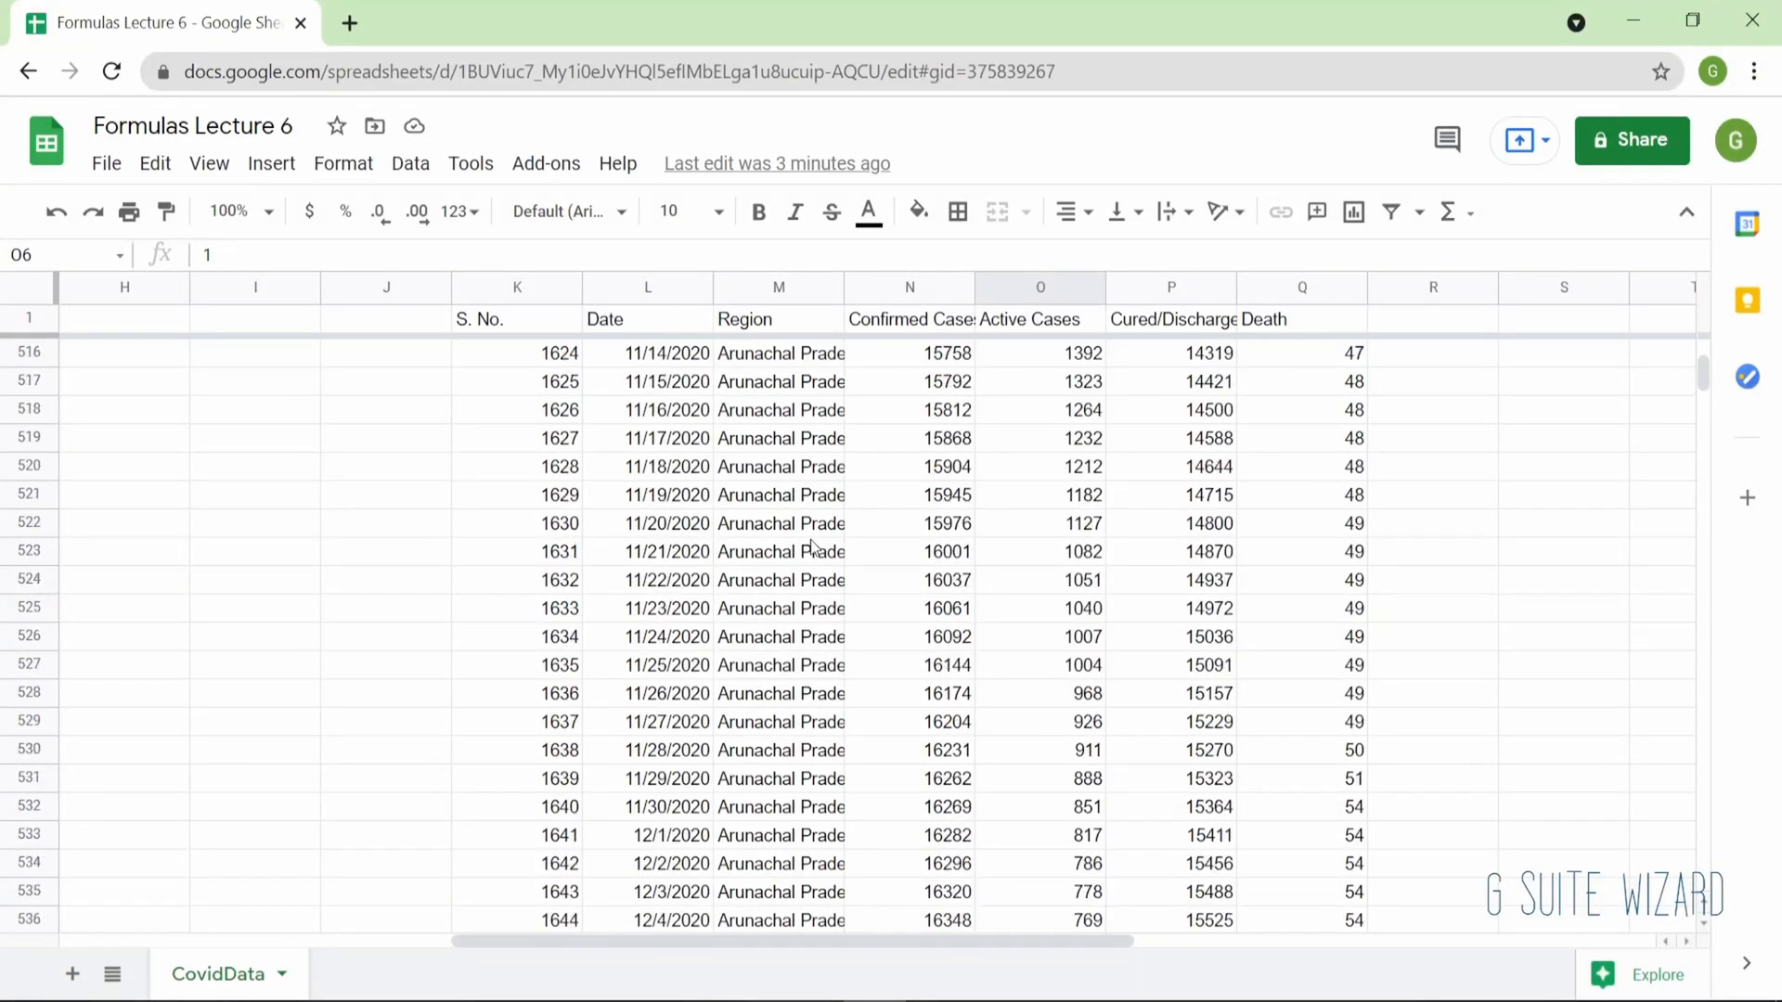
pyautogui.scroll(9, 813, 548)
pyautogui.scroll(-10, 813, 548)
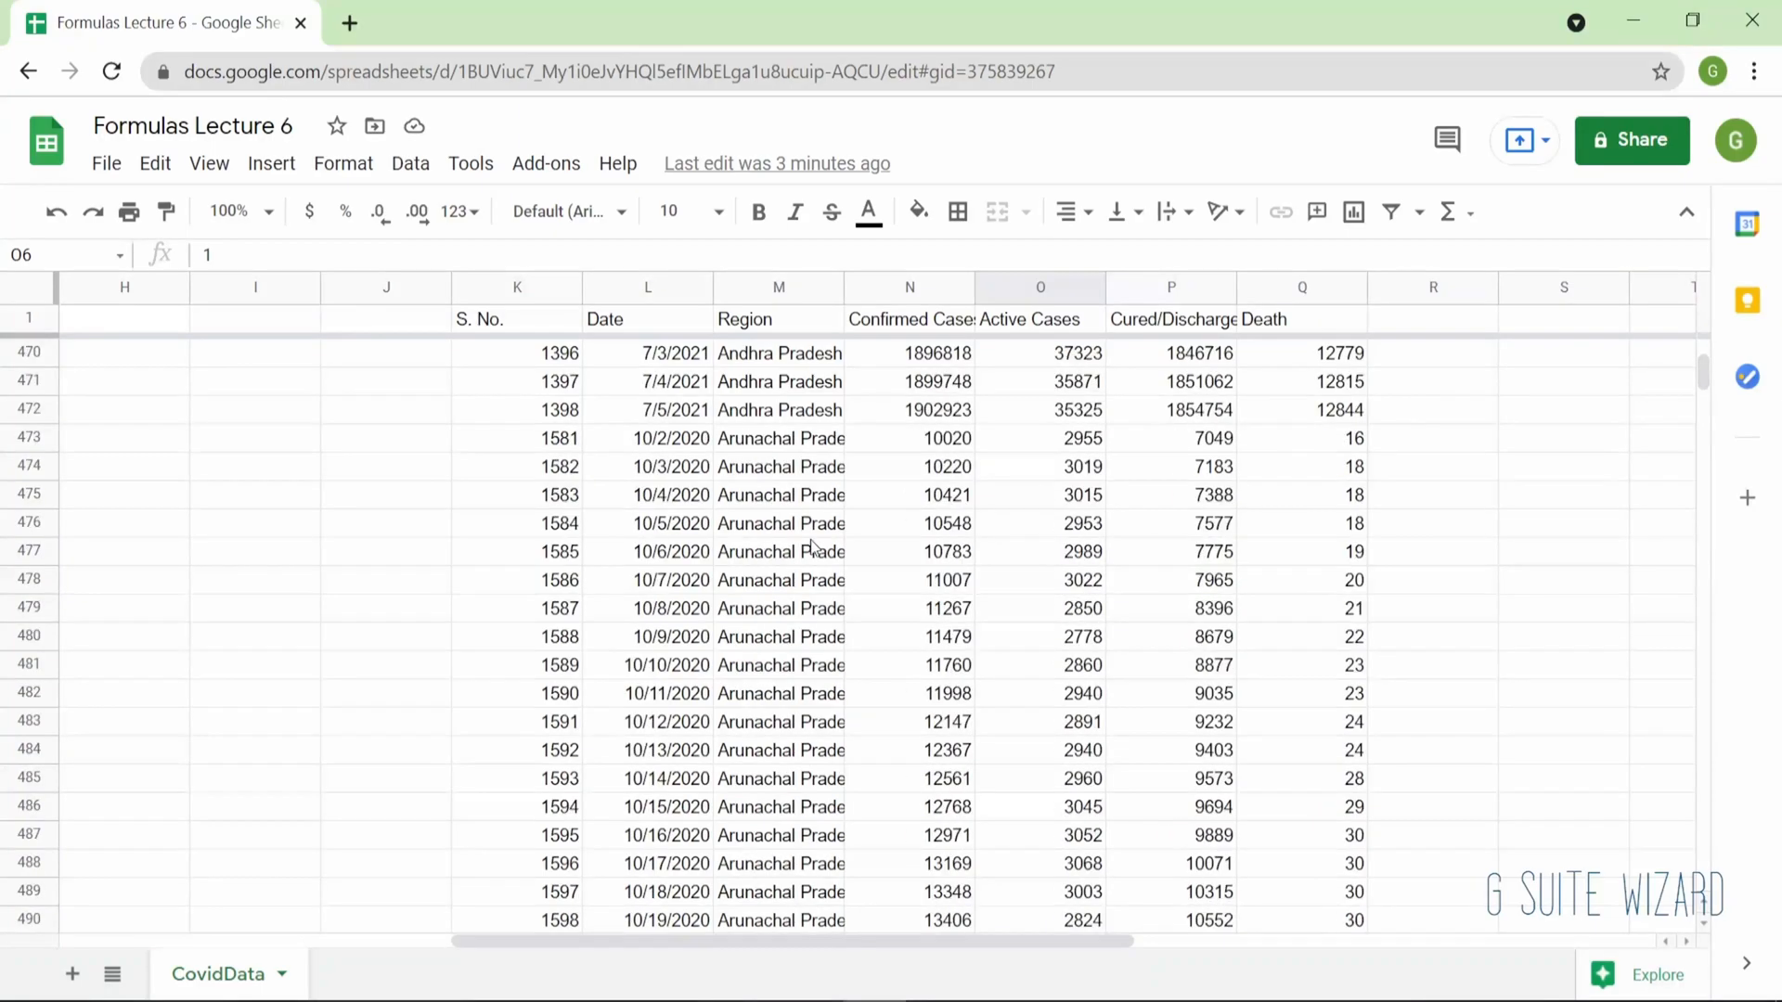
# Check the Confirmed Cases and Death values of the first Arunachal Pradesh rows, starting from N473 to Q473.
pyautogui.click(946, 450)
pyautogui.press('Right')
pyautogui.press('Right')
pyautogui.press('Right')
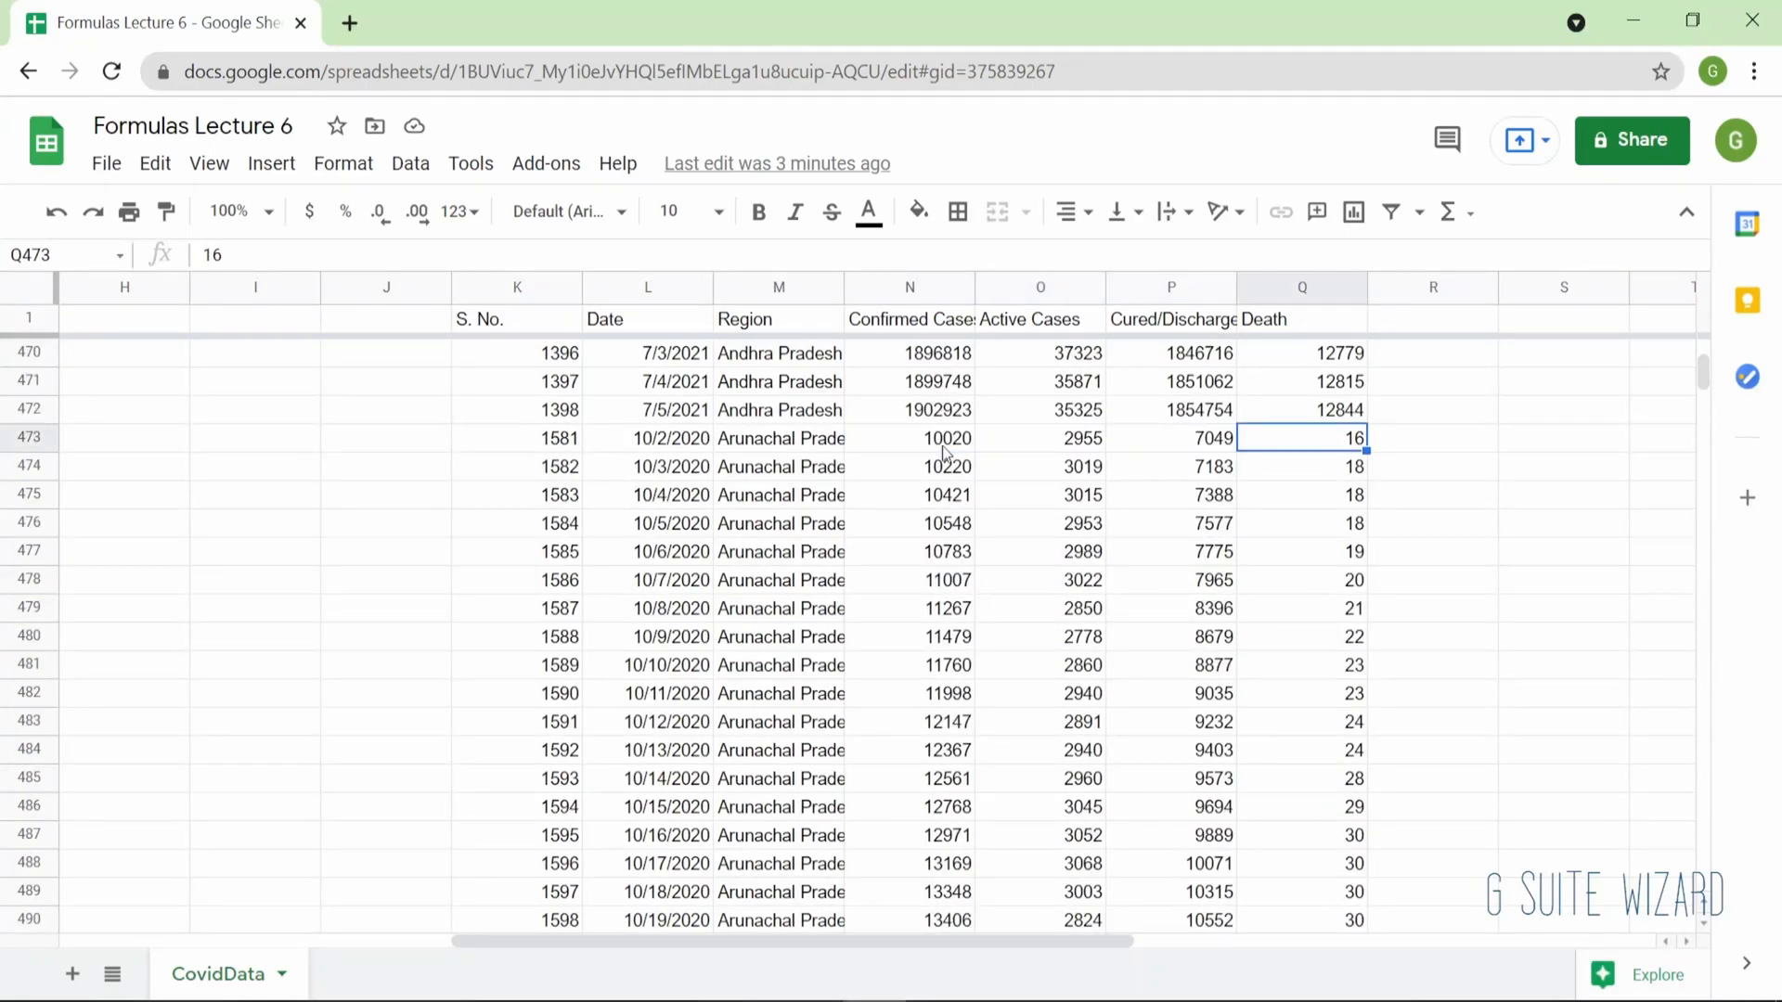
pyautogui.scroll(-3, 944, 452)
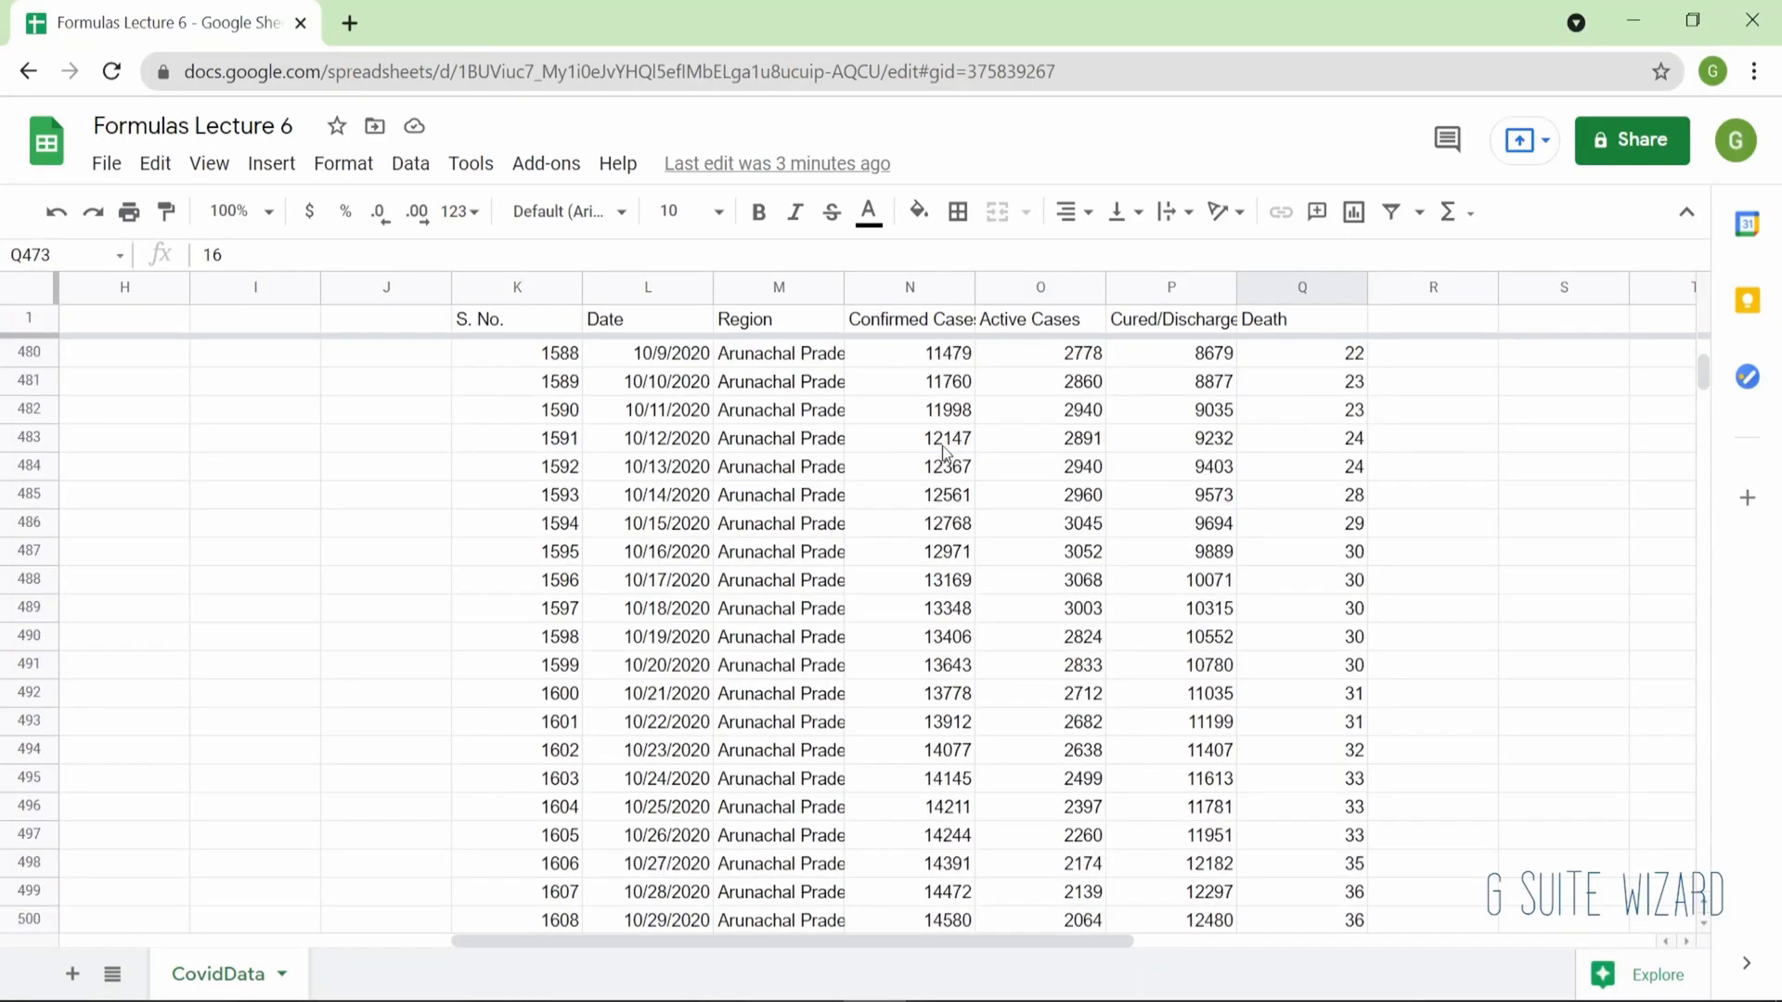
pyautogui.scroll(6, 944, 452)
pyautogui.scroll(-2, 944, 452)
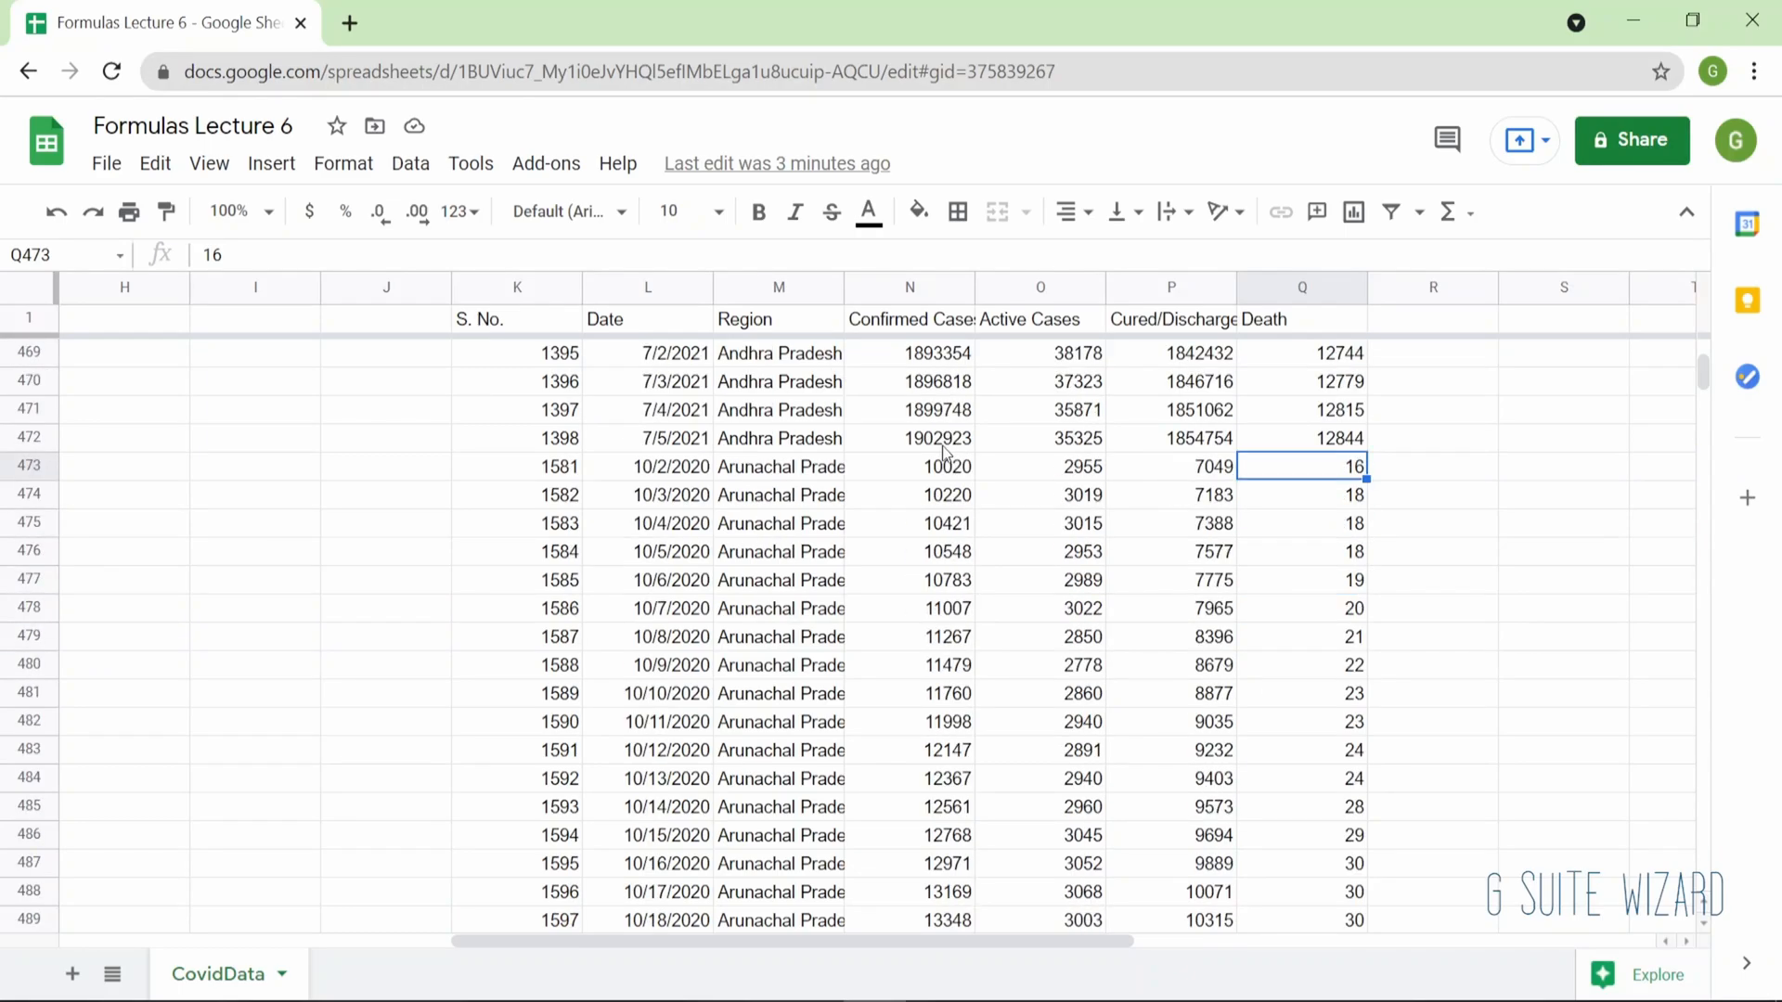
# Examine the Confirmed Cases and Death values in the remaining output rows below row 473, then return to the first rows.
pyautogui.scroll(-9, 943, 452)
pyautogui.hscroll(2, 943, 452)
pyautogui.scroll(-20, 943, 452)
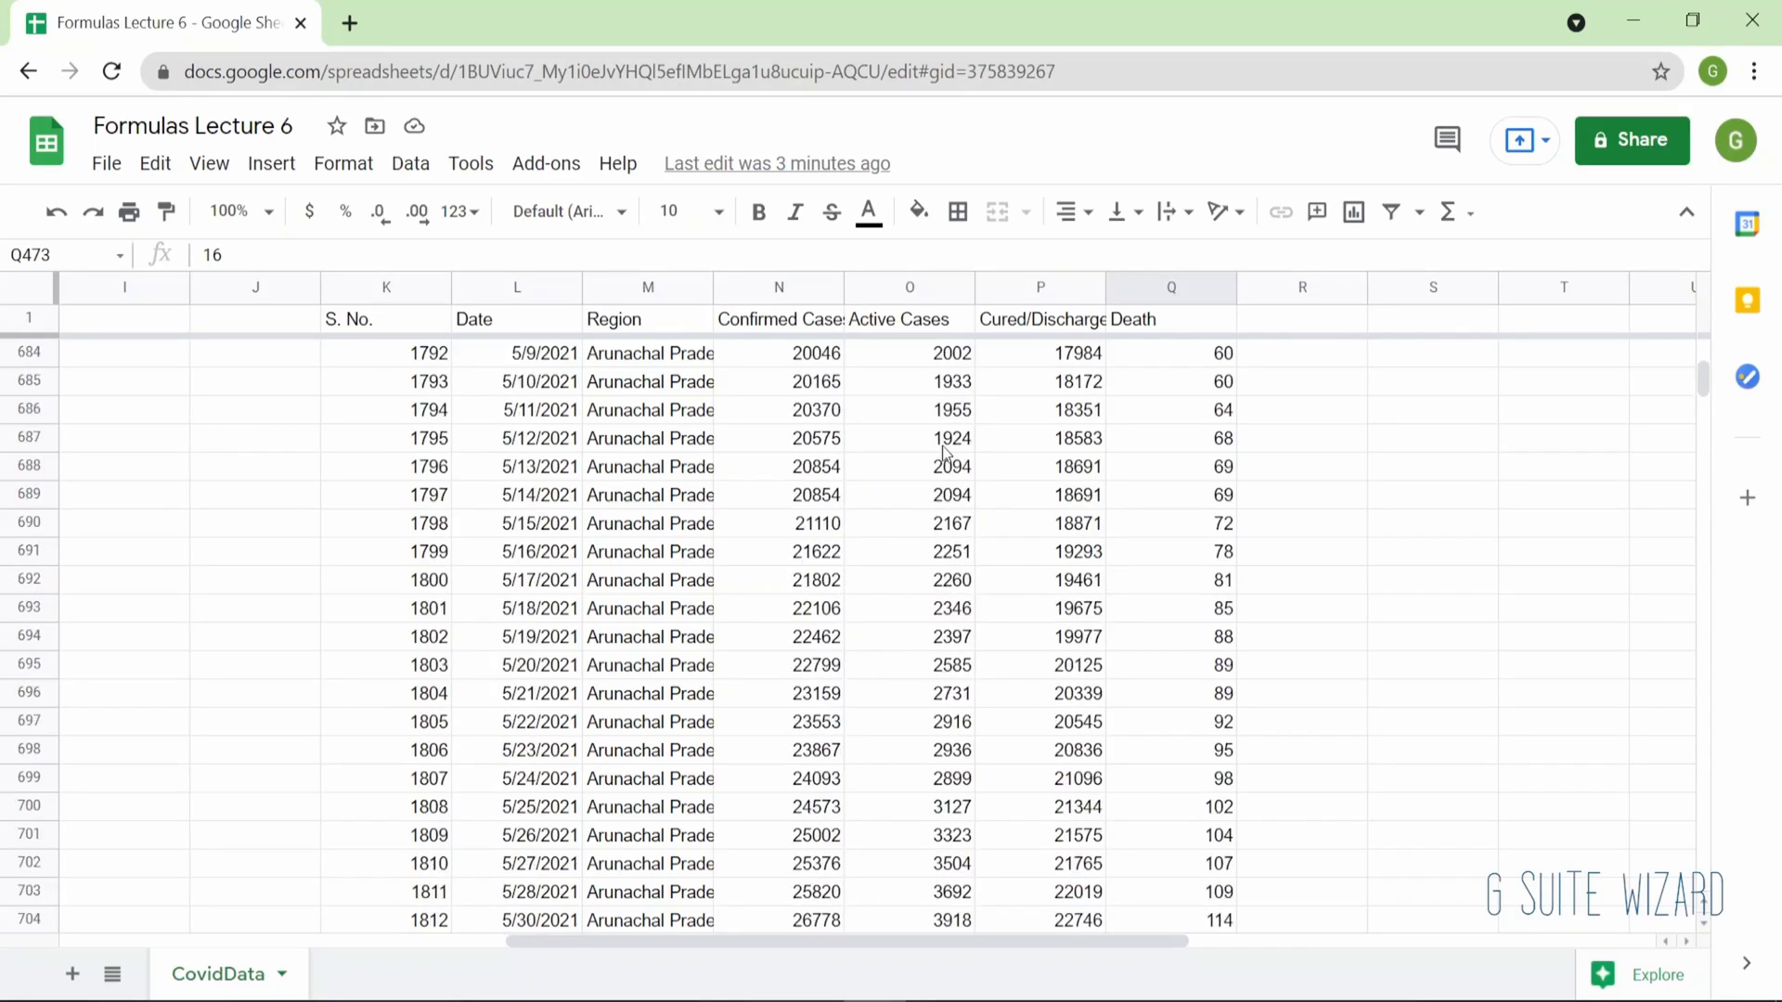
pyautogui.scroll(-20, 944, 452)
pyautogui.scroll(-20, 944, 452)
pyautogui.scroll(20, 944, 453)
pyautogui.hotkey('ctrl', 'Up')
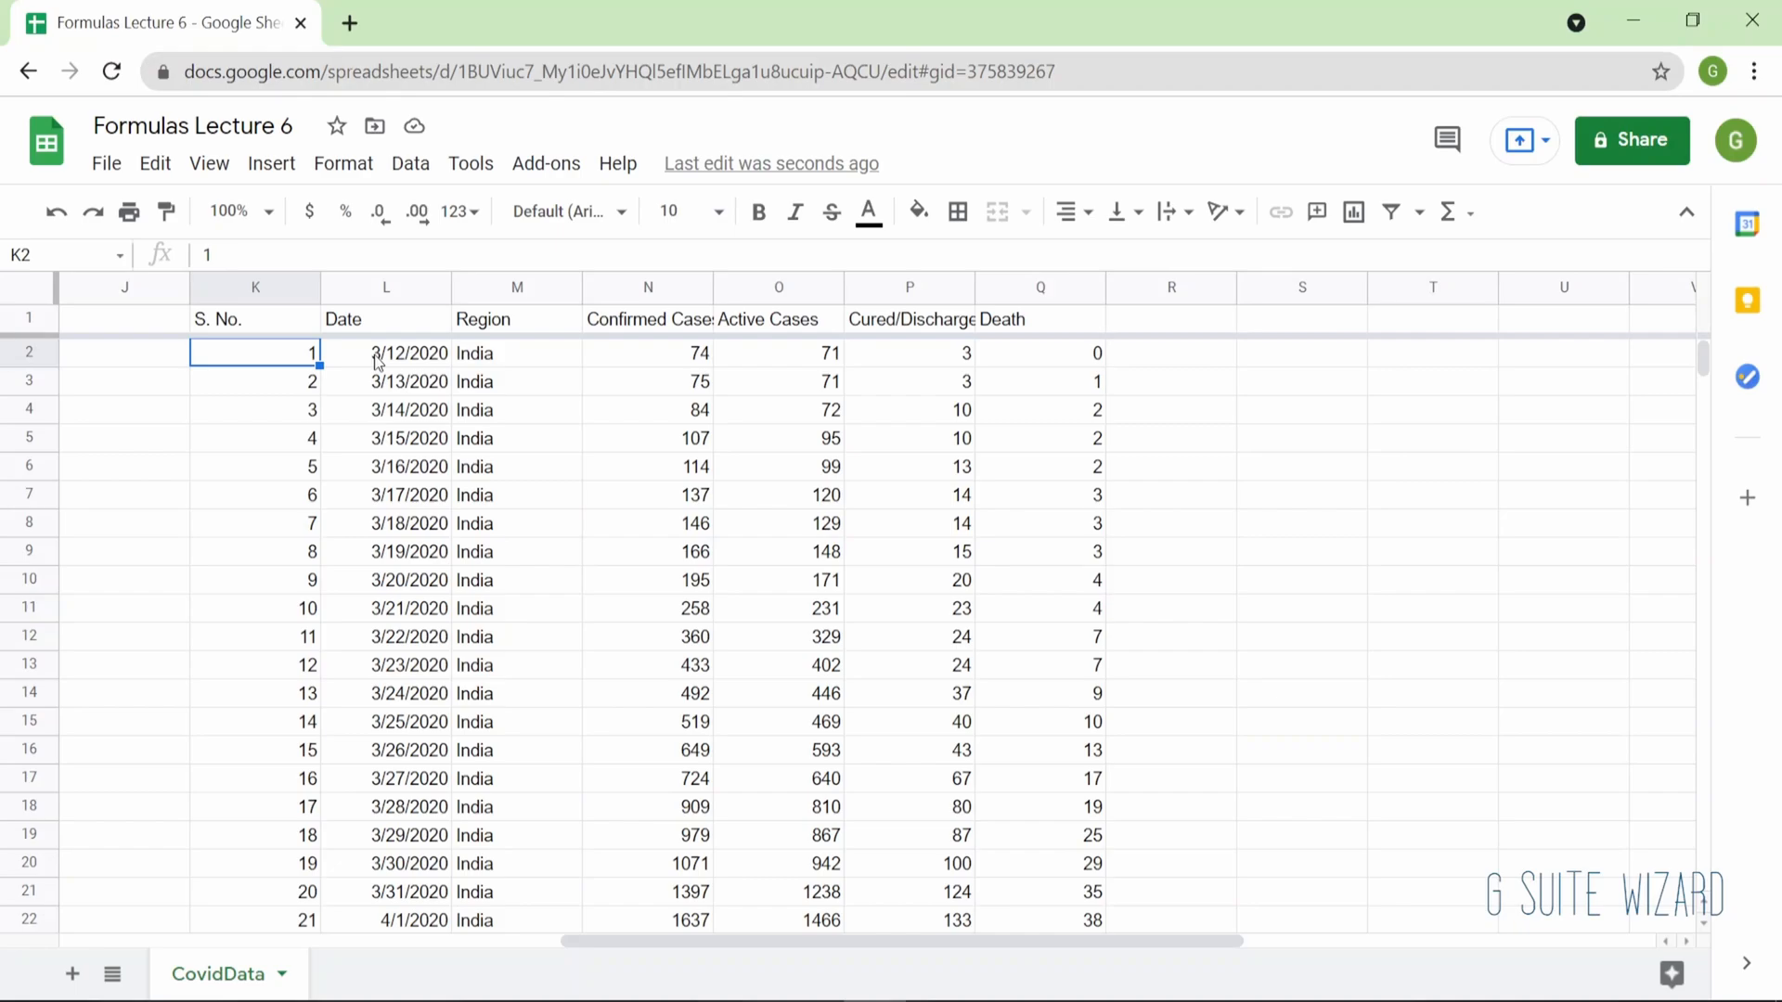
# Look through the Date column of the unfiltered query output and pick out 6/28/2020 in L110.
pyautogui.scroll(-20, 473, 752)
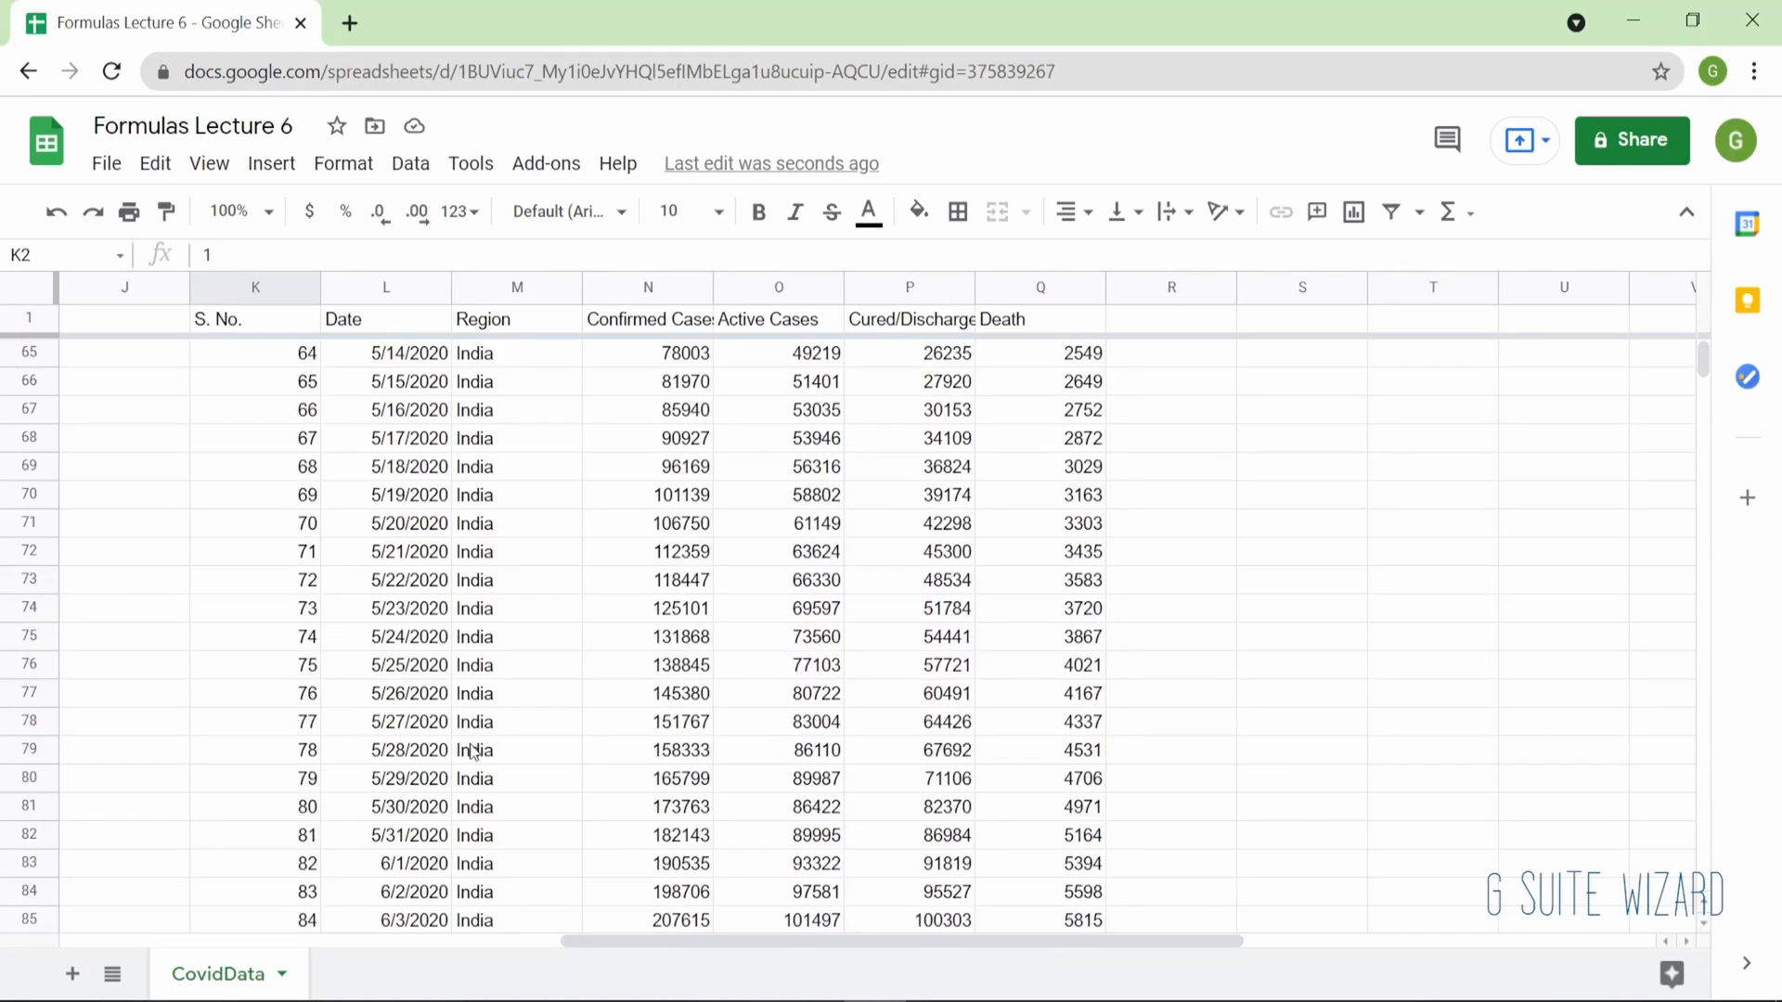
pyautogui.scroll(-6, 473, 752)
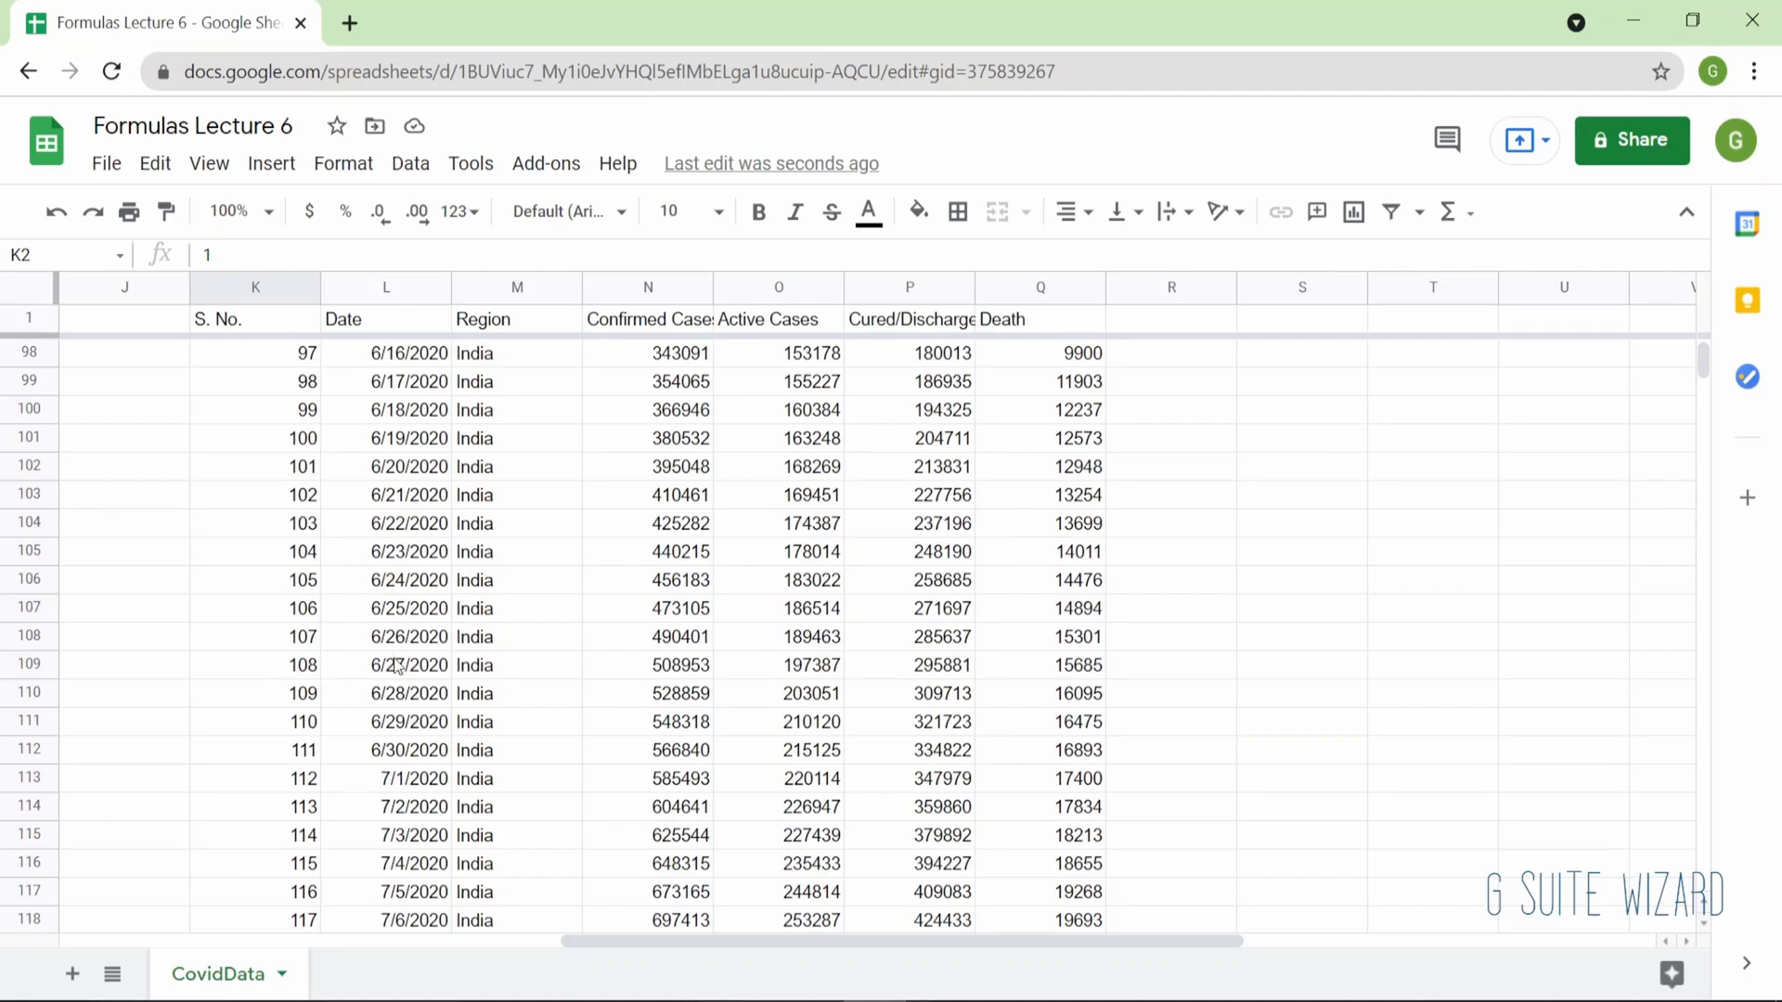
pyautogui.click(394, 696)
pyautogui.scroll(20, 394, 696)
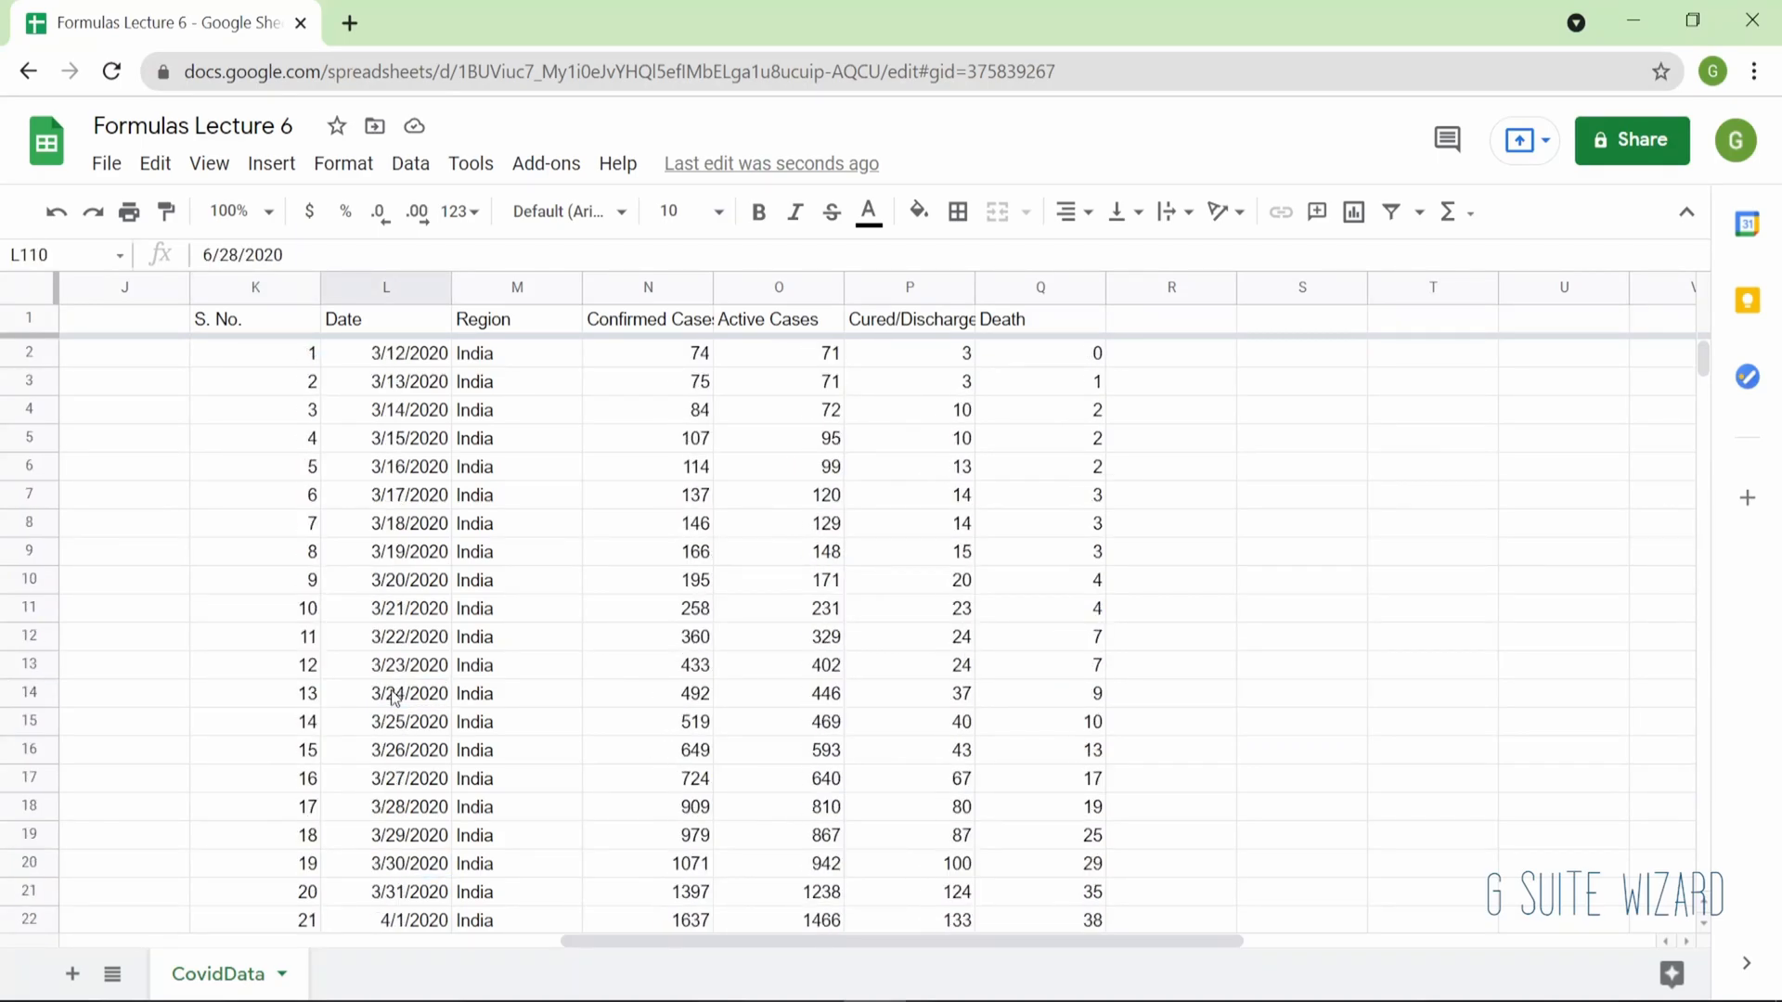
# Try to filter K1's select * query by date by adding the condition where B > 6/28/2020.
pyautogui.click(291, 320)
pyautogui.doubleClick(292, 321)
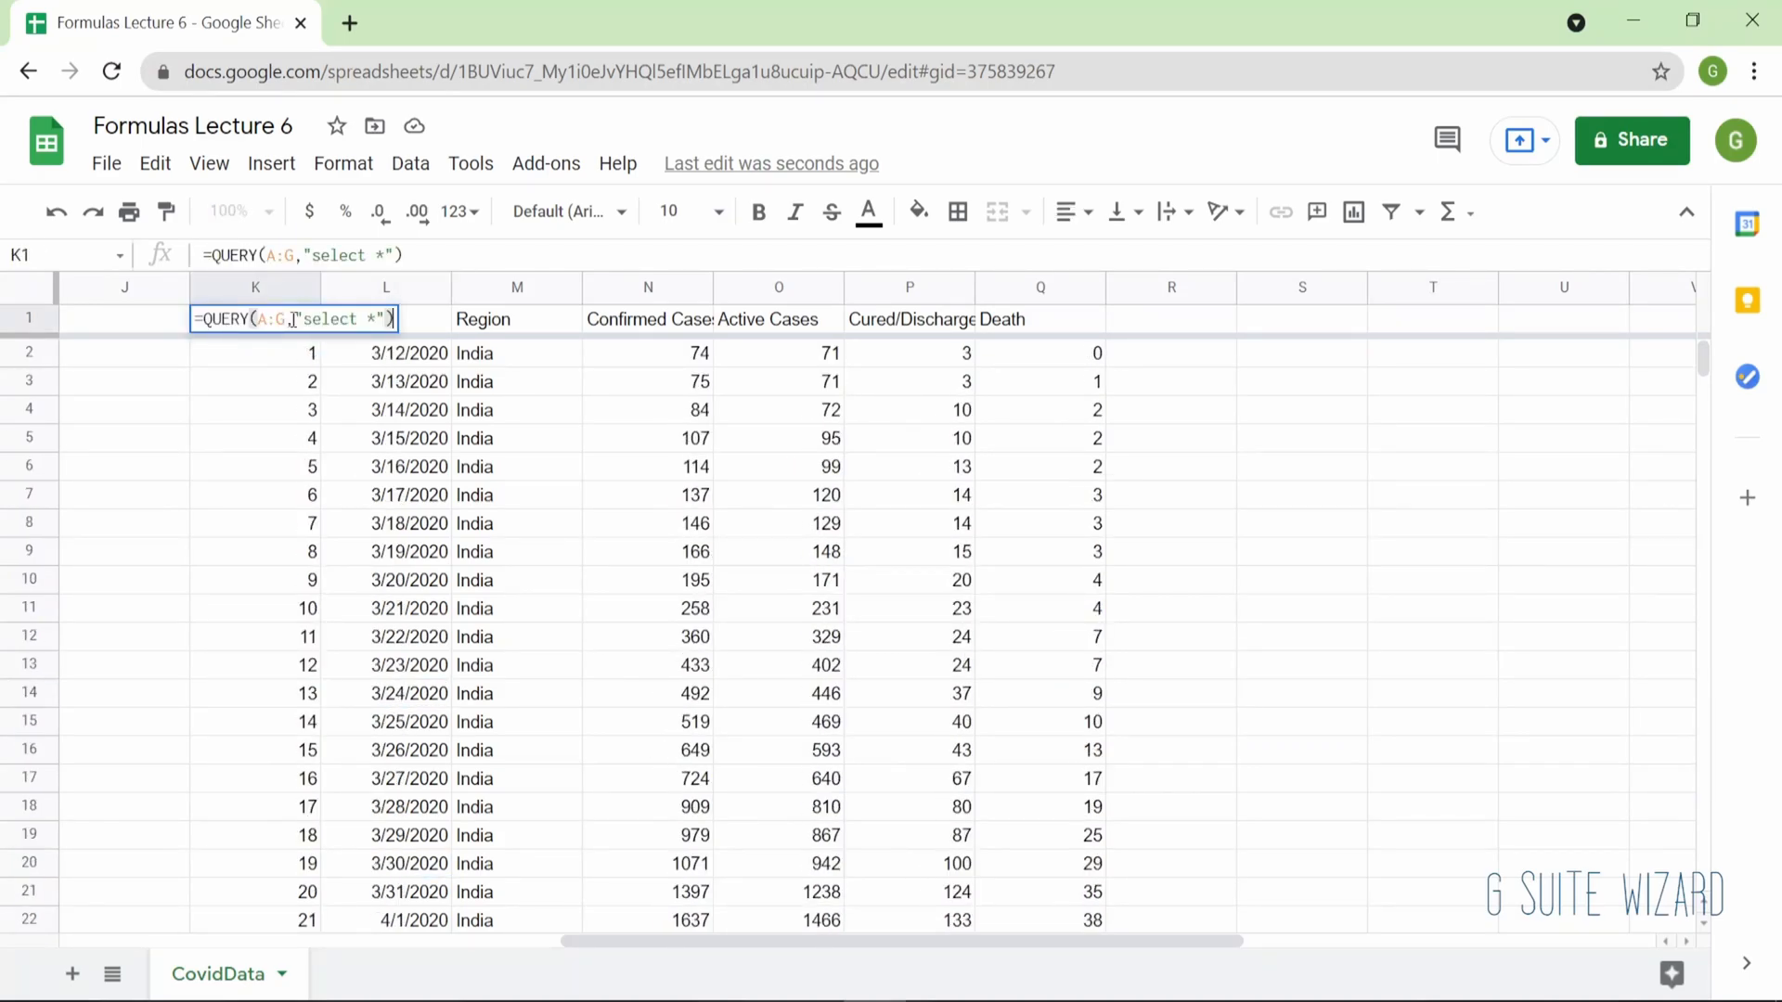
pyautogui.press('Left')
pyautogui.press('Left')
pyautogui.write('where')
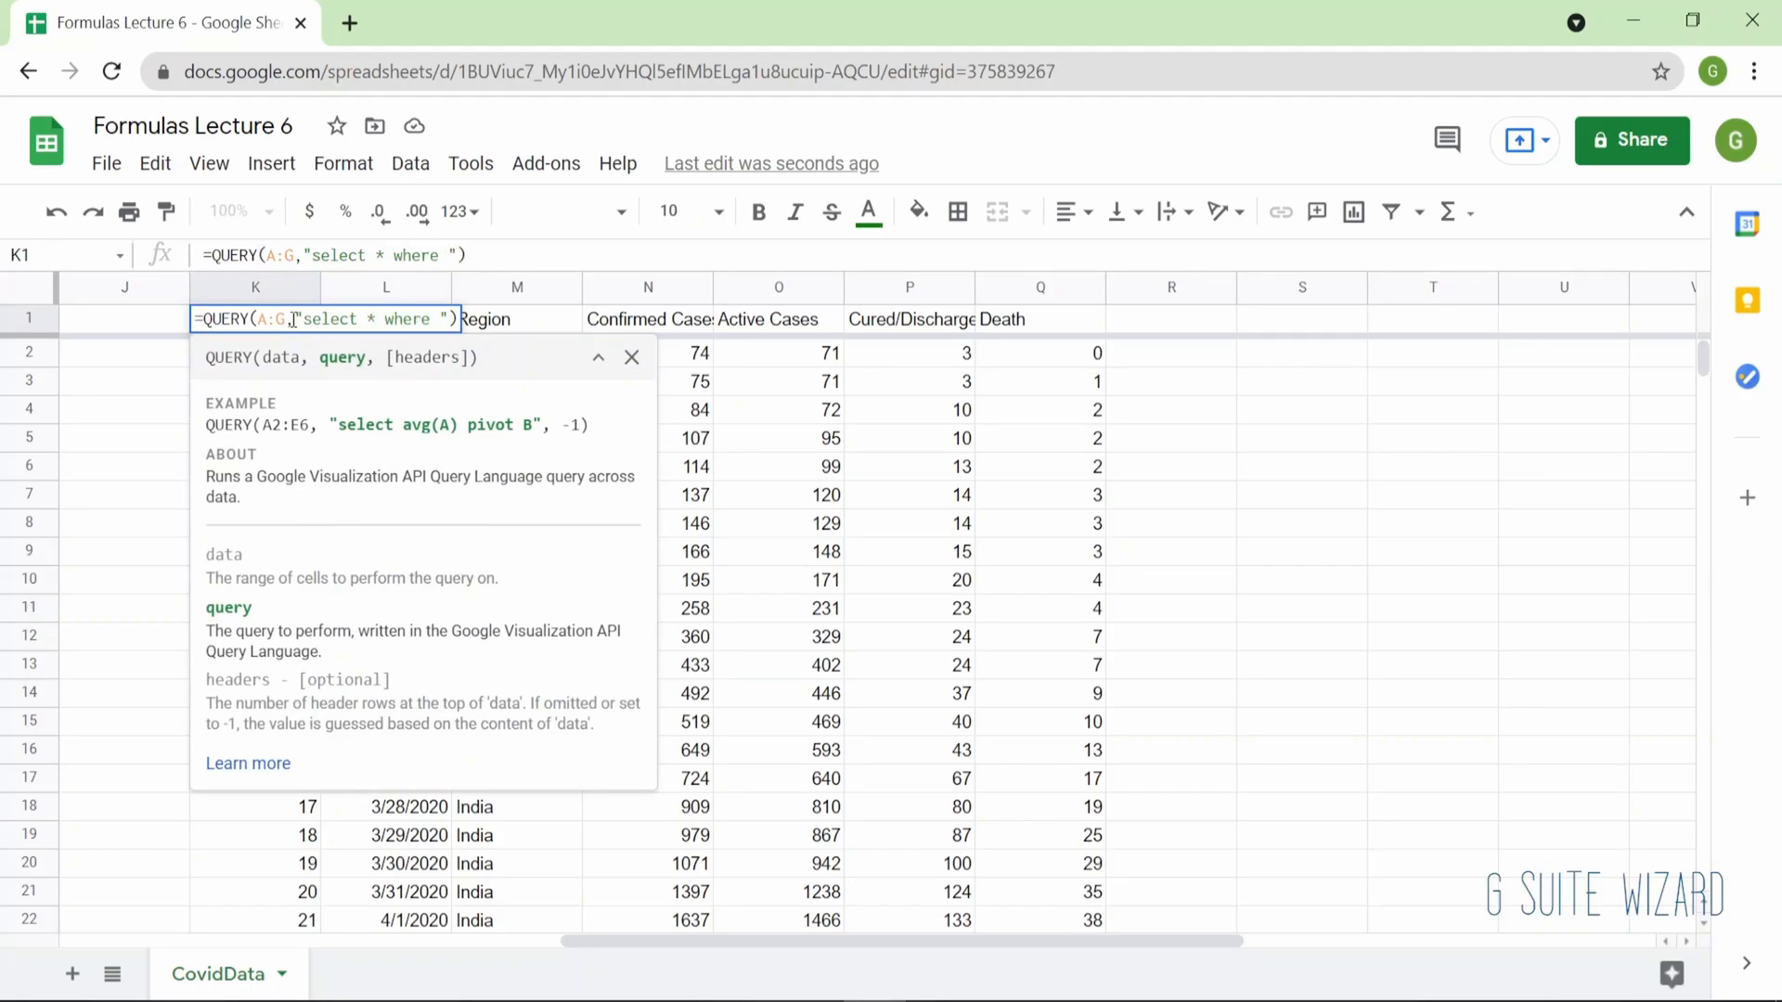
pyautogui.hscroll(-3, 100, 588)
pyautogui.hscroll(-5, 101, 588)
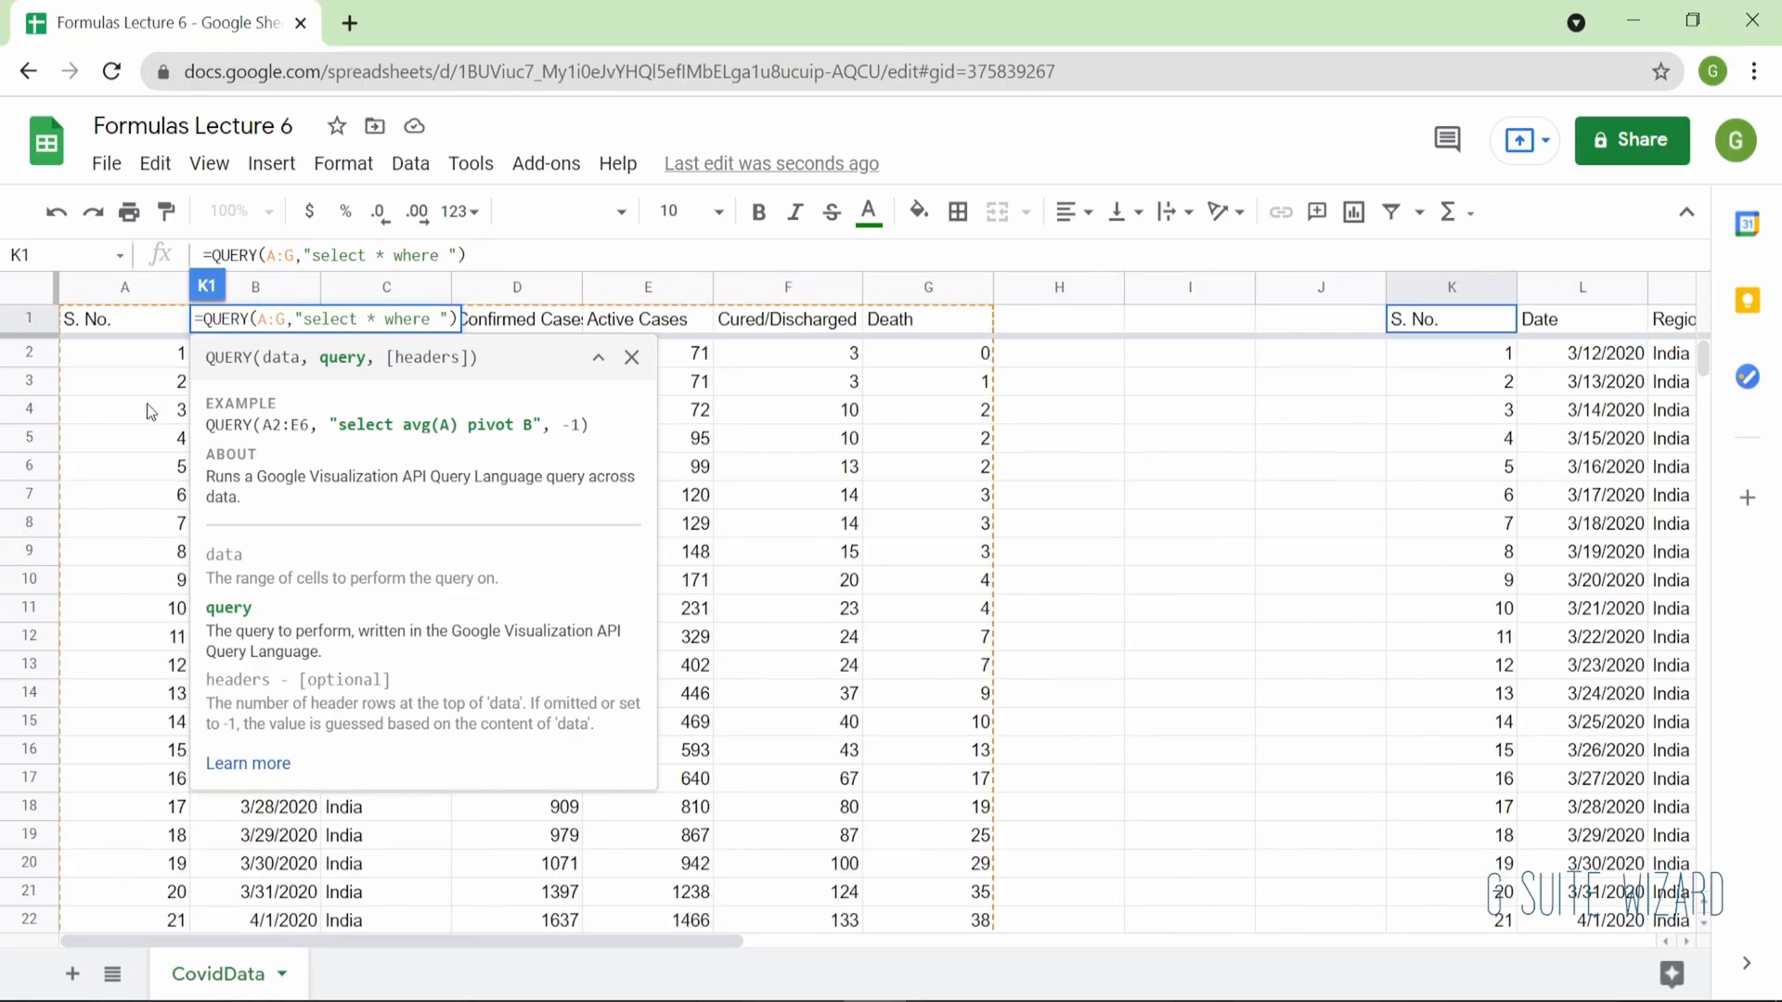
pyautogui.write('B > 6/28/2020')
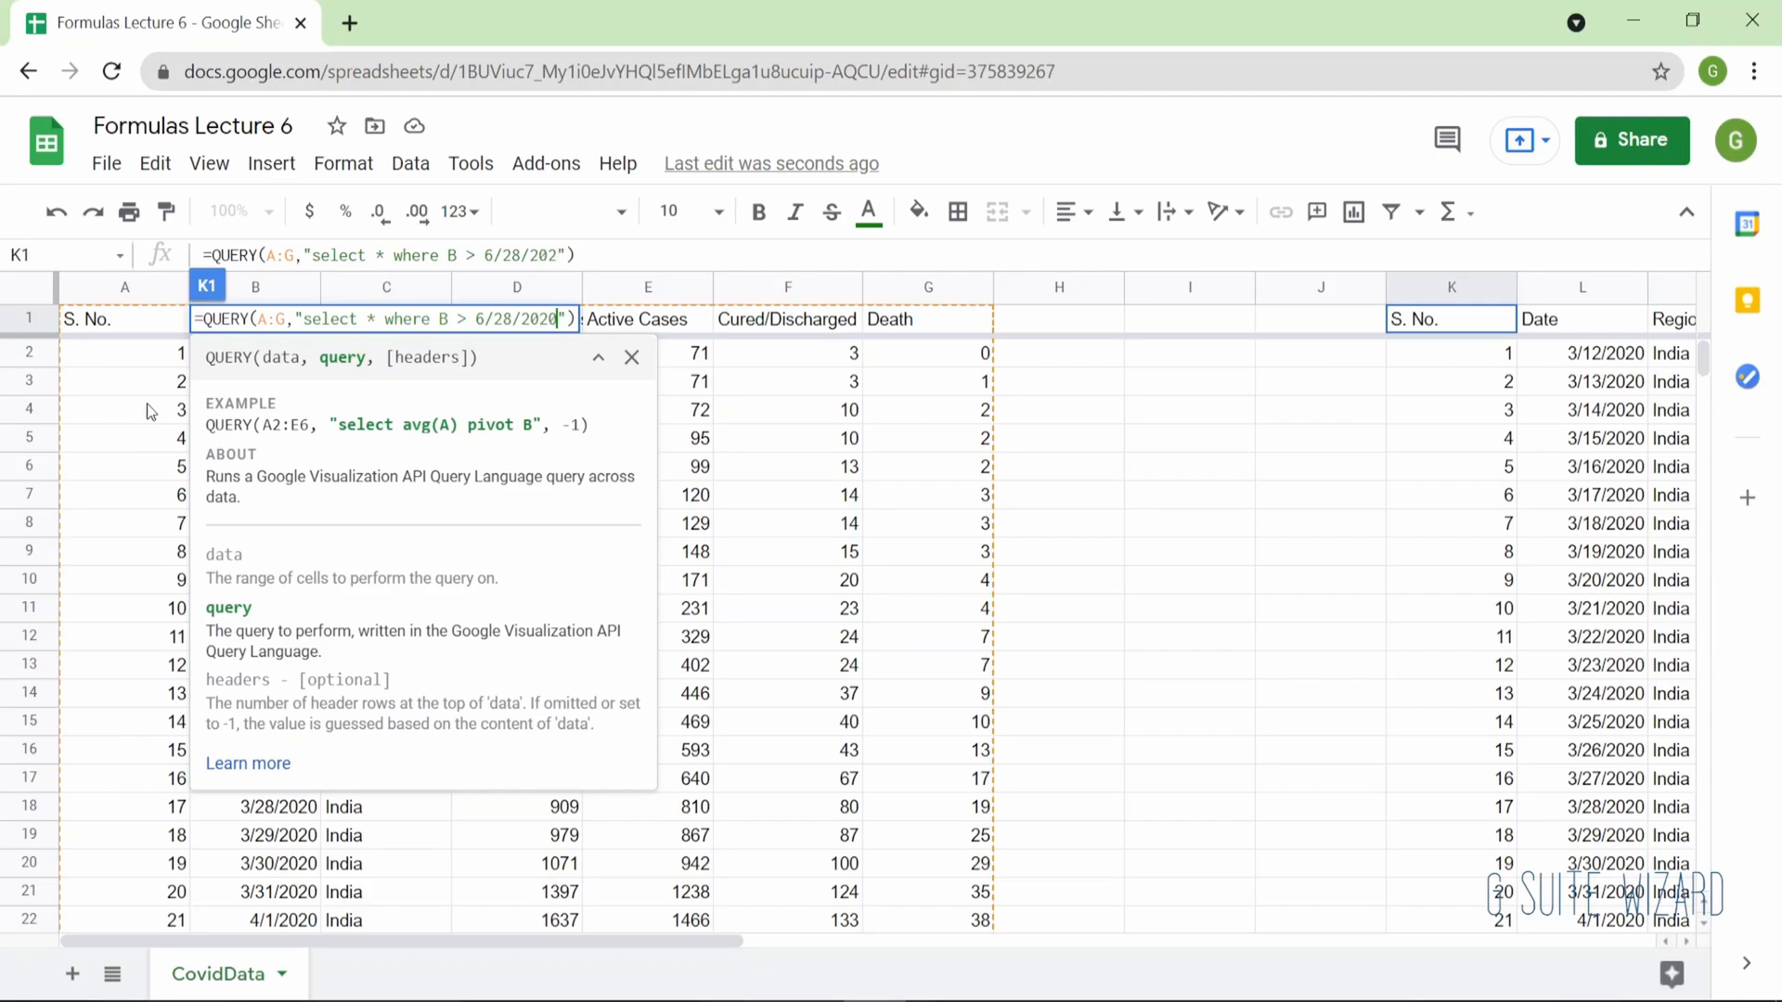
pyautogui.press('Return')
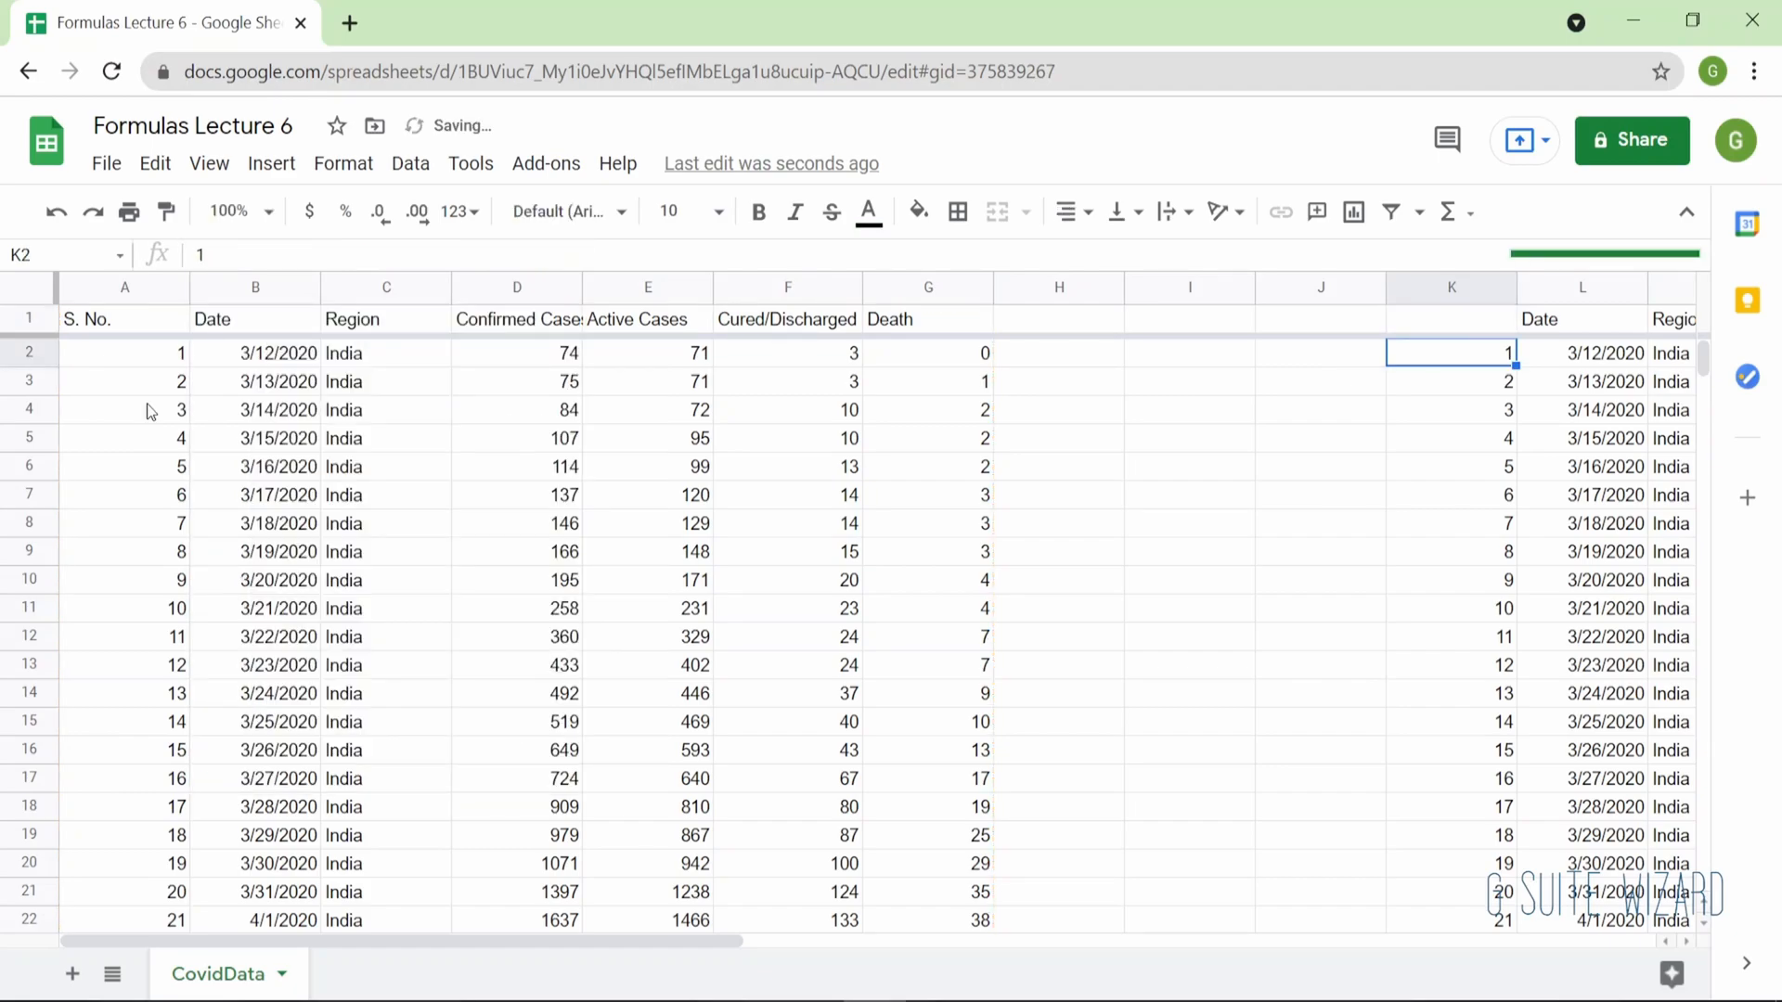
pyautogui.press('Right')
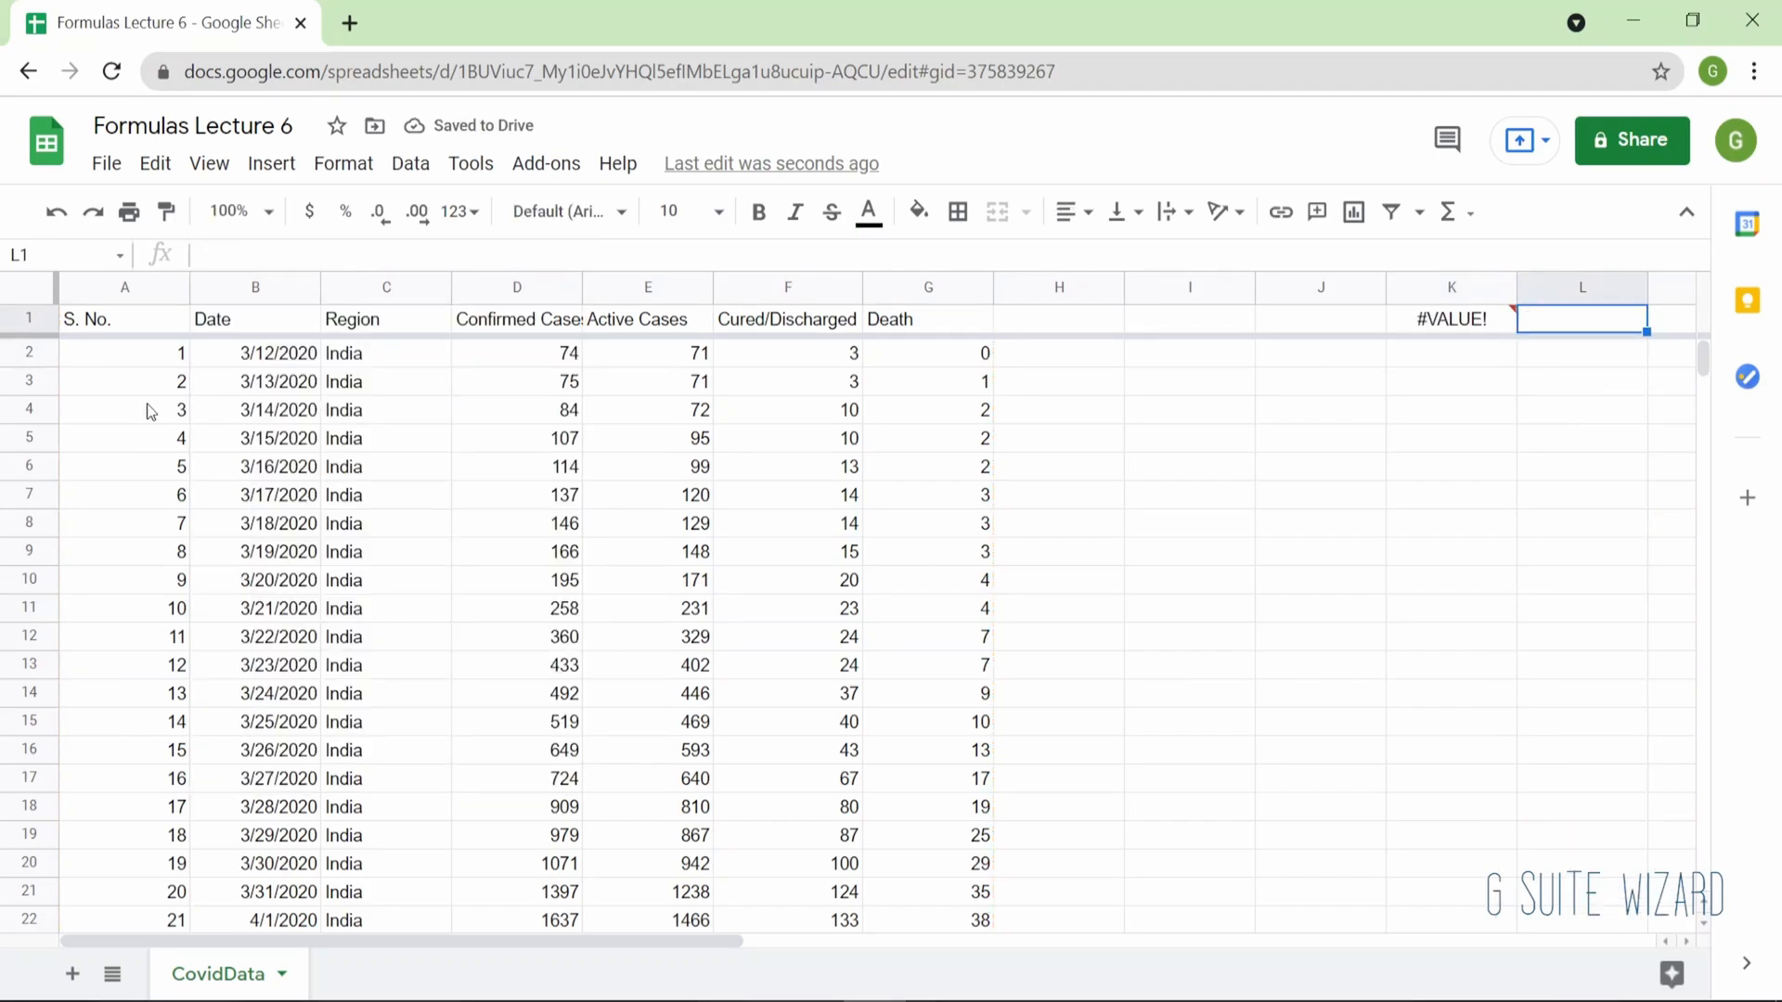
# Review the date condition in K1's query formula, leaving the formula as it is.
pyautogui.hscroll(5, 148, 411)
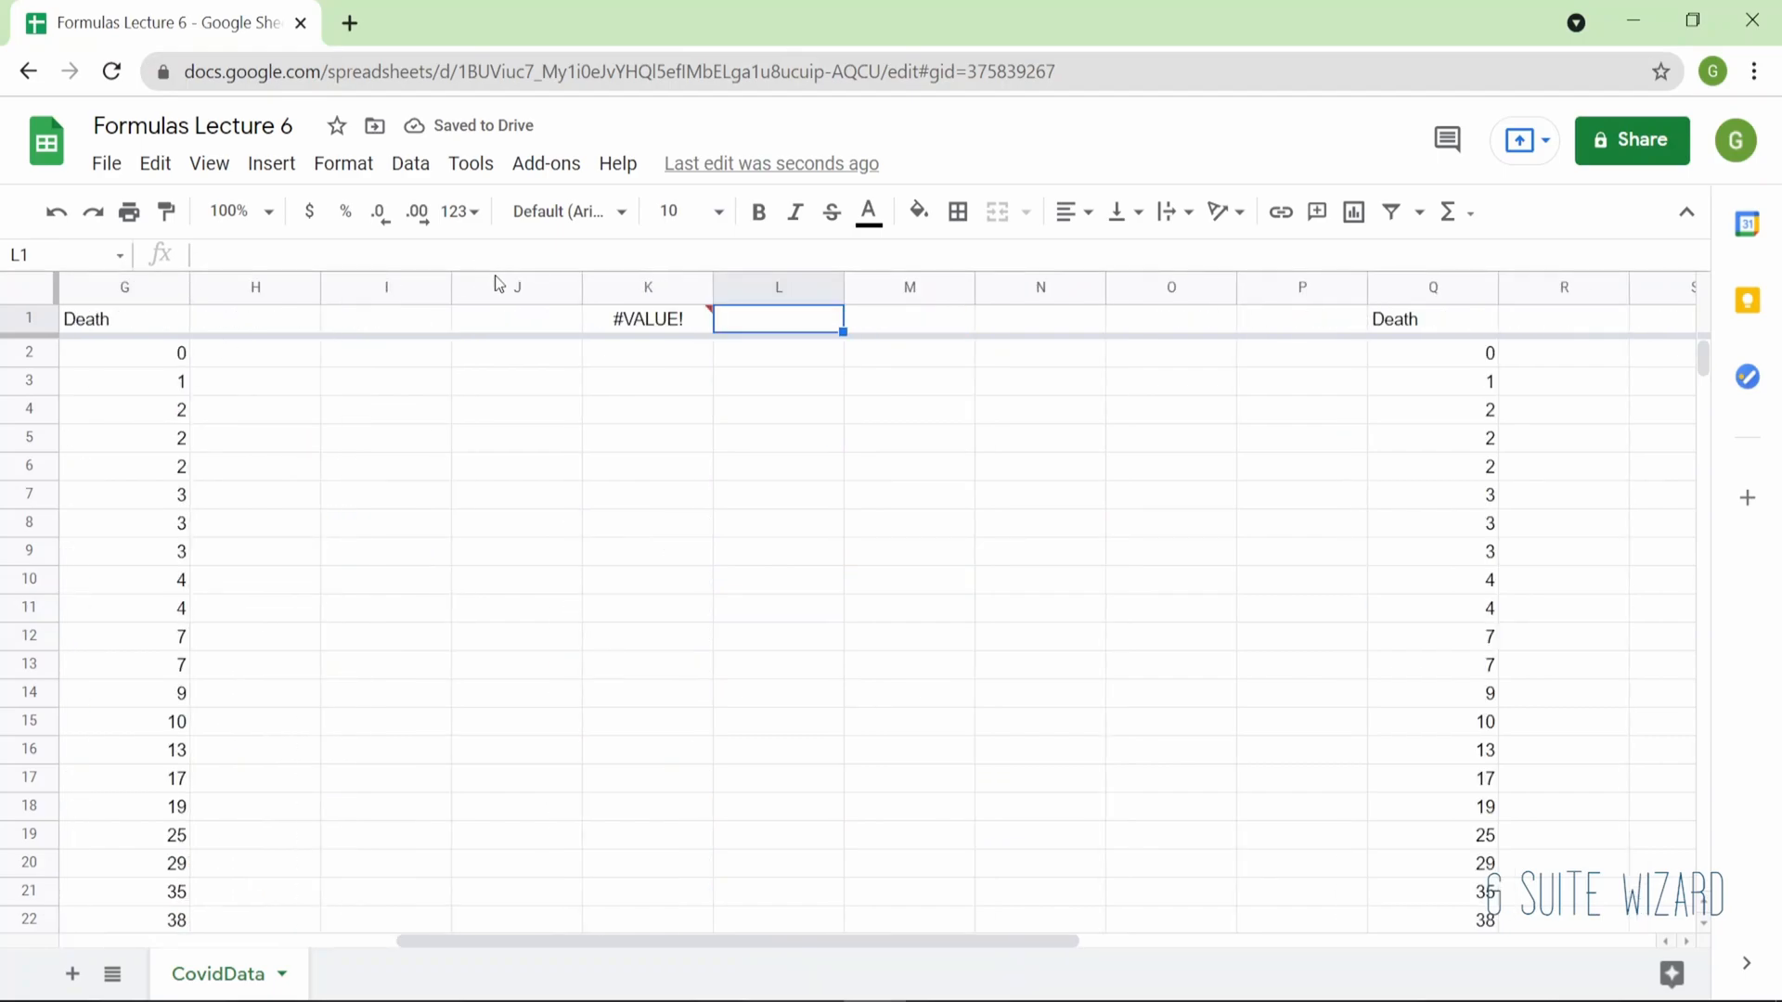
pyautogui.click(650, 323)
pyautogui.press('Return')
pyautogui.press('Left')
pyautogui.press('Left')
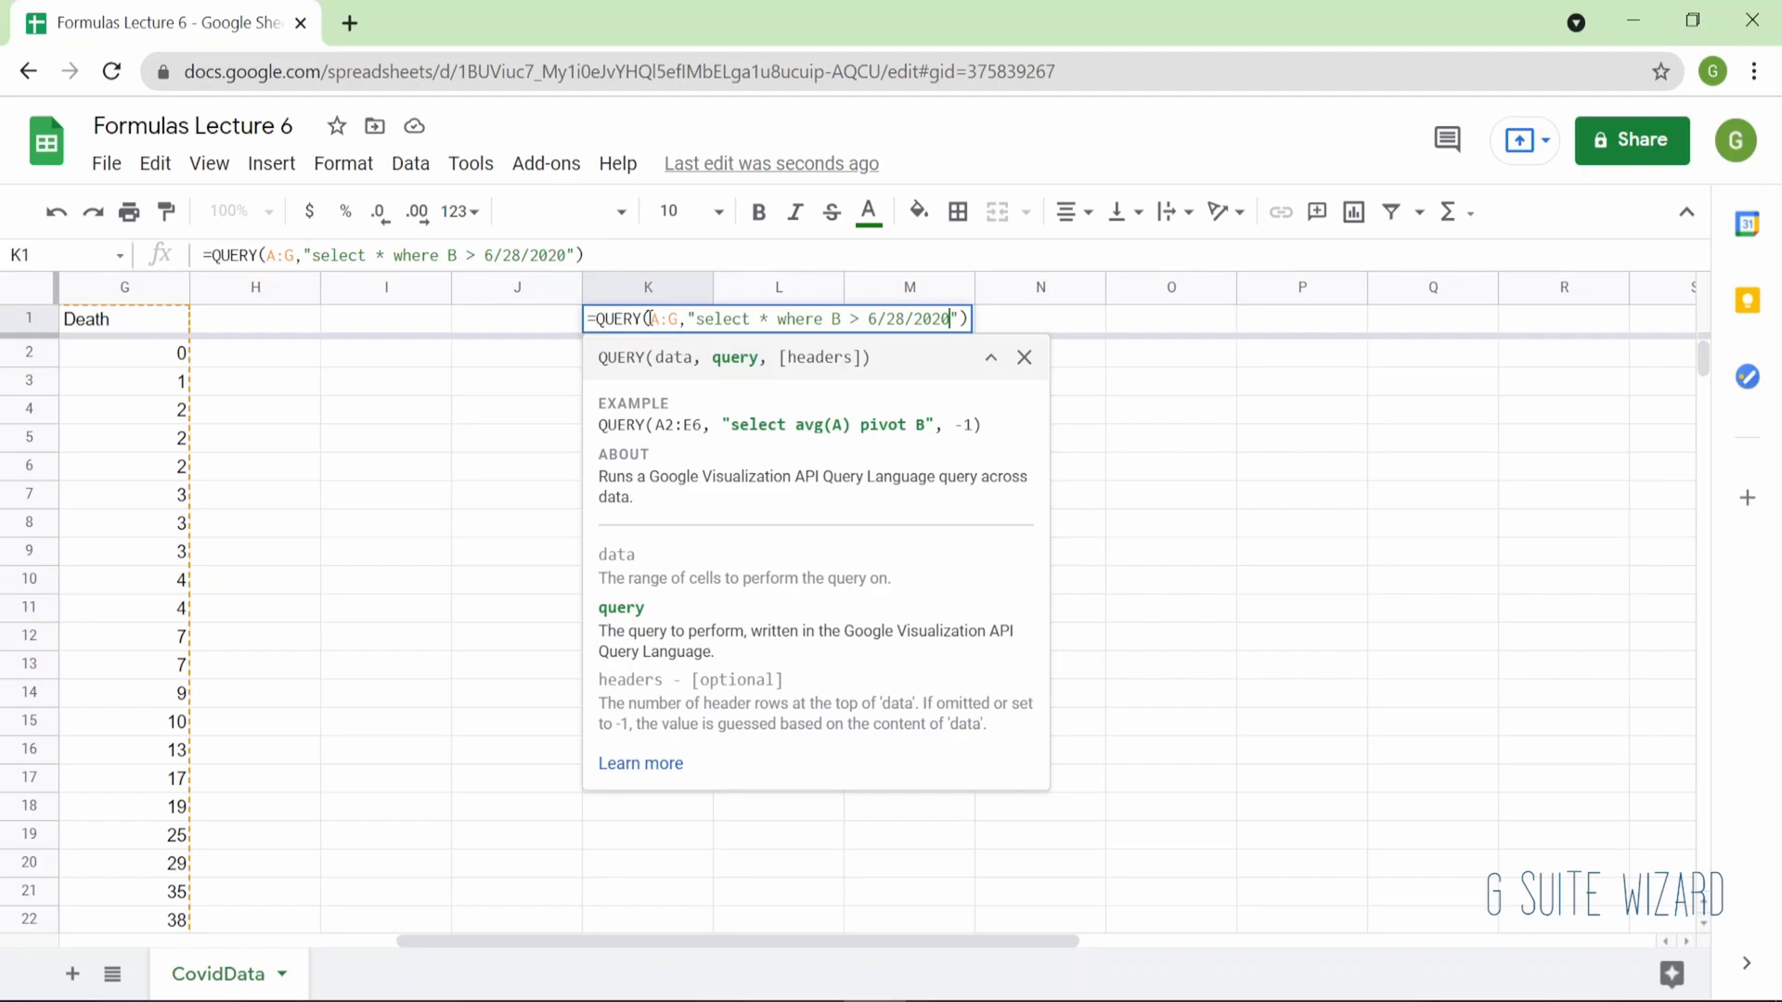
pyautogui.press('Return')
# Enter =6/28/2020 in N1 to test how the date evaluates as a formula.
pyautogui.press('Up')
pyautogui.press('Right')
pyautogui.press('Right')
pyautogui.press('Right')
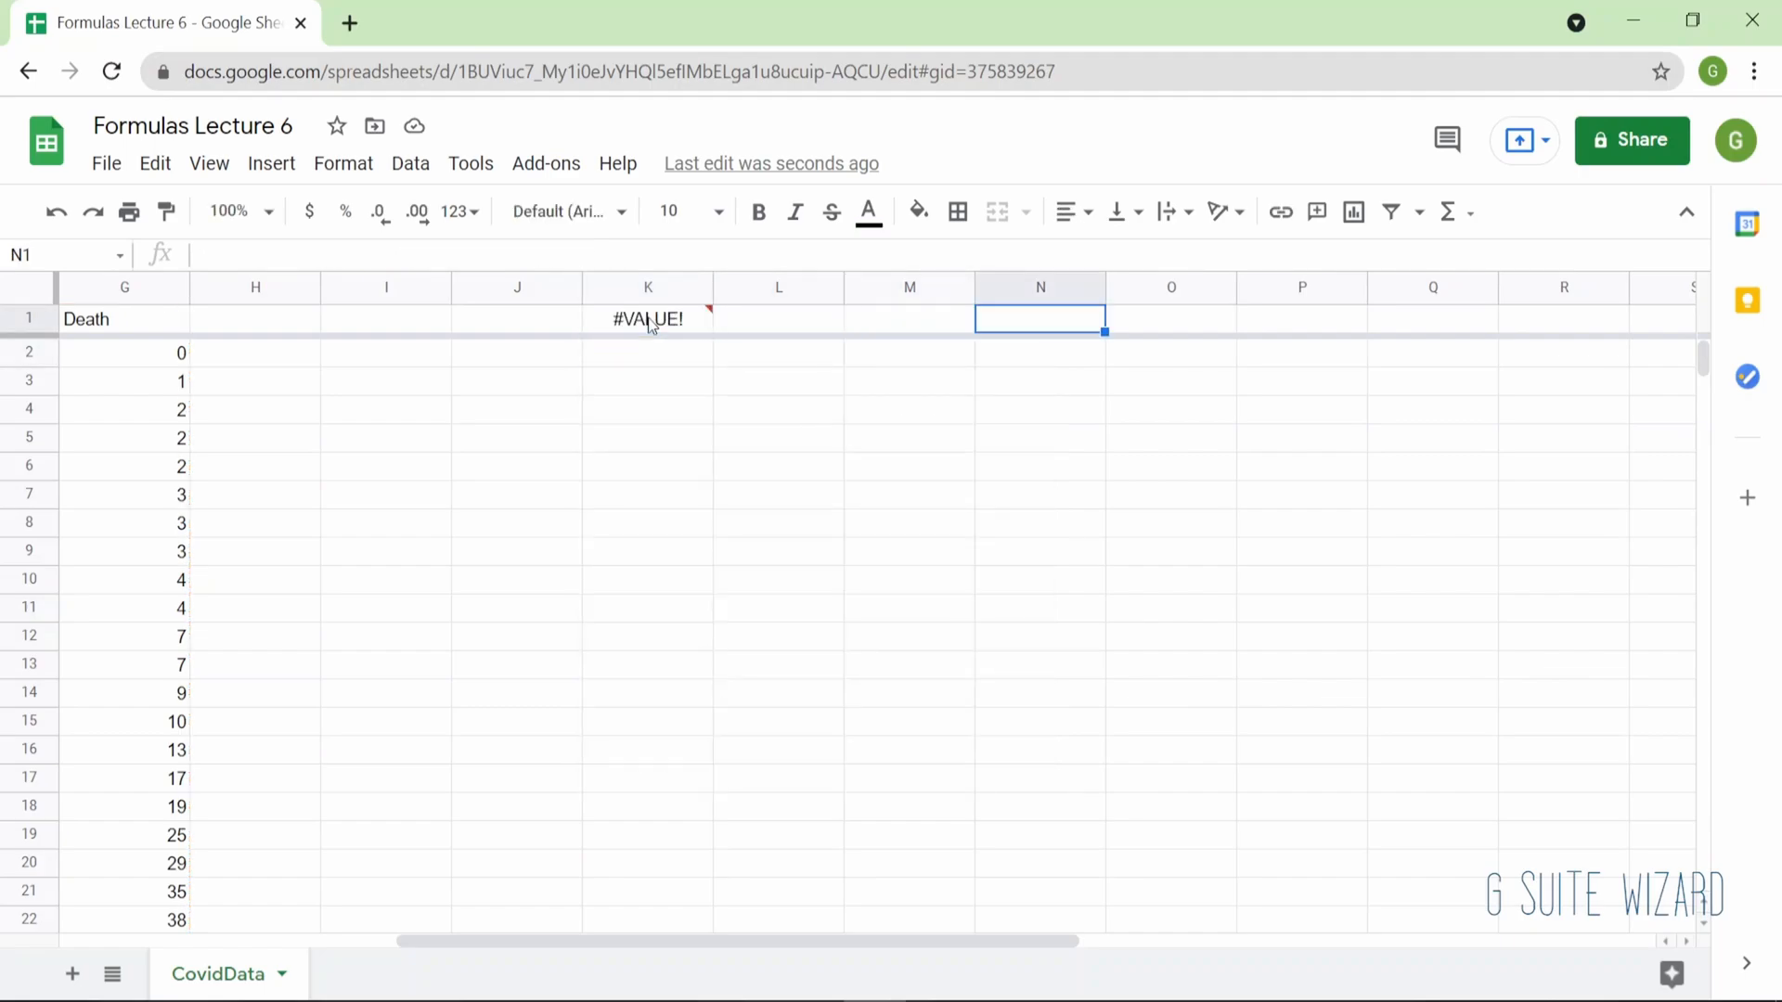
pyautogui.write('=6')
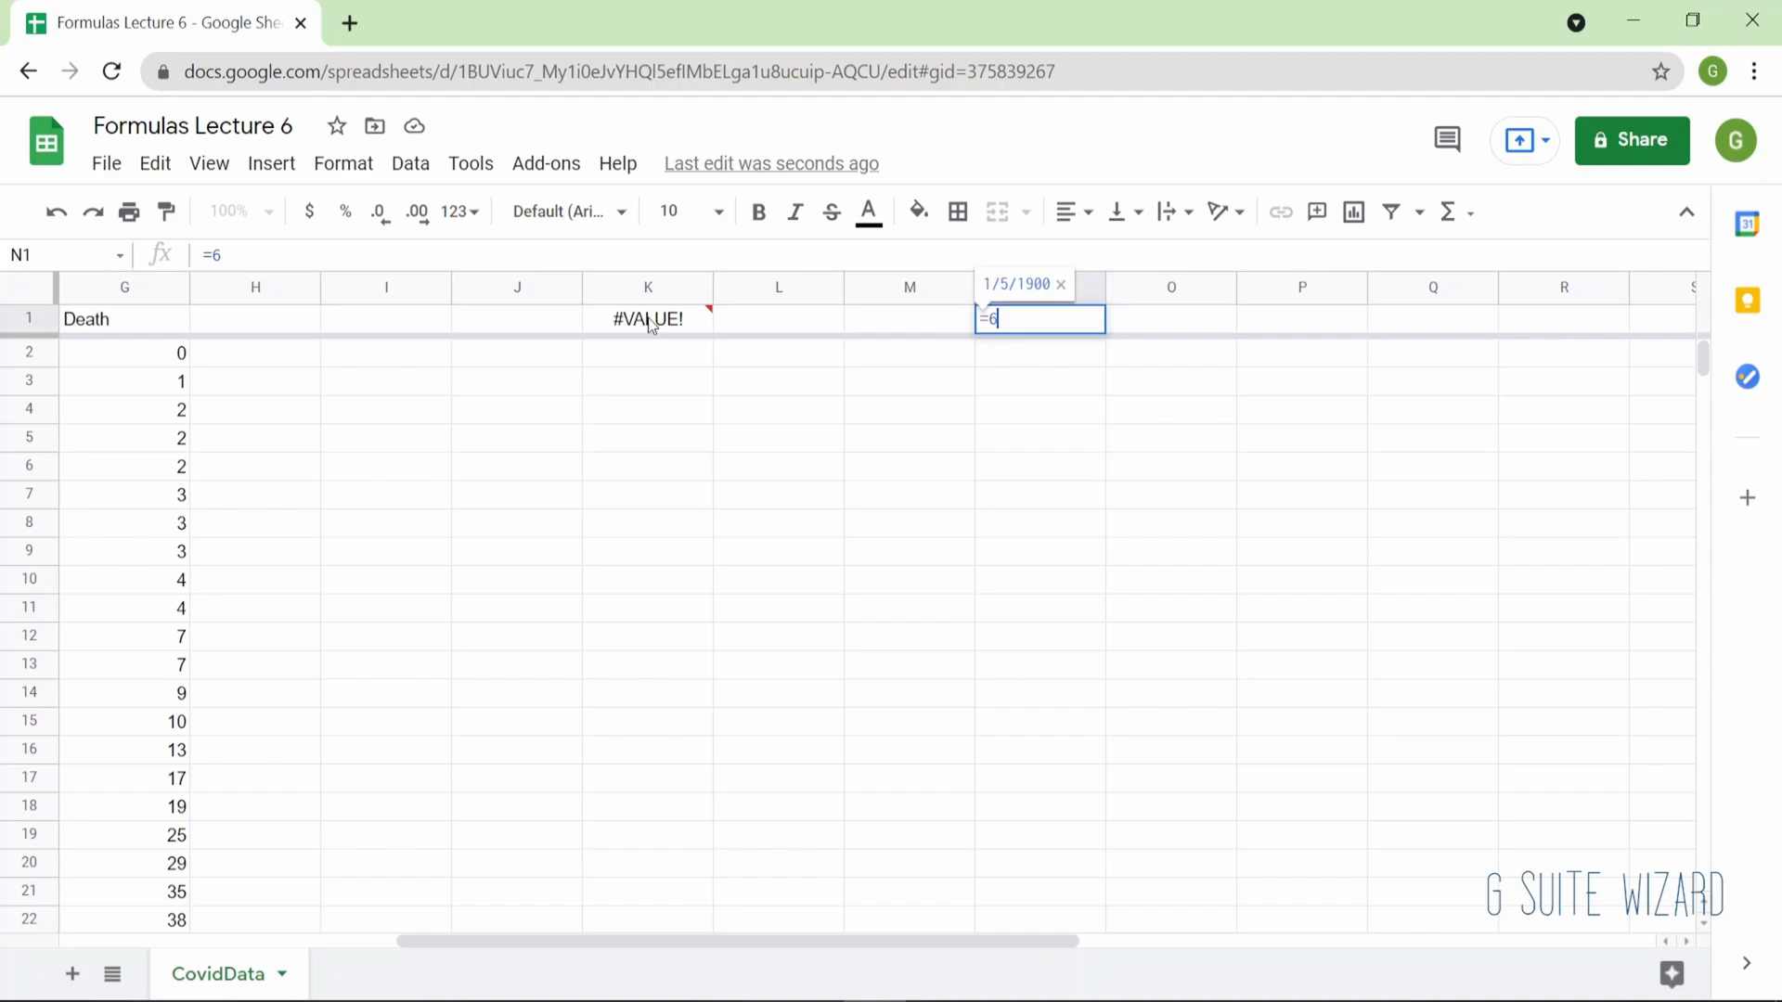
pyautogui.write('/28/2020')
pyautogui.press('Return')
pyautogui.press('Up')
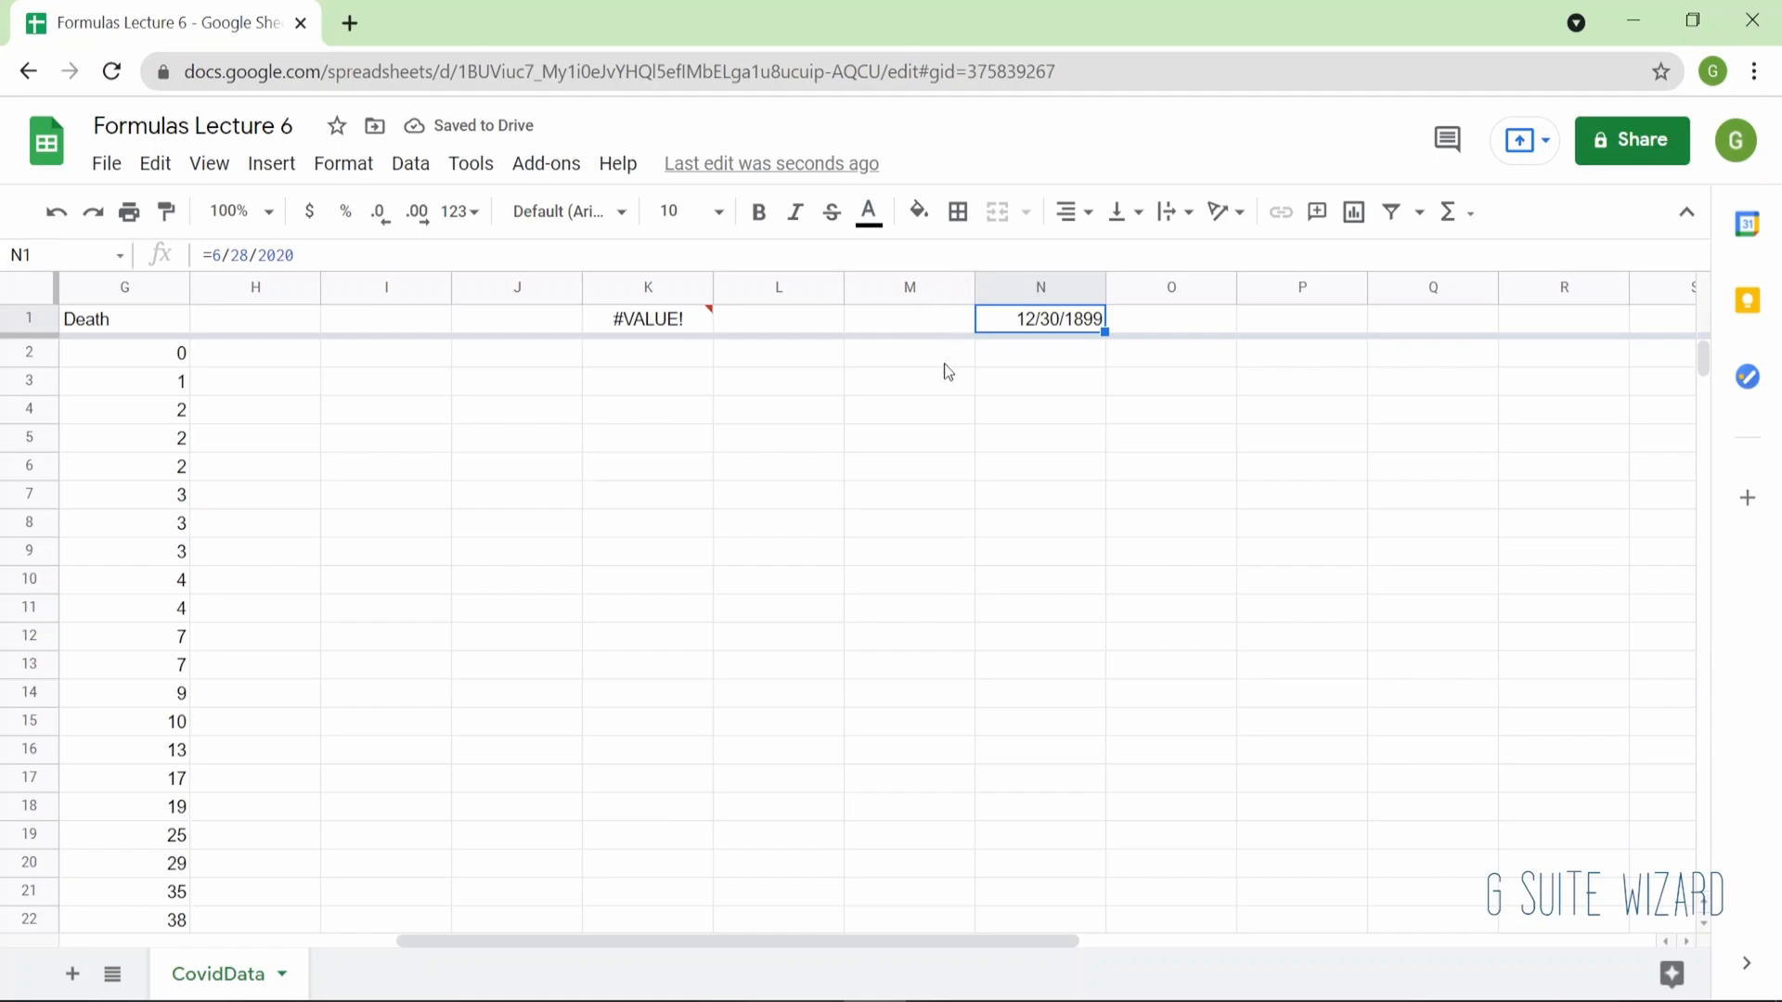
# Turn N1's formula into the plain date 6/28/2020 and format the cell as Number.
pyautogui.press('F2')
pyautogui.press('Home')
pyautogui.press('Delete')
pyautogui.press('End')
pyautogui.click(1006, 331)
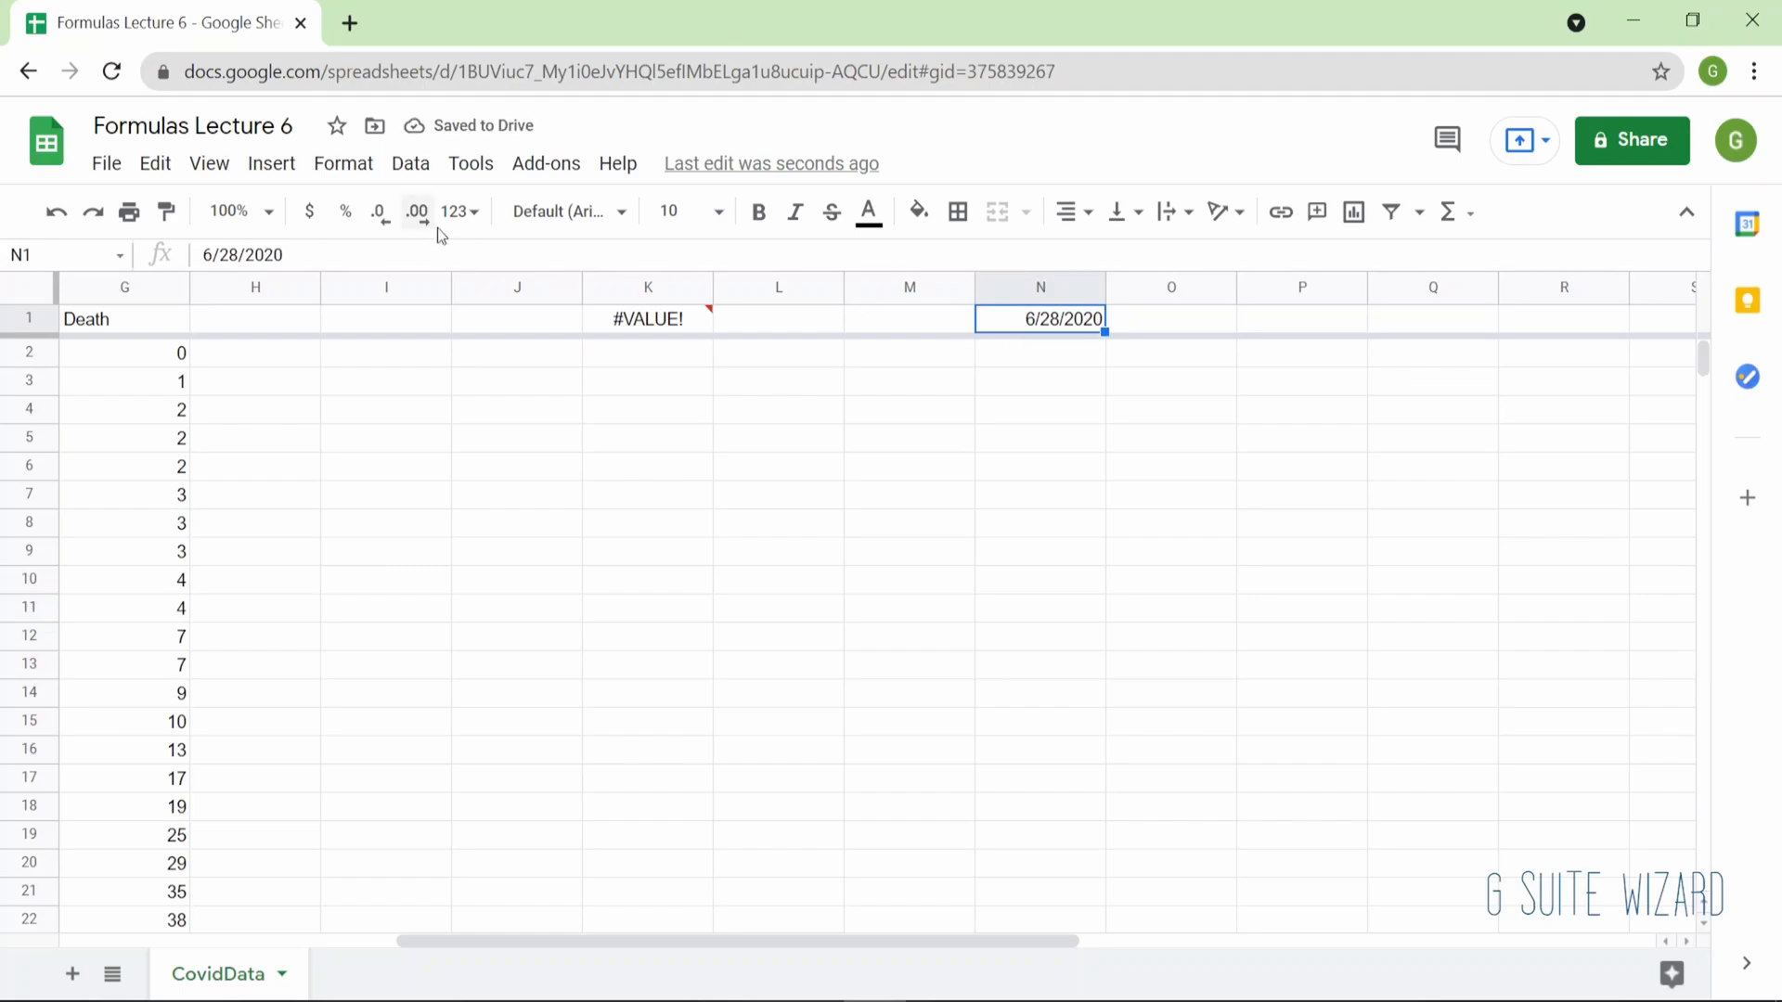
pyautogui.click(464, 216)
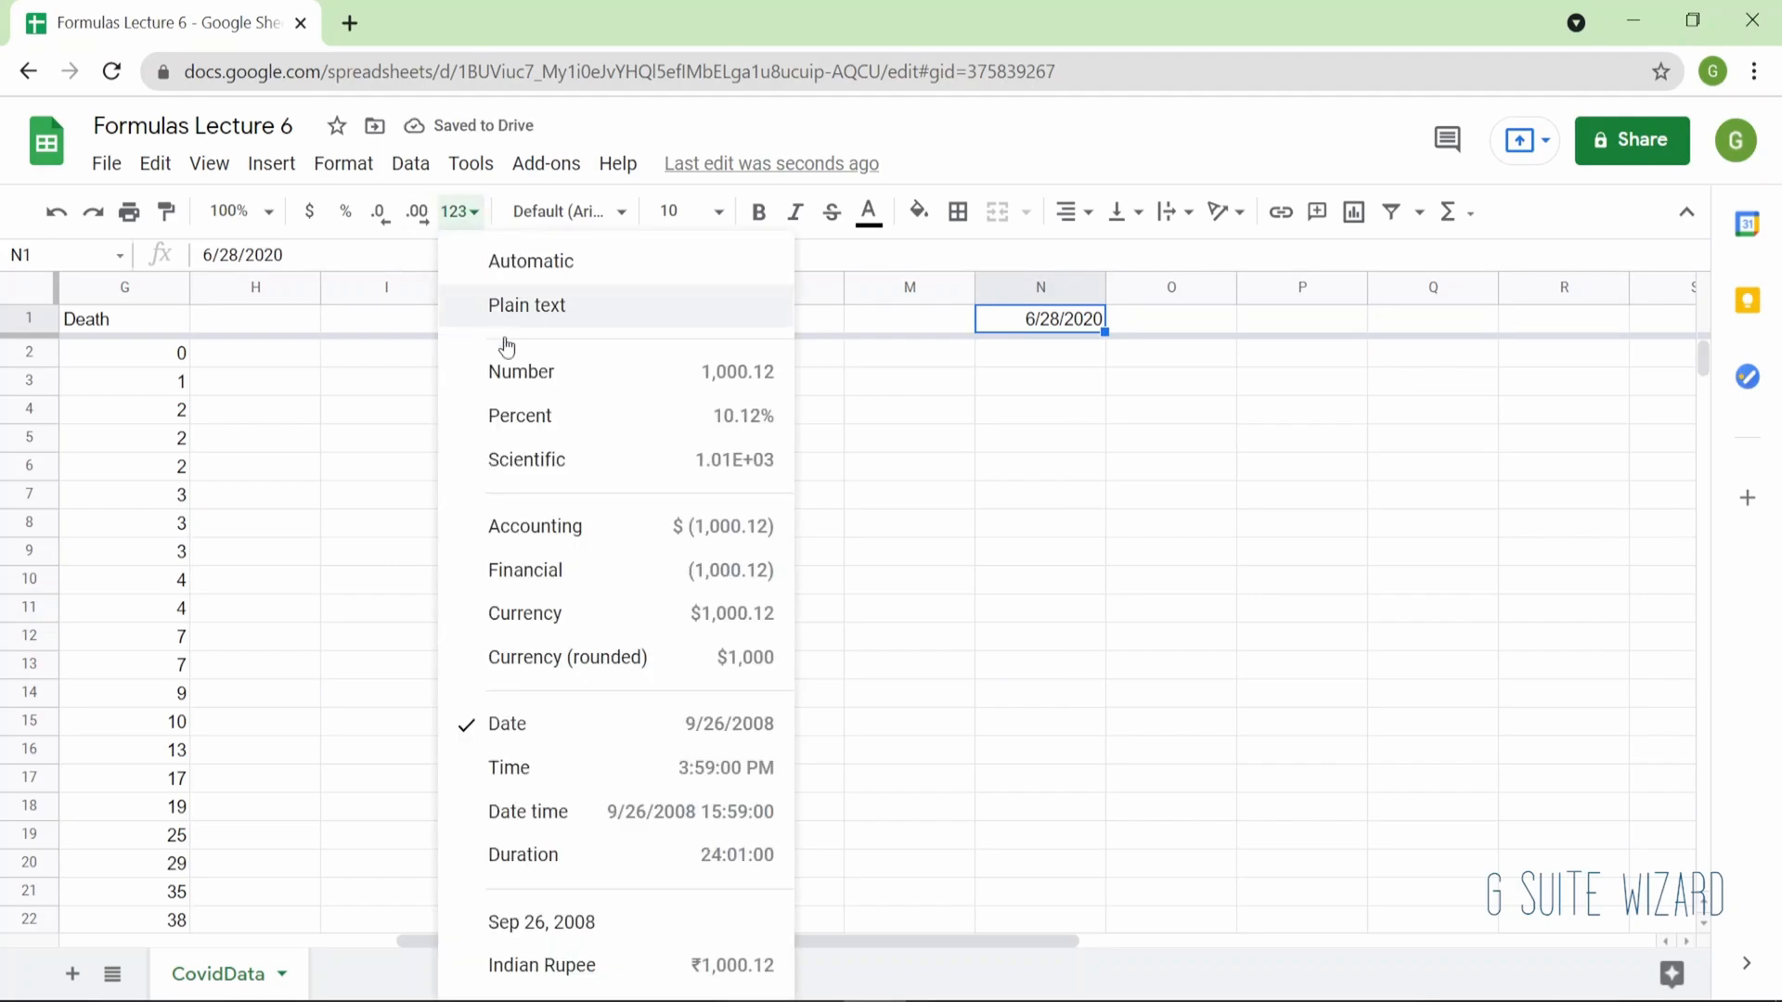
pyautogui.click(547, 373)
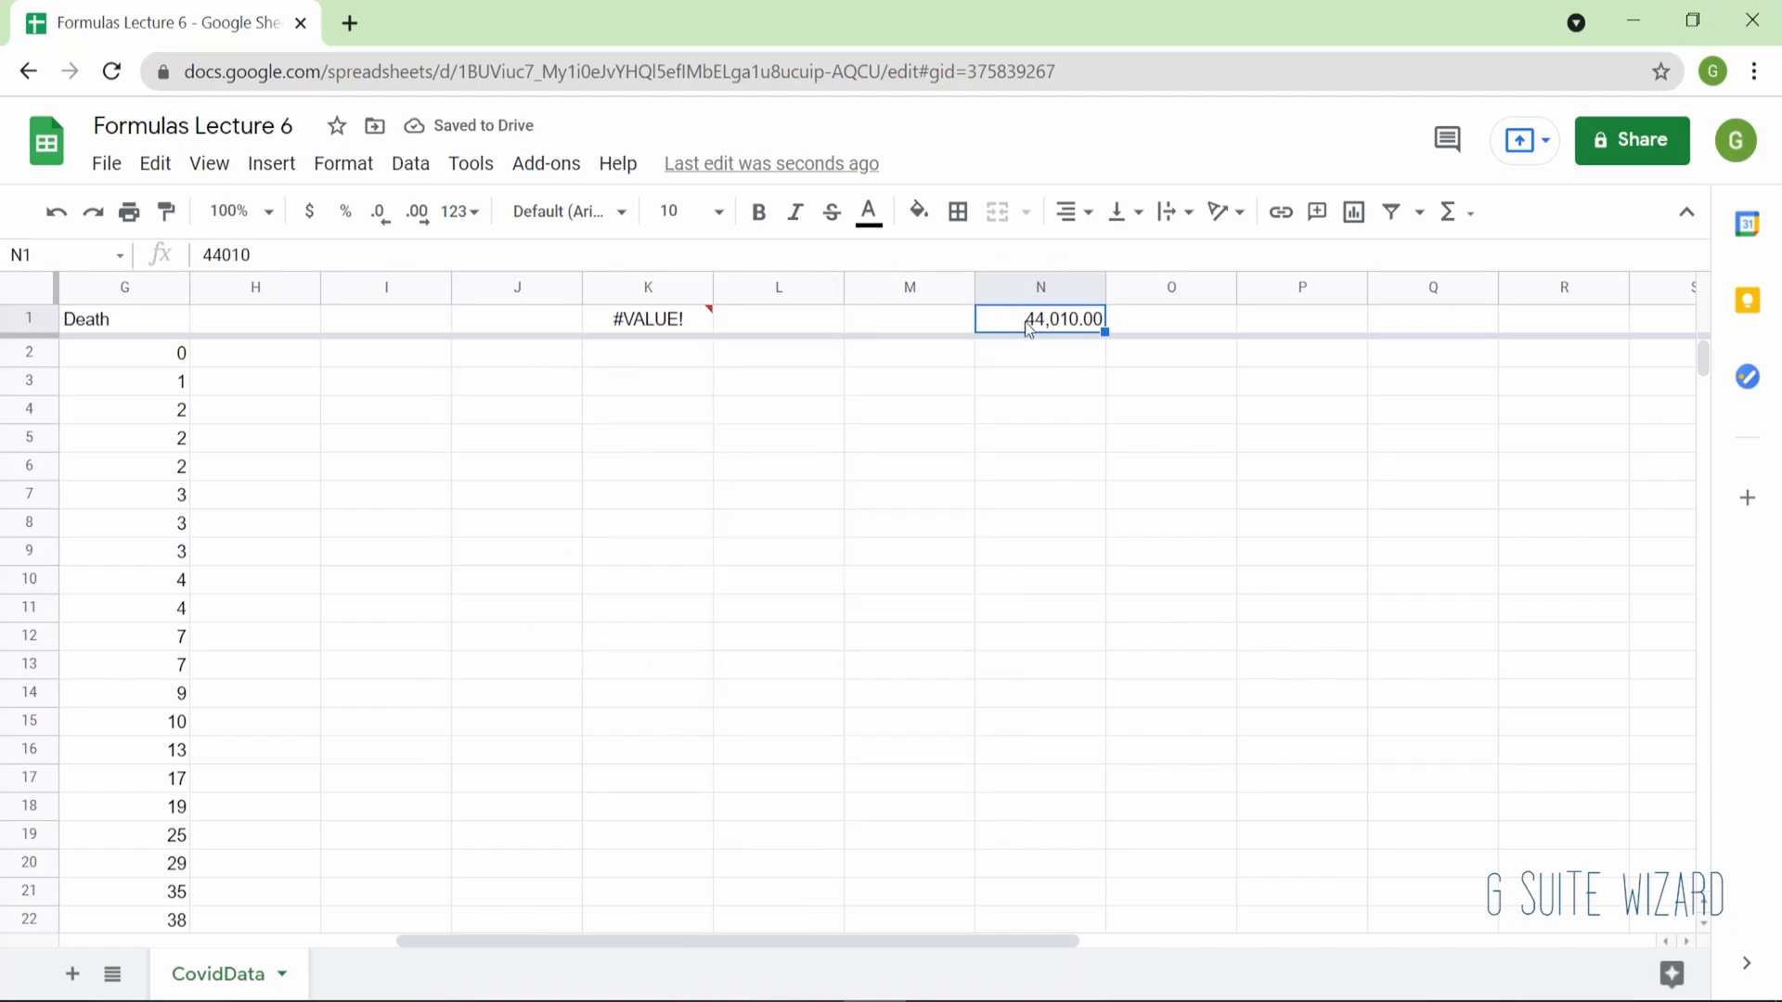
# Try rewriting the condition in K1's query as where B > date '6/28/2020'.
pyautogui.click(691, 322)
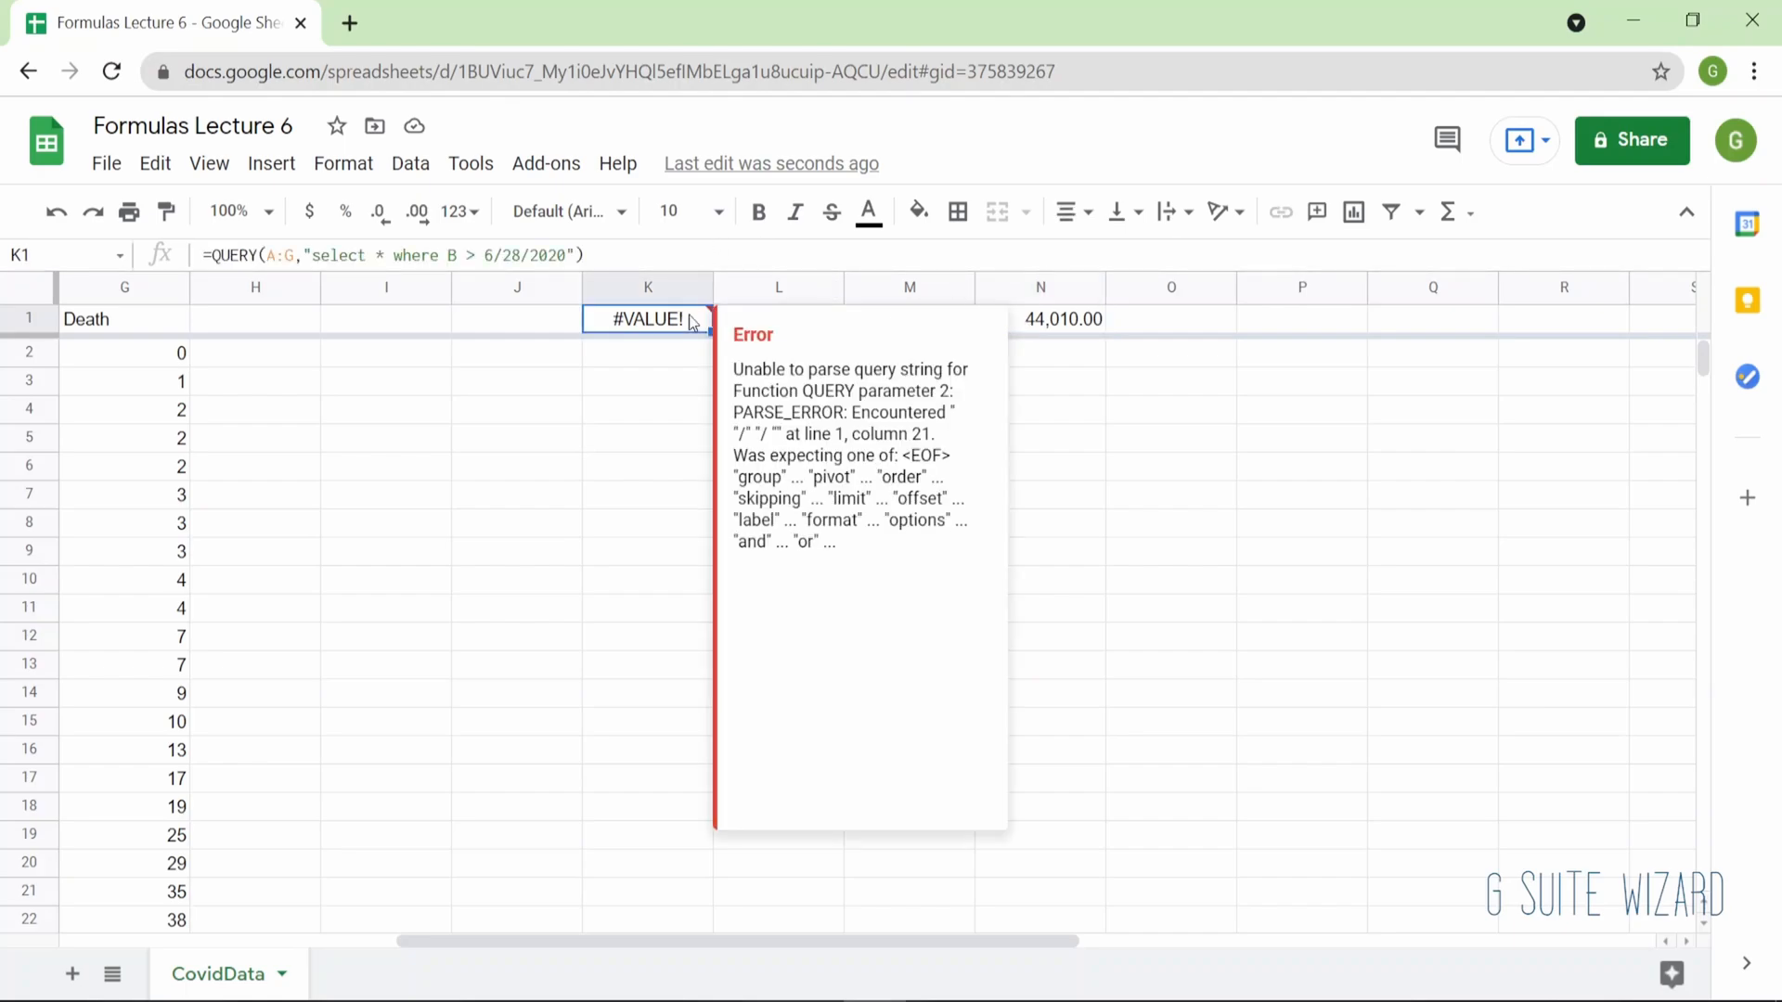
pyautogui.doubleClick(691, 322)
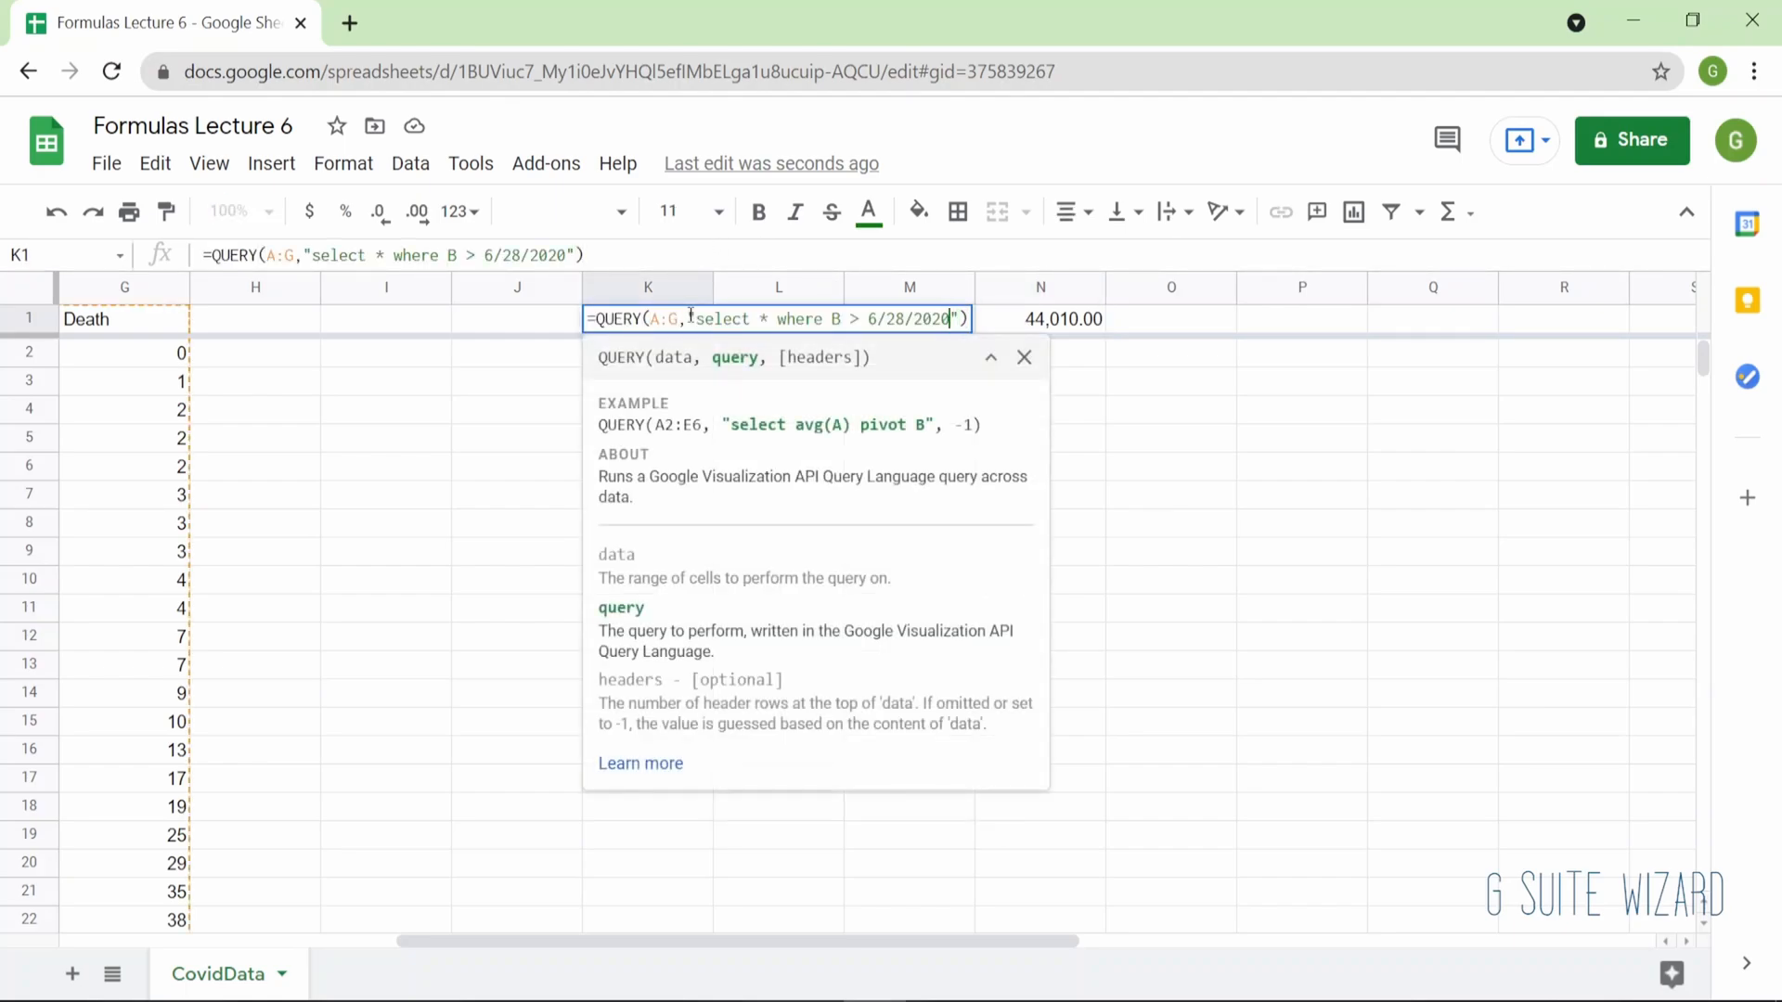
pyautogui.hotkey('shift', 'Left')
pyautogui.hotkey('shift', 'Left')
pyautogui.hotkey('shift', 'Left')
pyautogui.hotkey('shift', 'Left')
pyautogui.hotkey('shift', 'Left')
pyautogui.hotkey('shift', 'Left')
pyautogui.hotkey('shift', 'Left')
pyautogui.hotkey('shift', 'Left')
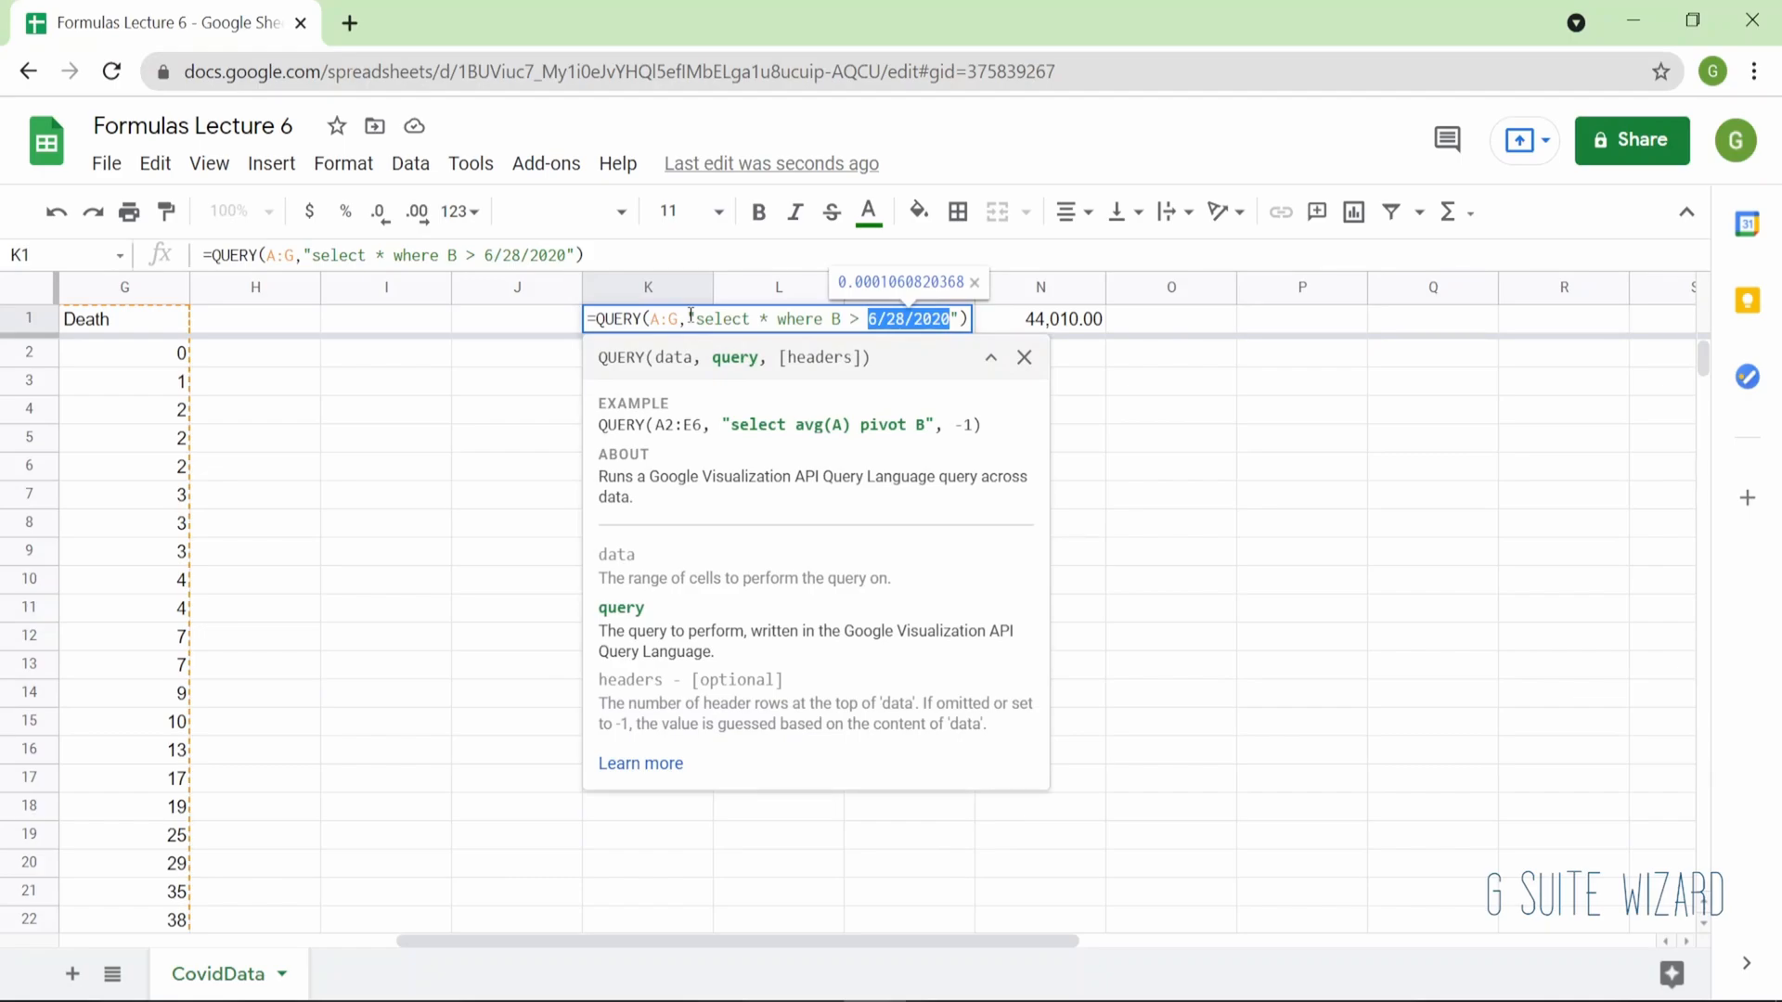
pyautogui.press('Right')
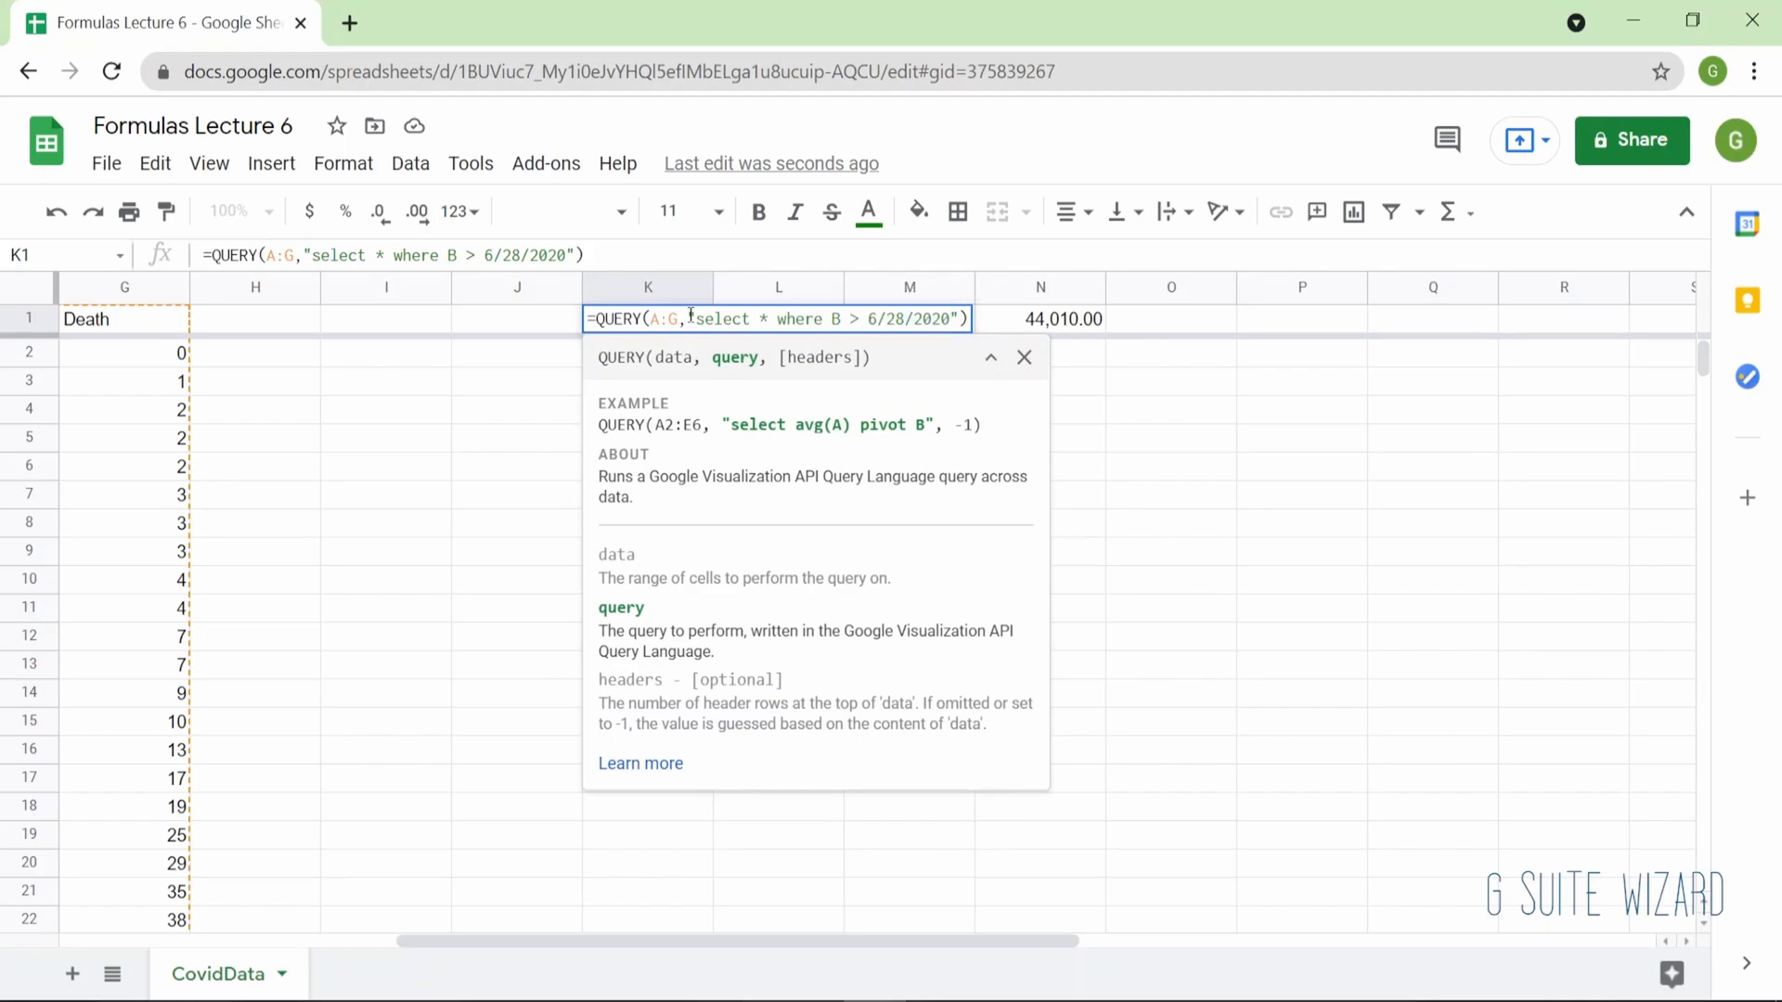
pyautogui.press('BackSpace')
pyautogui.press('BackSpace')
pyautogui.press('BackSpace')
pyautogui.press('BackSpace')
pyautogui.press('BackSpace')
pyautogui.press('BackSpace')
pyautogui.press('BackSpace')
pyautogui.press('BackSpace')
pyautogui.press('BackSpace')
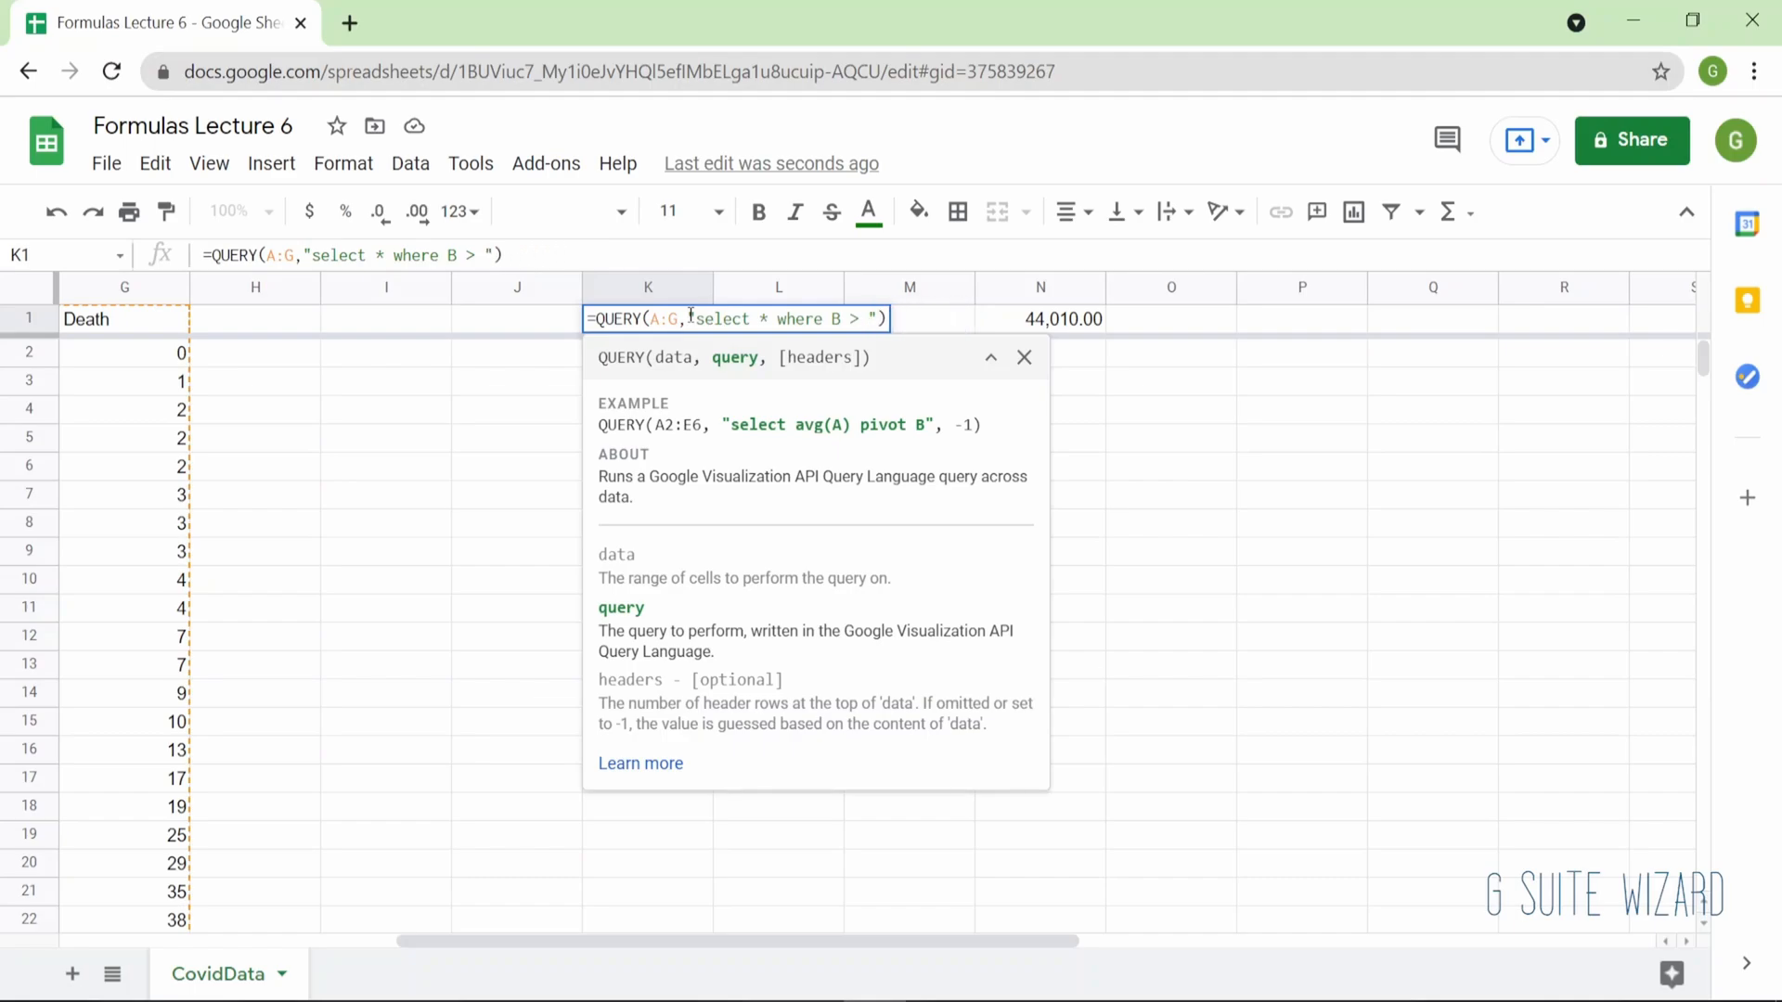
pyautogui.write("date ''")
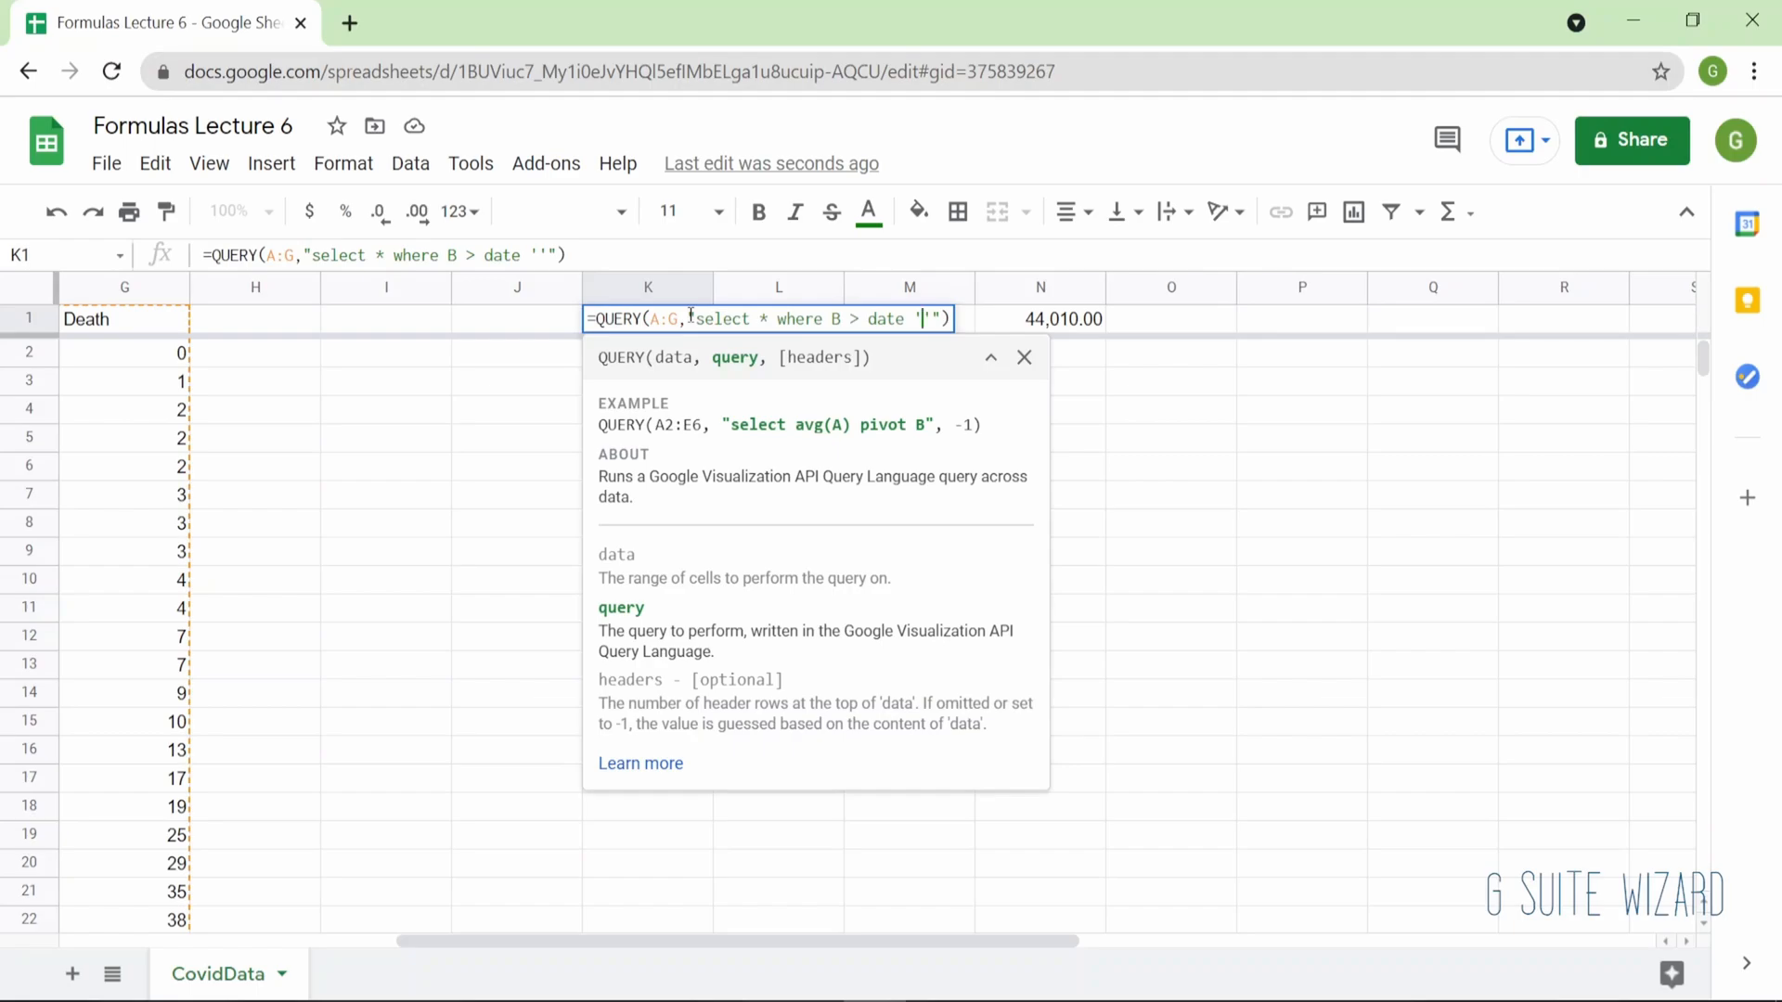
pyautogui.write('6/28/2020')
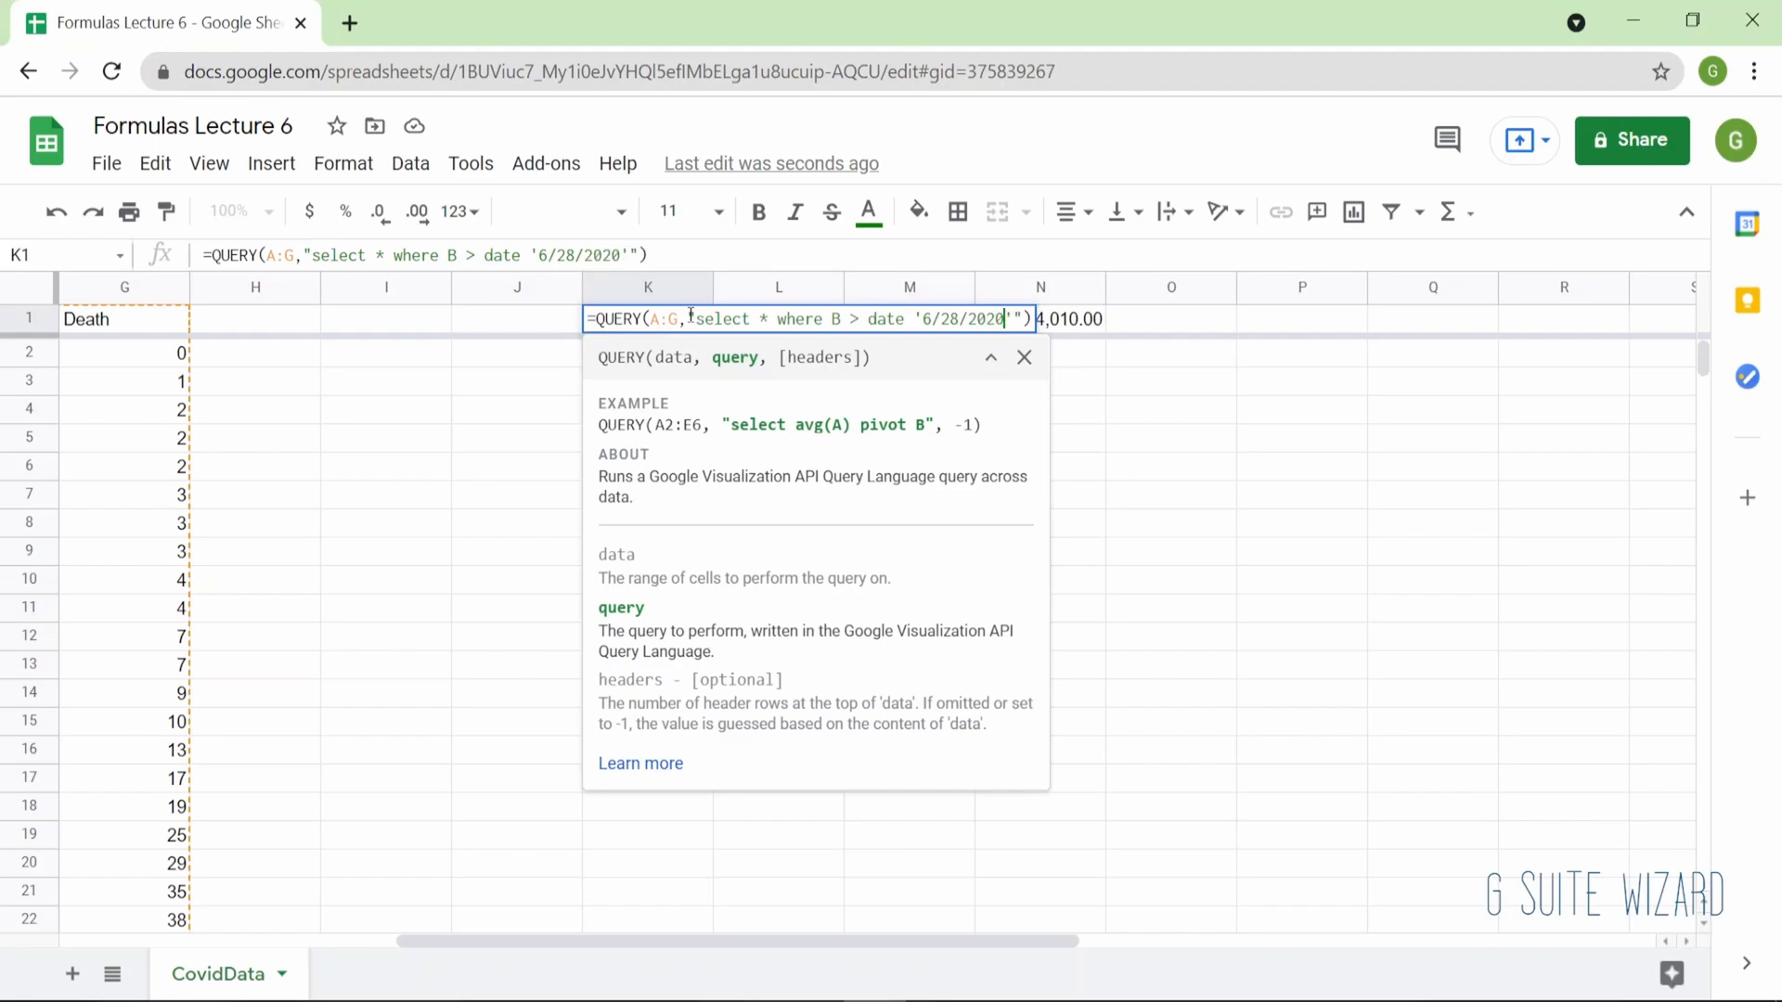
pyautogui.press('Return')
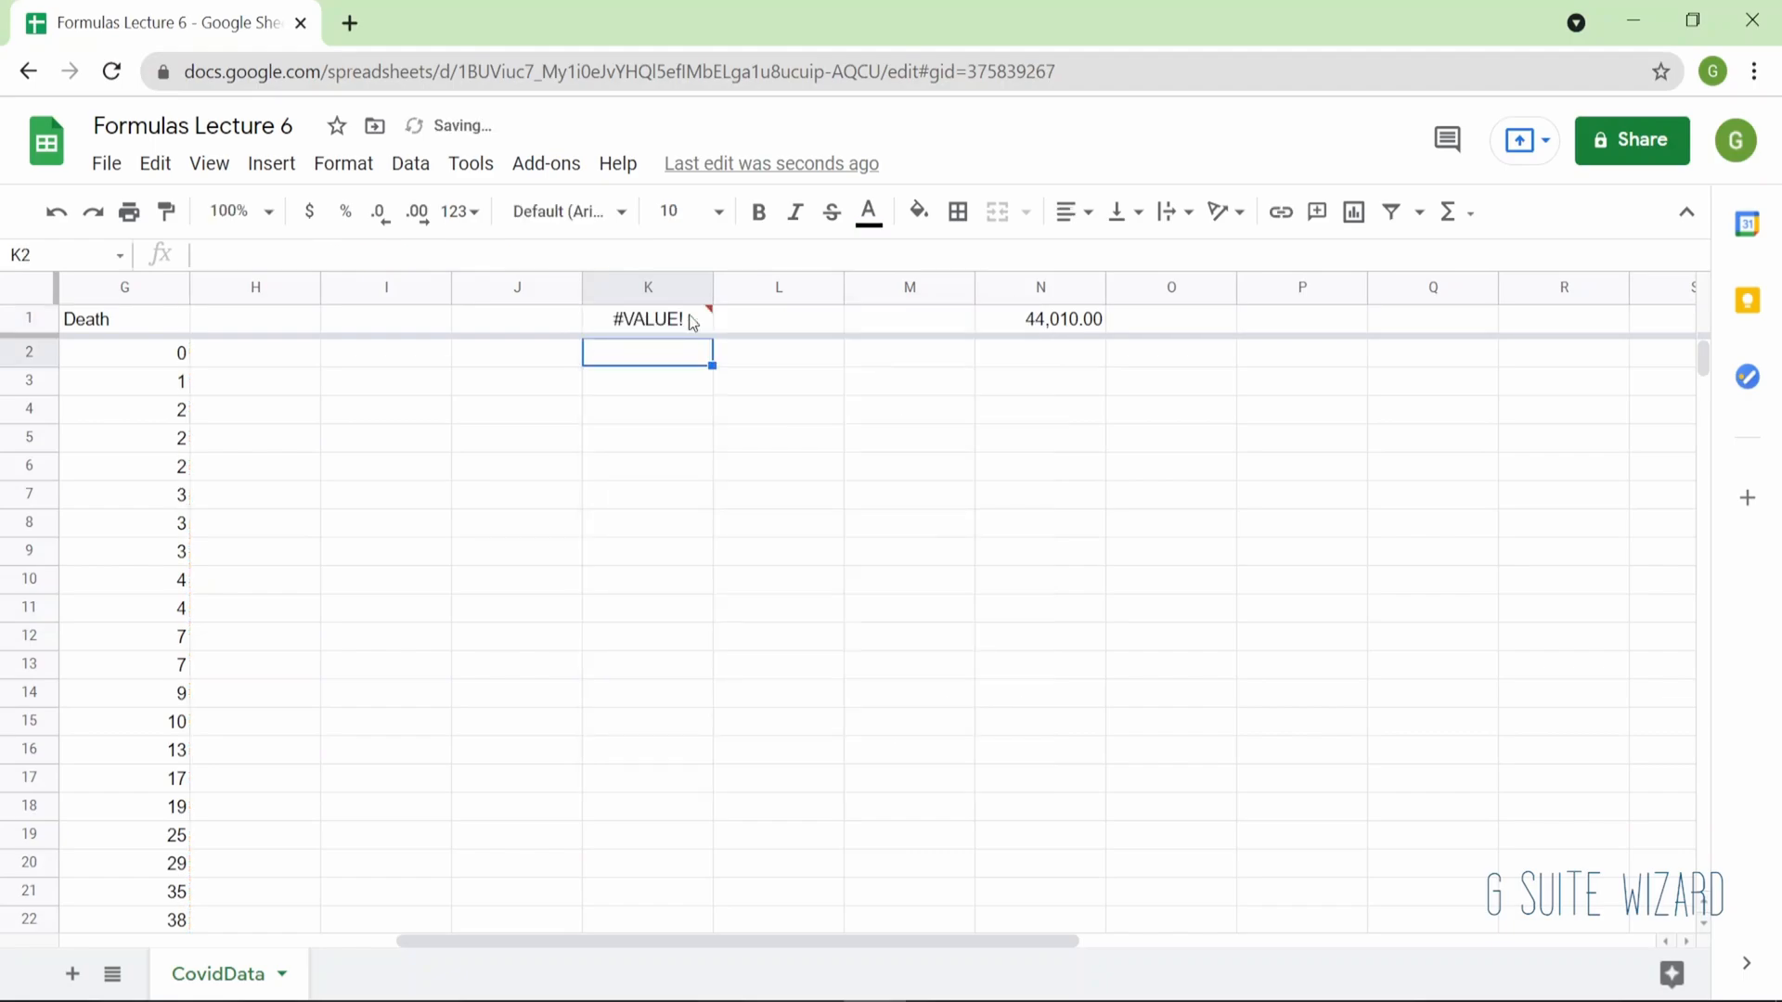
# Check K1's error details and rewrite the date literal in its query as '2020-06-28'.
pyautogui.click(691, 320)
pyautogui.moveTo(685, 323)
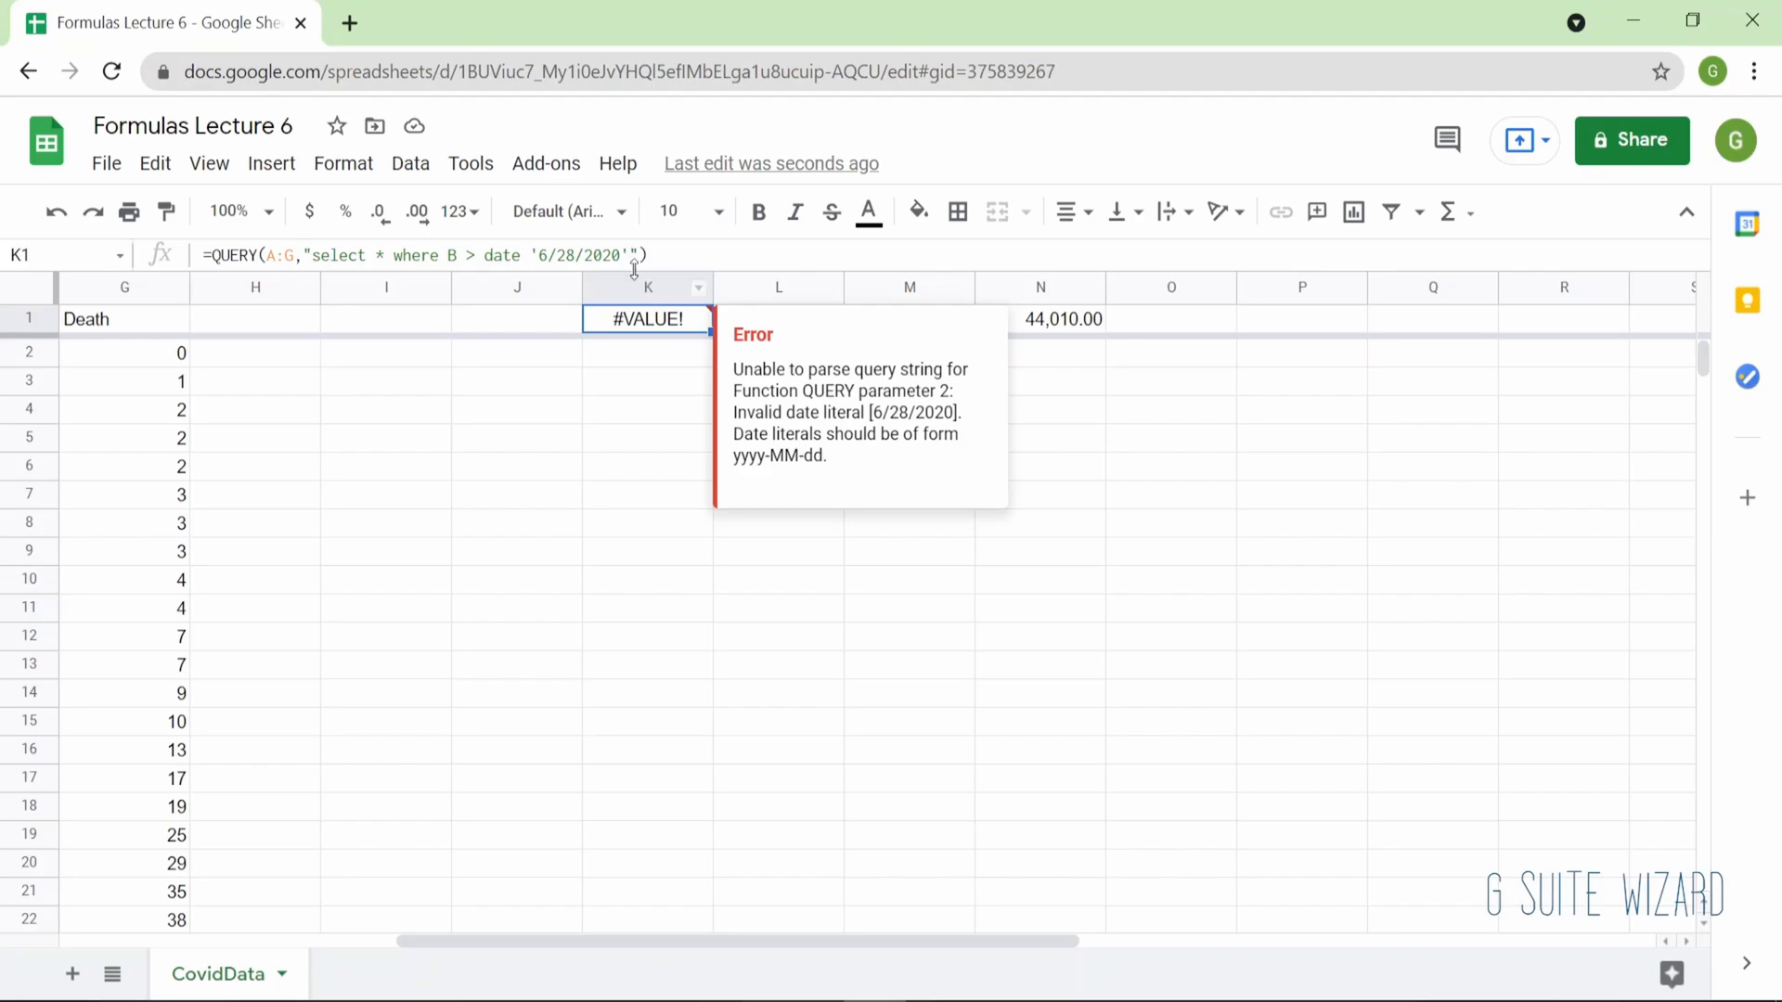
pyautogui.press('Return')
pyautogui.press('Left')
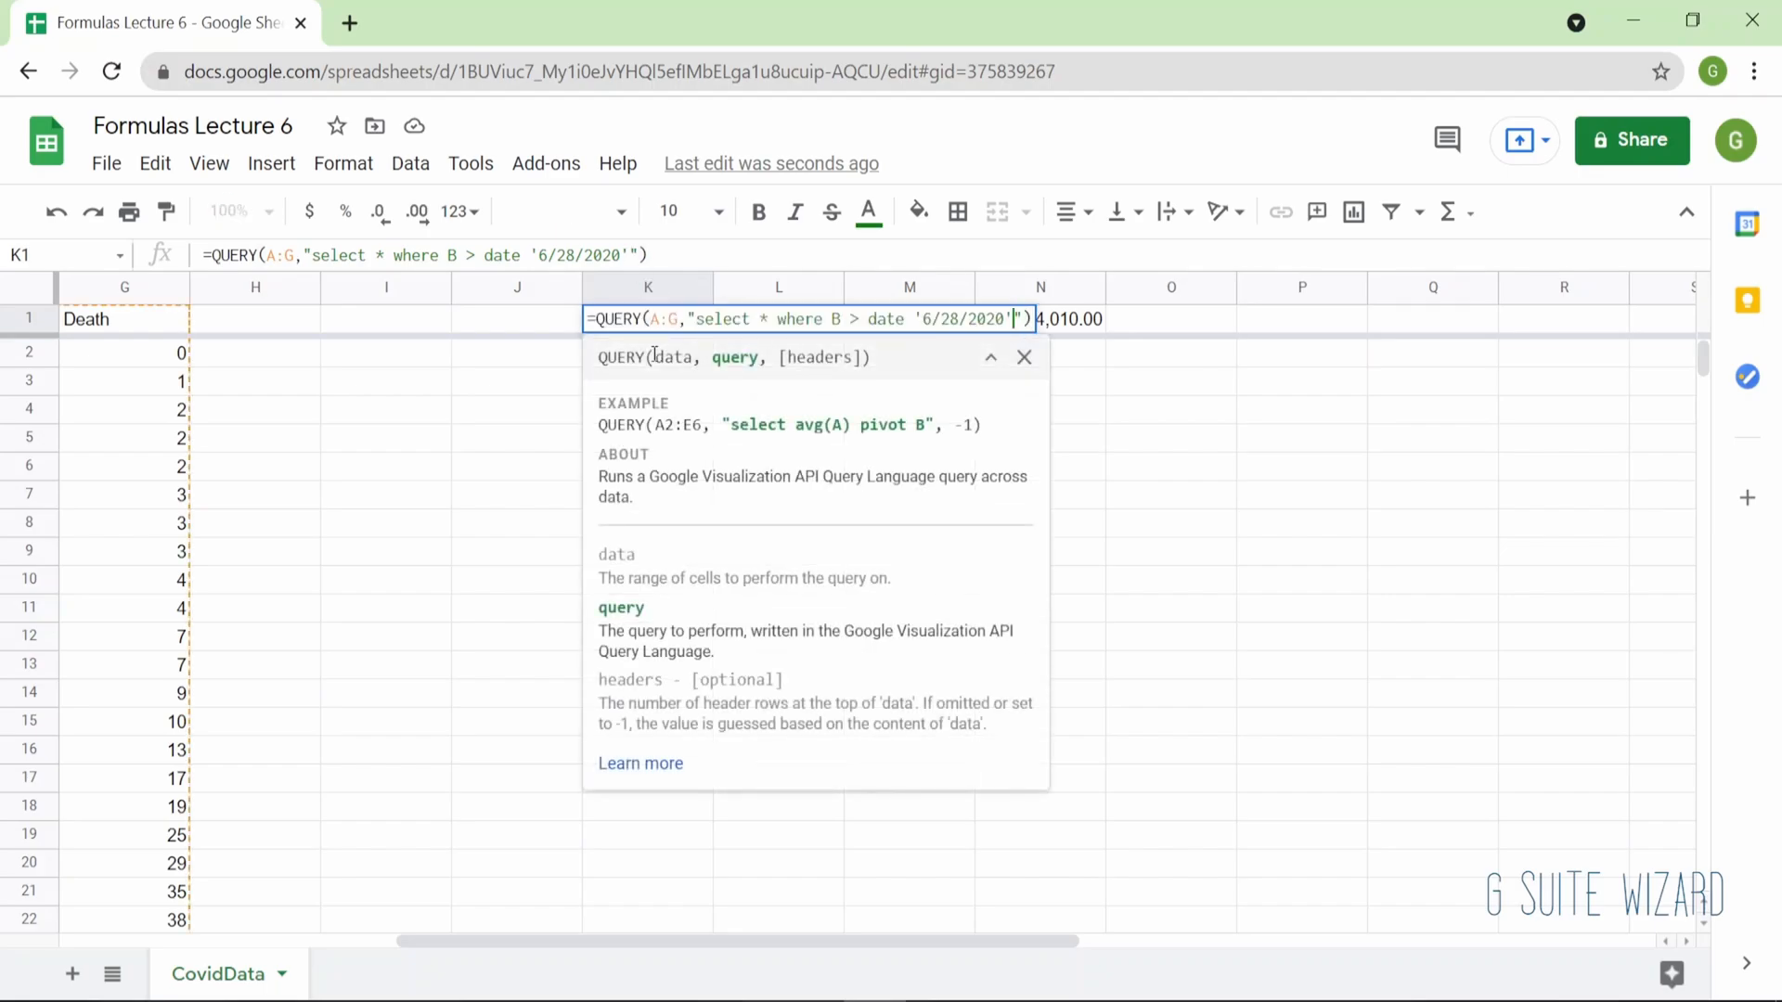
pyautogui.press('Right')
pyautogui.press('Right')
pyautogui.press('BackSpace')
pyautogui.press('BackSpace')
pyautogui.press('BackSpace')
pyautogui.press('BackSpace')
pyautogui.press('BackSpace')
pyautogui.press('BackSpace')
pyautogui.press('BackSpace')
pyautogui.press('BackSpace')
pyautogui.write('2020')
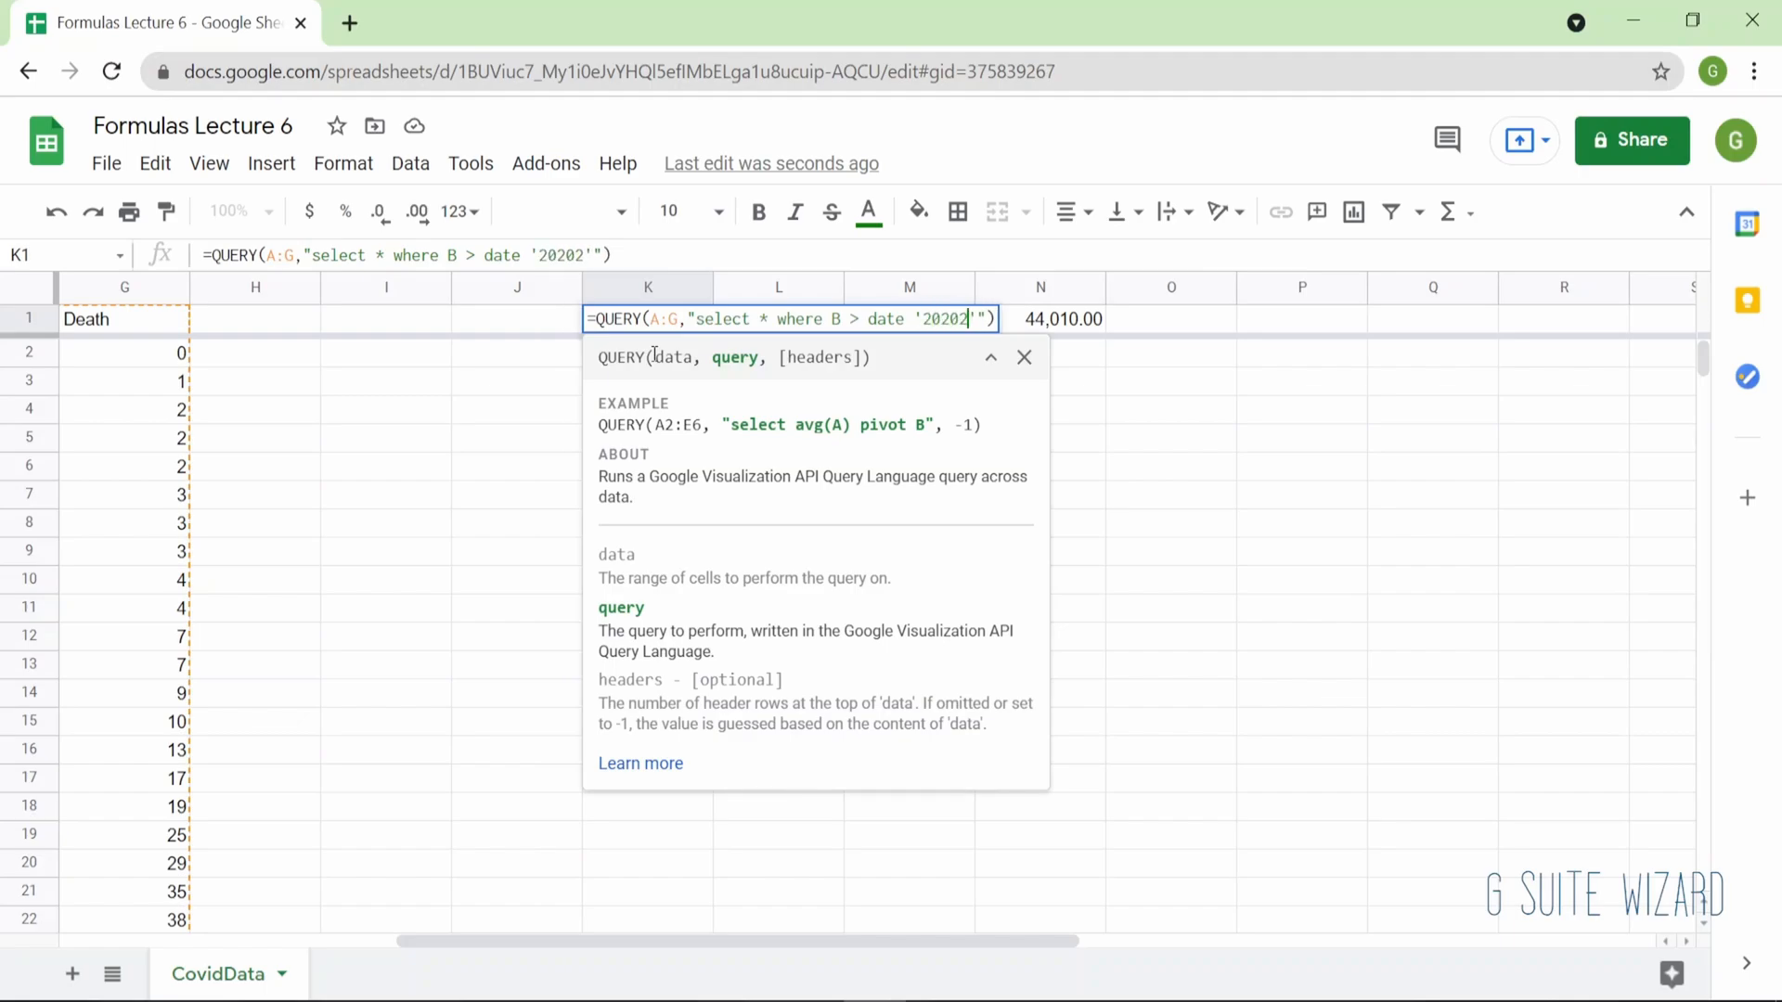
pyautogui.write('-06-28')
pyautogui.press('Return')
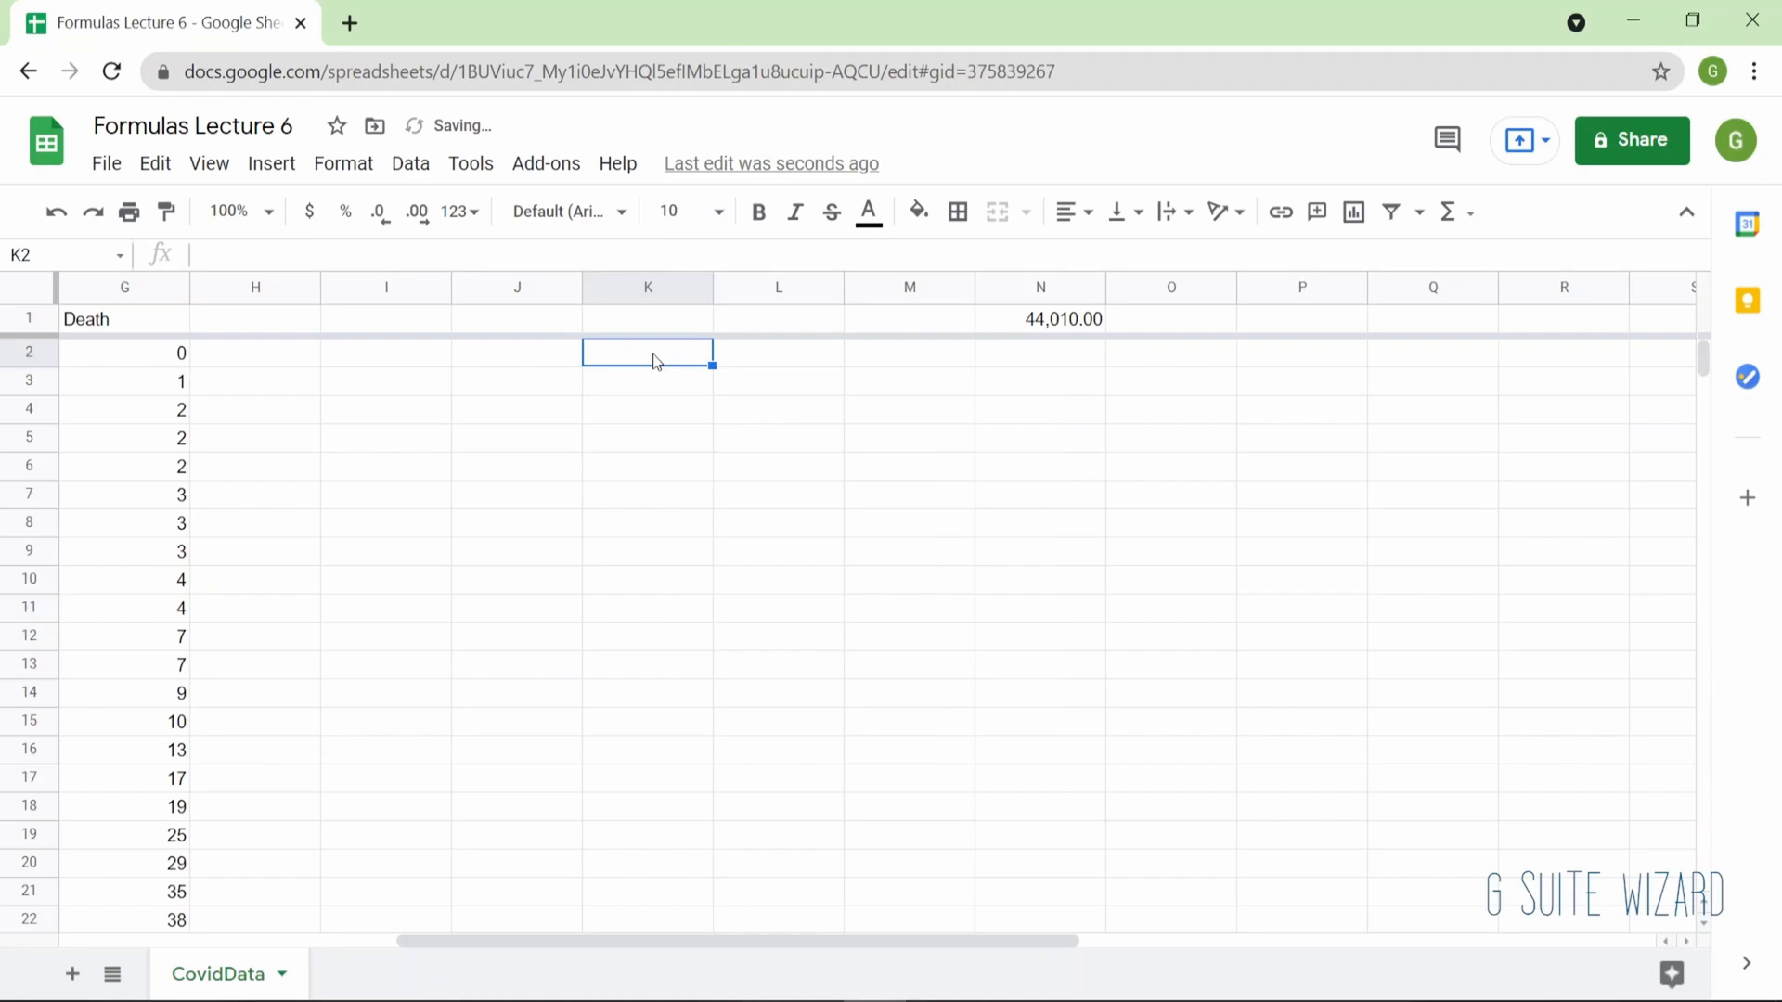
# Check K1's error details and clear the test value from N1 so the query output can expand.
pyautogui.press('Up')
pyautogui.press('Right')
pyautogui.press('Right')
pyautogui.press('Right')
pyautogui.press('Right')
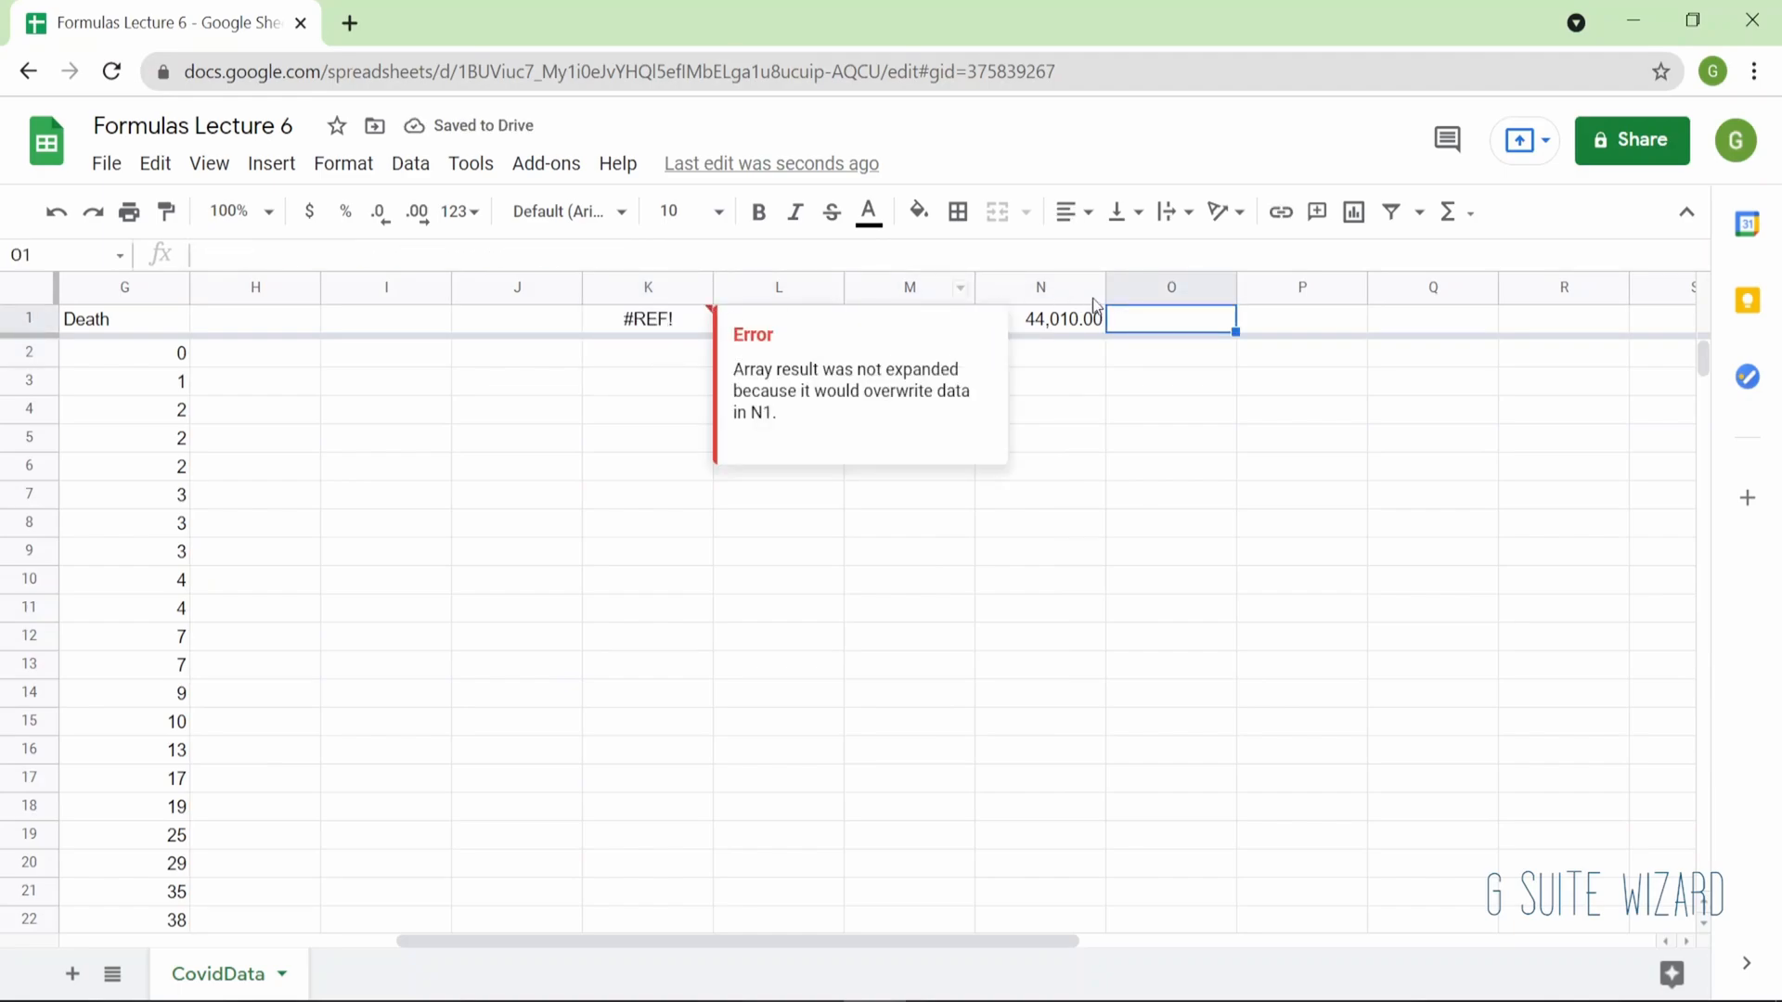
pyautogui.click(1075, 323)
pyautogui.press('Delete')
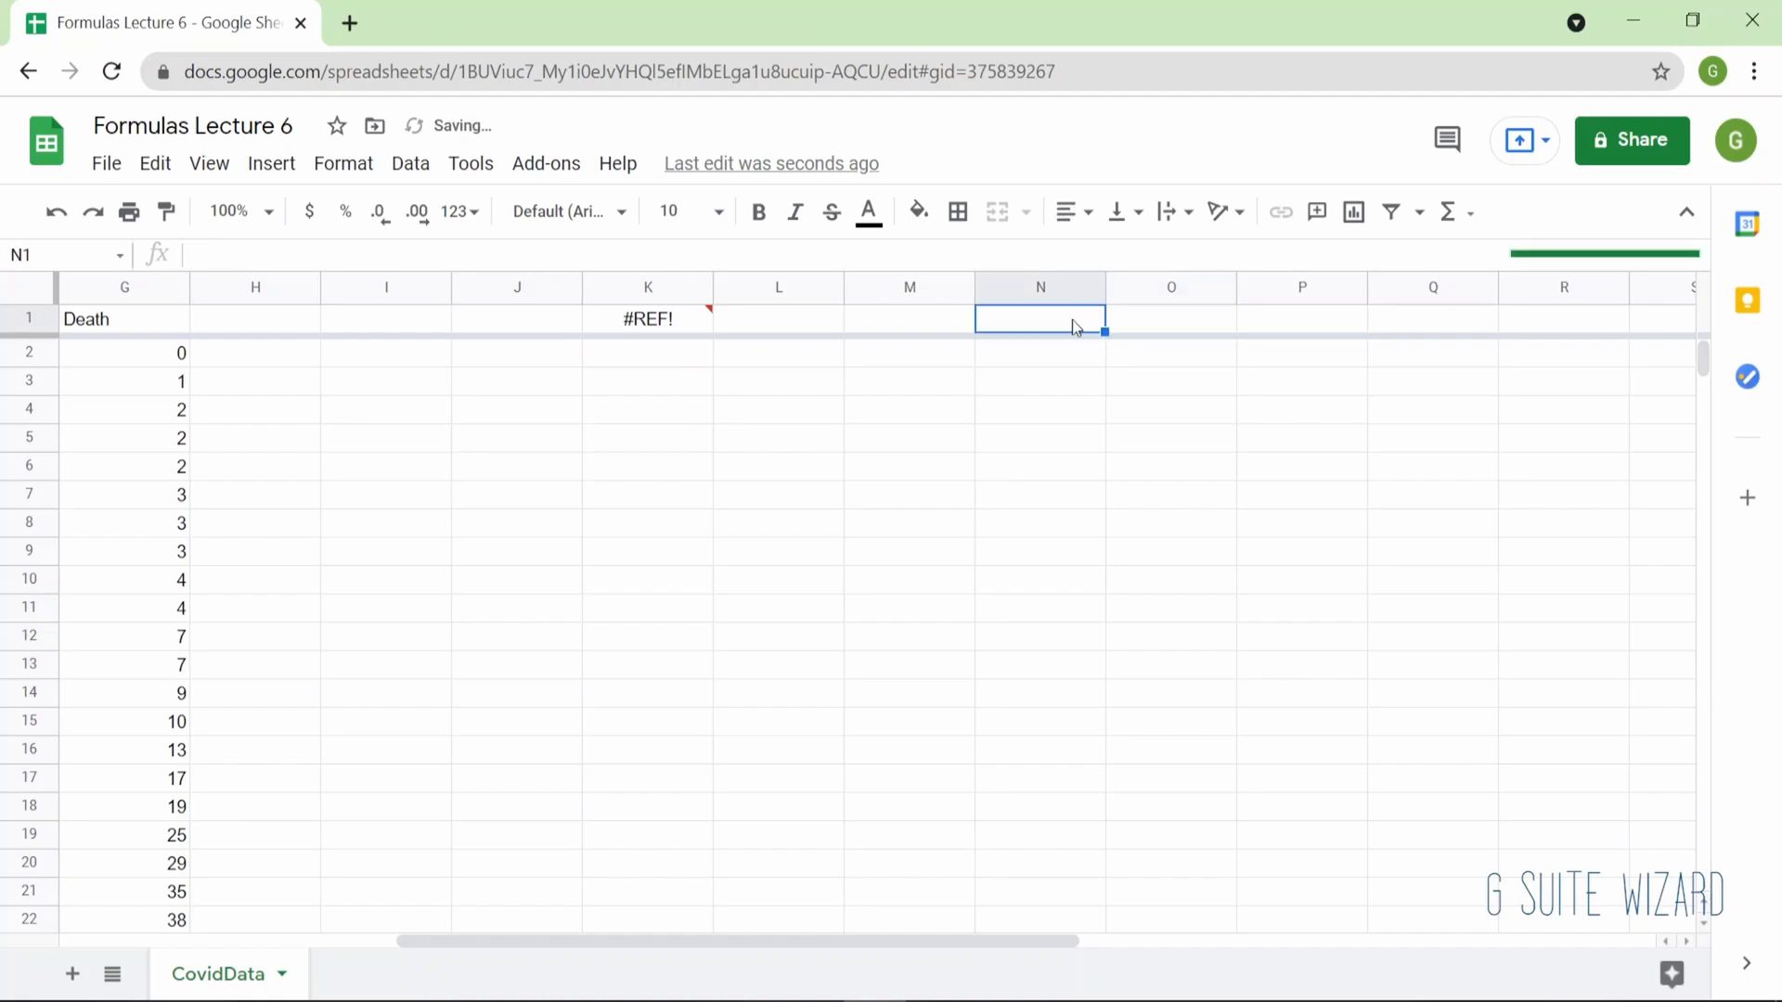
# Look through the rows of the date-filtered query output, then check its first Date value in L2.
pyautogui.hscroll(2, 1075, 325)
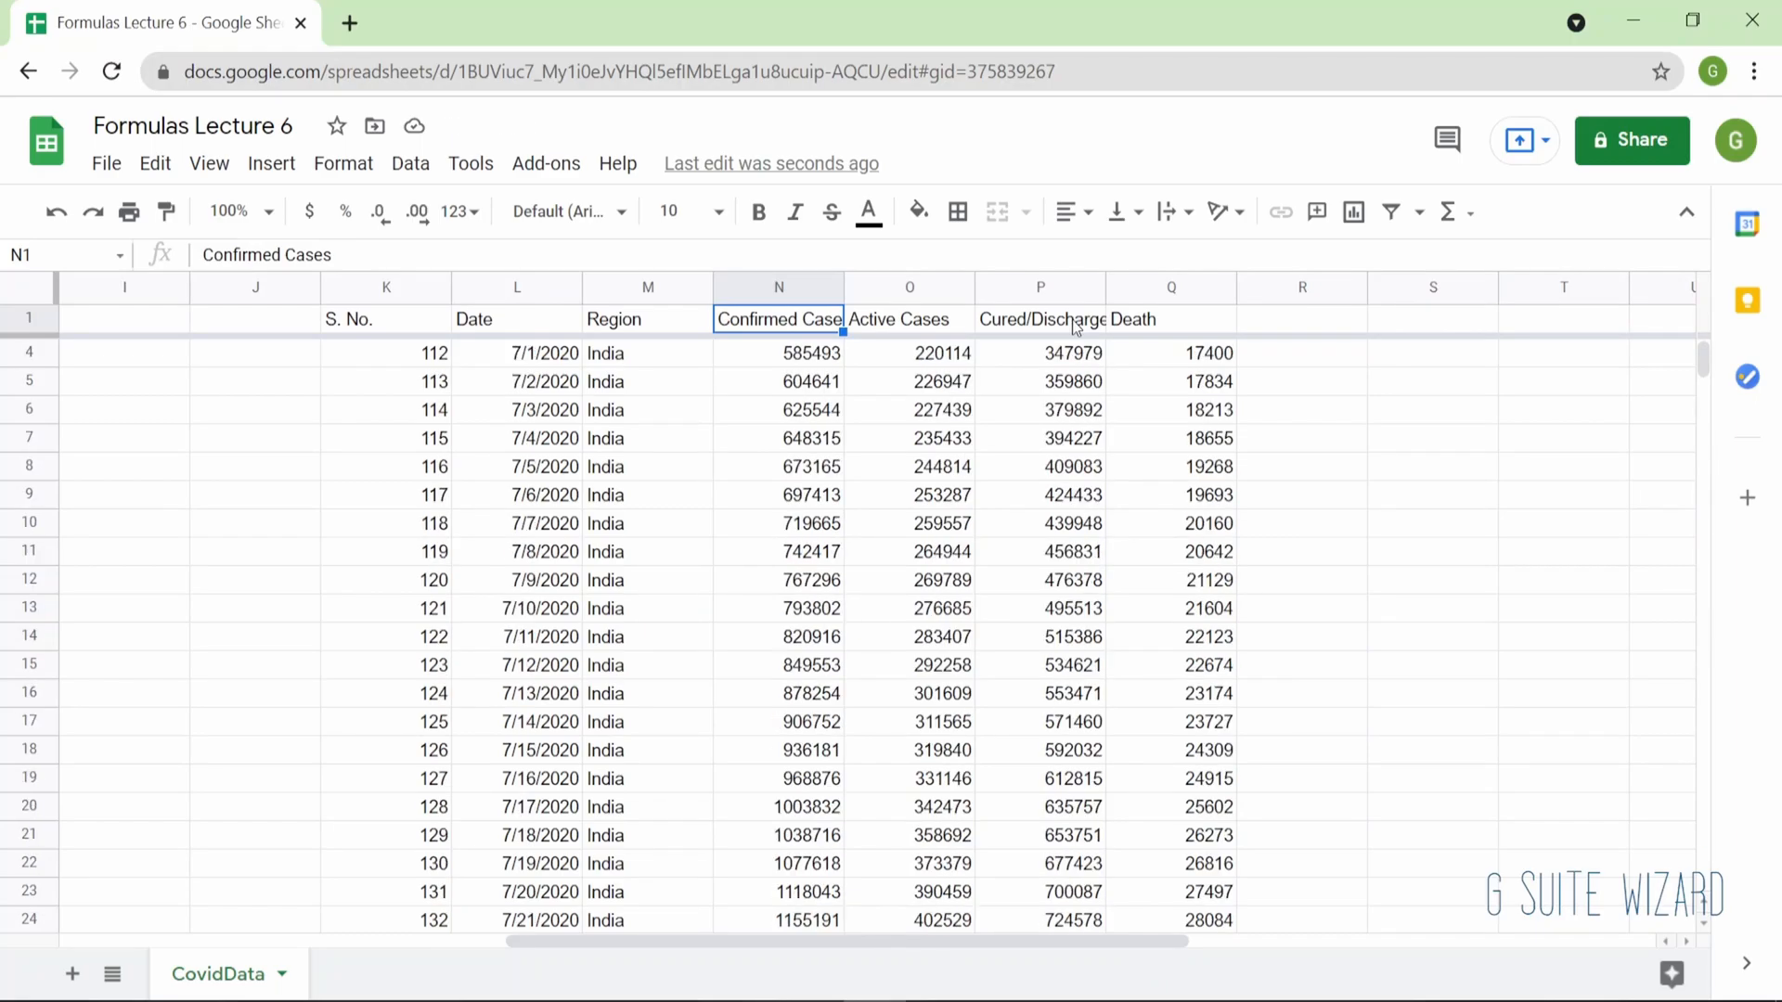
pyautogui.scroll(-11, 1074, 325)
pyautogui.hscroll(-3, 1074, 325)
pyautogui.hscroll(3, 1074, 325)
pyautogui.scroll(-10, 1074, 325)
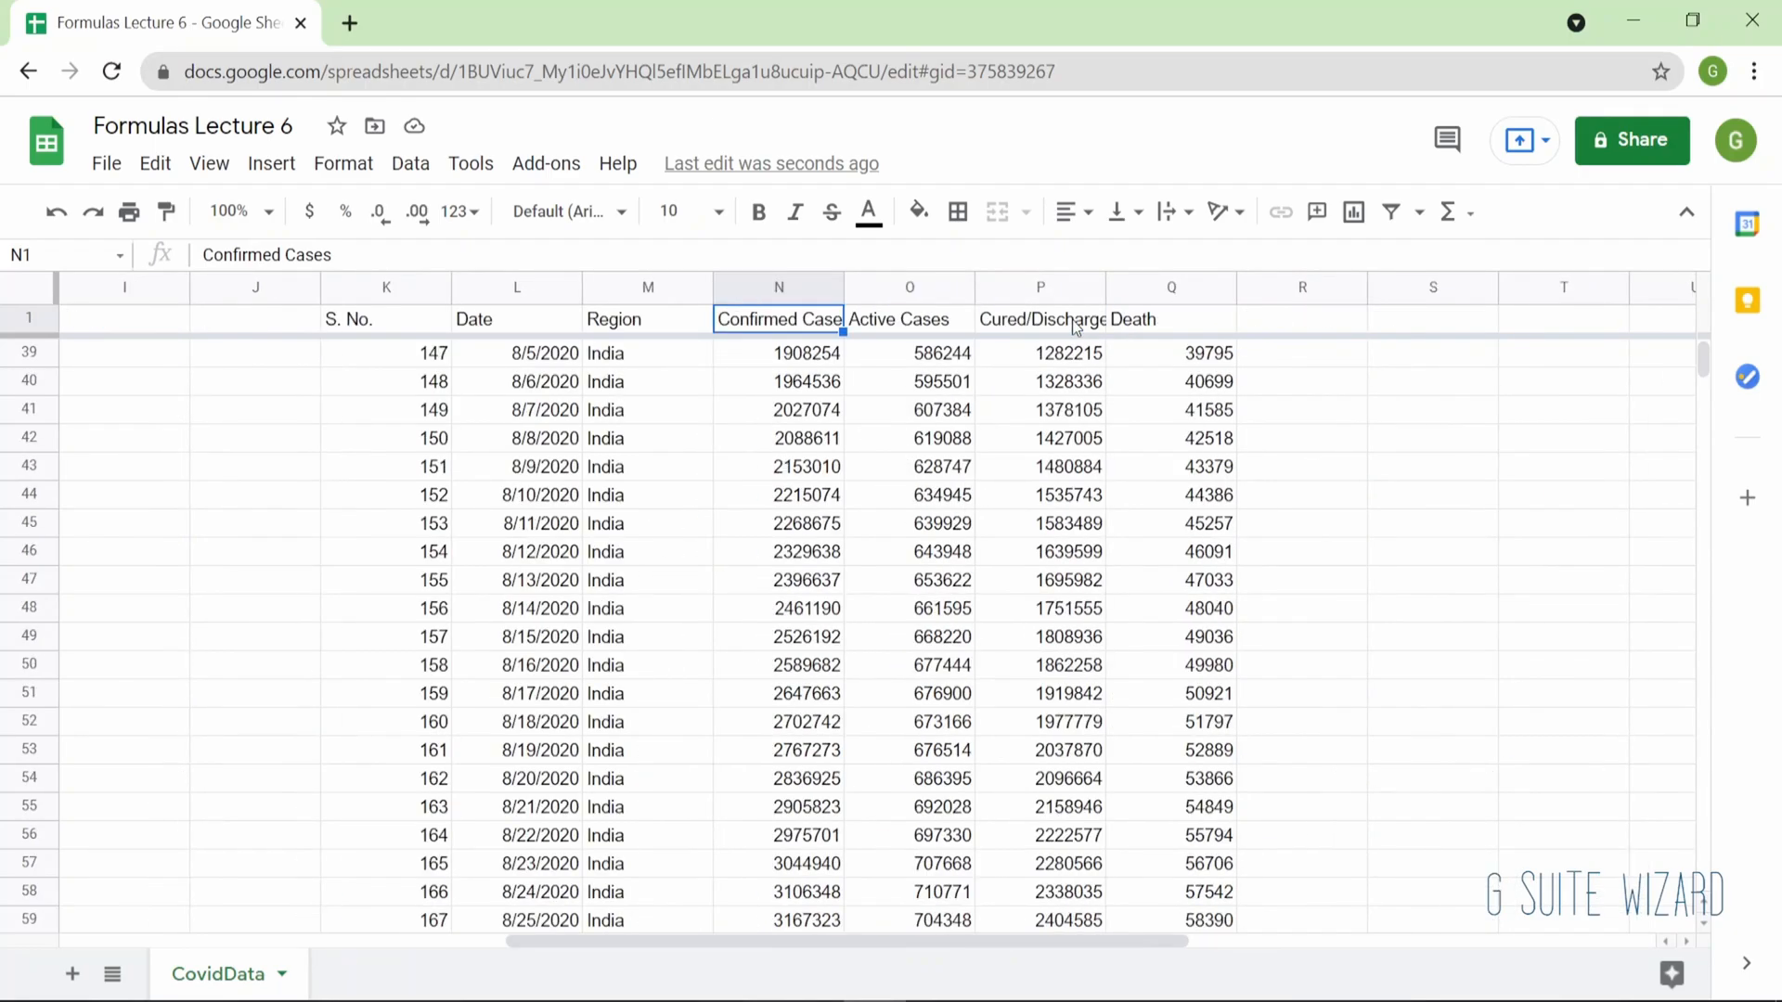
pyautogui.scroll(-10, 1074, 325)
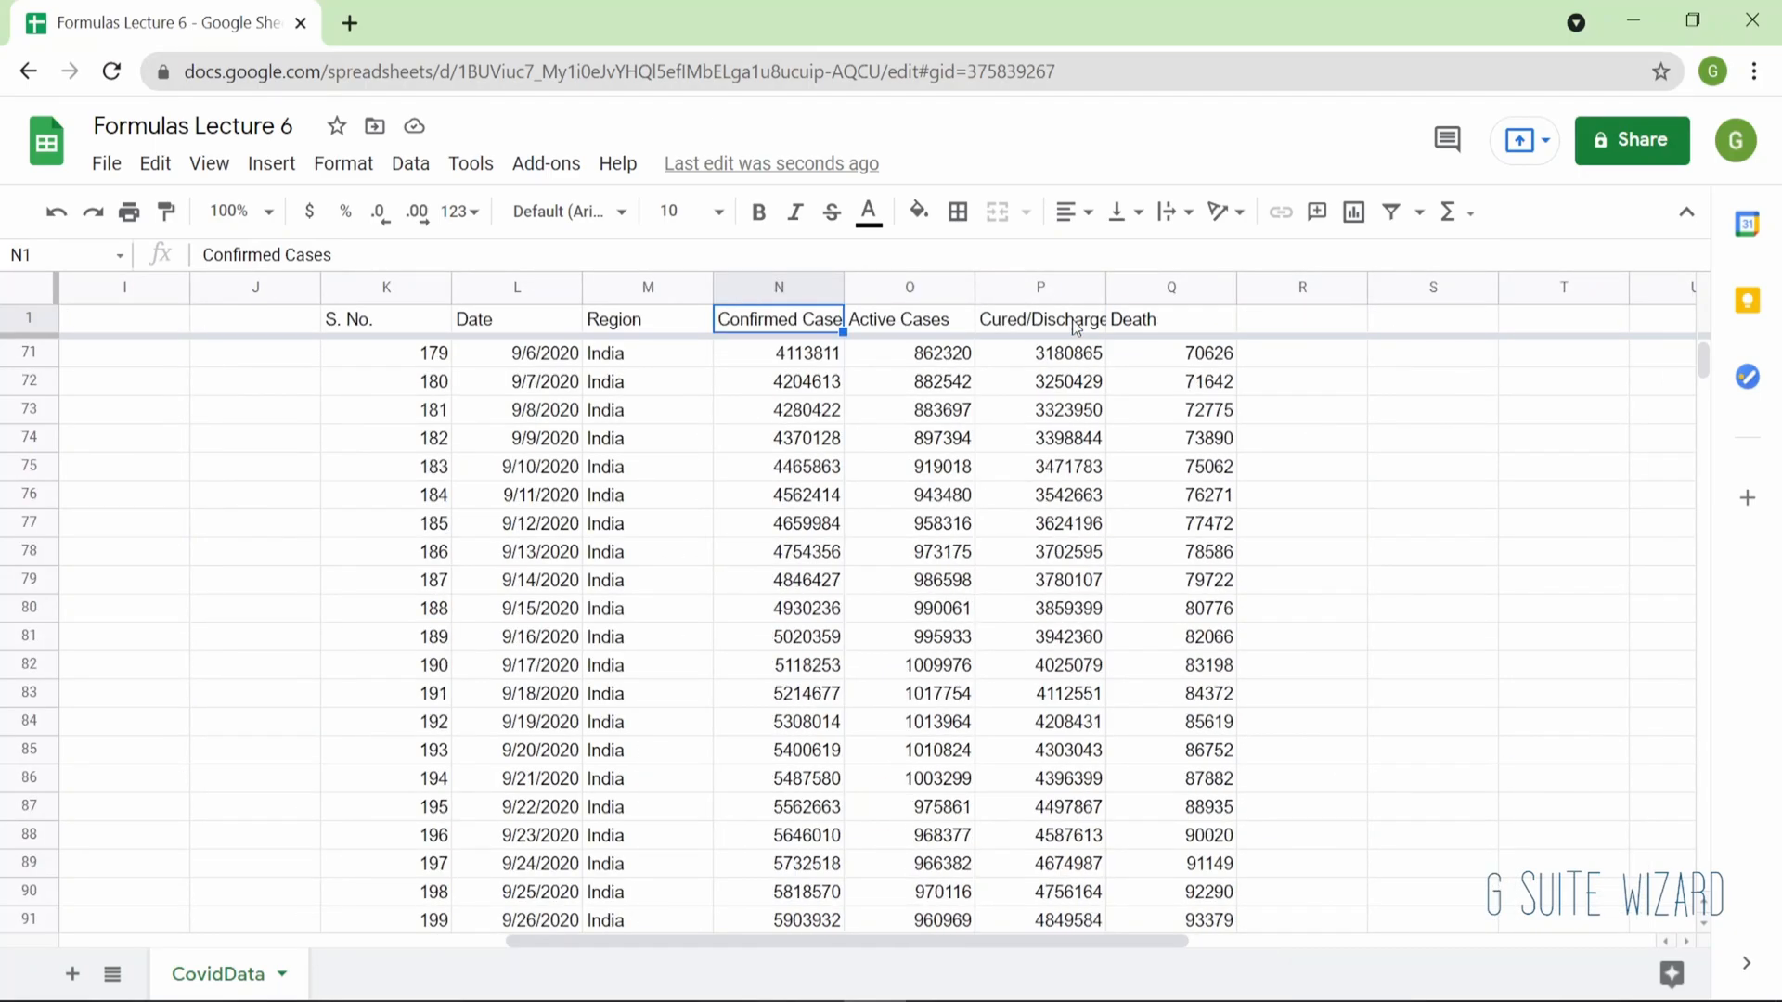
pyautogui.scroll(-20, 1074, 324)
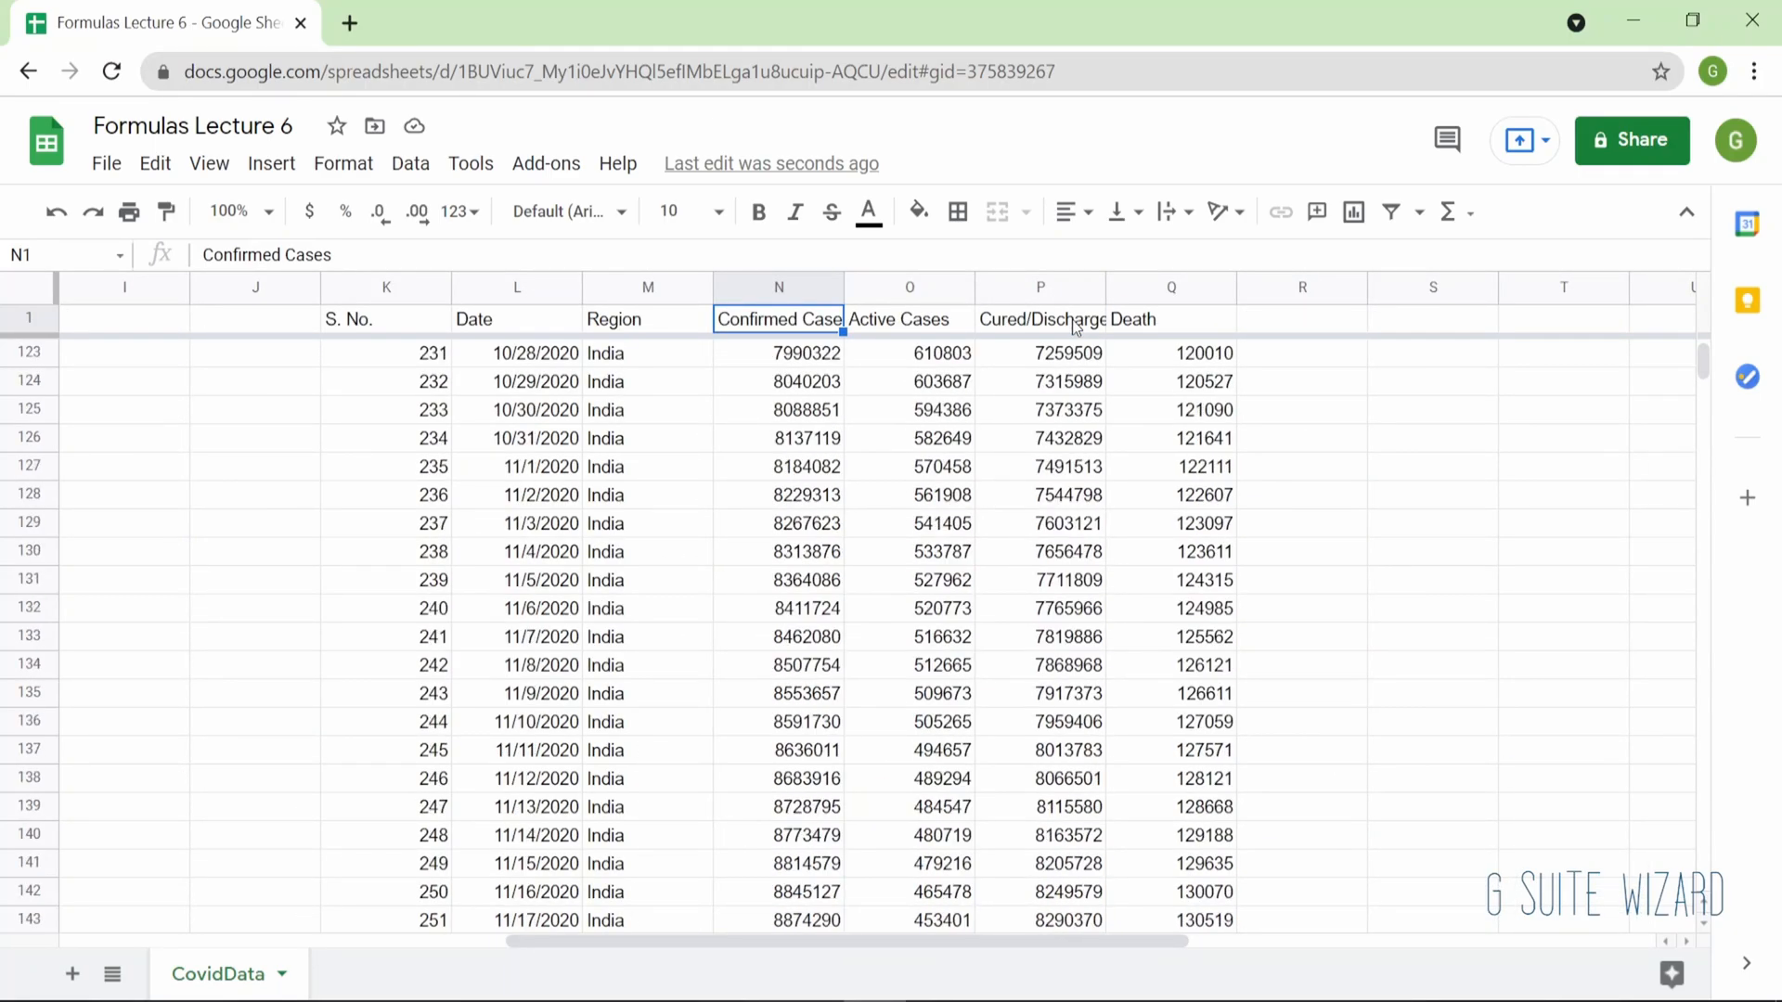
pyautogui.scroll(20, 1074, 325)
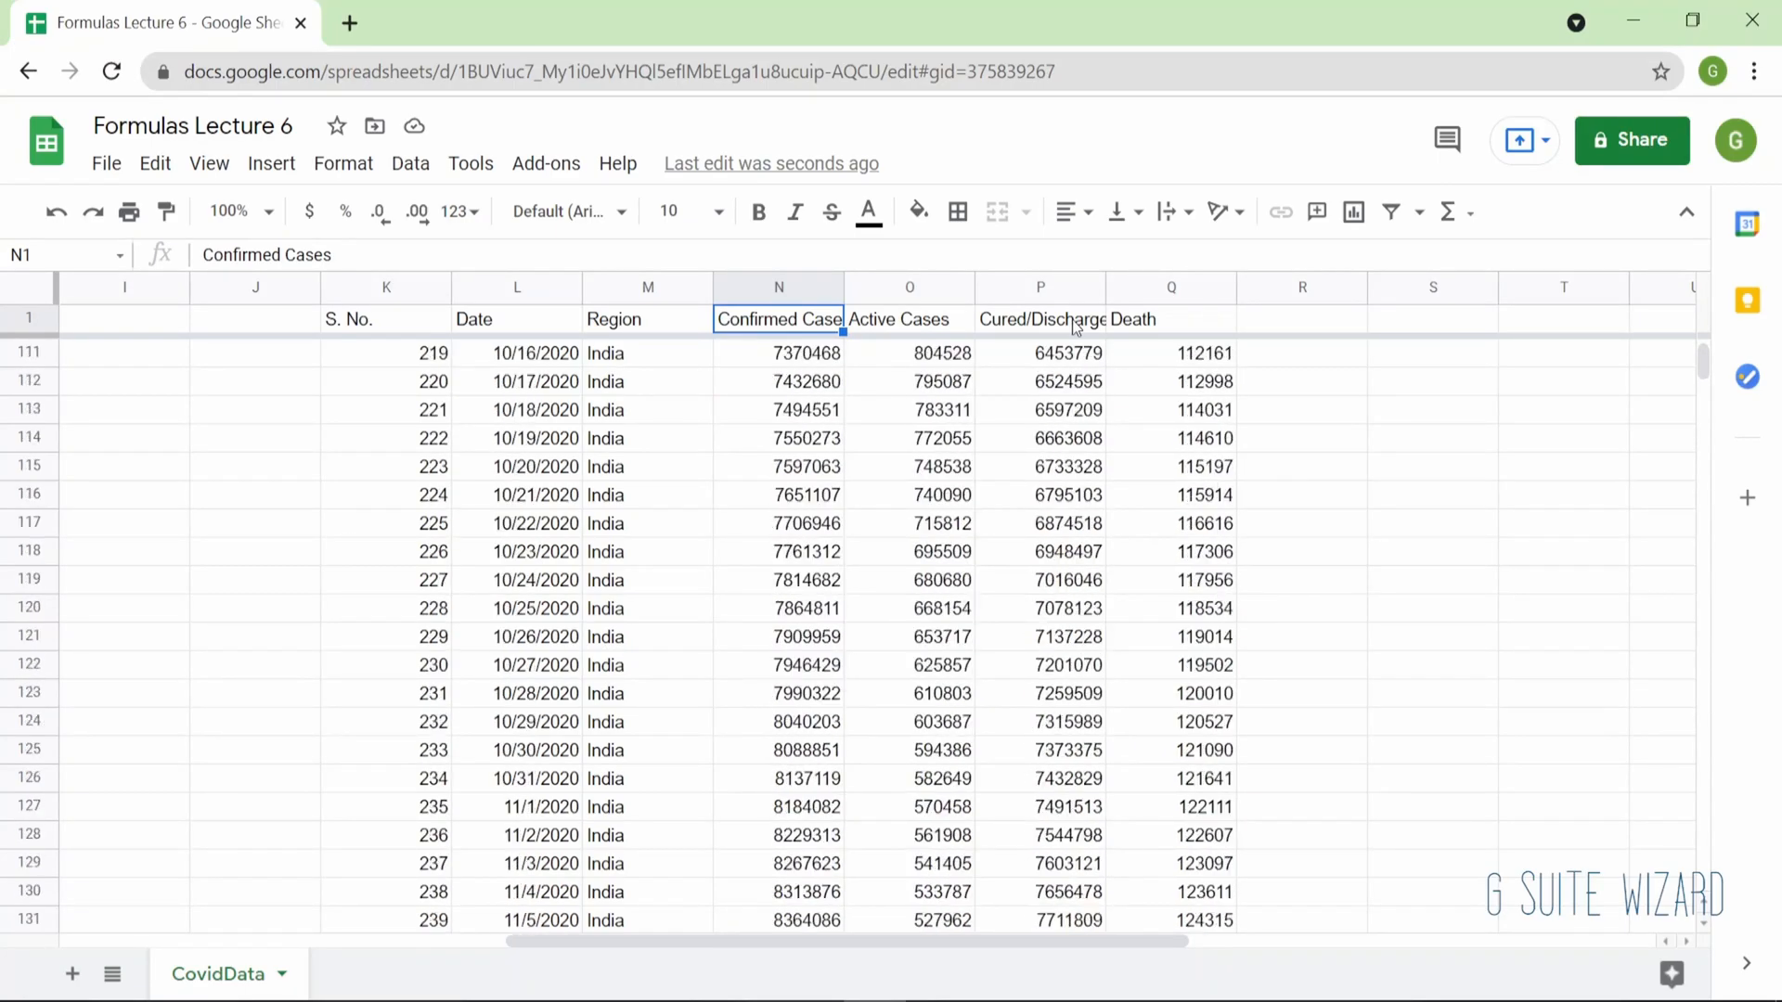
pyautogui.hscroll(7, 1074, 325)
pyautogui.hscroll(-8, 1075, 327)
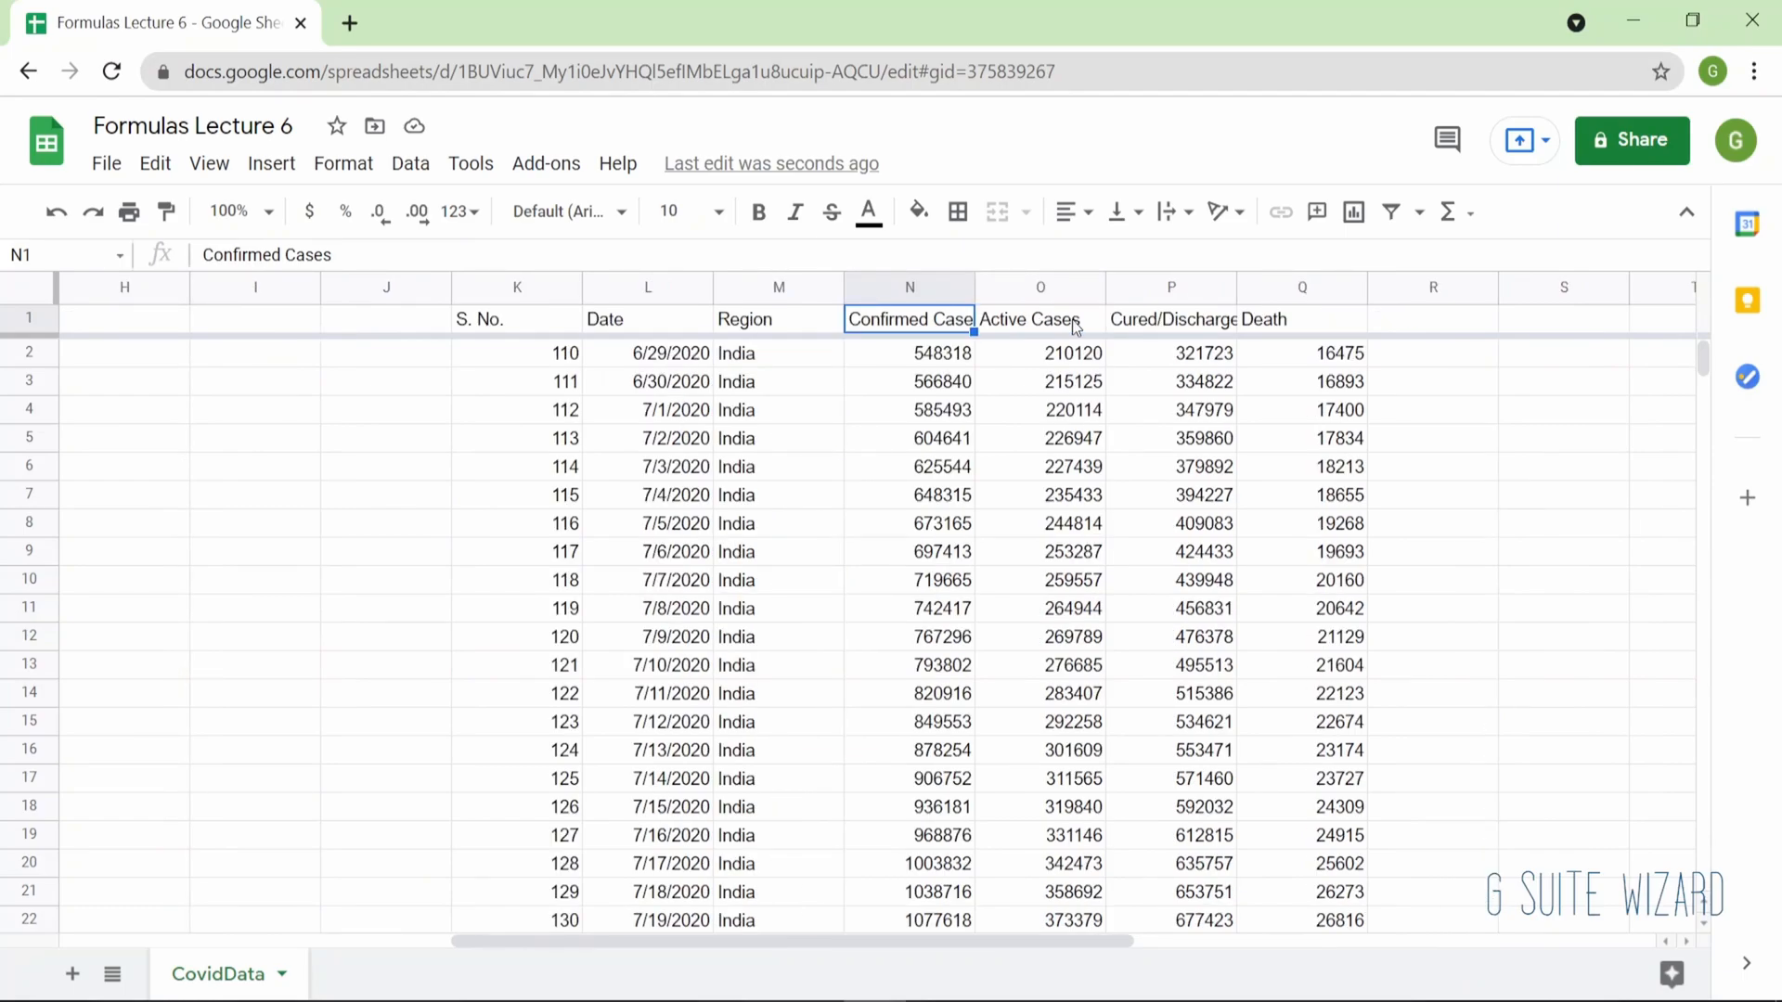
pyautogui.press('Left')
pyautogui.press('Left')
pyautogui.press('Down')
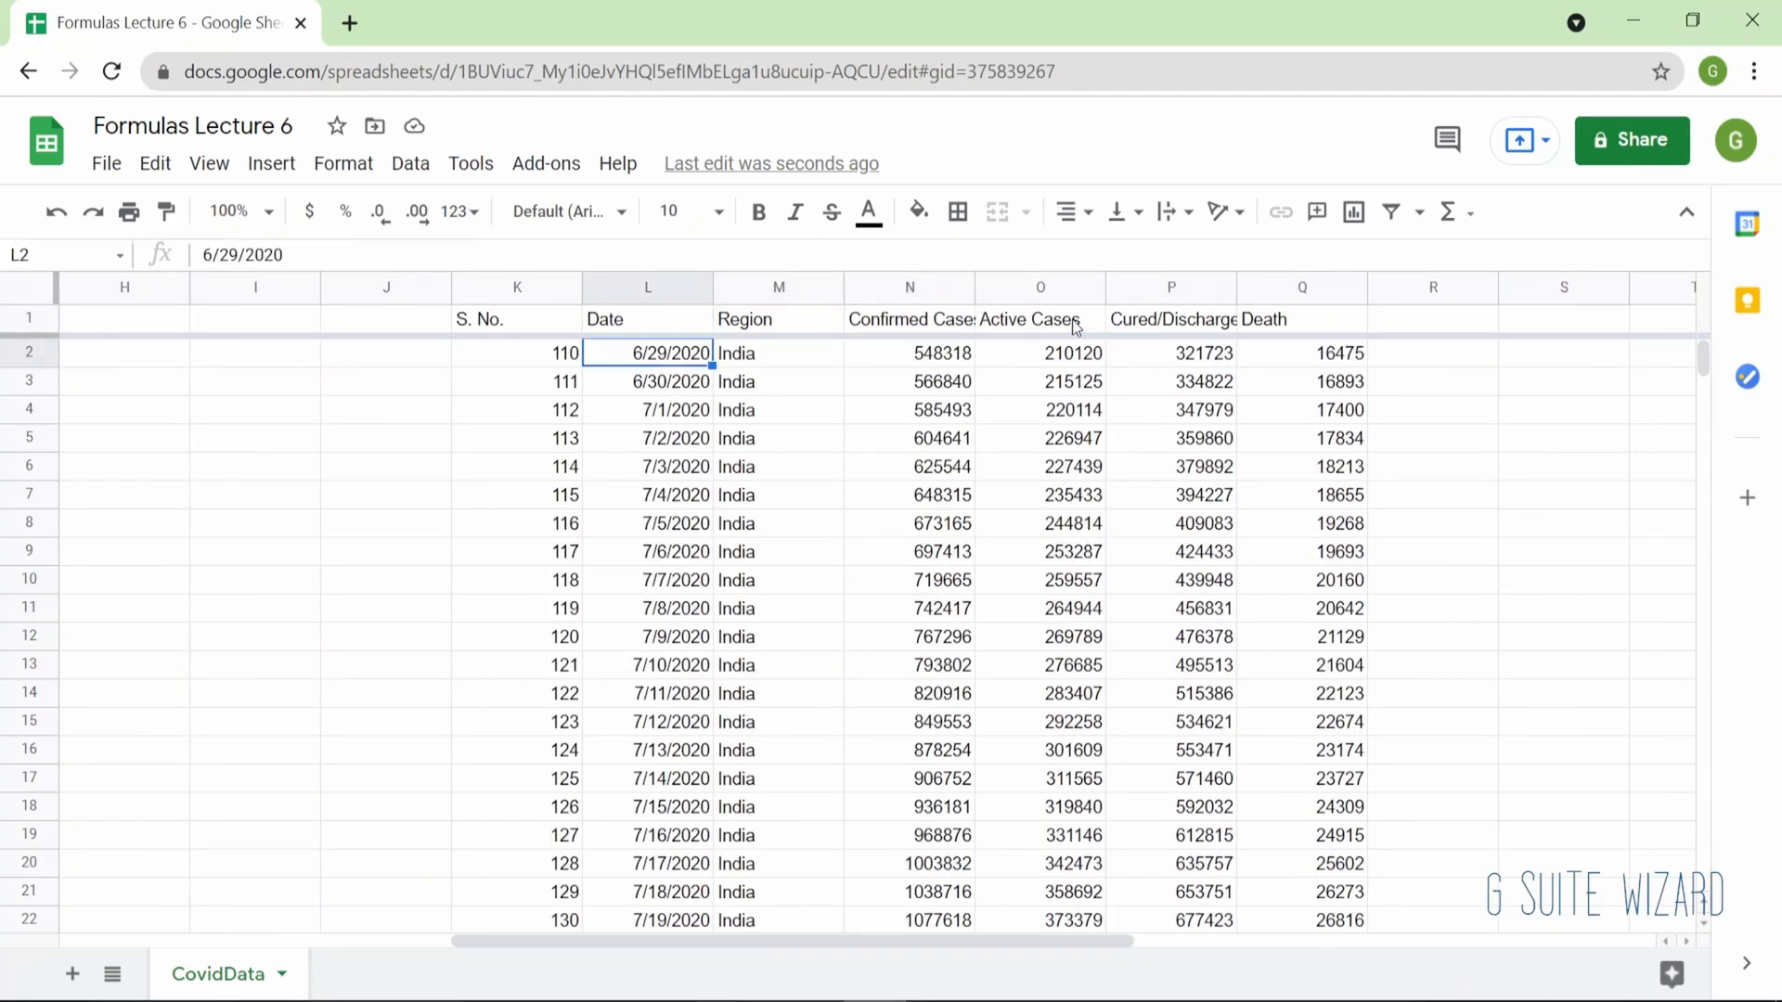
pyautogui.press('Up')
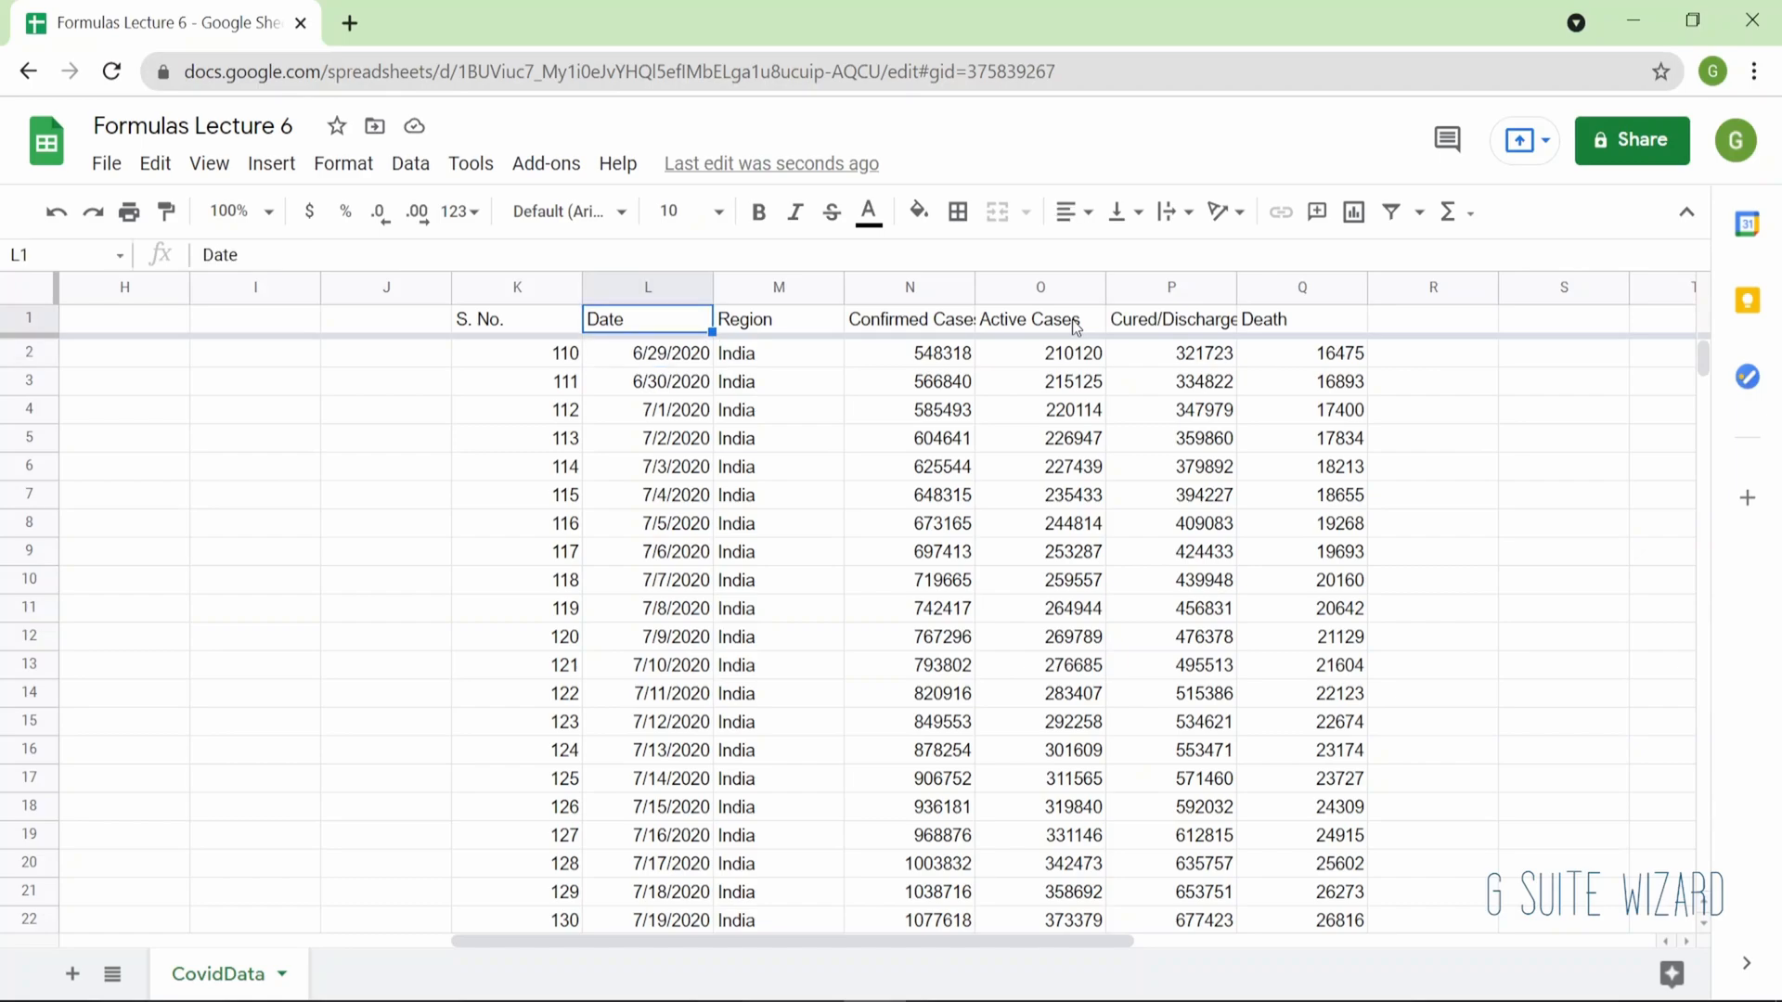
# Append order by B desc to K1's query after the date condition, sorting the output by Date in descending order.
pyautogui.press('Left')
pyautogui.press('F2')
pyautogui.press('Left')
pyautogui.press('Left')
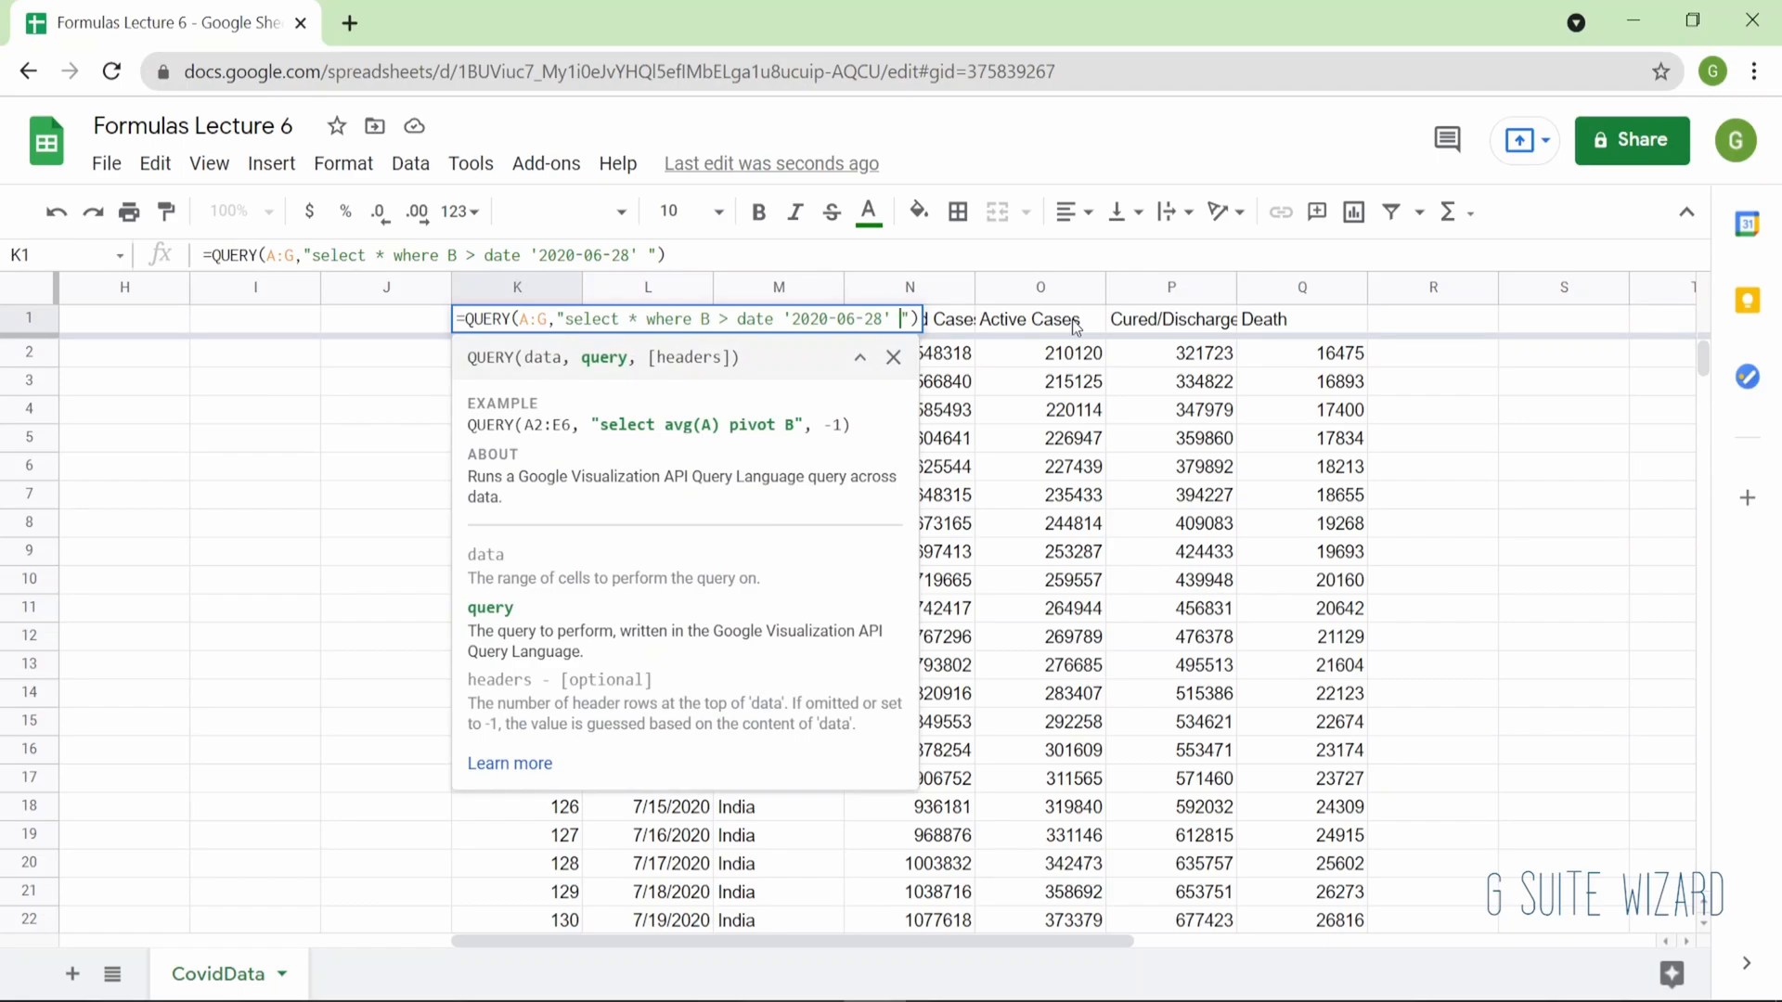
pyautogui.write('order by')
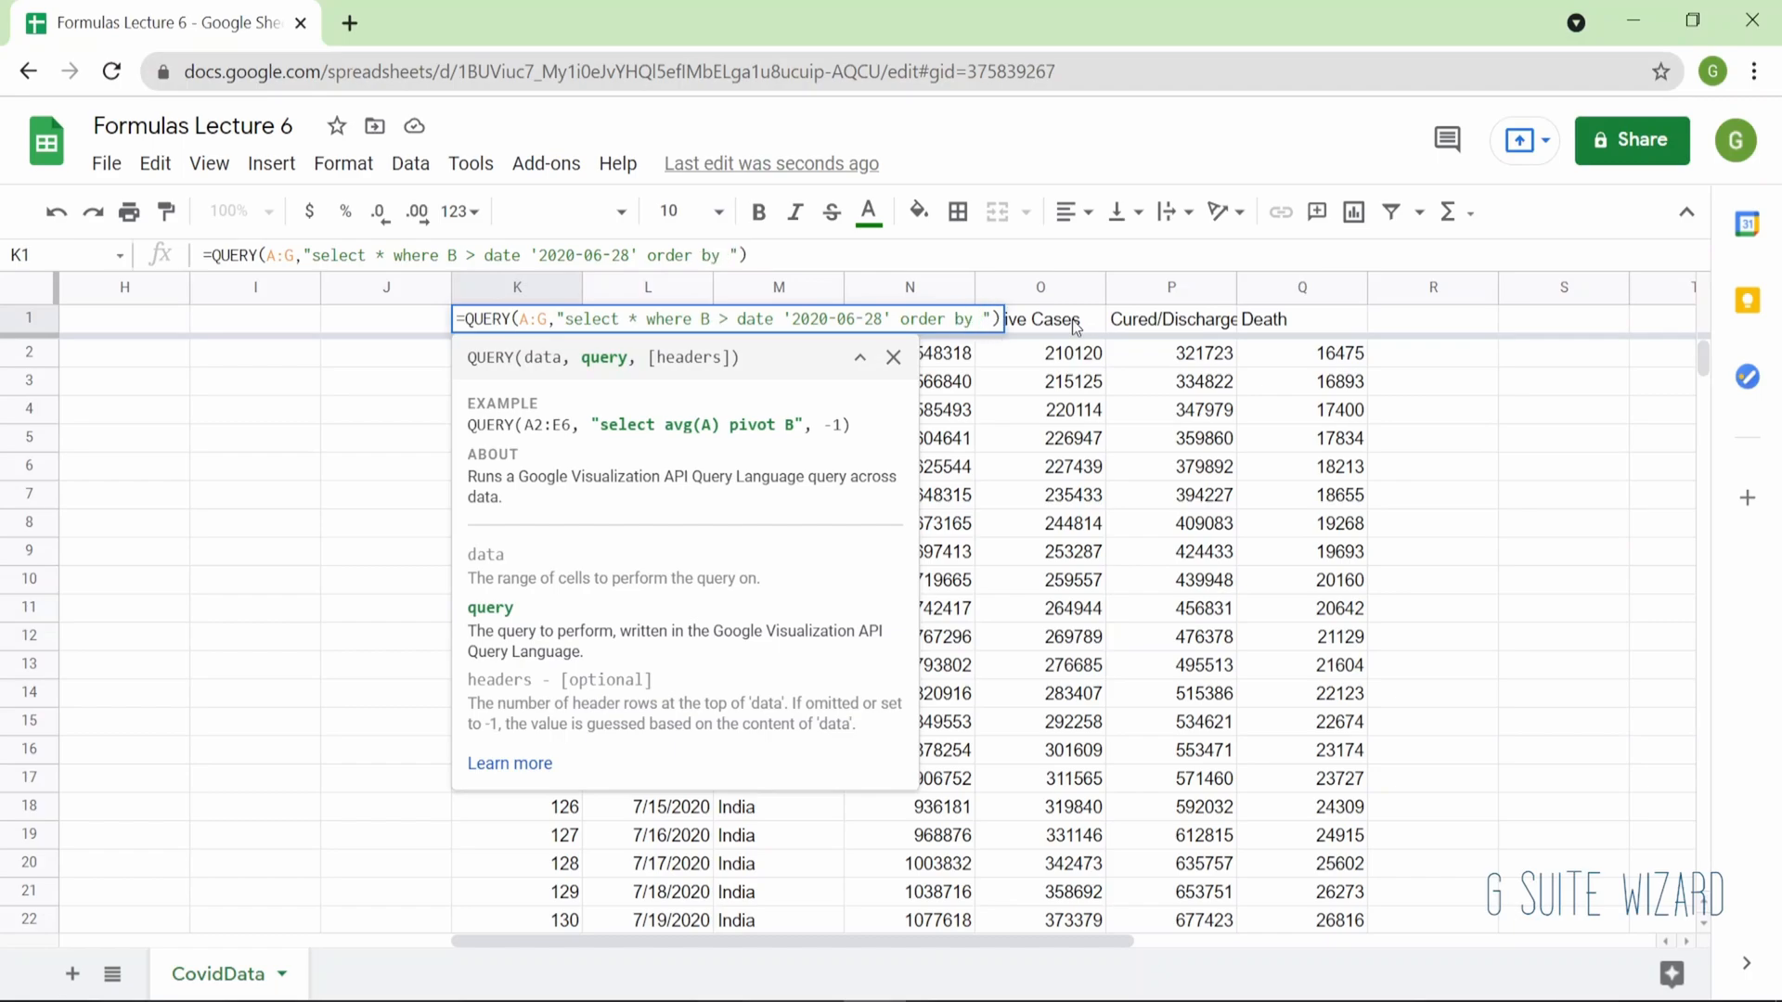
pyautogui.write(' B')
pyautogui.hscroll(-5, 666, 896)
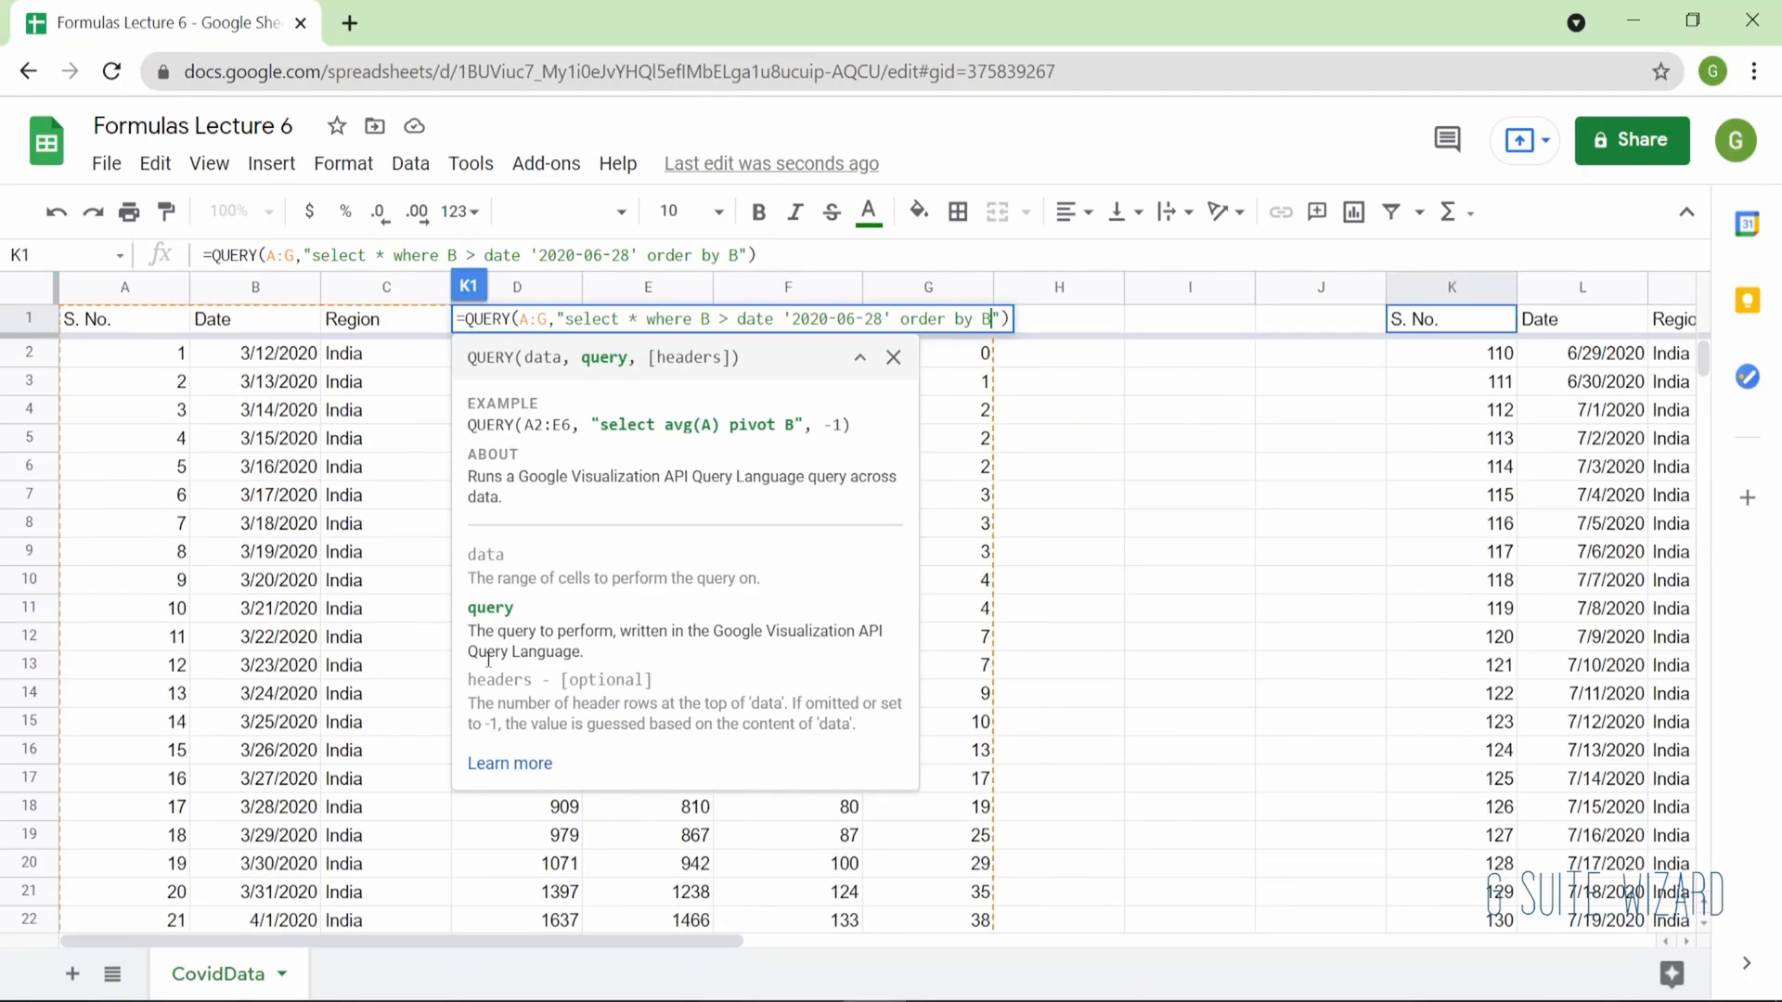
pyautogui.hscroll(7, 1034, 497)
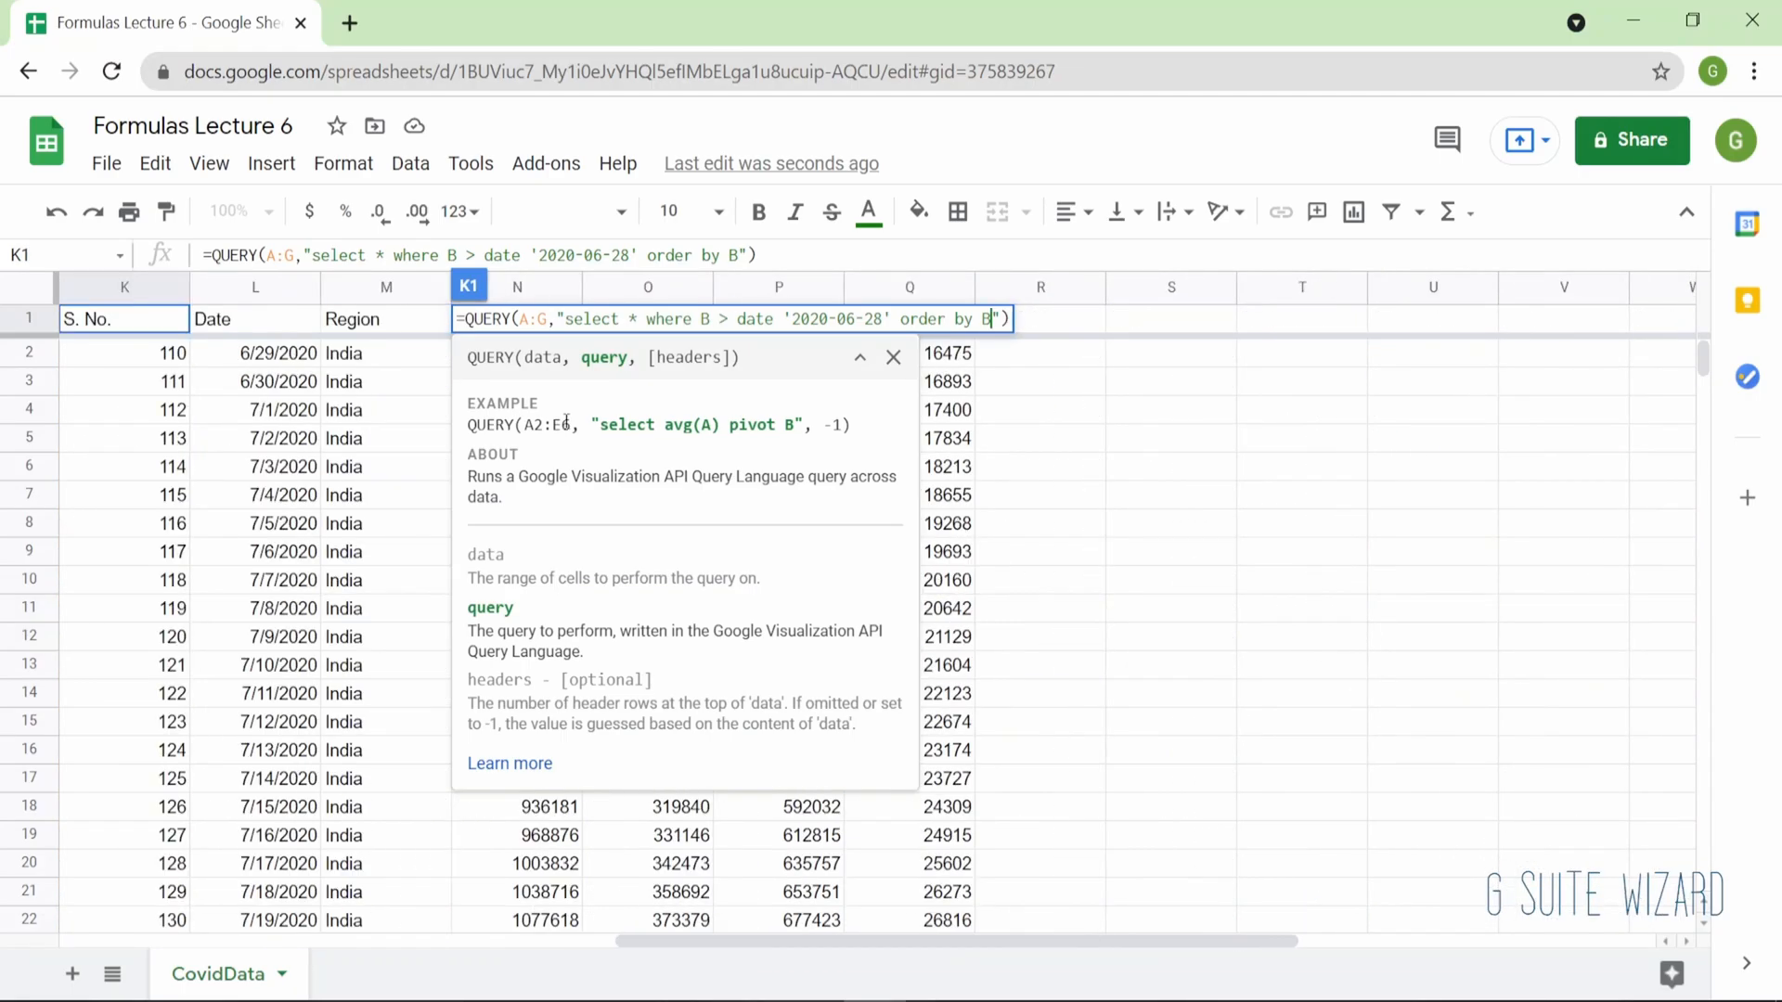
pyautogui.hscroll(-3, 650, 408)
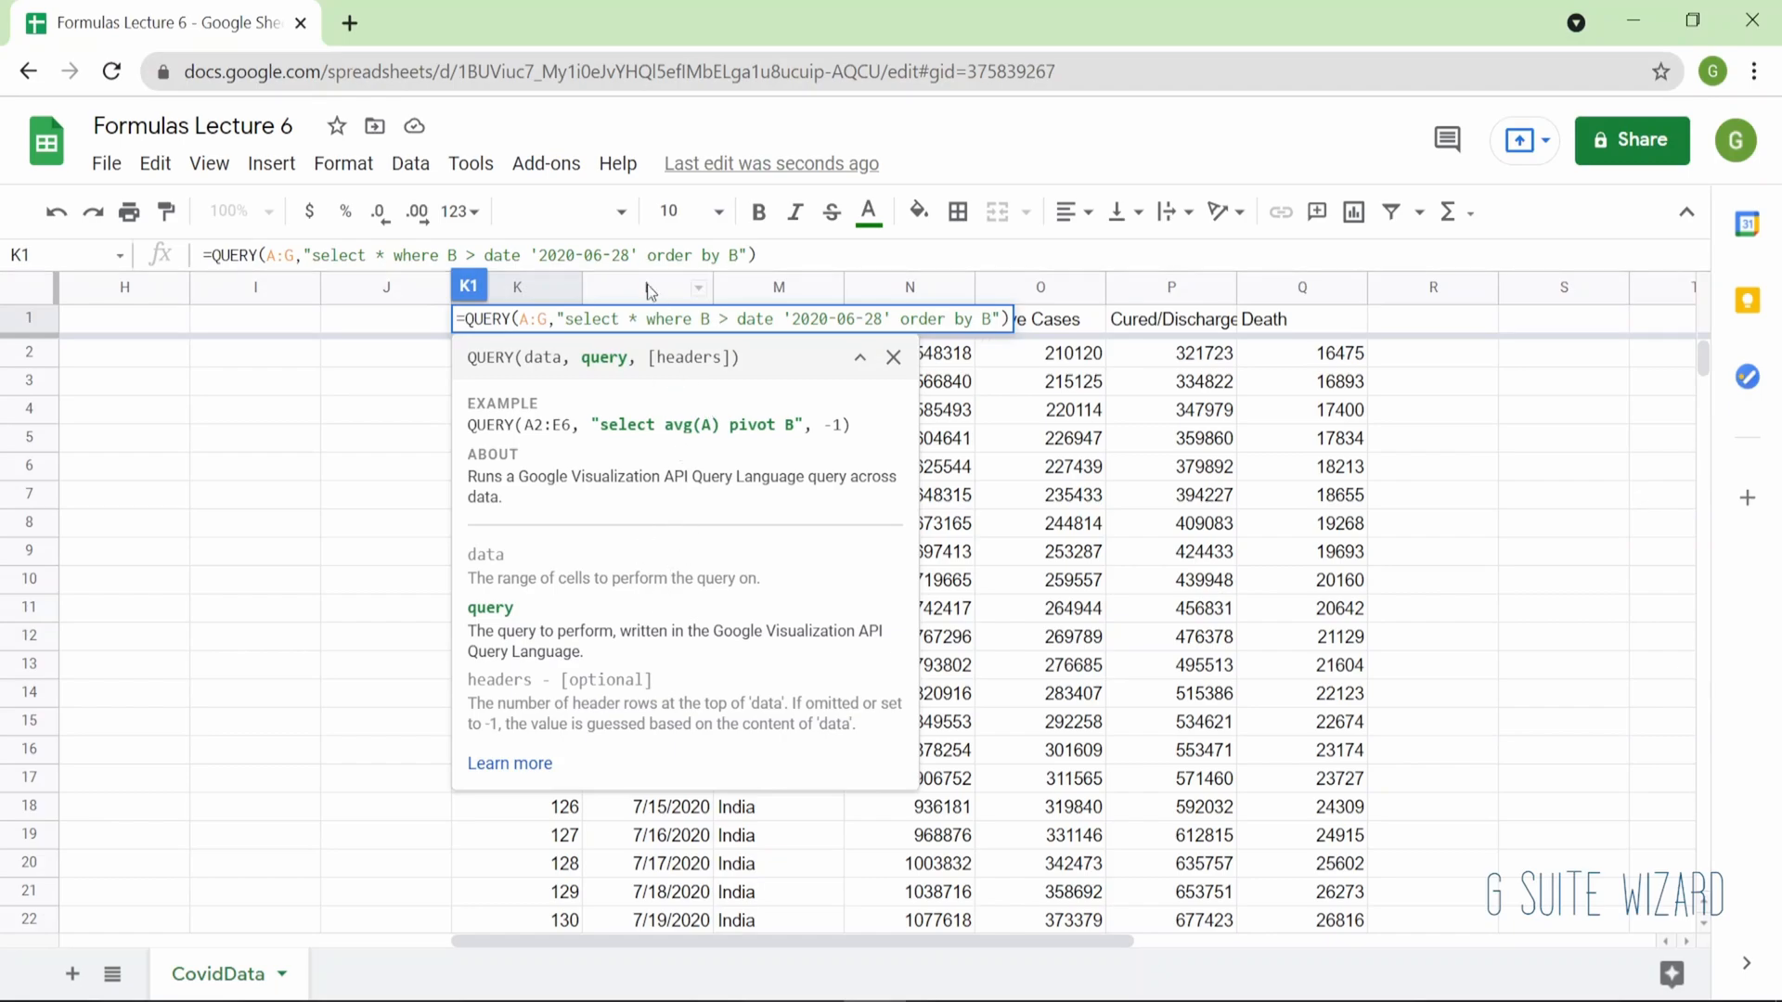
pyautogui.hscroll(-3, 466, 564)
pyautogui.hscroll(-10, 291, 502)
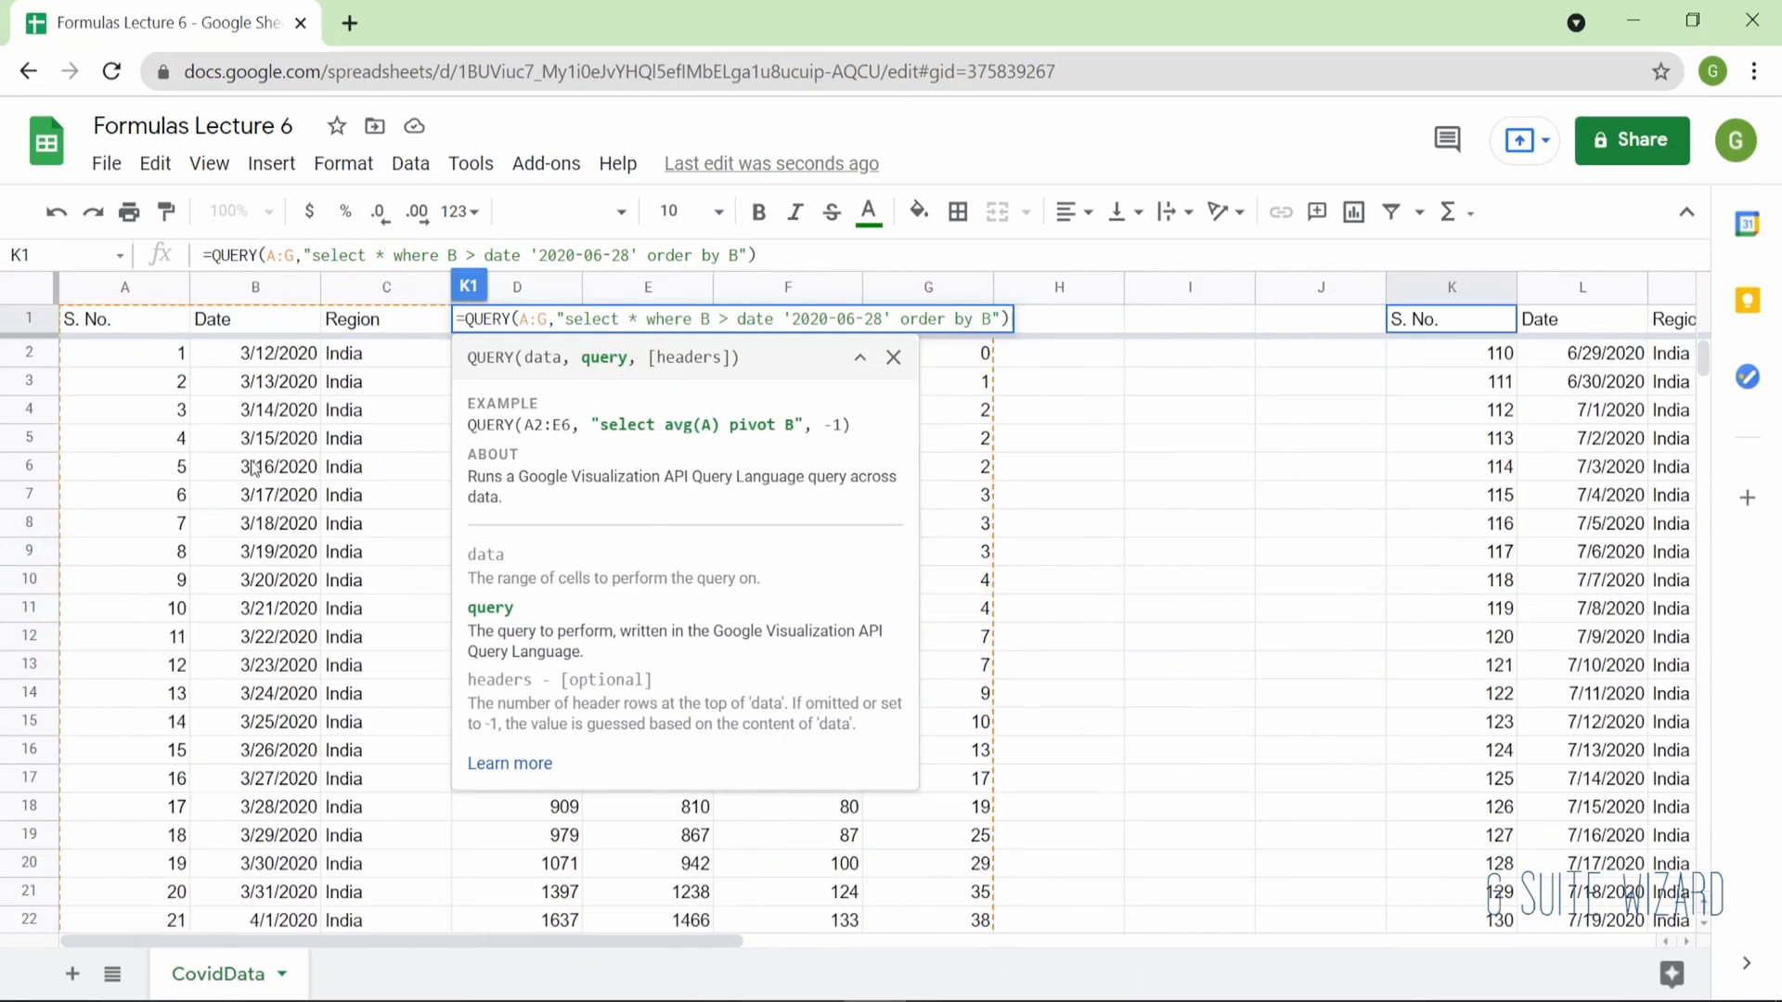
pyautogui.write('asc')
pyautogui.press('BackSpace')
pyautogui.press('BackSpace')
pyautogui.press('BackSpace')
pyautogui.write('desc')
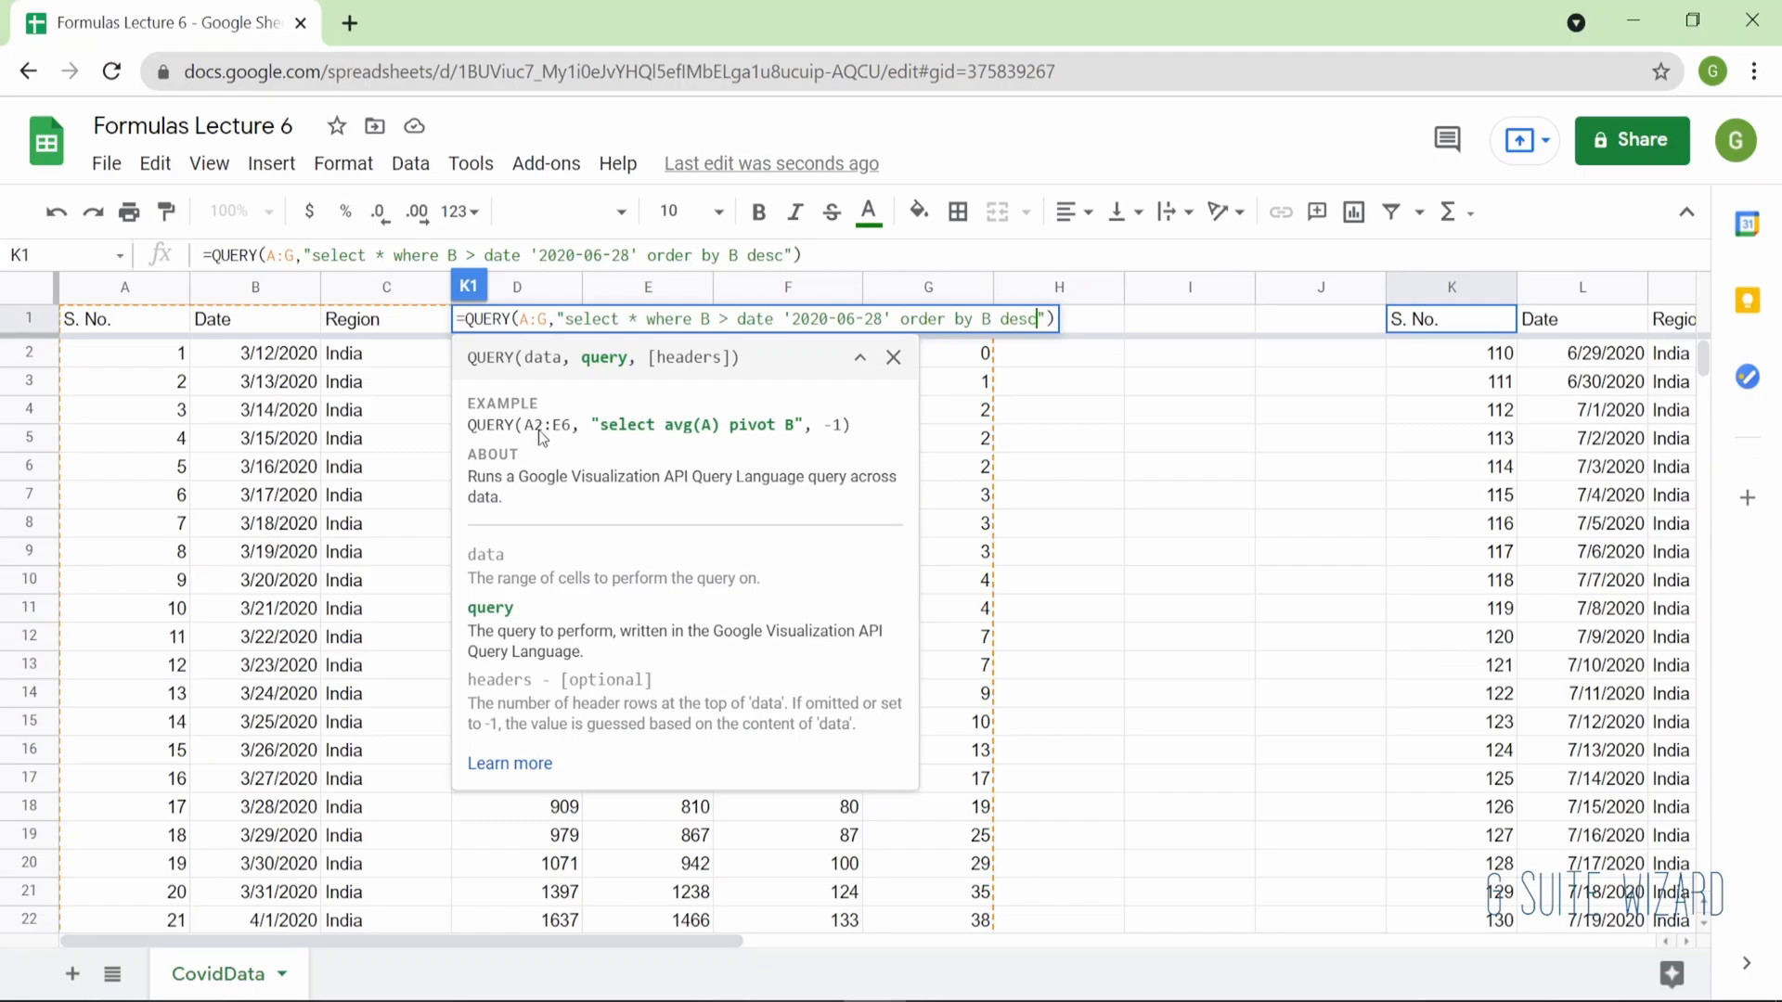
pyautogui.press('Return')
pyautogui.press('Up')
# Look through the query output's rows to examine how the Date column is sorted.
pyautogui.hscroll(5, 713, 592)
pyautogui.scroll(-15, 713, 592)
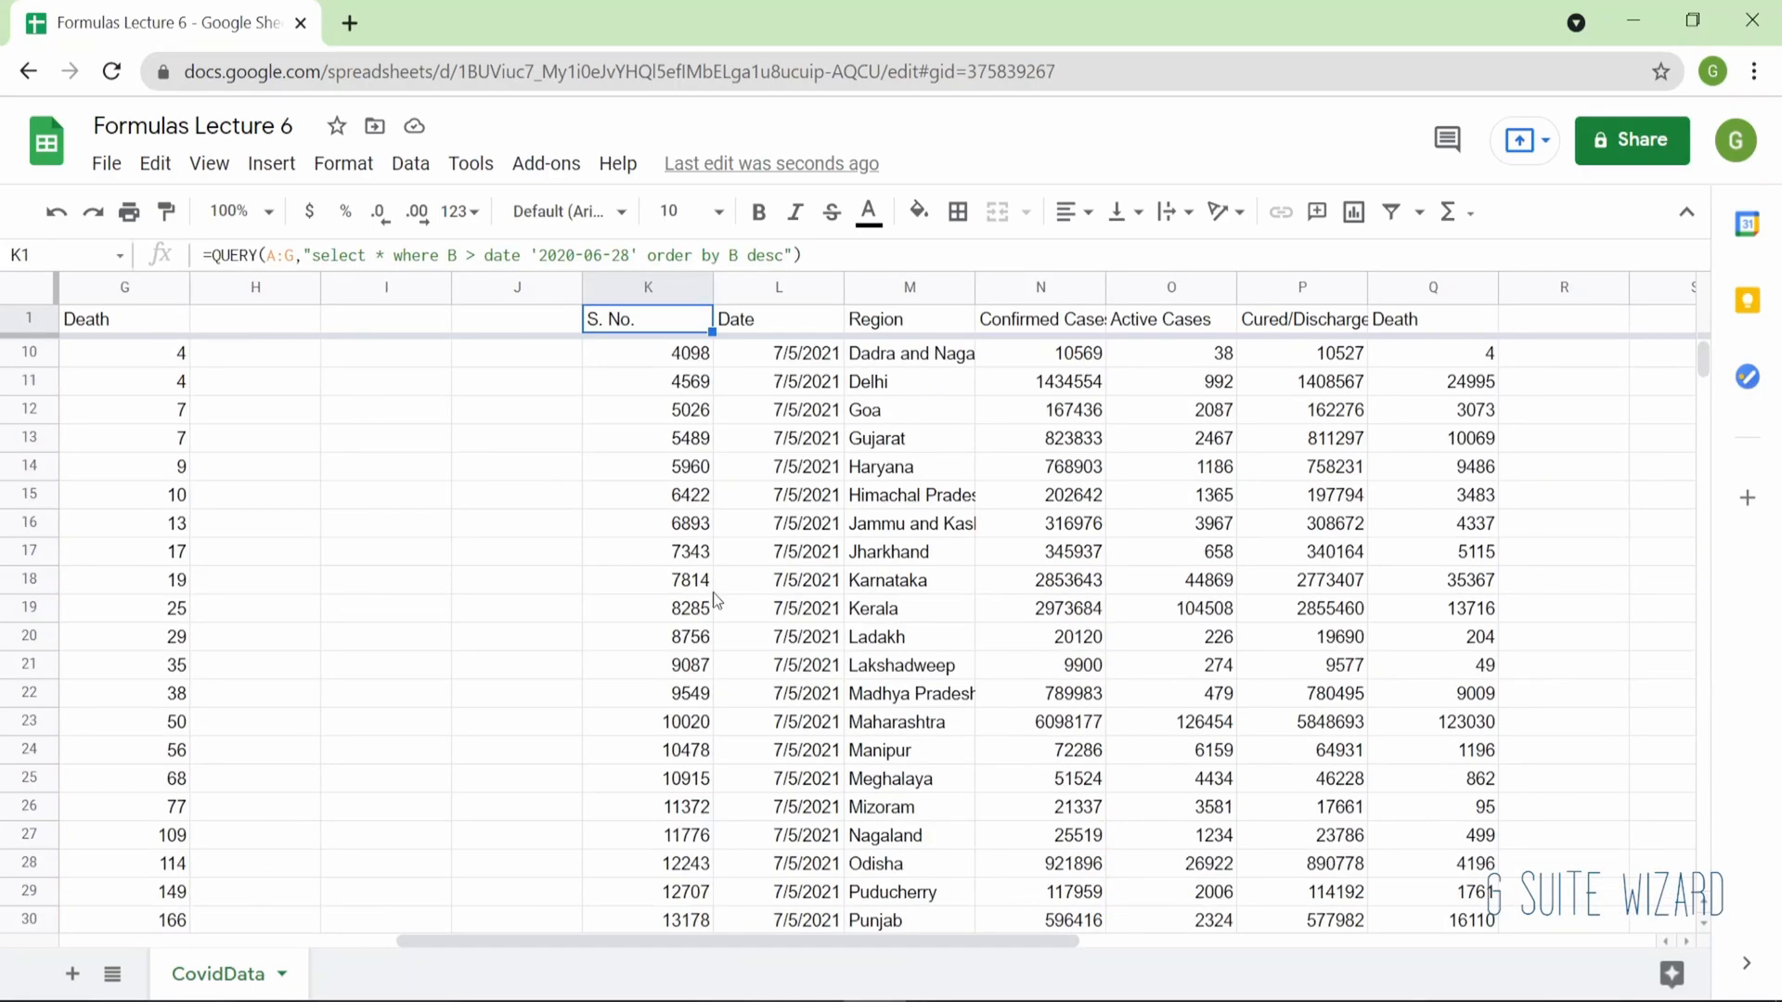
pyautogui.hscroll(-1, 713, 592)
pyautogui.scroll(-20, 715, 600)
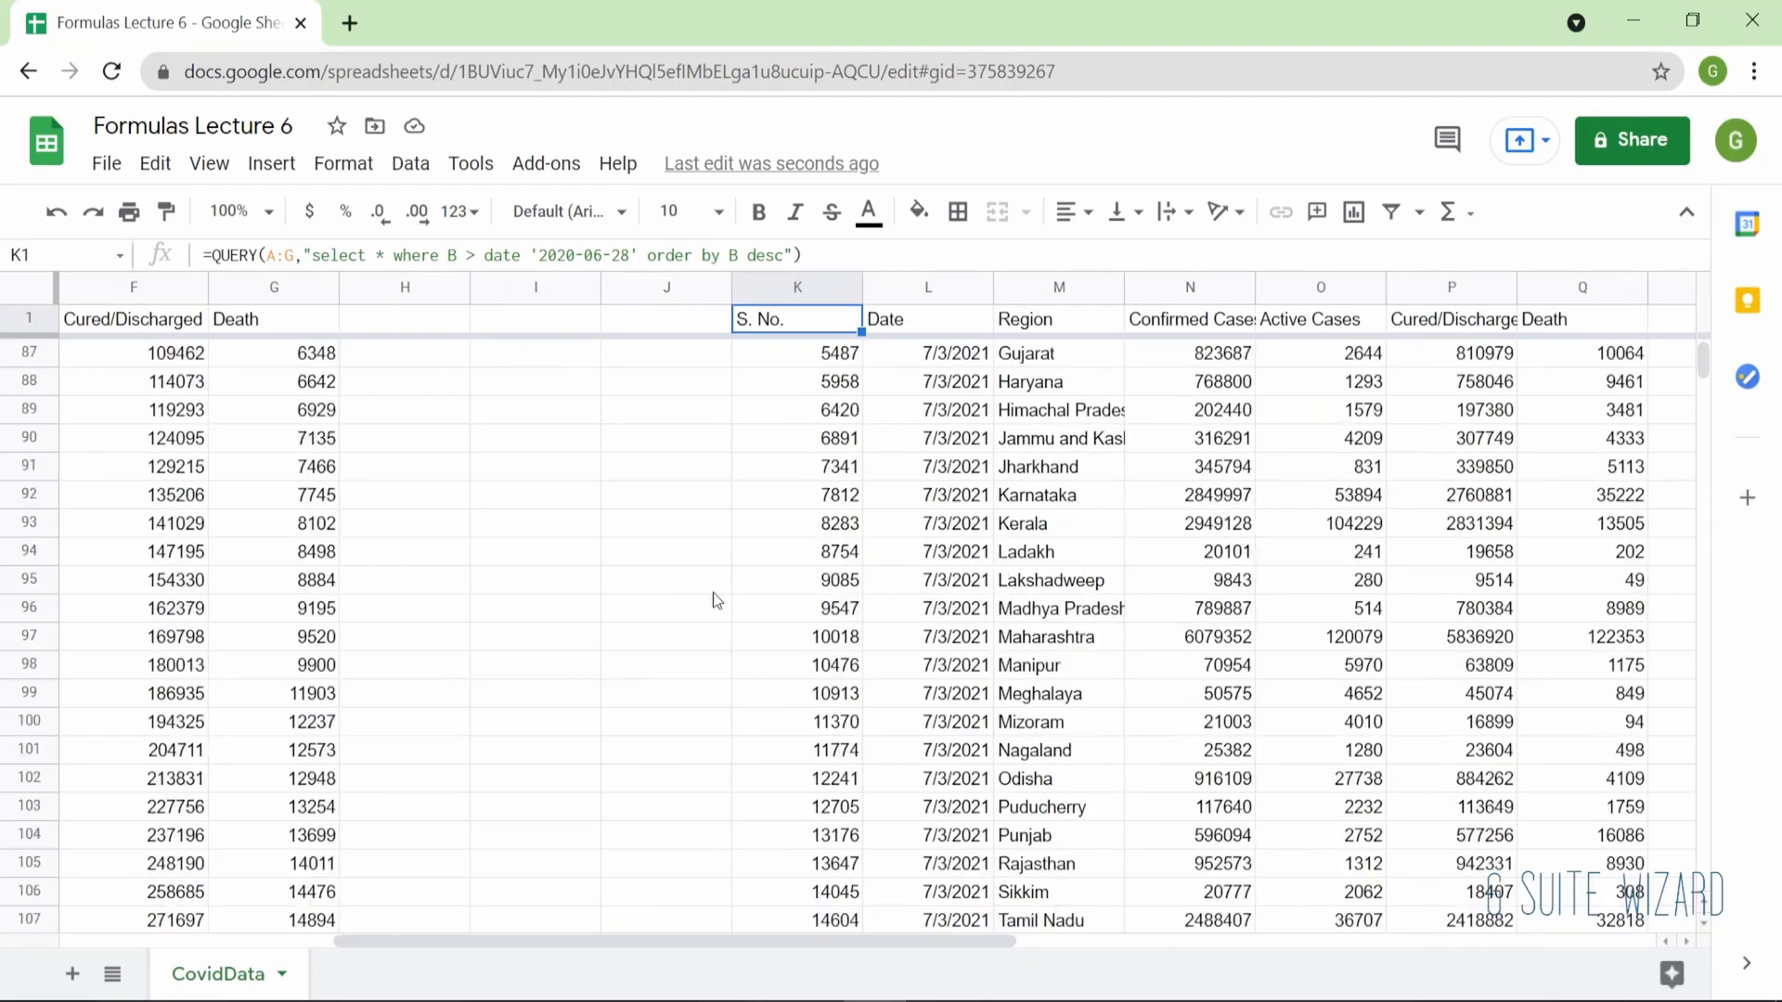
pyautogui.scroll(20, 716, 599)
pyautogui.scroll(-20, 715, 594)
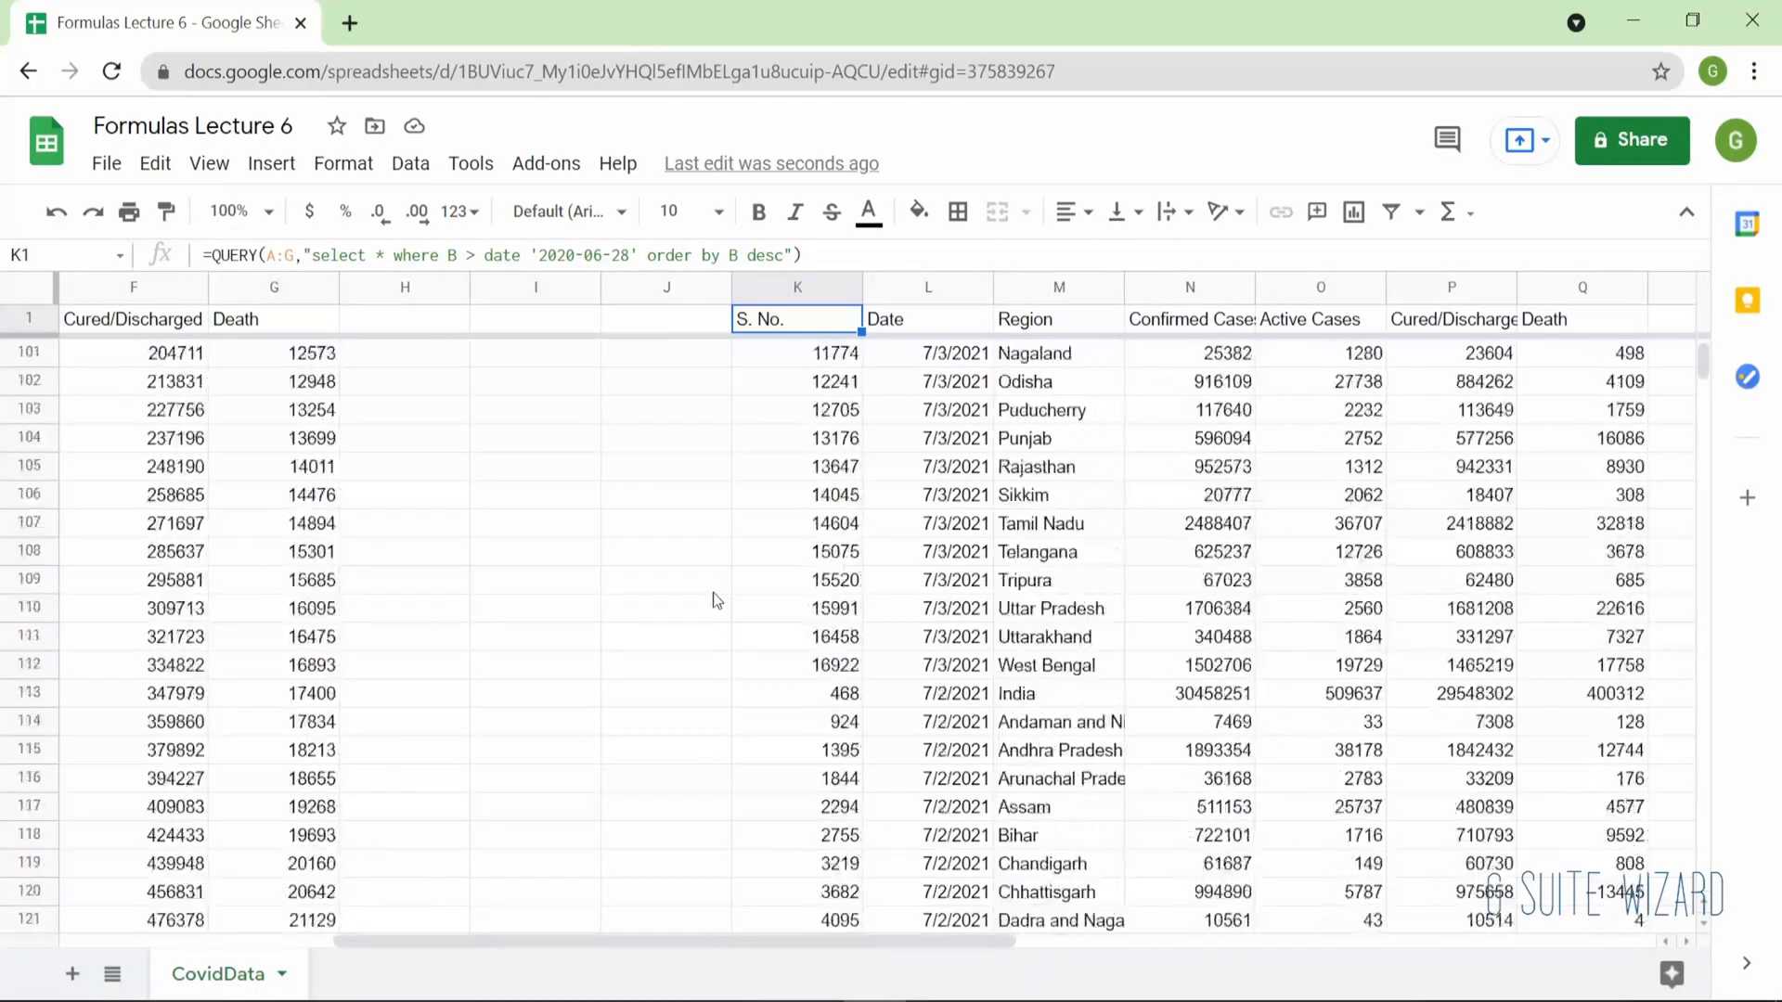
pyautogui.scroll(20, 713, 592)
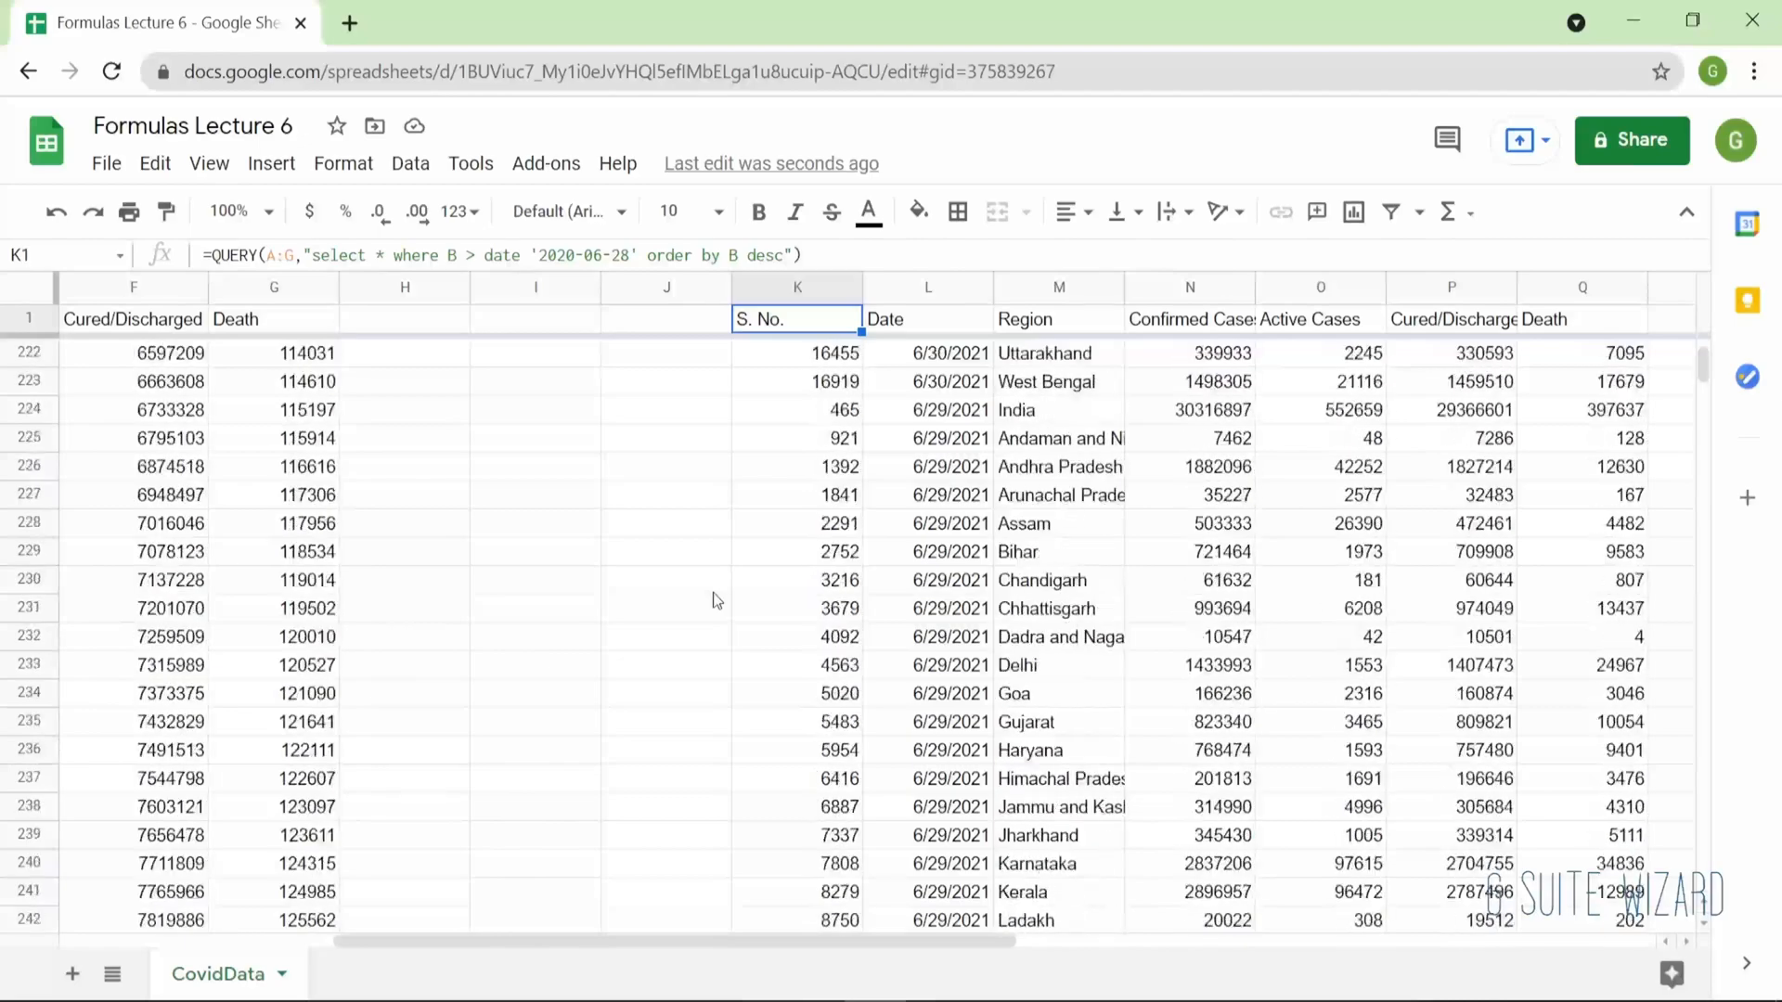
# Change the sort direction in K1's query to asc.
pyautogui.press('Return')
pyautogui.press('Left')
pyautogui.press('Left')
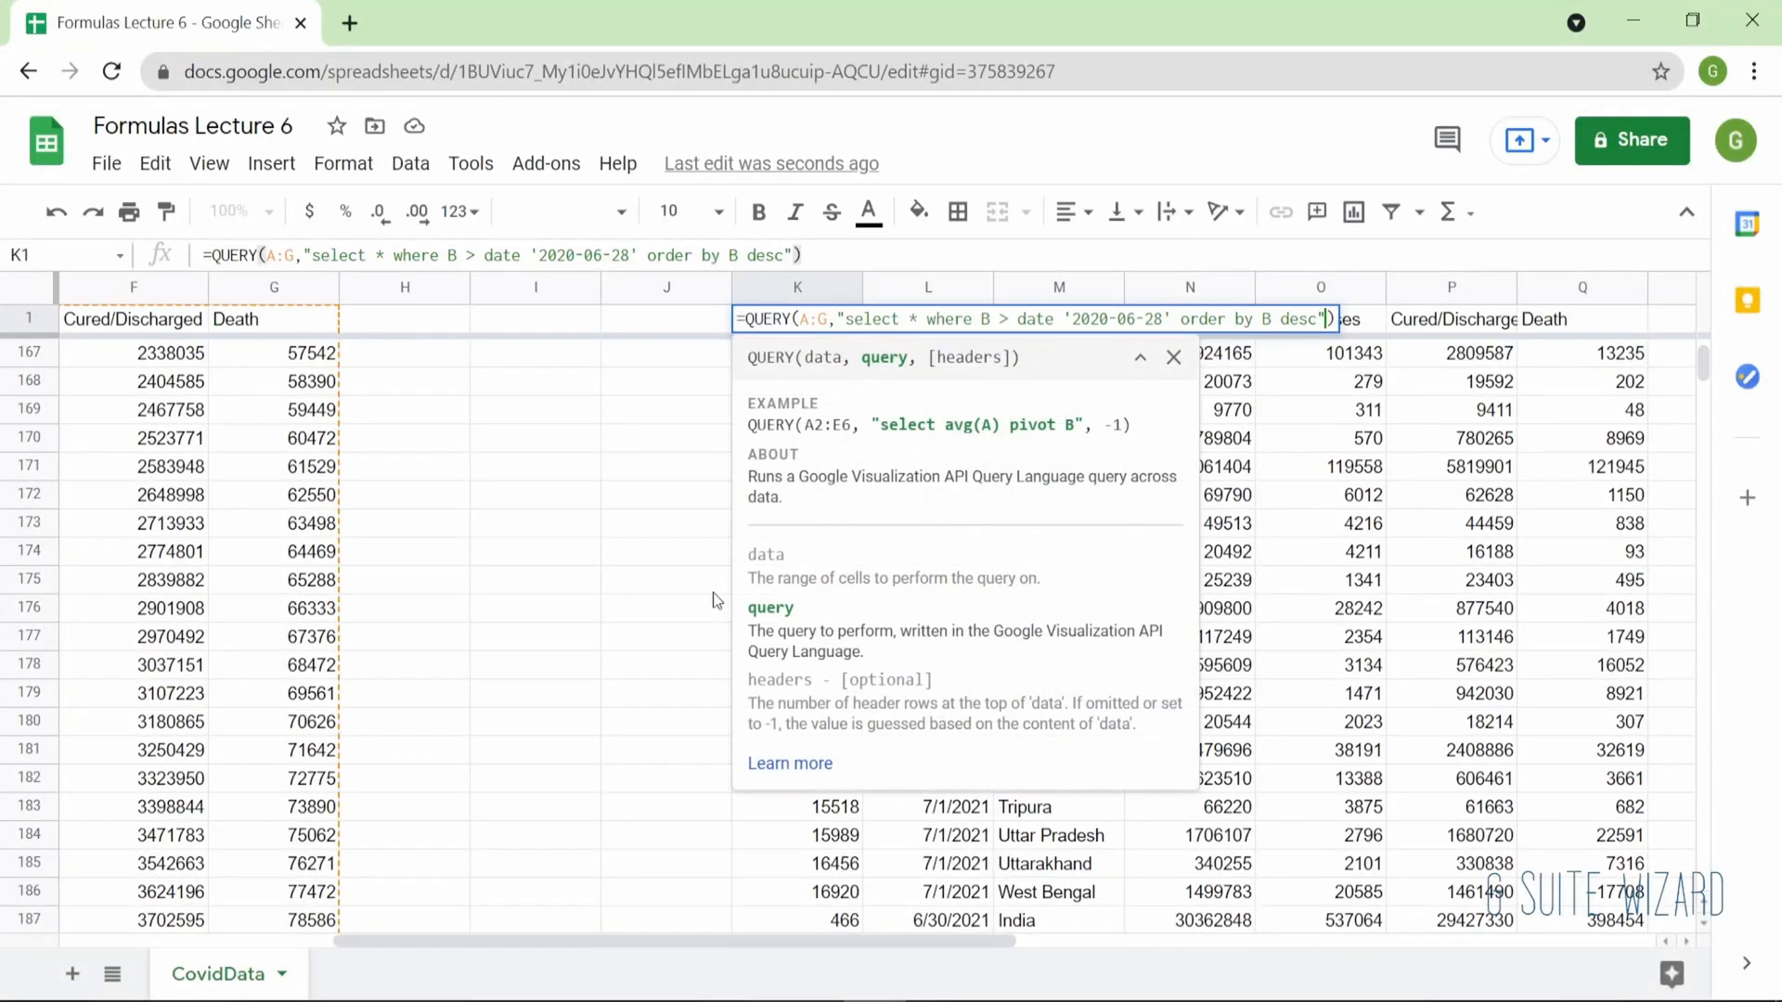
pyautogui.press('BackSpace')
pyautogui.press('BackSpace')
pyautogui.press('BackSpace')
pyautogui.press('BackSpace')
pyautogui.write('asc')
pyautogui.press('Return')
pyautogui.press('Down')
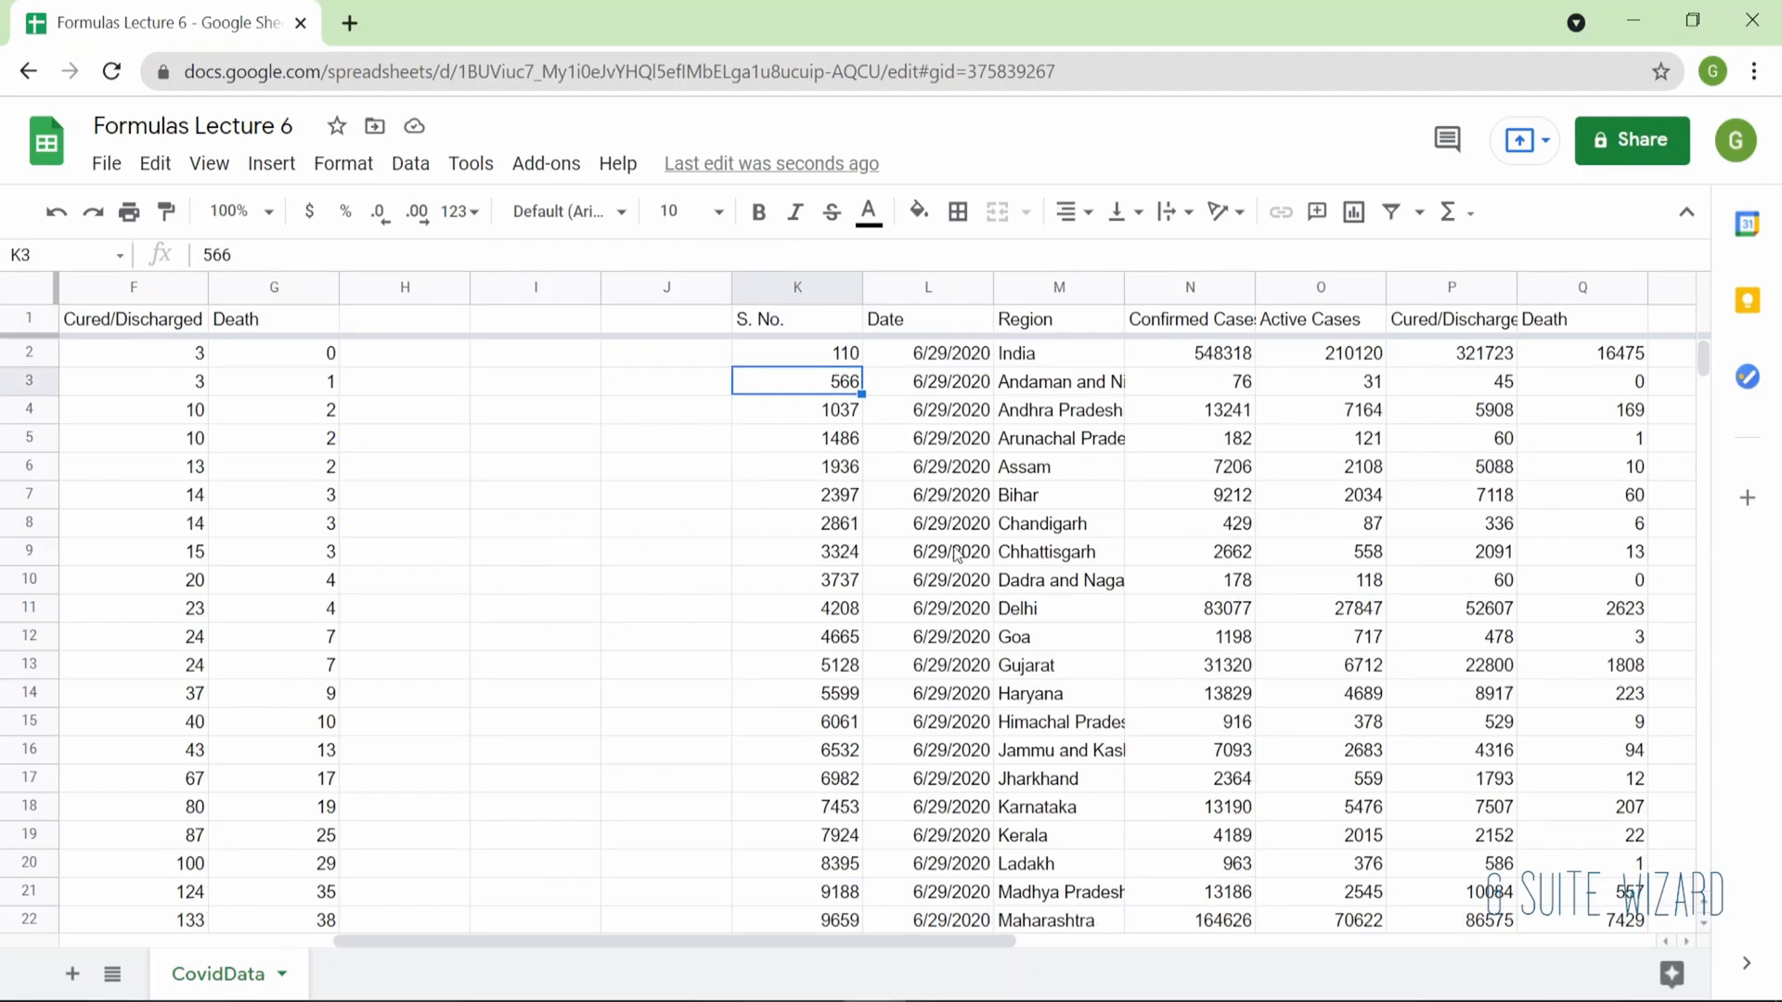
# Replace the asterisk in K1's query with B, C, D so it returns only Date, Region and Confirmed Cases.
pyautogui.hscroll(3, 955, 557)
pyautogui.scroll(-2, 954, 556)
pyautogui.scroll(2, 954, 557)
pyautogui.press('Up')
pyautogui.press('Up')
pyautogui.press('F2')
pyautogui.press('Left')
pyautogui.press('Left')
pyautogui.press('Left')
pyautogui.press('Left')
pyautogui.press('Left')
pyautogui.press('Left')
pyautogui.press('Left')
pyautogui.press('Left')
pyautogui.press('Left')
pyautogui.press('Left')
pyautogui.press('Left')
pyautogui.press('Left')
pyautogui.press('Left')
pyautogui.press('Left')
pyautogui.press('Left')
pyautogui.press('Left')
pyautogui.press('Left')
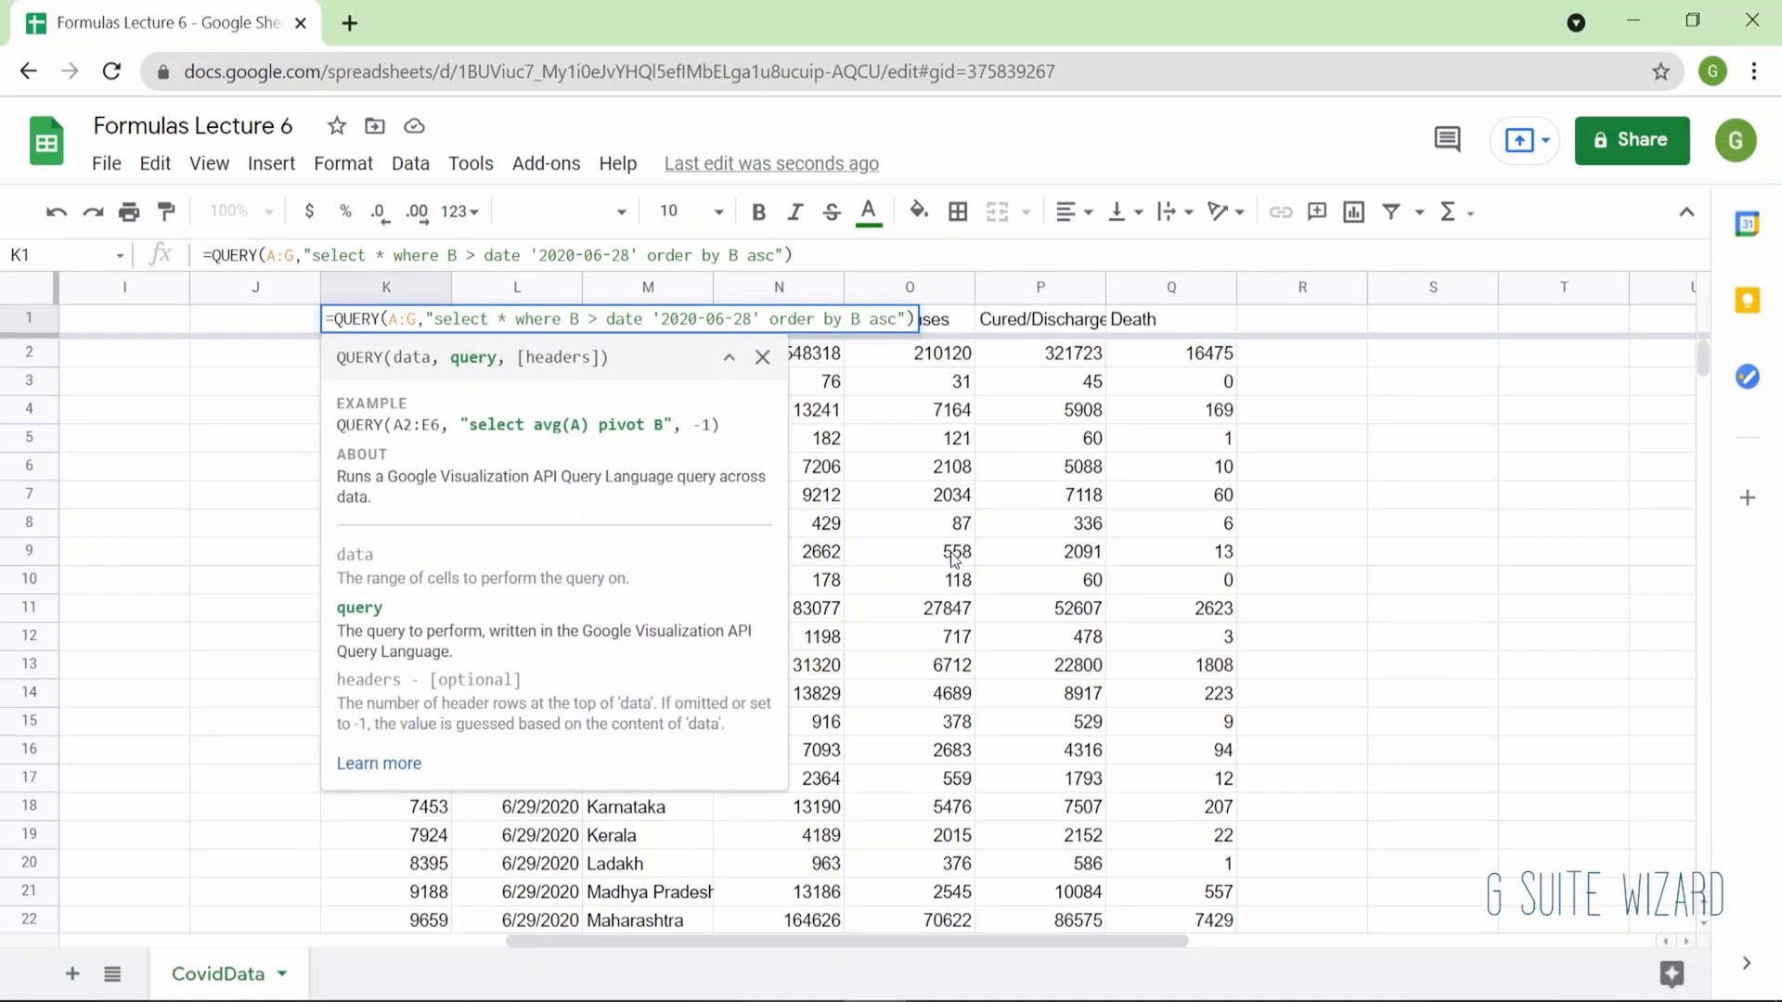
pyautogui.press('BackSpace')
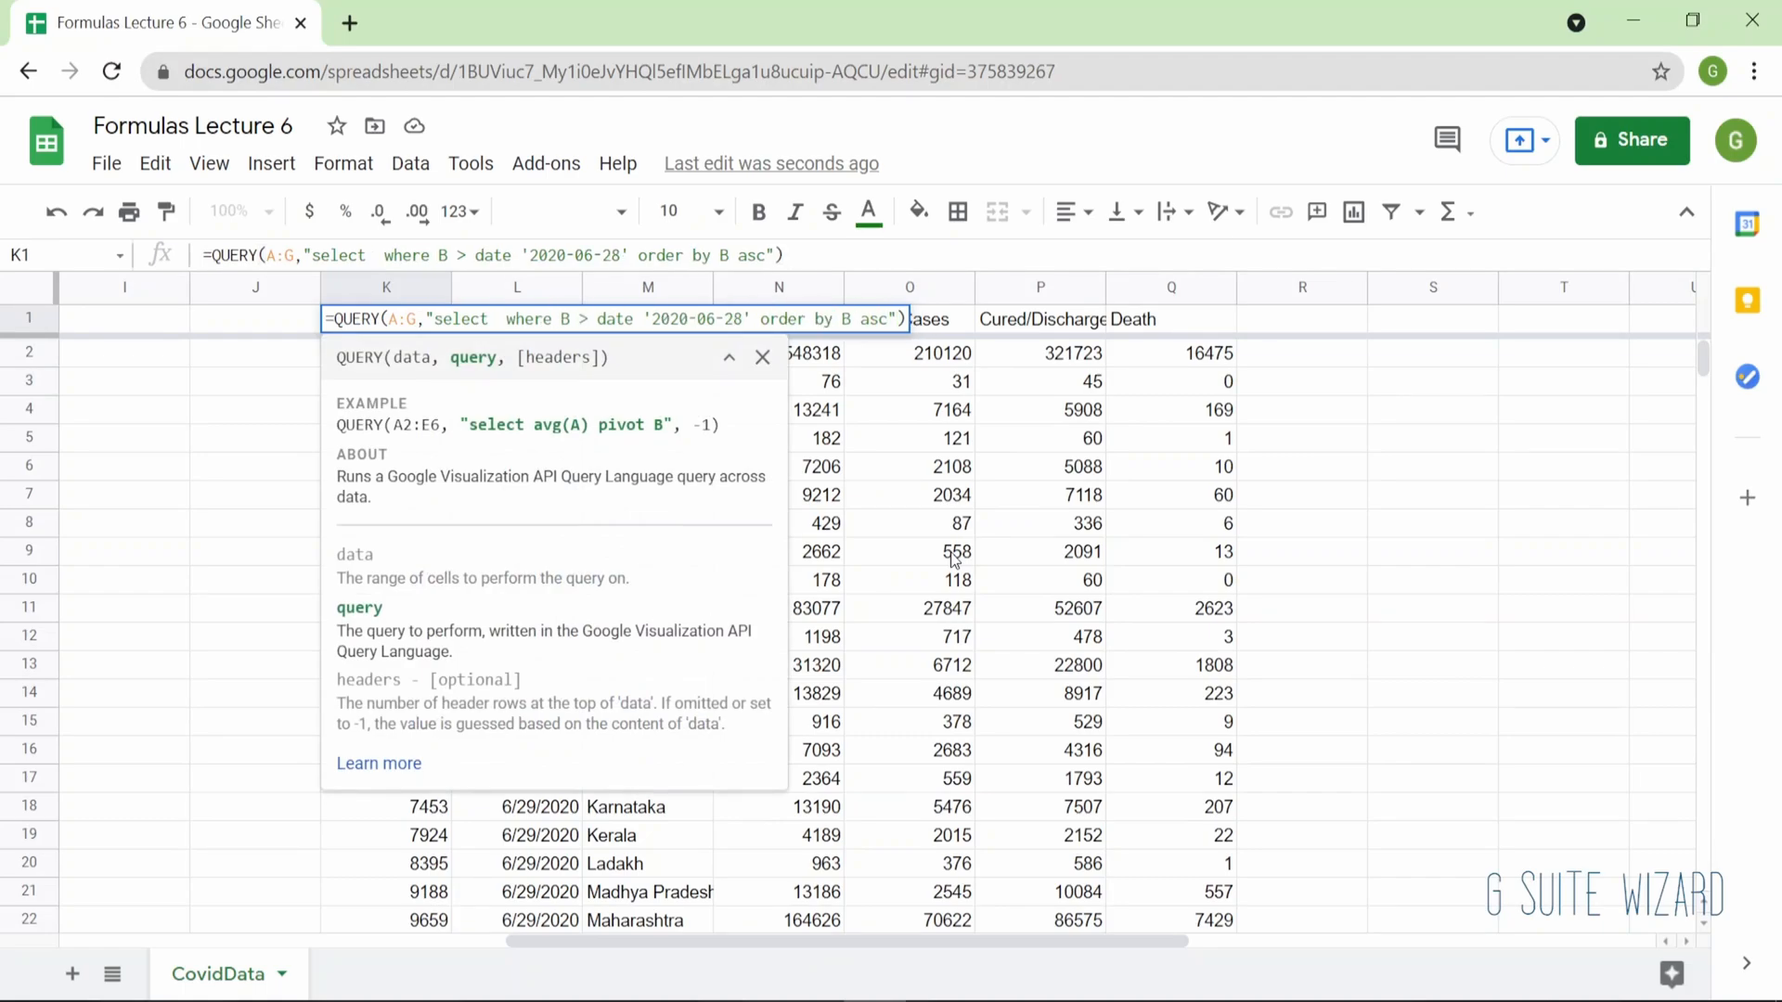
pyautogui.hscroll(-8, 1000, 574)
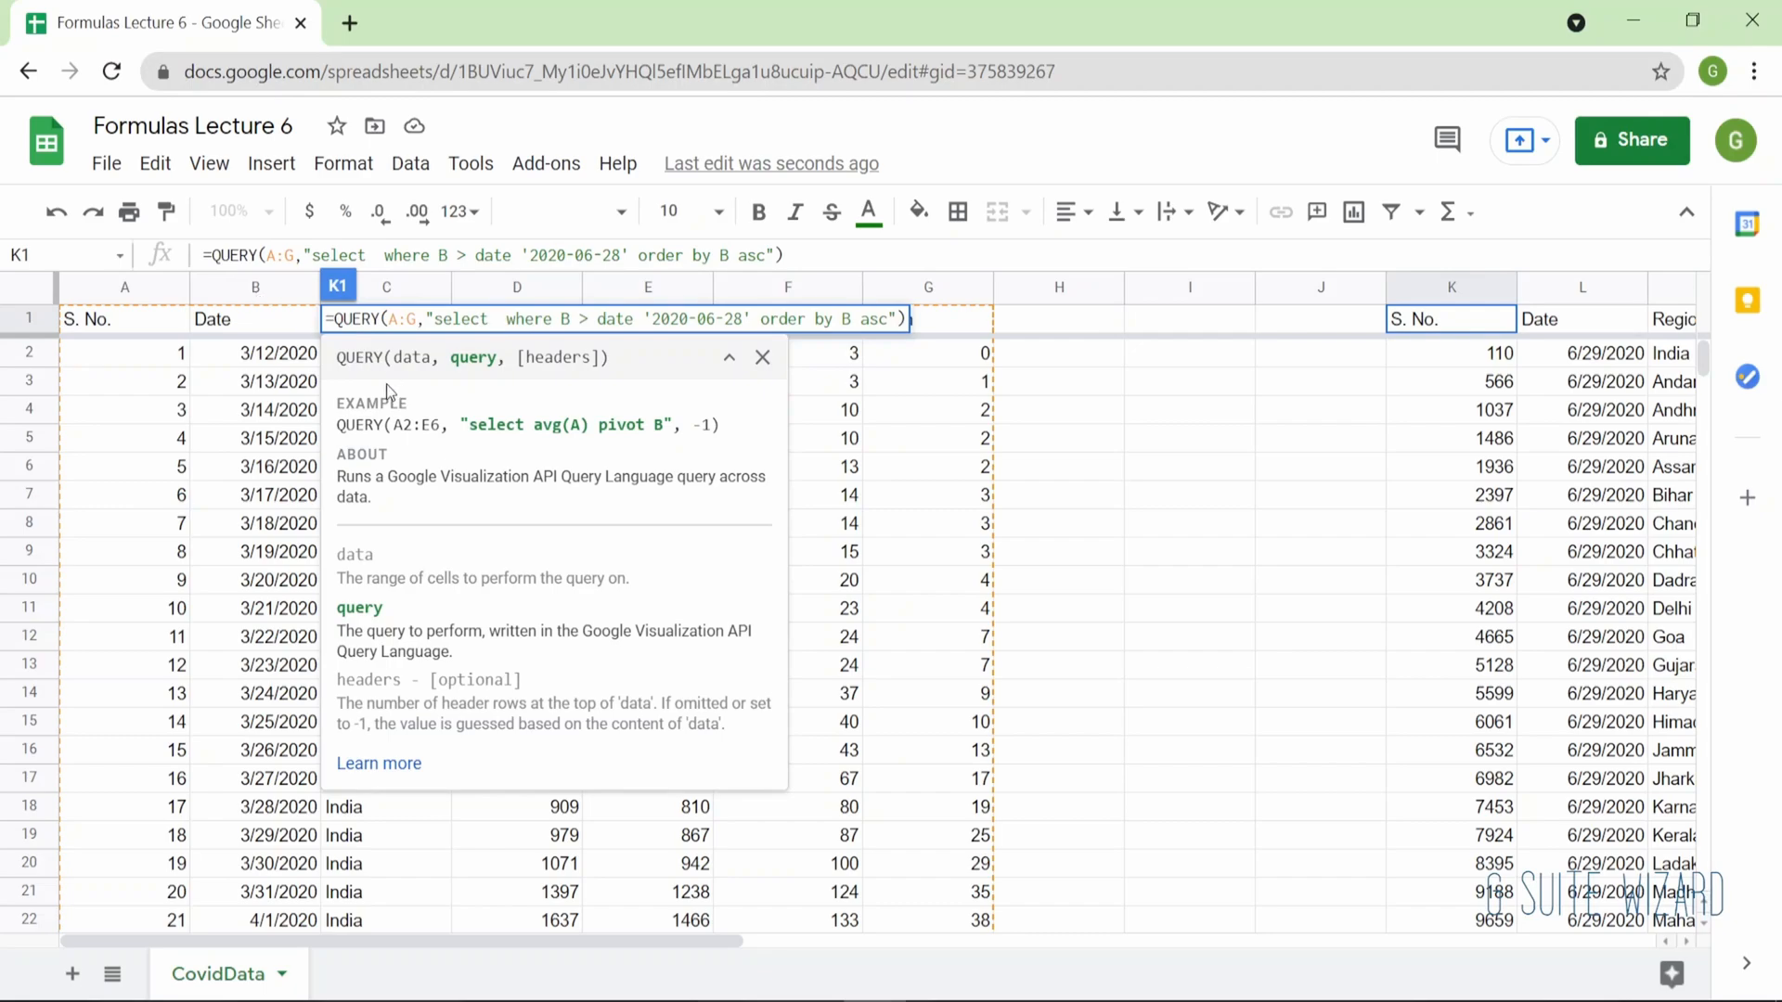
pyautogui.hscroll(2, 275, 353)
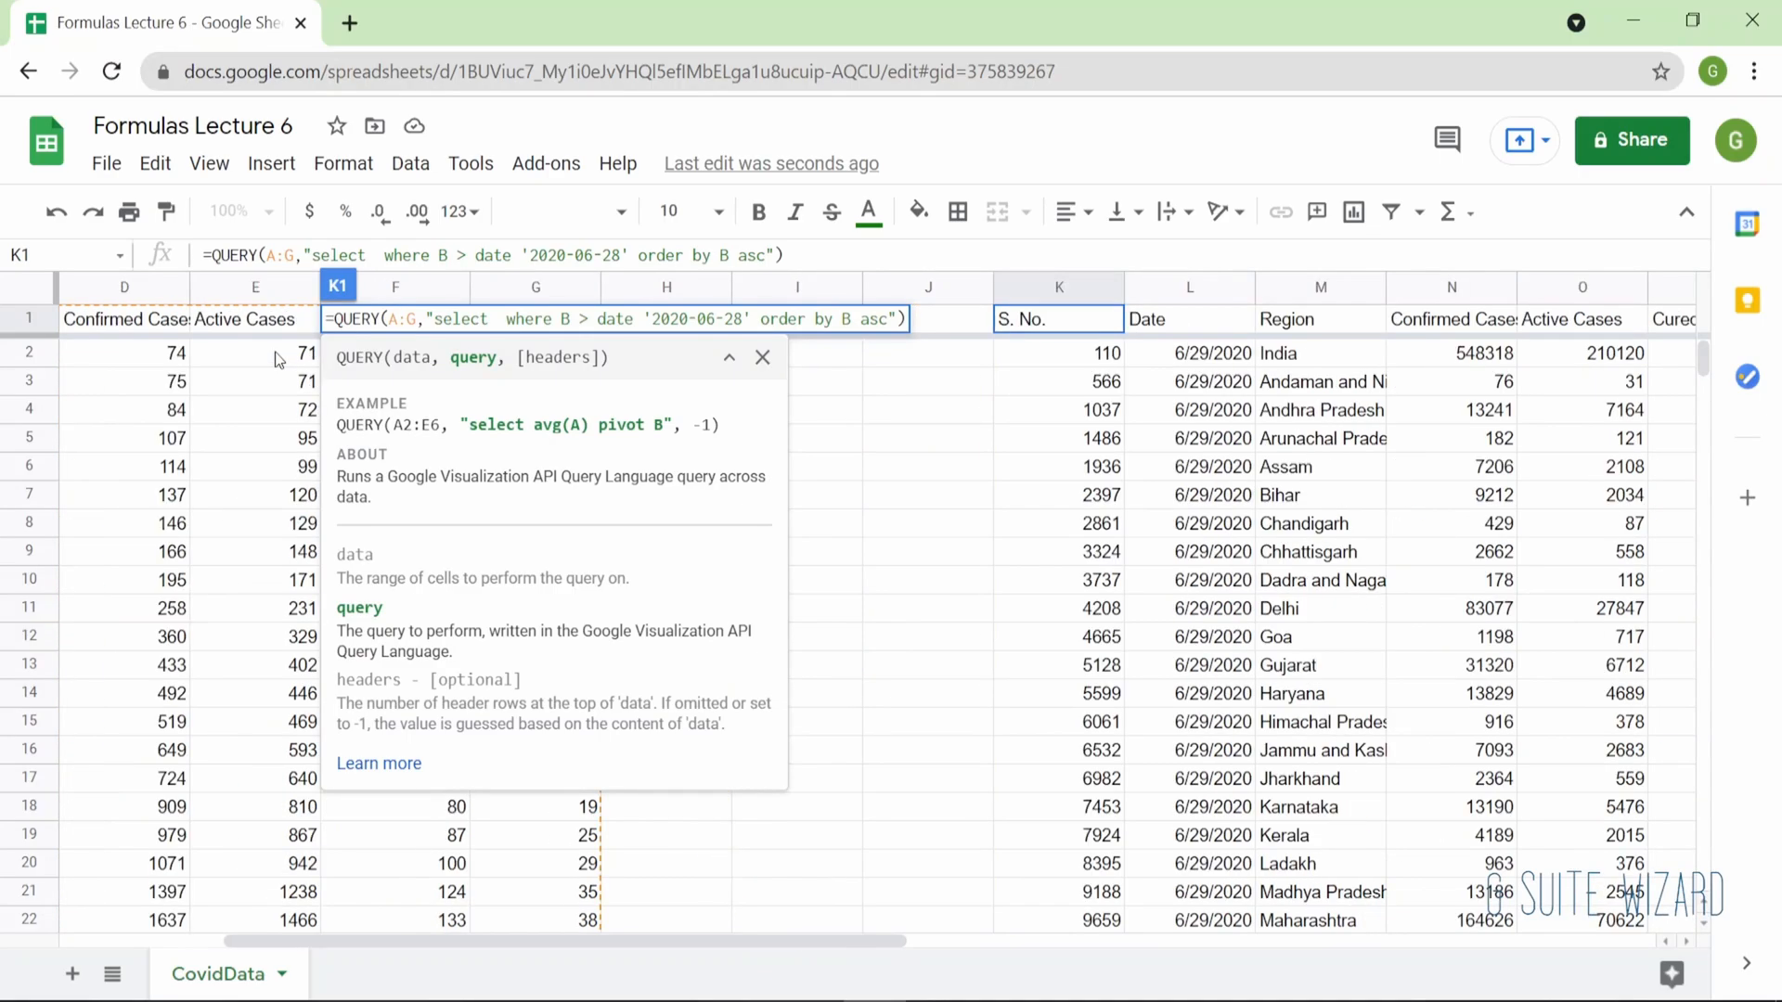
pyautogui.hscroll(-2, 275, 352)
pyautogui.hscroll(4, 275, 353)
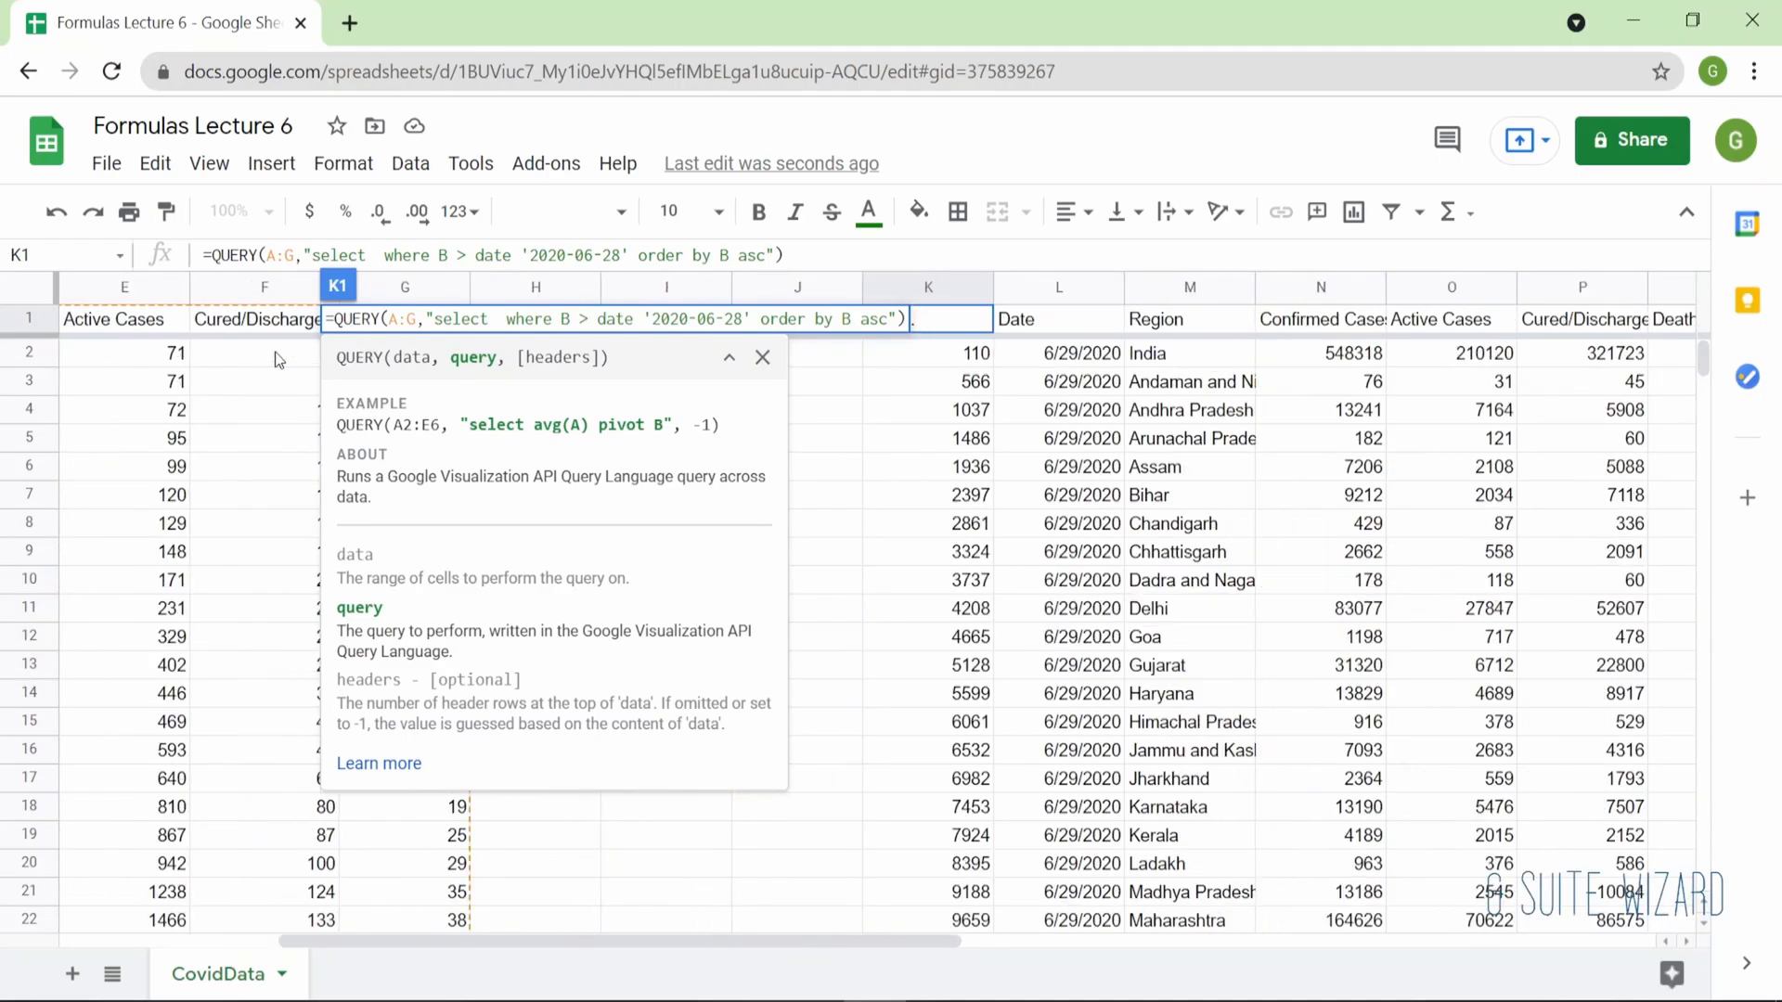
pyautogui.write('B')
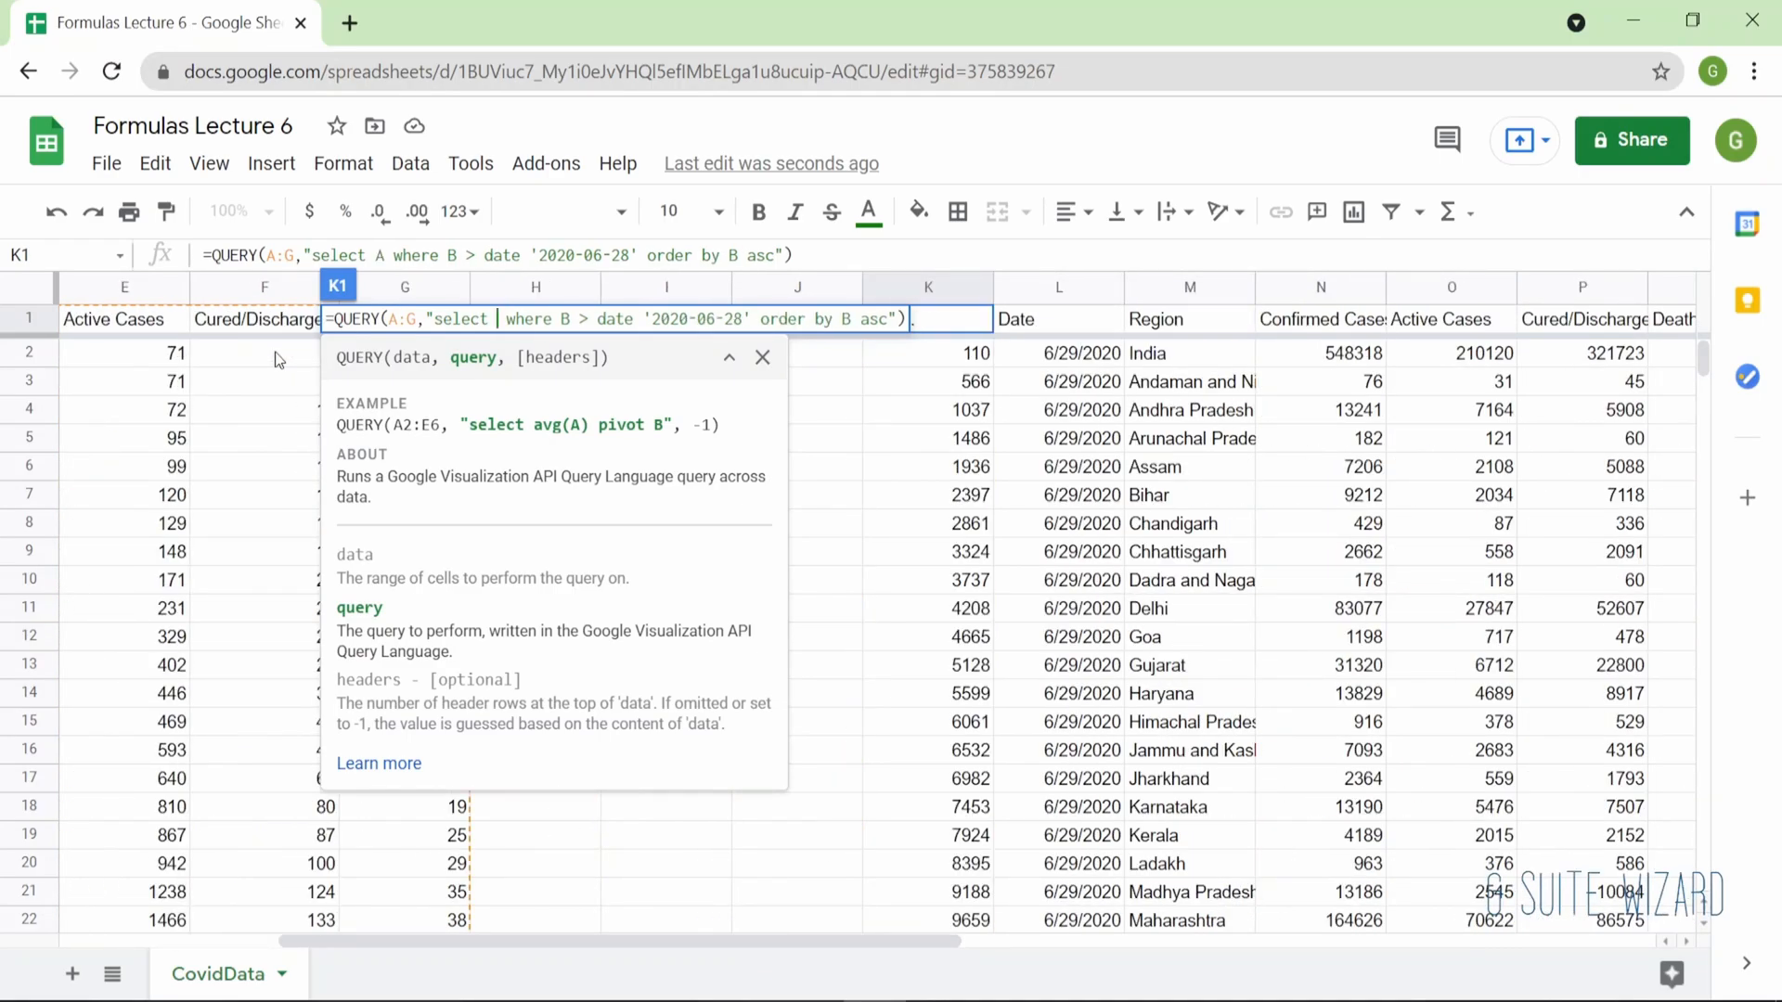
pyautogui.write(', ')
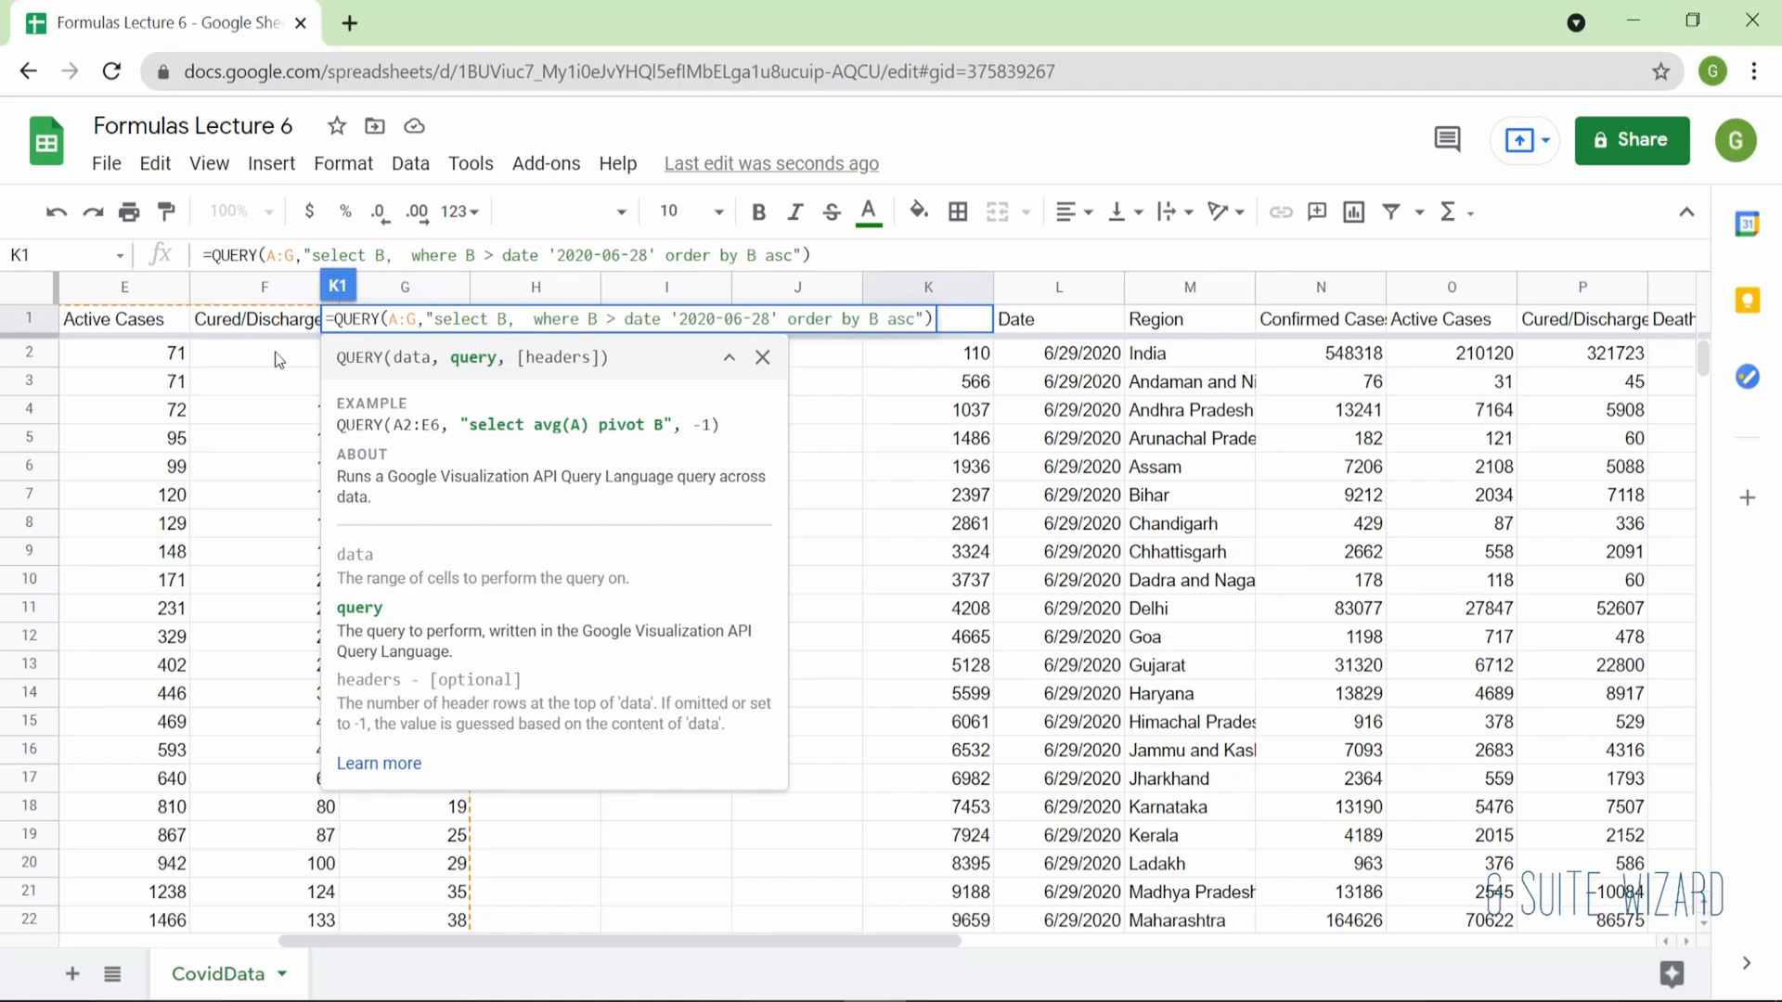
pyautogui.write('C, ')
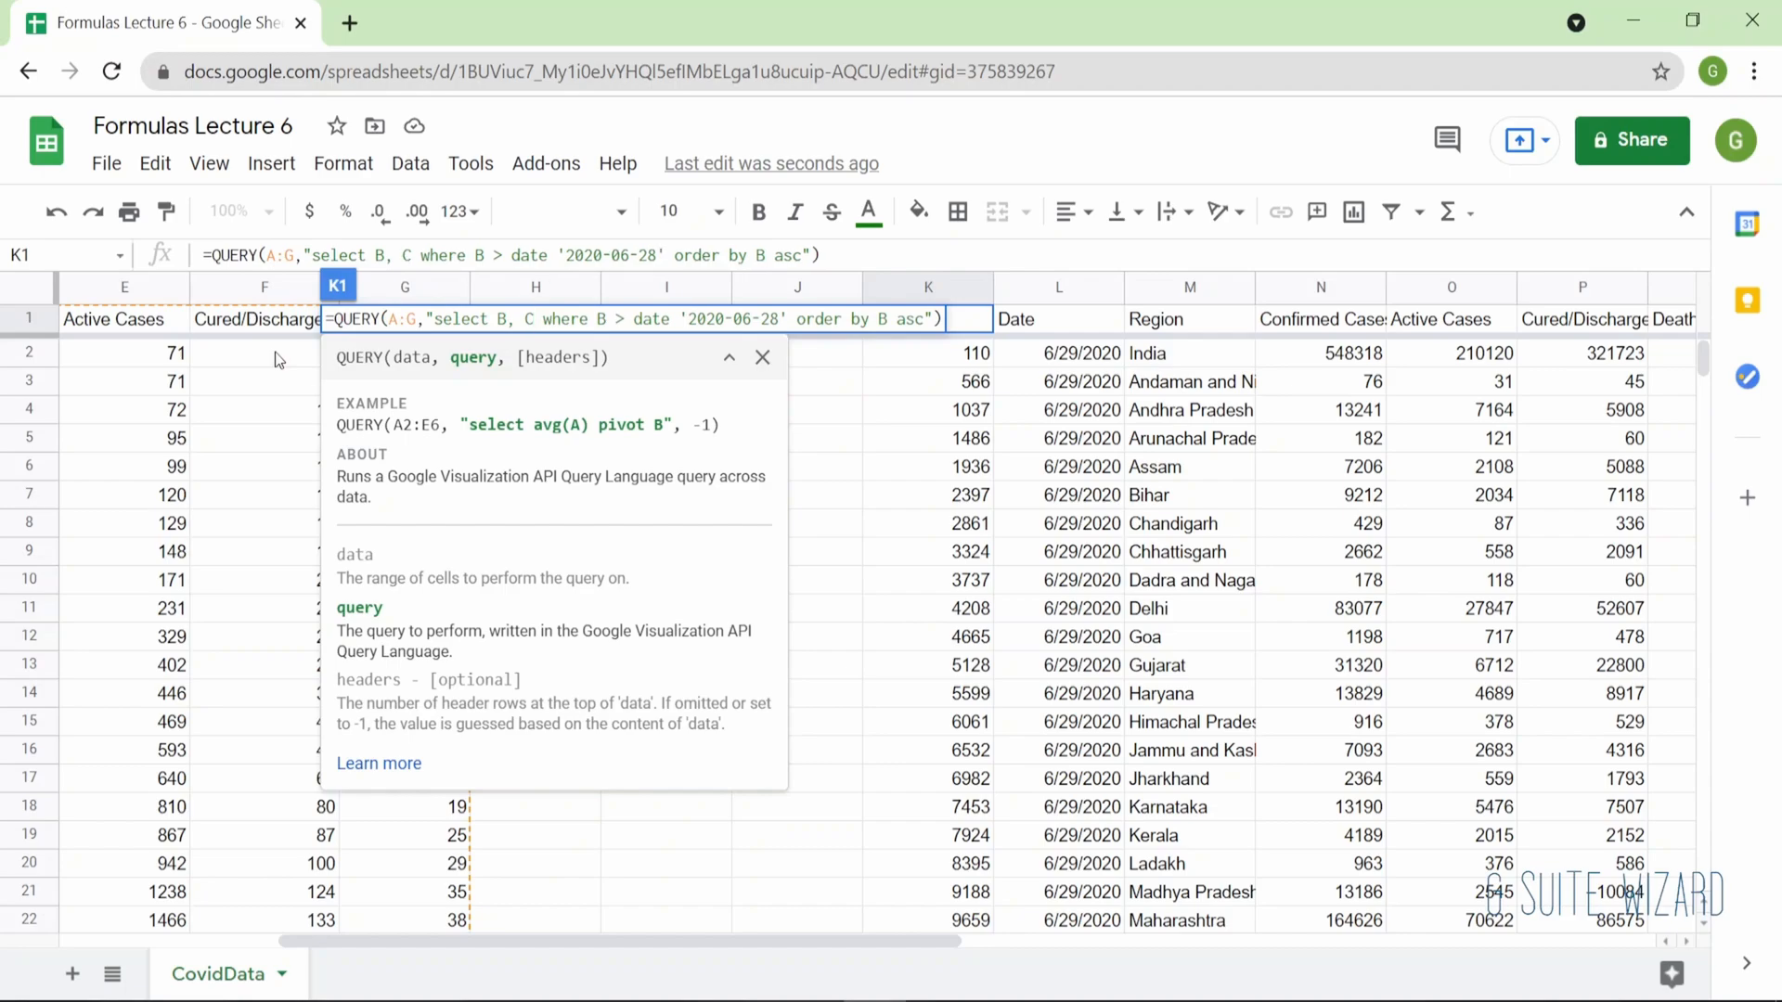
pyautogui.write('D')
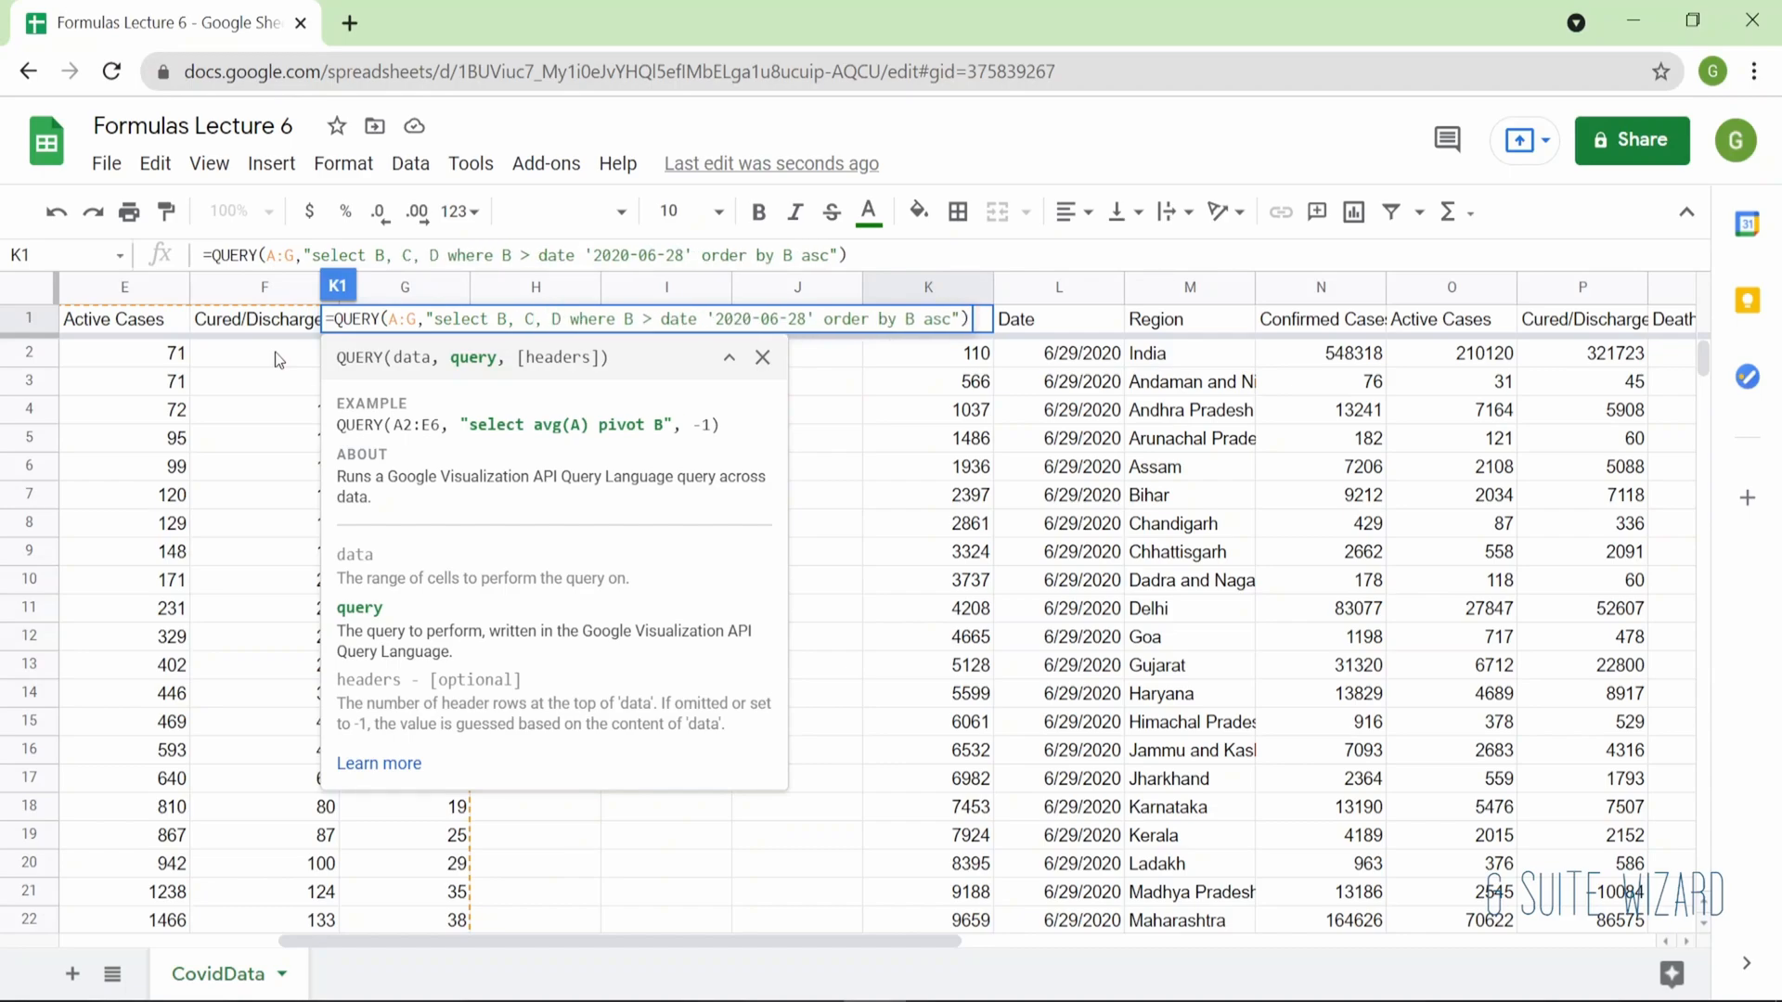
pyautogui.press('Return')
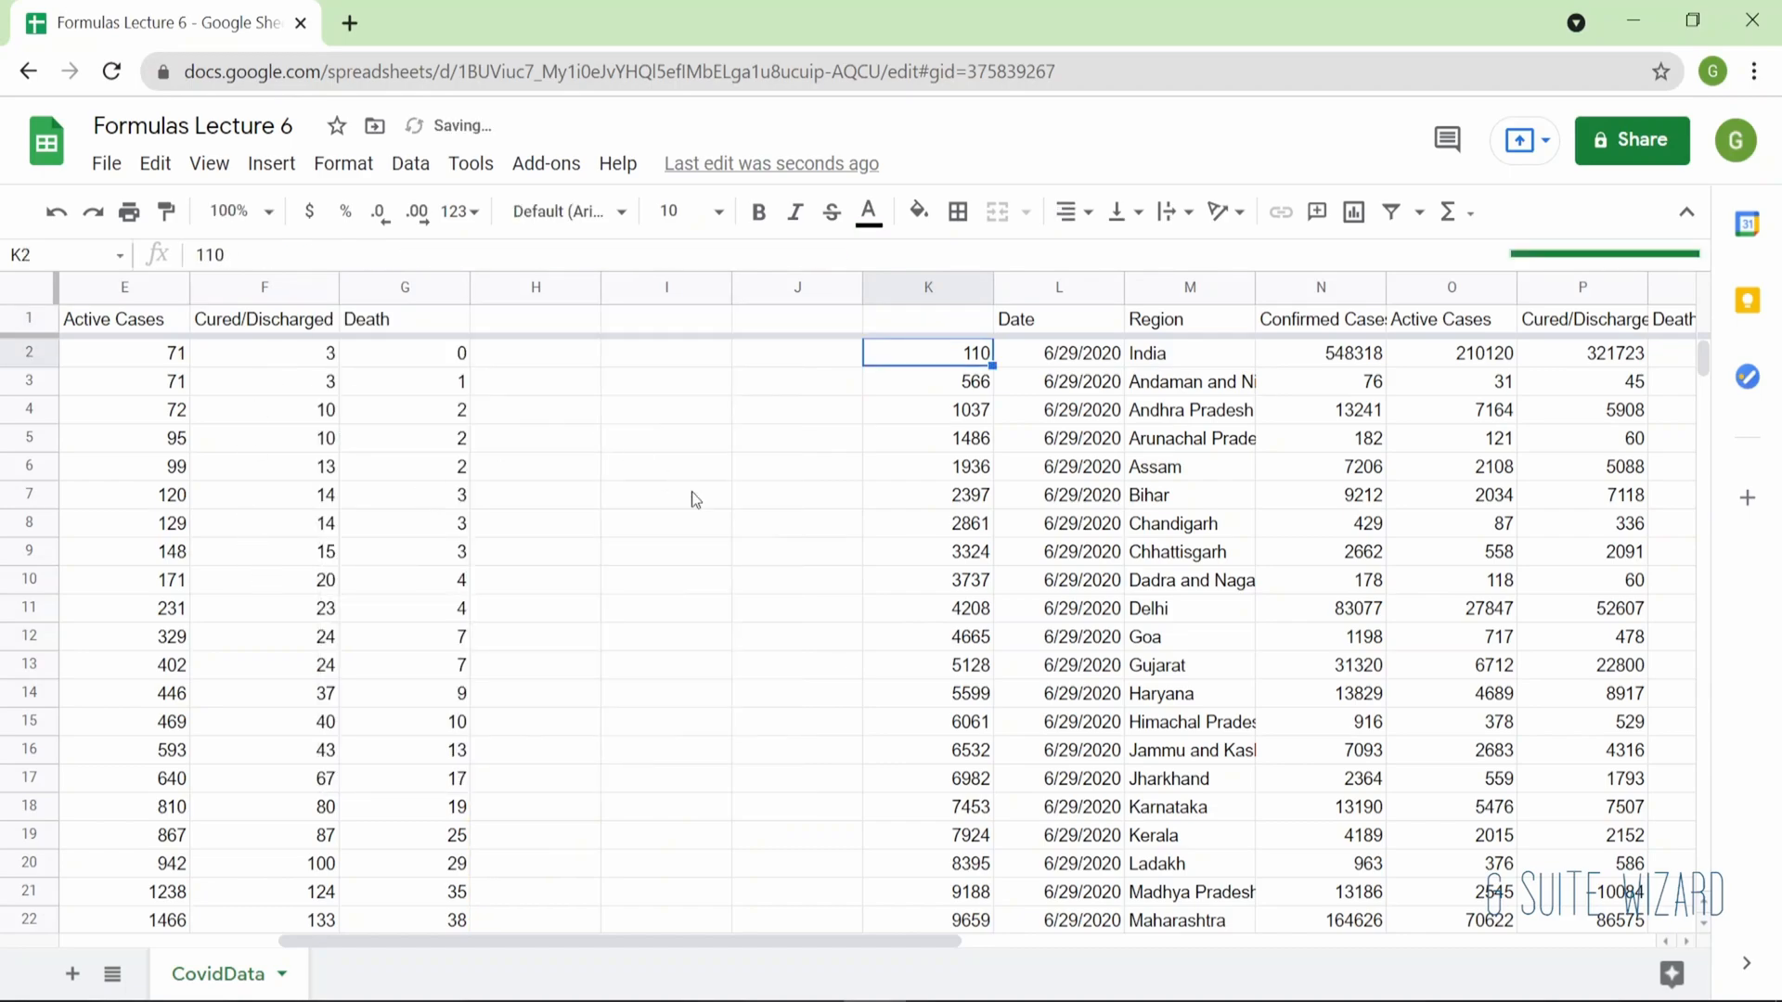
pyautogui.hscroll(3, 726, 520)
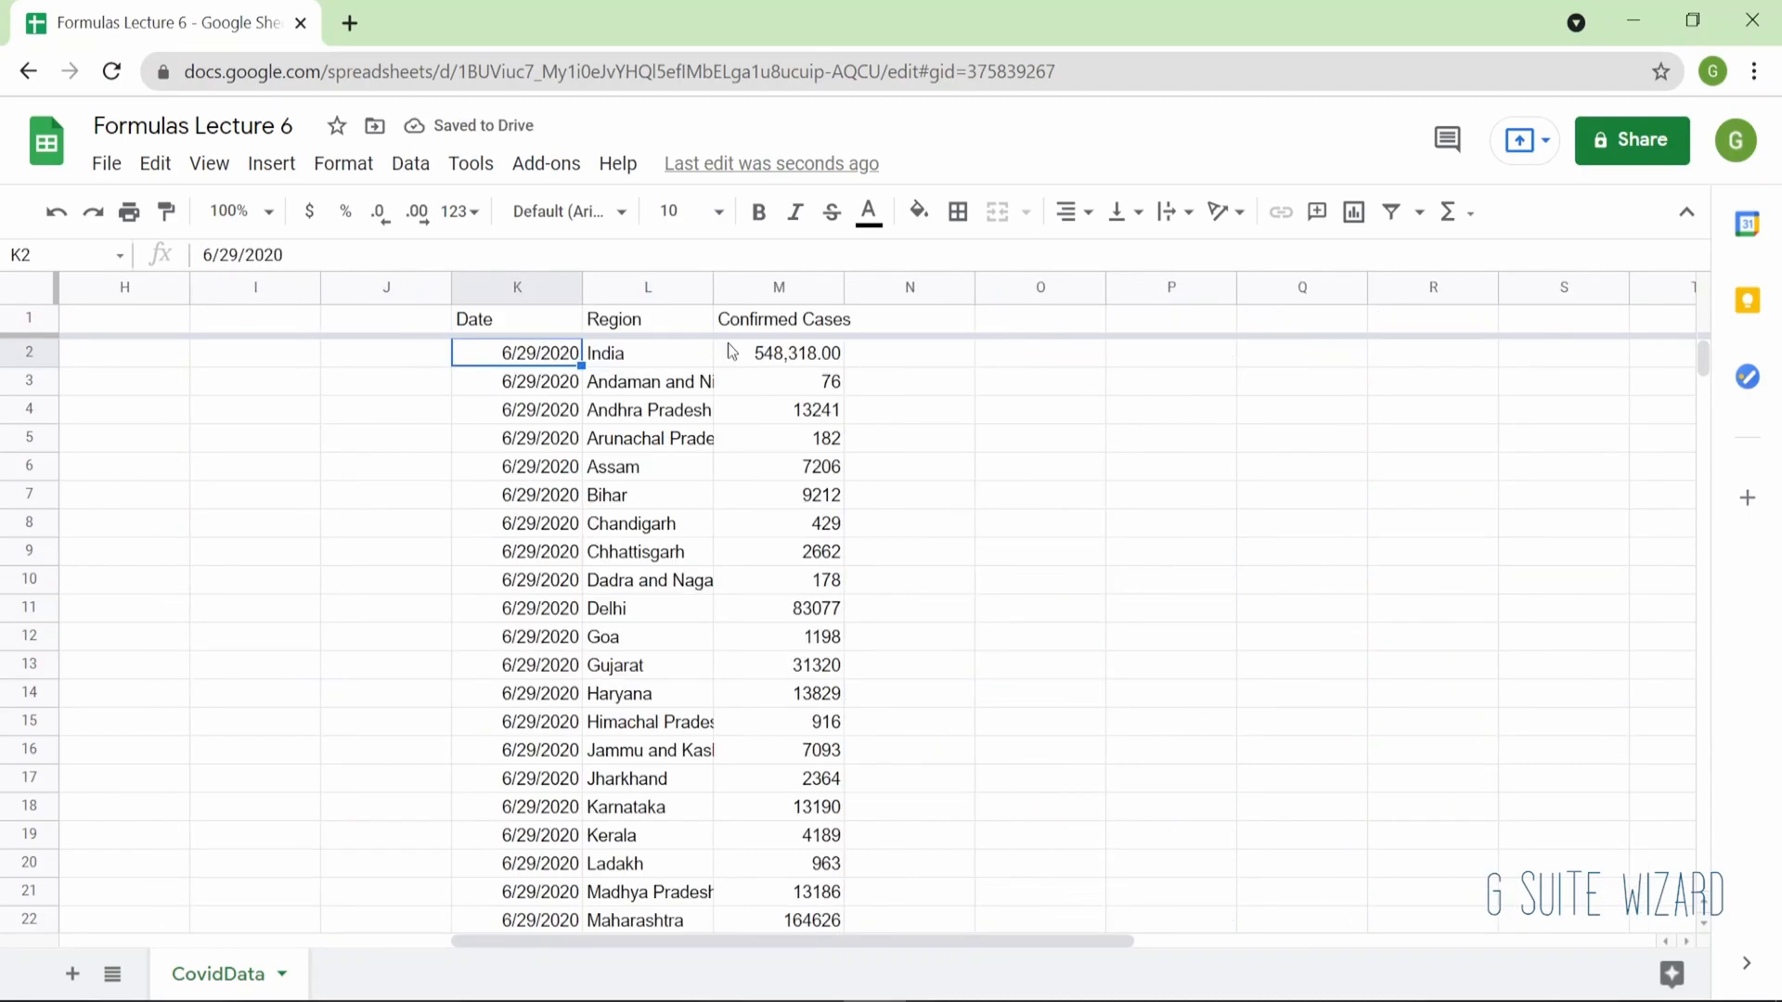
# Reorder the selected columns in K1's query to B, D, C, putting Confirmed Cases before Region.
pyautogui.press('Up')
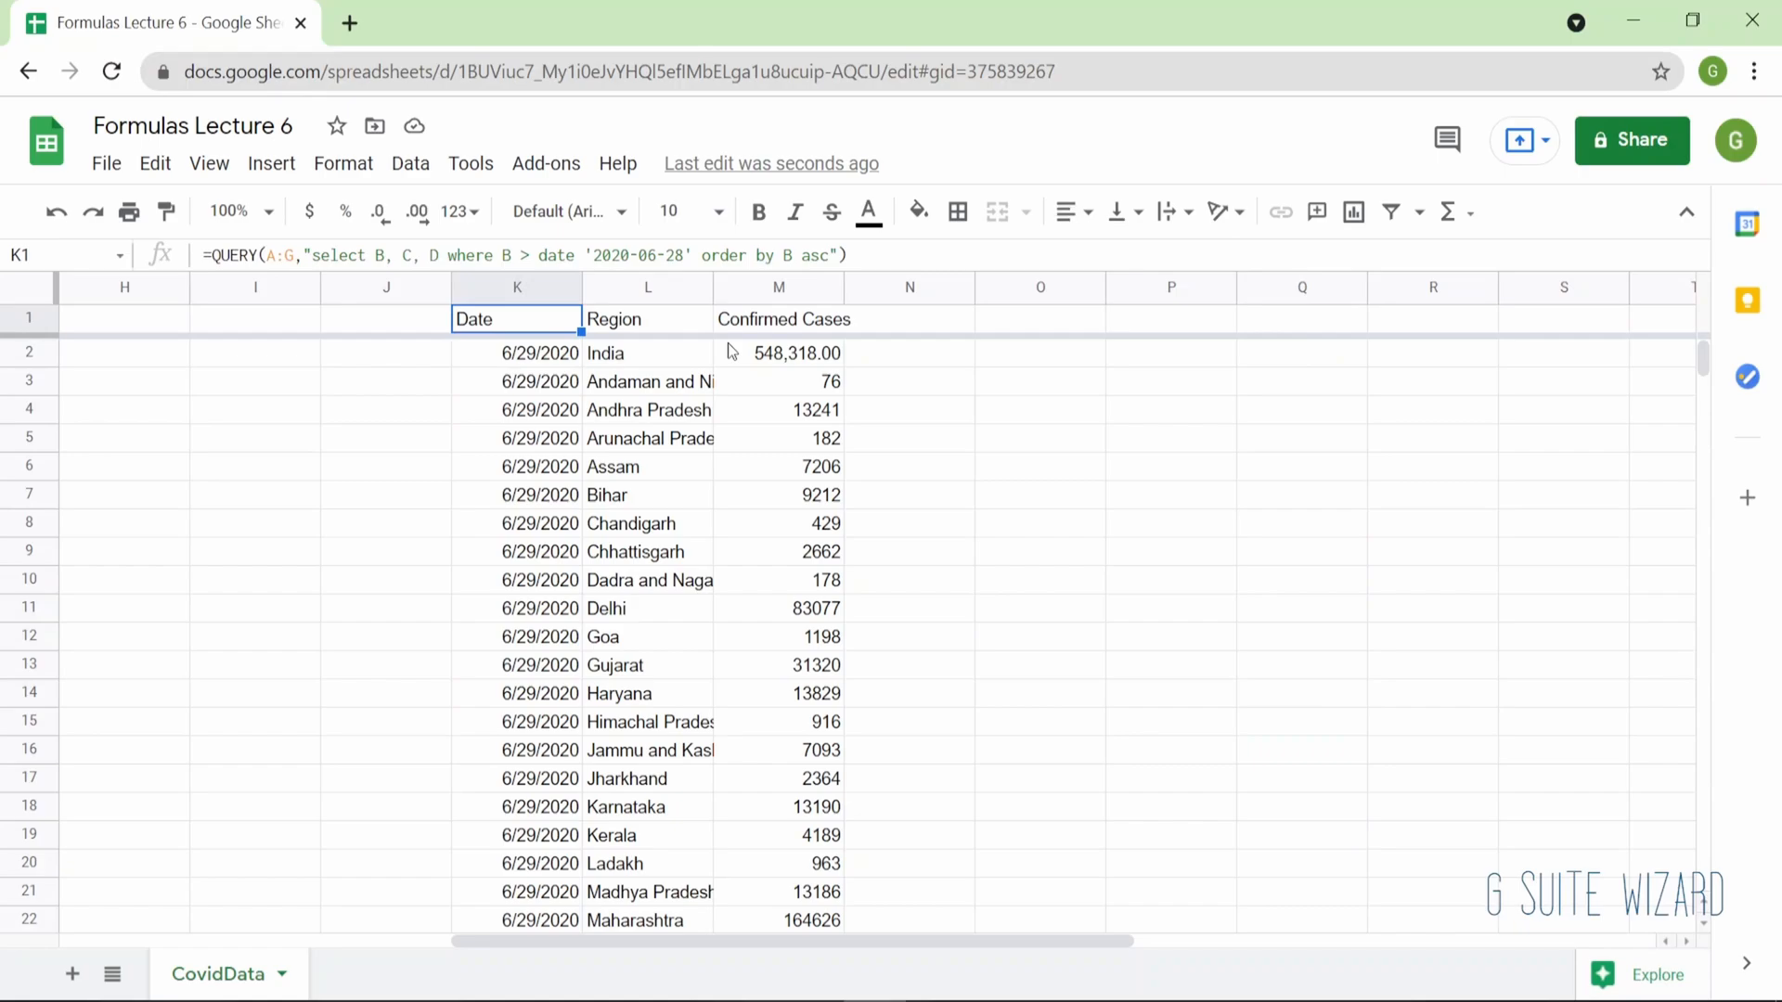
pyautogui.press('Return')
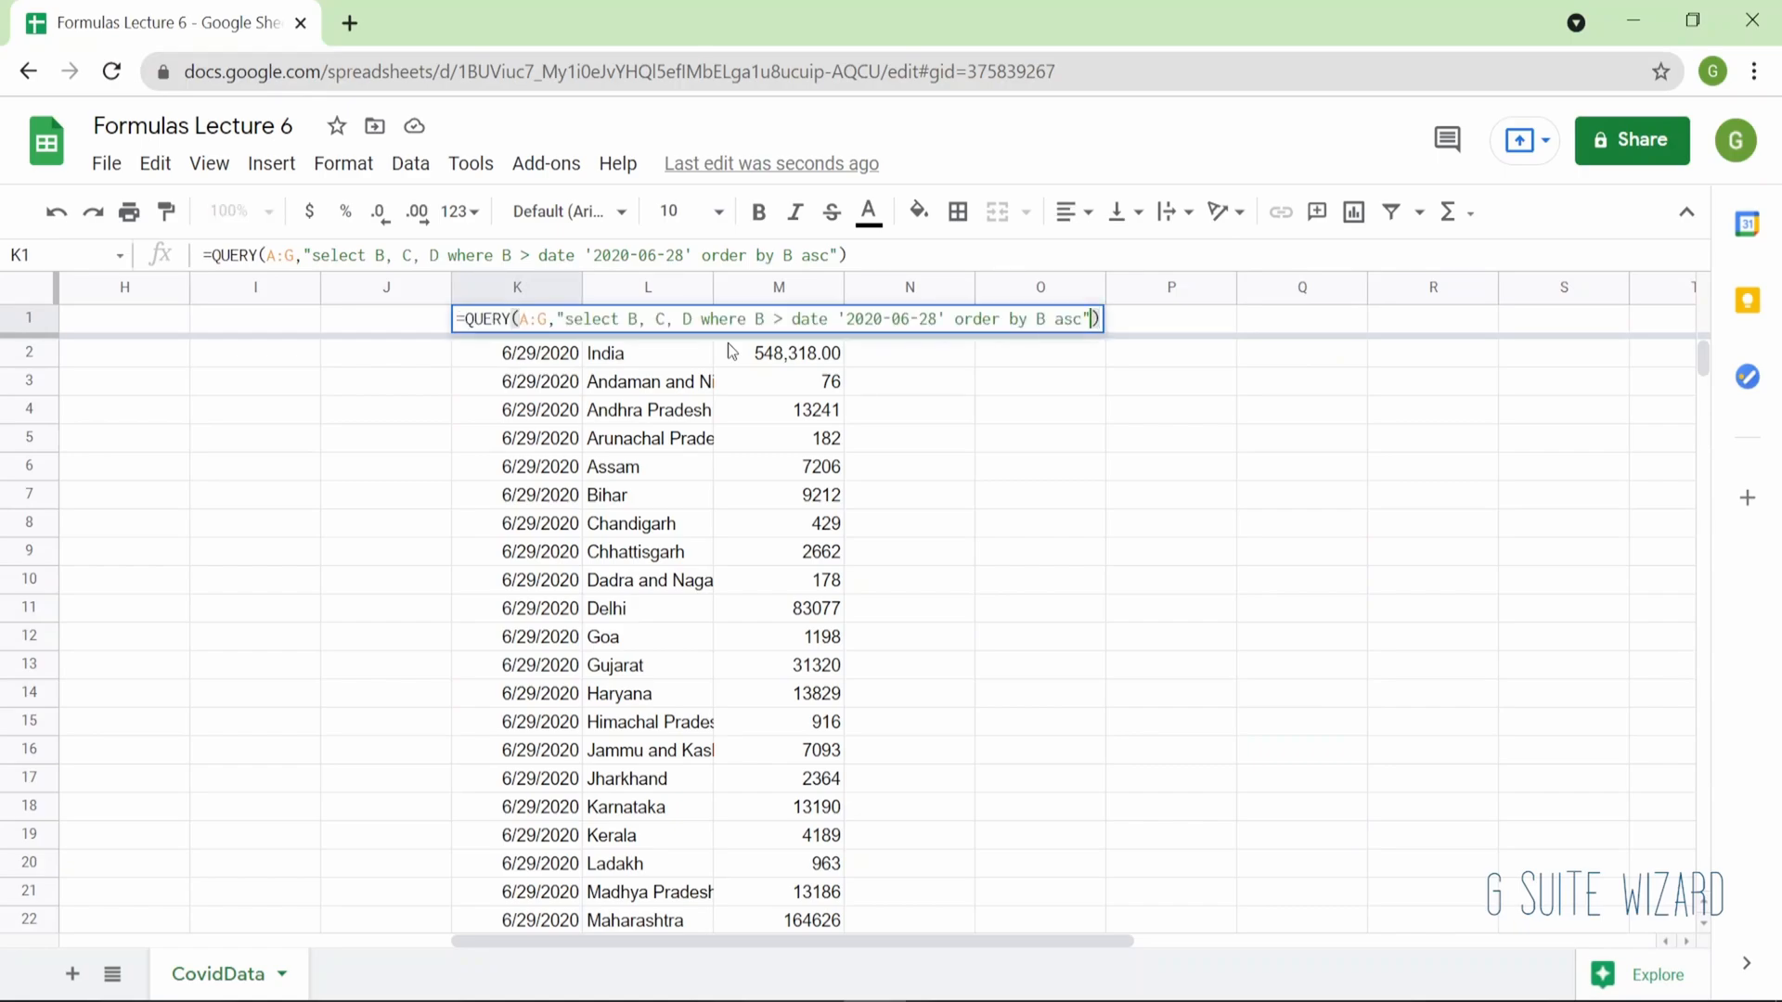
pyautogui.press('Left')
pyautogui.press('Left')
pyautogui.press('Left')
pyautogui.press('Left')
pyautogui.press('Left')
pyautogui.press('Left')
pyautogui.press('Left')
pyautogui.press('Left')
pyautogui.press('Left')
pyautogui.press('Left')
pyautogui.press('Left')
pyautogui.press('Left')
pyautogui.press('Left')
pyautogui.press('Left')
pyautogui.press('Left')
pyautogui.press('Left')
pyautogui.press('Left')
pyautogui.press('Left')
pyautogui.press('Left')
pyautogui.press('Left')
pyautogui.press('Left')
pyautogui.press('Left')
pyautogui.press('Left')
pyautogui.press('Left')
pyautogui.press('Left')
pyautogui.press('Left')
pyautogui.press('Left')
pyautogui.press('Left')
pyautogui.press('Left')
pyautogui.press('Left')
pyautogui.press('Left')
pyautogui.press('Left')
pyautogui.press('Left')
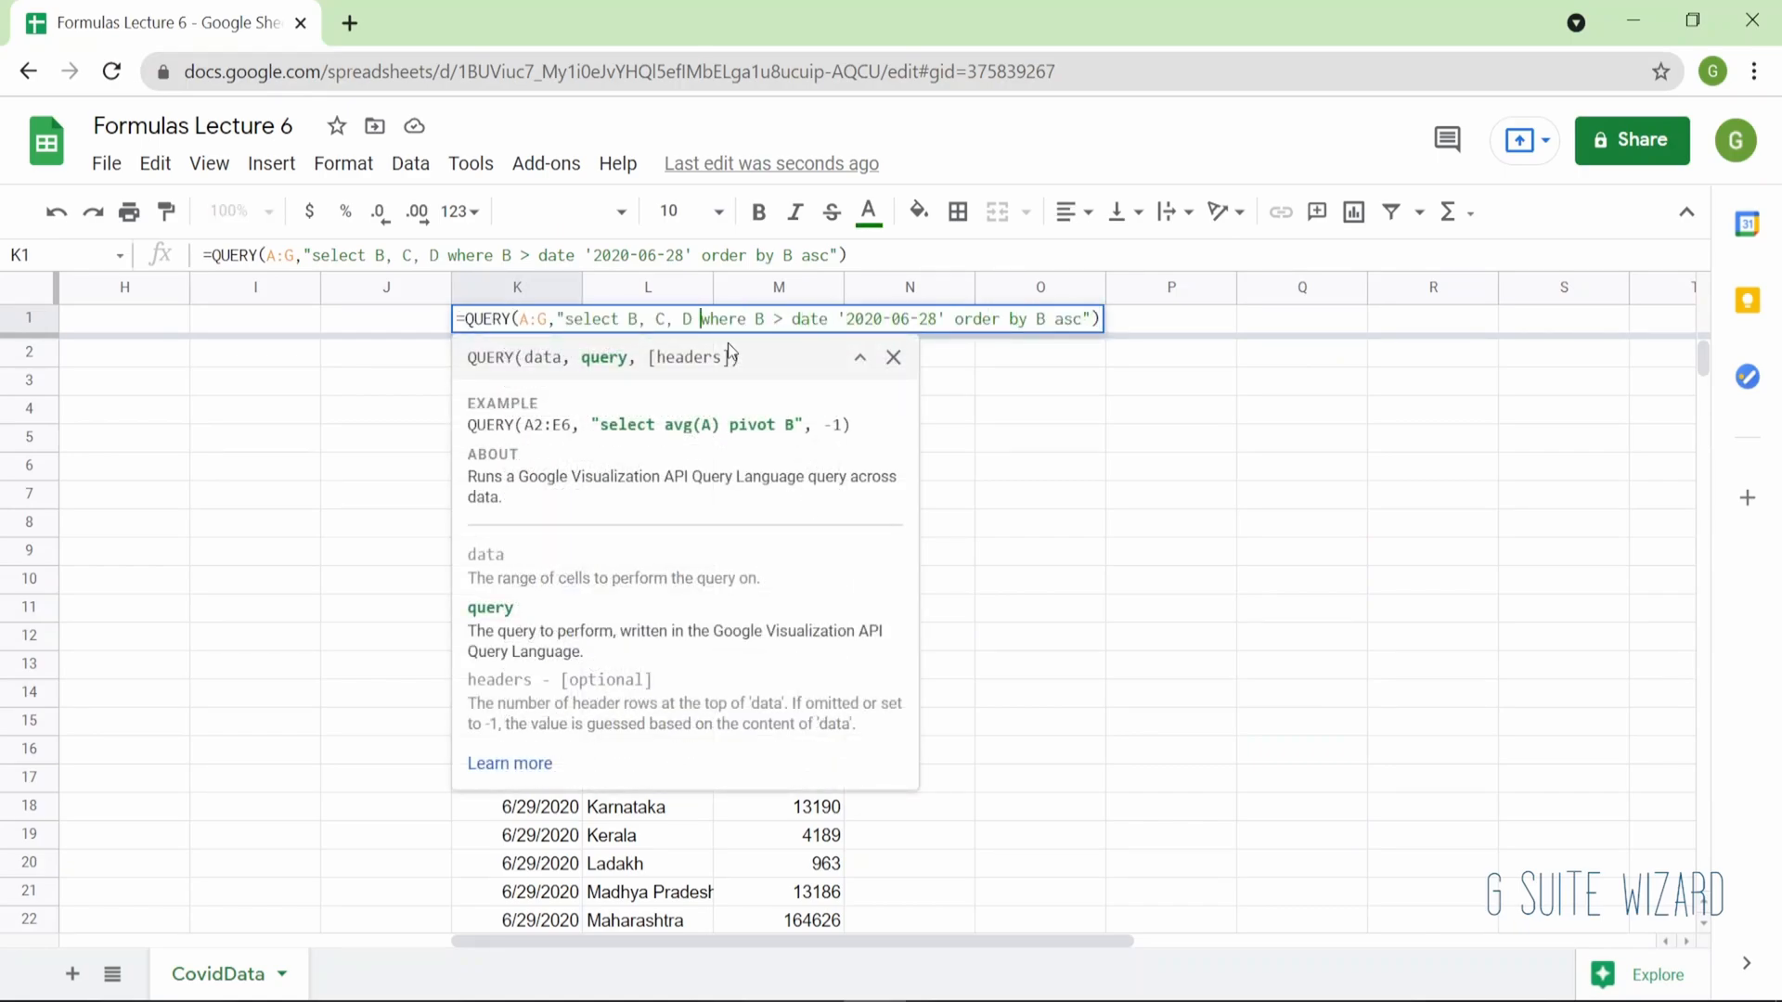
pyautogui.press('BackSpace')
pyautogui.press('BackSpace')
pyautogui.press('BackSpace')
pyautogui.press('BackSpace')
pyautogui.write('D,')
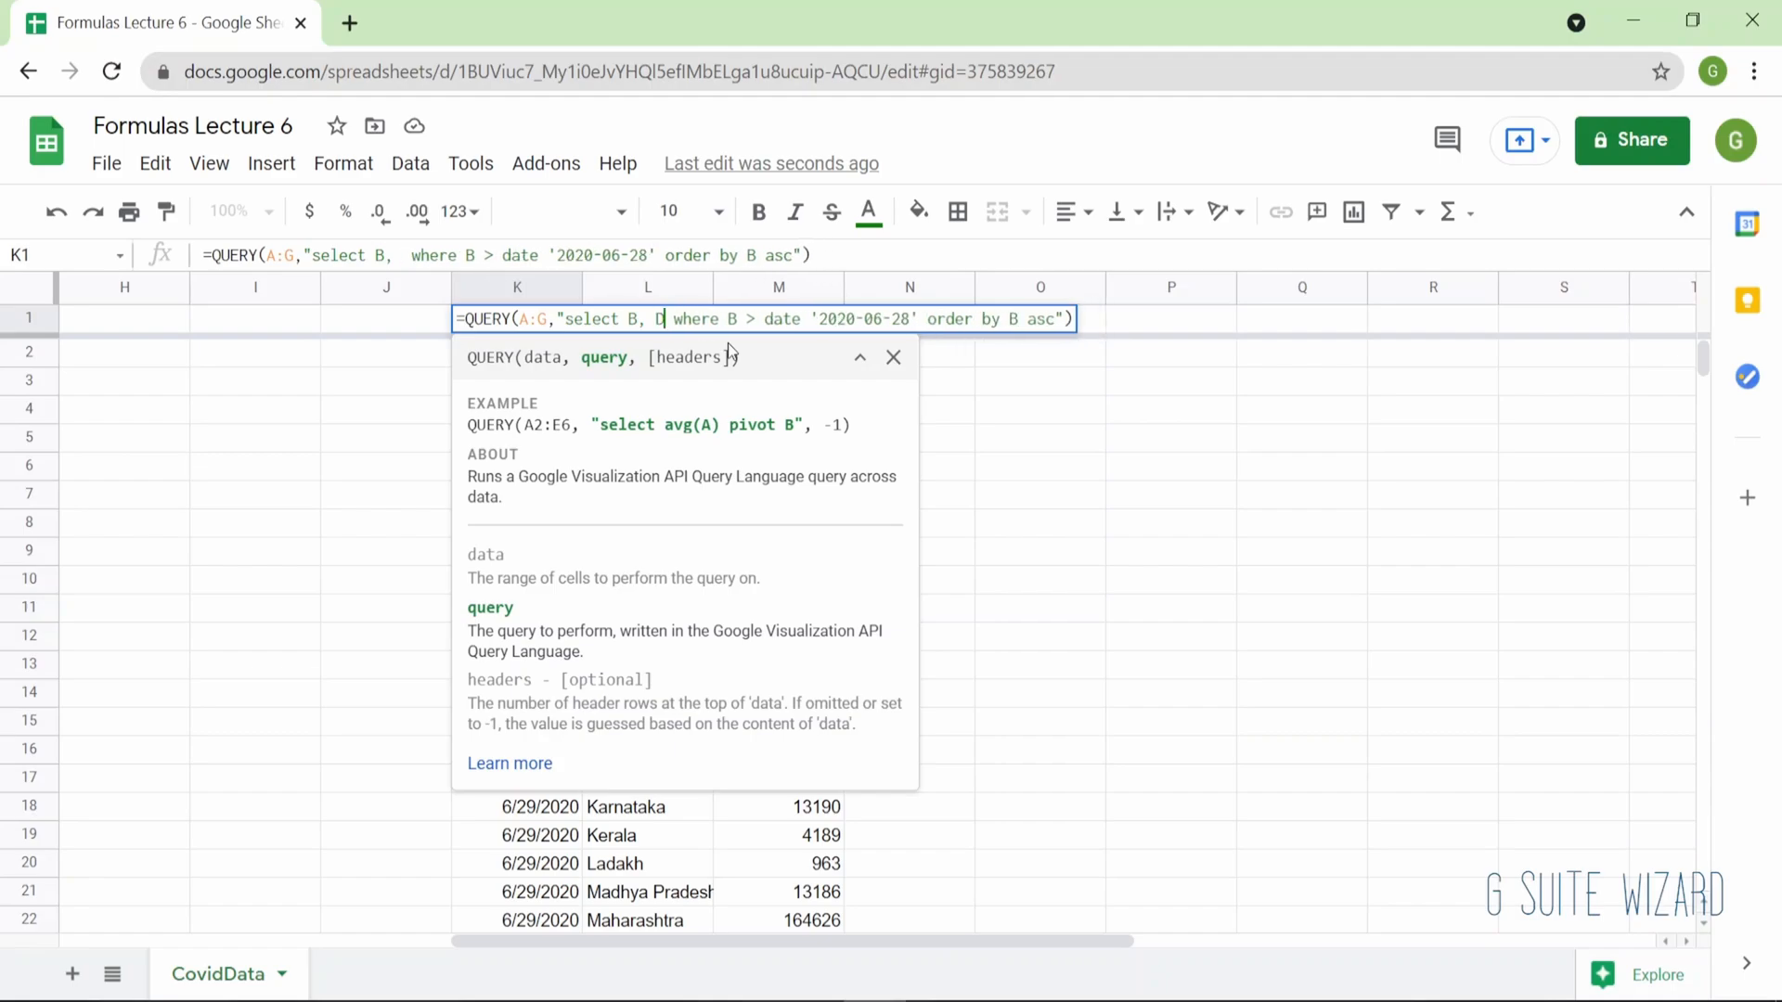
pyautogui.write('C')
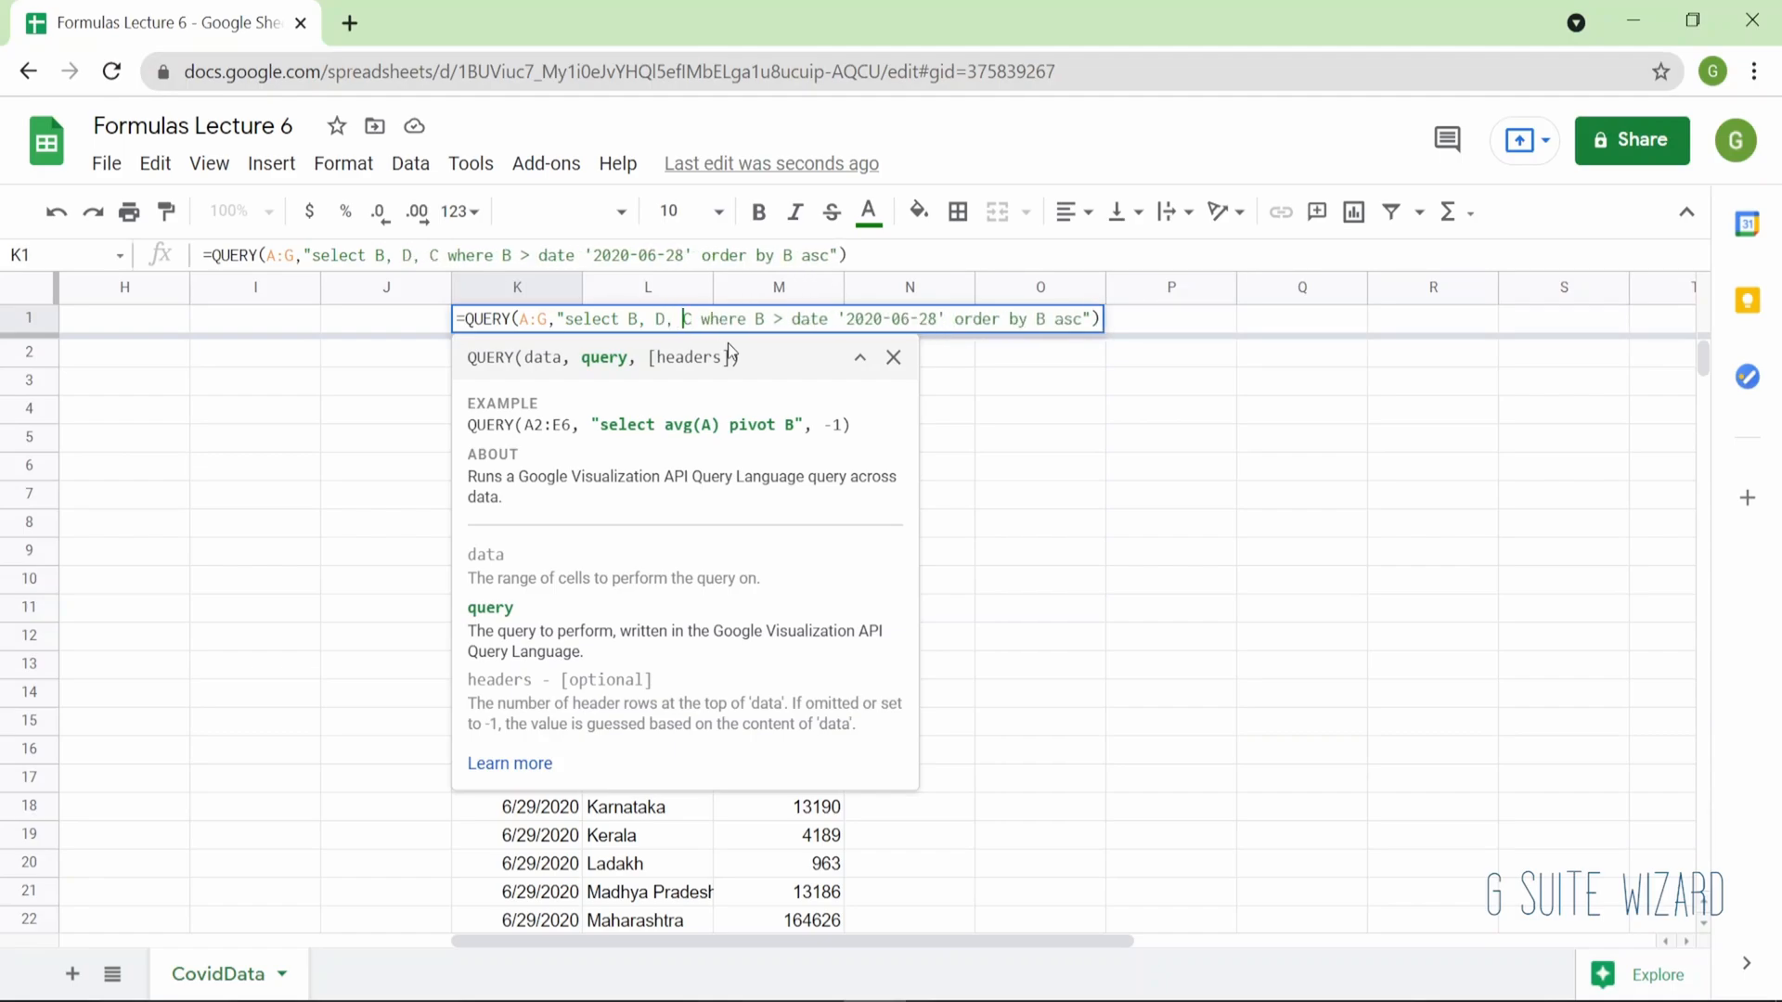
pyautogui.press('Return')
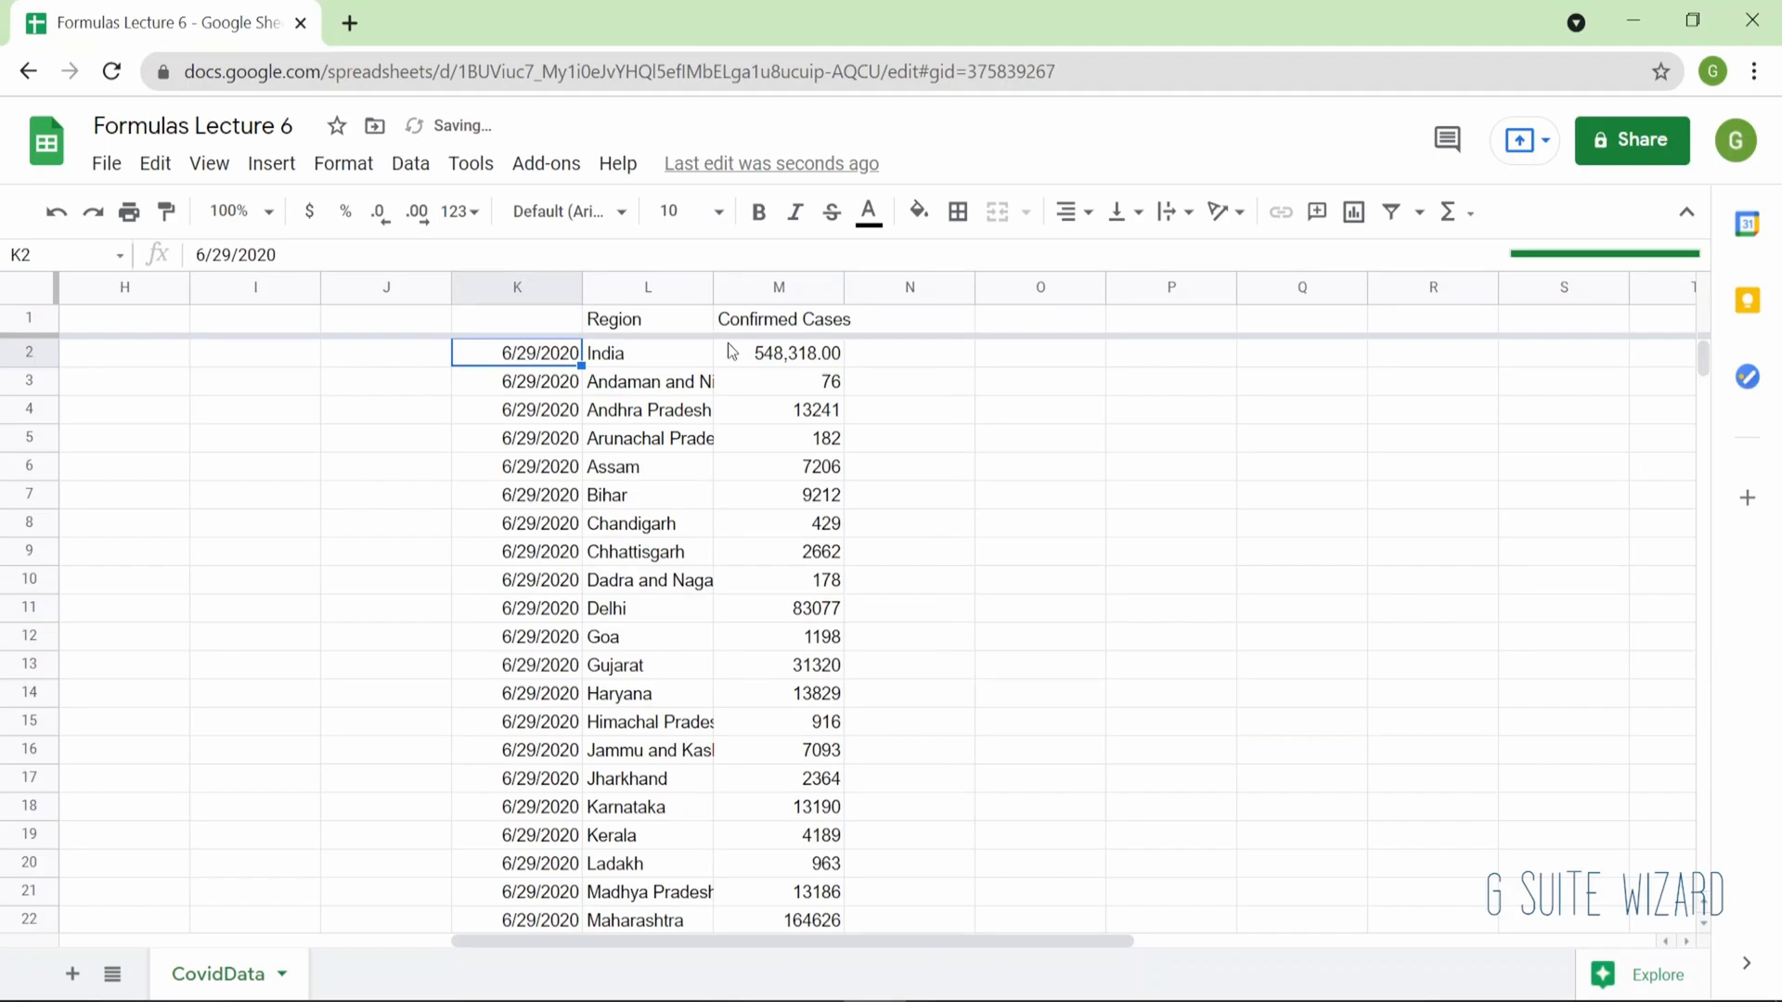
pyautogui.press('Up')
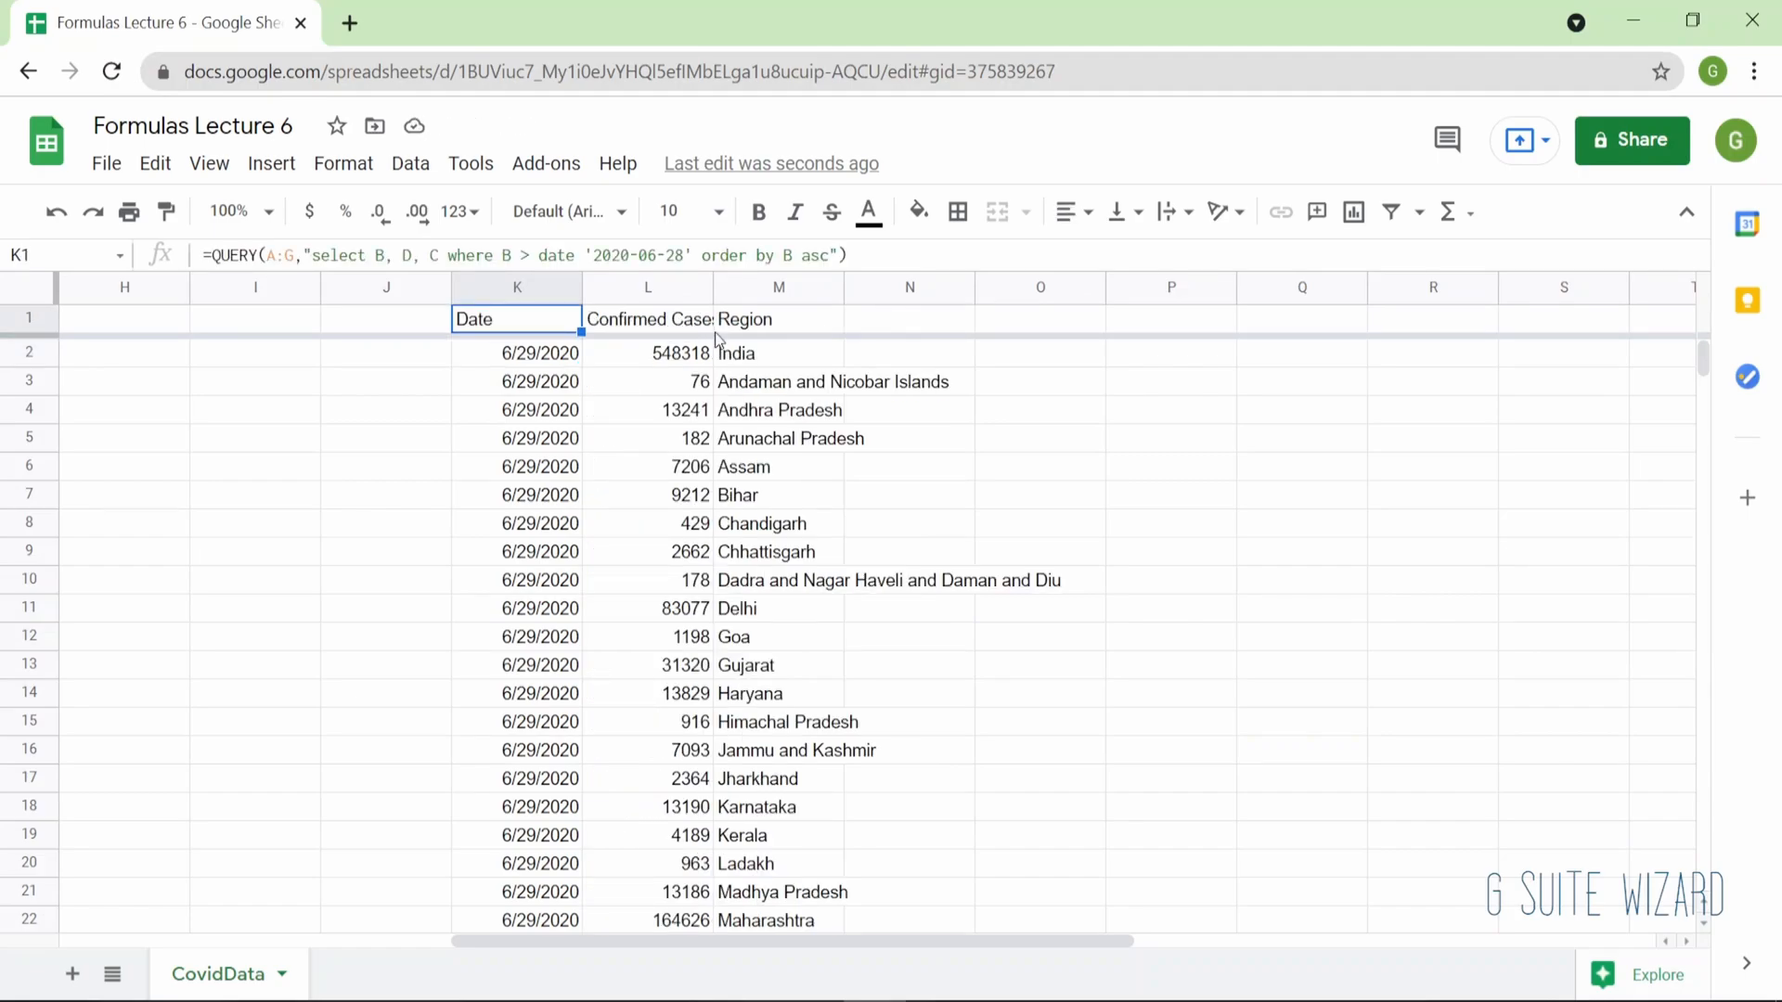
pyautogui.press('F2')
pyautogui.press('Left')
pyautogui.press('Left')
pyautogui.press('Left')
pyautogui.press('Left')
pyautogui.press('Left')
pyautogui.press('Left')
pyautogui.press('Left')
pyautogui.press('Left')
pyautogui.press('Left')
pyautogui.press('Left')
pyautogui.press('Left')
pyautogui.press('Left')
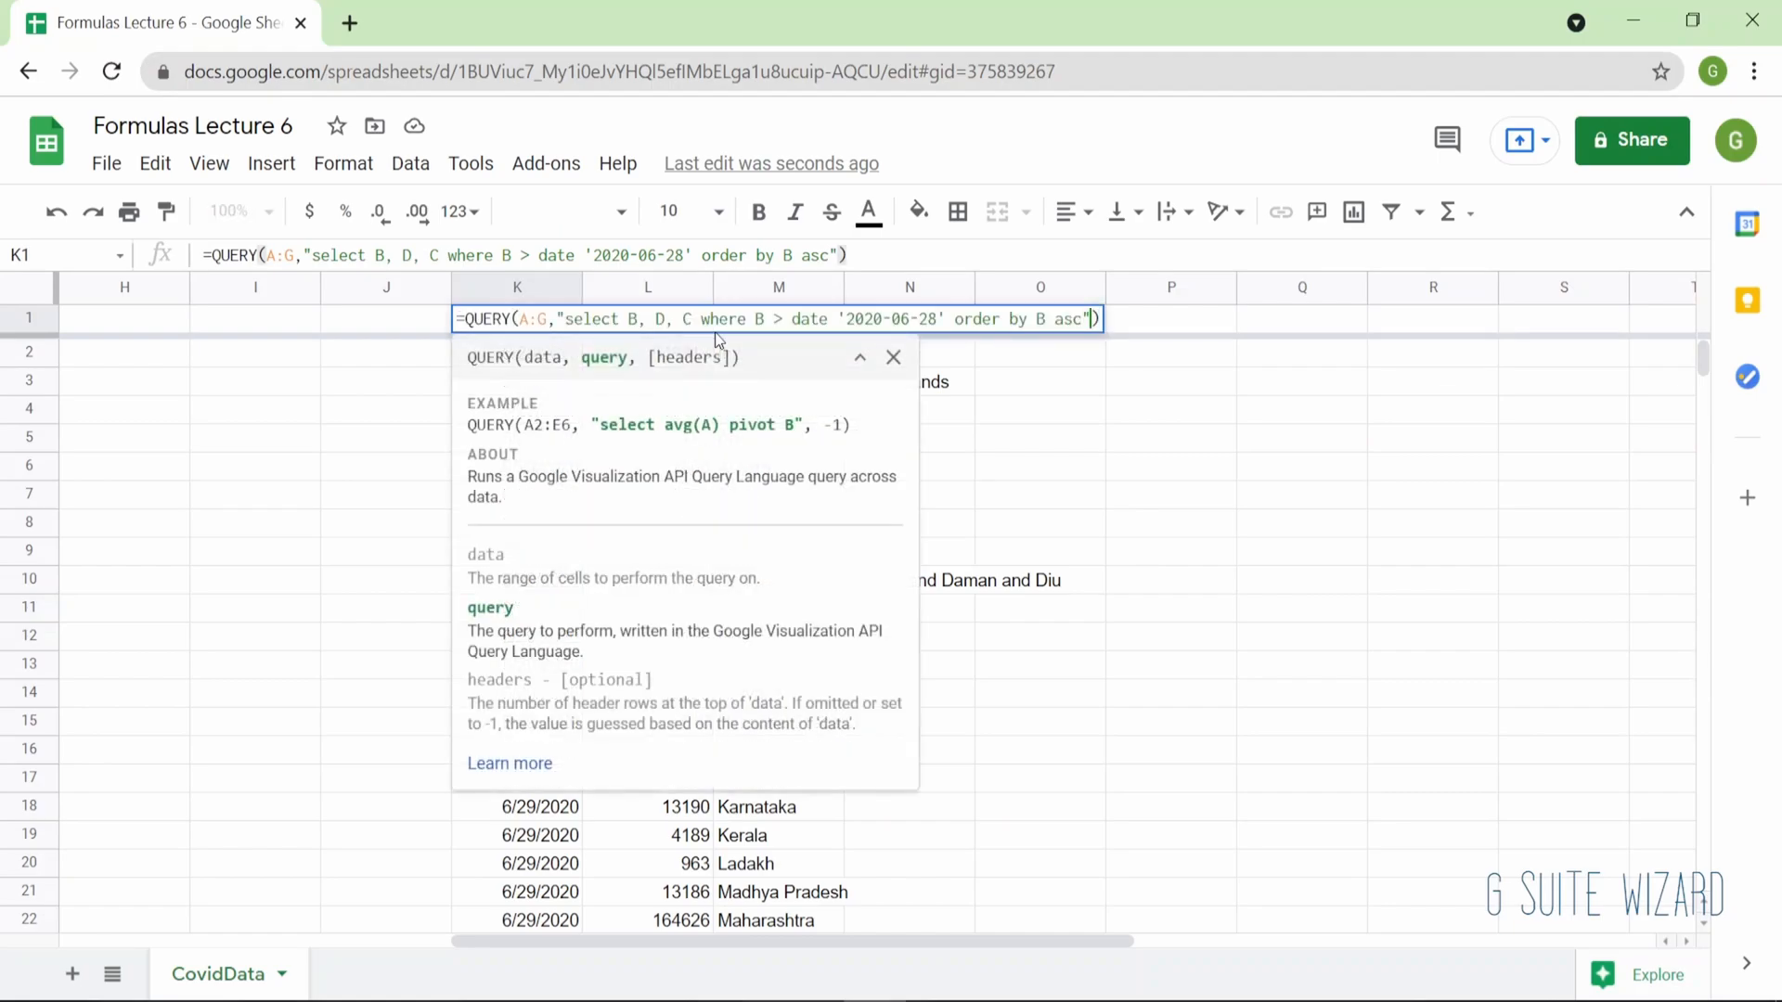
pyautogui.press('Left')
pyautogui.press('Left')
pyautogui.press('Left')
pyautogui.press('Left')
pyautogui.press('Left')
pyautogui.press('Left')
pyautogui.press('Left')
pyautogui.press('Left')
pyautogui.press('Left')
pyautogui.press('Left')
pyautogui.press('Left')
pyautogui.press('Left')
pyautogui.press('Left')
pyautogui.press('Left')
pyautogui.press('Left')
pyautogui.press('Left')
pyautogui.press('Left')
pyautogui.press('Left')
pyautogui.press('Left')
pyautogui.press('Left')
pyautogui.press('Return')
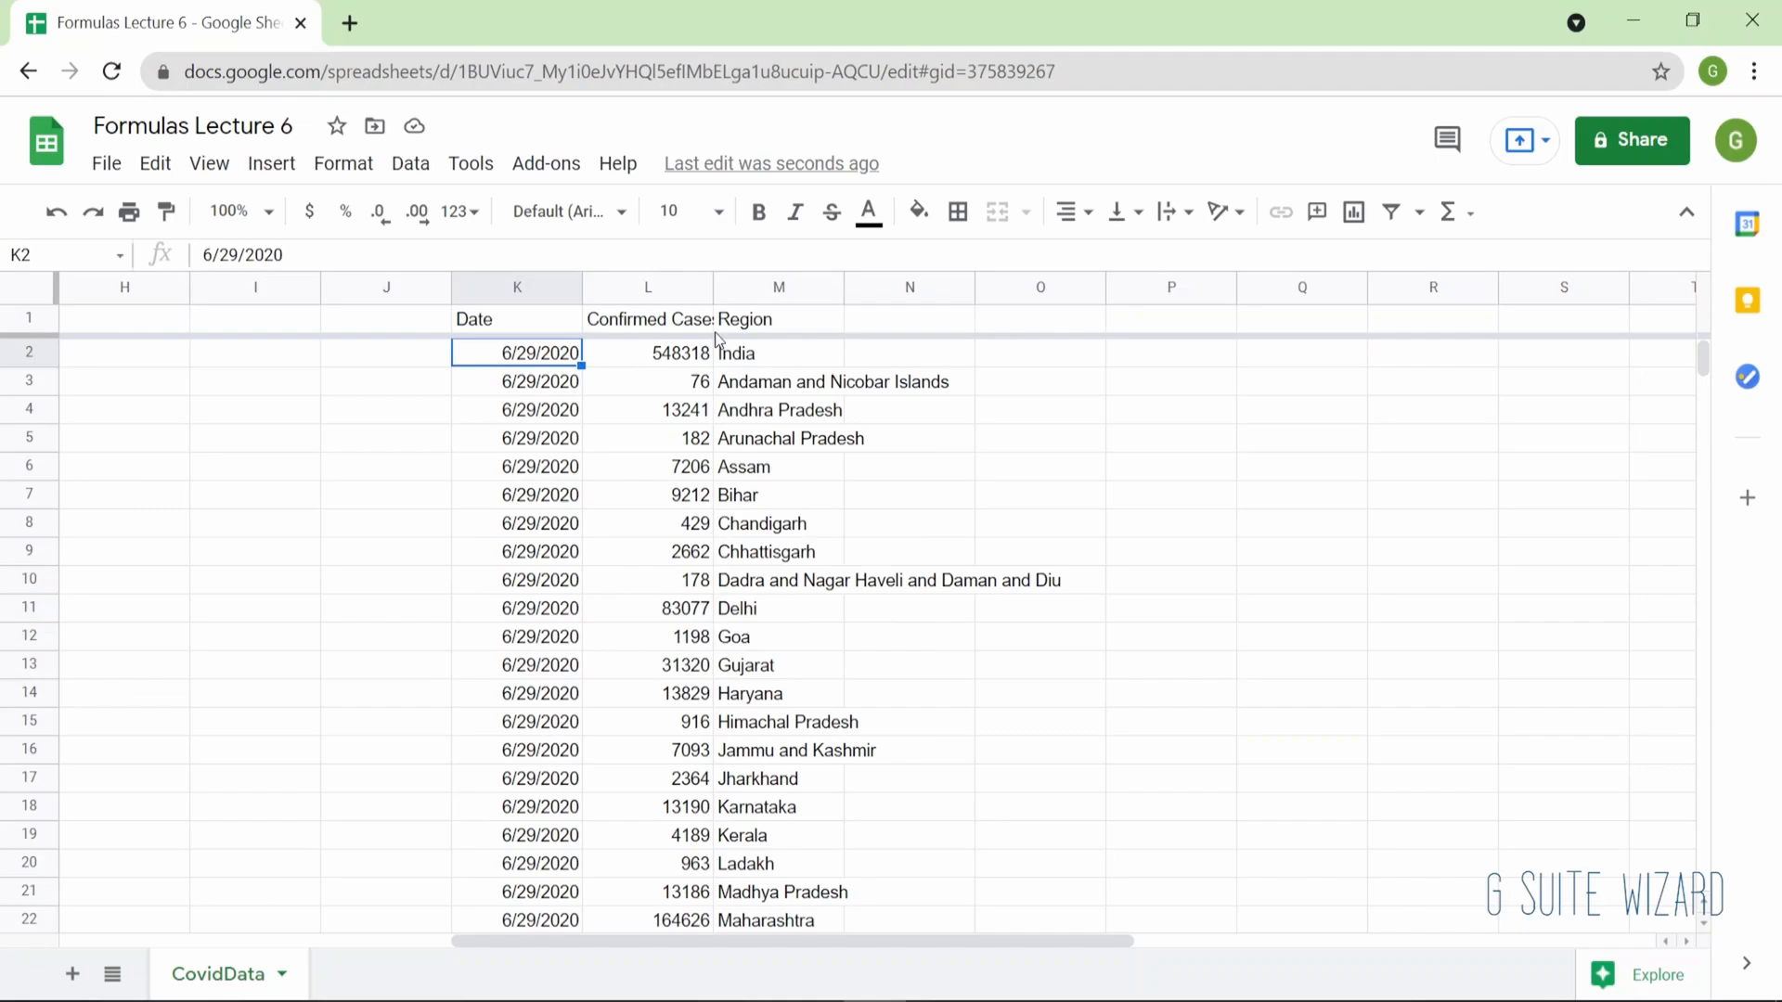